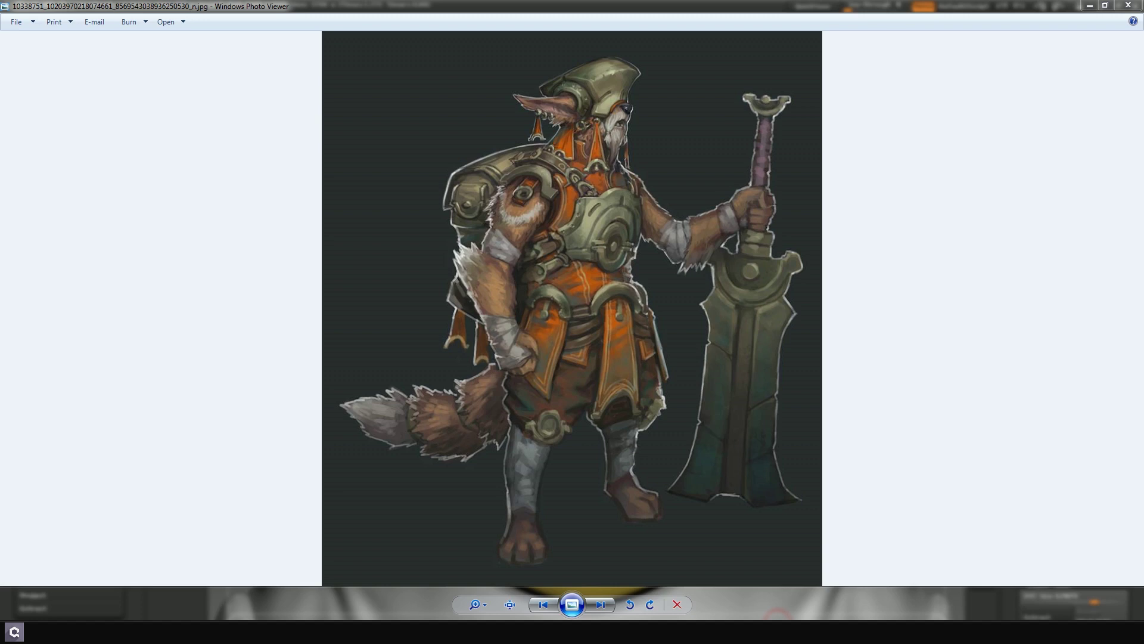
# Leave the fox warrior concept image and return to the ZBrush sculpt
pyautogui.hotkey('alt', 'Tab')
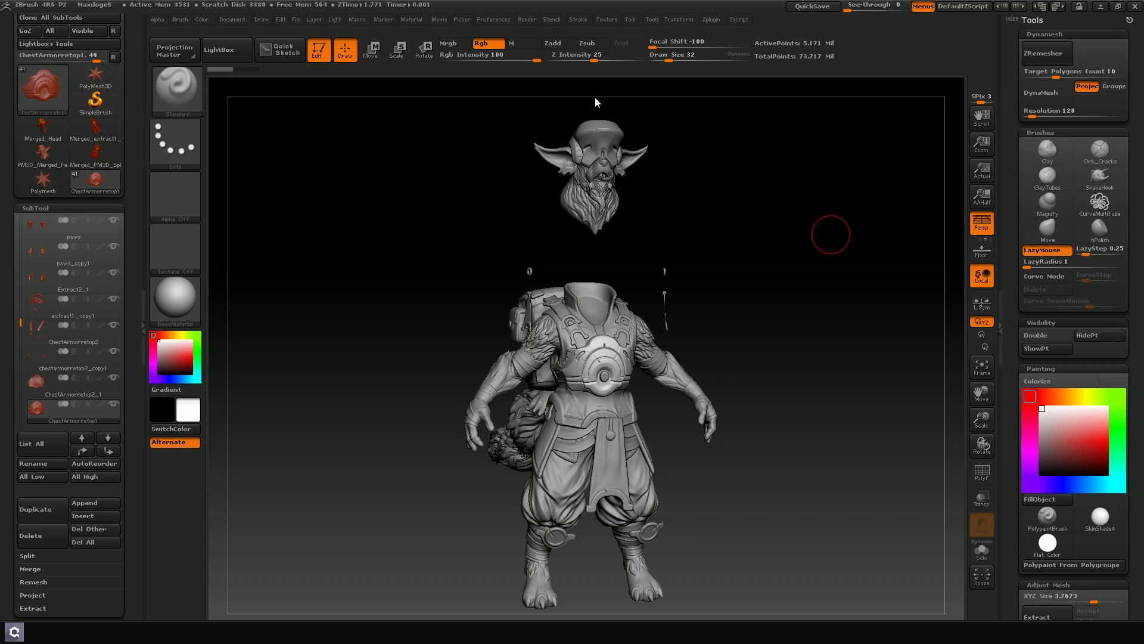
# Turn on polypaint display for all subtools and zoom in on the gold chest armour
pyautogui.moveTo(802, 151)
pyautogui.mouseDown()
pyautogui.moveTo(733, 155)
pyautogui.moveTo(1017, 149)
pyautogui.moveTo(247, 349)
pyautogui.mouseUp()
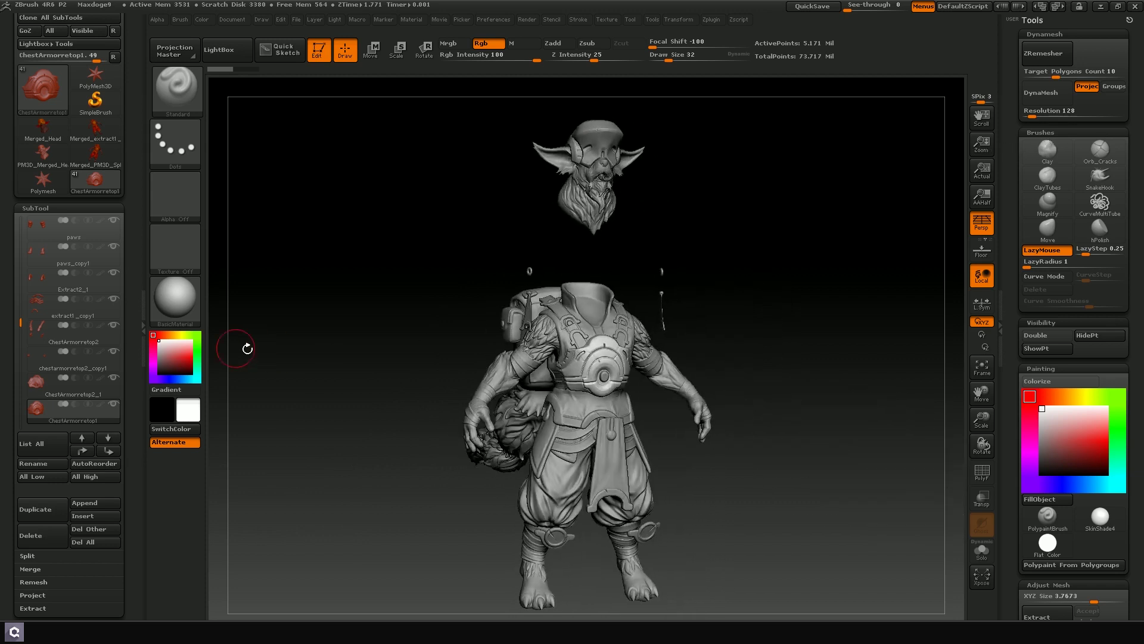
pyautogui.moveTo(102, 406)
pyautogui.press('shift')
pyautogui.keyDown('shift'); pyautogui.click(102, 406); pyautogui.keyUp('shift')
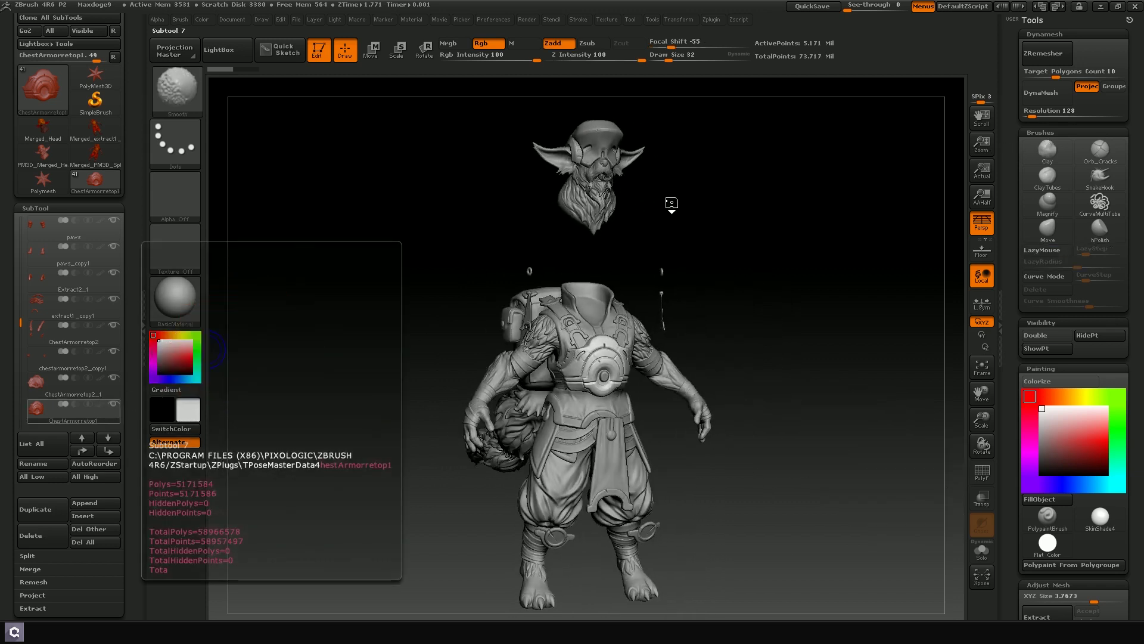
pyautogui.moveTo(799, 259); pyautogui.dragTo(765, 264)
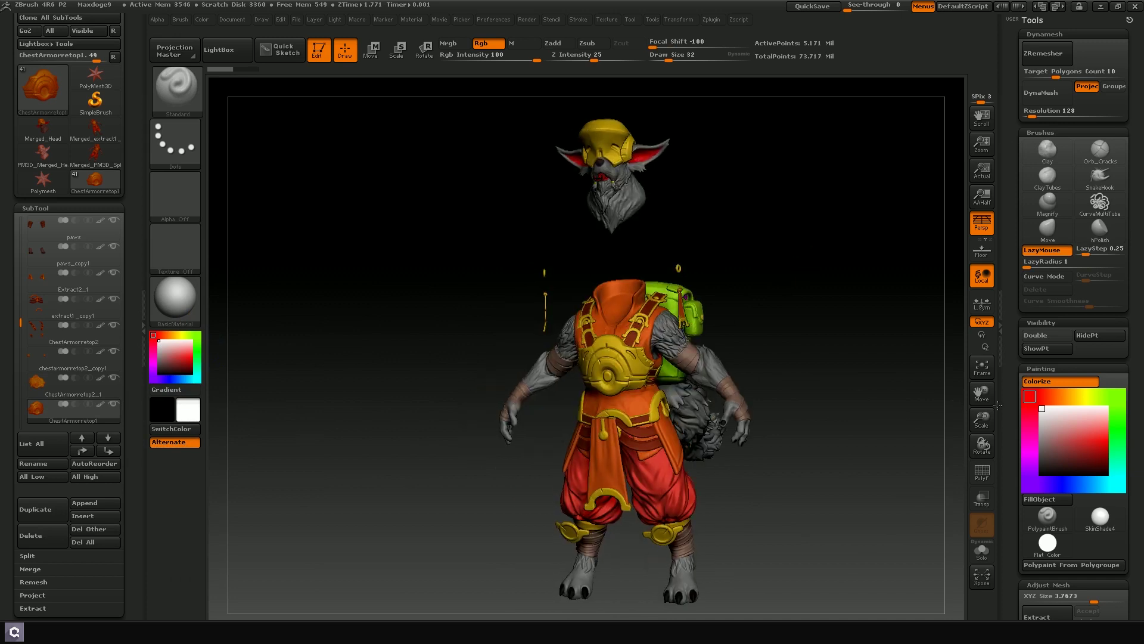
pyautogui.moveTo(985, 418)
pyautogui.mouseDown()
pyautogui.moveTo(341, 379)
pyautogui.moveTo(358, 277)
pyautogui.mouseUp()
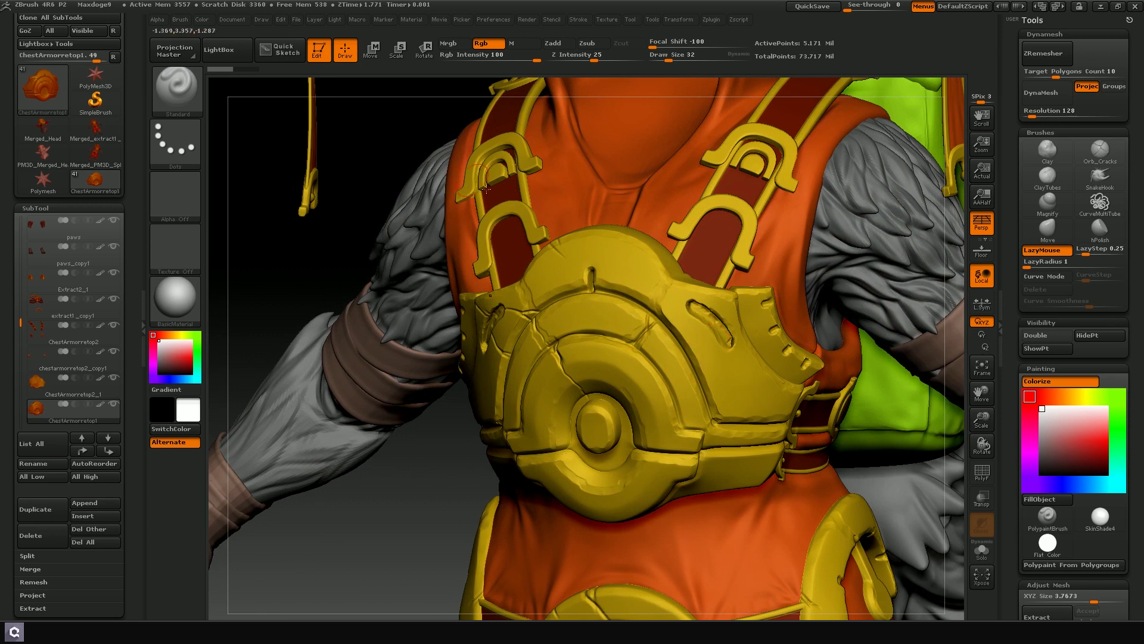
# Frame the chest strap buckle up close and reduce Draw Size to about 24
pyautogui.moveTo(391, 150)
pyautogui.mouseDown()
pyautogui.moveTo(398, 172)
pyautogui.moveTo(405, 157)
pyautogui.mouseUp()
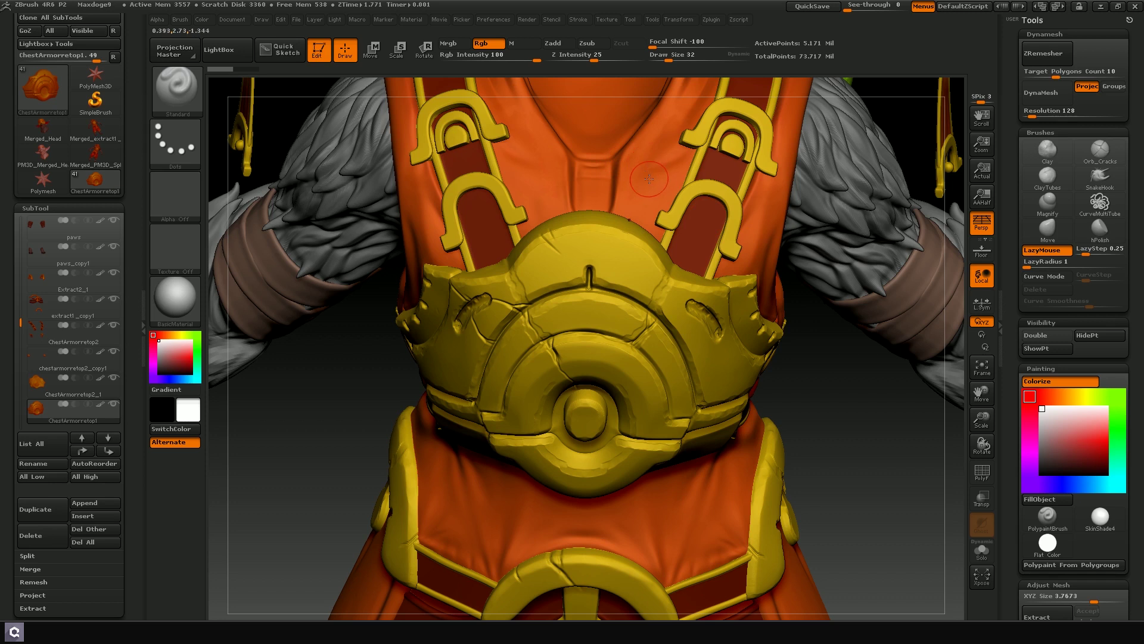
pyautogui.moveTo(890, 411); pyautogui.dragTo(827, 406)
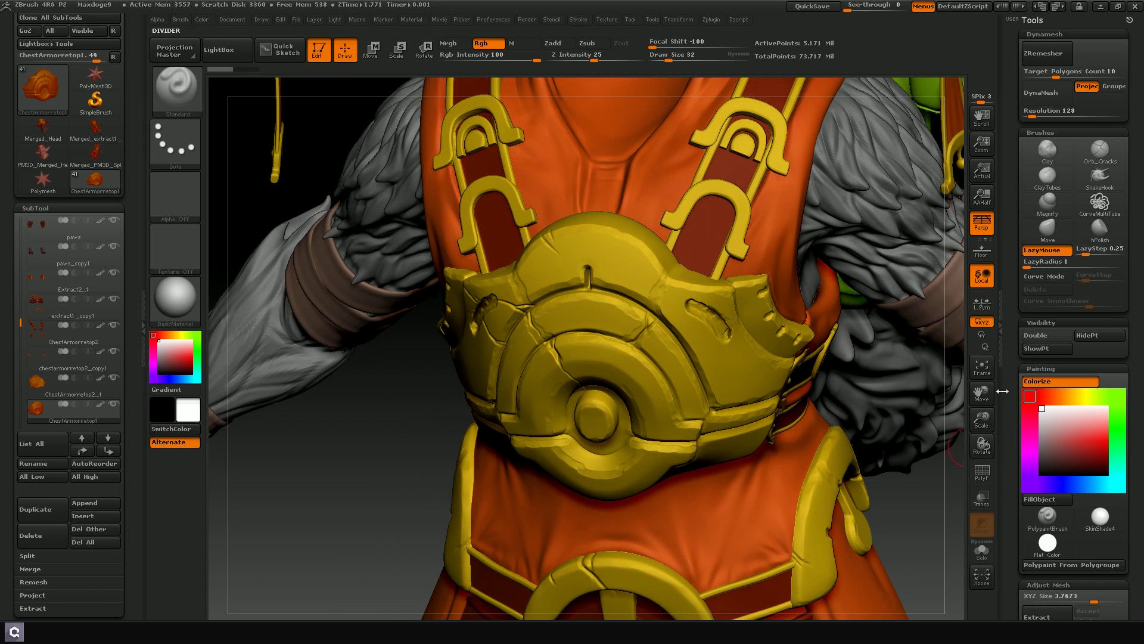
pyautogui.moveTo(981, 419)
pyautogui.mouseDown()
pyautogui.moveTo(984, 475)
pyautogui.moveTo(982, 390)
pyautogui.moveTo(850, 499)
pyautogui.moveTo(856, 547)
pyautogui.moveTo(787, 401)
pyautogui.moveTo(587, 289)
pyautogui.moveTo(613, 309)
pyautogui.mouseUp()
pyautogui.press('s')
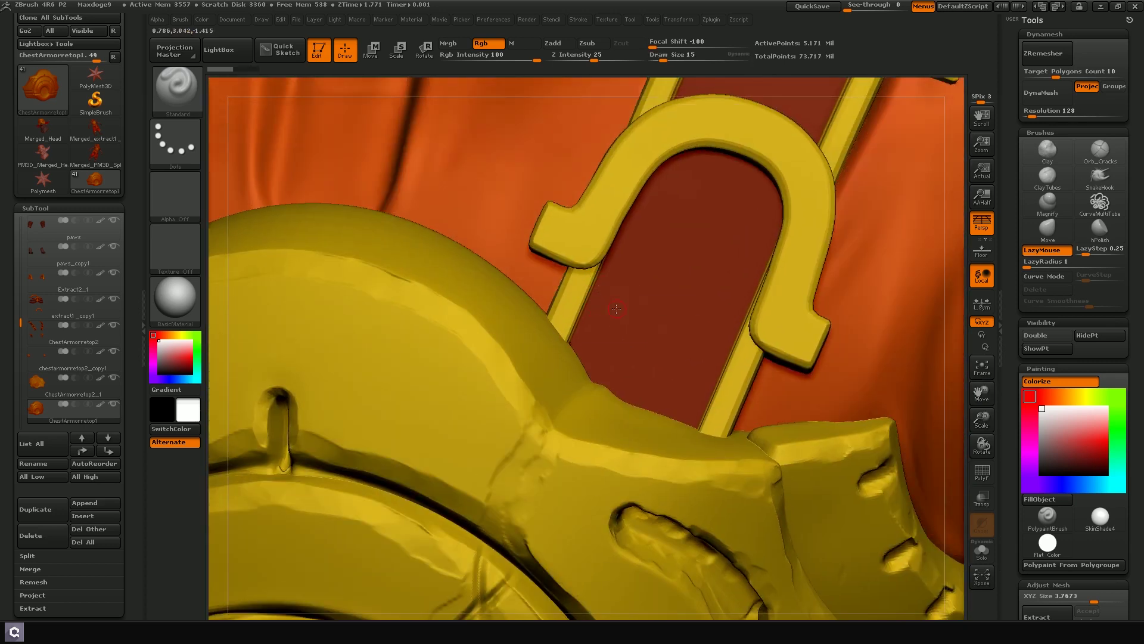
pyautogui.press('[')
pyautogui.press('s')
pyautogui.moveTo(434, 366); pyautogui.dragTo(439, 369)
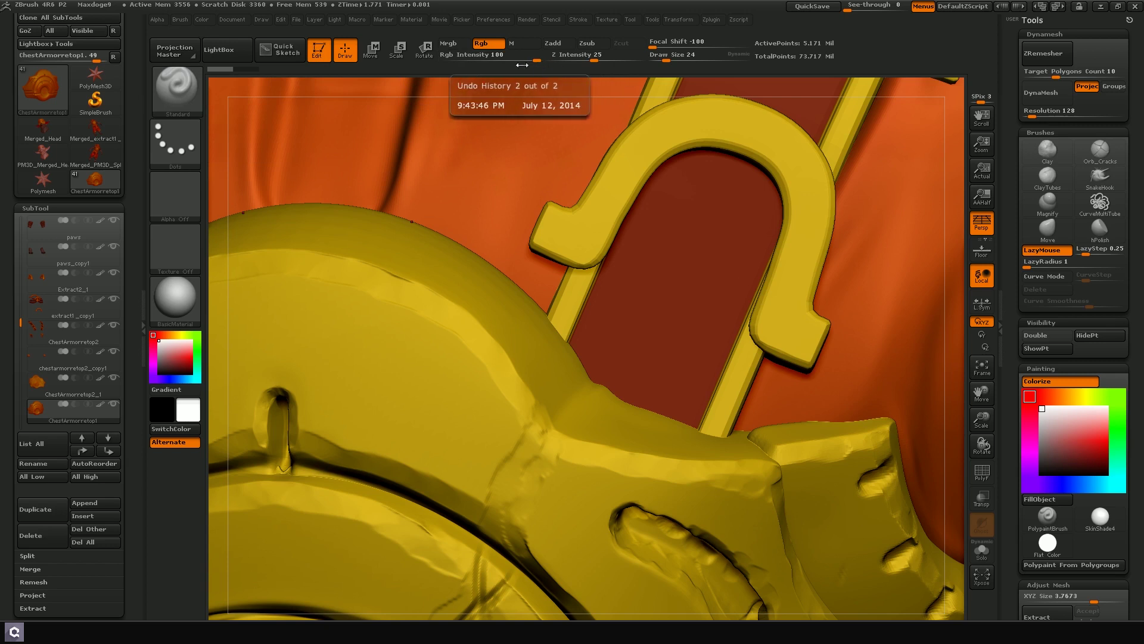
# Set Focal Shift to 0, pick a dark red and paint test strokes on the chest plate
pyautogui.click(690, 42)
pyautogui.moveTo(690, 41); pyautogui.dragTo(695, 44)
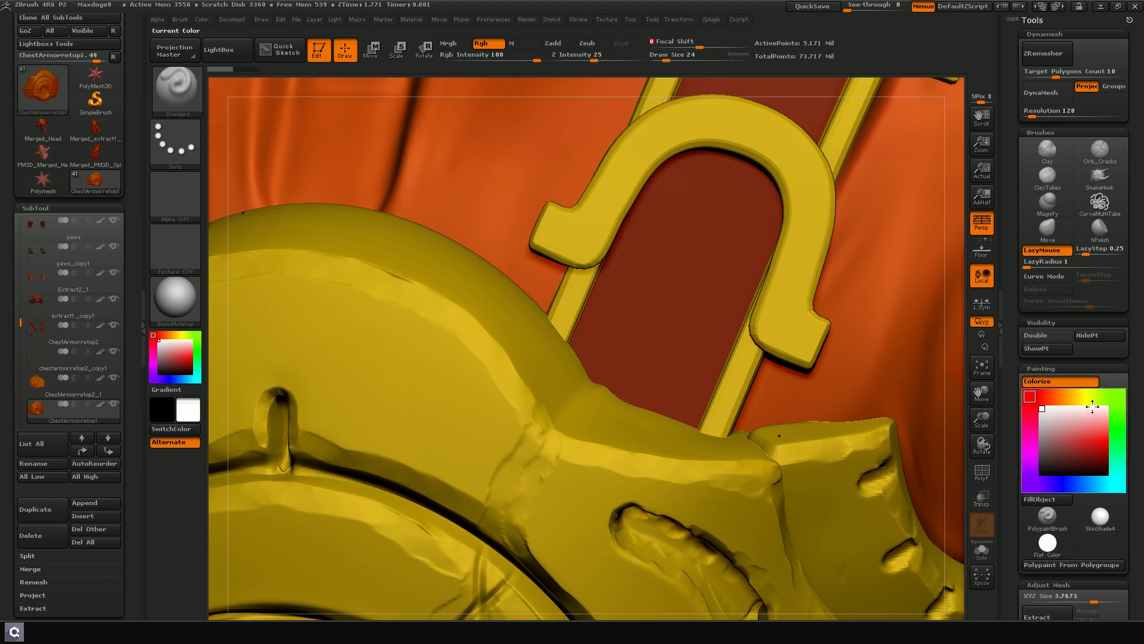
pyautogui.click(1116, 441)
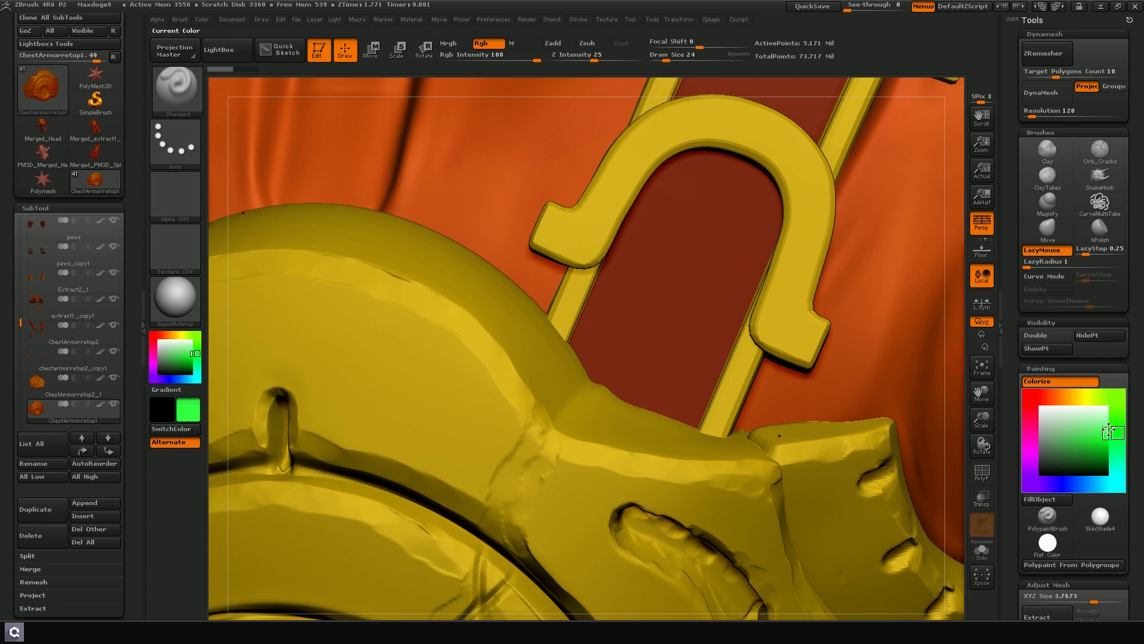
pyautogui.click(1026, 396)
pyautogui.moveTo(1091, 442); pyautogui.dragTo(1111, 446)
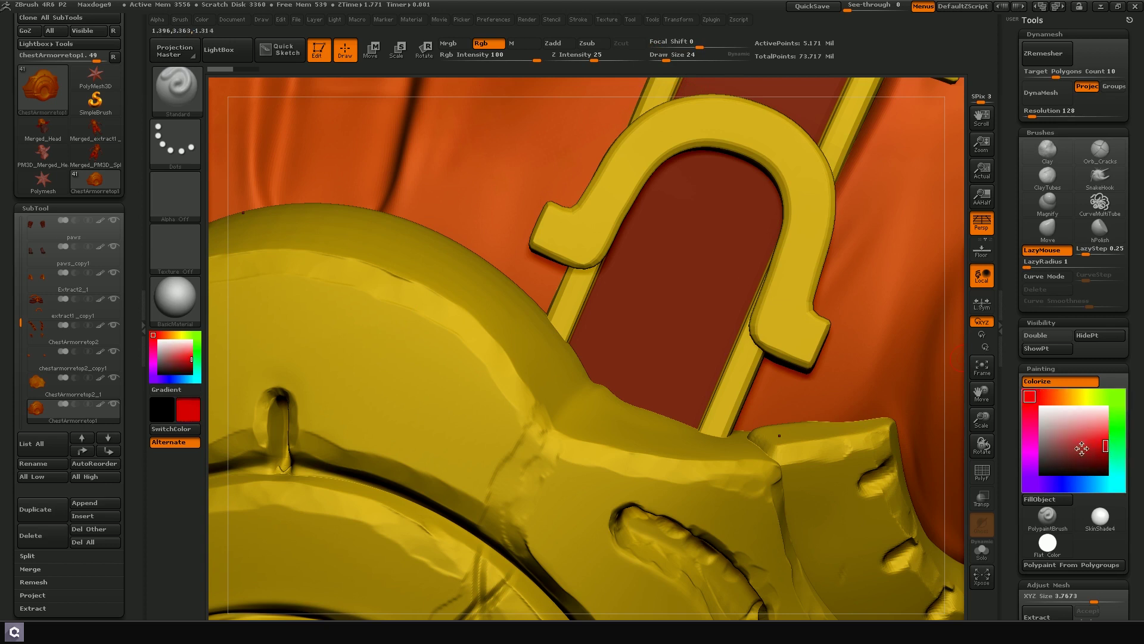
pyautogui.click(417, 363)
pyautogui.moveTo(432, 421); pyautogui.dragTo(417, 365)
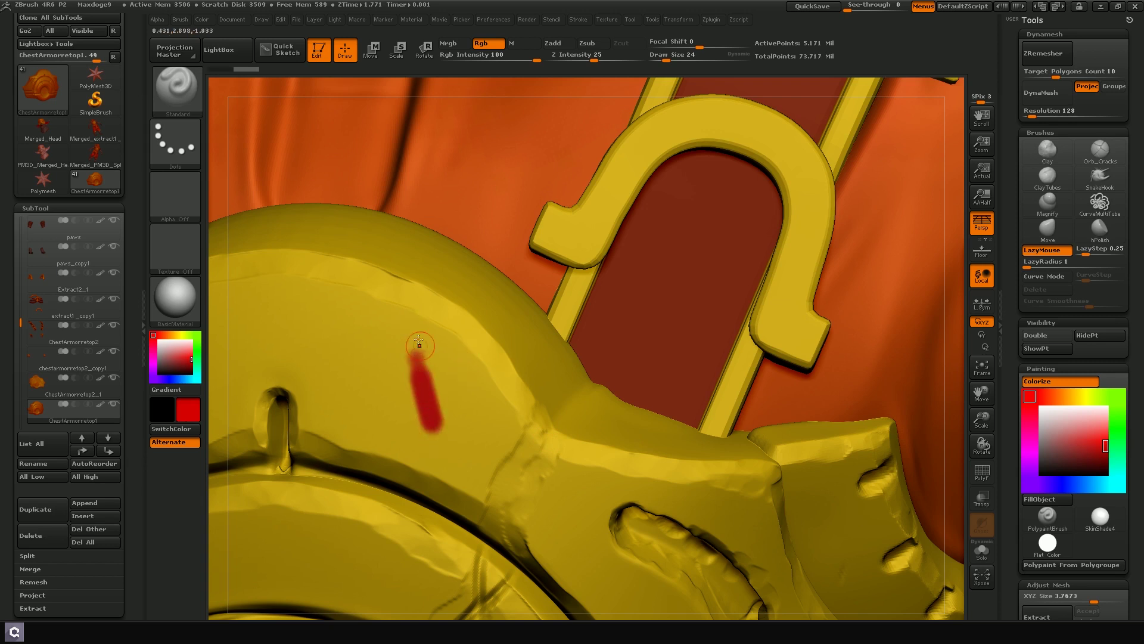
# Enable LazyMouse, set Focal Shift -22, undo the red strokes and view the upper body
pyautogui.press('ctrl')
pyautogui.press('l')
pyautogui.hotkey('ctrl', 'z')
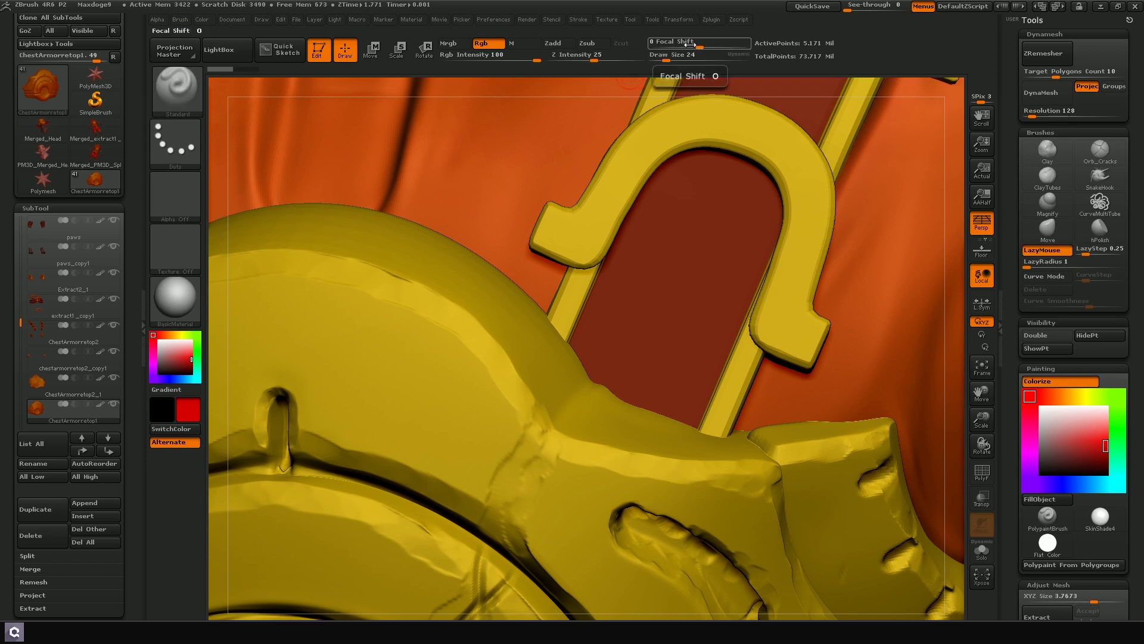
pyautogui.moveTo(690, 44); pyautogui.dragTo(623, 47)
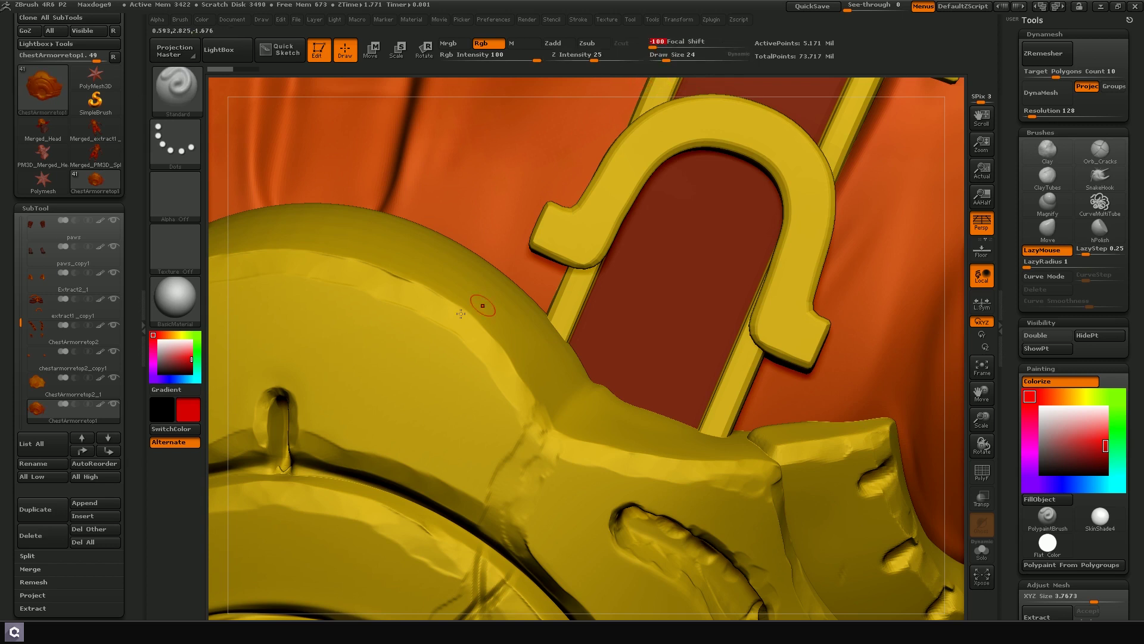
pyautogui.moveTo(393, 349); pyautogui.dragTo(424, 404)
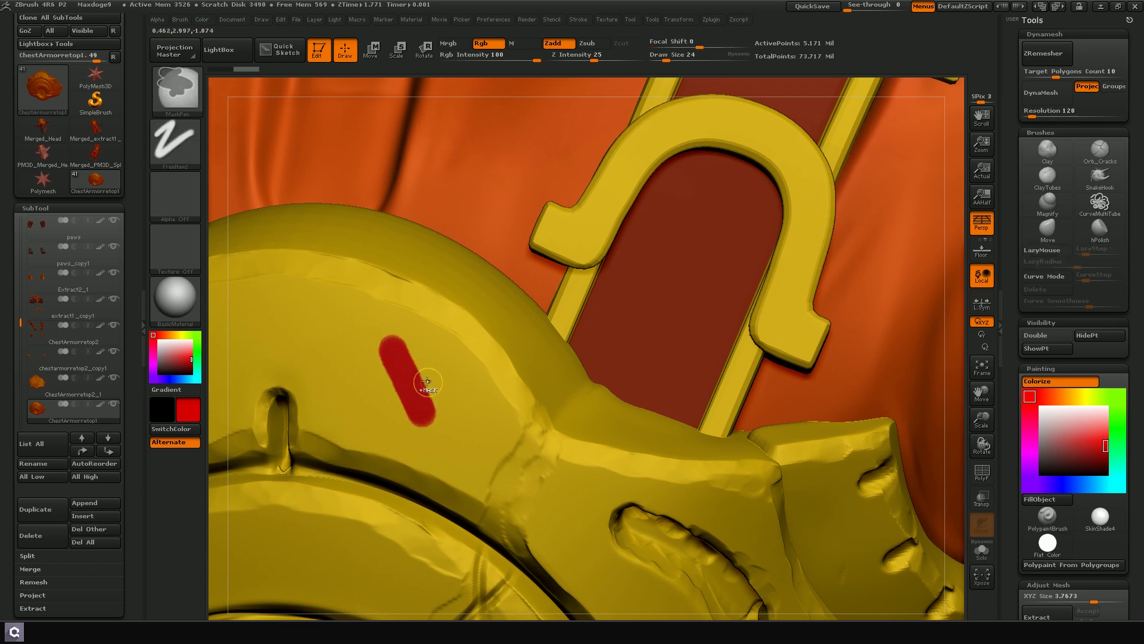
pyautogui.hotkey('ctrl', 'z')
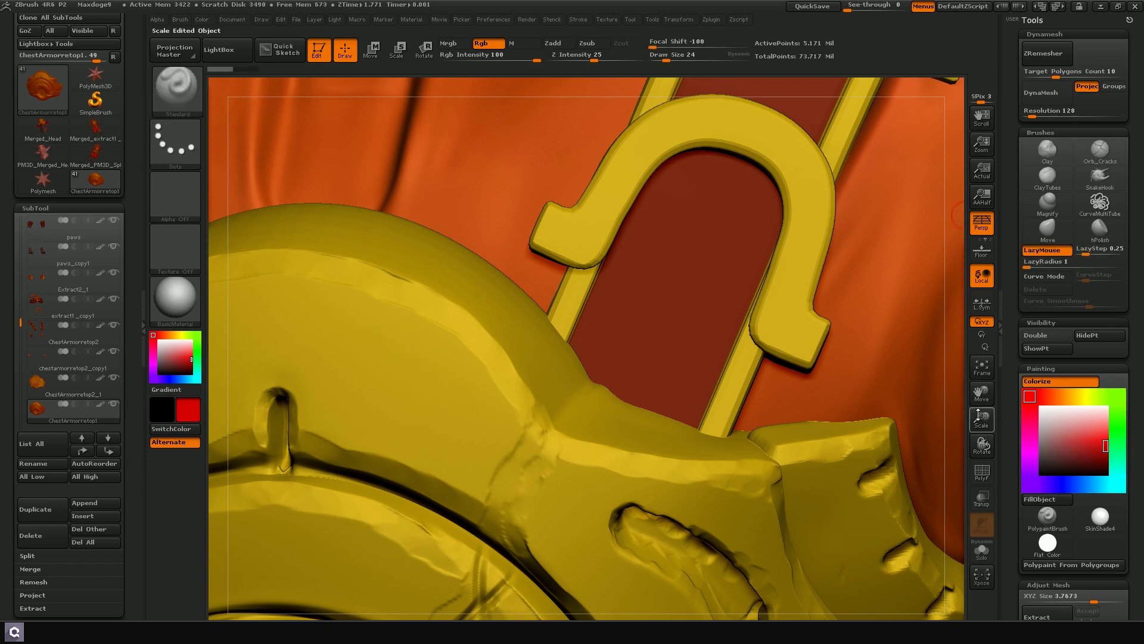
pyautogui.moveTo(981, 421); pyautogui.dragTo(873, 192)
pyautogui.moveTo(741, 334); pyautogui.dragTo(762, 299)
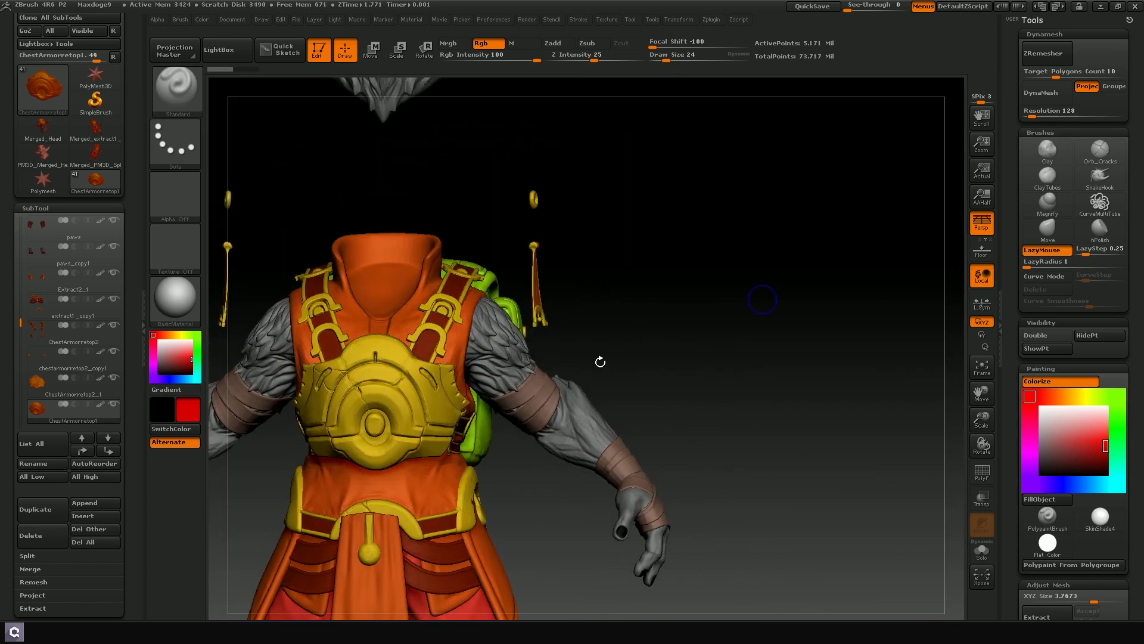
# Frame the torso and sample the orange cloth colour as the paint colour
pyautogui.press('f')
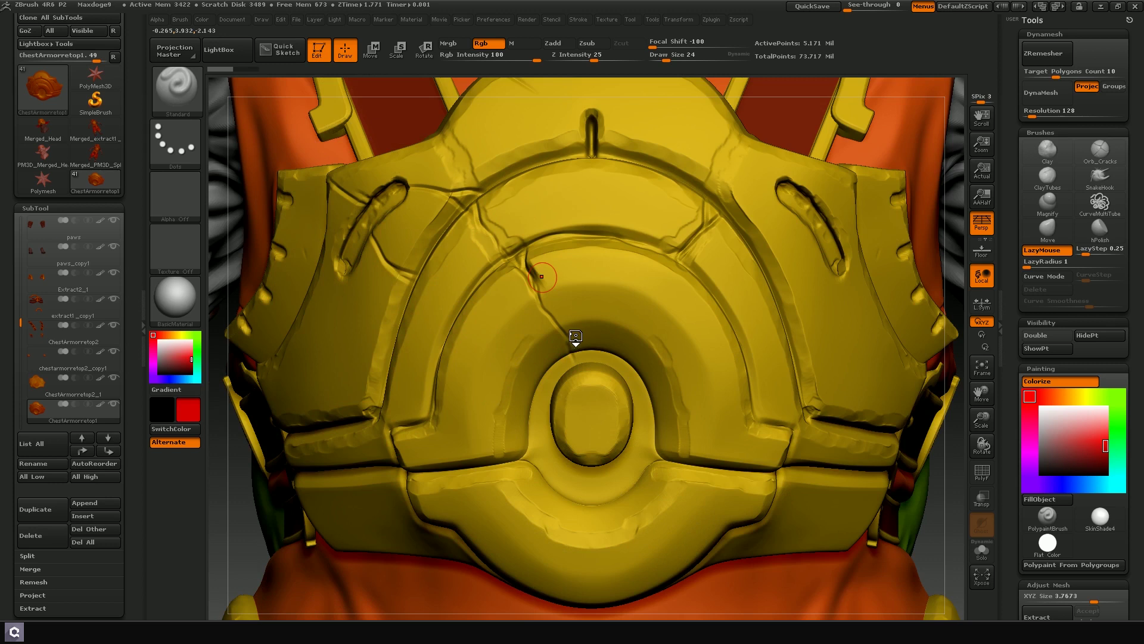
pyautogui.press('f')
pyautogui.moveTo(982, 419); pyautogui.dragTo(910, 605)
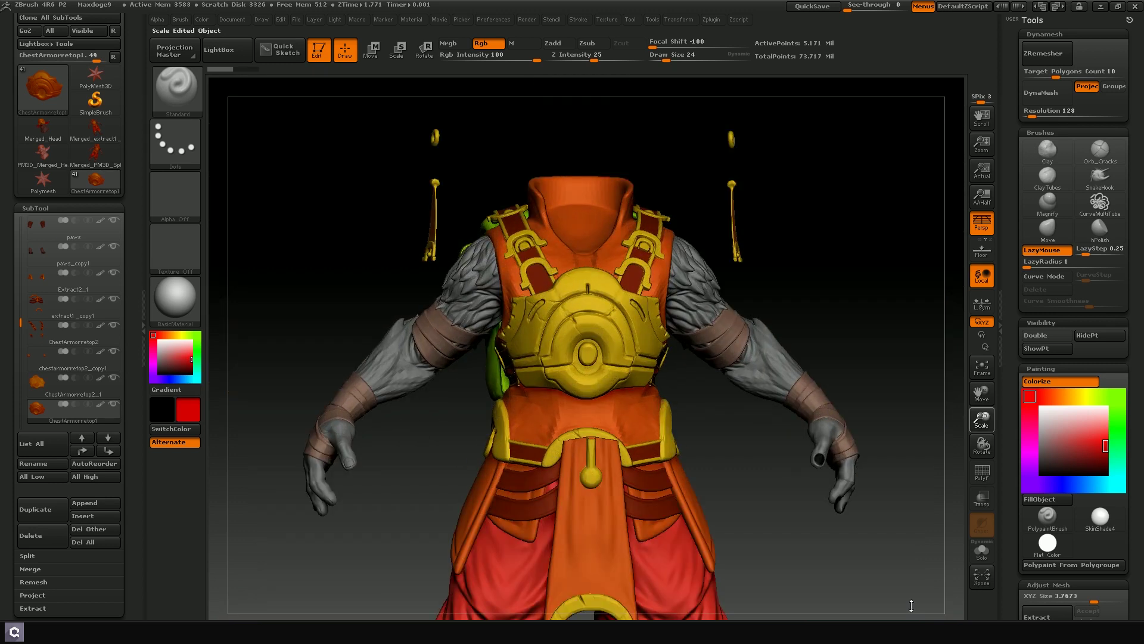
pyautogui.press('c')
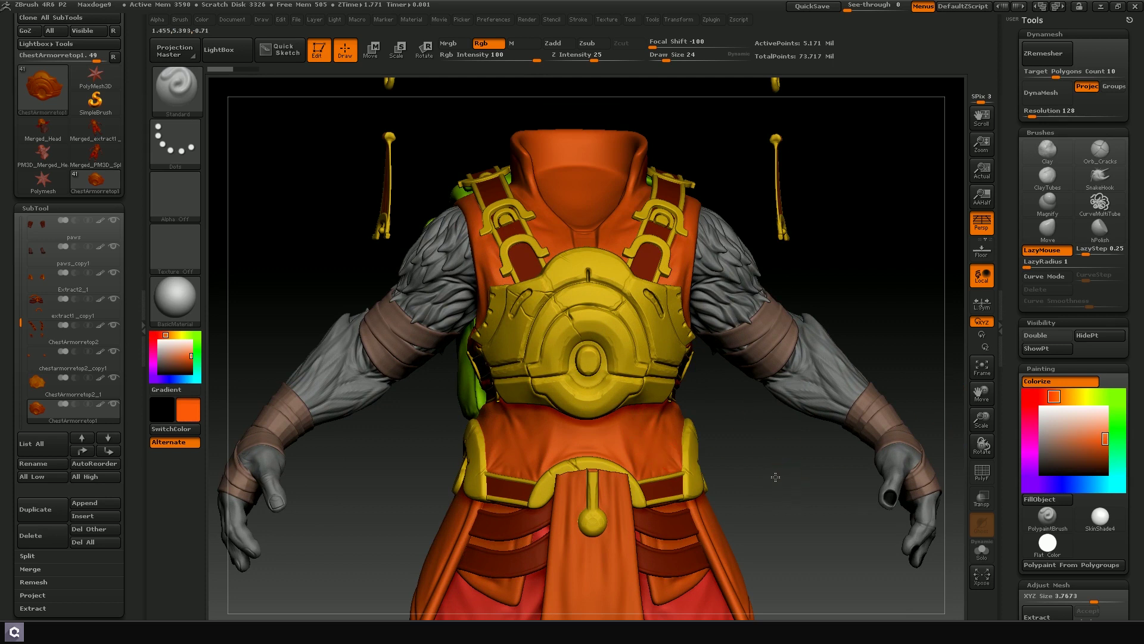
# Orbit around the painted torso from several angles, then zoom out to the whole figure
pyautogui.moveTo(778, 475); pyautogui.dragTo(737, 447)
pyautogui.moveTo(656, 304); pyautogui.dragTo(629, 333)
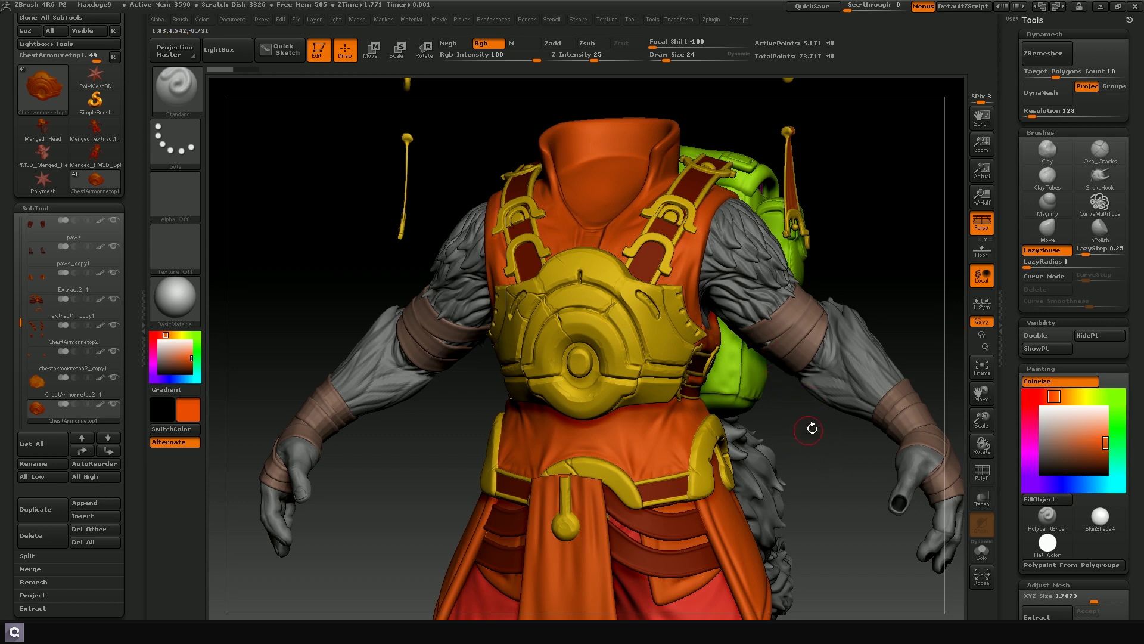
pyautogui.moveTo(806, 423); pyautogui.dragTo(778, 454)
pyautogui.moveTo(480, 427); pyautogui.dragTo(688, 326)
pyautogui.moveTo(798, 292); pyautogui.dragTo(596, 272)
pyautogui.moveTo(525, 204); pyautogui.dragTo(662, 204)
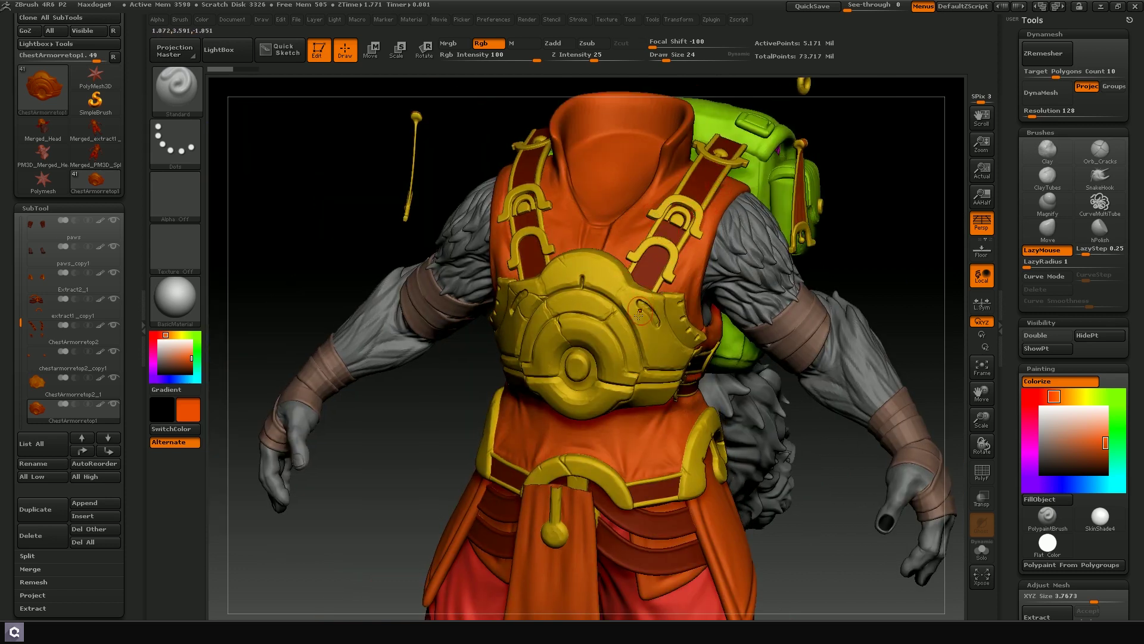
pyautogui.moveTo(981, 417); pyautogui.dragTo(753, 428)
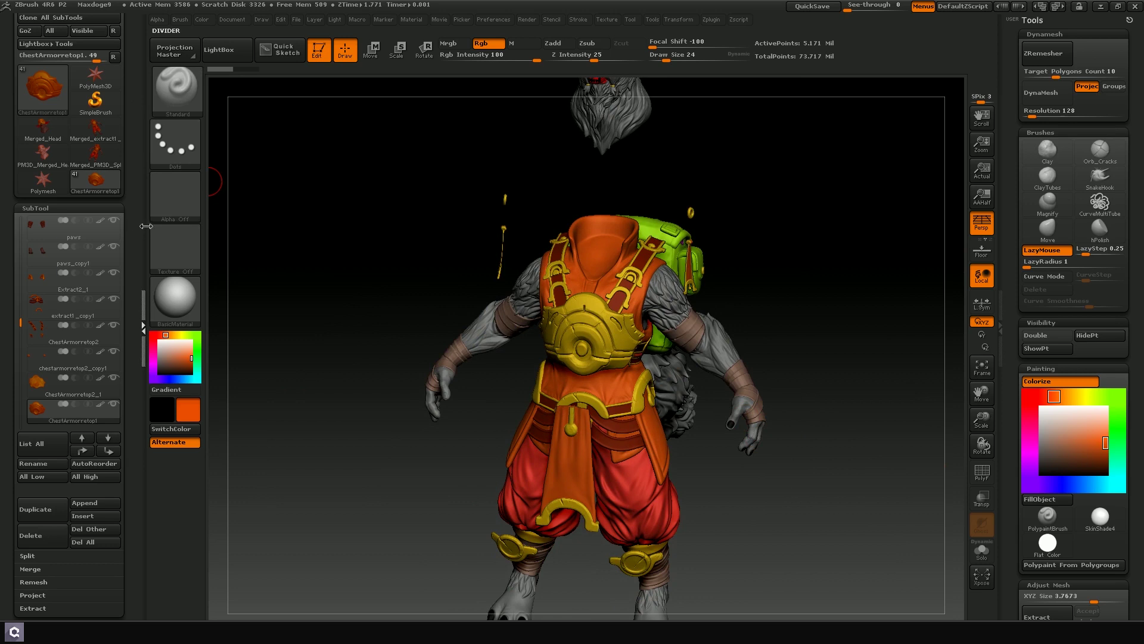
pyautogui.scroll(3, 136, 130)
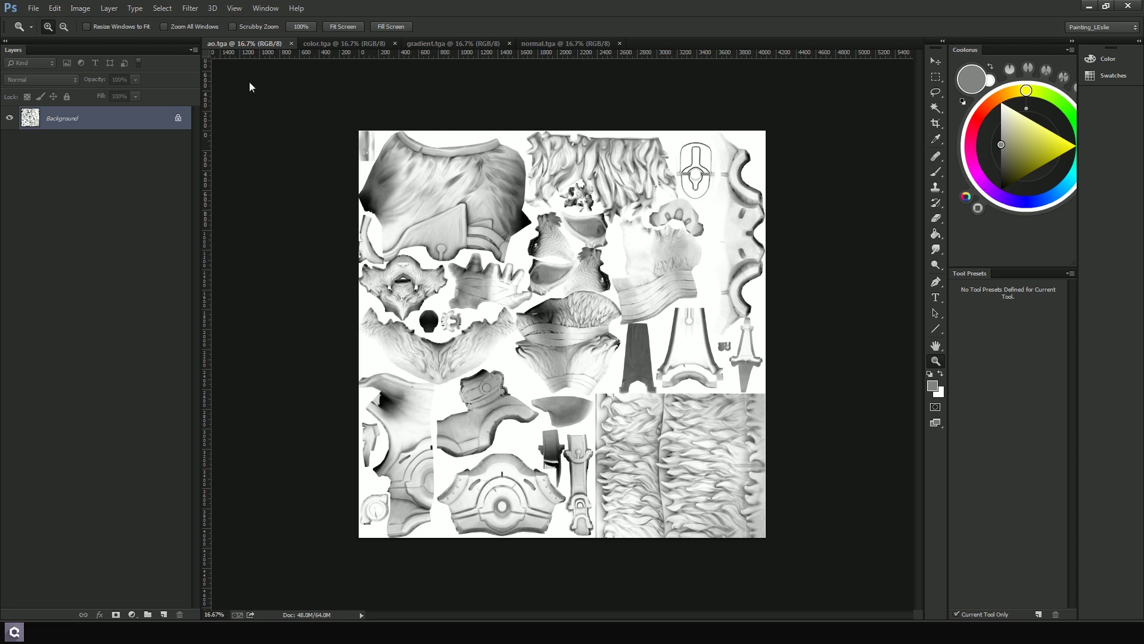
# Inspect the color.tga, gradient.tga and normal.tga texture maps in turn
pyautogui.click(352, 42)
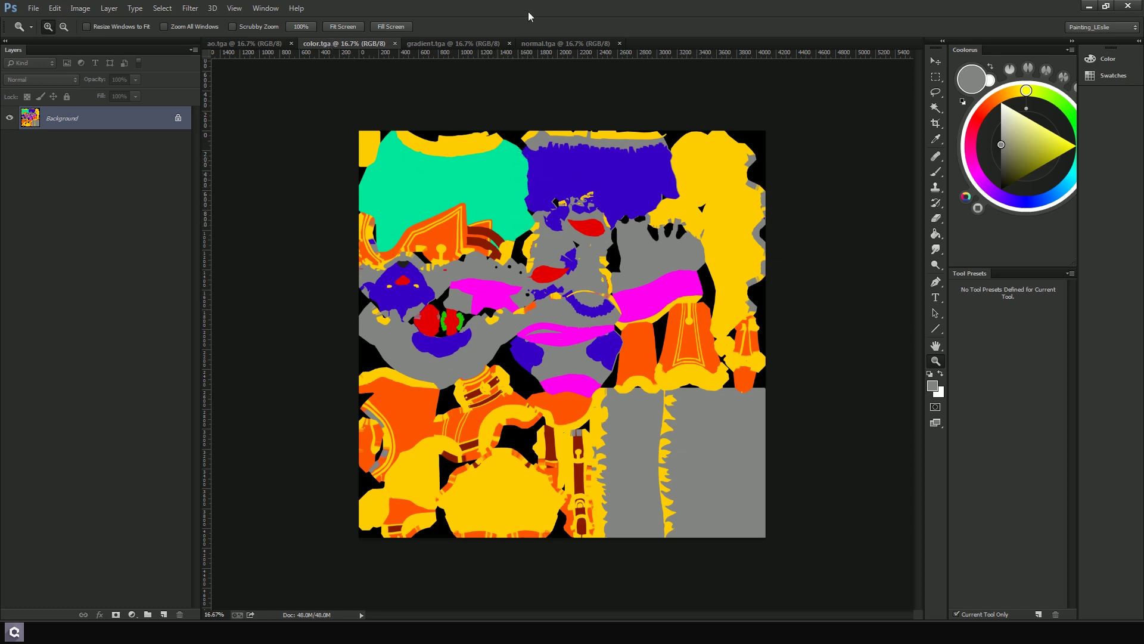
pyautogui.click(470, 45)
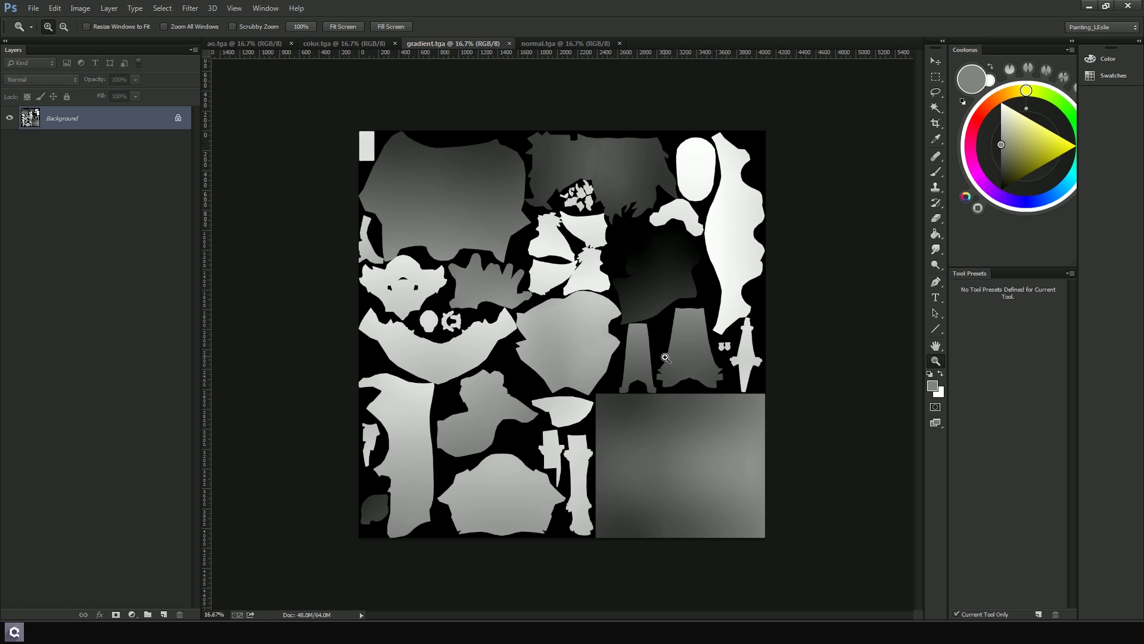
pyautogui.click(539, 45)
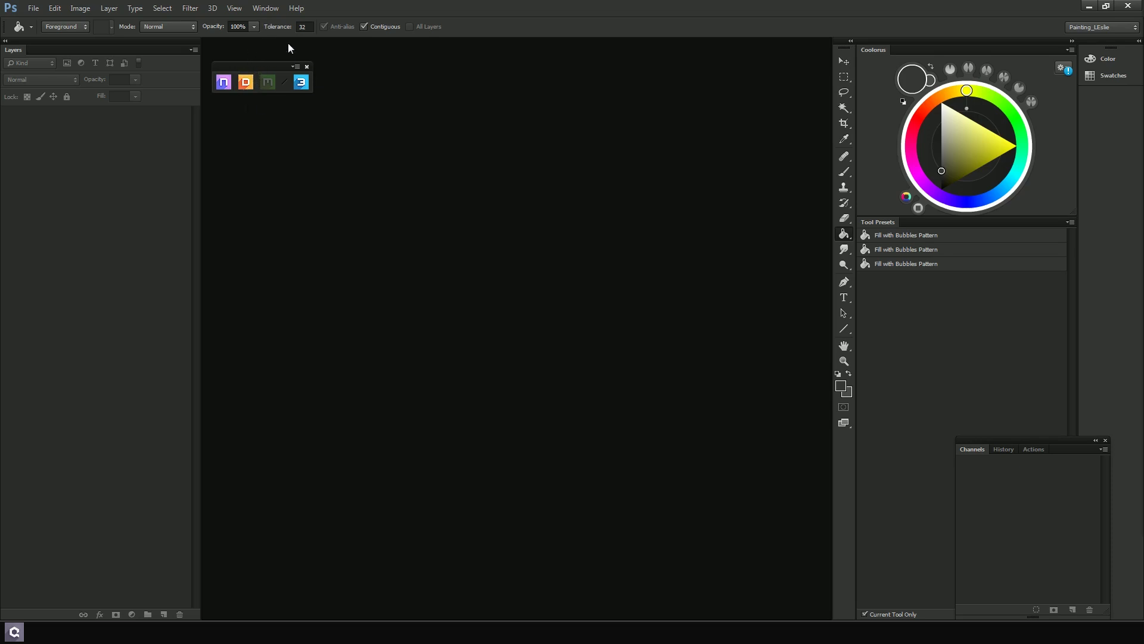
# Bring the Quixel Suite launcher panel into focus and nudge it into position
pyautogui.click(266, 66)
pyautogui.moveTo(250, 70); pyautogui.dragTo(256, 74)
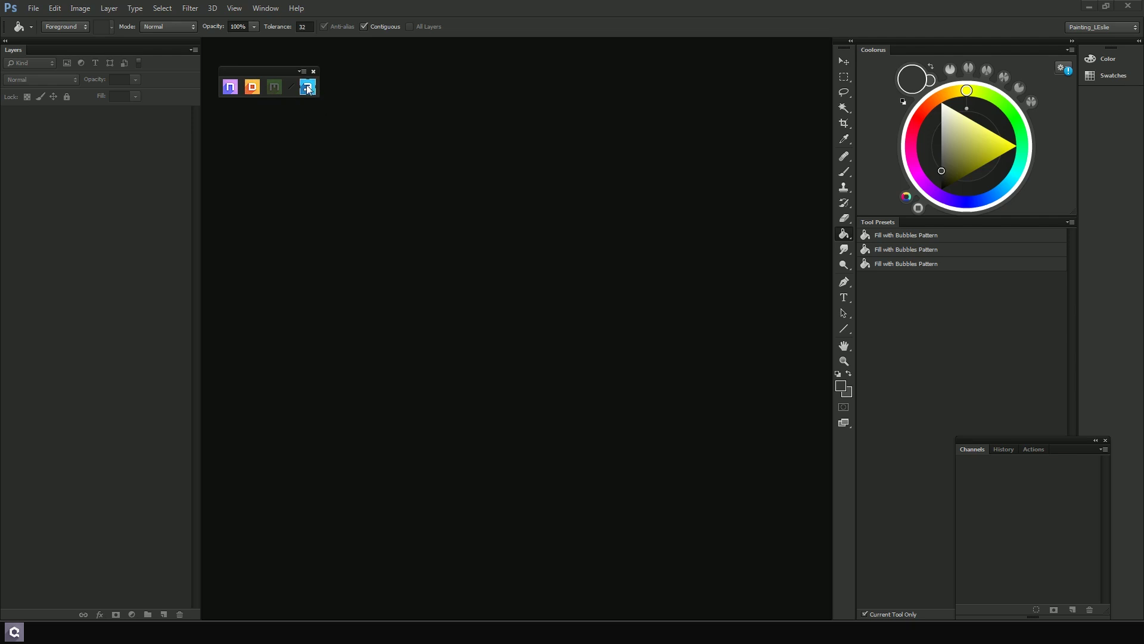
# Launch Base Creator from the DDO icon and open the mesh file browser
pyautogui.click(255, 90)
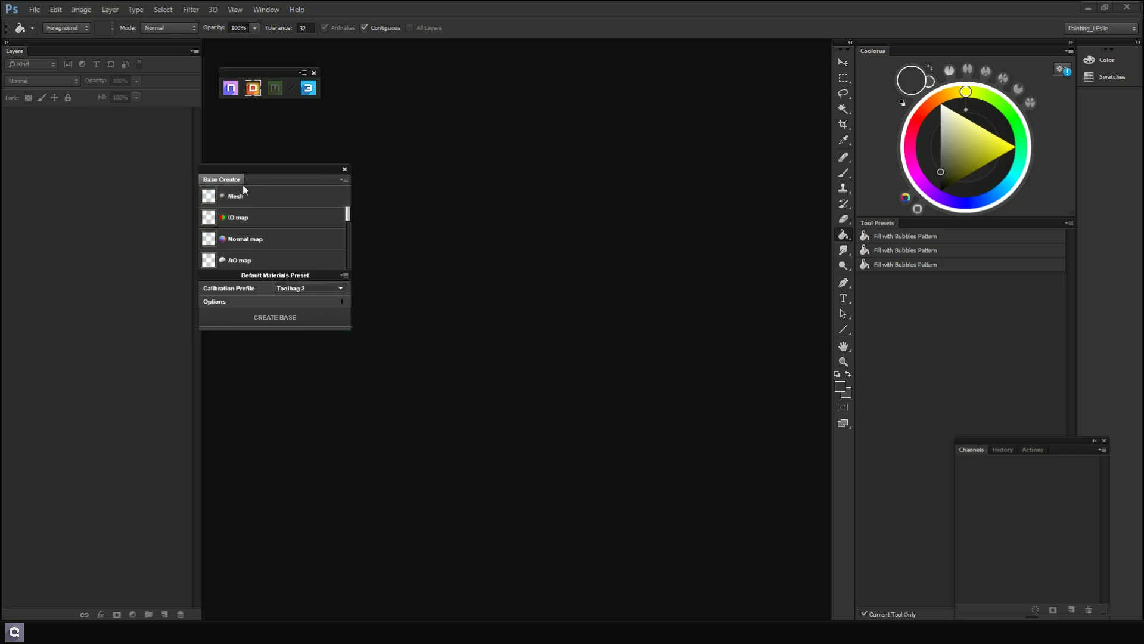
pyautogui.moveTo(347, 214)
pyautogui.mouseDown()
pyautogui.moveTo(350, 255)
pyautogui.moveTo(345, 199)
pyautogui.mouseUp()
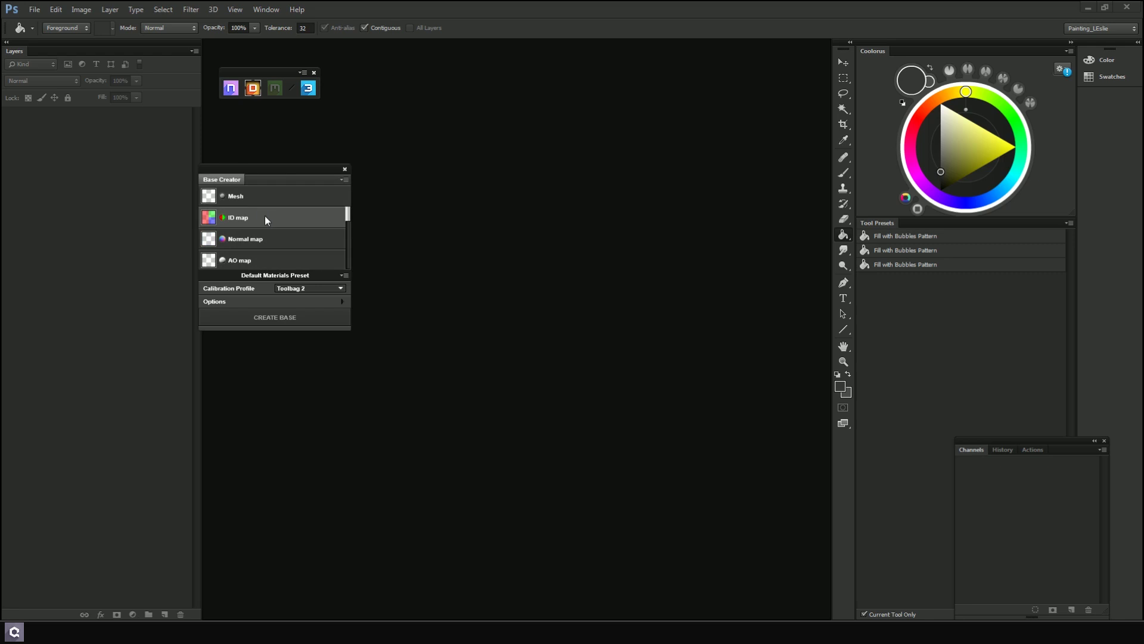
pyautogui.moveTo(265, 215)
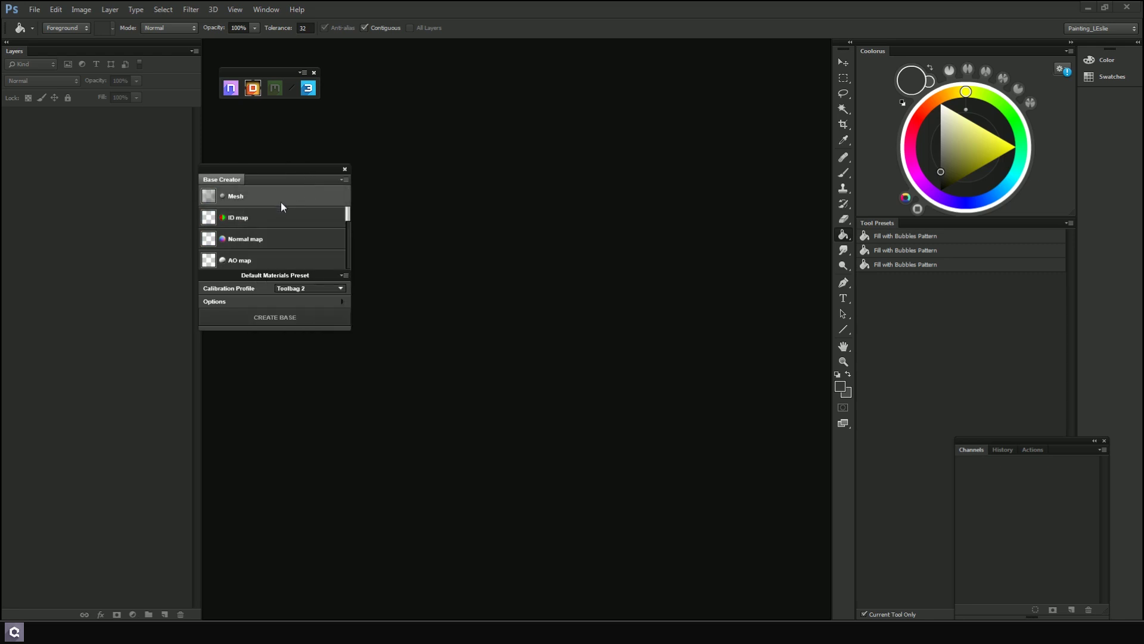
pyautogui.click(255, 192)
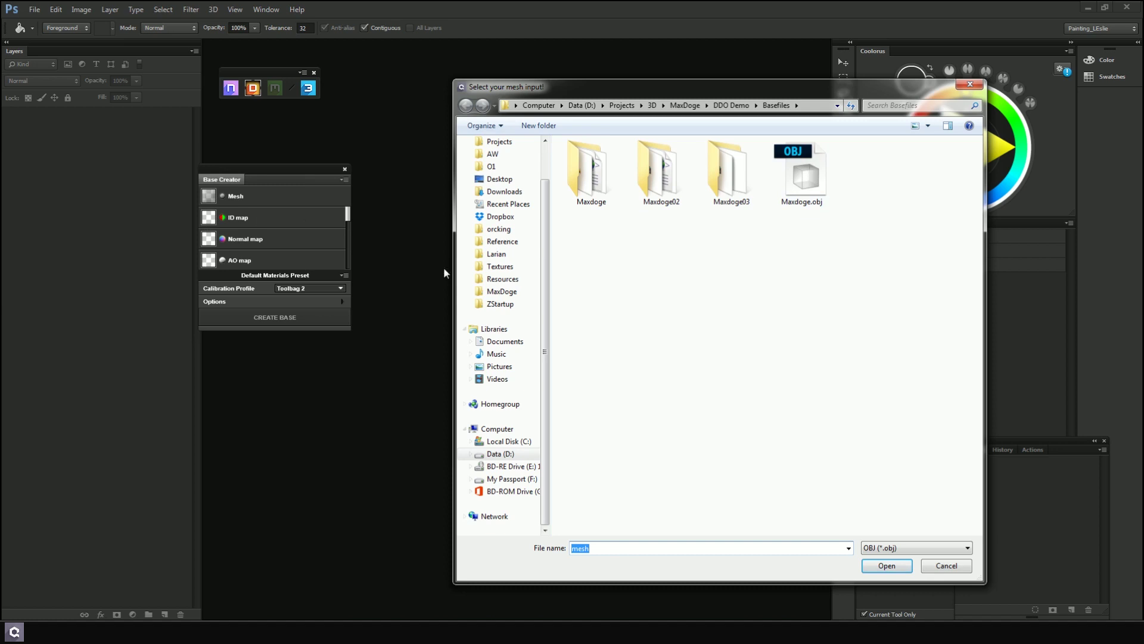
# Load Maxdoge.obj as the project mesh
pyautogui.click(813, 174)
pyautogui.doubleClick(813, 172)
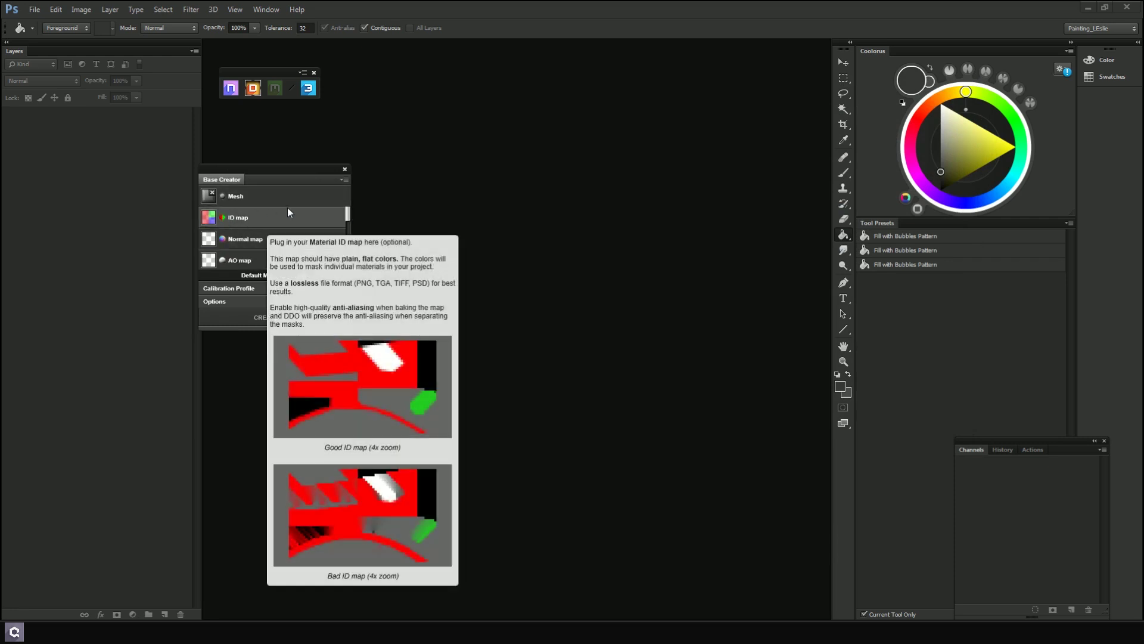
pyautogui.click(266, 217)
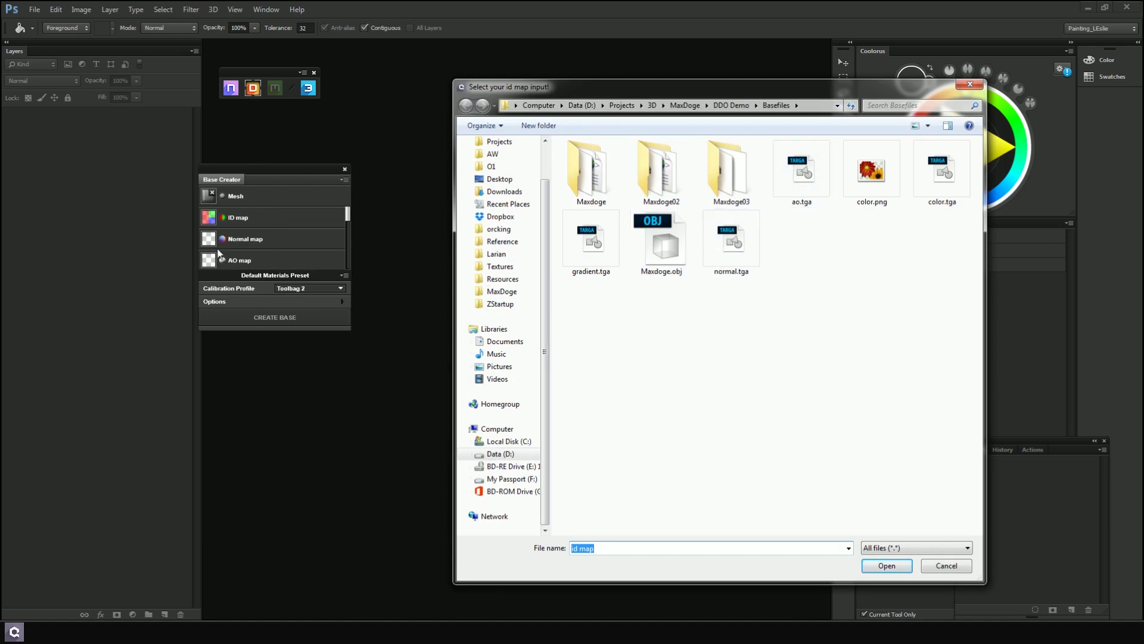
pyautogui.click(970, 84)
# Quick-load the ID, normal and AO maps in single-select mode from ao.tga
pyautogui.click(344, 180)
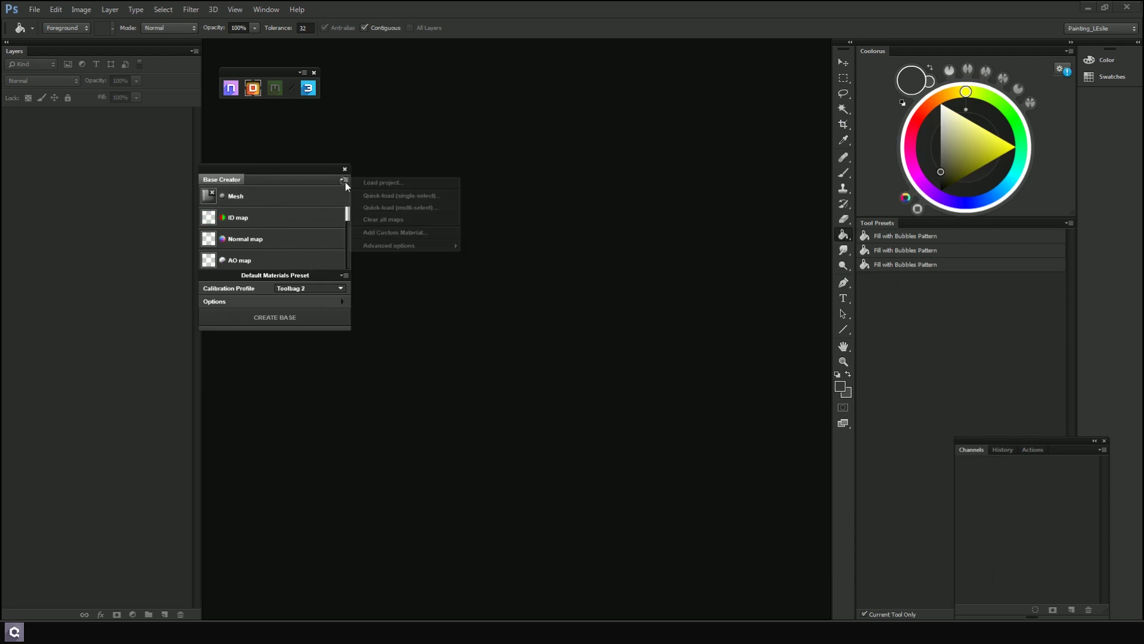
pyautogui.click(376, 196)
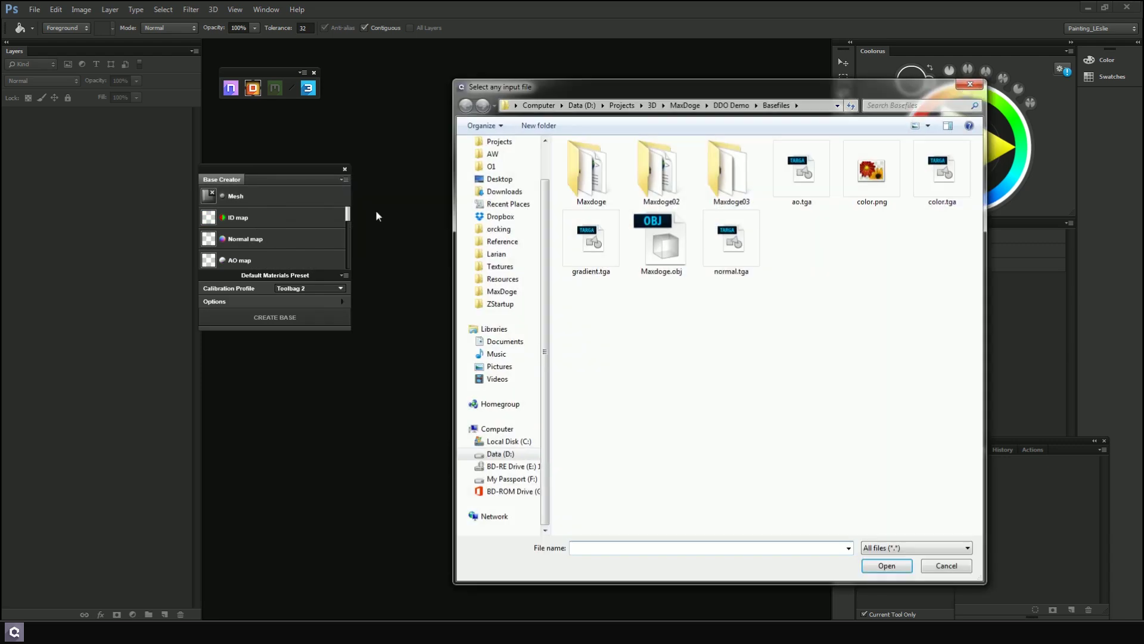
pyautogui.click(801, 173)
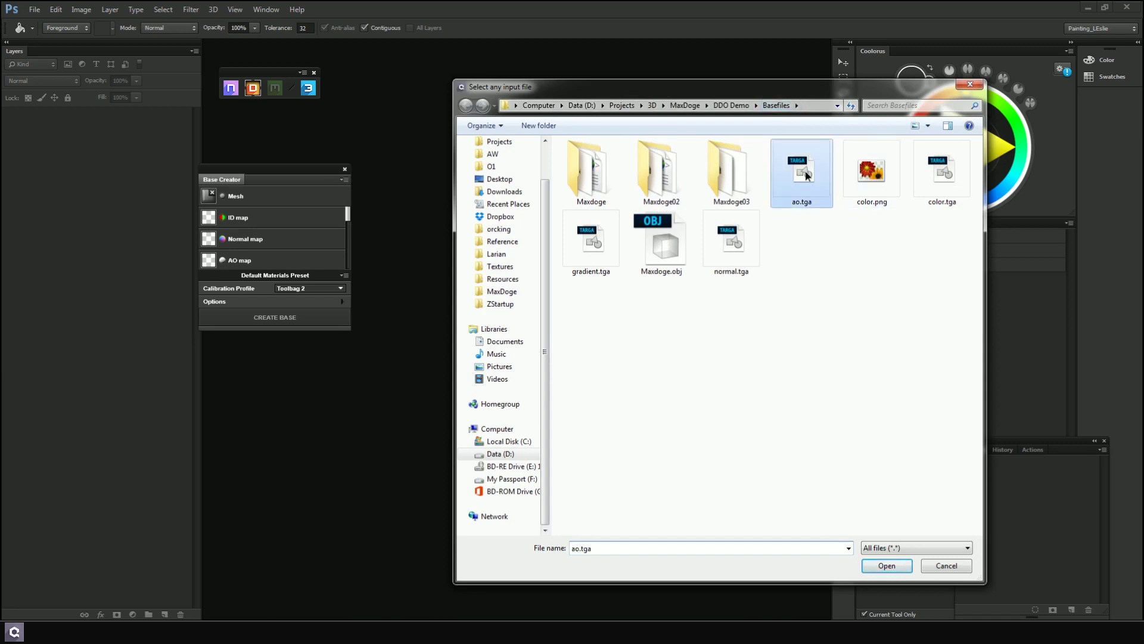
pyautogui.click(895, 567)
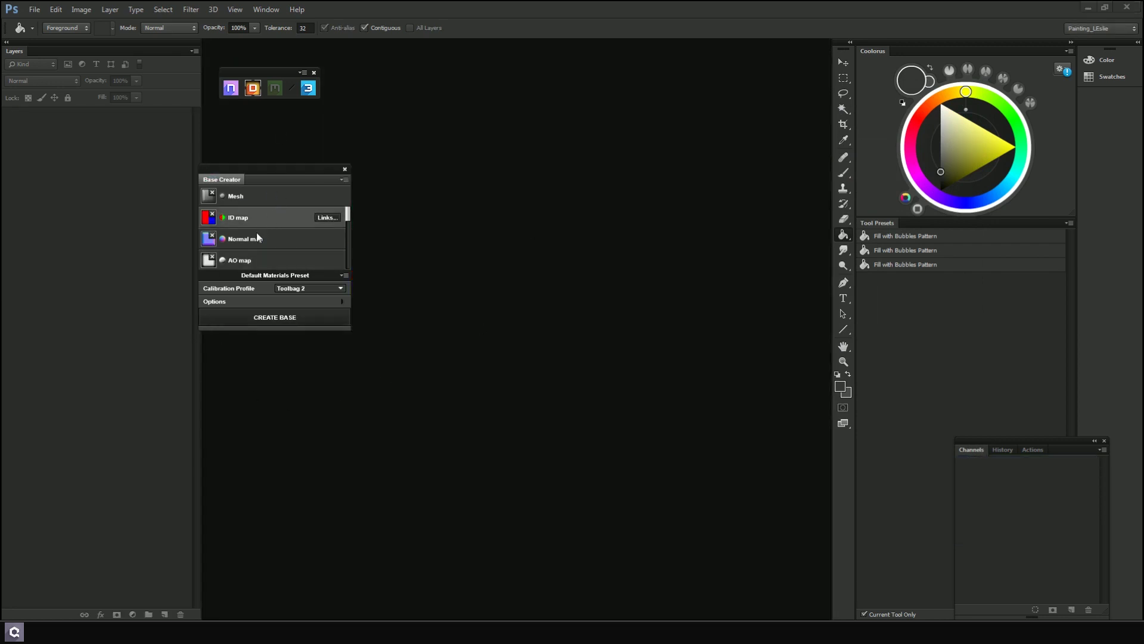
pyautogui.moveTo(348, 213)
pyautogui.mouseDown()
pyautogui.moveTo(349, 251)
pyautogui.moveTo(347, 212)
pyautogui.mouseUp()
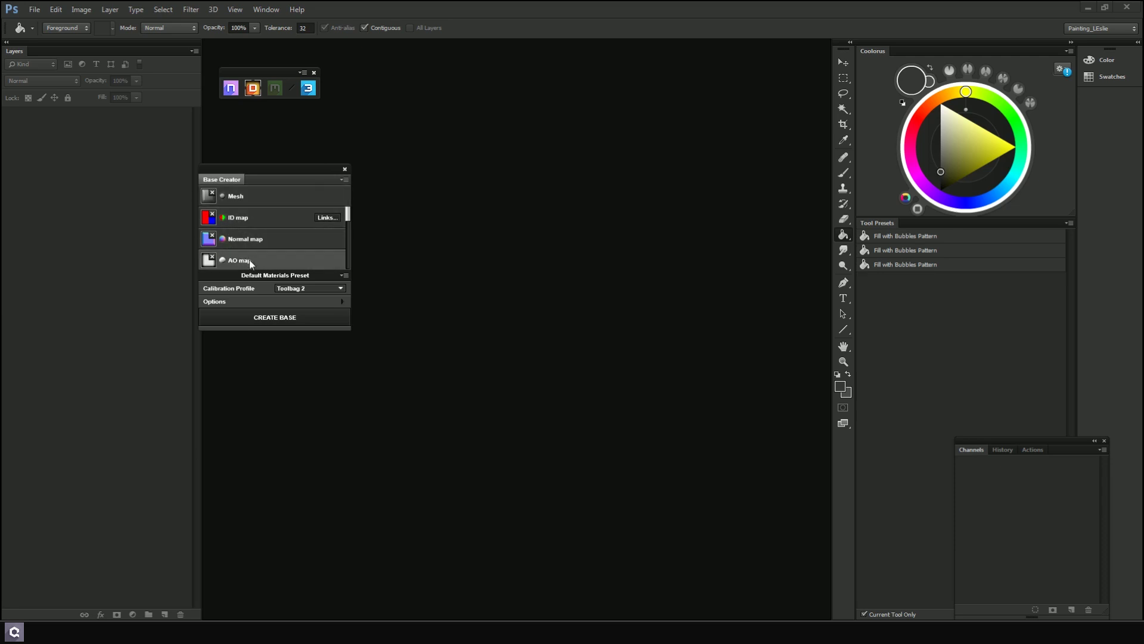
pyautogui.moveTo(348, 216)
pyautogui.mouseDown()
pyautogui.moveTo(350, 263)
pyautogui.moveTo(350, 208)
pyautogui.mouseUp()
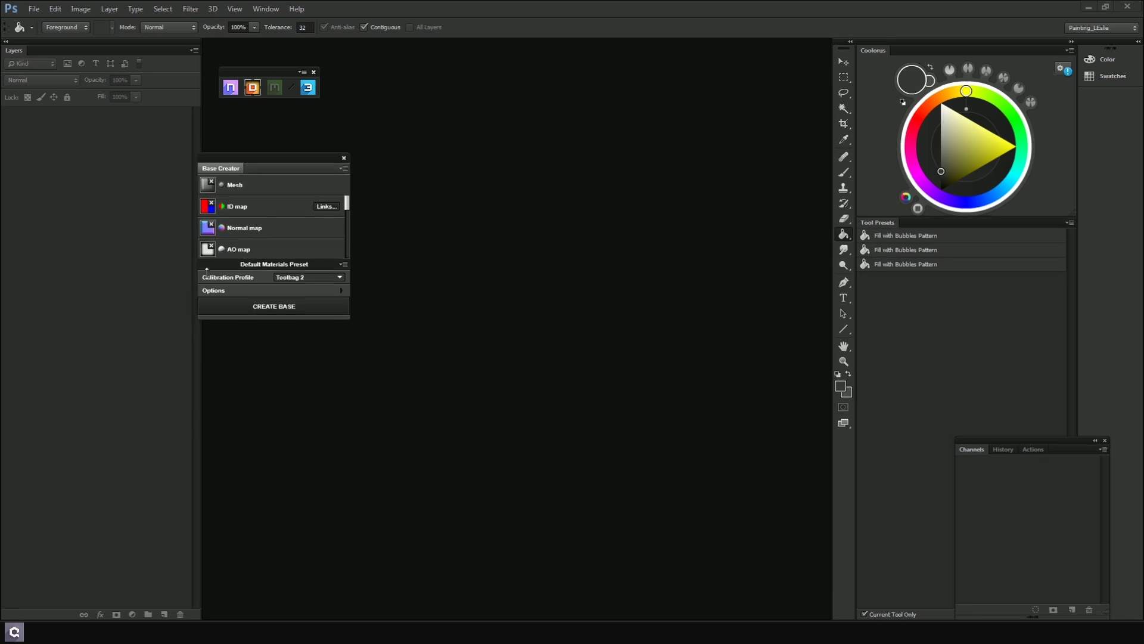
pyautogui.moveTo(349, 205)
pyautogui.mouseDown()
pyautogui.moveTo(350, 254)
pyautogui.moveTo(347, 204)
pyautogui.mouseUp()
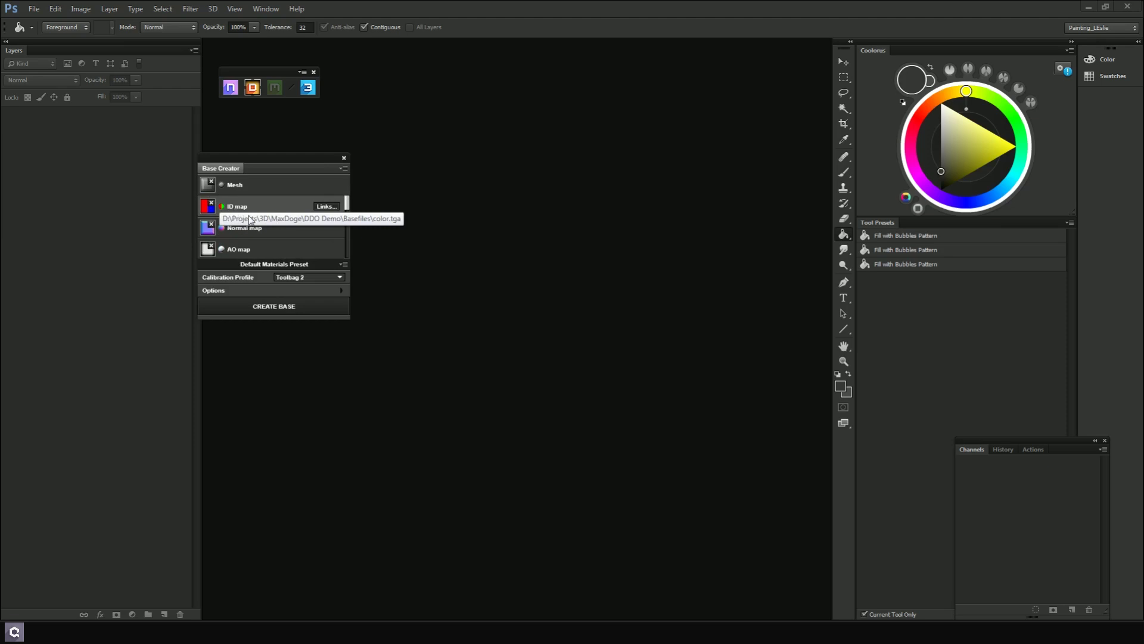
# Open the ID map's Links editor and move it to the upper right
pyautogui.click(326, 206)
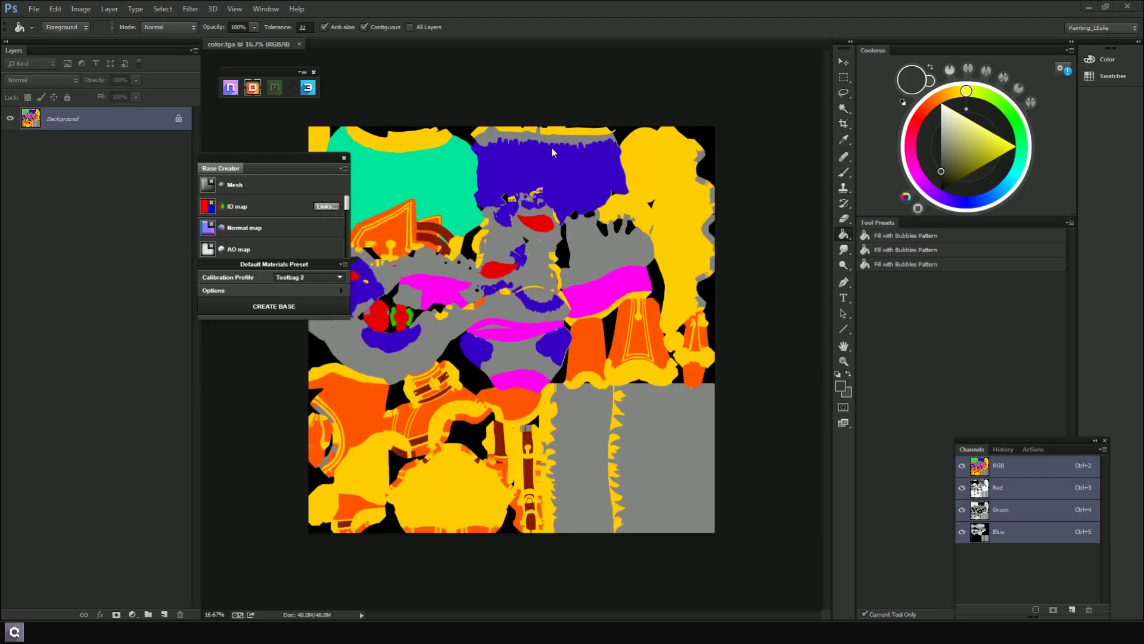
pyautogui.moveTo(557, 176); pyautogui.dragTo(699, 88)
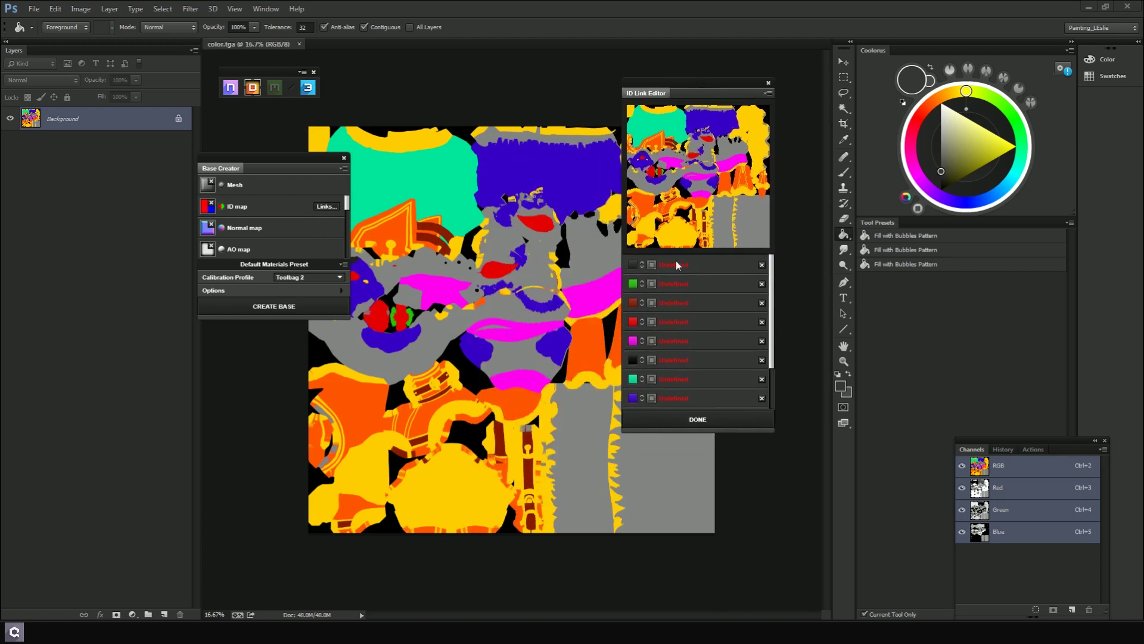
pyautogui.moveTo(771, 310); pyautogui.dragTo(717, 188)
pyautogui.click(653, 265)
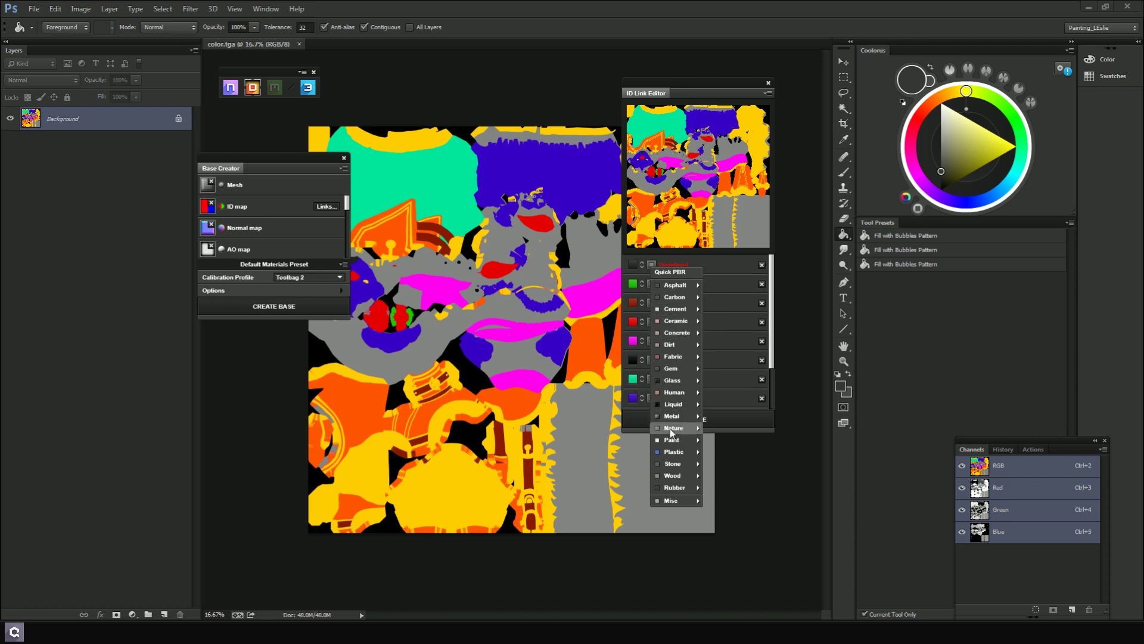
pyautogui.click(699, 101)
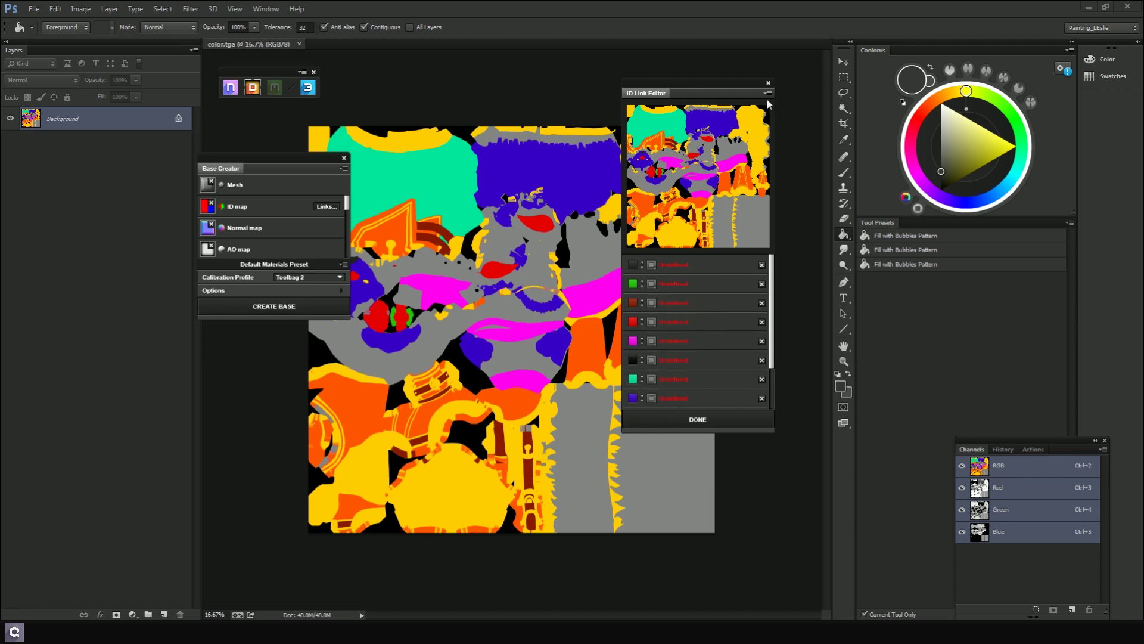
pyautogui.click(768, 94)
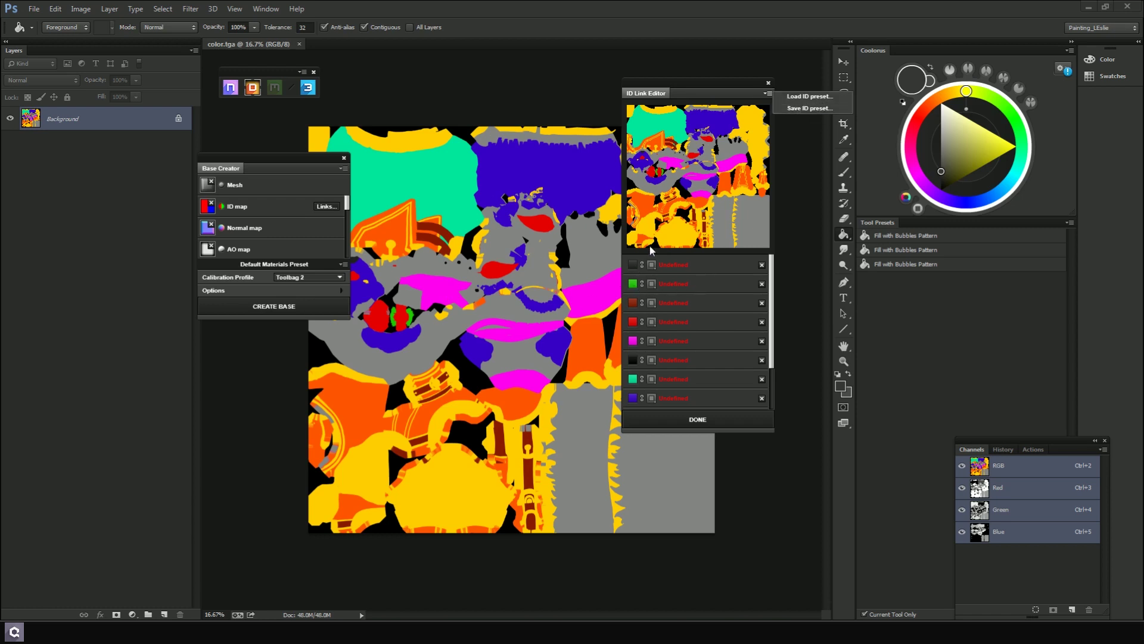
# Assign Metal > Iron to the first, dark ID colour and confirm with DONE
pyautogui.click(656, 265)
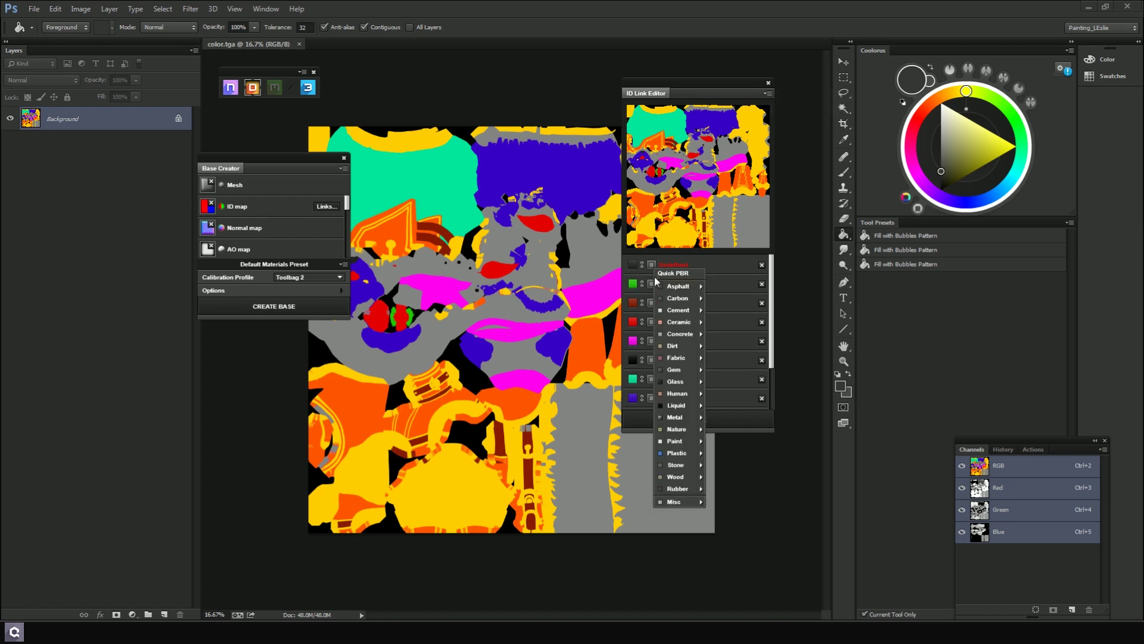
pyautogui.moveTo(696, 421)
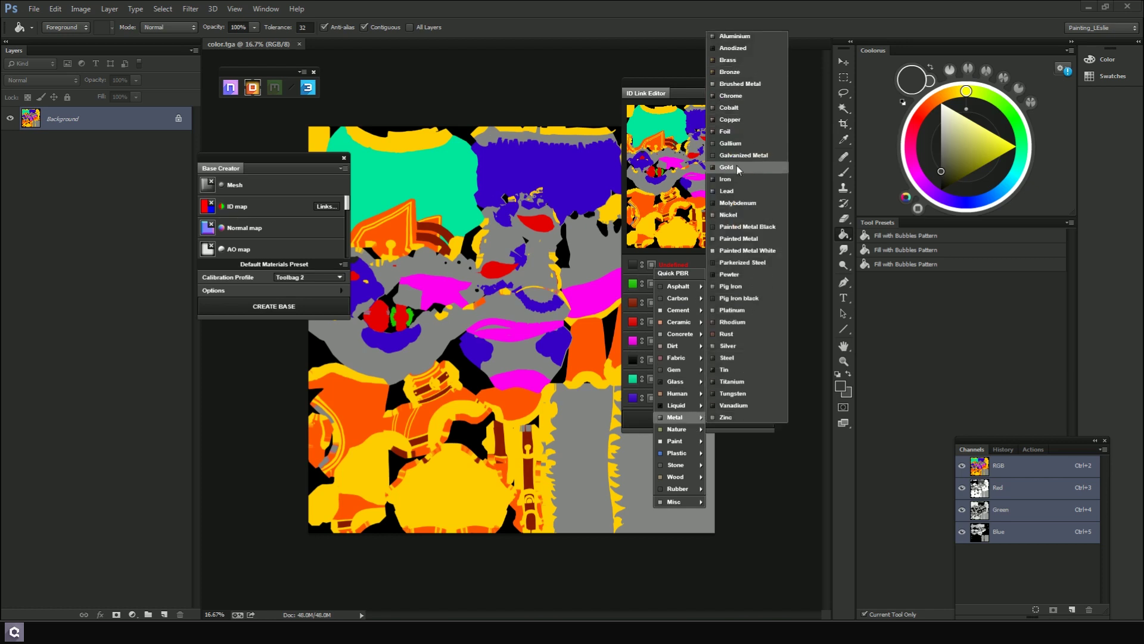
pyautogui.click(732, 180)
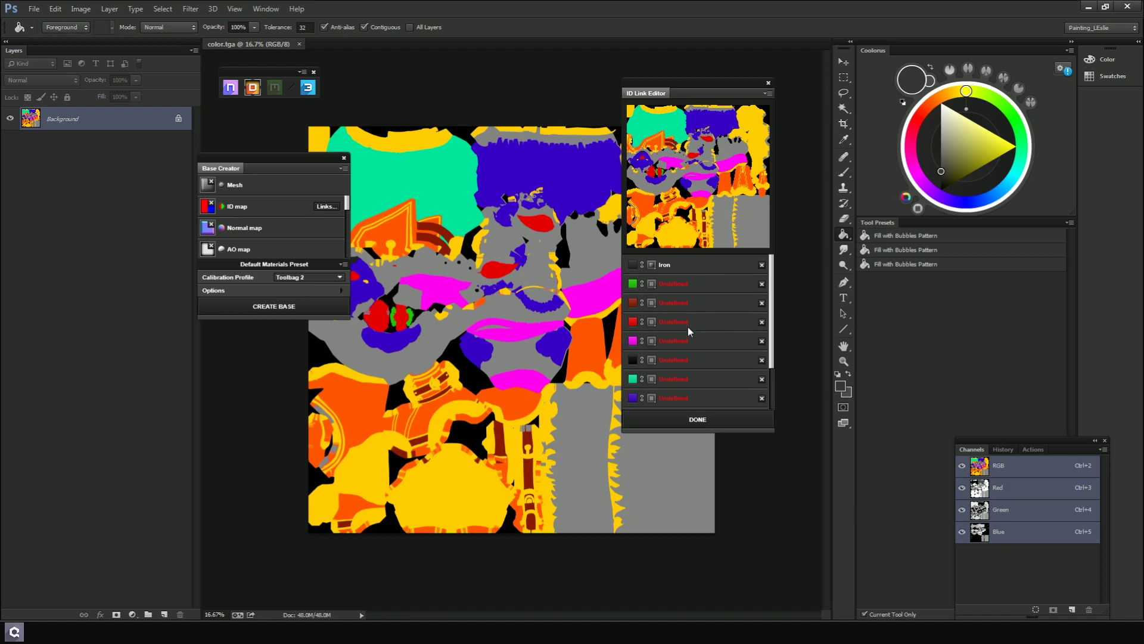
pyautogui.click(699, 426)
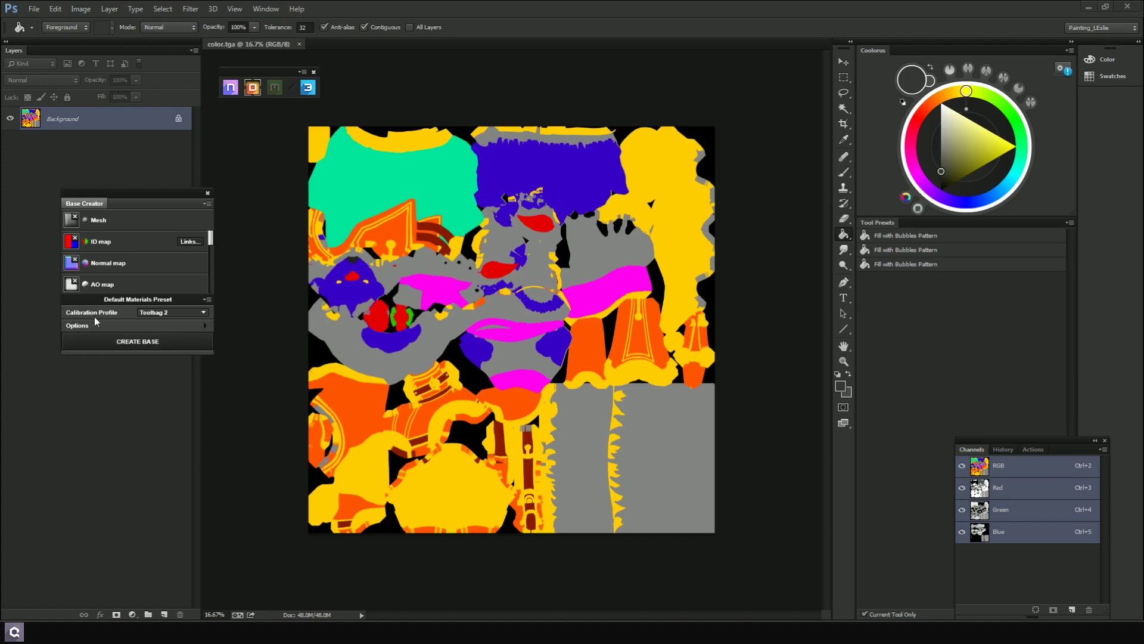
# Keep the Toolbag 2 calibration profile and check Texel Density 1024 and Work Resolution 50 under Options
pyautogui.click(203, 312)
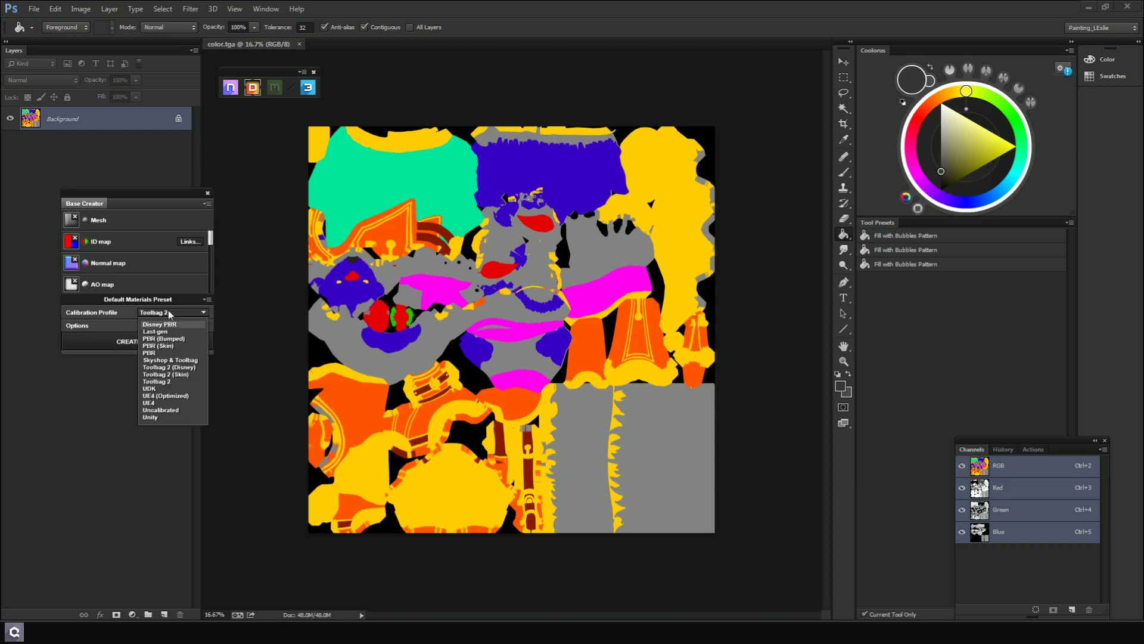
pyautogui.click(166, 382)
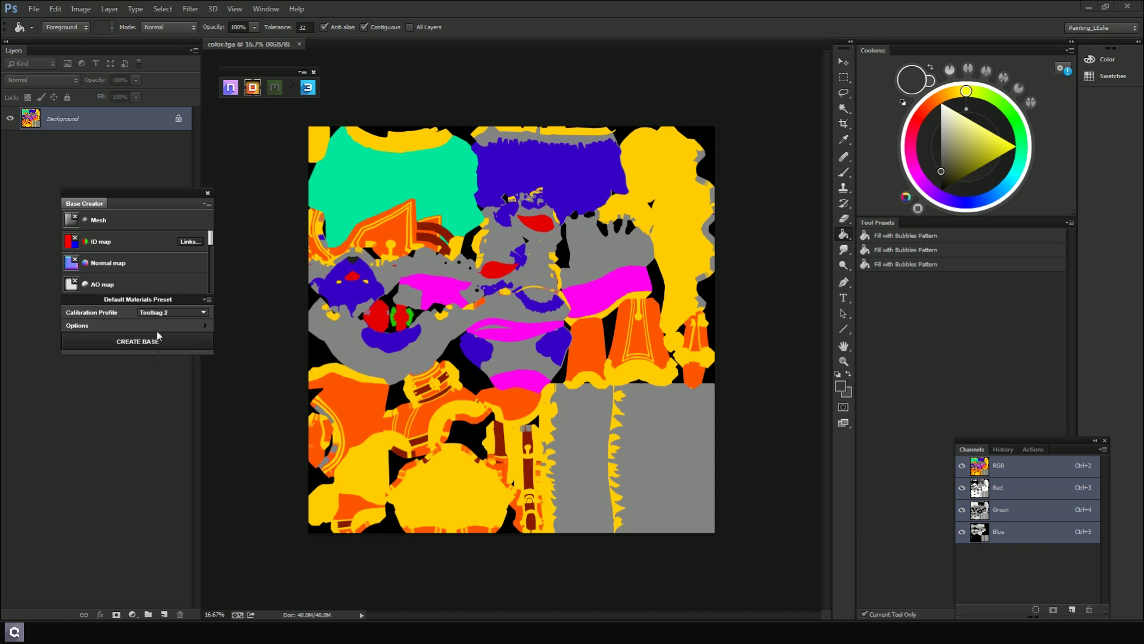
pyautogui.click(205, 328)
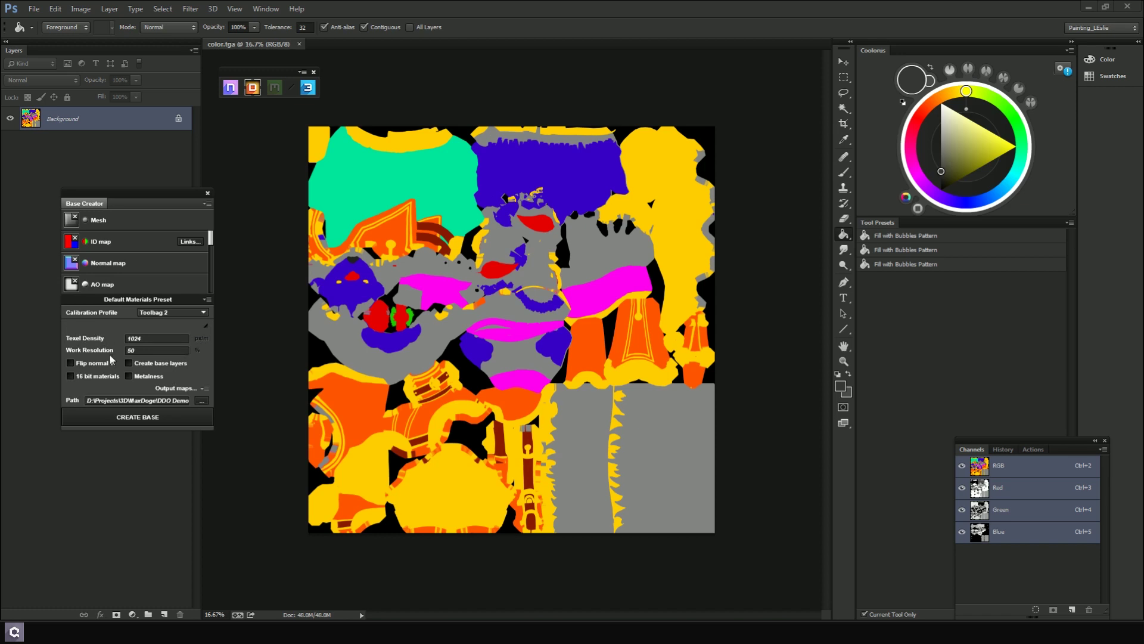
pyautogui.moveTo(138, 350); pyautogui.dragTo(117, 352)
# Review the ID colour links, with the first linked to Iron and the rest undefined, then close the editor
pyautogui.click(191, 242)
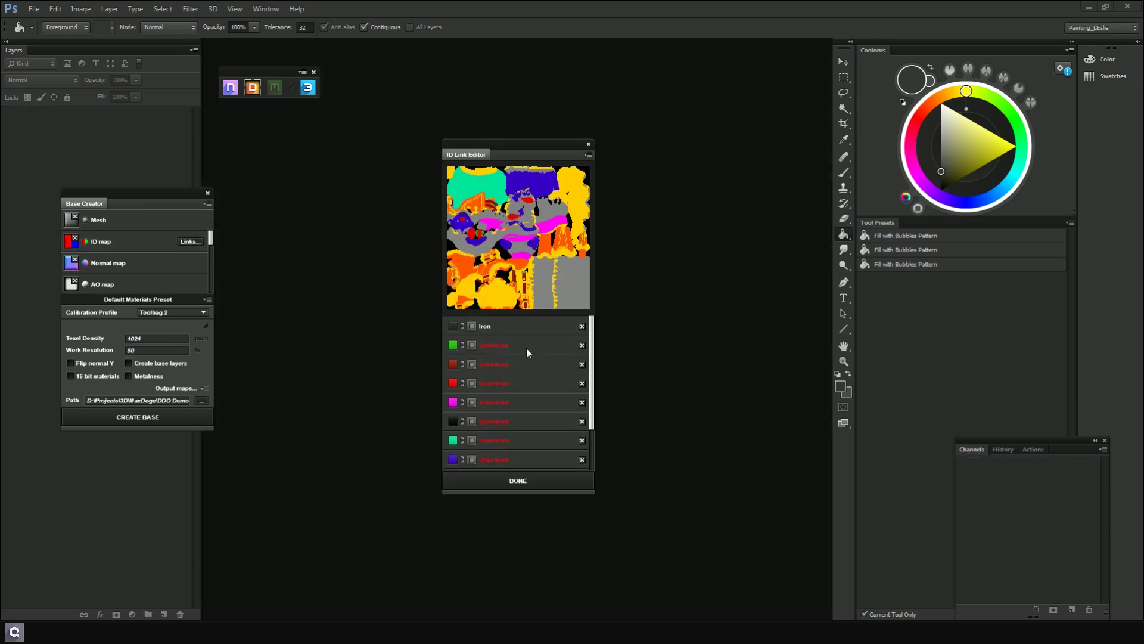
pyautogui.moveTo(596, 363); pyautogui.dragTo(596, 415)
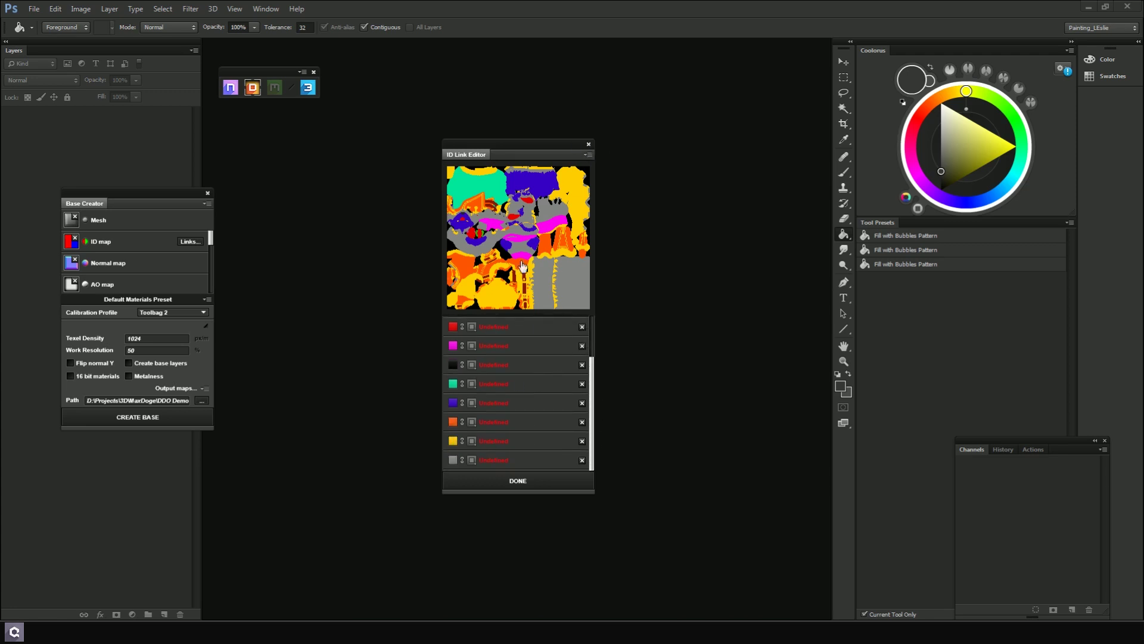
pyautogui.scroll(3, 485, 342)
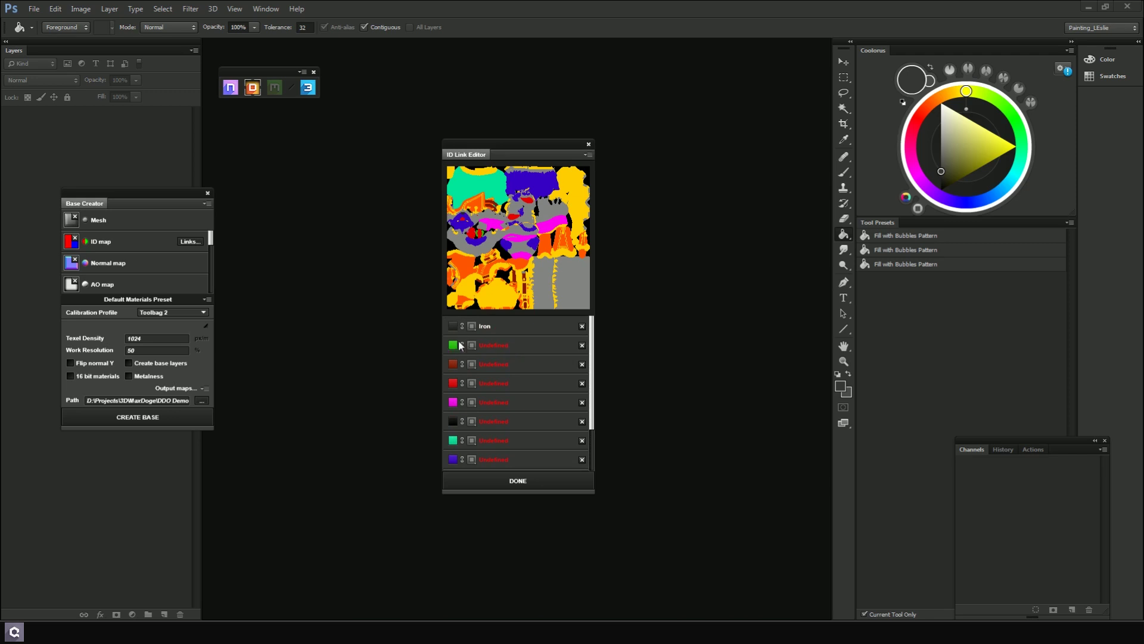
pyautogui.click(588, 144)
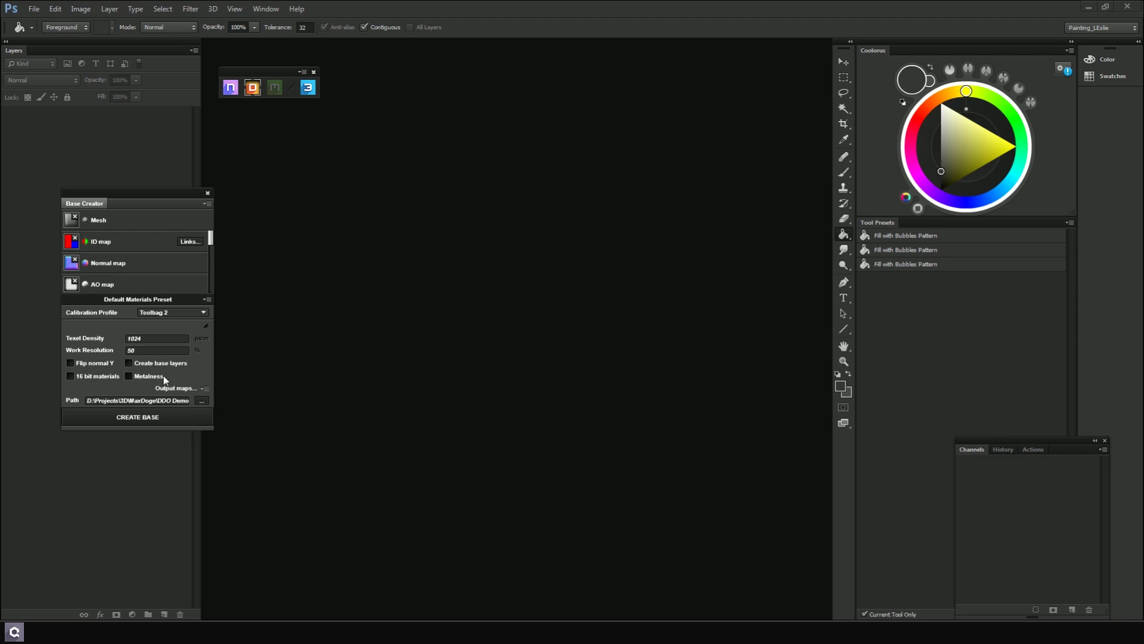
# Exclude Bump from the list of exported output maps
pyautogui.click(206, 388)
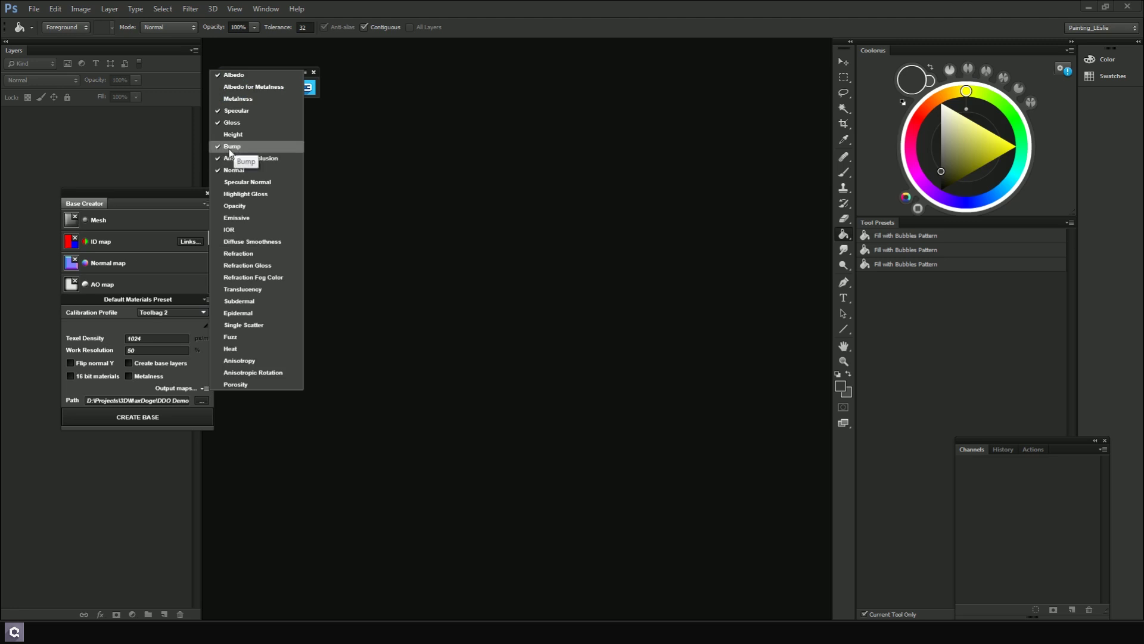
pyautogui.click(230, 147)
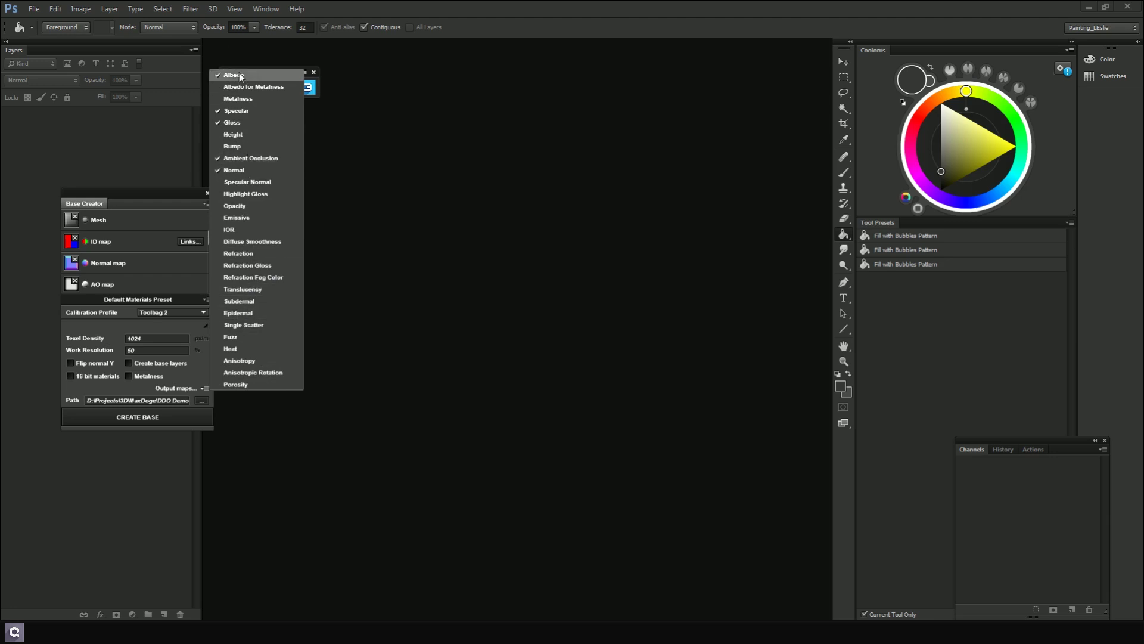
pyautogui.click(95, 390)
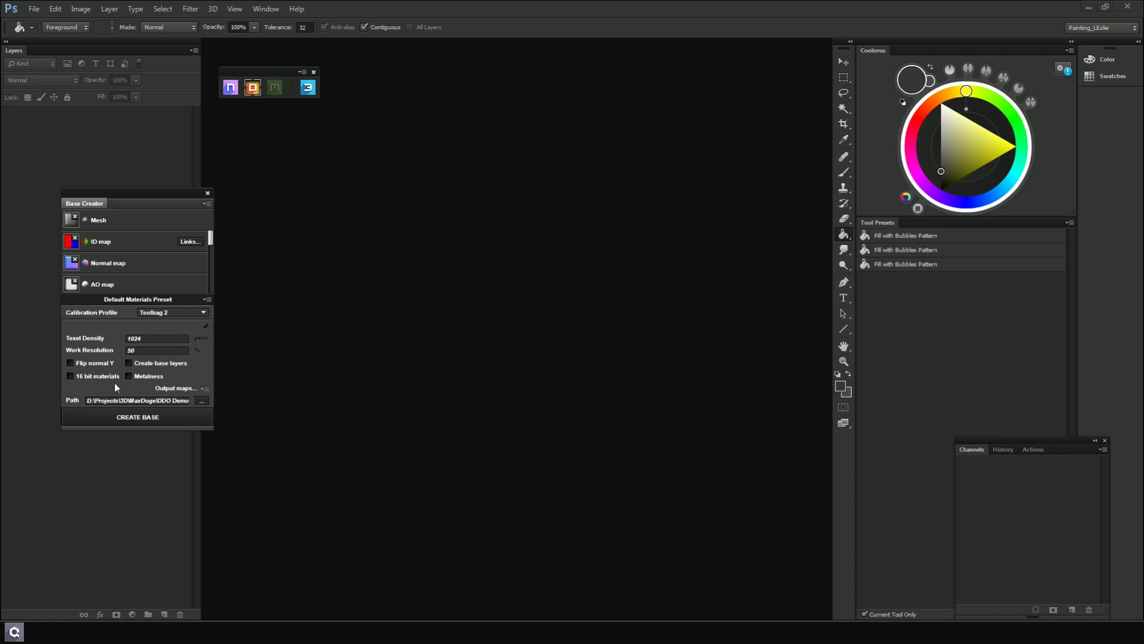
# Confirm the Maxdoge04 output folder without changing it, then generate the texture base
pyautogui.moveTo(87, 400); pyautogui.dragTo(218, 388)
pyautogui.click(201, 399)
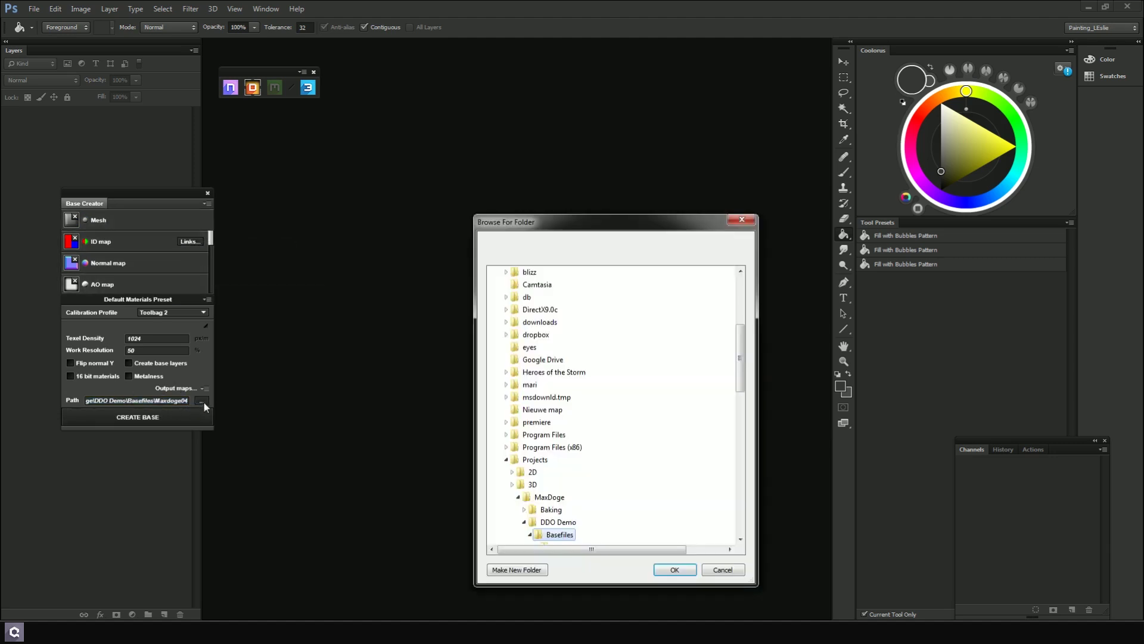
pyautogui.moveTo(740, 330); pyautogui.dragTo(743, 378)
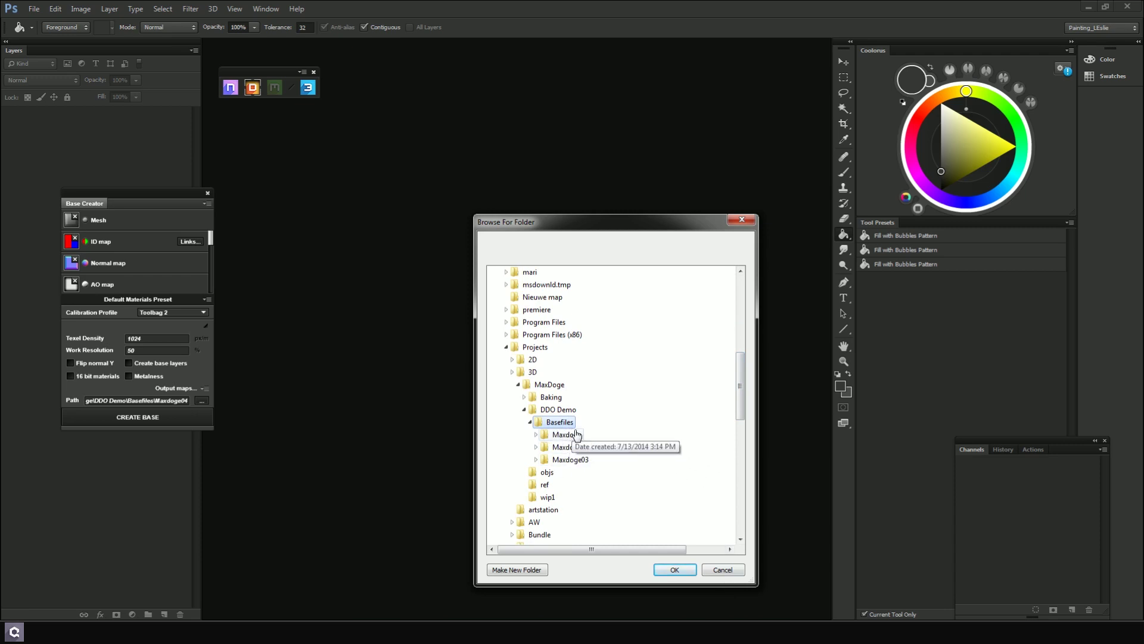
pyautogui.click(724, 571)
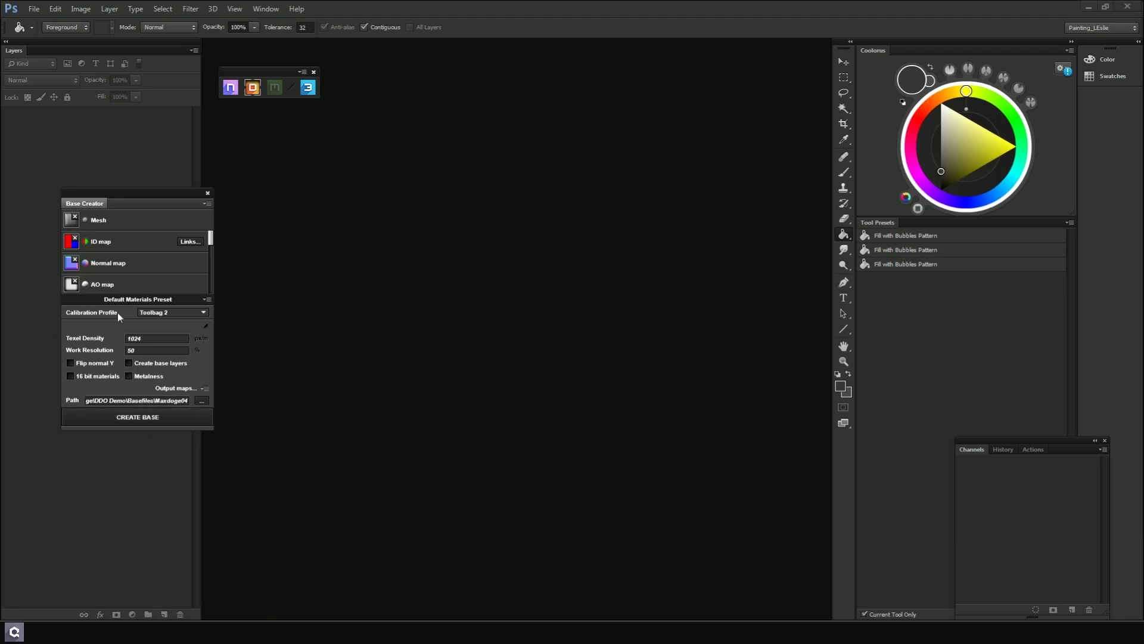
pyautogui.click(141, 418)
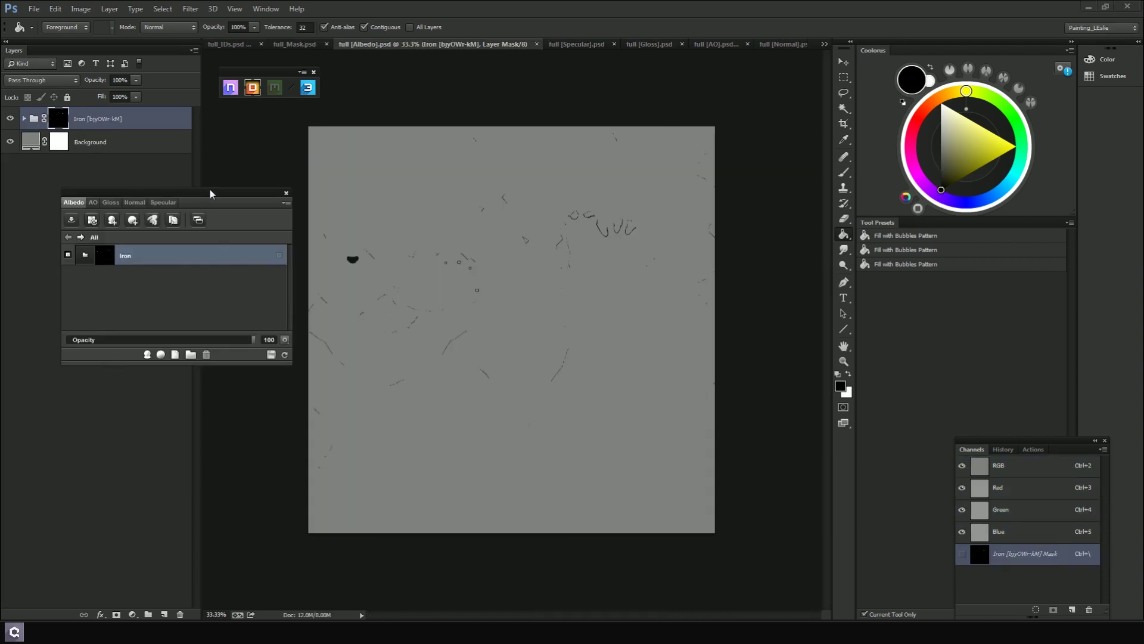
# Compare the Iron material across the Albedo, AO, Gloss, Normal and Specular map documents
pyautogui.moveTo(212, 203); pyautogui.dragTo(228, 199)
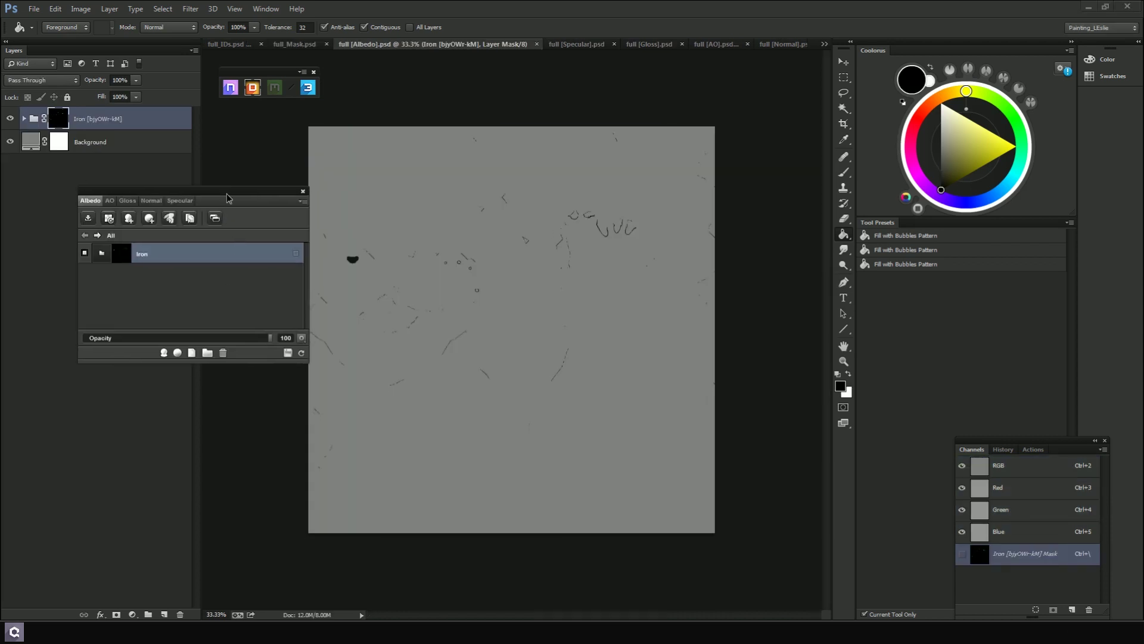
pyautogui.click(108, 199)
pyautogui.click(90, 199)
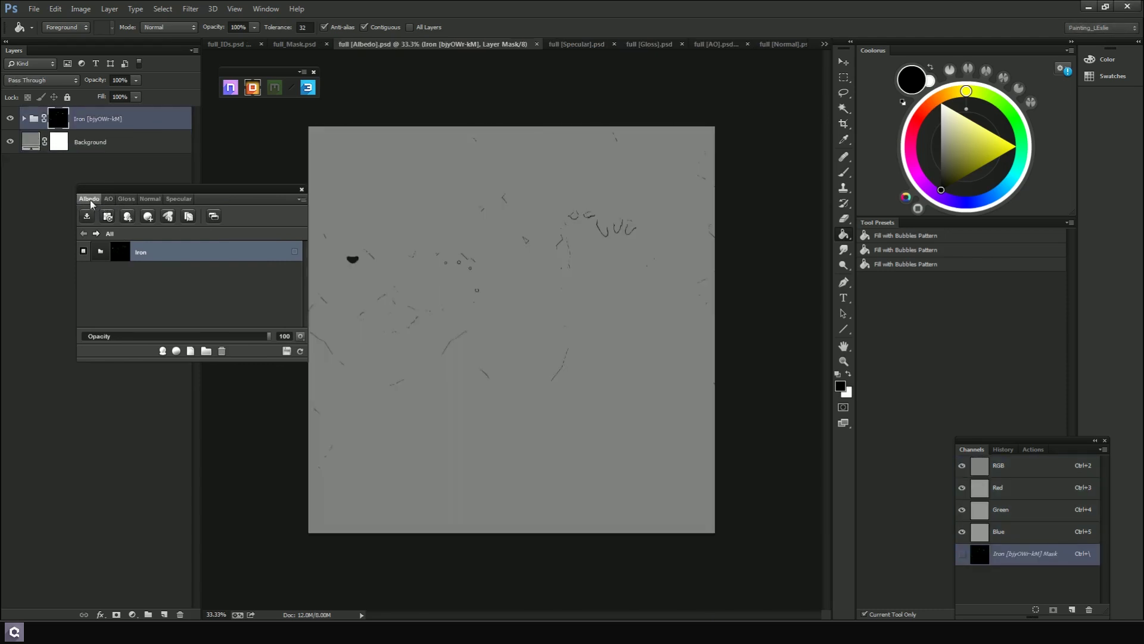
pyautogui.click(130, 201)
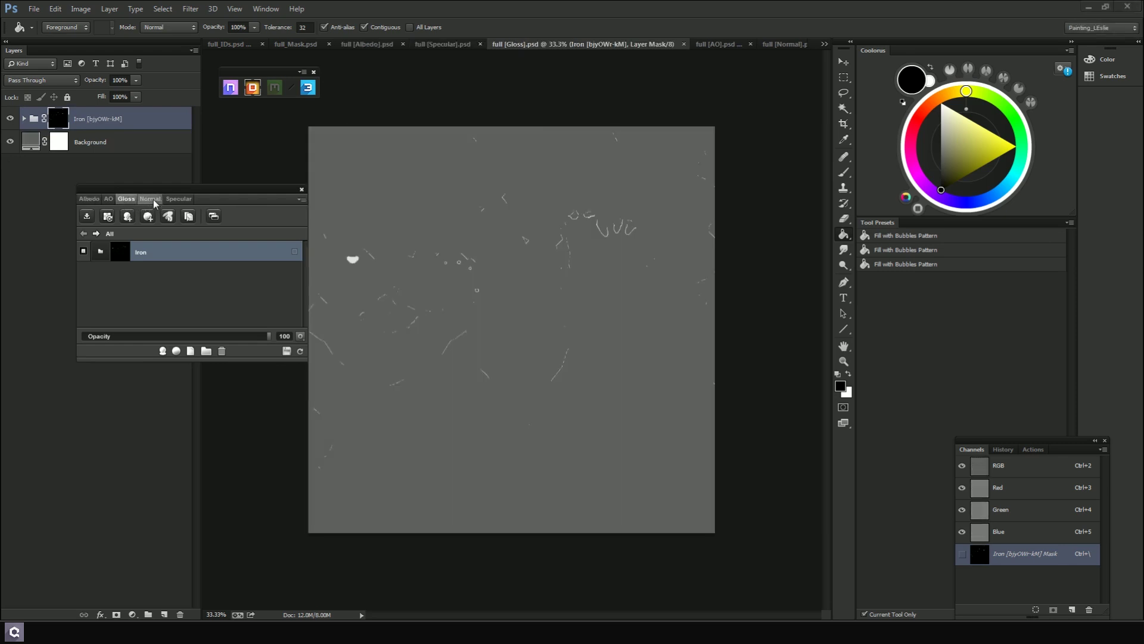
pyautogui.click(151, 199)
pyautogui.click(171, 199)
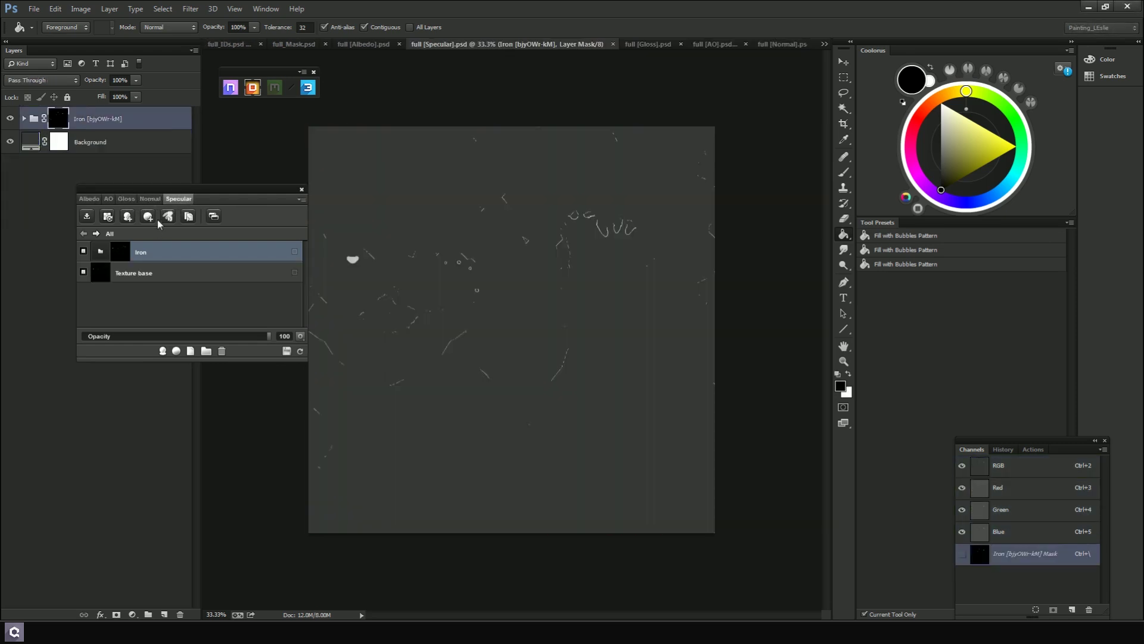
pyautogui.click(150, 199)
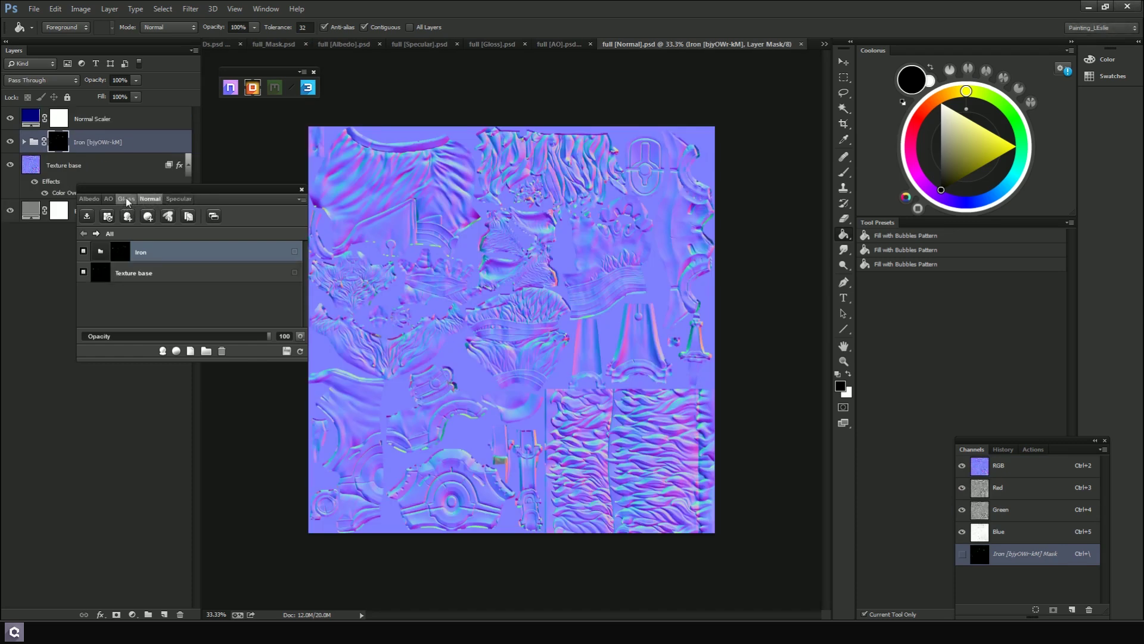
pyautogui.click(127, 198)
pyautogui.click(108, 199)
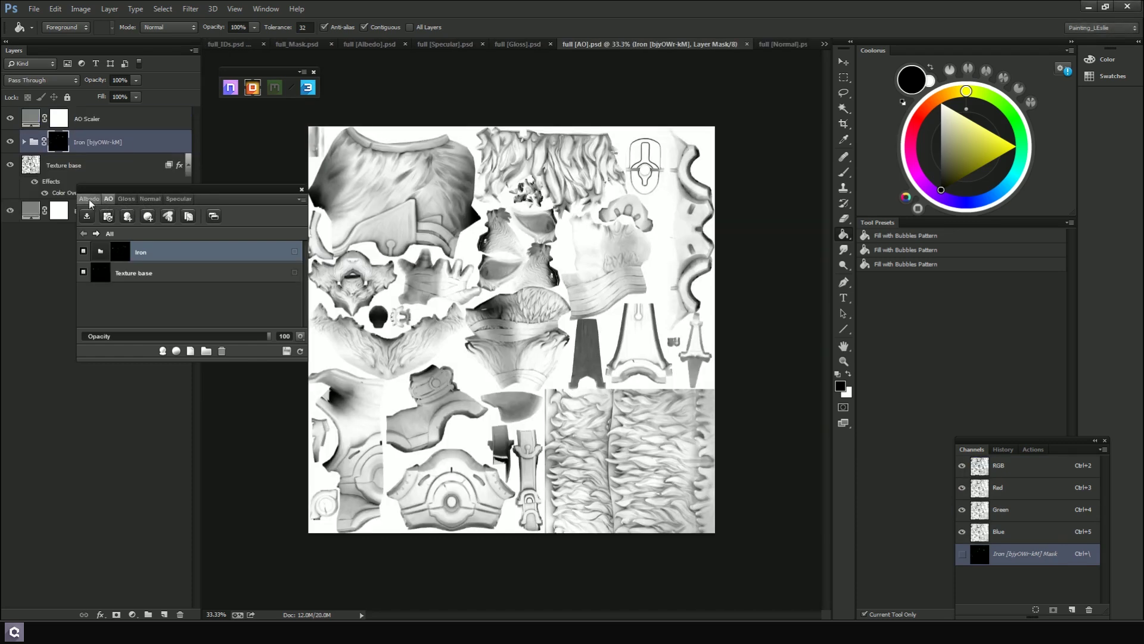
pyautogui.click(90, 199)
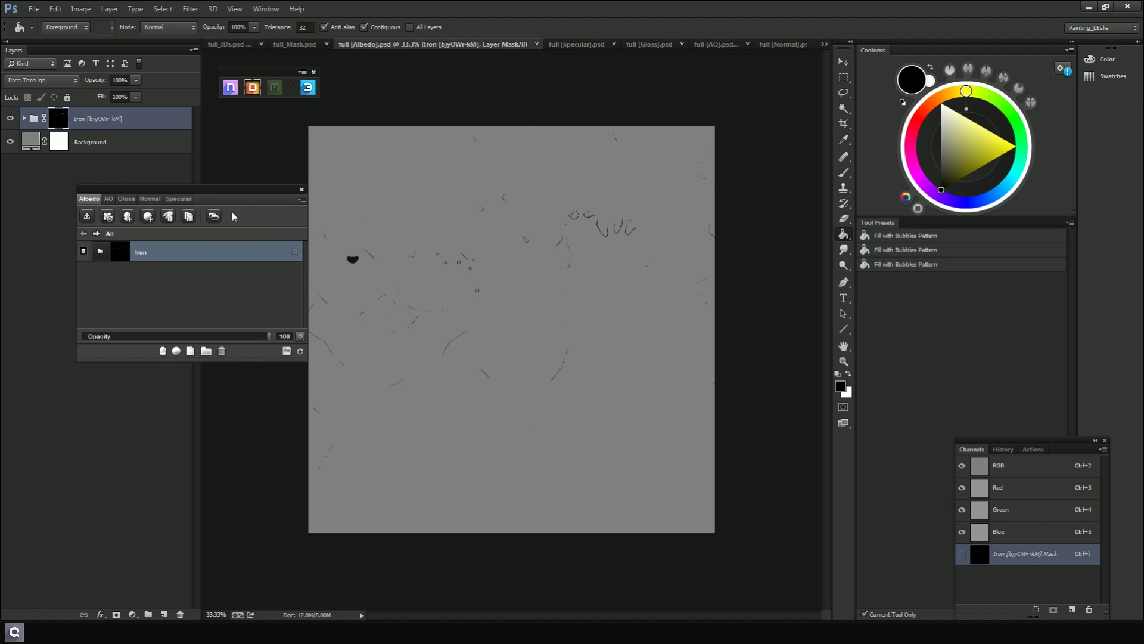
pyautogui.click(149, 215)
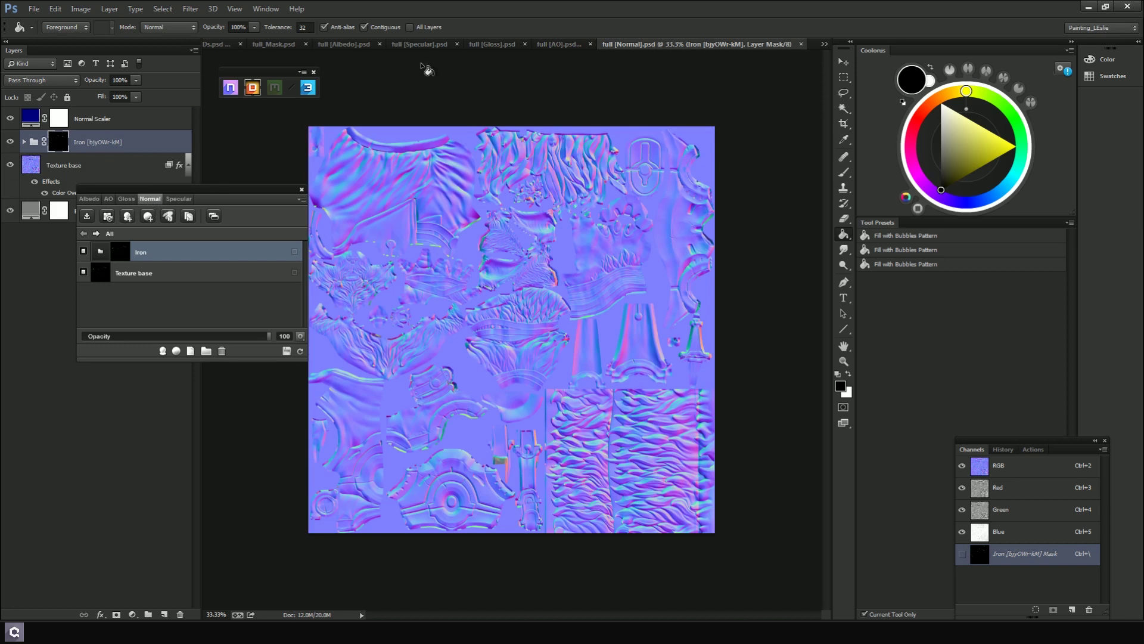
pyautogui.click(179, 198)
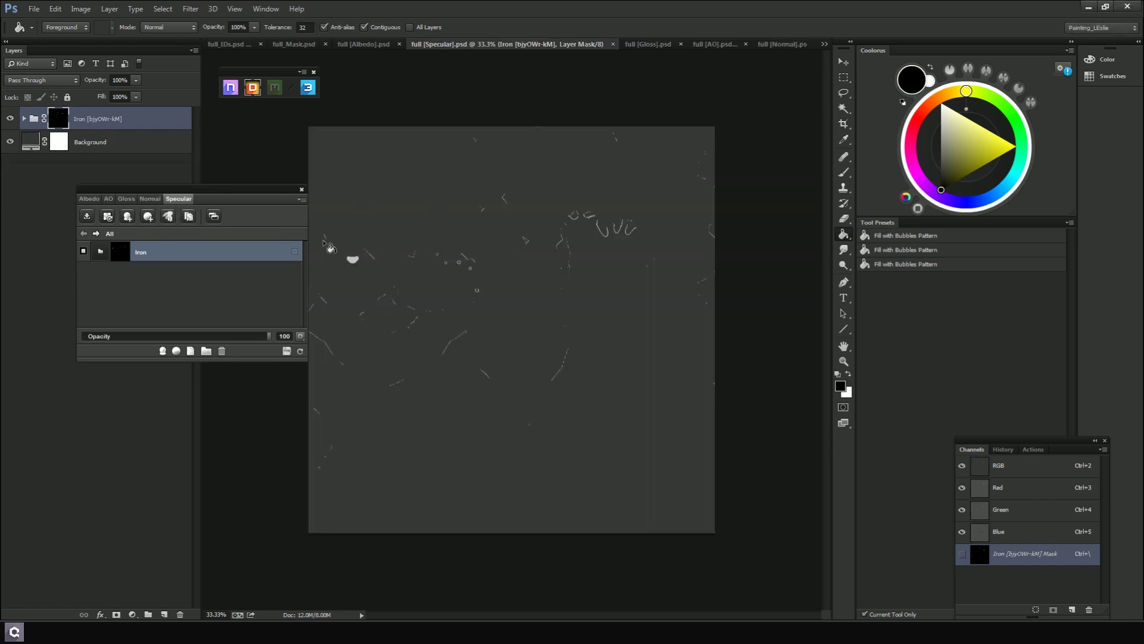
pyautogui.click(89, 198)
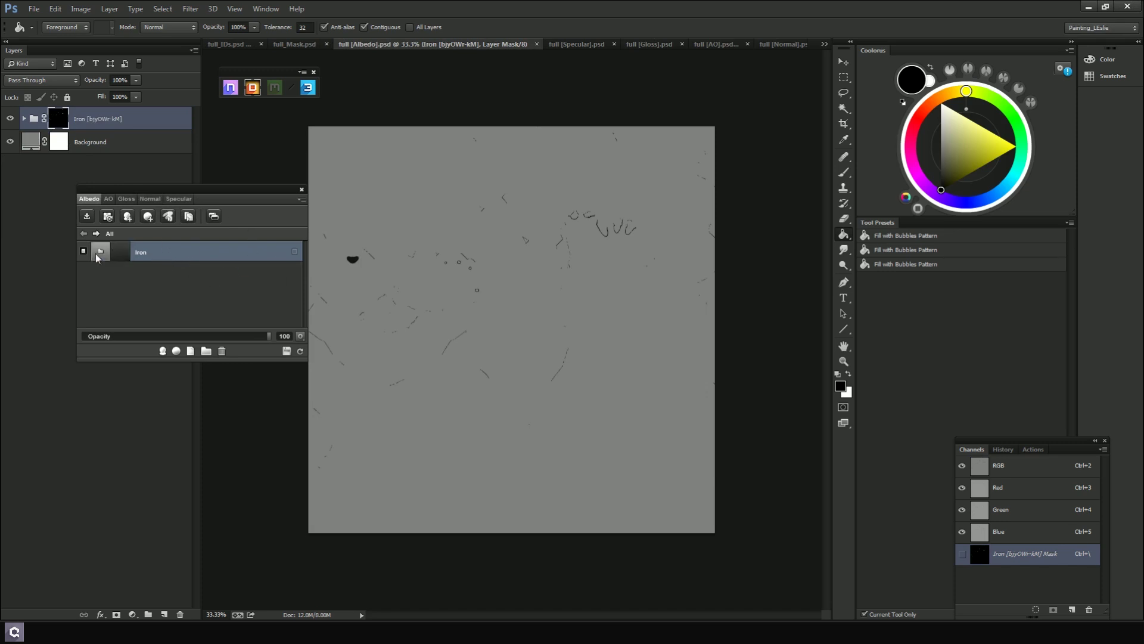
# Toggle the Iron material's visibility off and on, then open Iron to see its layers
pyautogui.click(295, 252)
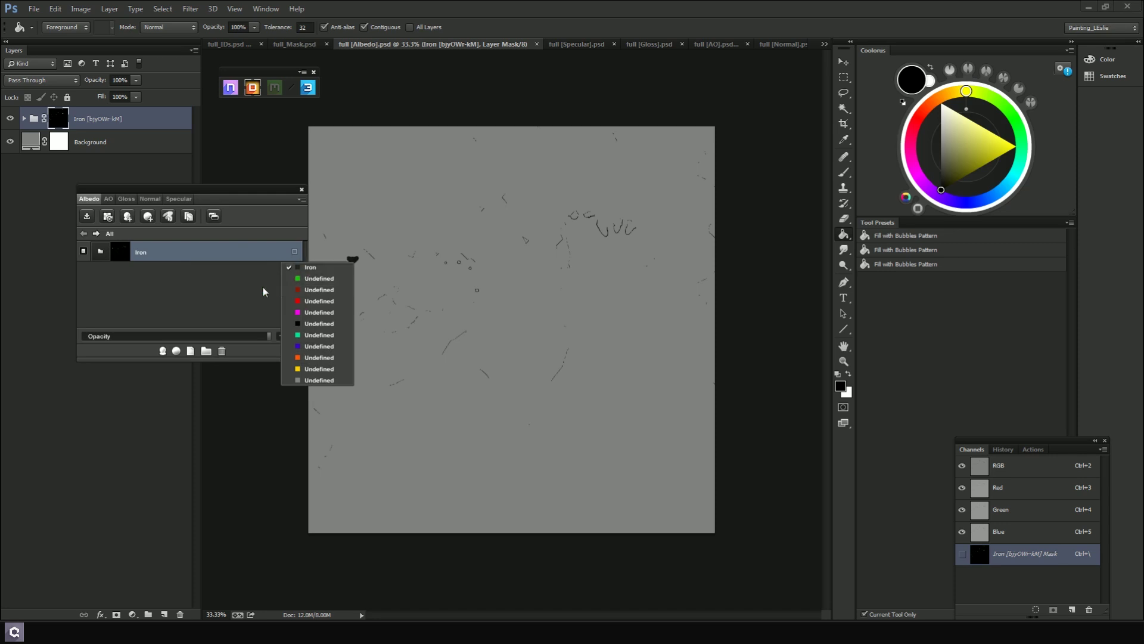
pyautogui.click(154, 282)
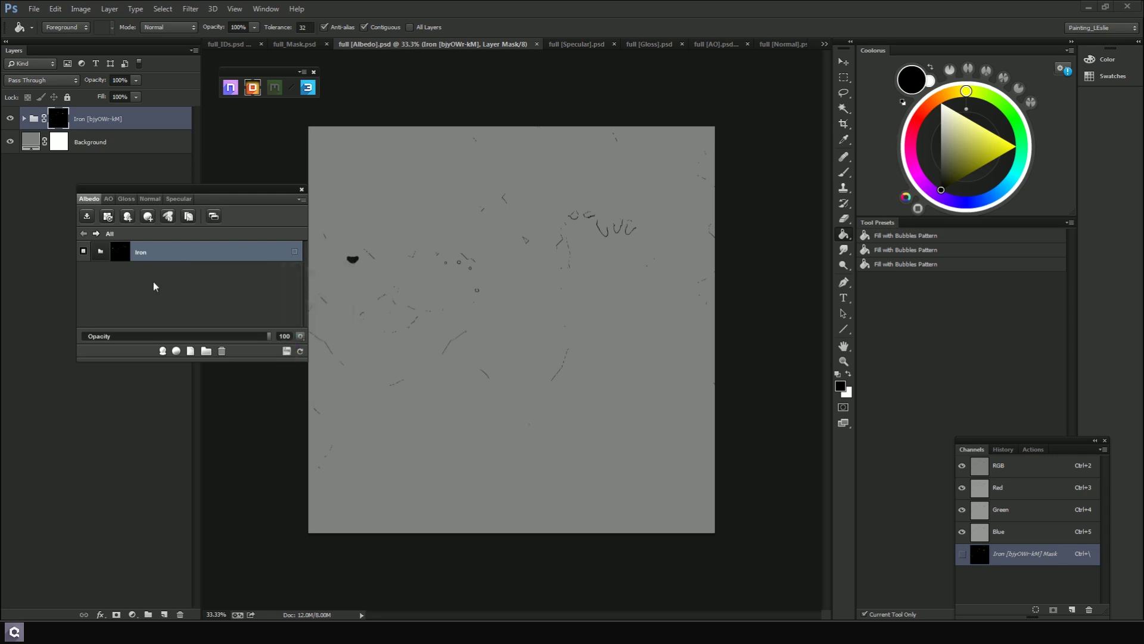
pyautogui.click(84, 252)
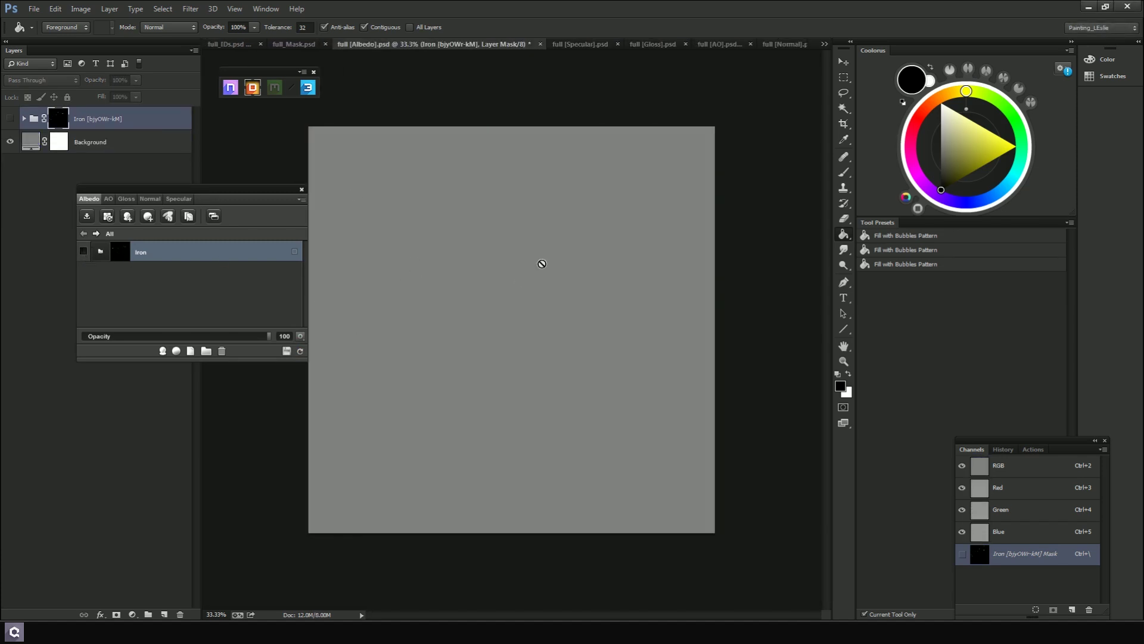
pyautogui.click(84, 251)
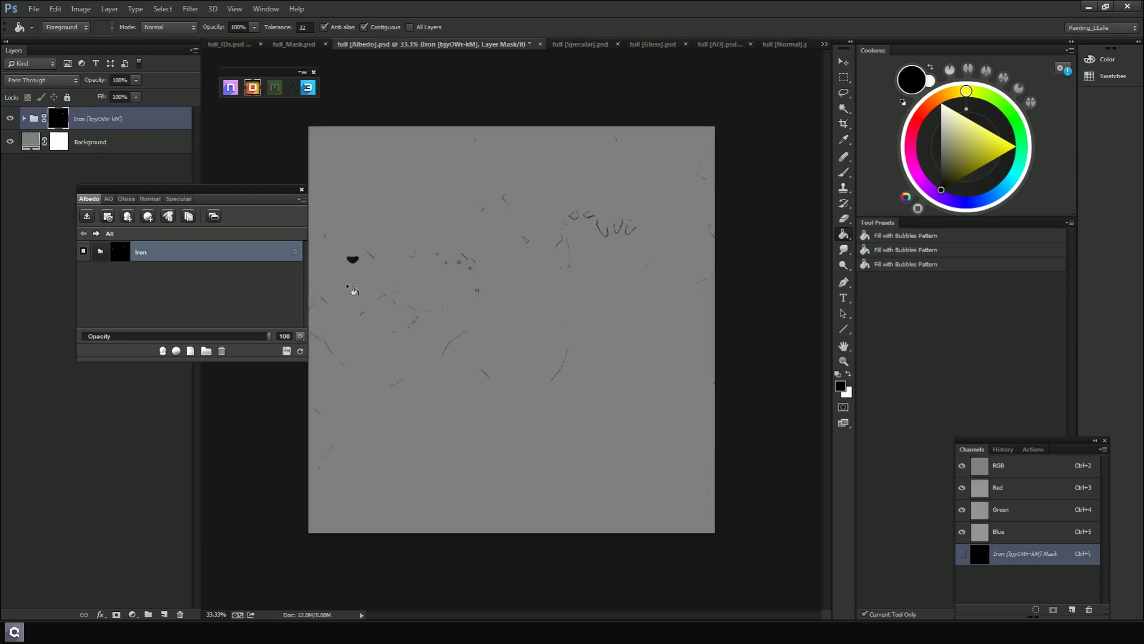
pyautogui.click(98, 252)
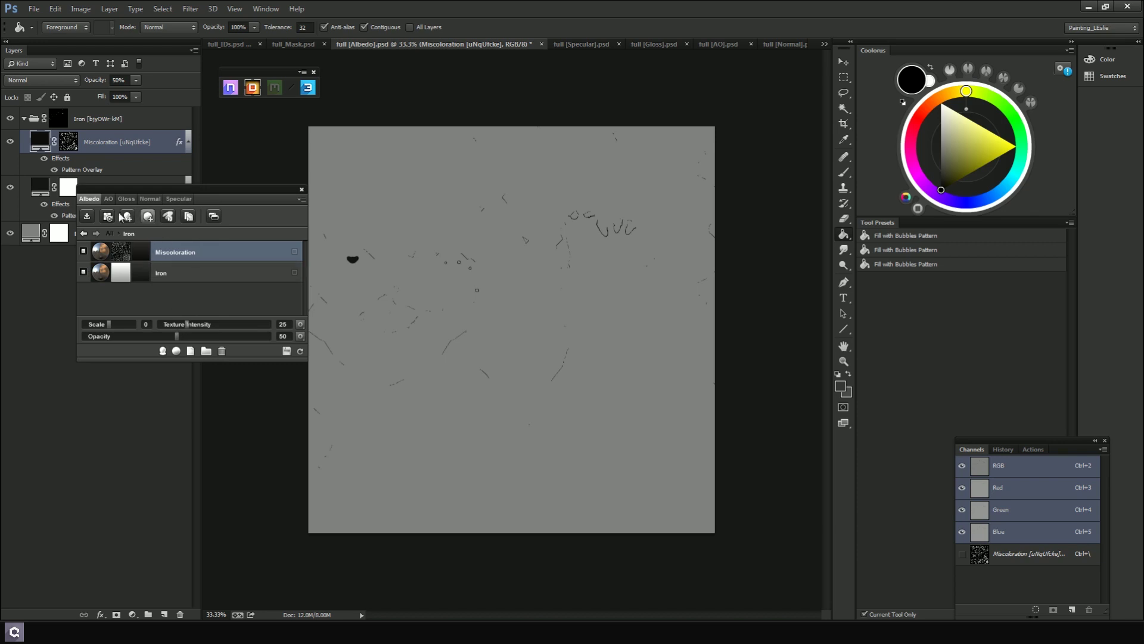
# Inspect the Iron and Miscoloration layer settings, then bring up the Material Browser
pyautogui.click(184, 273)
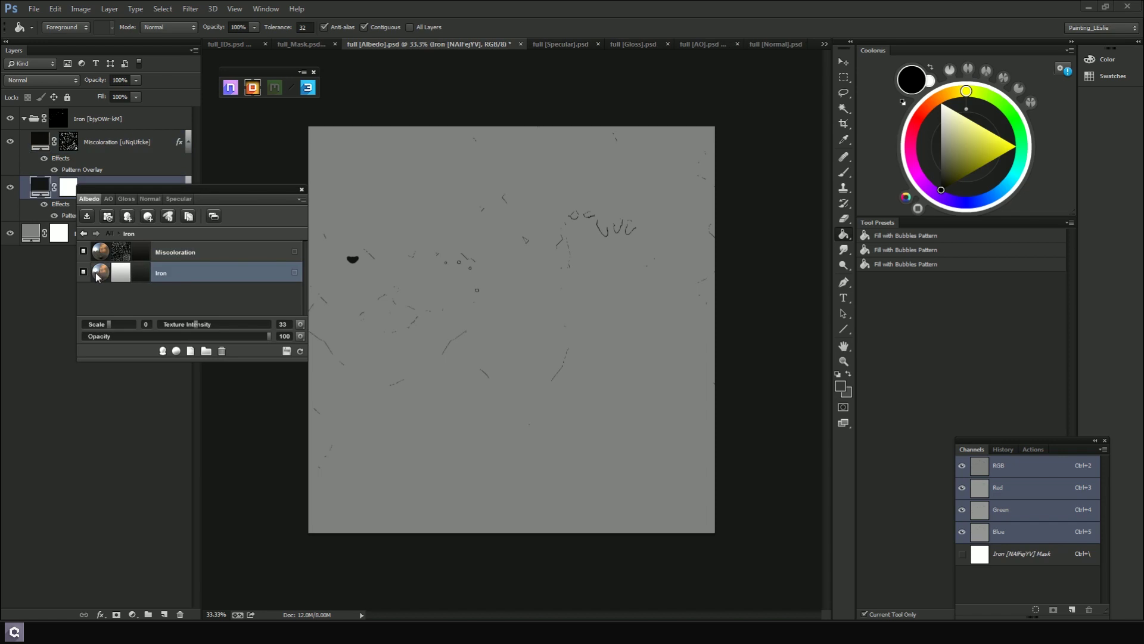
pyautogui.click(213, 254)
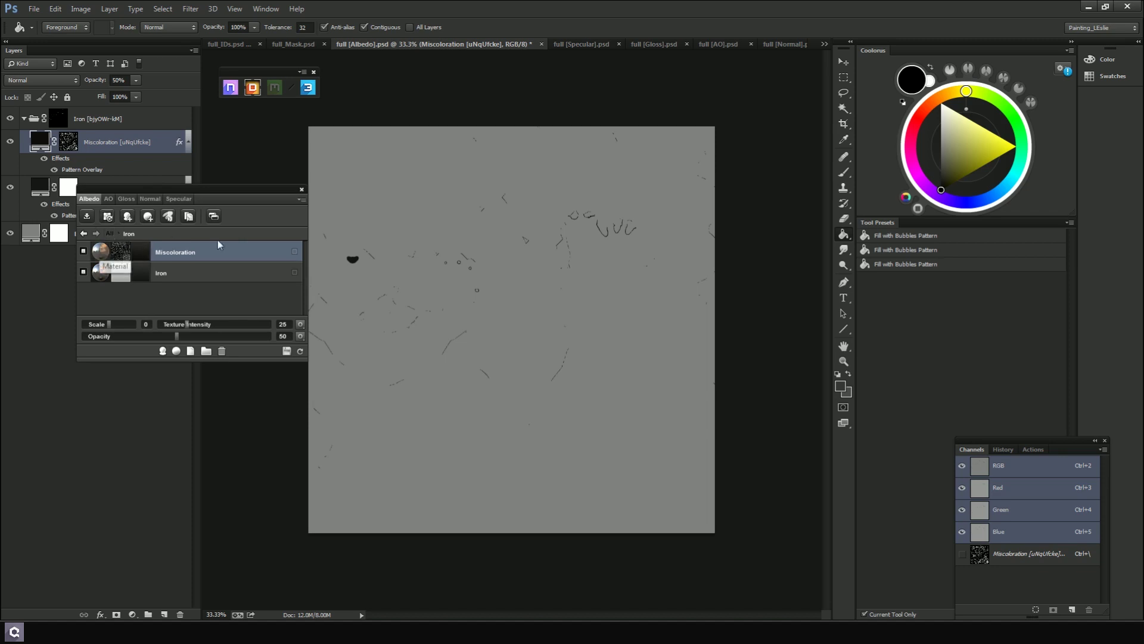
pyautogui.click(100, 252)
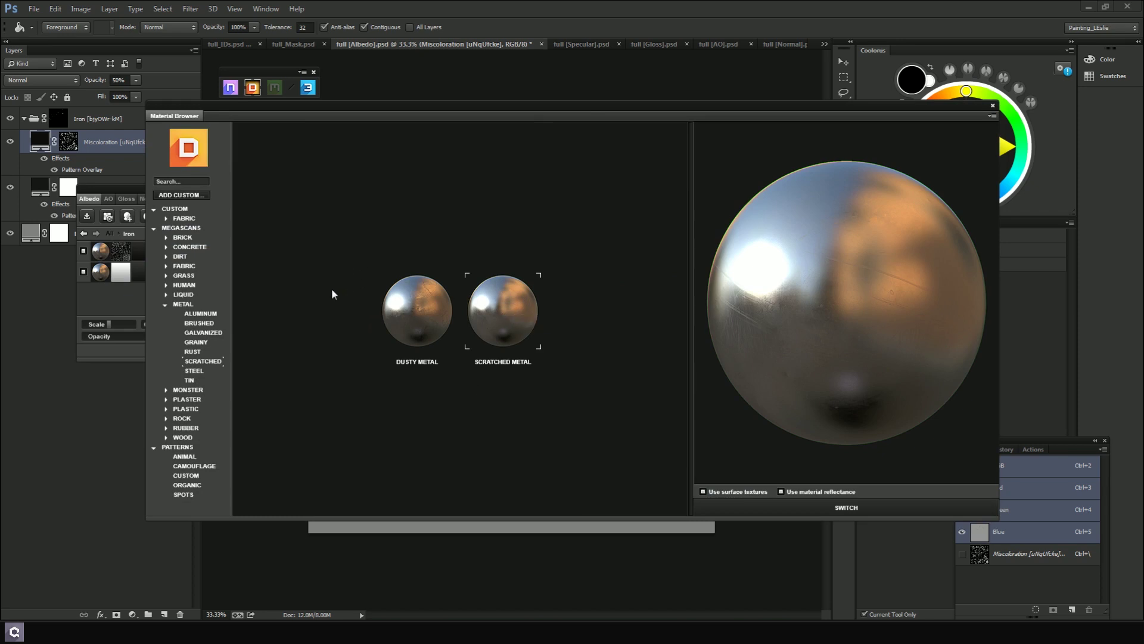
# Browse the Fabric, Concrete, Grass, Dirt and Grainy Metal categories, then close the Material Browser
pyautogui.click(178, 221)
pyautogui.click(188, 248)
pyautogui.click(182, 276)
pyautogui.click(180, 256)
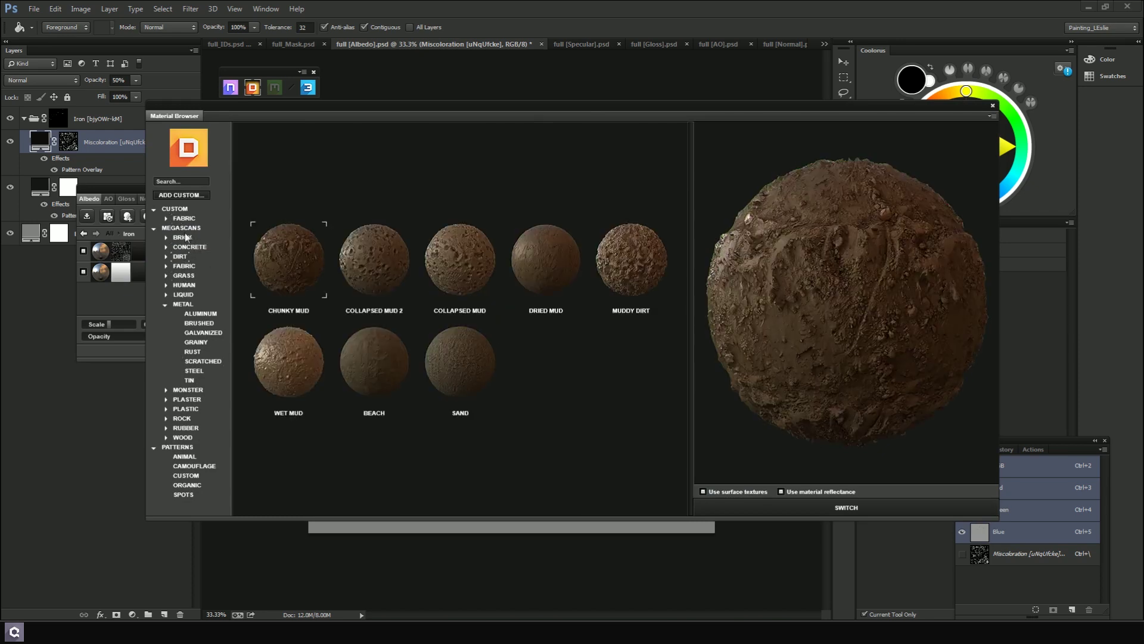
pyautogui.click(187, 229)
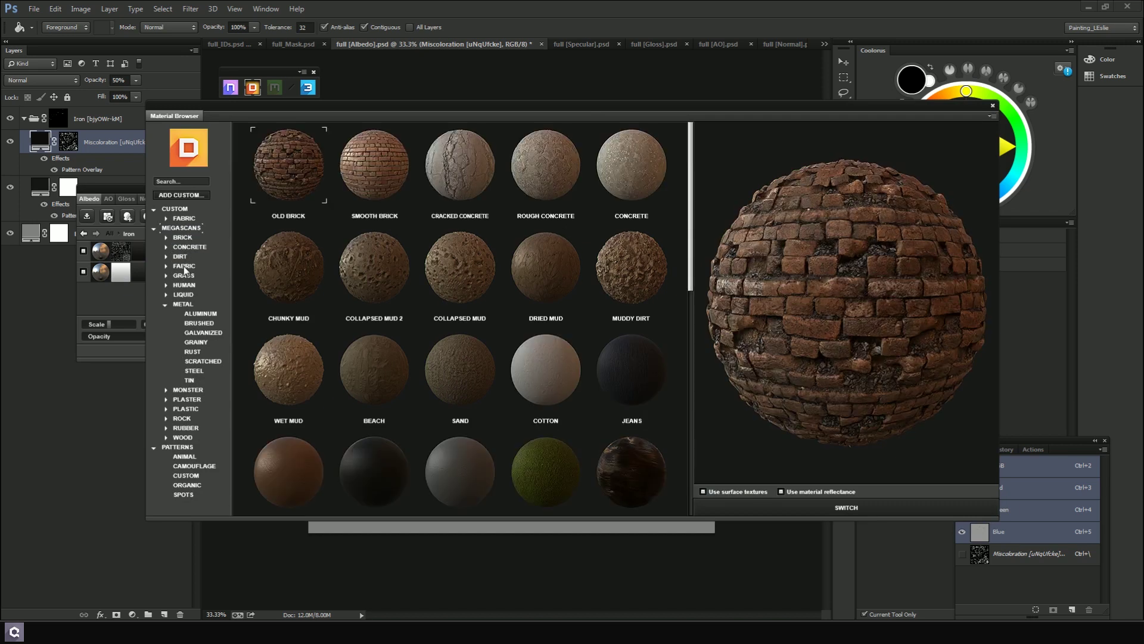
pyautogui.moveTo(691, 228); pyautogui.dragTo(639, 206)
pyautogui.click(195, 342)
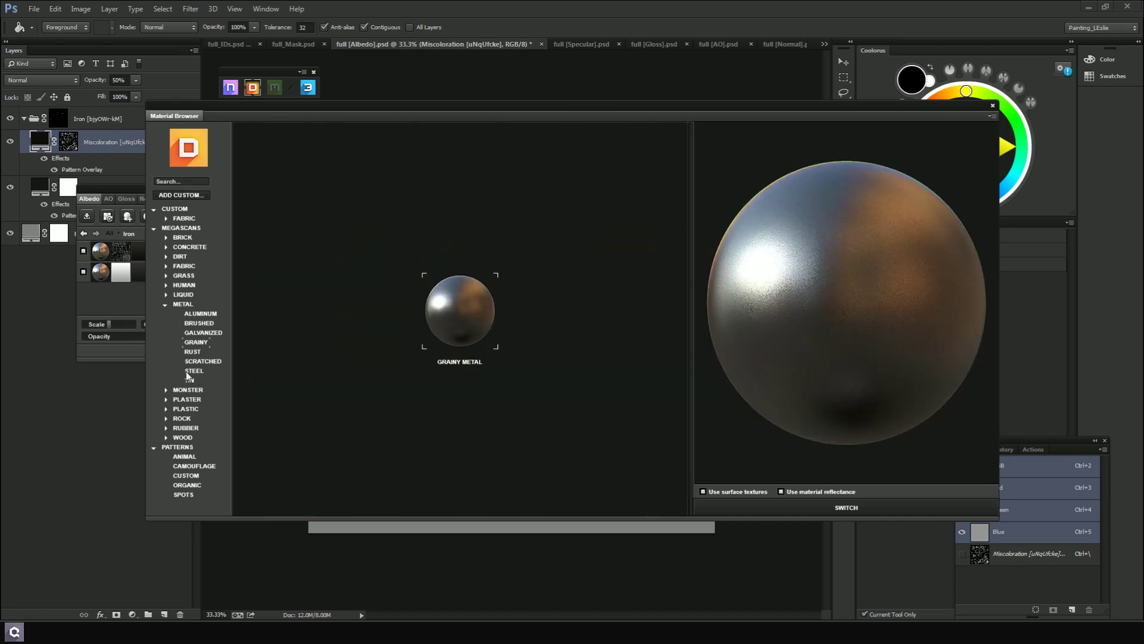
pyautogui.click(183, 266)
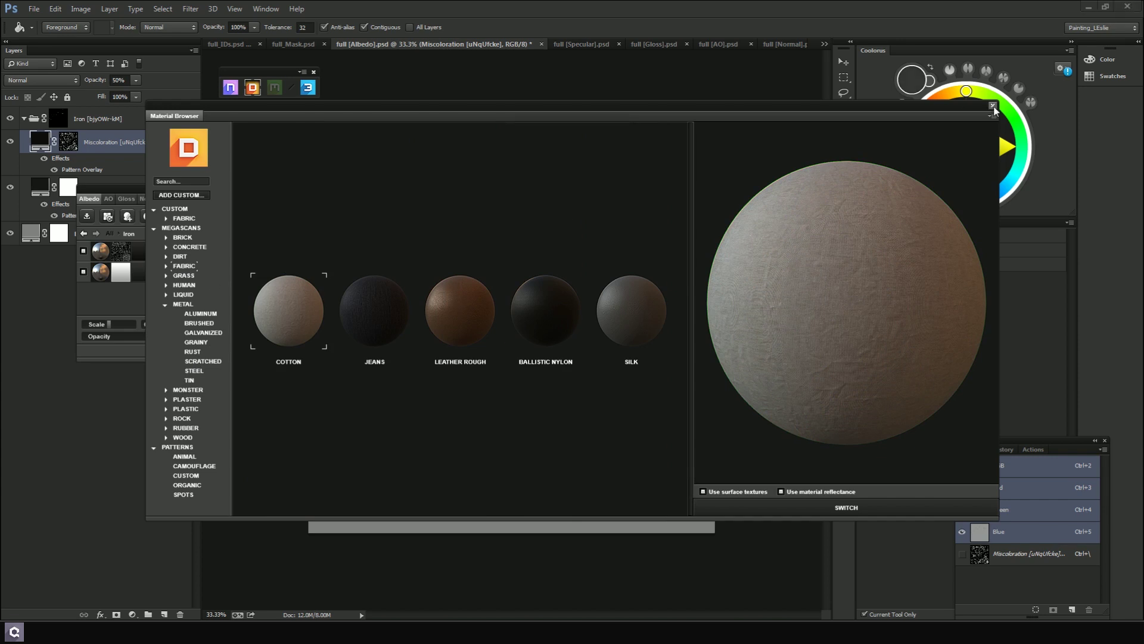
pyautogui.click(992, 105)
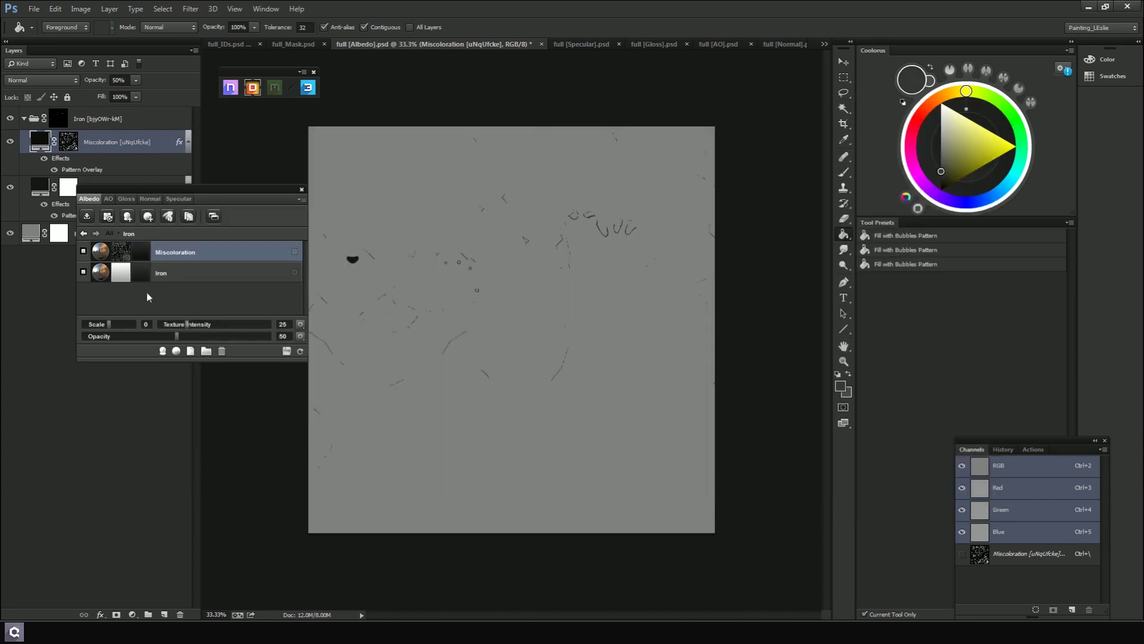
# Open the Miscoloration mask in Dynamask and apply the Sharp Cavities preset
pyautogui.click(122, 257)
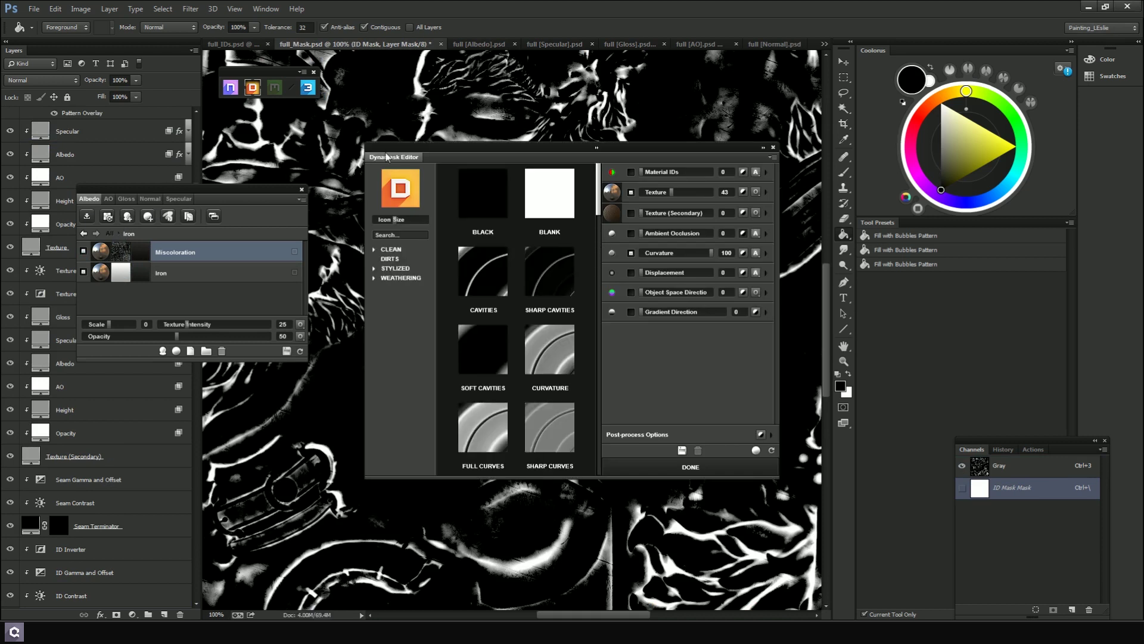
pyautogui.press('i')
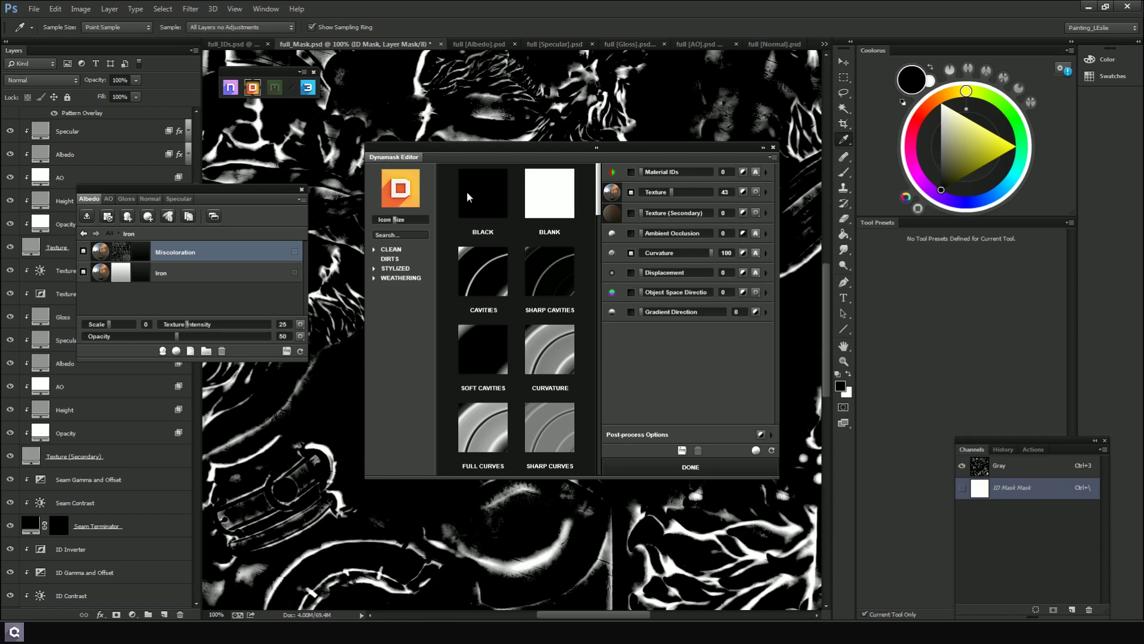
pyautogui.scroll(-3, 598, 273)
pyautogui.scroll(3, 597, 273)
pyautogui.scroll(-3, 594, 274)
pyautogui.scroll(-10, 594, 274)
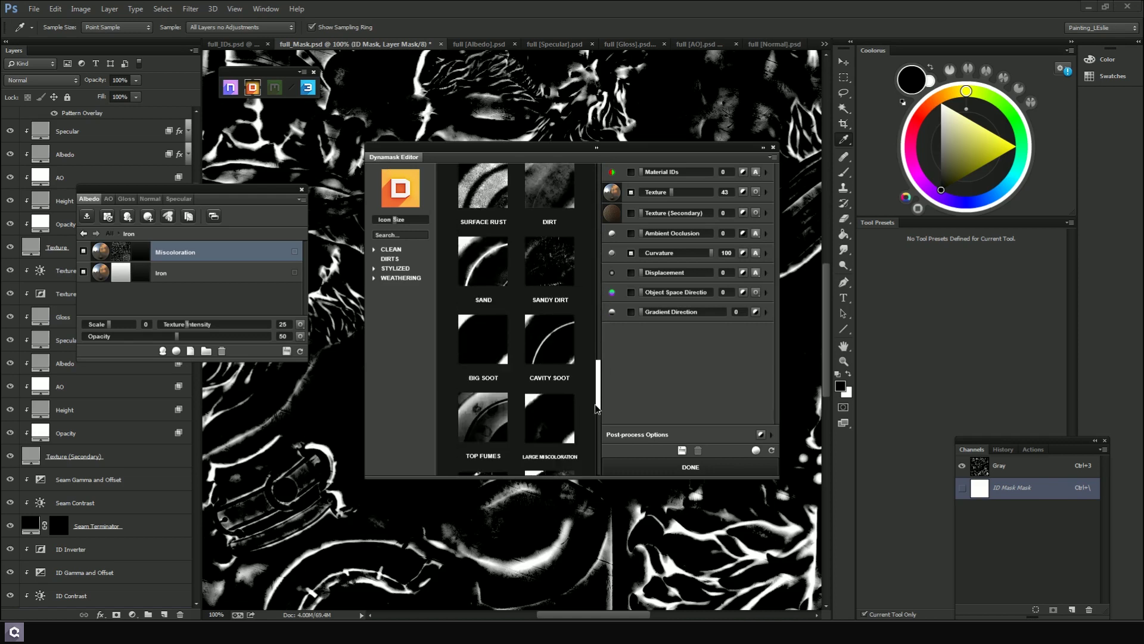
pyautogui.moveTo(607, 469); pyautogui.dragTo(612, 165)
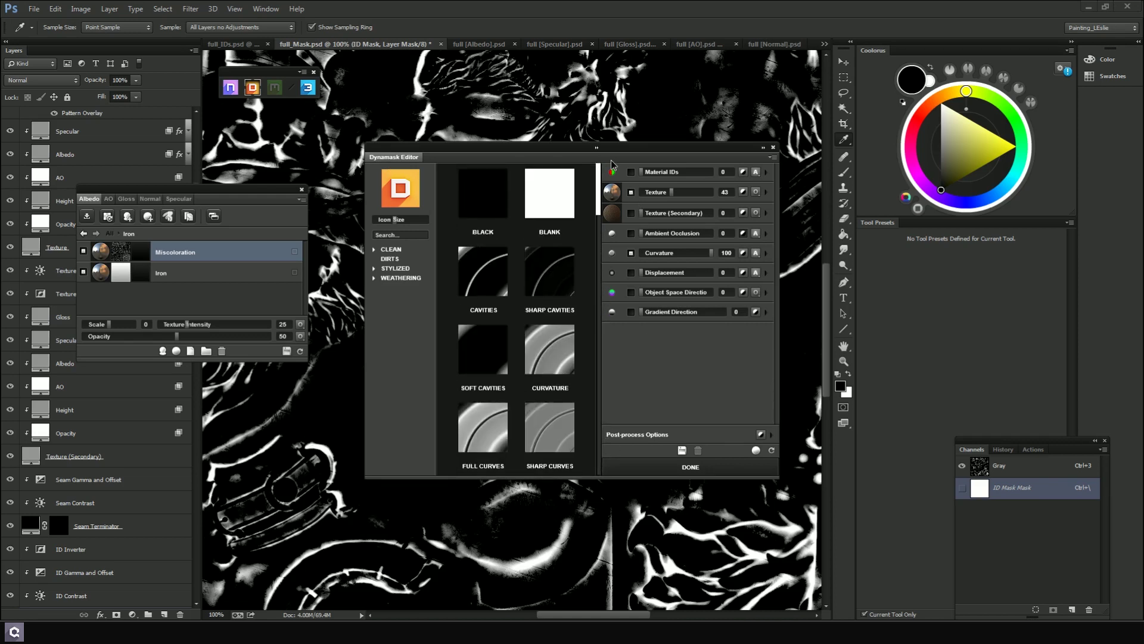
pyautogui.moveTo(607, 210); pyautogui.dragTo(577, 222)
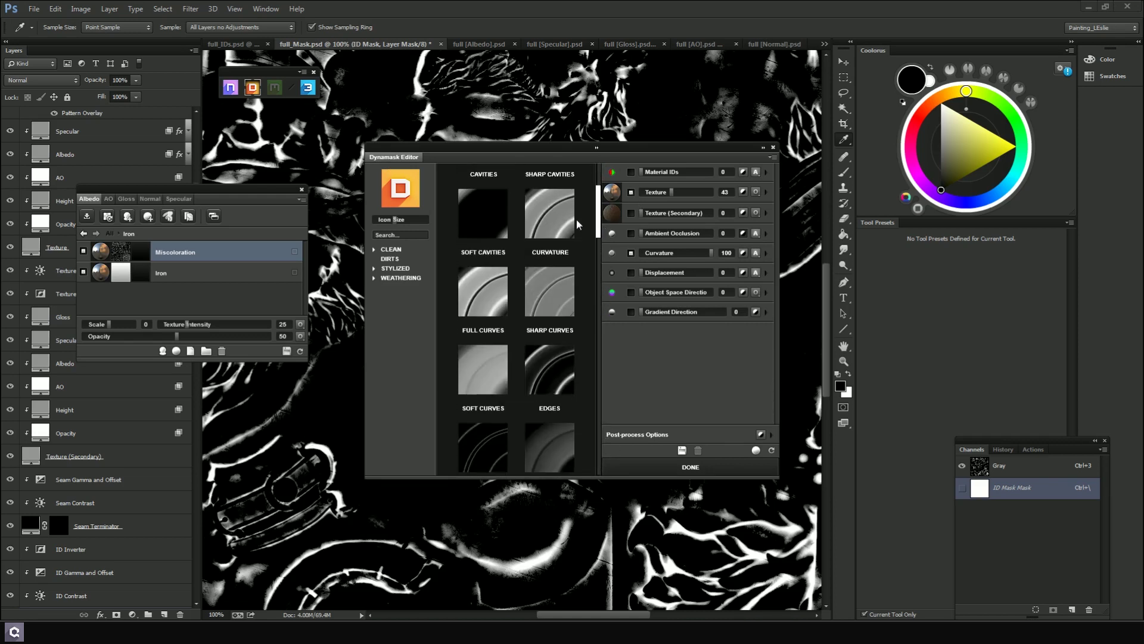
pyautogui.click(554, 175)
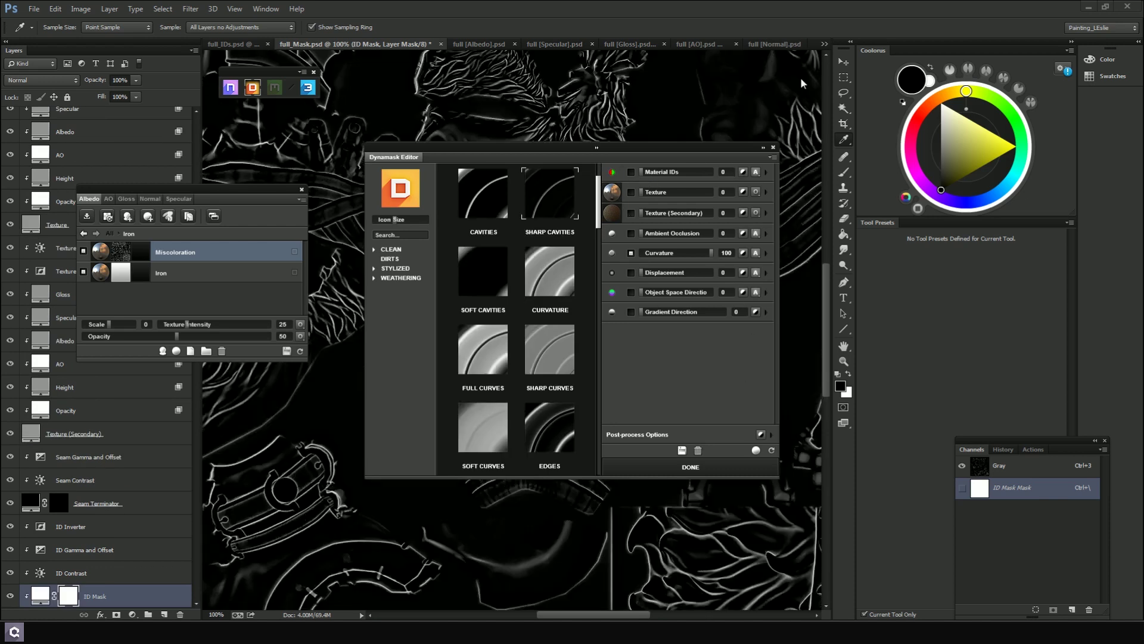
# Apply Full Curves curvature with Sharp 21, Fine 52, Soft 28 and Big 56, then close Dynamask
pyautogui.click(767, 173)
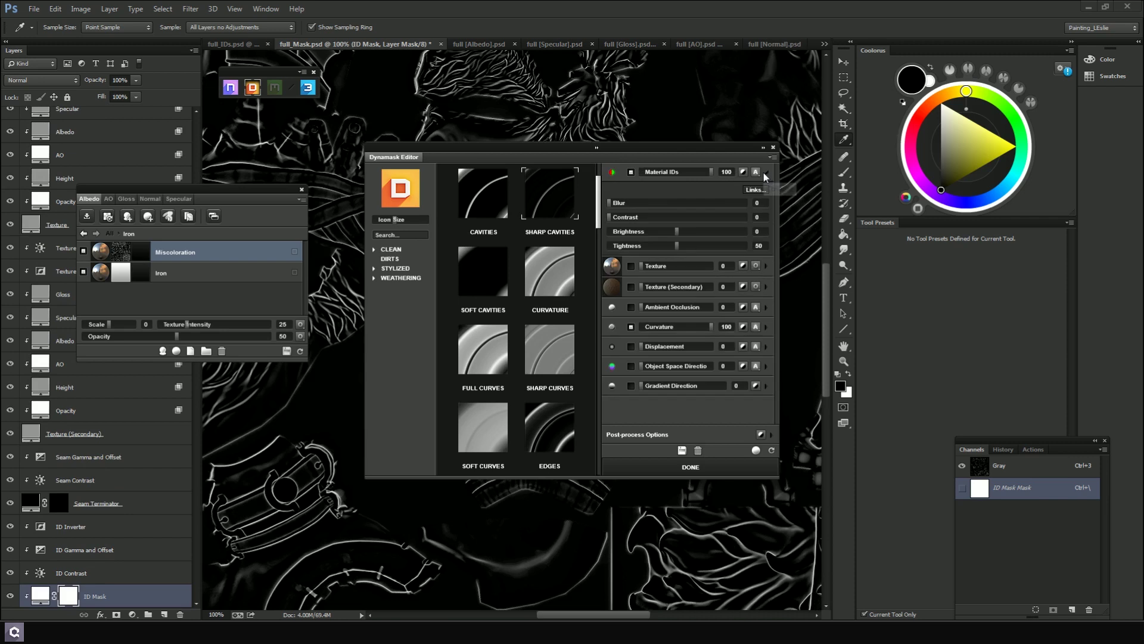
pyautogui.click(766, 265)
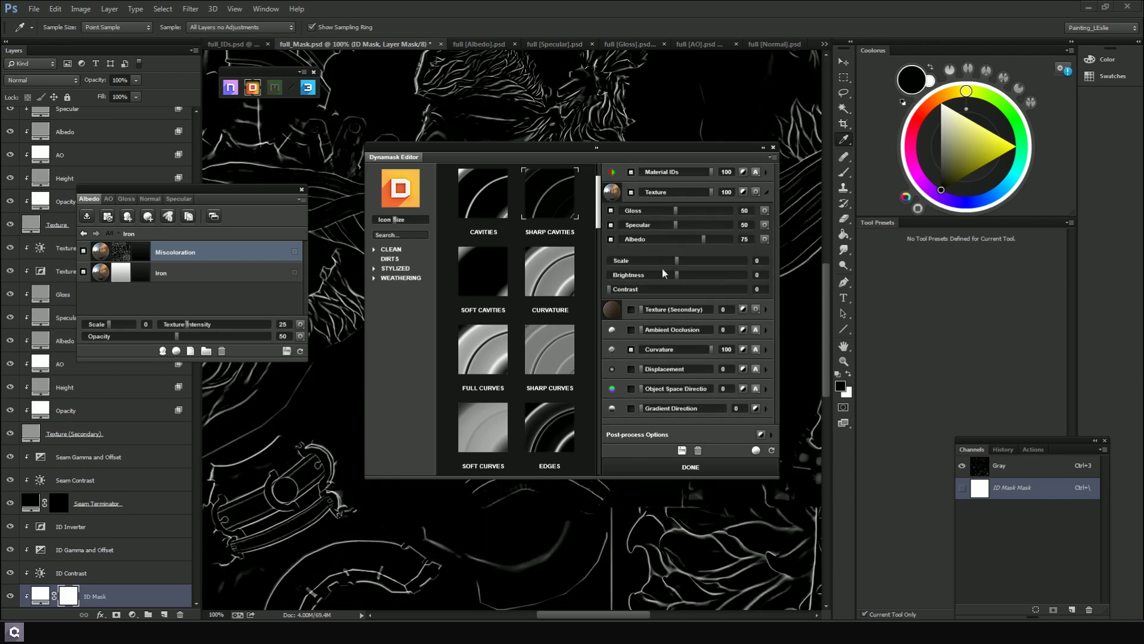
pyautogui.click(767, 350)
pyautogui.click(475, 373)
pyautogui.moveTo(705, 292); pyautogui.dragTo(635, 292)
pyautogui.click(671, 302)
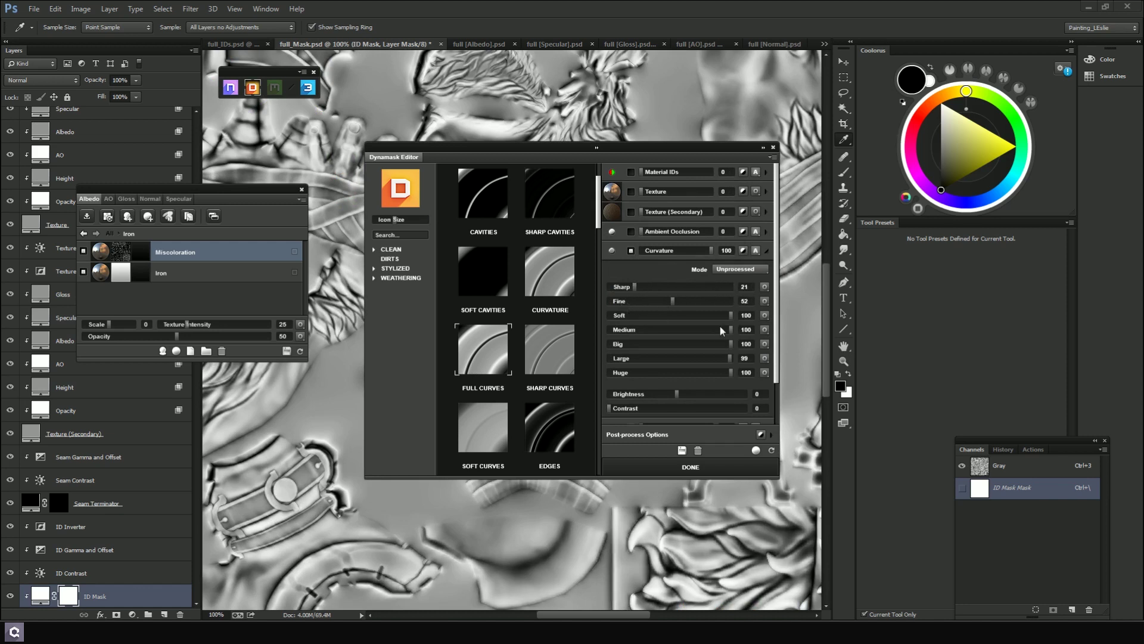
pyautogui.moveTo(708, 319); pyautogui.dragTo(653, 334)
pyautogui.moveTo(732, 347); pyautogui.dragTo(678, 346)
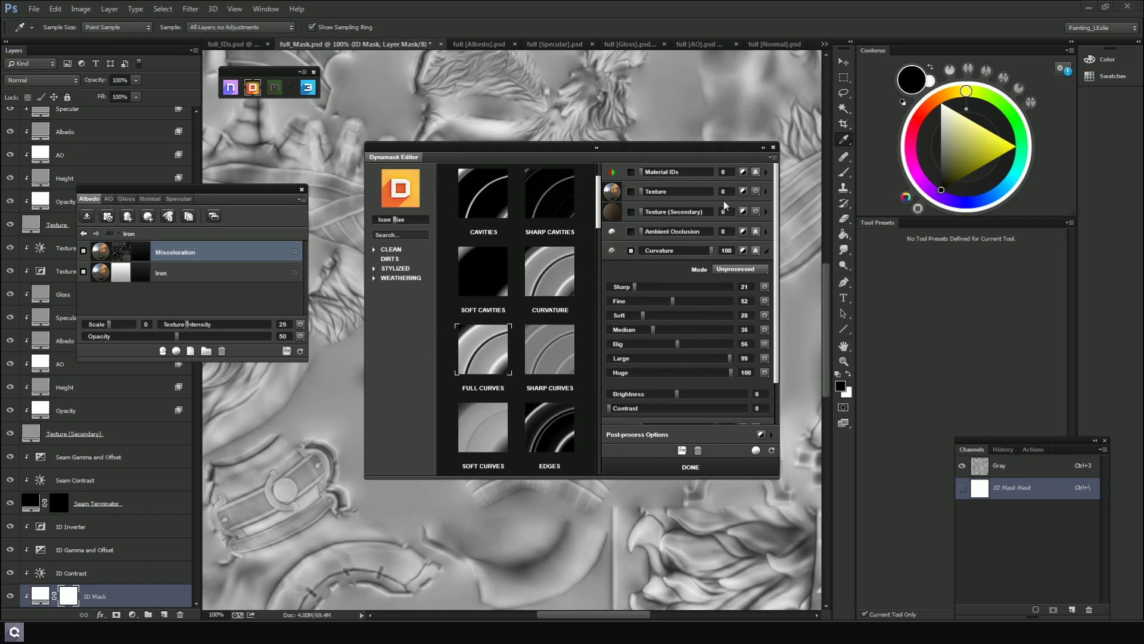
pyautogui.click(773, 147)
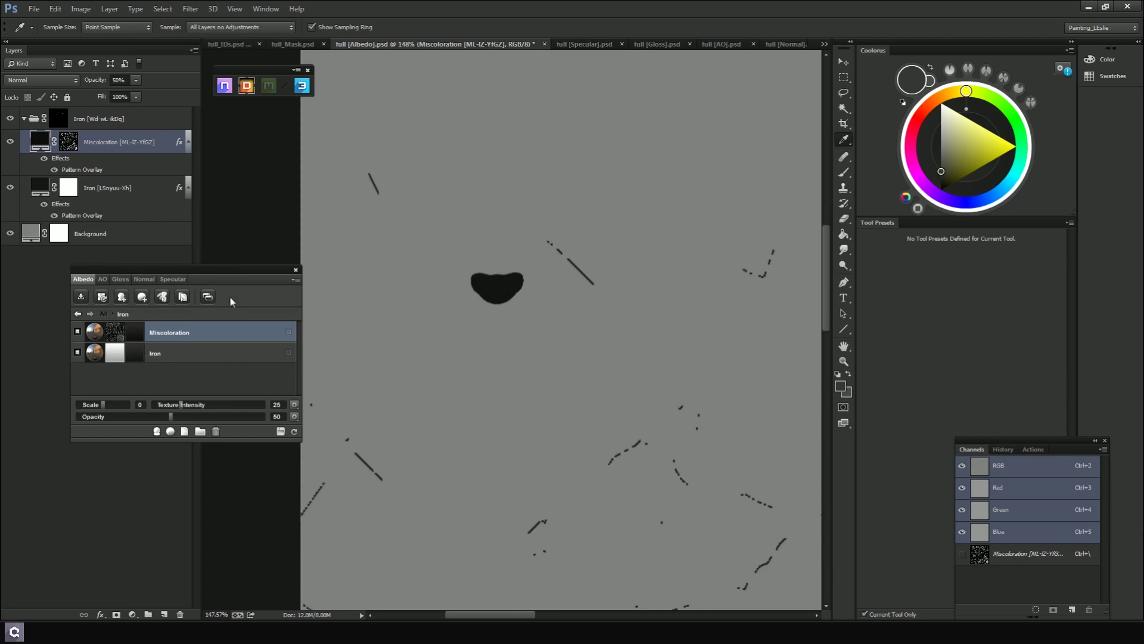
# Open the 3DO preview beside the canvas, orbit the fox warrior to three-quarter view and rotate the lighting
pyautogui.click(308, 92)
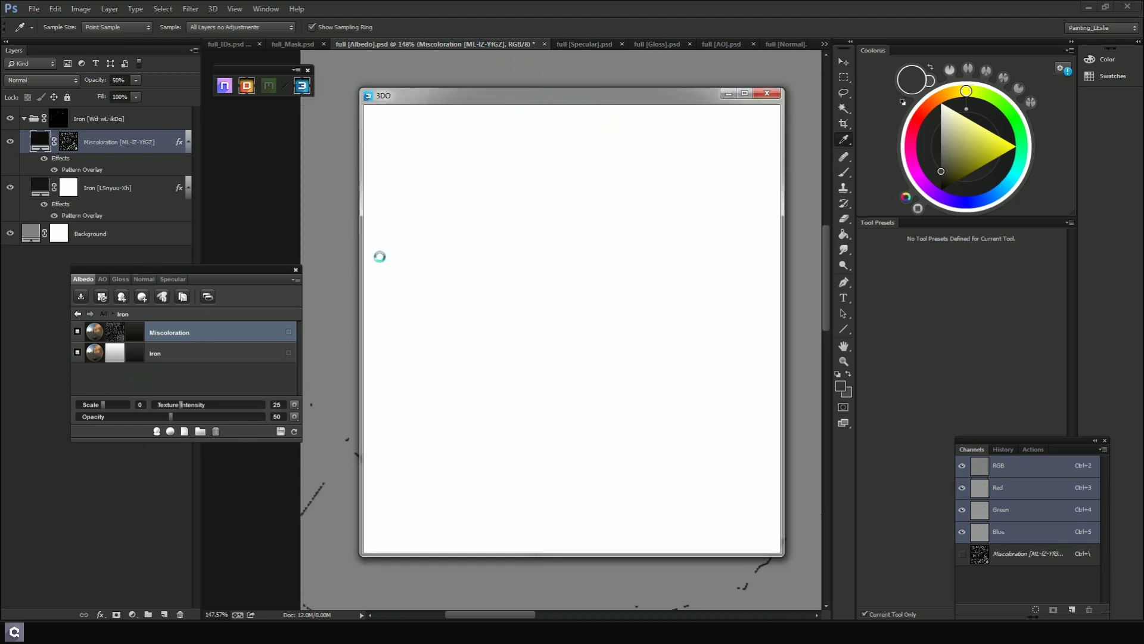
pyautogui.moveTo(585, 94); pyautogui.dragTo(764, 67)
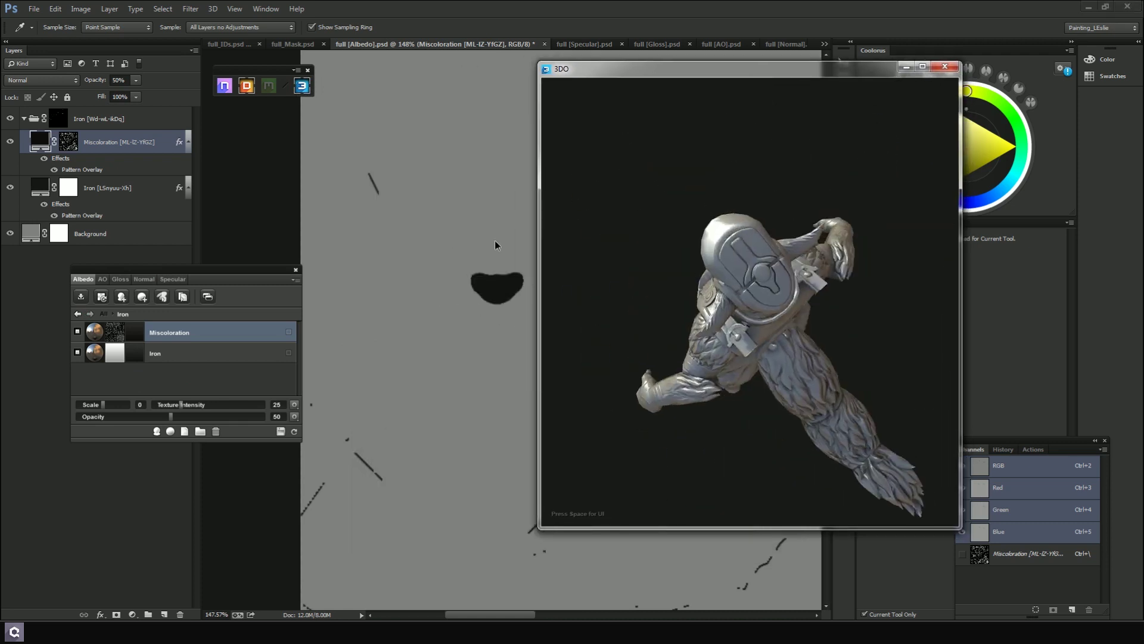
pyautogui.moveTo(772, 141); pyautogui.dragTo(835, 198)
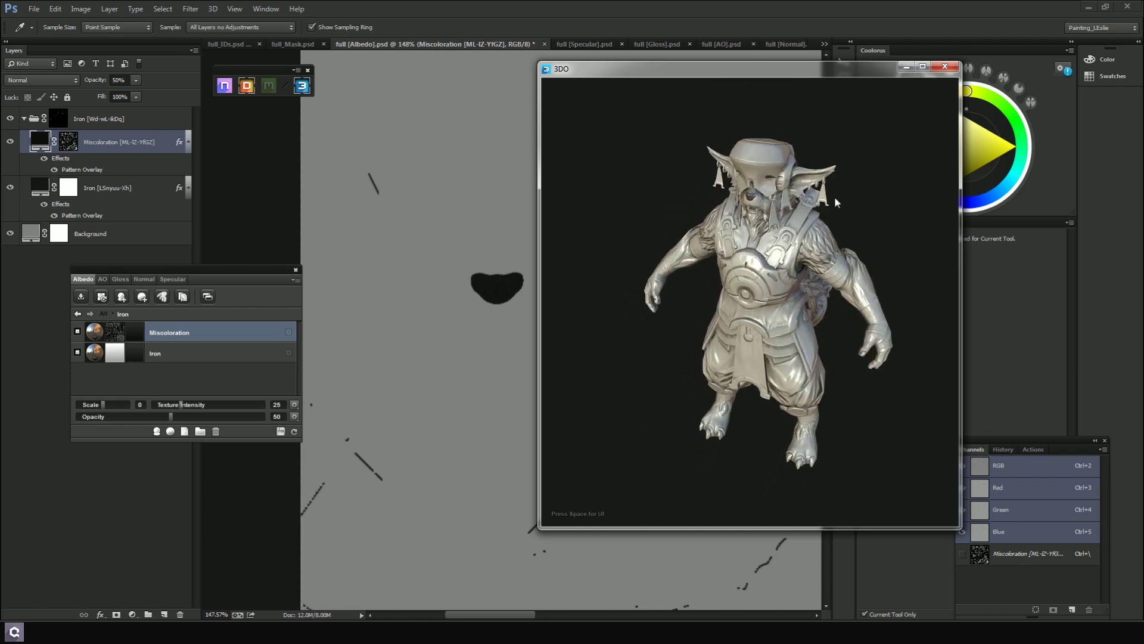
pyautogui.moveTo(894, 153)
pyautogui.mouseDown()
pyautogui.moveTo(769, 147)
pyautogui.moveTo(949, 122)
pyautogui.moveTo(880, 141)
pyautogui.moveTo(708, 153)
pyautogui.moveTo(899, 150)
pyautogui.moveTo(664, 194)
pyautogui.moveTo(810, 157)
pyautogui.moveTo(710, 188)
pyautogui.moveTo(809, 173)
pyautogui.moveTo(734, 171)
pyautogui.moveTo(798, 160)
pyautogui.moveTo(913, 161)
pyautogui.mouseUp()
# Show the 3DO settings and preview the material on sphere, rounded cube and plane before returning to the character
pyautogui.press('space')
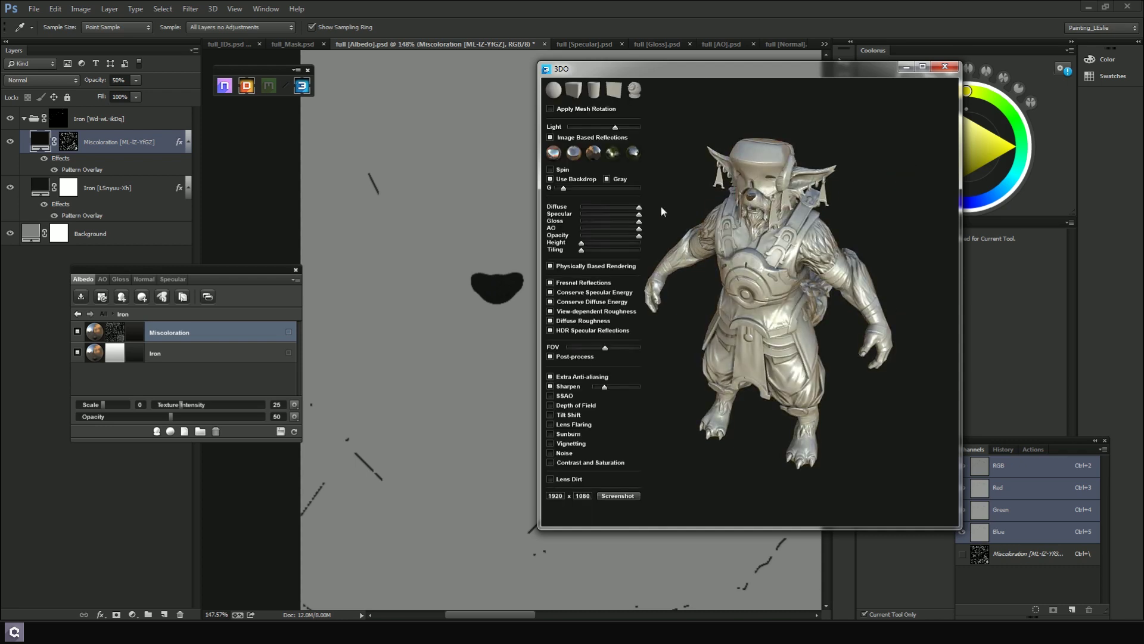
pyautogui.moveTo(697, 113); pyautogui.dragTo(710, 104)
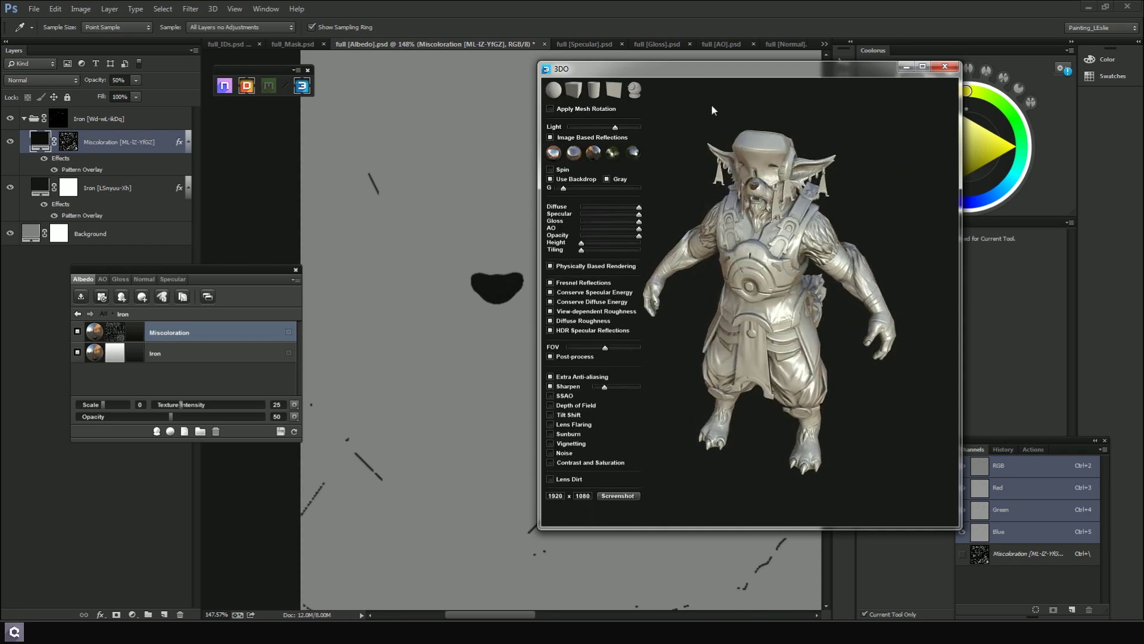
pyautogui.click(560, 95)
pyautogui.click(598, 99)
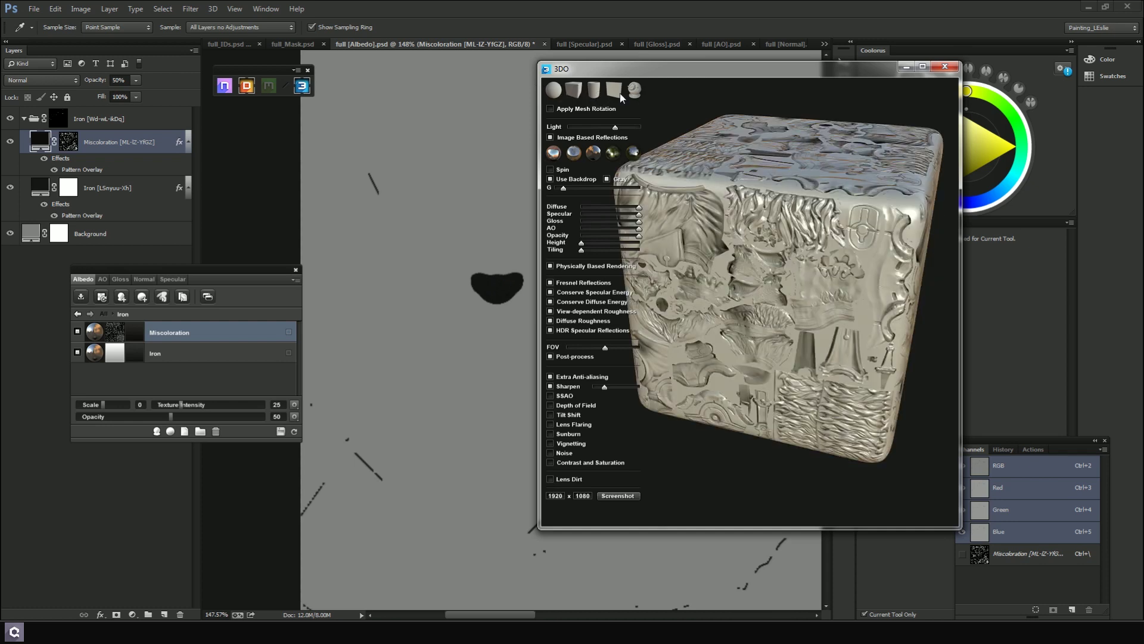
pyautogui.click(620, 93)
pyautogui.click(632, 94)
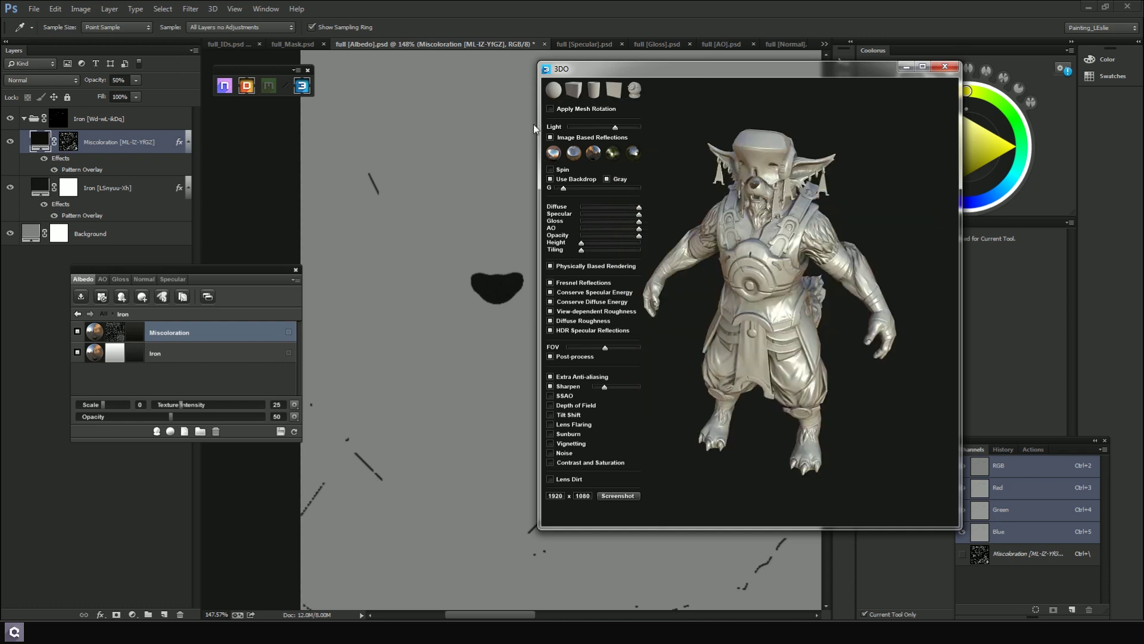
# Light the character with a different, spinning environment and zoom in on its belt
pyautogui.click(612, 153)
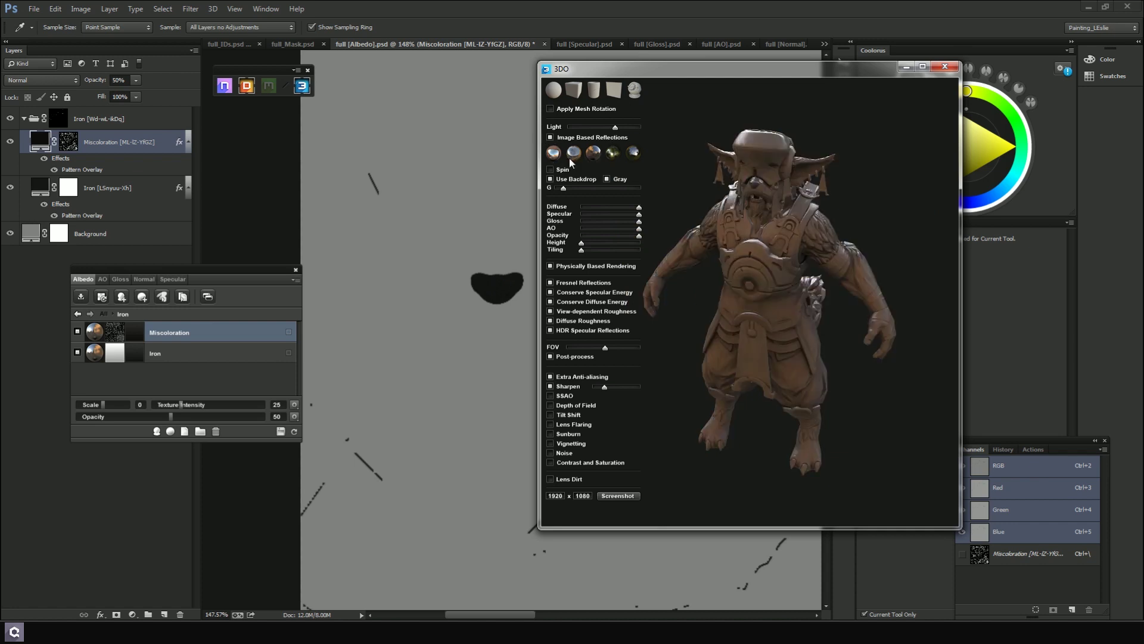
pyautogui.click(553, 171)
pyautogui.moveTo(629, 171); pyautogui.dragTo(631, 170)
pyautogui.scroll(5, 709, 186)
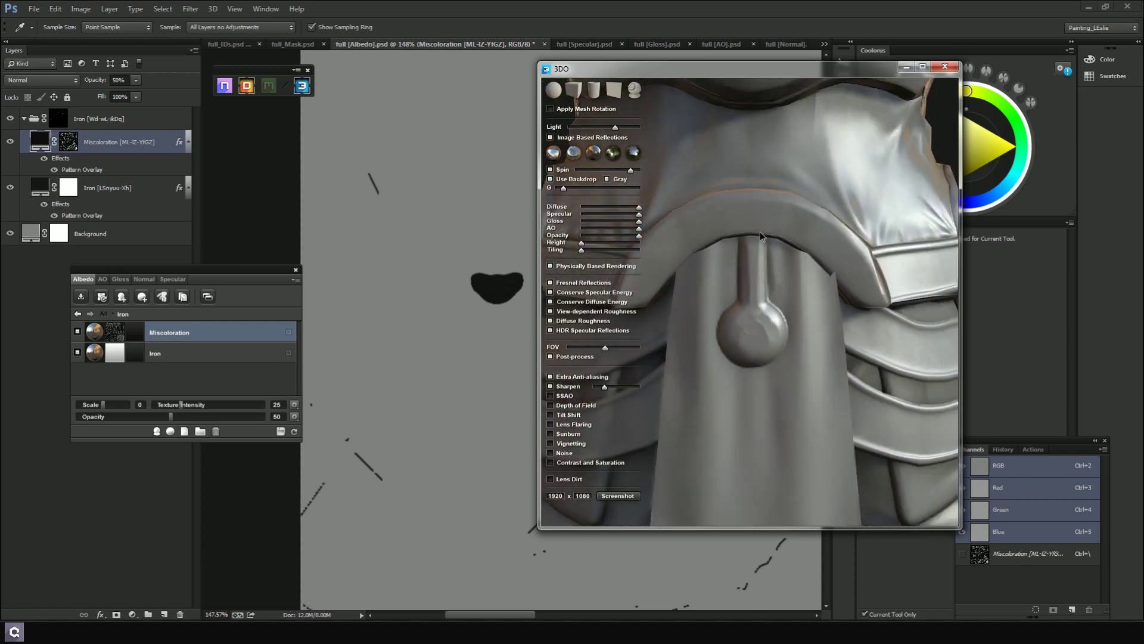
pyautogui.scroll(-8, 760, 231)
pyautogui.moveTo(796, 185); pyautogui.dragTo(742, 181)
pyautogui.scroll(4, 771, 173)
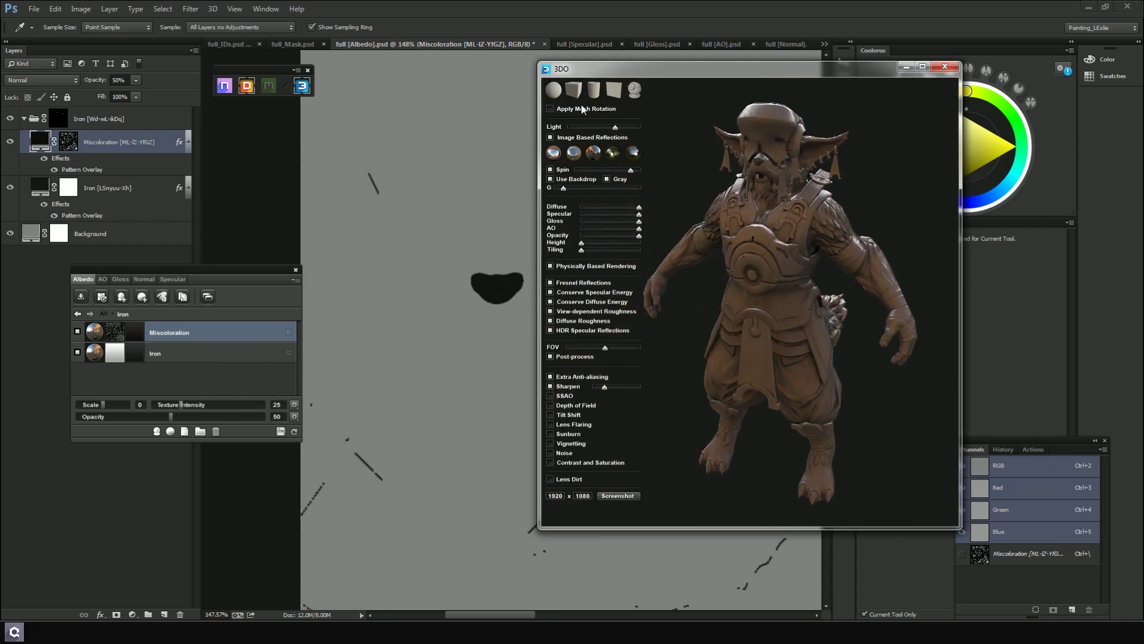
# Try several reflection environments, then stop the spin and turn the character to face front
pyautogui.click(574, 153)
pyautogui.click(593, 153)
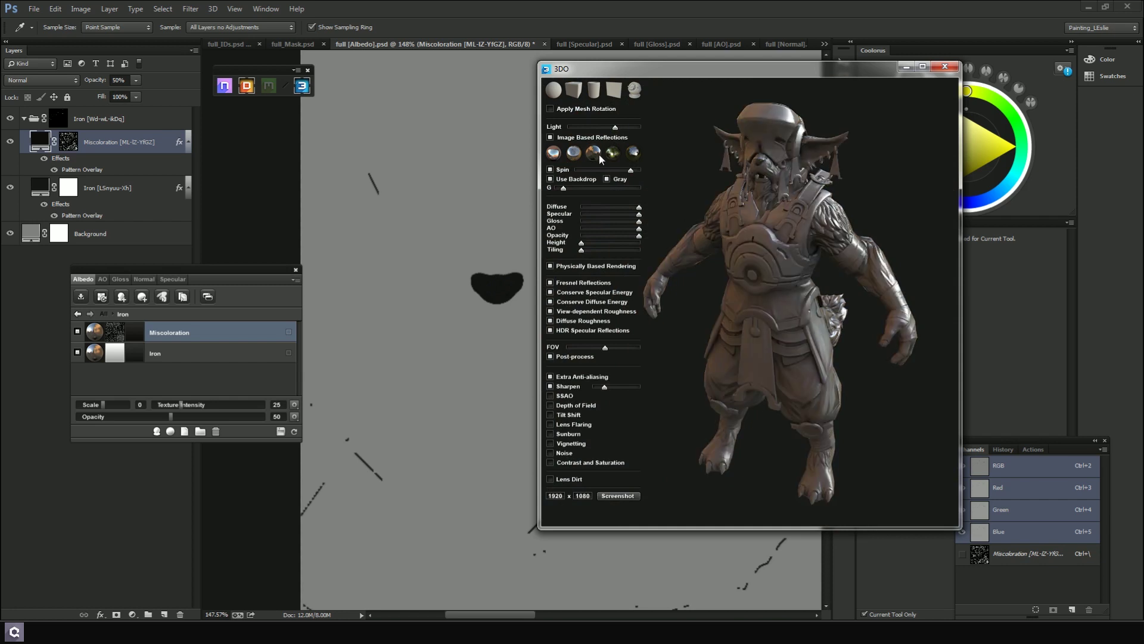
pyautogui.click(614, 154)
pyautogui.click(632, 154)
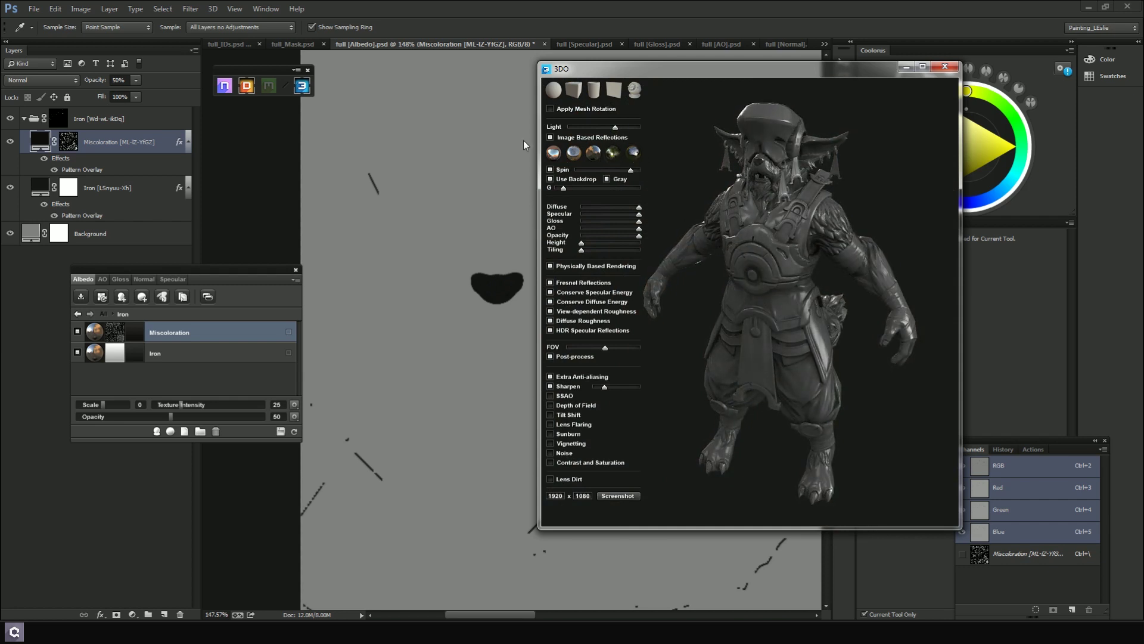
pyautogui.click(597, 158)
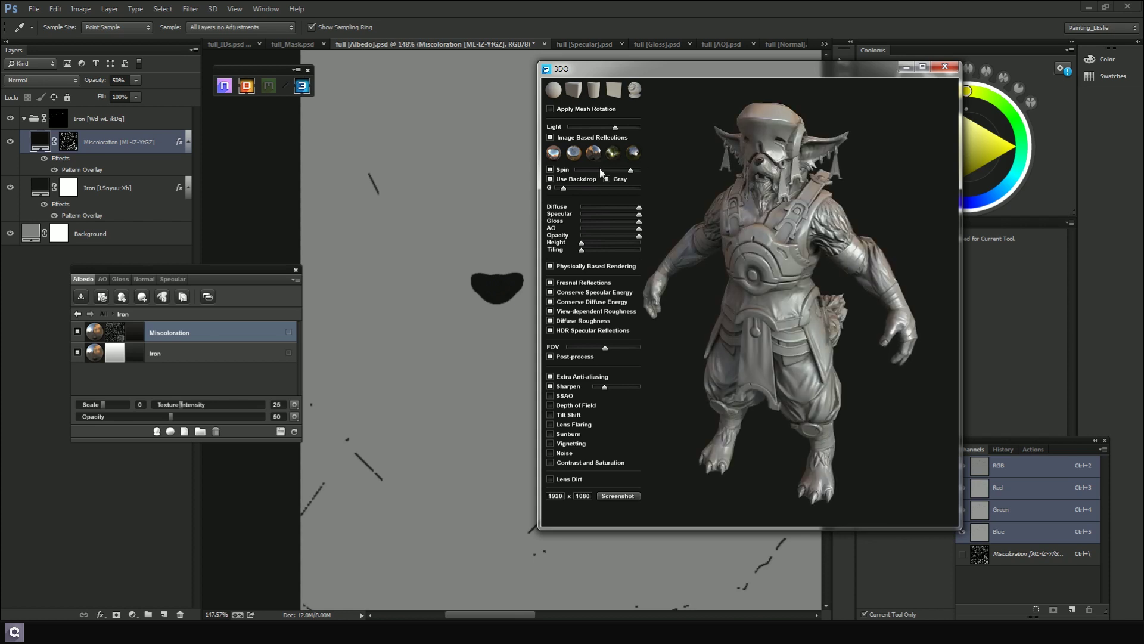
pyautogui.click(581, 157)
pyautogui.click(554, 157)
pyautogui.click(593, 152)
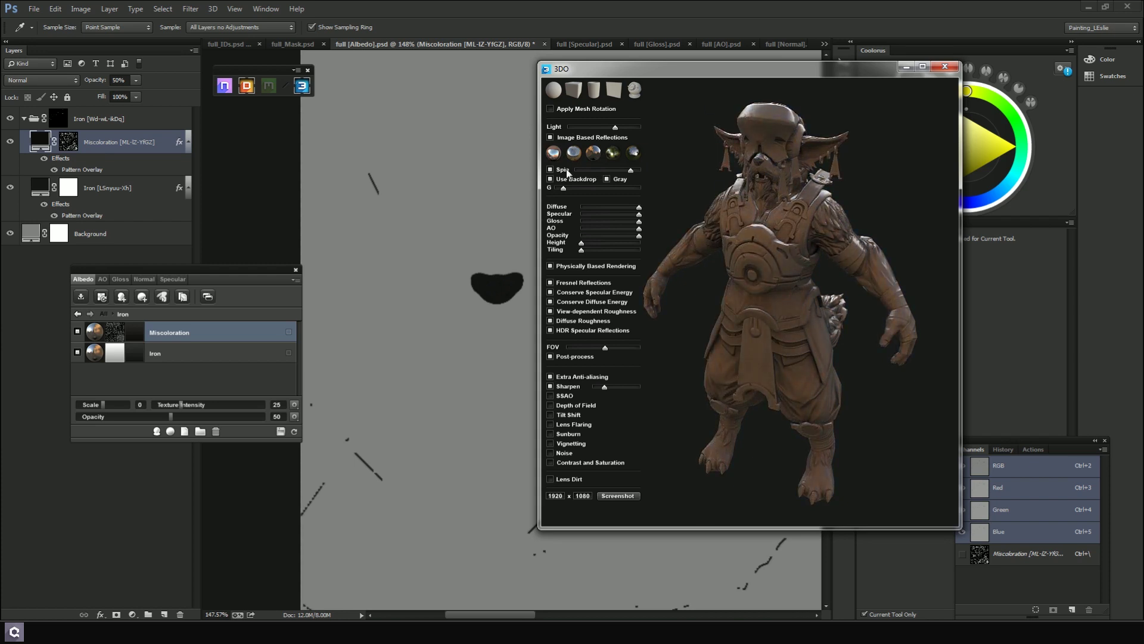
pyautogui.click(549, 169)
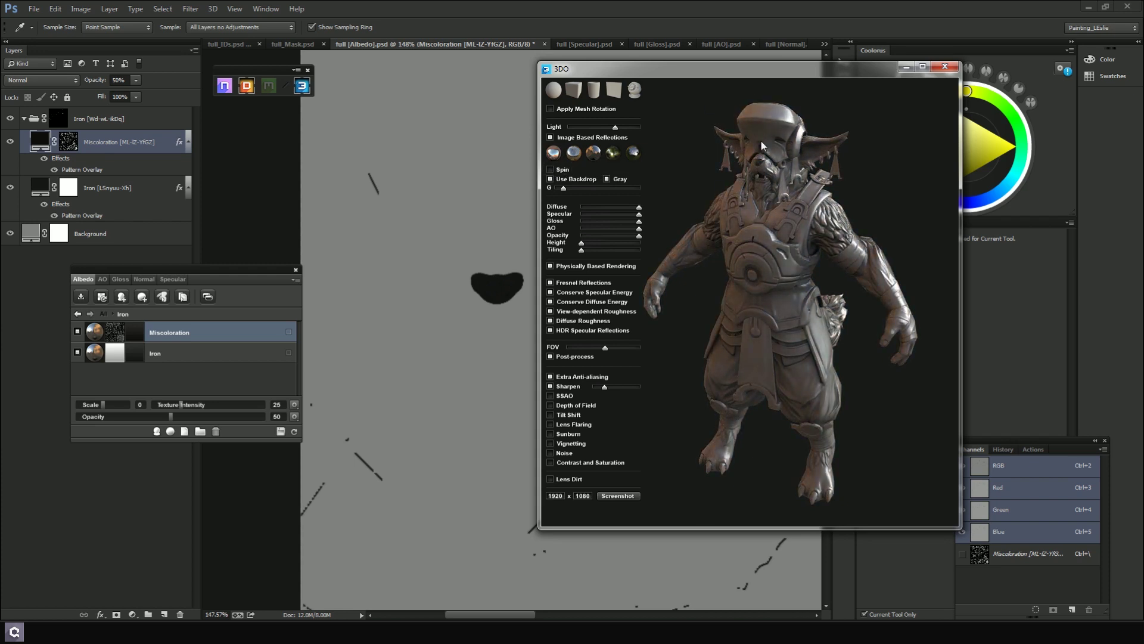
pyautogui.moveTo(703, 139); pyautogui.dragTo(715, 205)
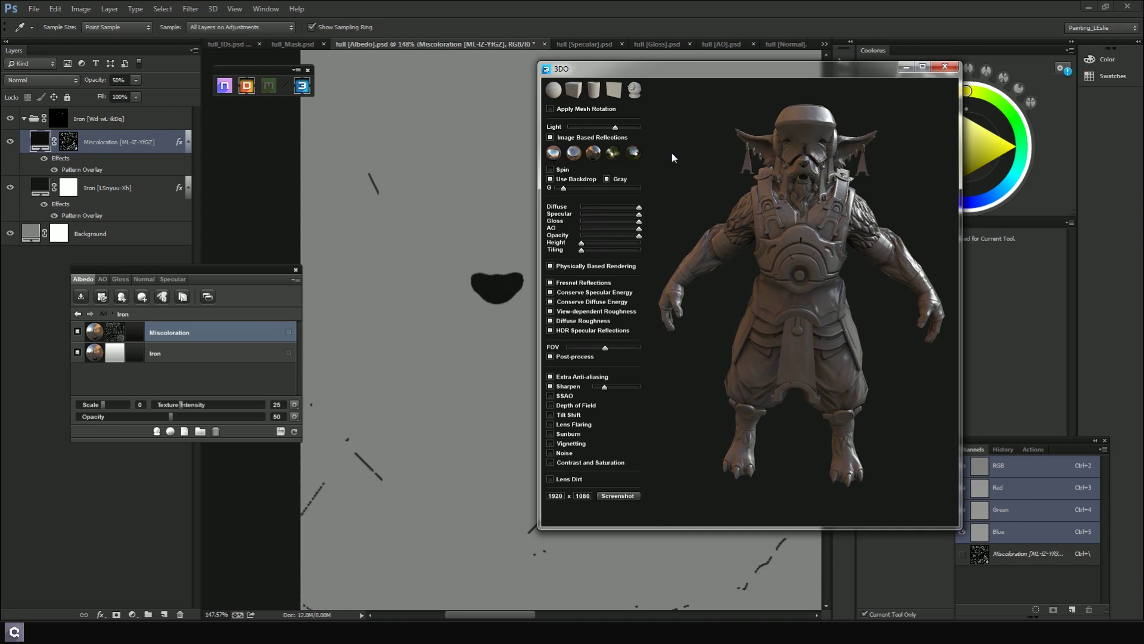
pyautogui.moveTo(760, 169); pyautogui.dragTo(716, 211)
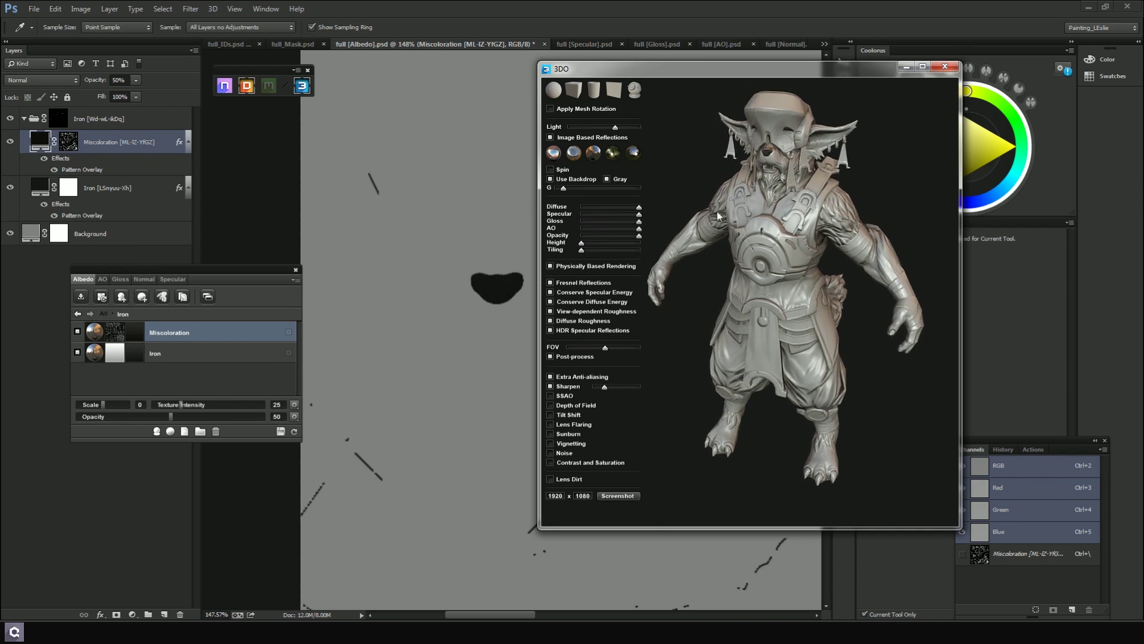
# Toggle Fresnel Reflections off and back on and enable Conserve Specular Energy
pyautogui.click(552, 285)
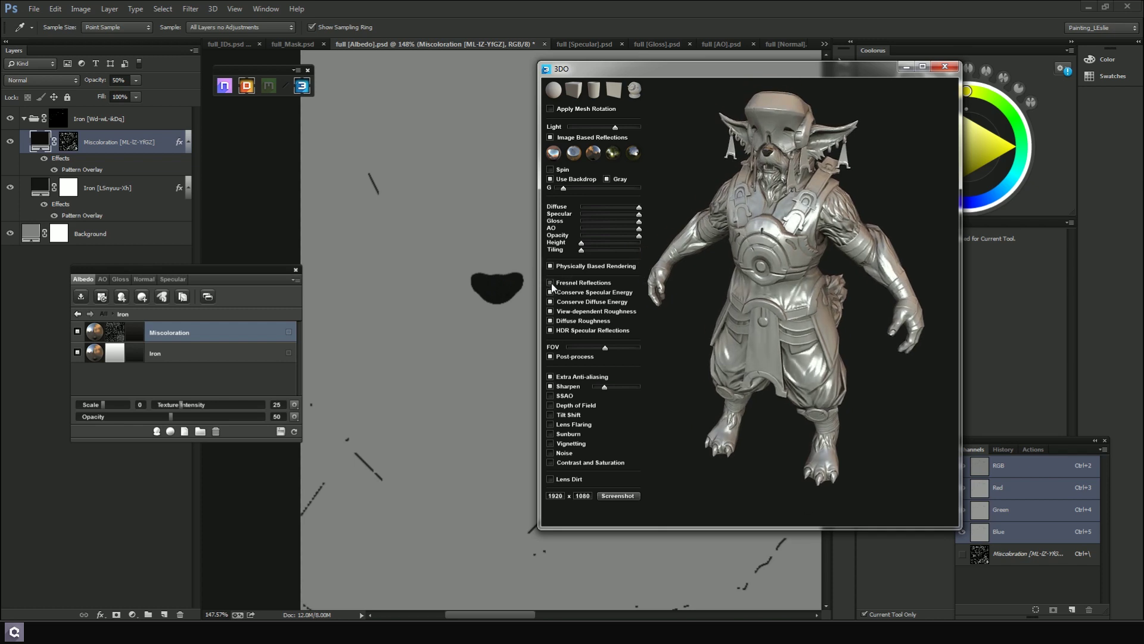
pyautogui.click(550, 283)
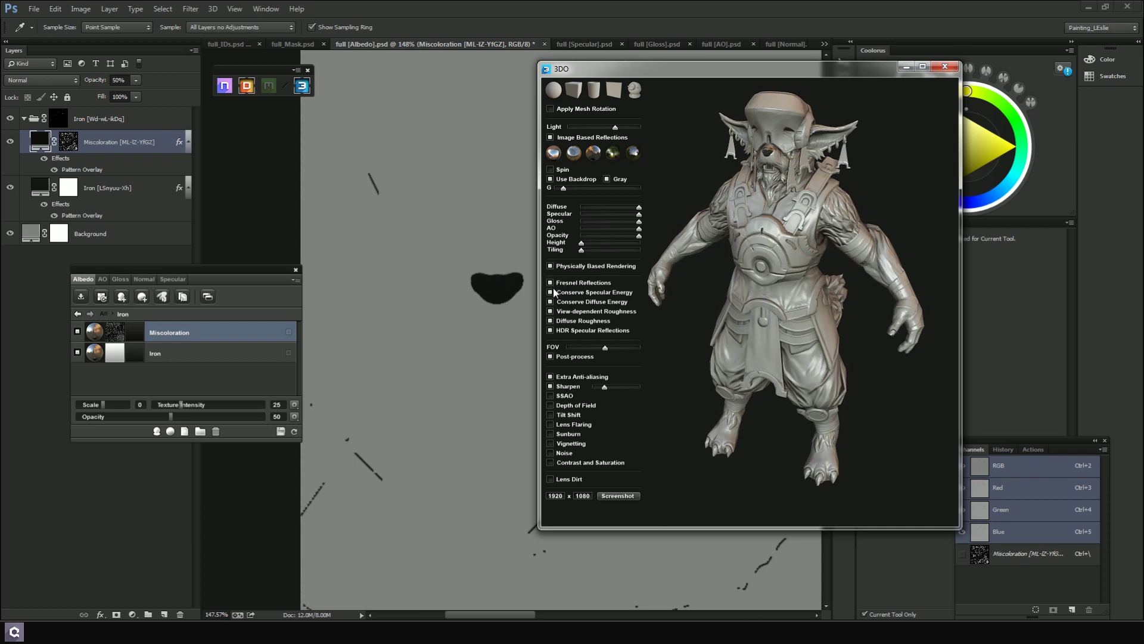
pyautogui.click(551, 291)
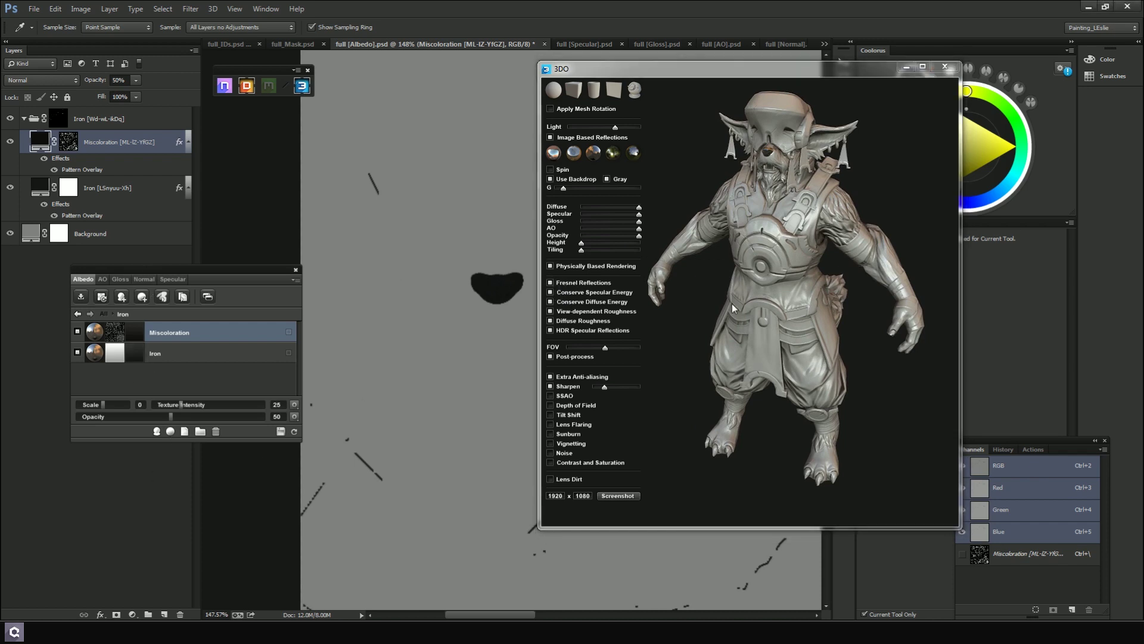
pyautogui.moveTo(781, 345); pyautogui.dragTo(798, 276)
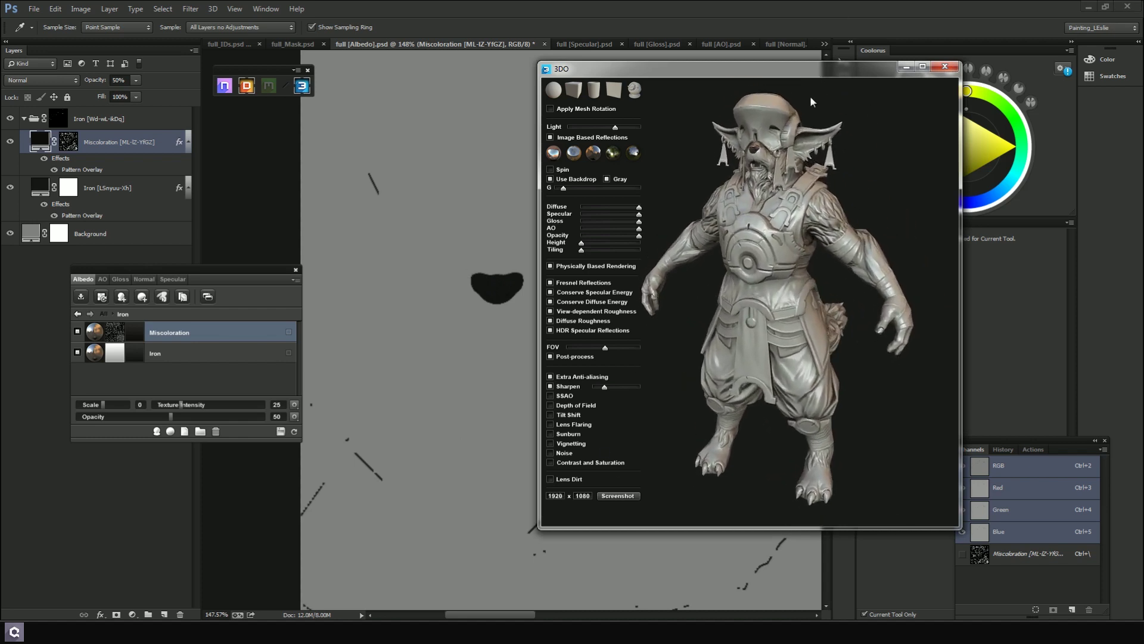
pyautogui.moveTo(708, 78); pyautogui.dragTo(813, 75)
# Hide the settings panel and switch between ID-colour and clay views, ending on the grey clay render
pyautogui.press('space')
pyautogui.moveTo(808, 159); pyautogui.dragTo(754, 172)
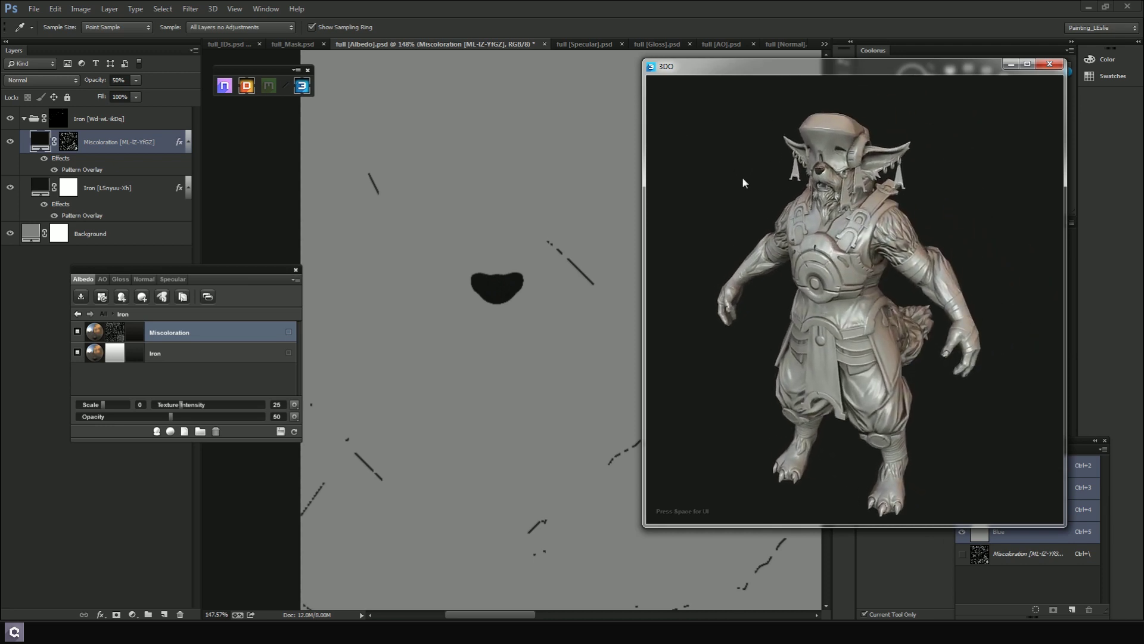
pyautogui.press('c')
pyautogui.moveTo(714, 181); pyautogui.dragTo(784, 160)
pyautogui.press('c')
pyautogui.press('c')
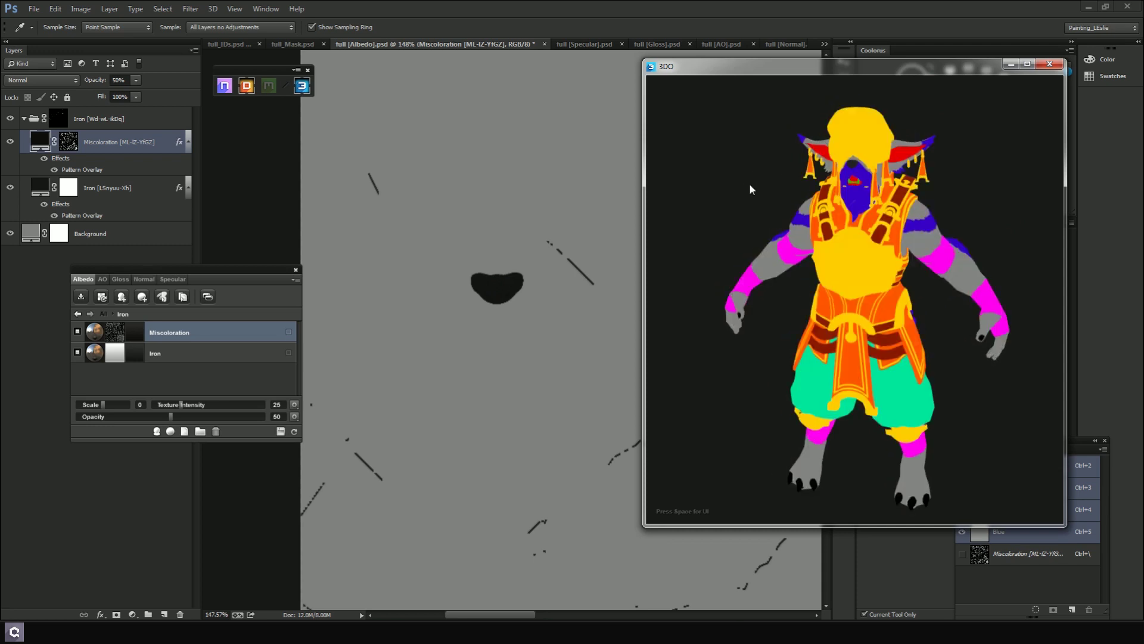
pyautogui.press('2')
pyautogui.press('1')
pyautogui.press('2')
pyautogui.press('1')
pyautogui.press('2')
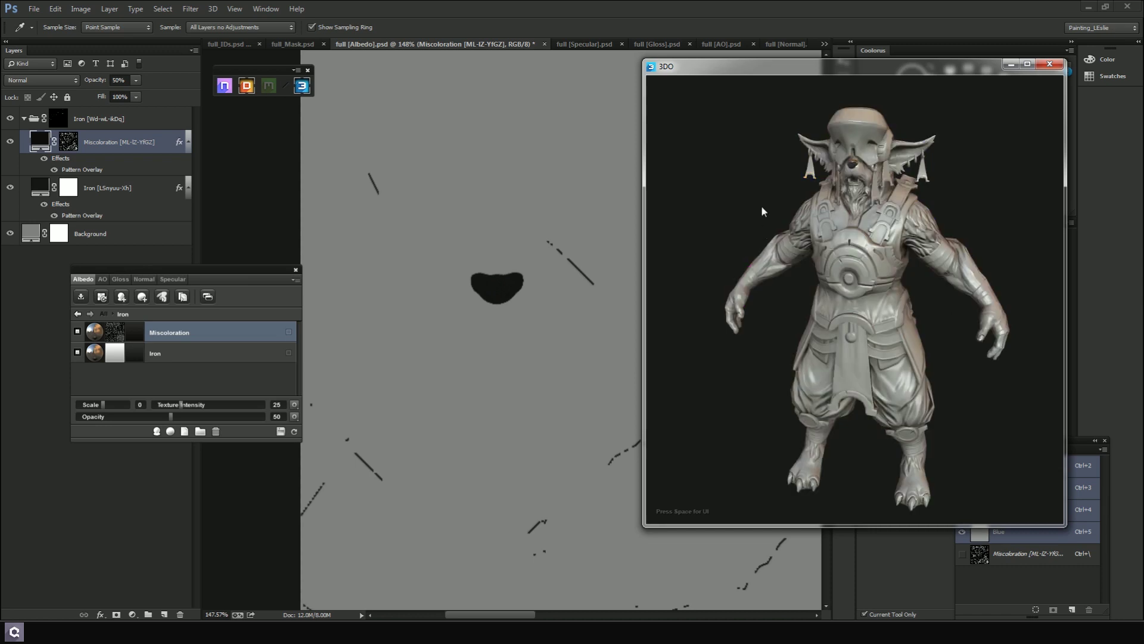
pyautogui.press('1')
pyautogui.press('shift')
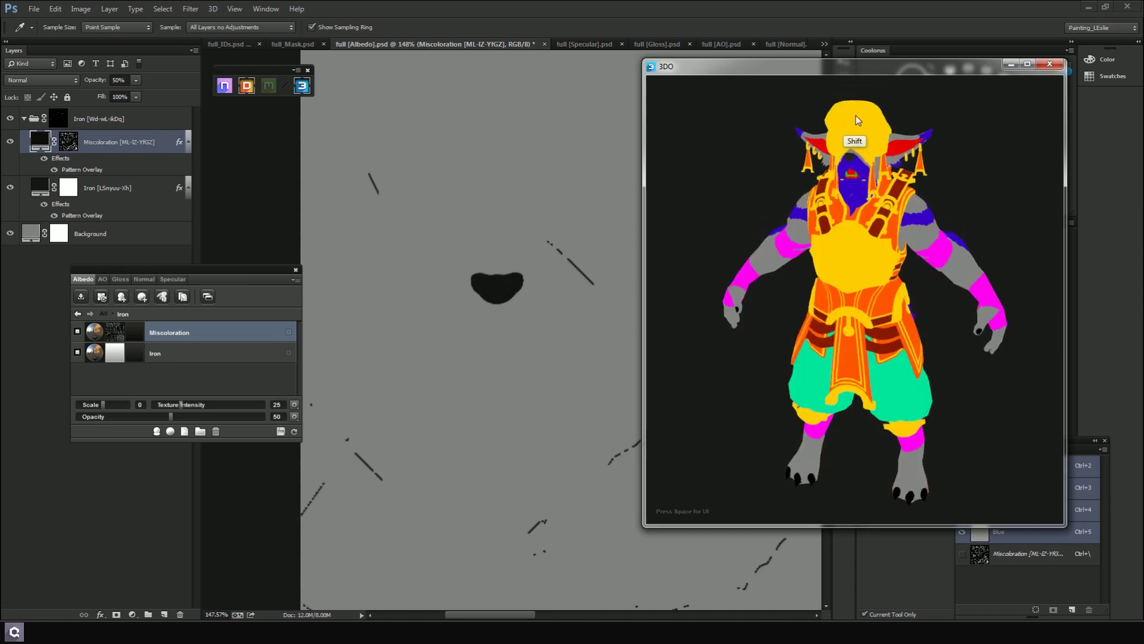
pyautogui.press('2')
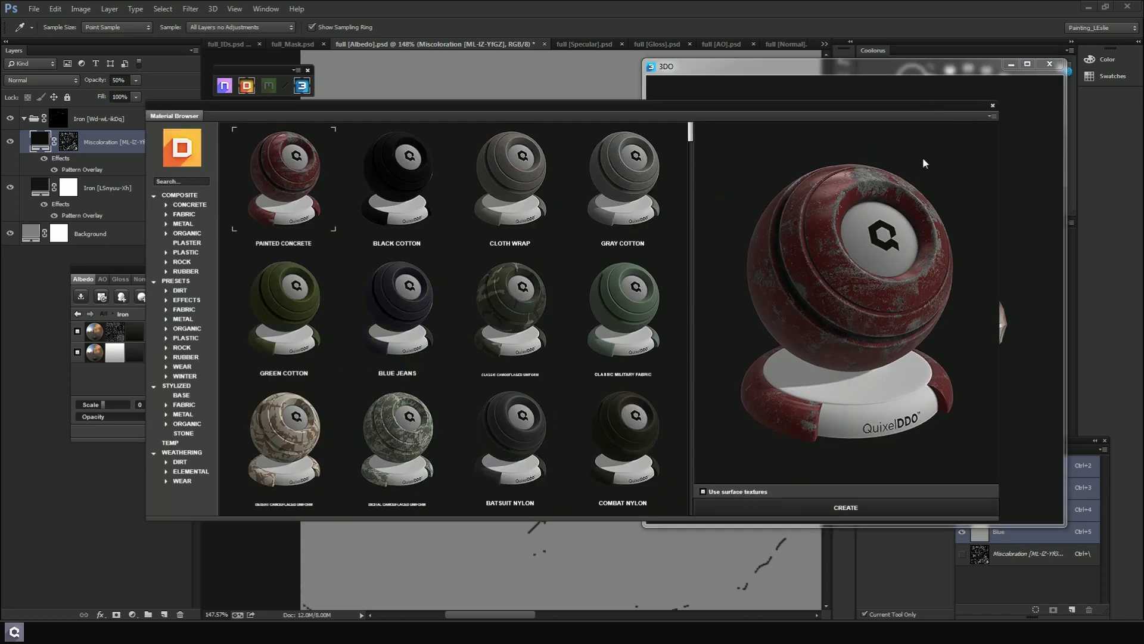
# Create the Bronze material from the Metal category and add it outside the Iron group
pyautogui.moveTo(763, 106); pyautogui.dragTo(791, 95)
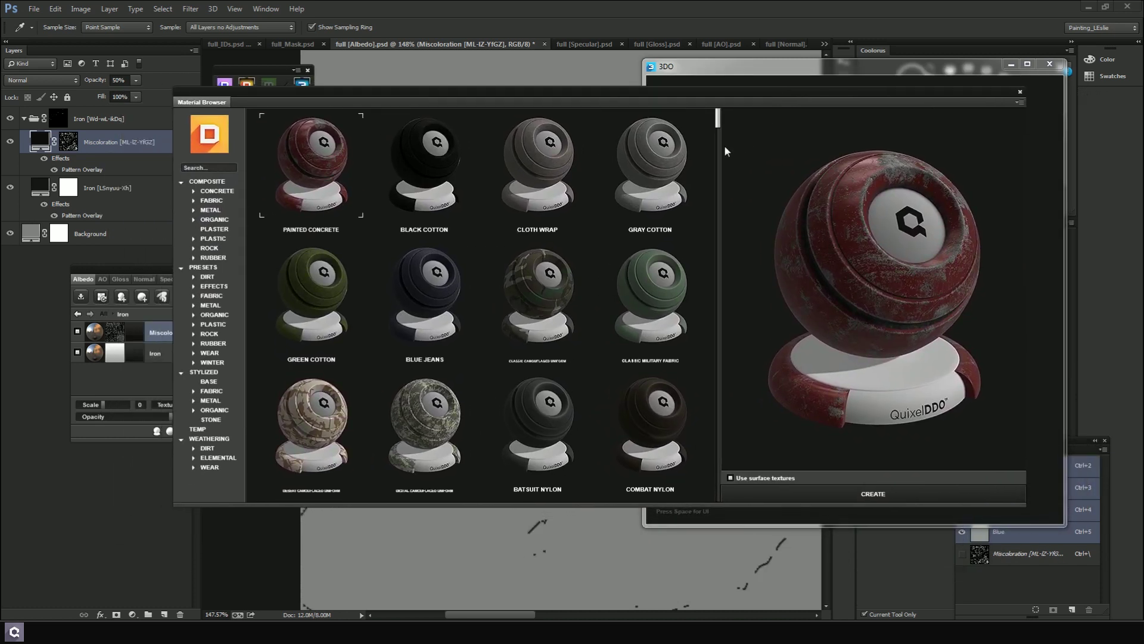
pyautogui.moveTo(718, 116); pyautogui.dragTo(735, 87)
pyautogui.moveTo(720, 123)
pyautogui.mouseDown()
pyautogui.moveTo(730, 179)
pyautogui.moveTo(731, 144)
pyautogui.moveTo(724, 163)
pyautogui.mouseUp()
pyautogui.click(326, 285)
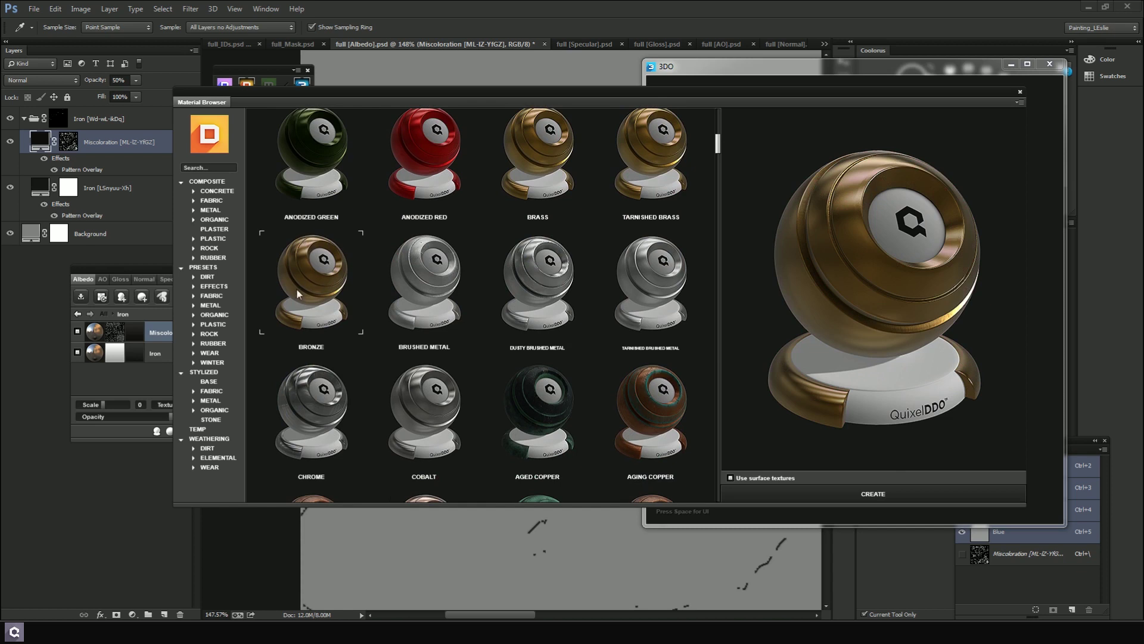
pyautogui.click(862, 494)
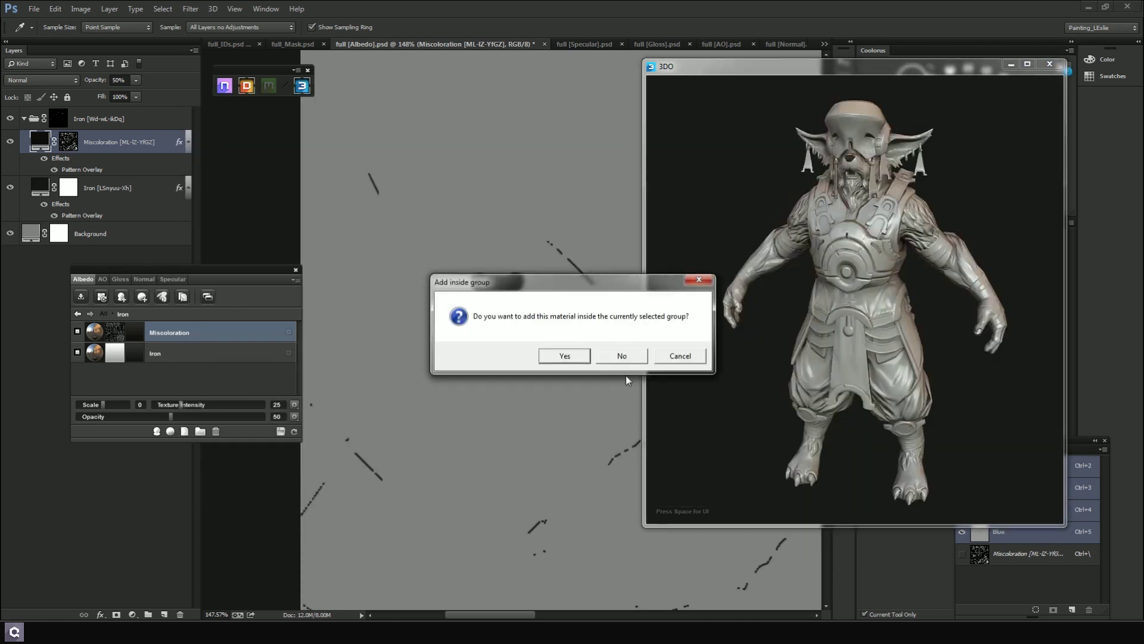
pyautogui.moveTo(614, 280); pyautogui.dragTo(589, 279)
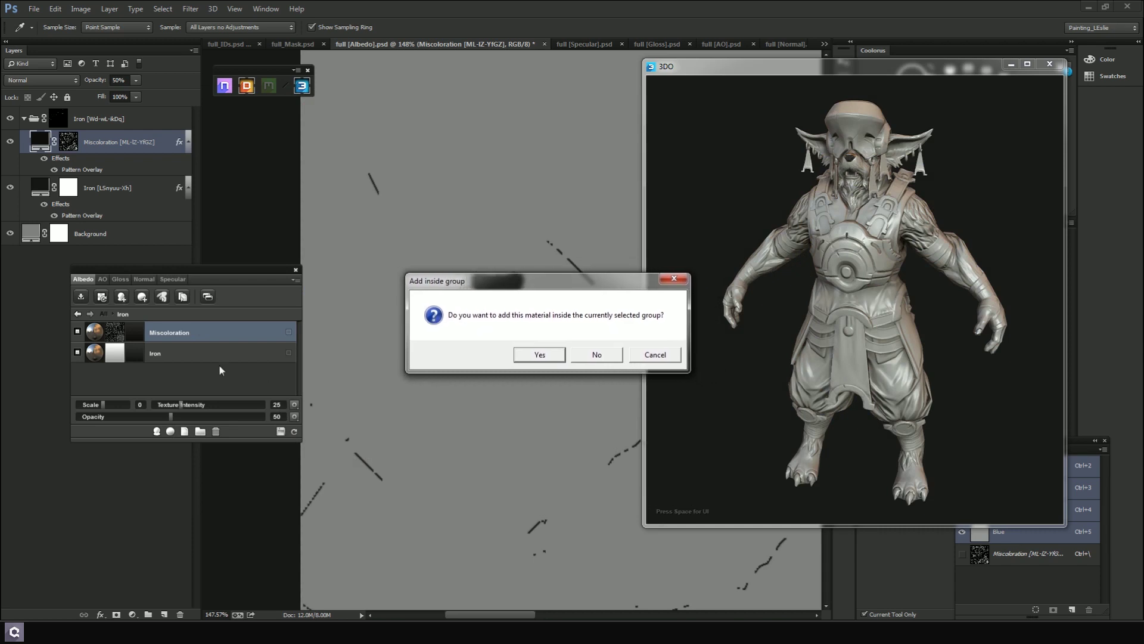
pyautogui.click(131, 410)
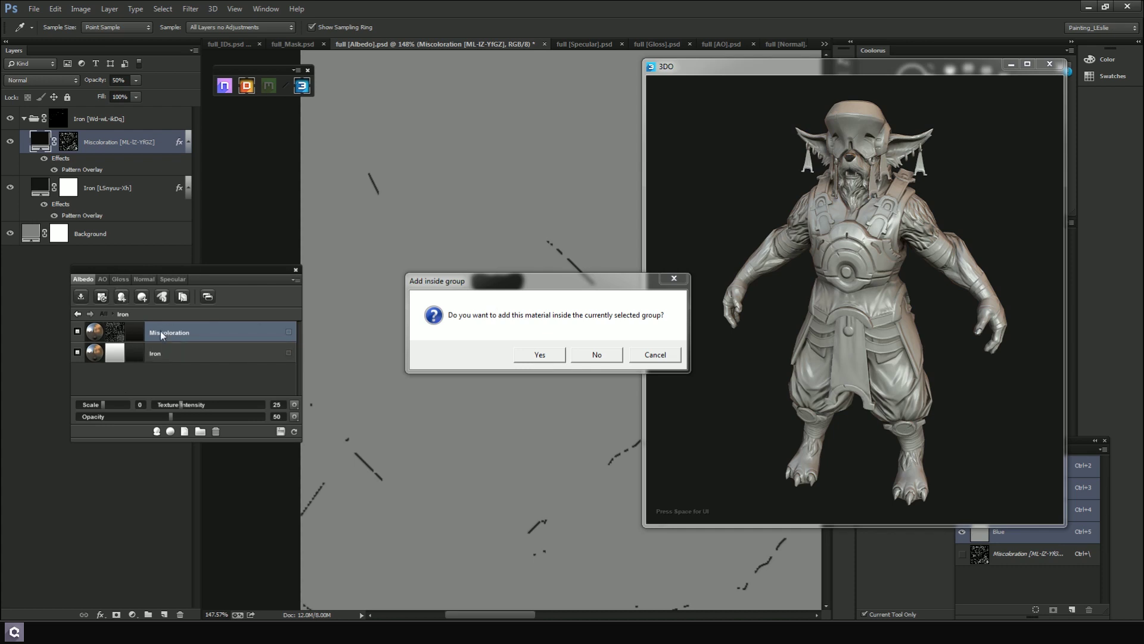
pyautogui.click(597, 357)
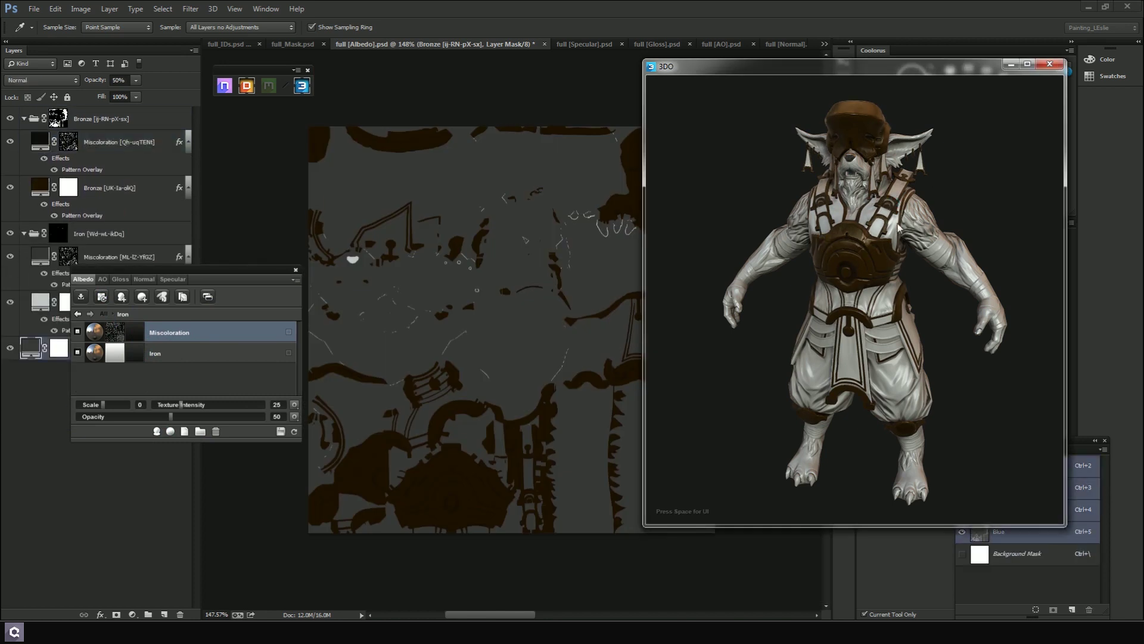
# Inspect the bronze helmet, chest plate and trims on the 3D fox, toggling the flat ID colour view on and off
pyautogui.moveTo(971, 148); pyautogui.dragTo(857, 229)
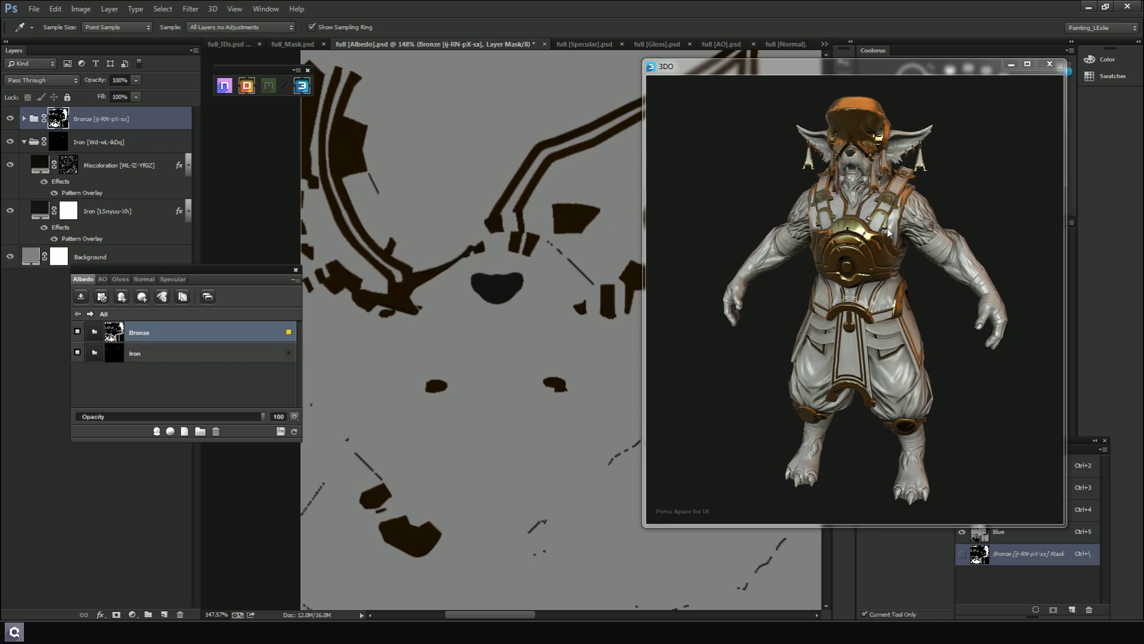
pyautogui.click(928, 173)
pyautogui.press('c')
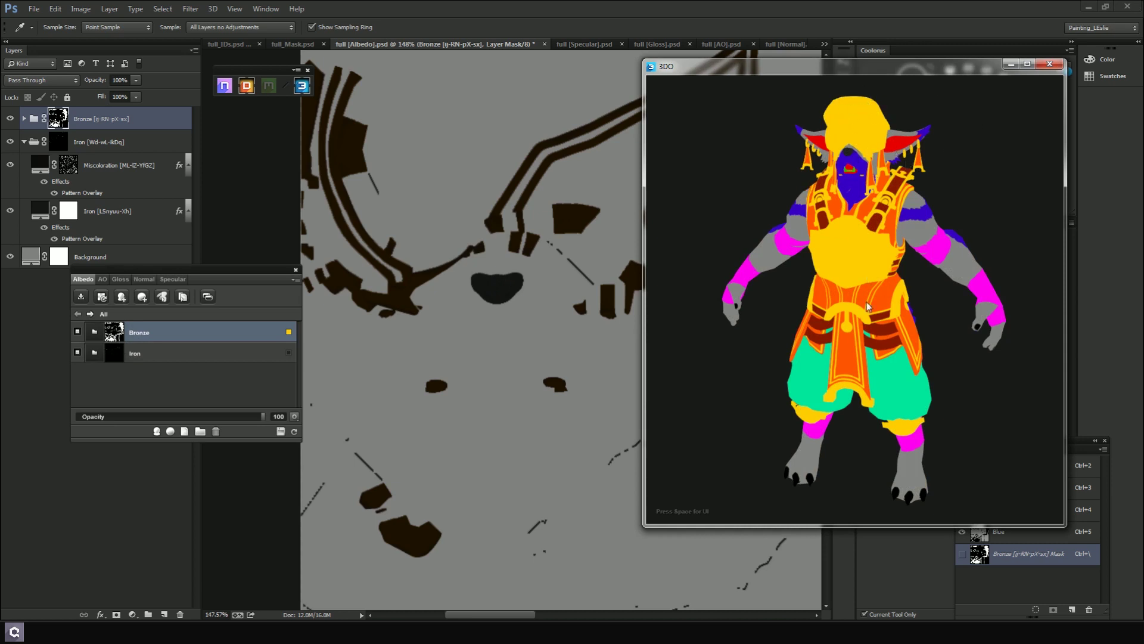
pyautogui.press('c')
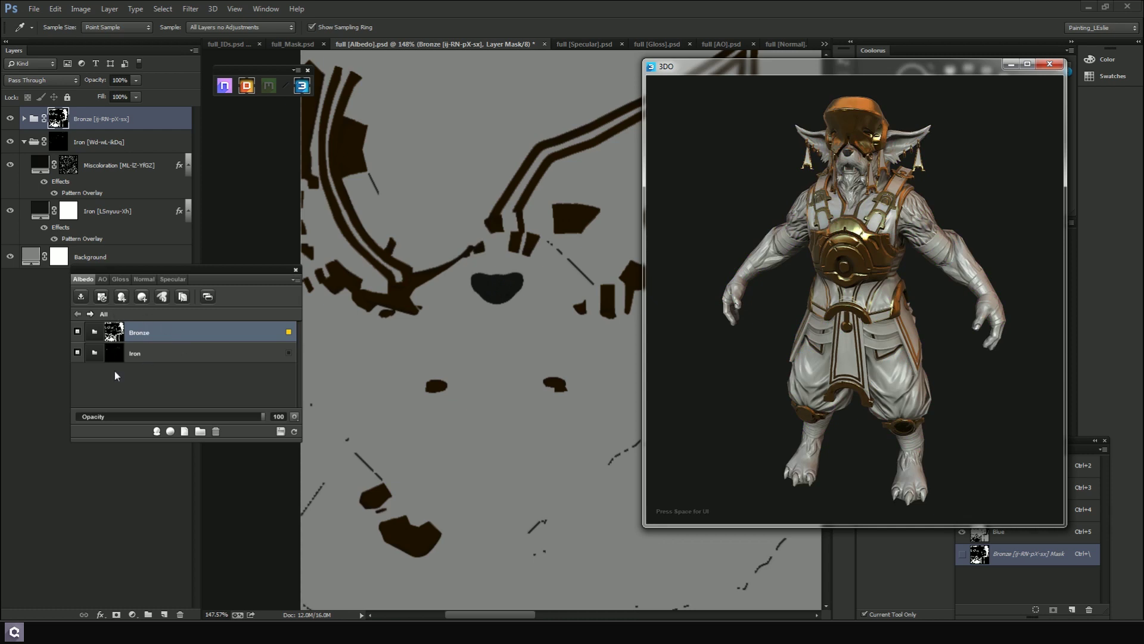
pyautogui.moveTo(967, 186); pyautogui.dragTo(984, 162)
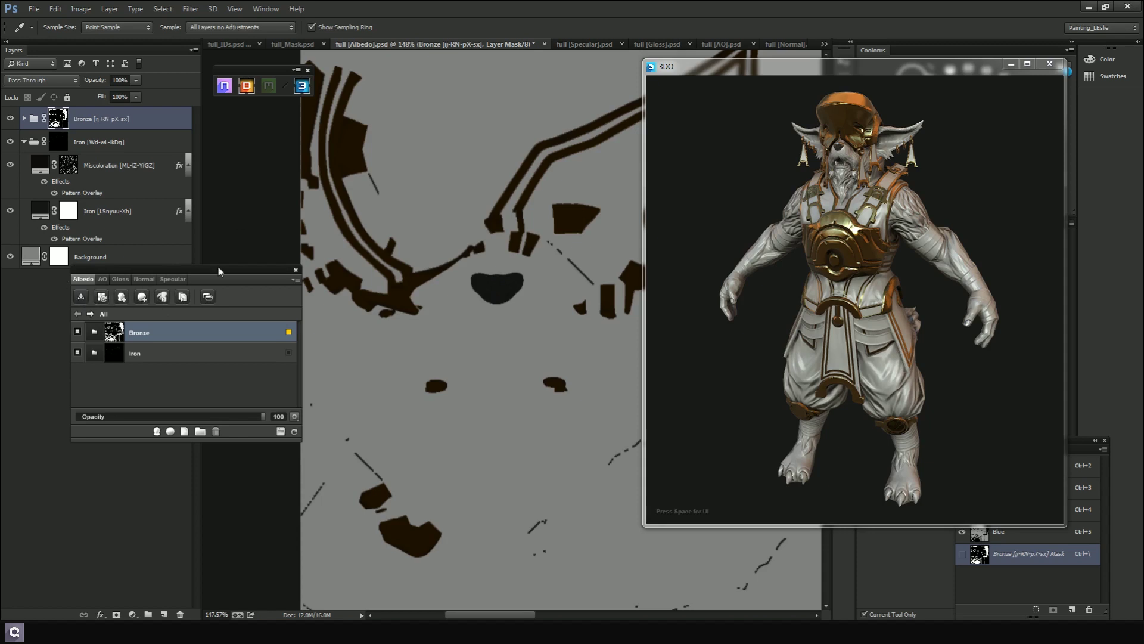
# Open the DDO Exporter, keep the .tga output format and start the export
pyautogui.click(81, 297)
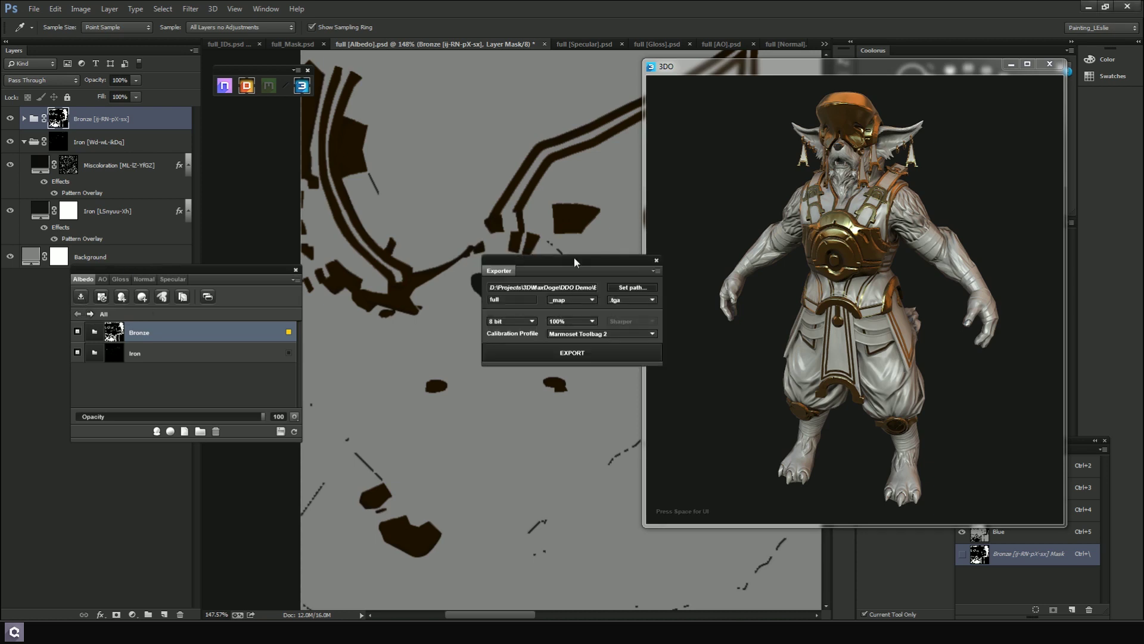
pyautogui.moveTo(575, 260); pyautogui.dragTo(515, 209)
pyautogui.click(575, 251)
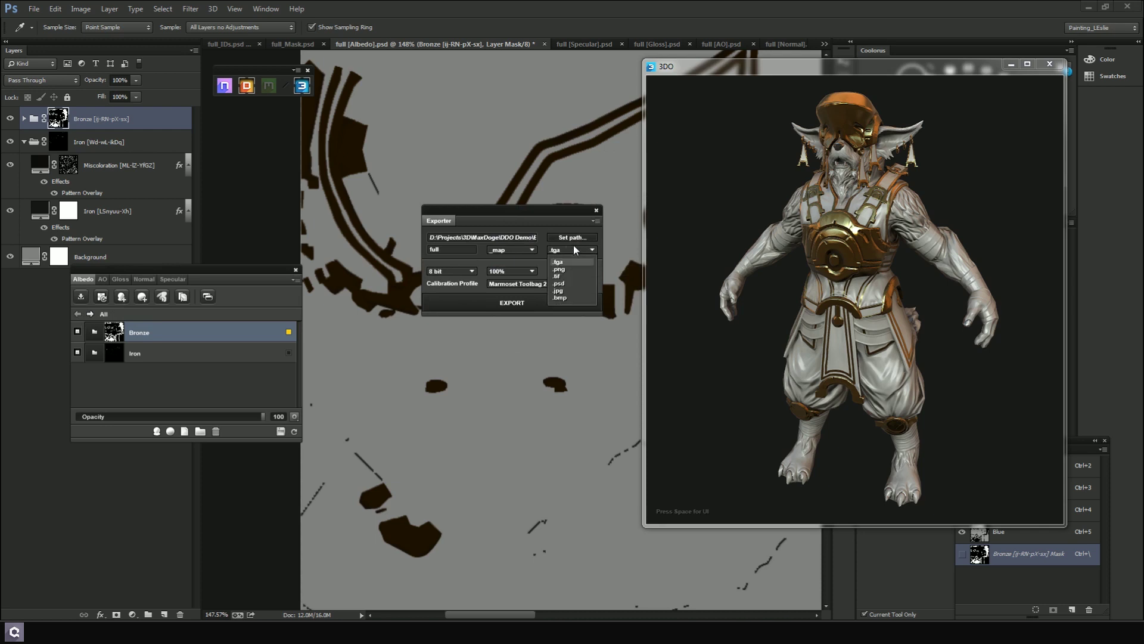
pyautogui.click(524, 215)
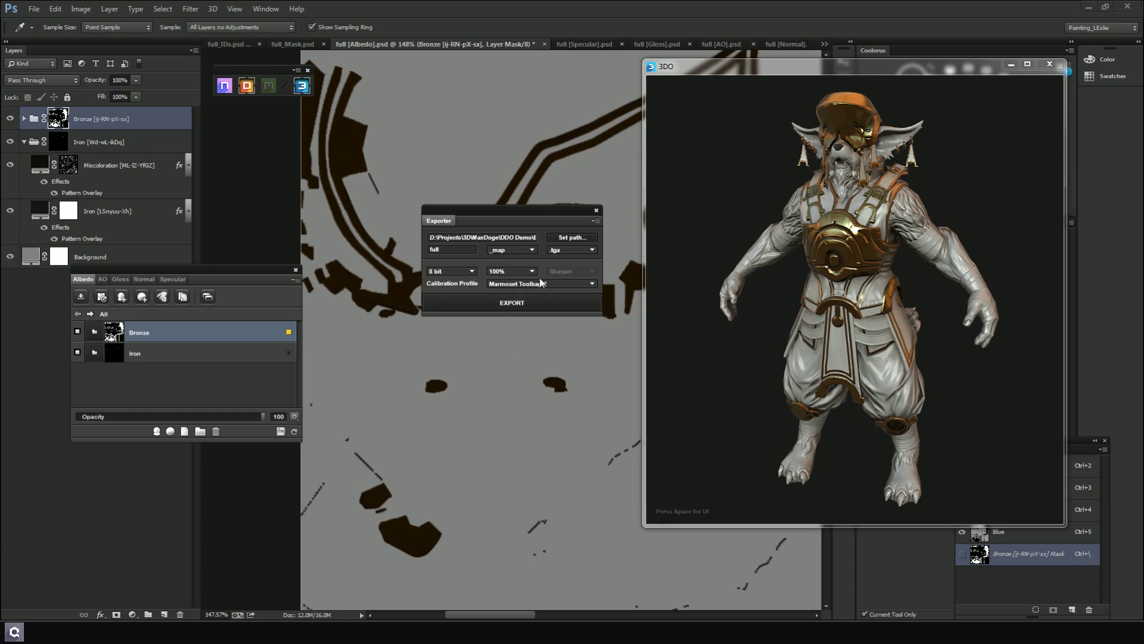
pyautogui.click(544, 302)
pyautogui.click(550, 302)
# Create a new Export folder in the project folder and copy its path for the exporter
pyautogui.click(572, 238)
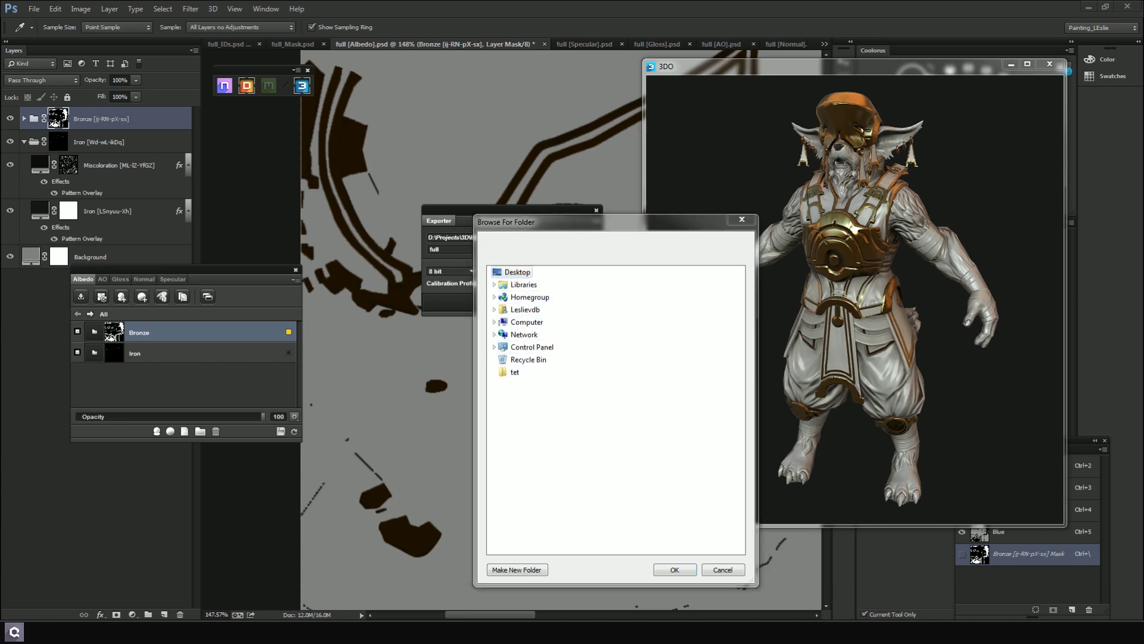
pyautogui.moveTo(652, 7); pyautogui.dragTo(517, 37)
pyautogui.rightClick(549, 257)
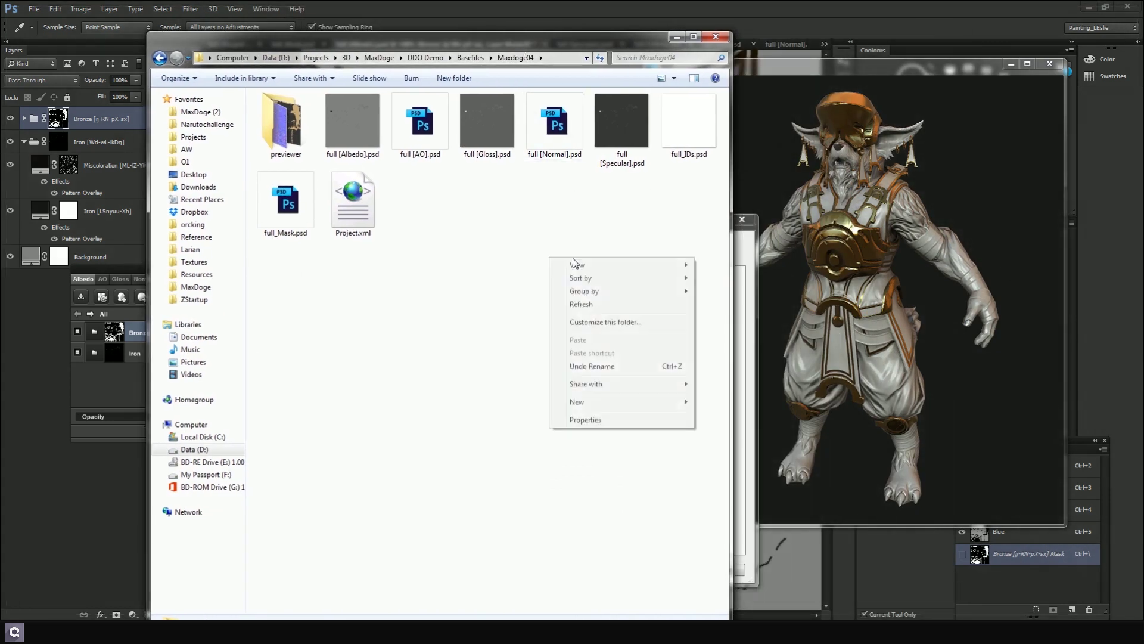
pyautogui.moveTo(644, 400)
pyautogui.click(741, 401)
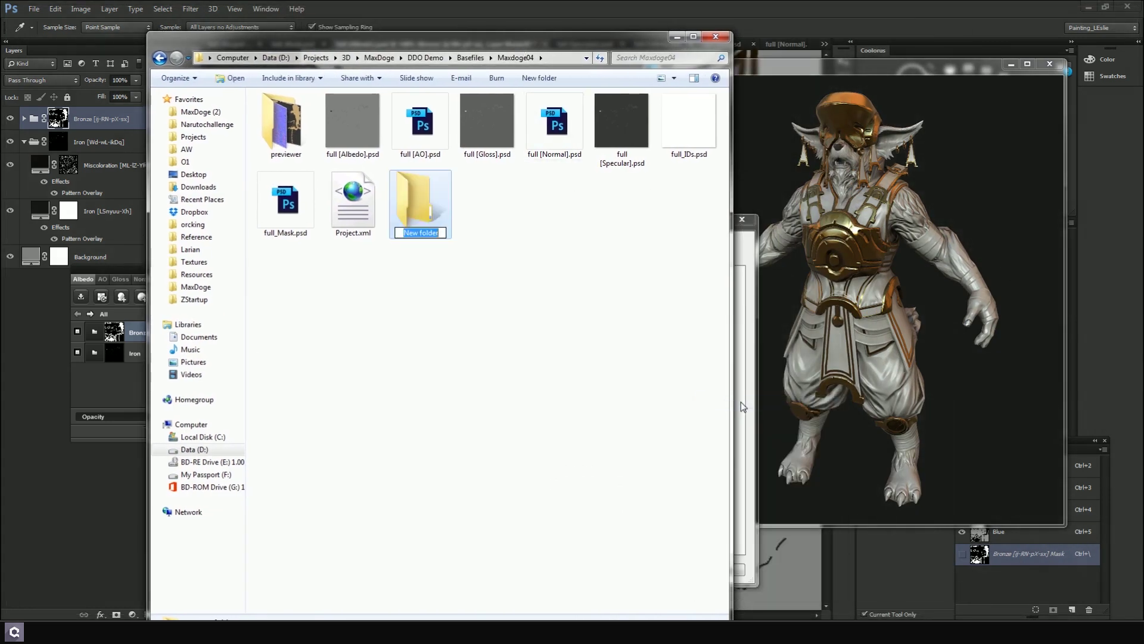
pyautogui.write('Export')
pyautogui.press('Return')
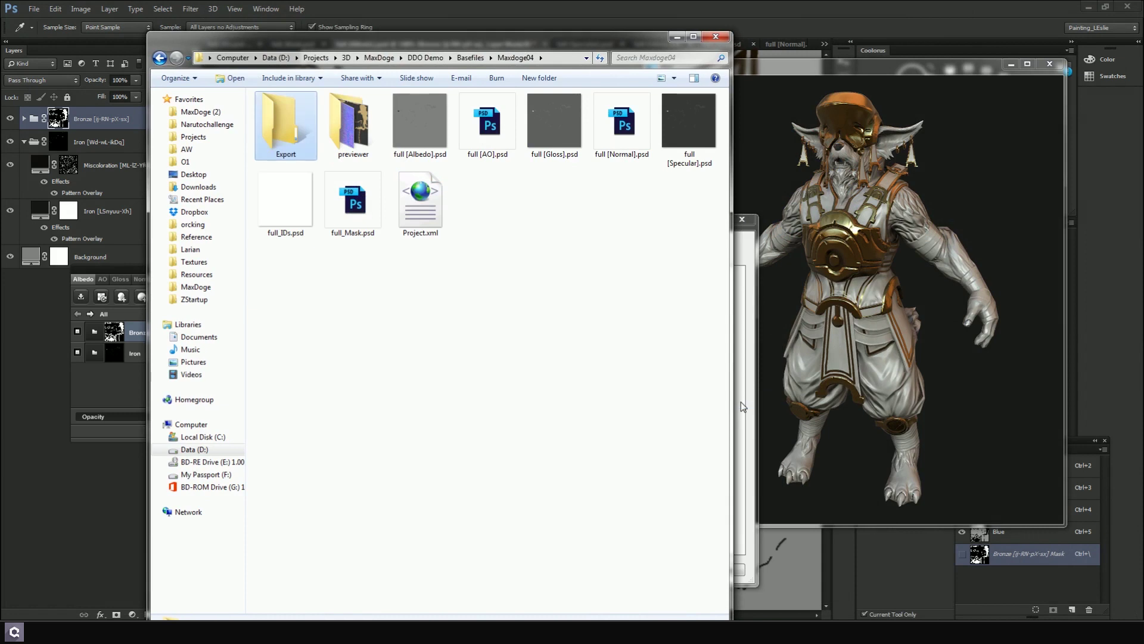
pyautogui.doubleClick(275, 131)
pyautogui.click(536, 56)
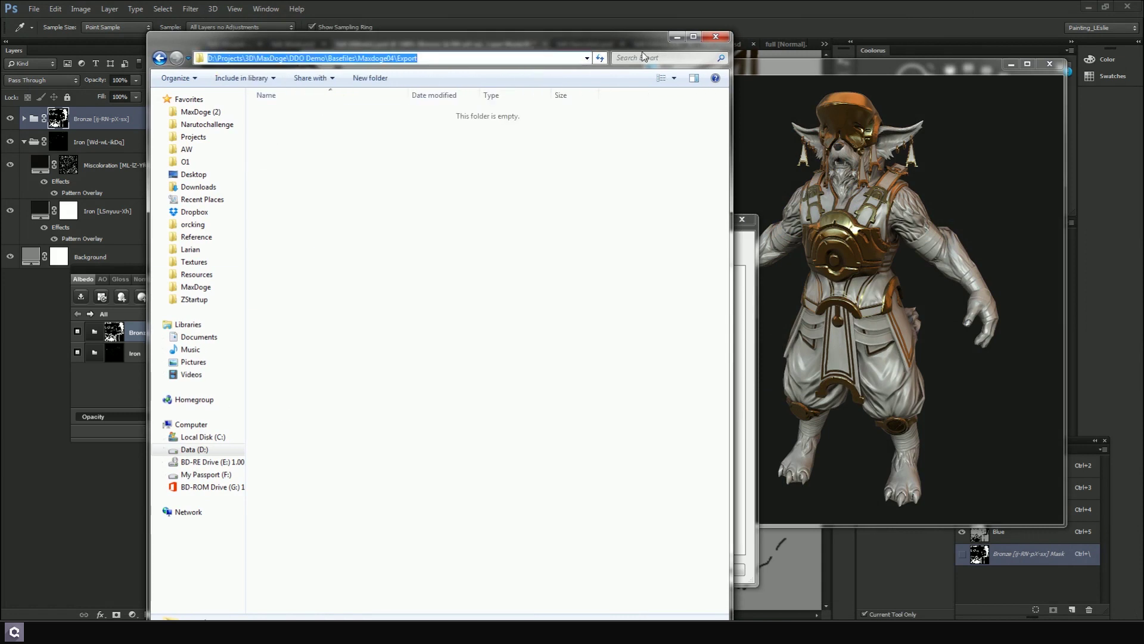
pyautogui.click(676, 38)
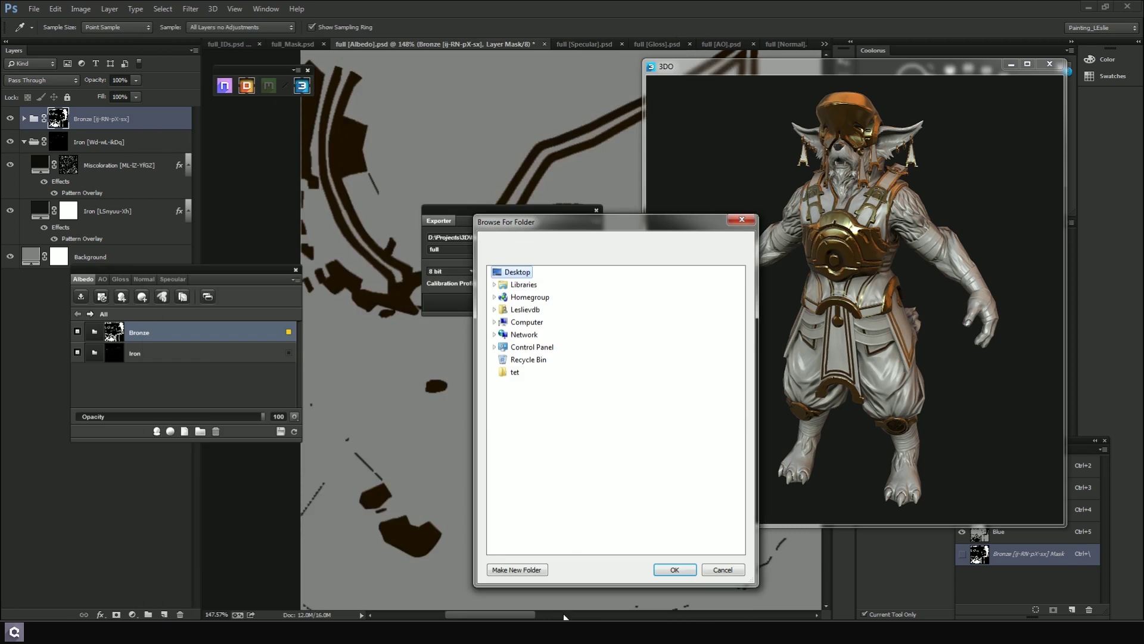
pyautogui.click(720, 573)
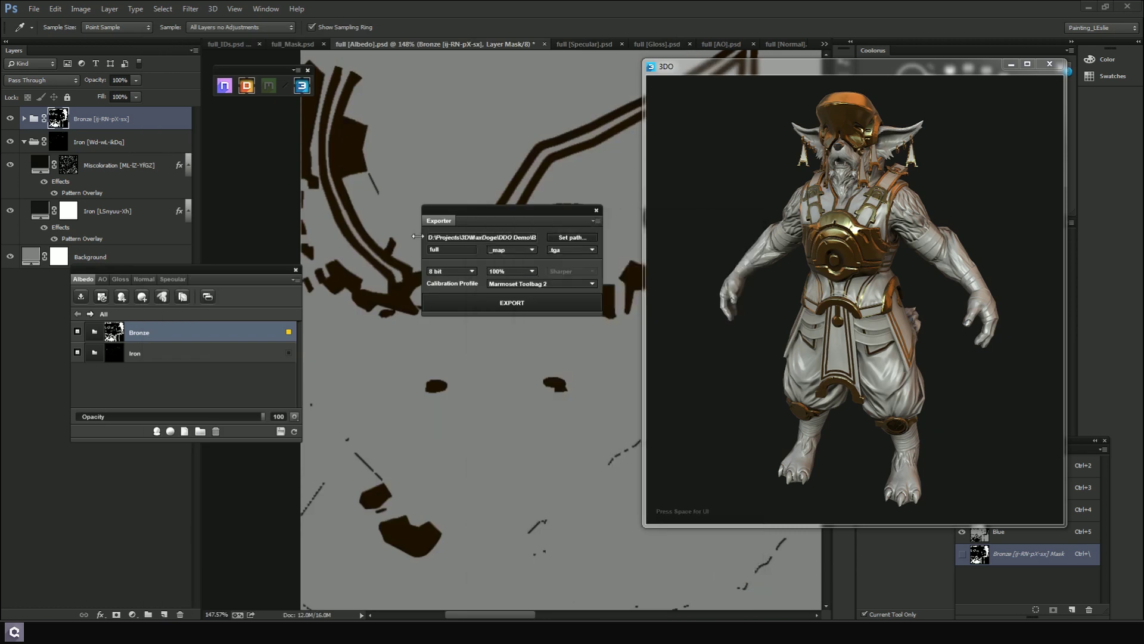
# Set the export path to the Maxdoge04\Export folder and export all texture maps
pyautogui.moveTo(430, 238); pyautogui.dragTo(805, 233)
pyautogui.hotkey('ctrl', 'v')
pyautogui.click(510, 302)
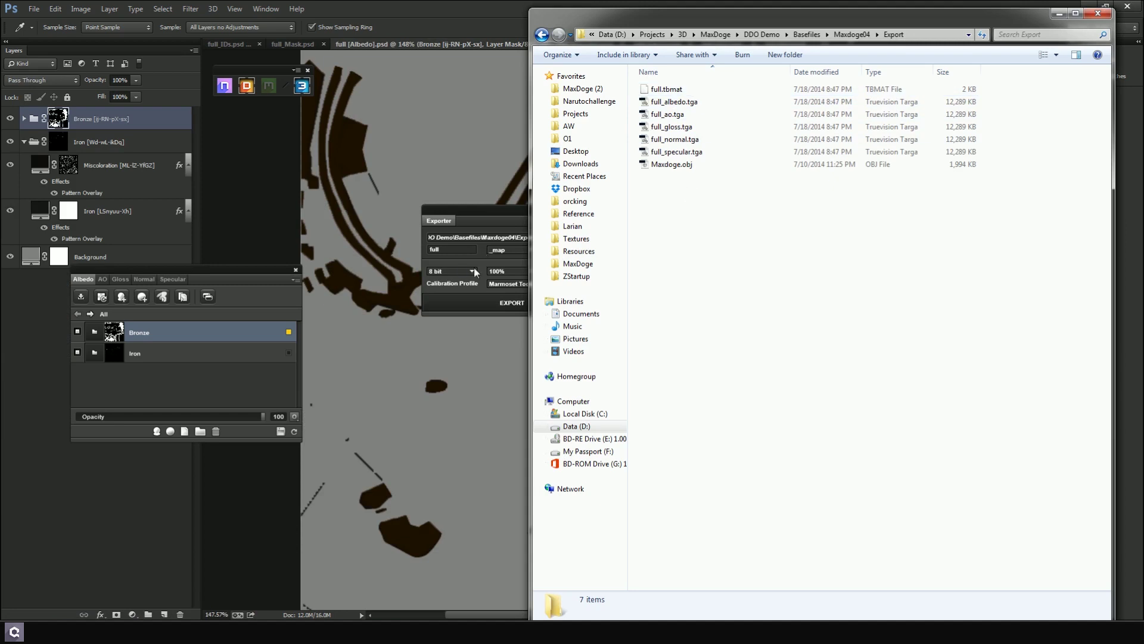
# Check the Export folder for full.tbmat and the albedo, AO, gloss, normal and specular maps
pyautogui.moveTo(628, 19); pyautogui.dragTo(733, 20)
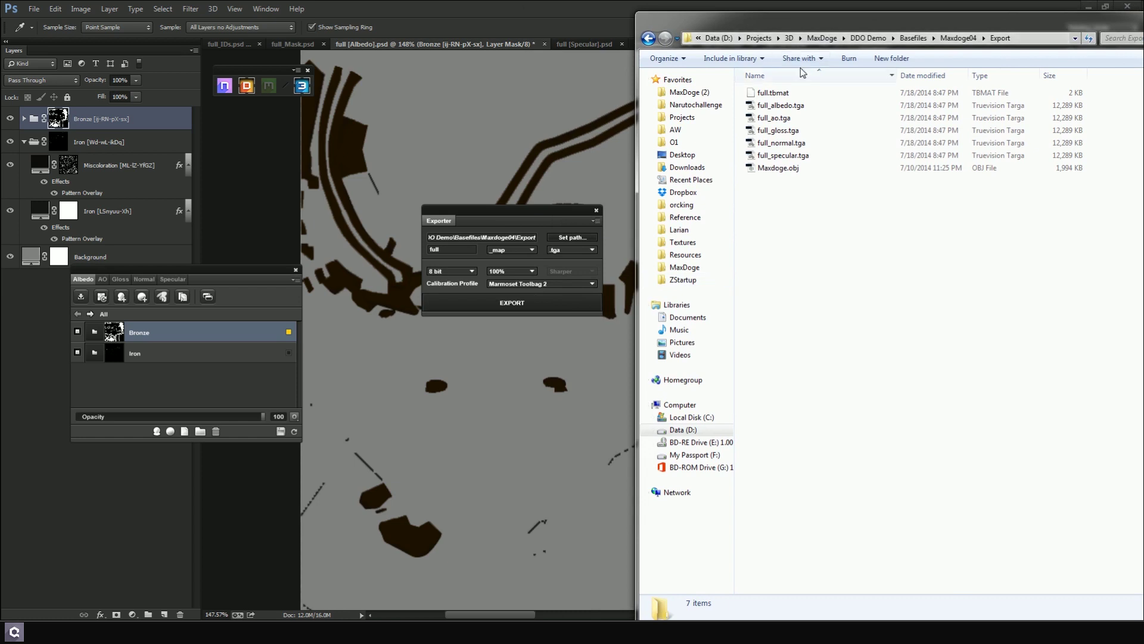
pyautogui.moveTo(807, 27); pyautogui.dragTo(708, 35)
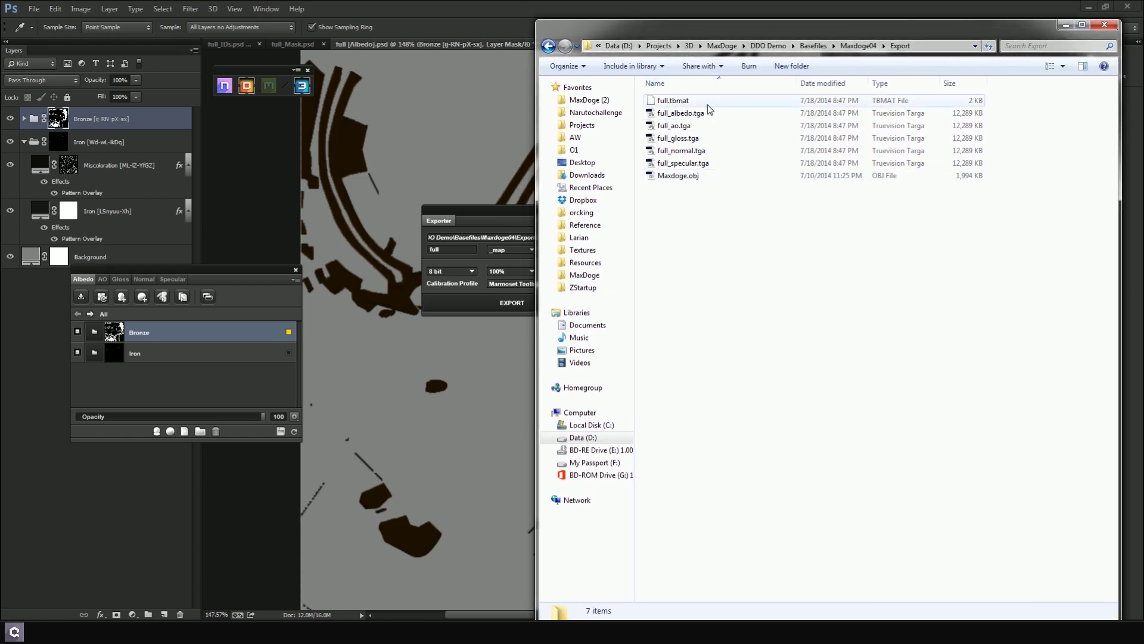
pyautogui.click(693, 105)
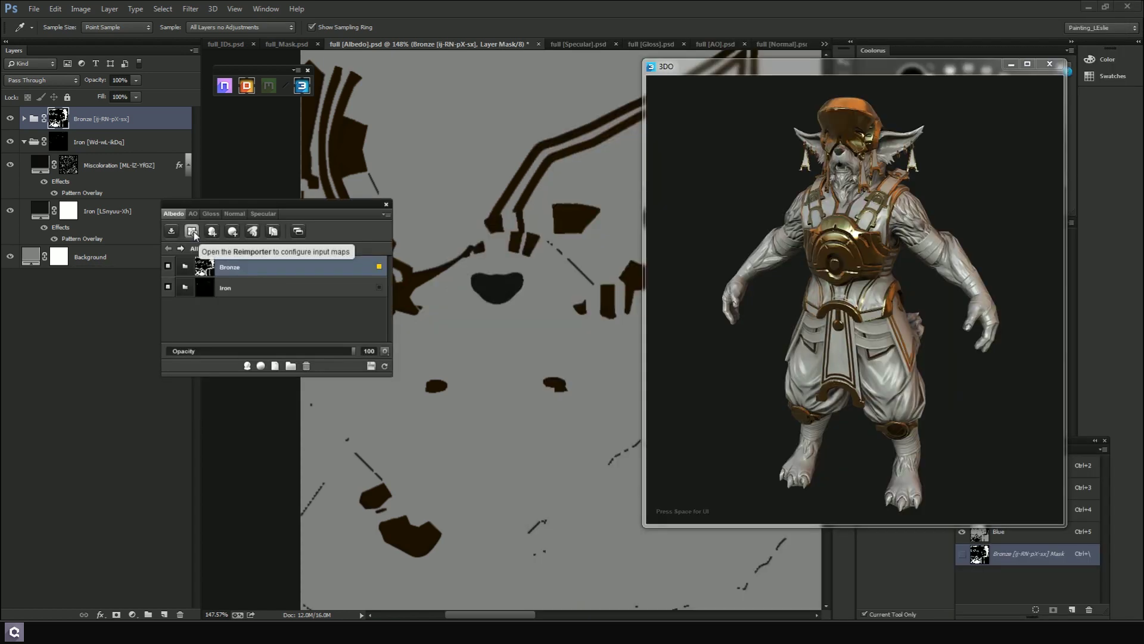
pyautogui.click(192, 231)
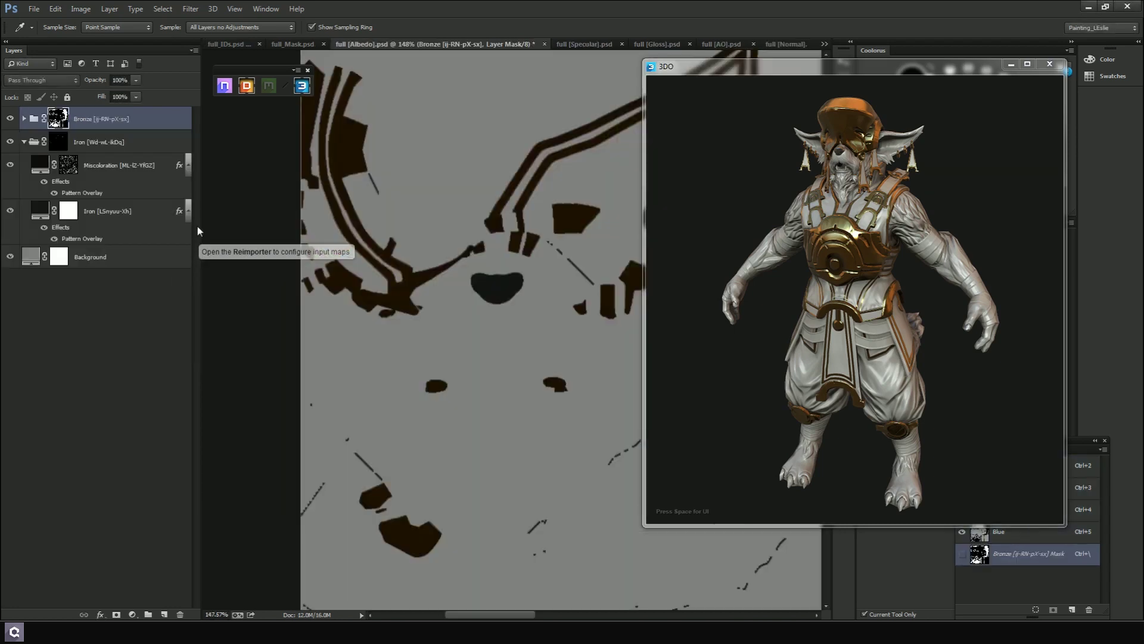
pyautogui.moveTo(222, 210); pyautogui.dragTo(265, 175)
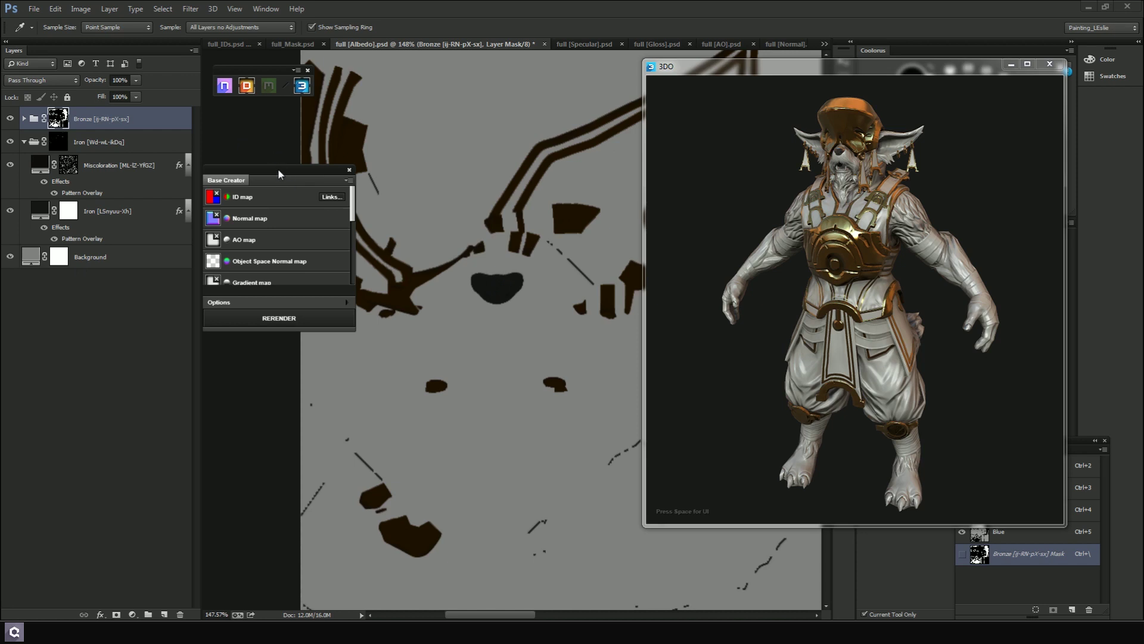
pyautogui.moveTo(278, 169); pyautogui.dragTo(269, 181)
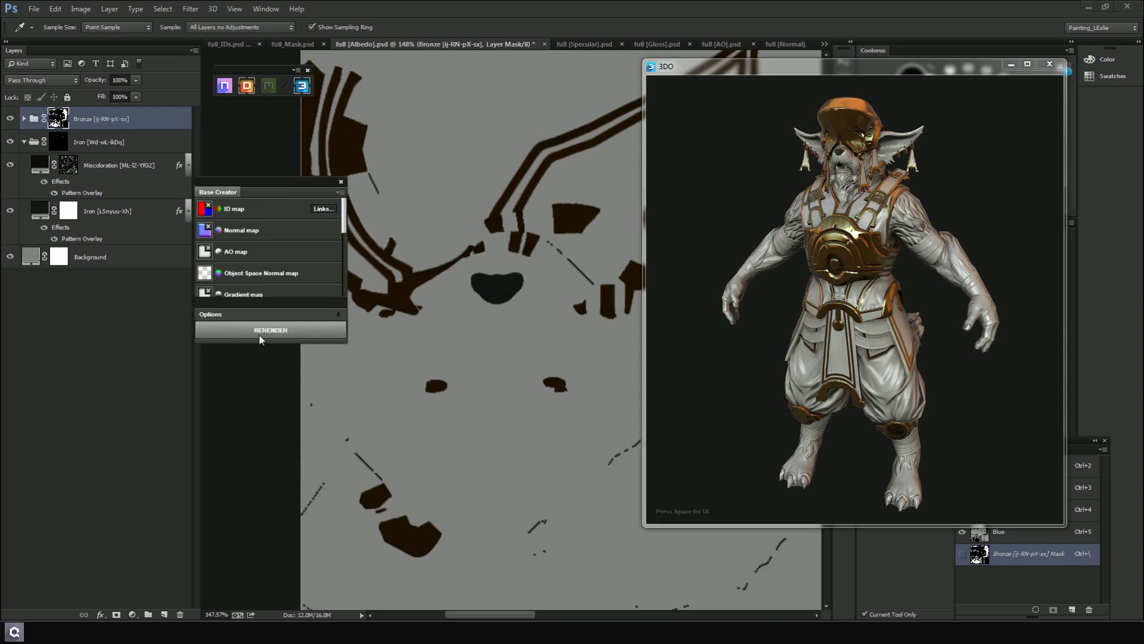
pyautogui.click(340, 181)
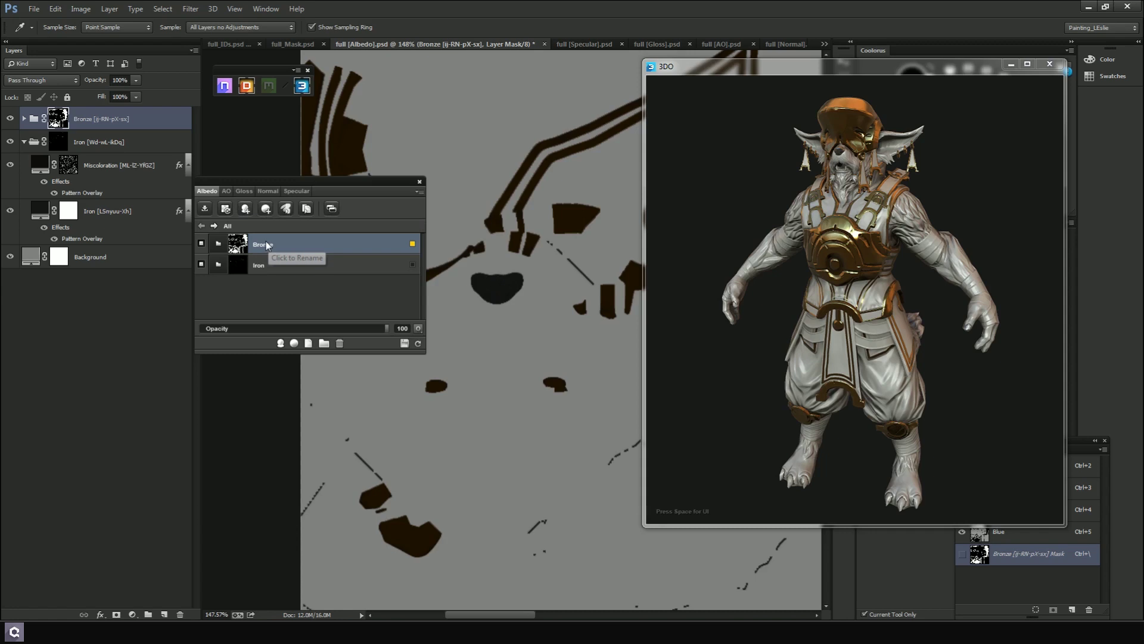
# Look inside the Bronze group, then begin saving it as a smart material, browsing Composite > Fabric
pyautogui.doubleClick(227, 245)
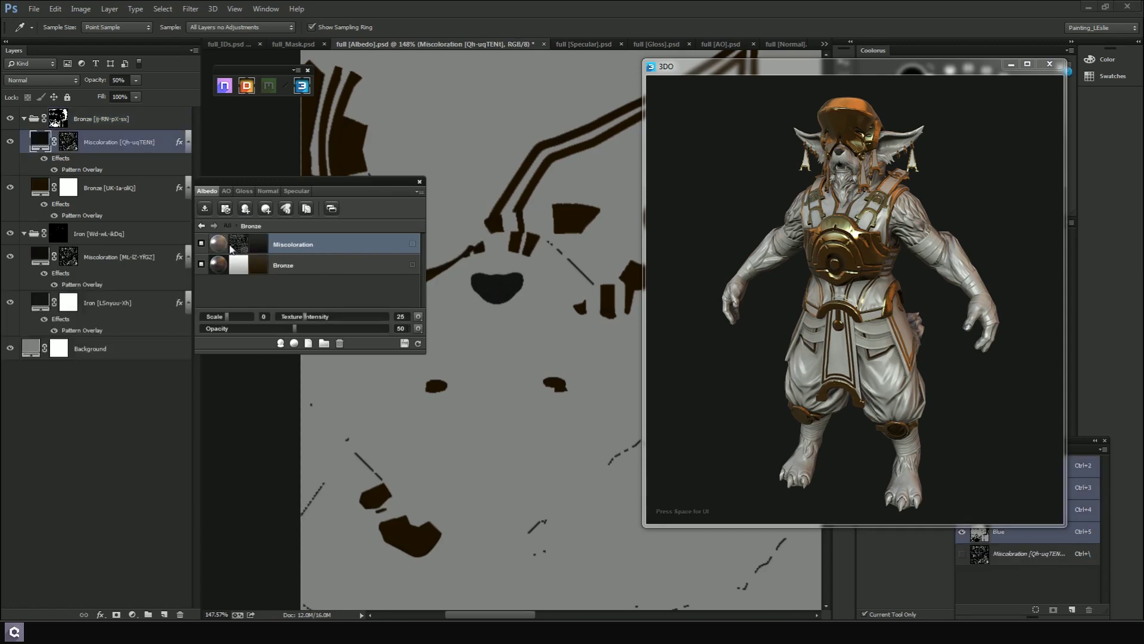
pyautogui.click(201, 226)
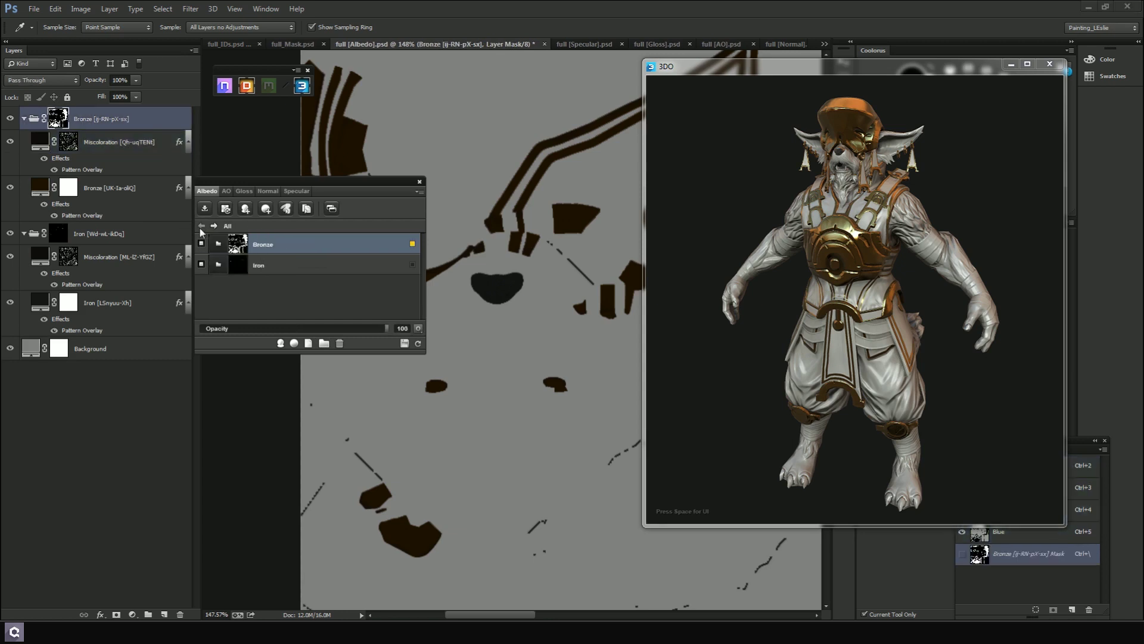
pyautogui.click(246, 209)
pyautogui.click(450, 177)
pyautogui.doubleClick(458, 178)
pyautogui.doubleClick(483, 188)
# Browse the Stylized > Metal presets, cancel the save, and open the smart material library
pyautogui.click(545, 121)
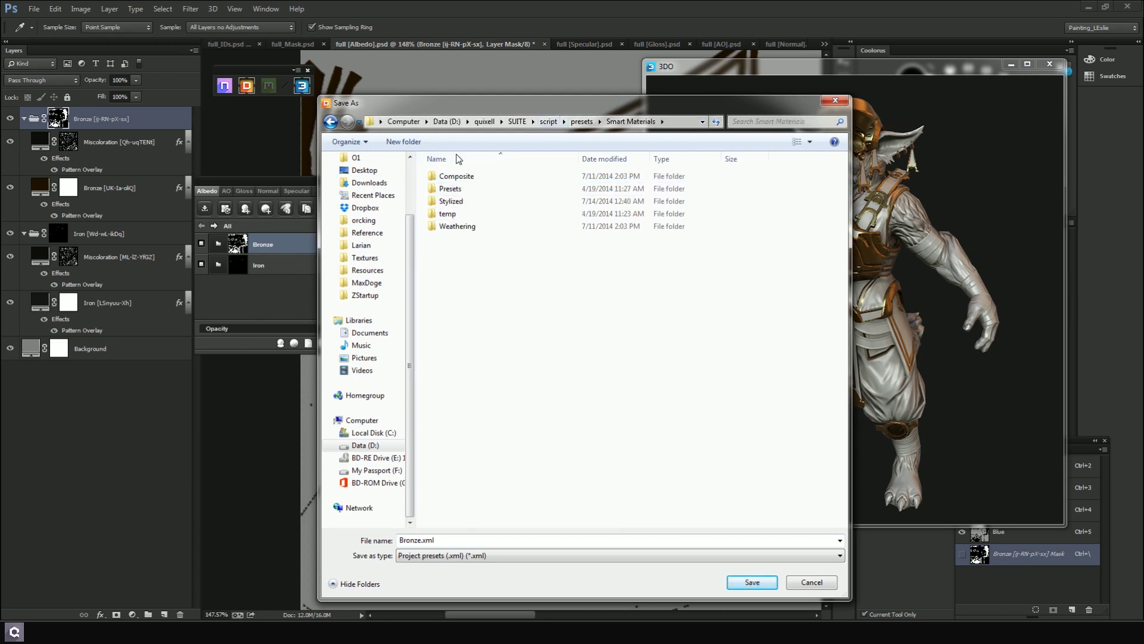
pyautogui.doubleClick(452, 202)
pyautogui.doubleClick(450, 203)
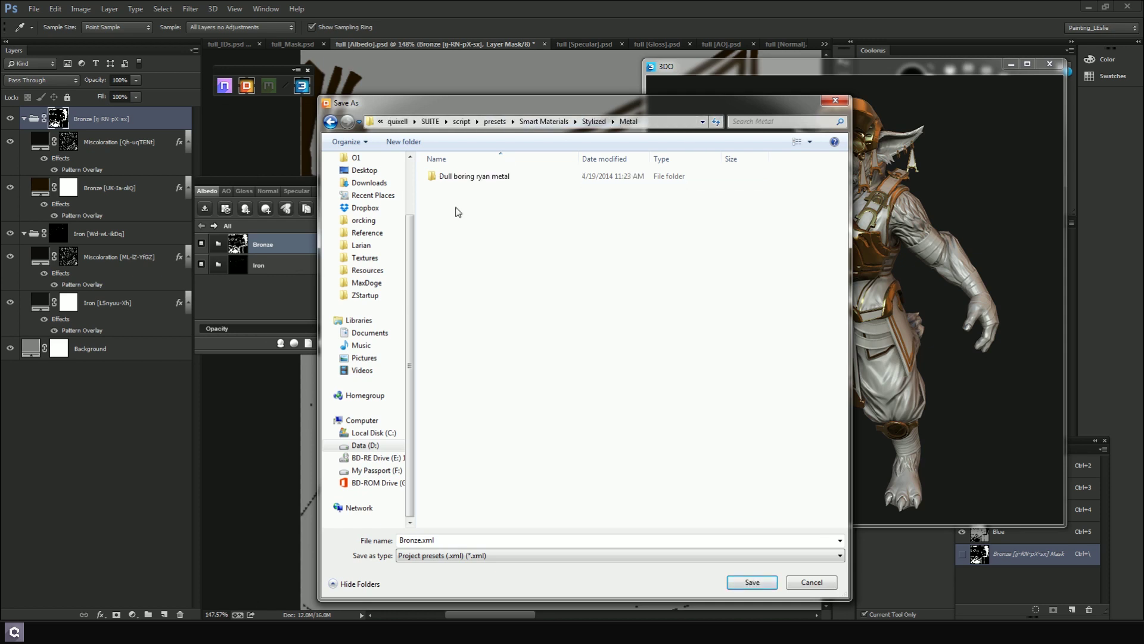
pyautogui.doubleClick(477, 178)
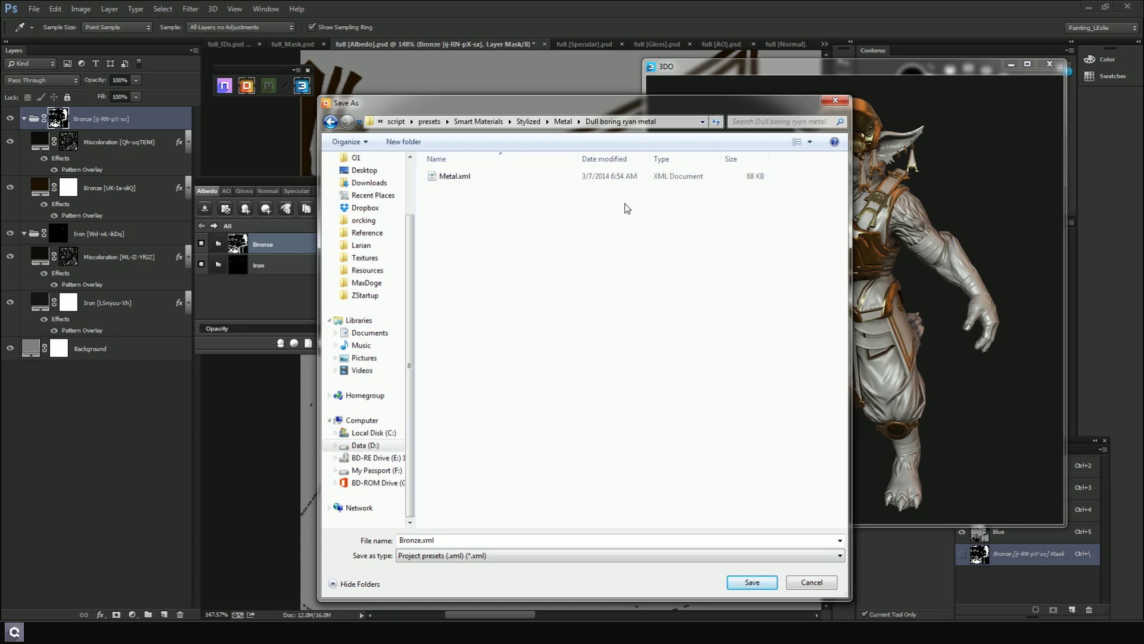
pyautogui.click(835, 100)
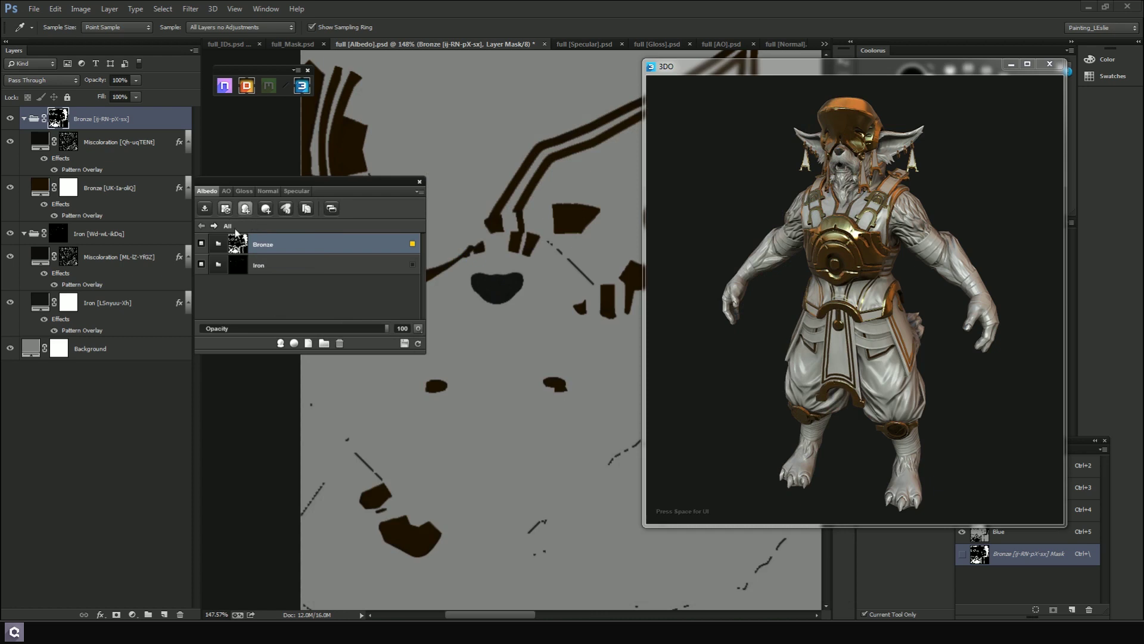
pyautogui.click(280, 344)
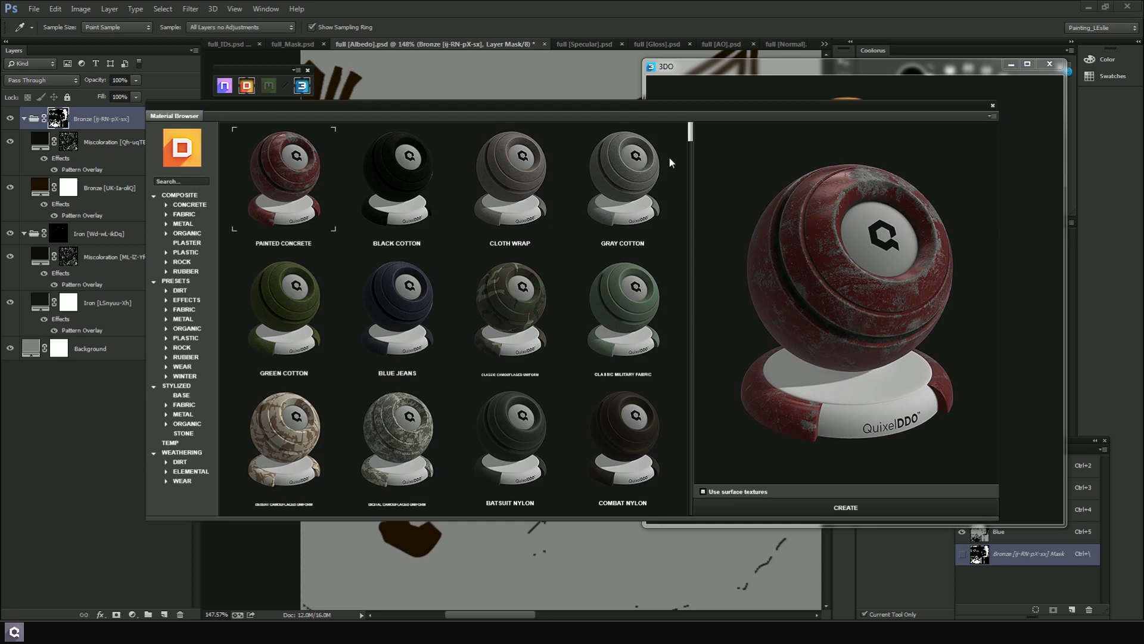
# Scroll through the Material Browser presets and close it without adding any
pyautogui.moveTo(694, 143)
pyautogui.mouseDown()
pyautogui.moveTo(705, 196)
pyautogui.moveTo(692, 375)
pyautogui.moveTo(695, 118)
pyautogui.mouseUp()
pyautogui.click(991, 107)
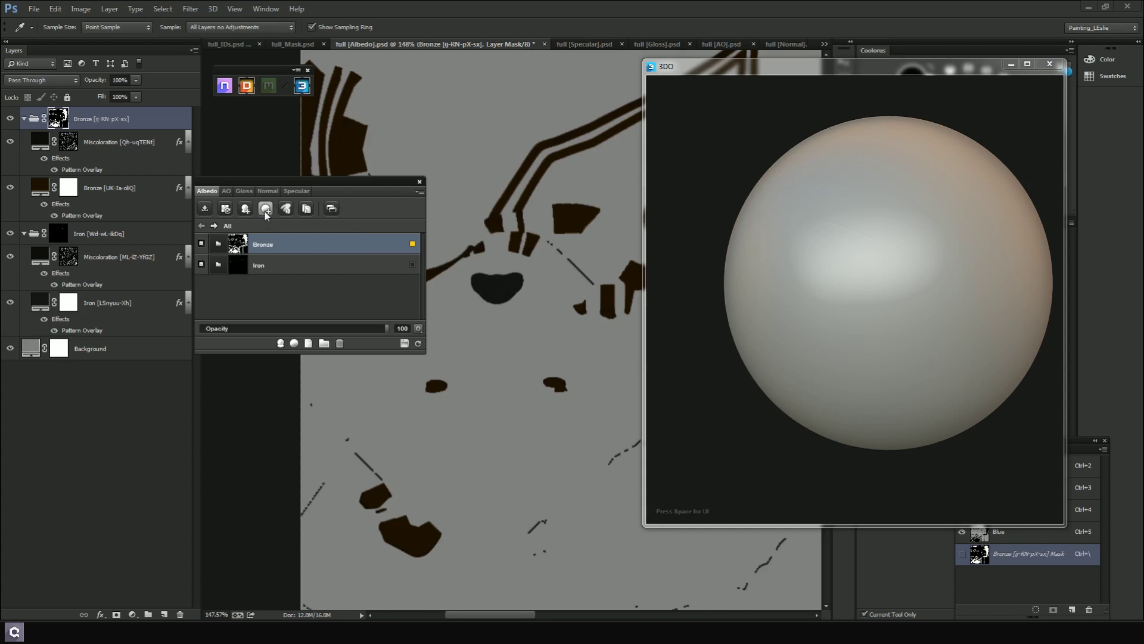
# Start a custom material using D:\quixell\textures\Leather_DM.tga as its albedo map
pyautogui.click(265, 210)
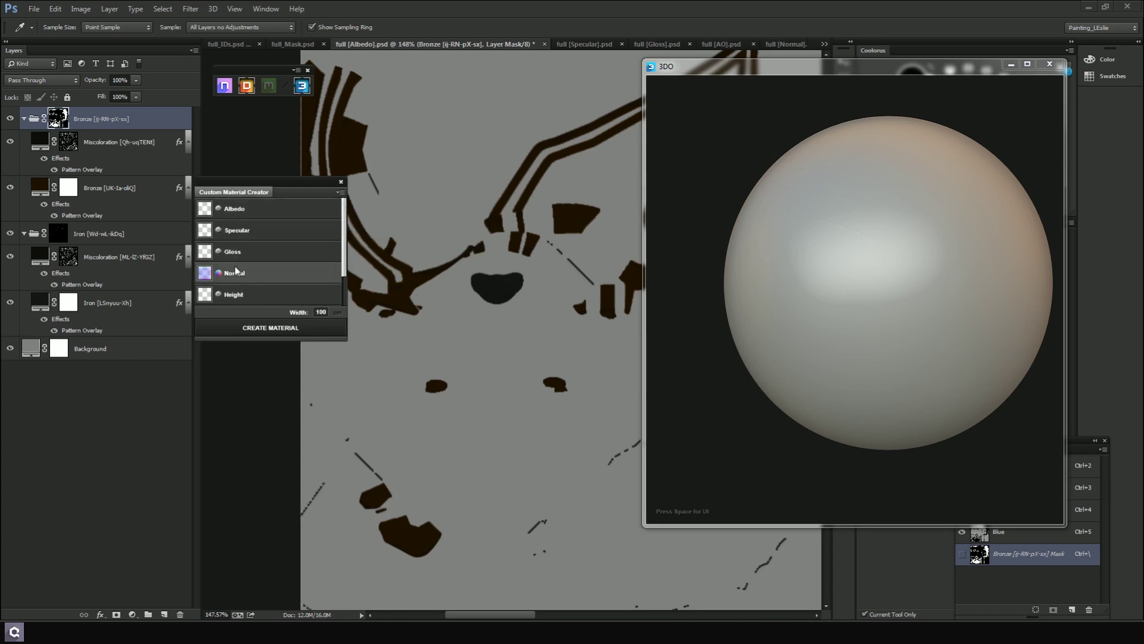
pyautogui.moveTo(343, 220); pyautogui.dragTo(343, 225)
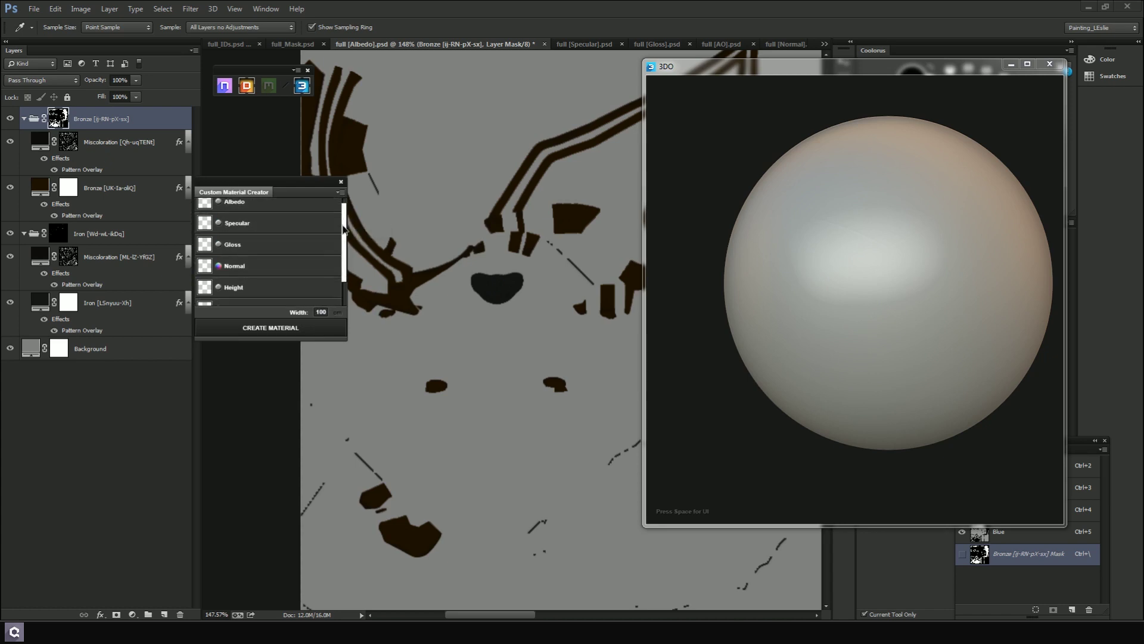
pyautogui.scroll(1, 344, 230)
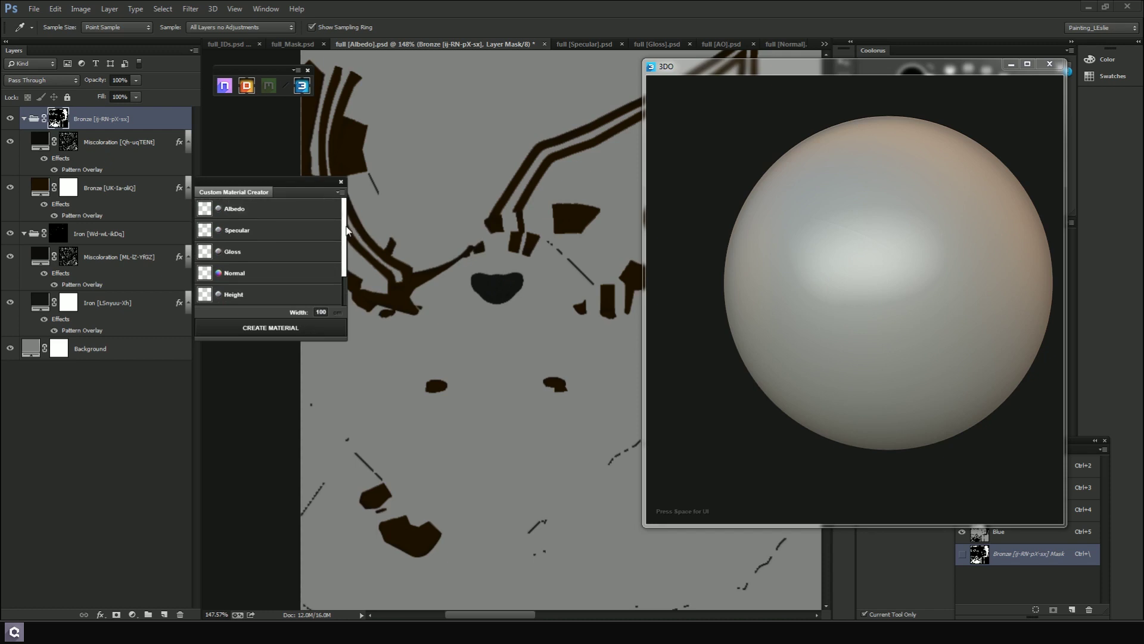
pyautogui.click(257, 212)
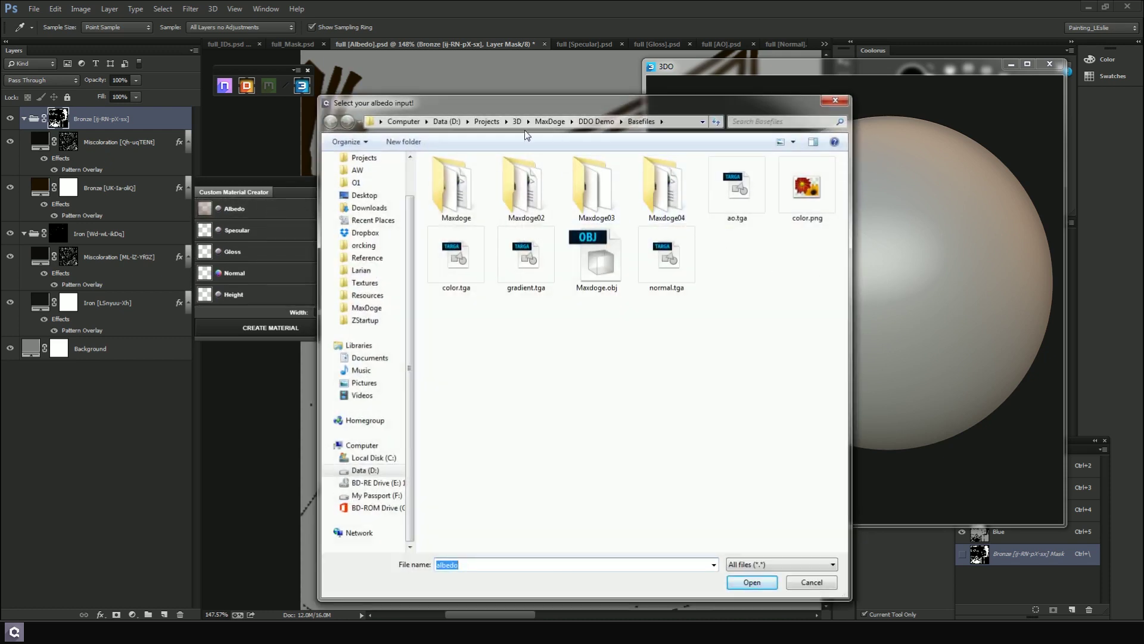
pyautogui.click(365, 470)
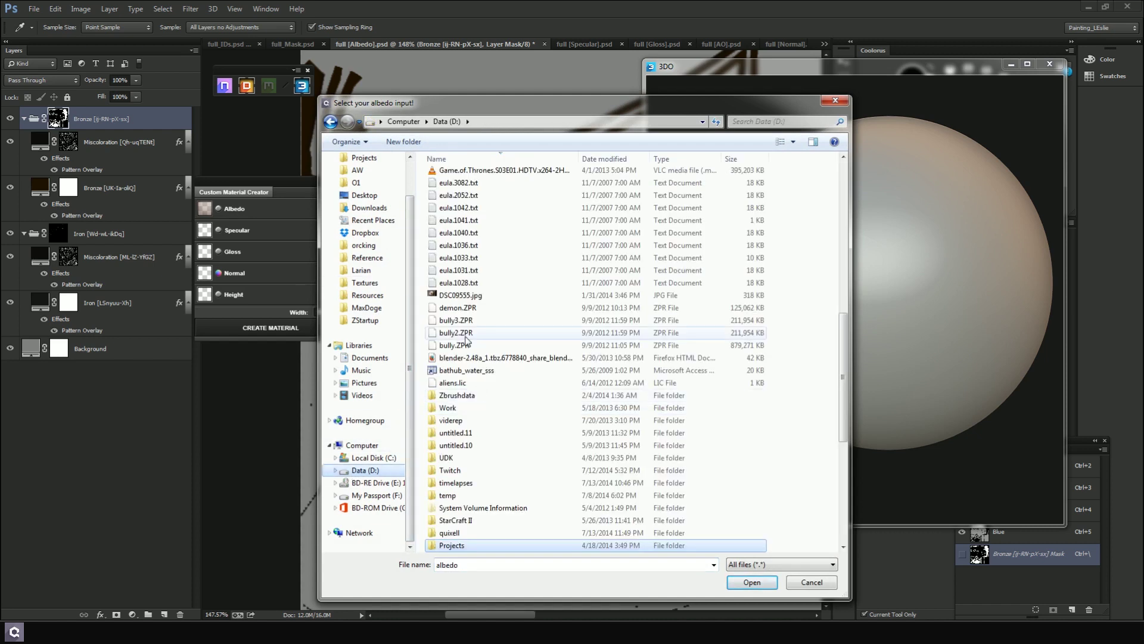
pyautogui.click(467, 370)
pyautogui.doubleClick(450, 533)
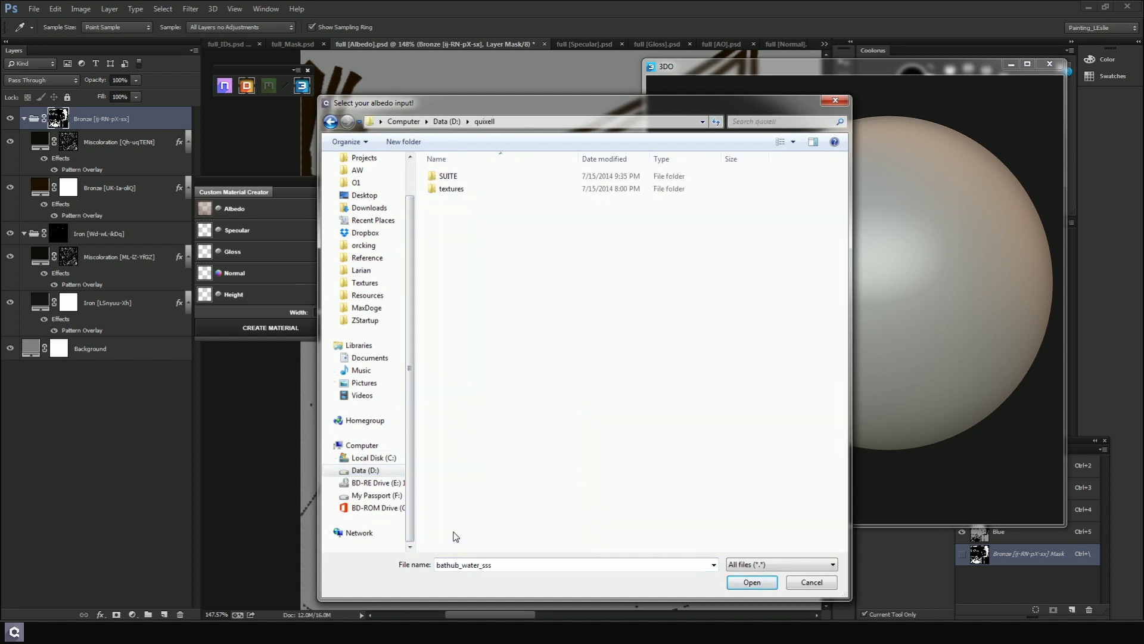
pyautogui.doubleClick(451, 189)
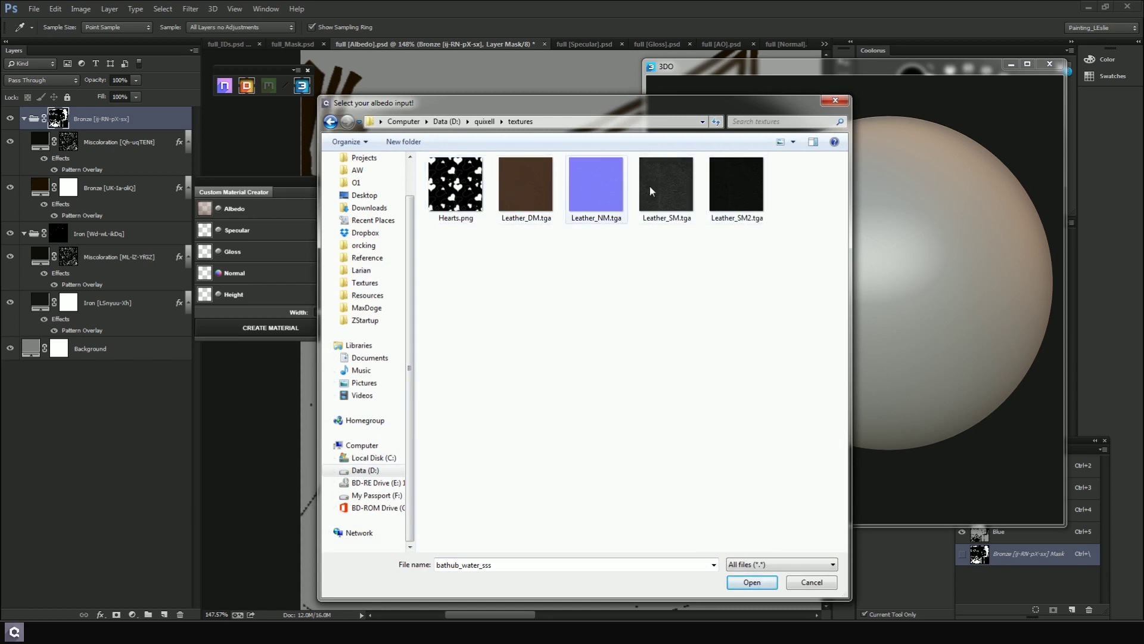
pyautogui.doubleClick(535, 175)
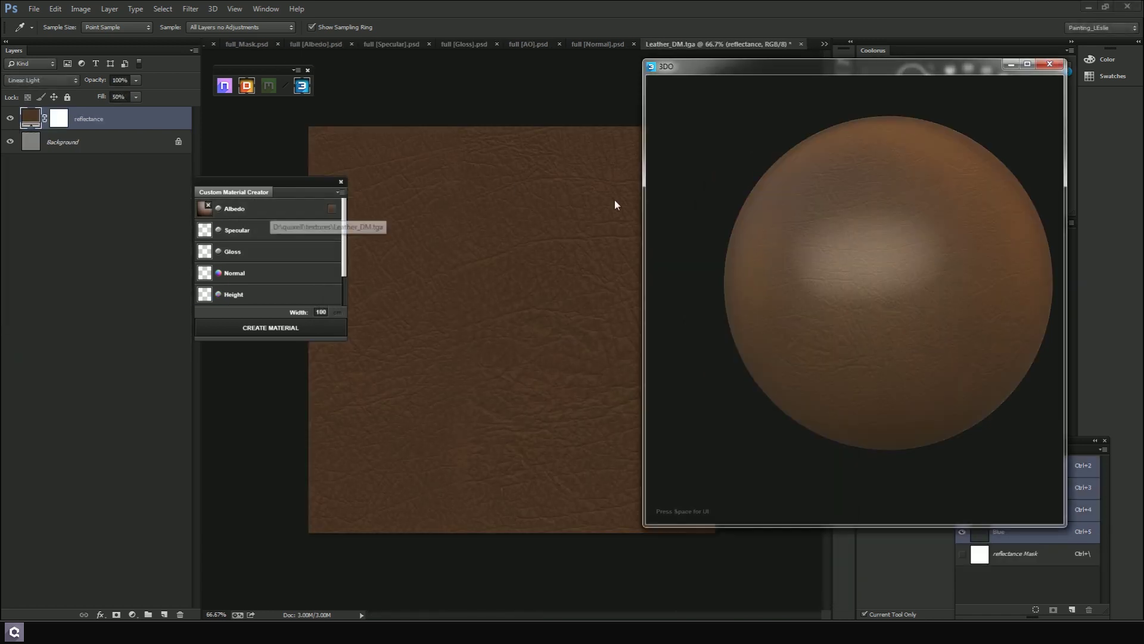
# Load Leather_SM2.tga as the specular map and Leather_SM.tga as the gloss map
pyautogui.moveTo(755, 63)
pyautogui.mouseDown()
pyautogui.moveTo(727, 71)
pyautogui.moveTo(760, 69)
pyautogui.mouseUp()
pyautogui.moveTo(827, 178); pyautogui.dragTo(866, 218)
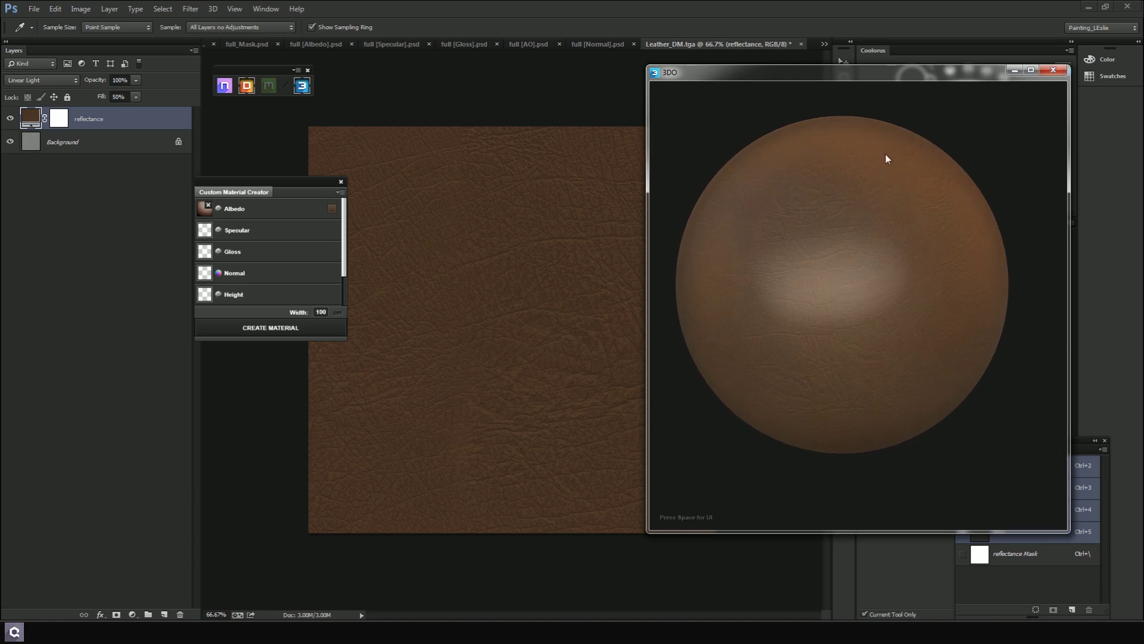
pyautogui.click(239, 226)
pyautogui.doubleClick(741, 177)
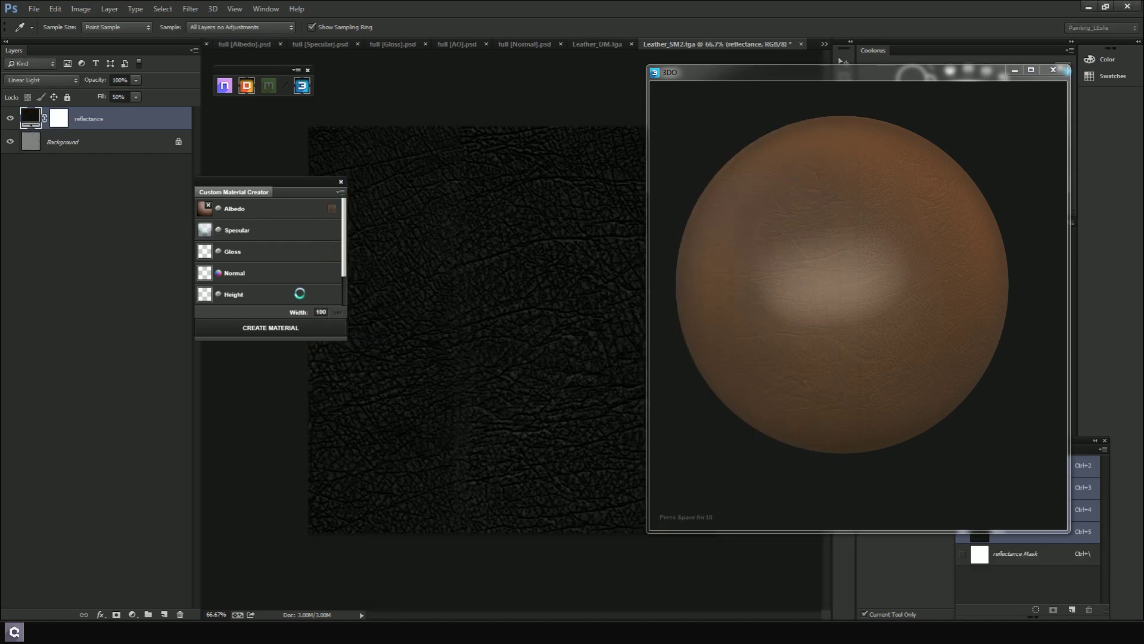
pyautogui.click(274, 250)
pyautogui.doubleClick(683, 193)
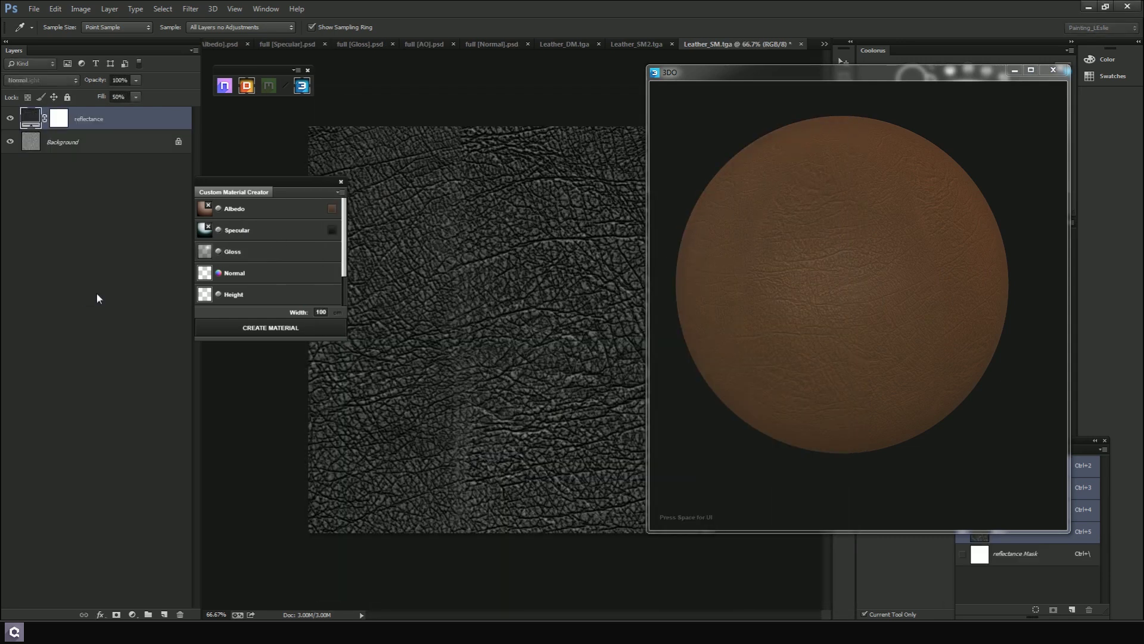
# Load Leather_NM.tga as the normal map and relight the sphere to check the leather grain
pyautogui.click(250, 274)
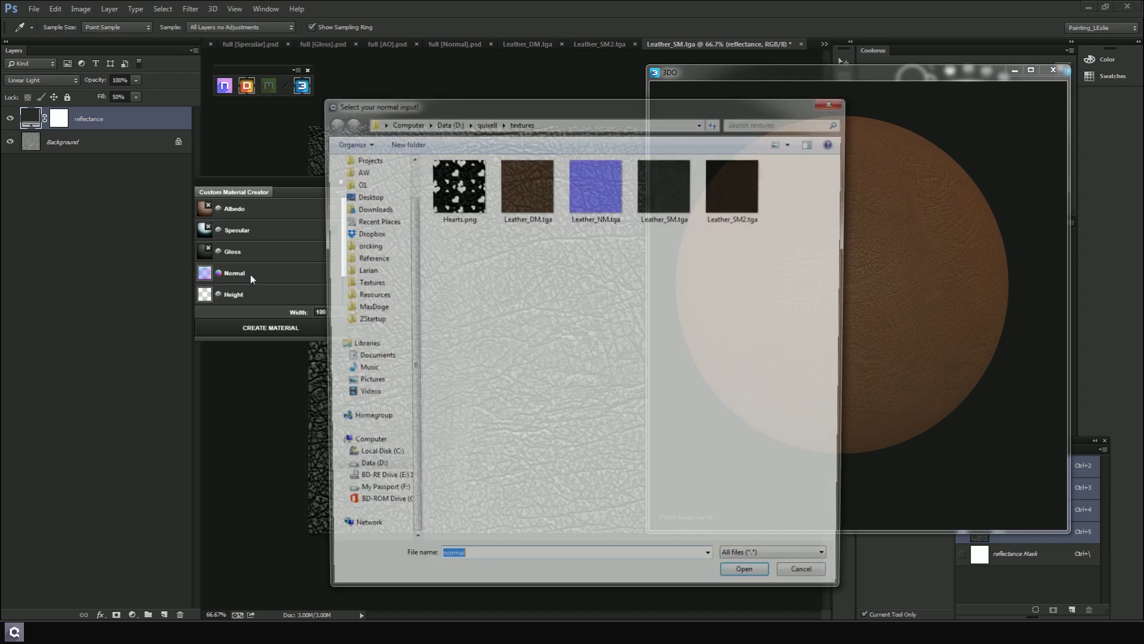
pyautogui.doubleClick(590, 206)
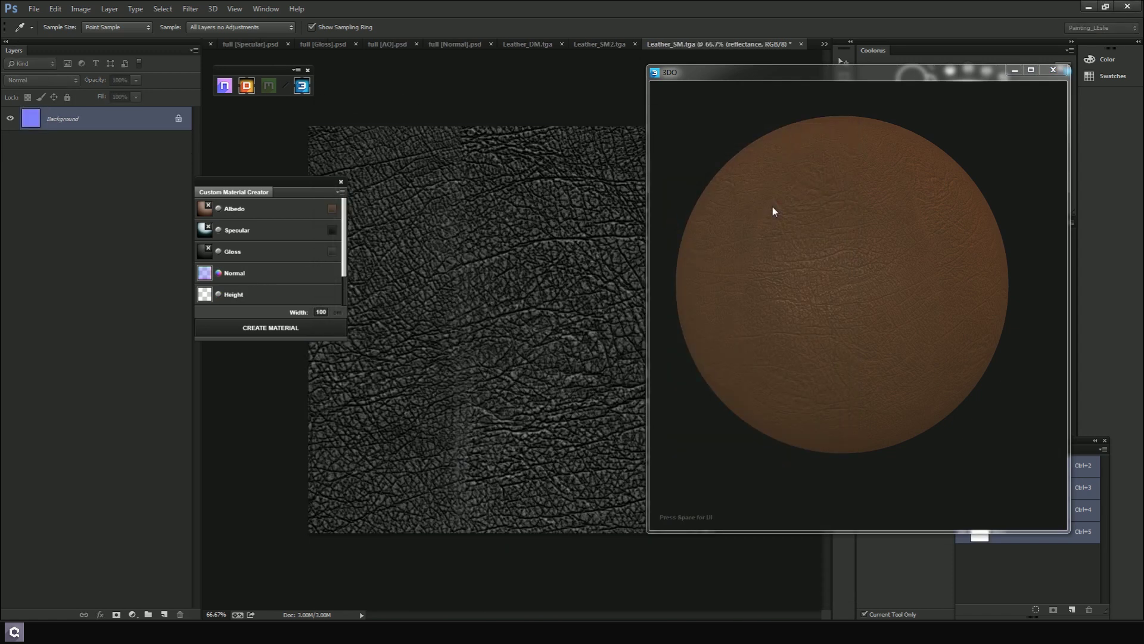
pyautogui.moveTo(1028, 274); pyautogui.dragTo(812, 337)
pyautogui.moveTo(345, 257)
pyautogui.mouseDown()
pyautogui.moveTo(348, 293)
pyautogui.moveTo(348, 264)
pyautogui.mouseUp()
pyautogui.scroll(-2, 350, 268)
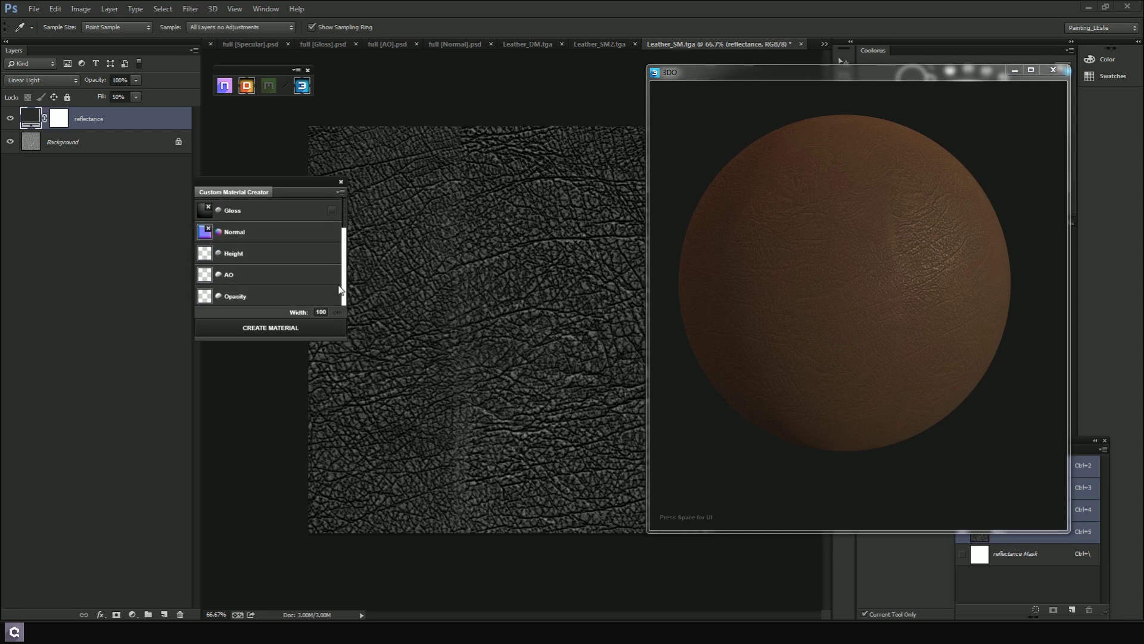
# Save the material as Custom > Fabric > Leather > Leather.xml, confirming replacement of the old file
pyautogui.click(256, 333)
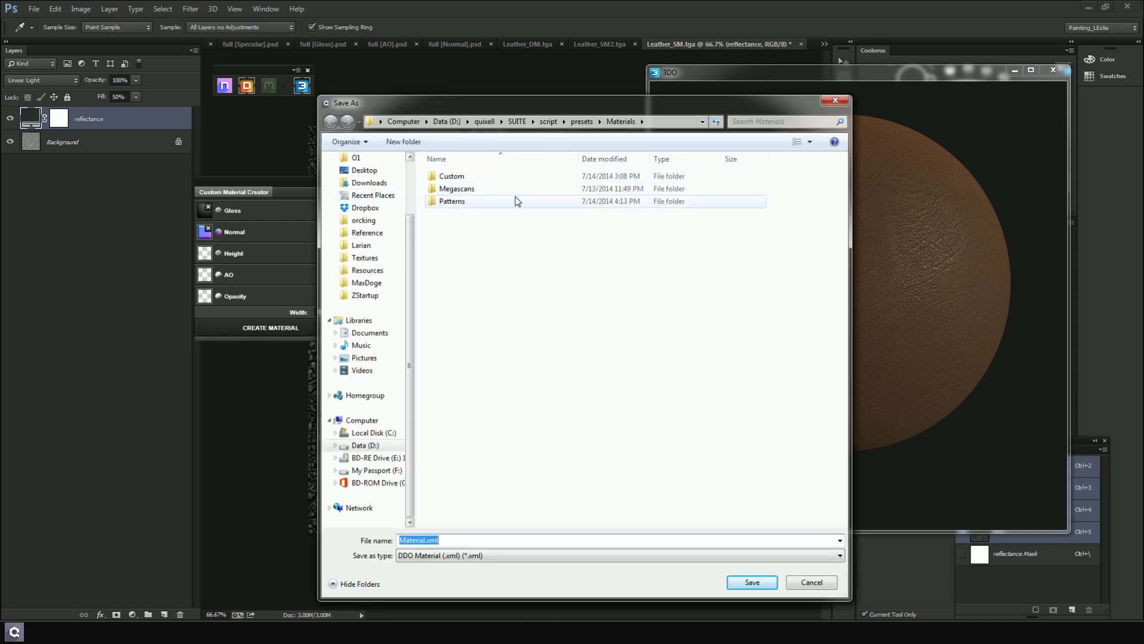
pyautogui.doubleClick(457, 179)
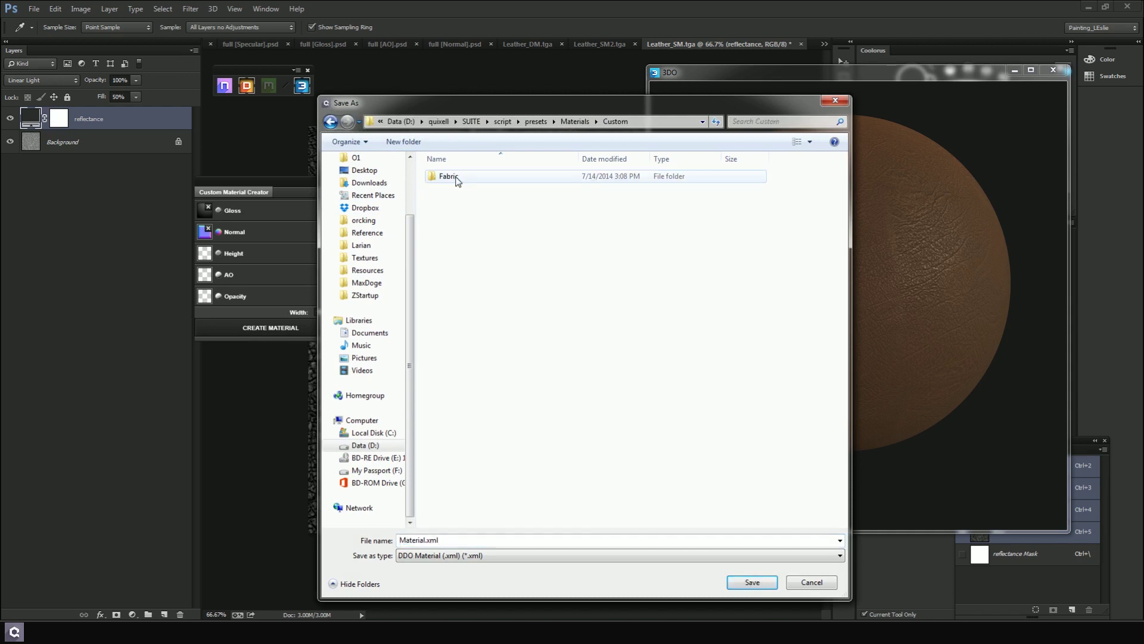
pyautogui.doubleClick(458, 179)
pyautogui.doubleClick(452, 179)
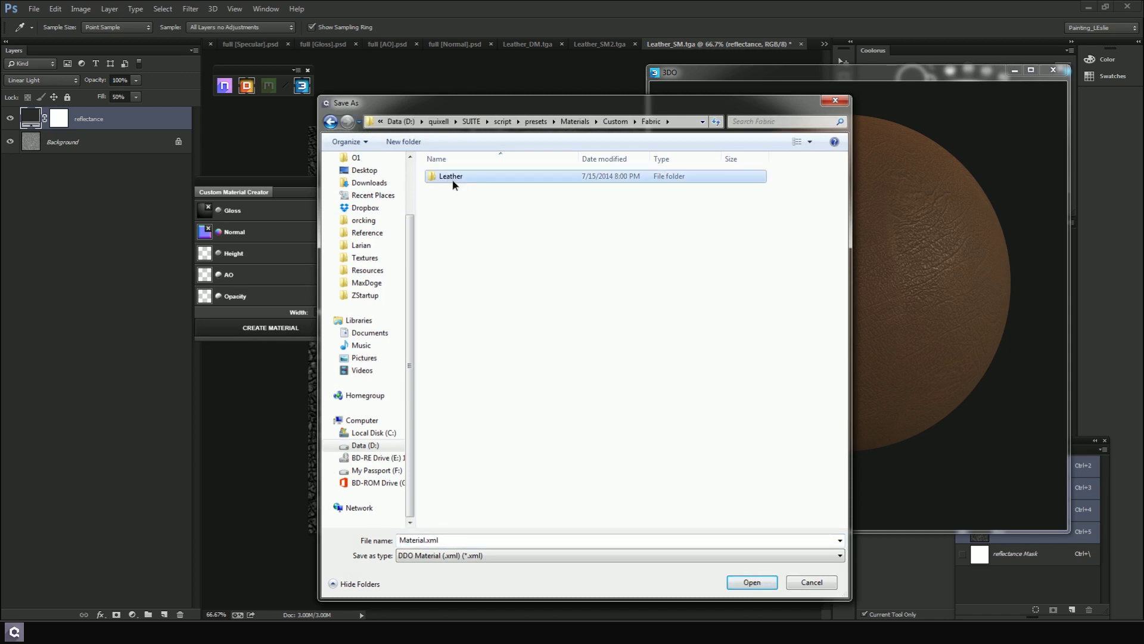
pyautogui.click(464, 179)
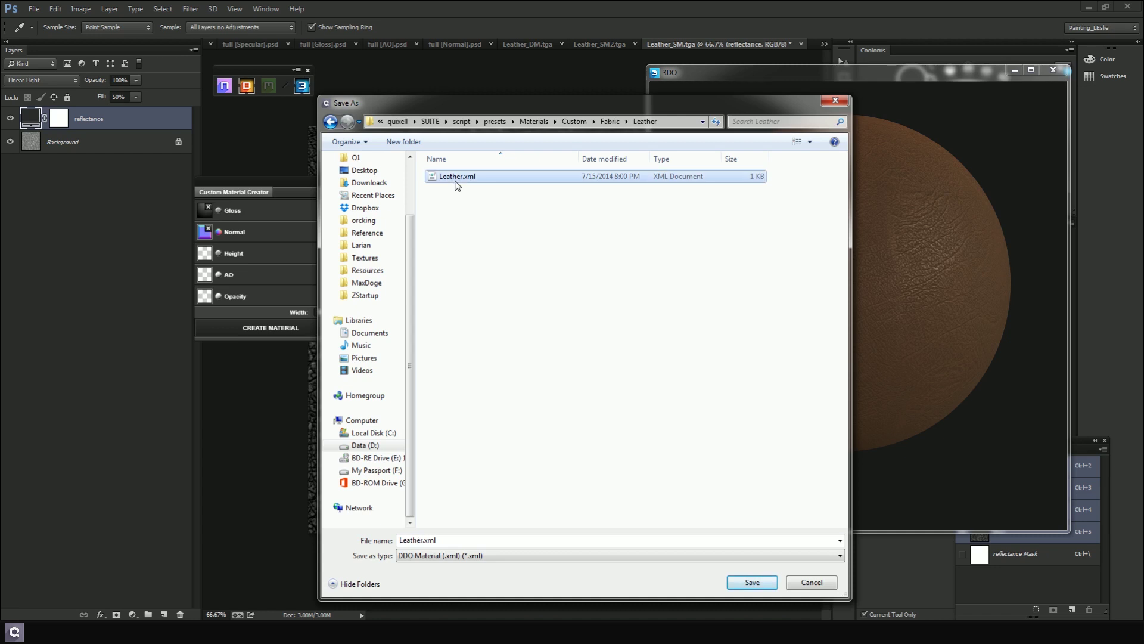
pyautogui.doubleClick(464, 177)
pyautogui.moveTo(617, 280); pyautogui.dragTo(584, 230)
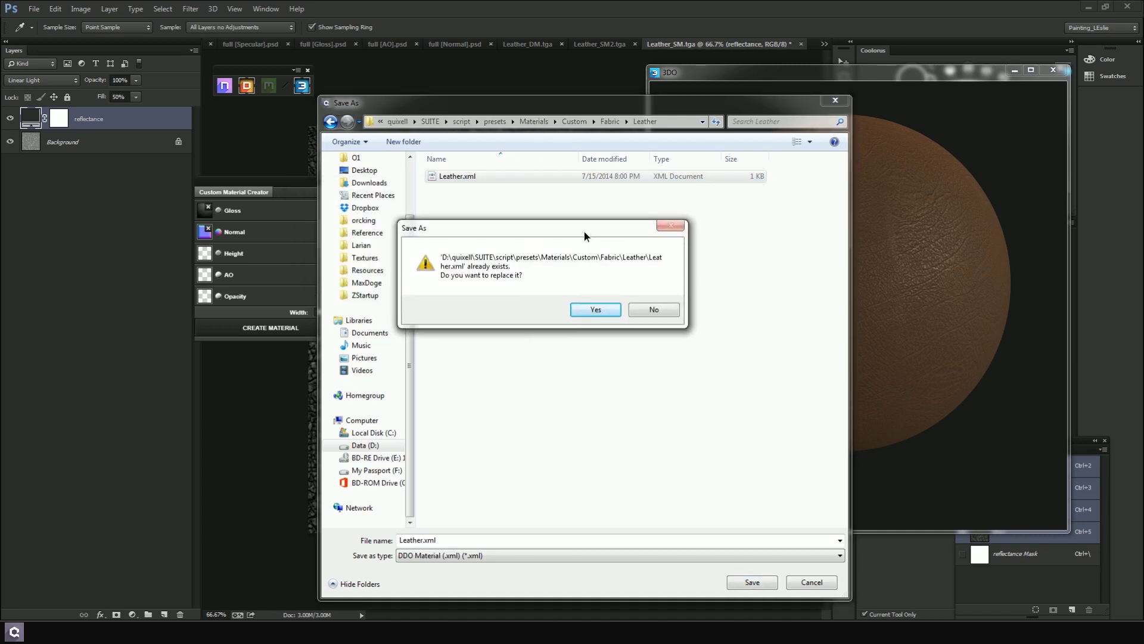
pyautogui.click(592, 309)
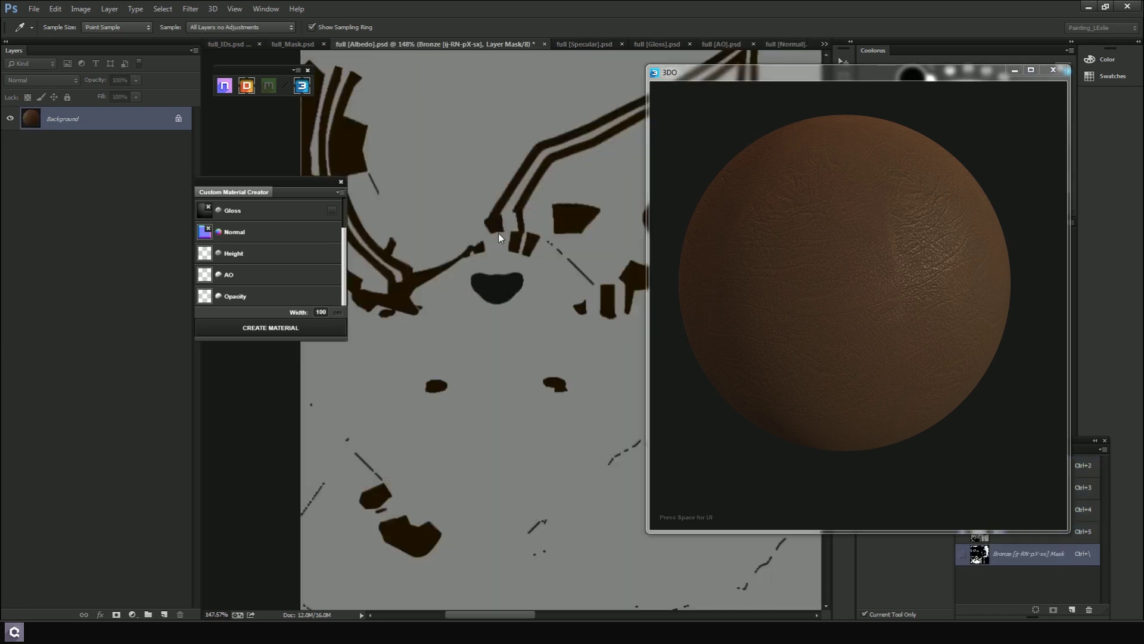
# Dismiss the material-created message, turn the fox to a frontal view, and open the Material Browser
pyautogui.click(581, 331)
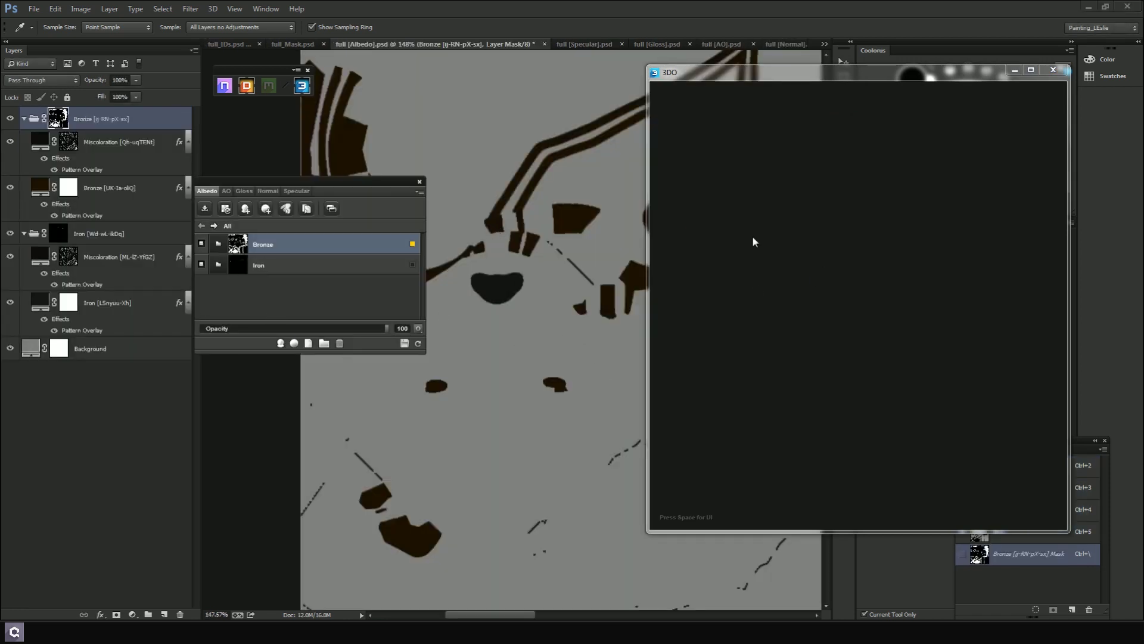
pyautogui.click(713, 76)
pyautogui.moveTo(830, 242)
pyautogui.mouseDown()
pyautogui.moveTo(759, 383)
pyautogui.moveTo(766, 319)
pyautogui.moveTo(872, 232)
pyautogui.moveTo(819, 253)
pyautogui.mouseUp()
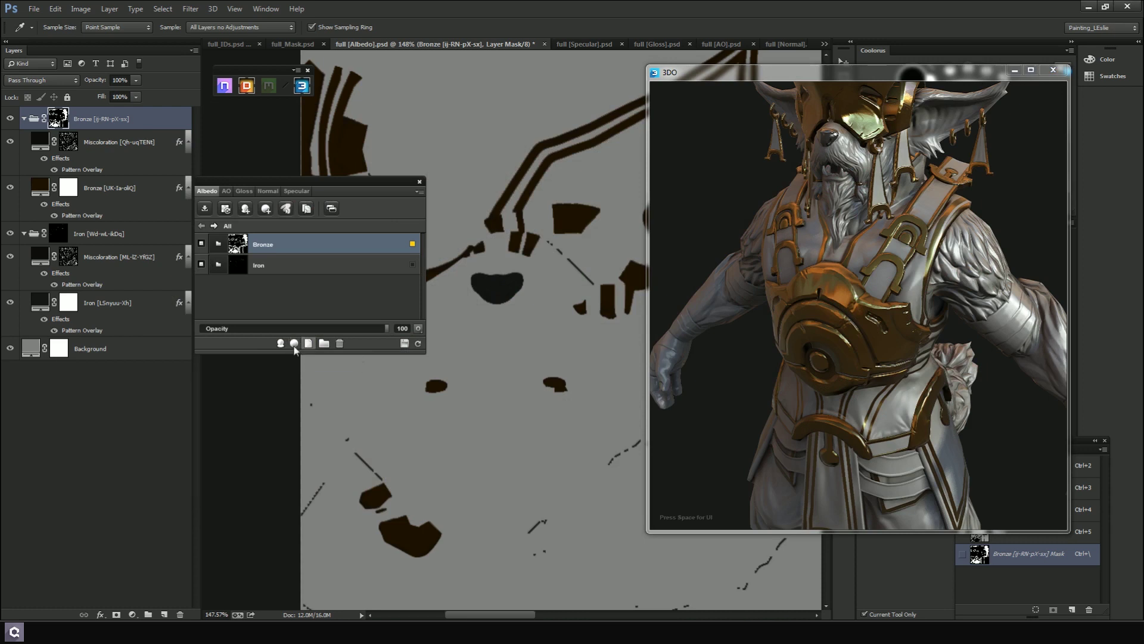
pyautogui.click(295, 343)
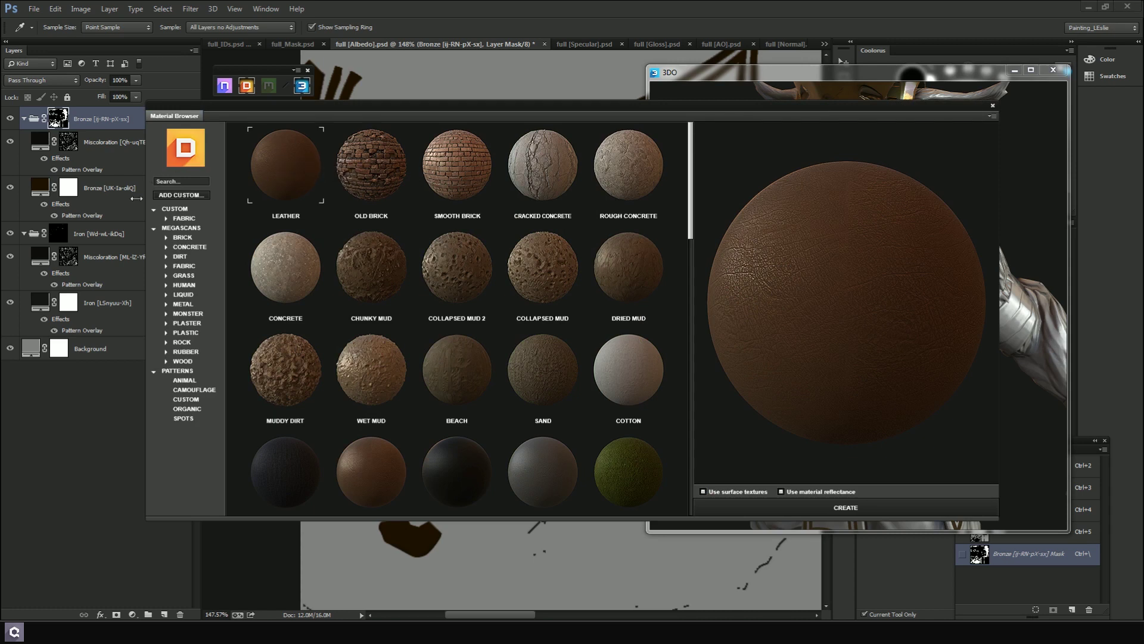
# Choose the Leather material under Custom > Fabric and create it as a new group above Bronze
pyautogui.click(176, 209)
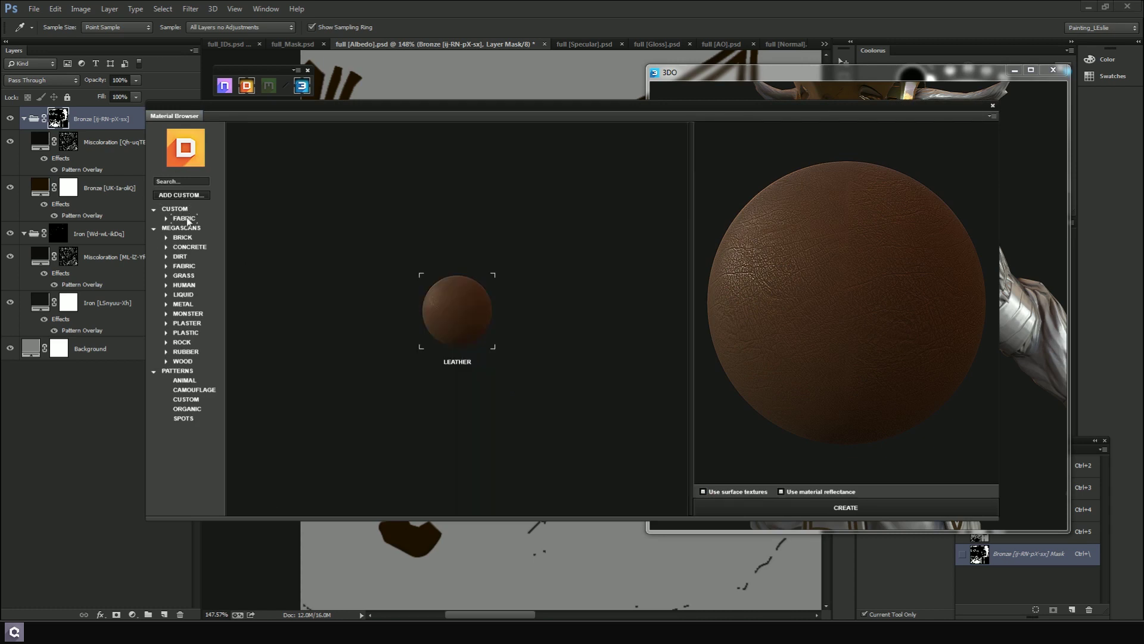
pyautogui.click(166, 218)
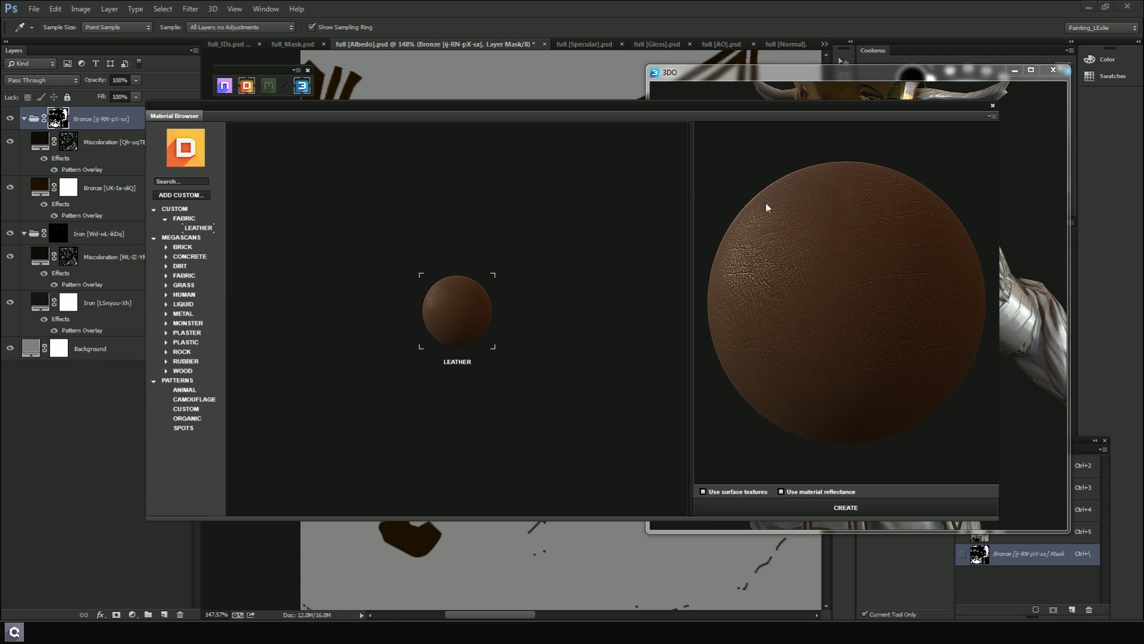
pyautogui.click(845, 508)
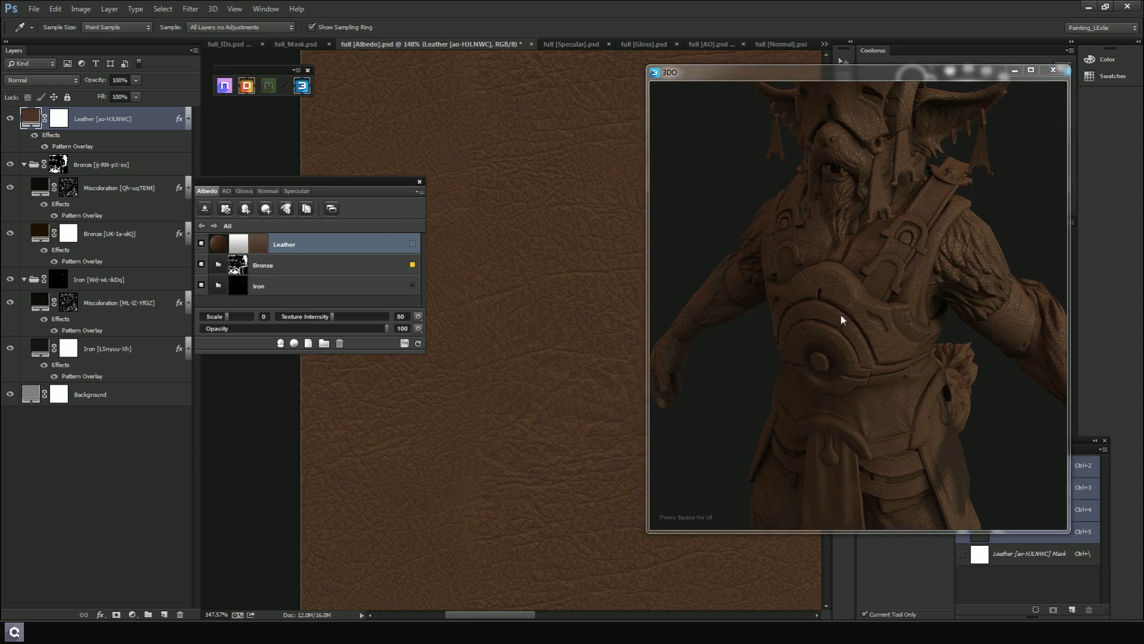
# Orbit and zoom the 3DO preview to inspect the leather from several sides
pyautogui.moveTo(743, 210); pyautogui.dragTo(815, 281)
pyautogui.moveTo(904, 163); pyautogui.dragTo(957, 241)
pyautogui.scroll(5, 940, 282)
pyautogui.moveTo(938, 283); pyautogui.dragTo(975, 259)
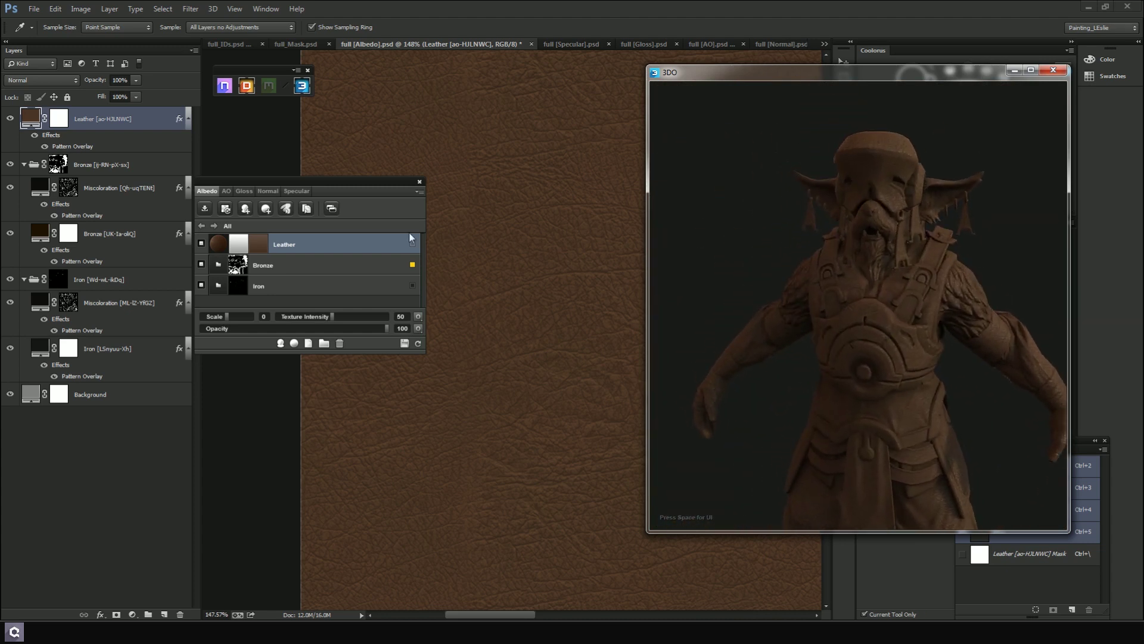
# Restrict Leather to the dark-red Undefined ID and check the straps in 3DO
pyautogui.click(412, 262)
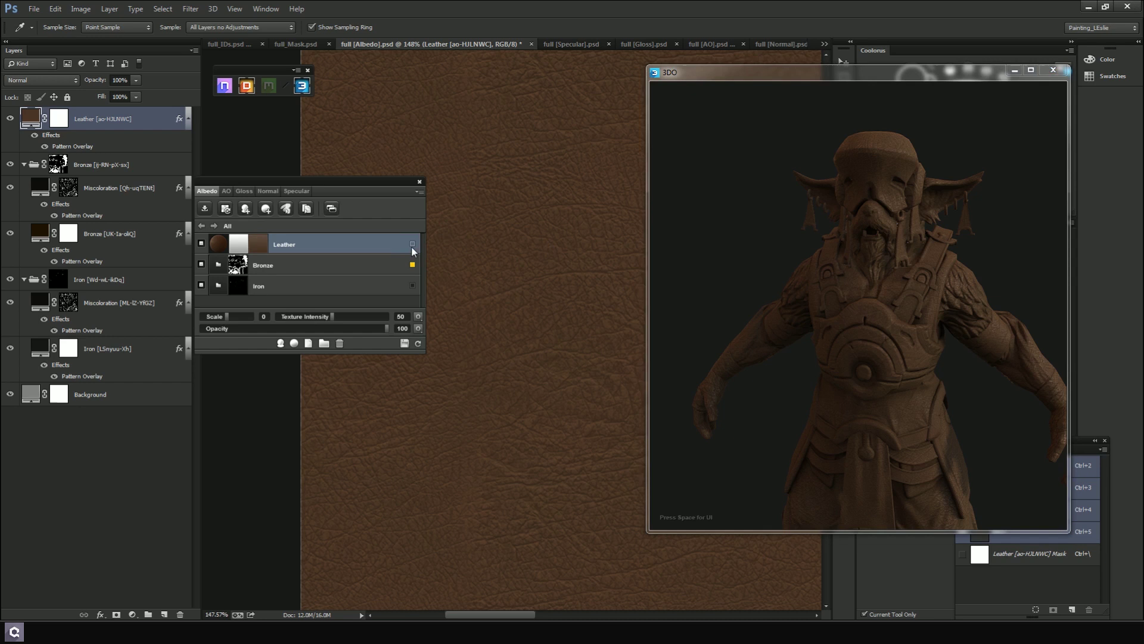
pyautogui.click(412, 245)
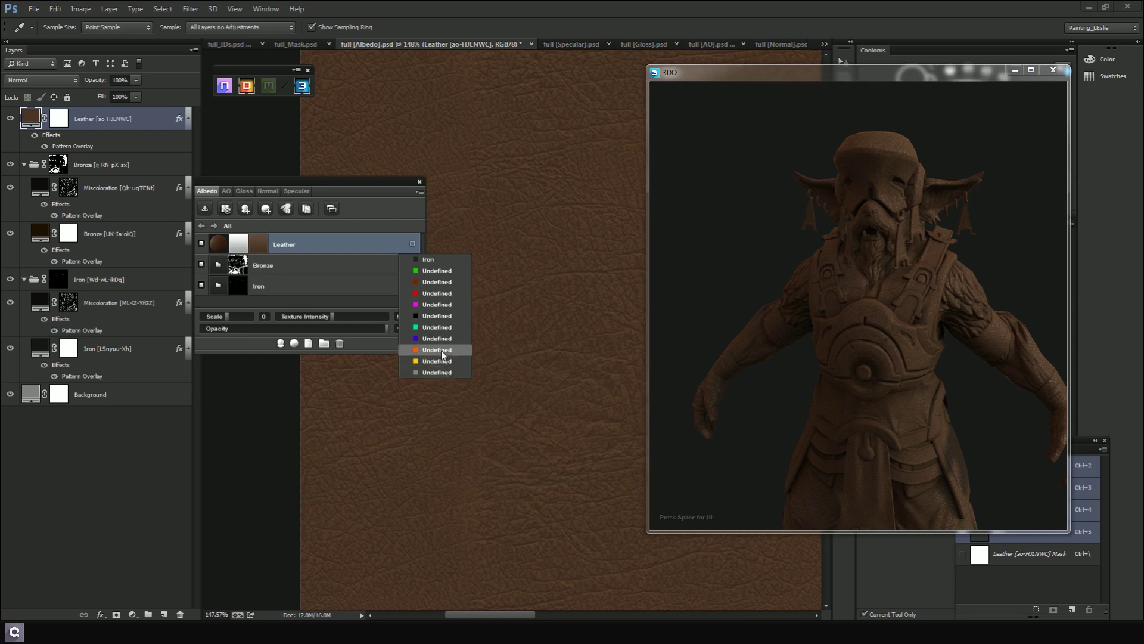
pyautogui.click(427, 284)
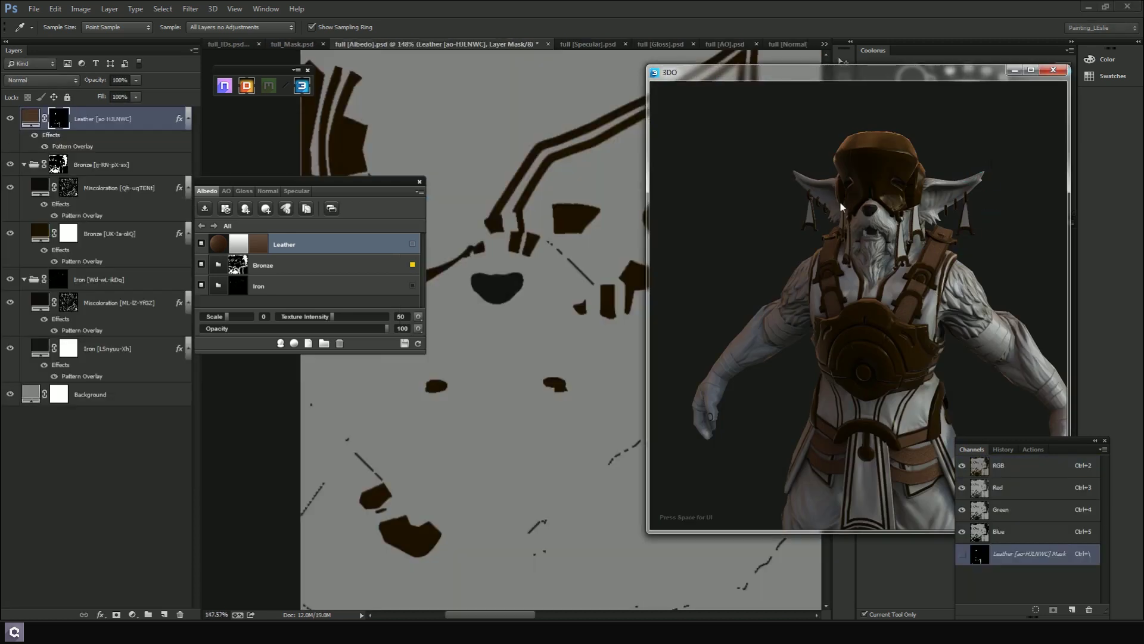
pyautogui.click(979, 249)
pyautogui.moveTo(1013, 218); pyautogui.dragTo(970, 233)
pyautogui.scroll(5, 977, 302)
pyautogui.moveTo(973, 342); pyautogui.dragTo(982, 315)
# Open the Leather layer's mask in the Dynamask Editor and move the editor aside
pyautogui.click(238, 249)
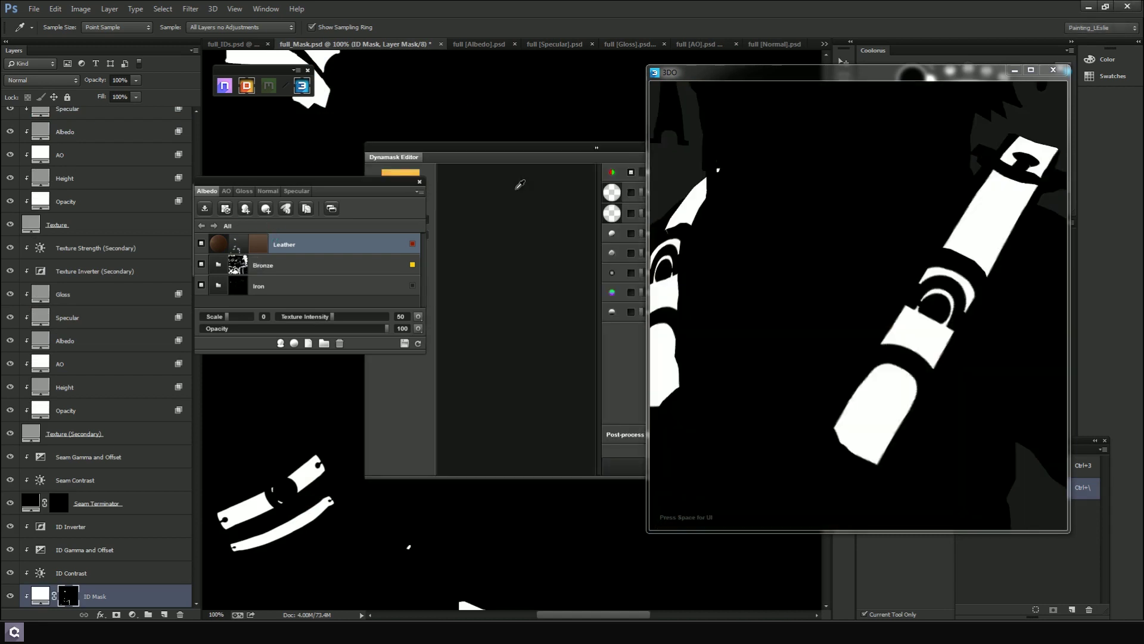
pyautogui.moveTo(566, 152); pyautogui.dragTo(399, 154)
pyautogui.moveTo(820, 209); pyautogui.dragTo(808, 321)
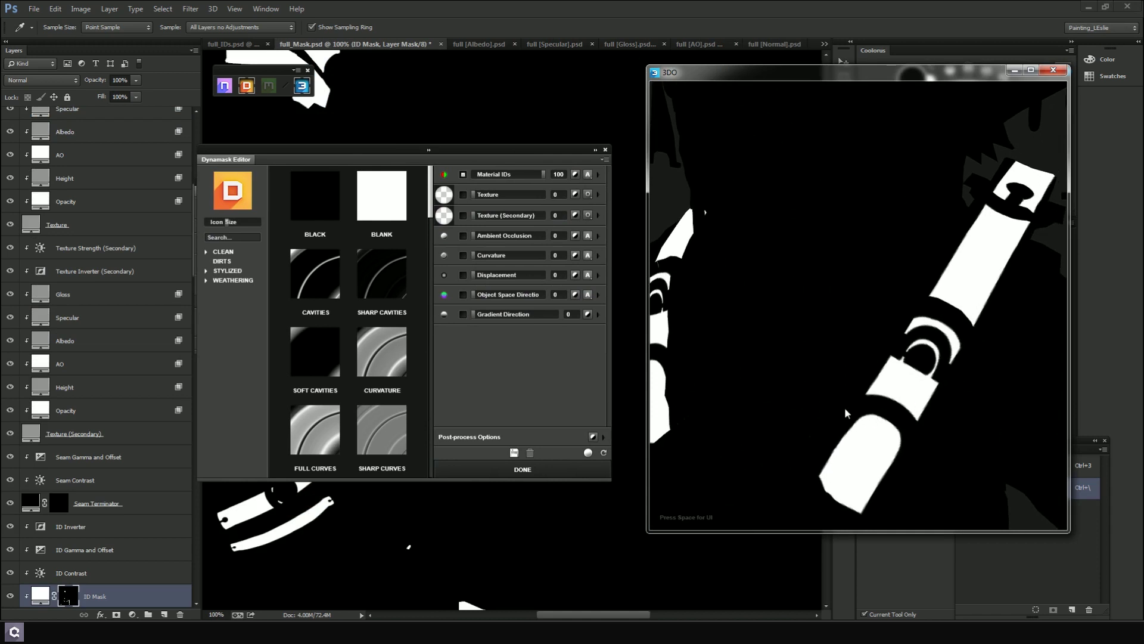
# Expand Material IDs and open the Mask ID Editor via Links..., repositioning it
pyautogui.click(599, 176)
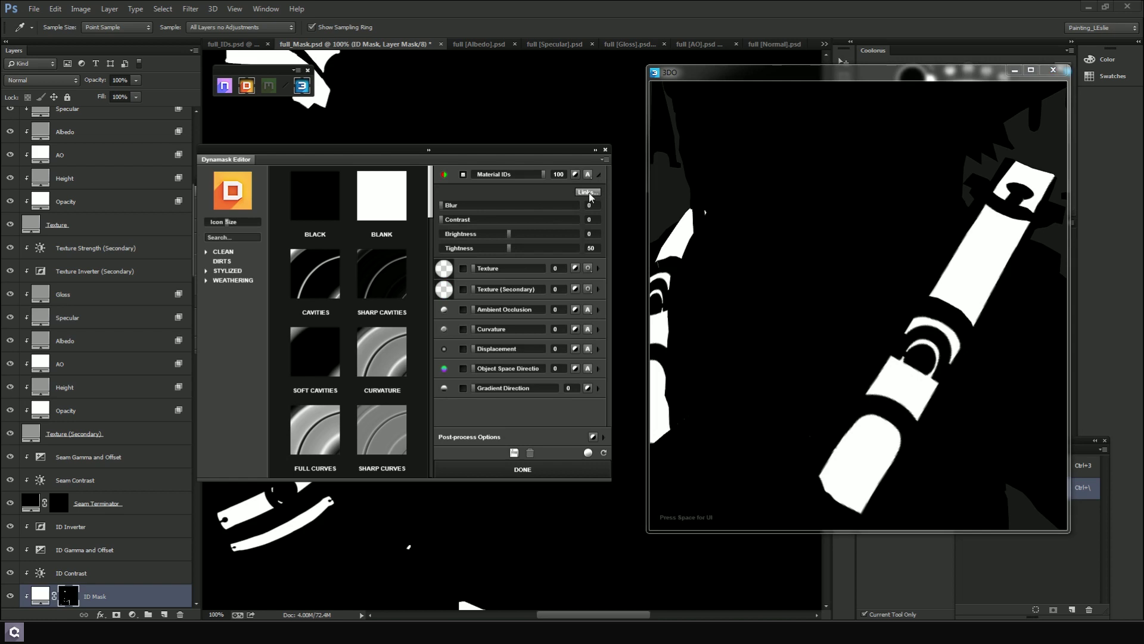
pyautogui.click(589, 195)
pyautogui.moveTo(549, 213); pyautogui.dragTo(603, 191)
pyautogui.scroll(2, 602, 253)
pyautogui.scroll(-1, 591, 277)
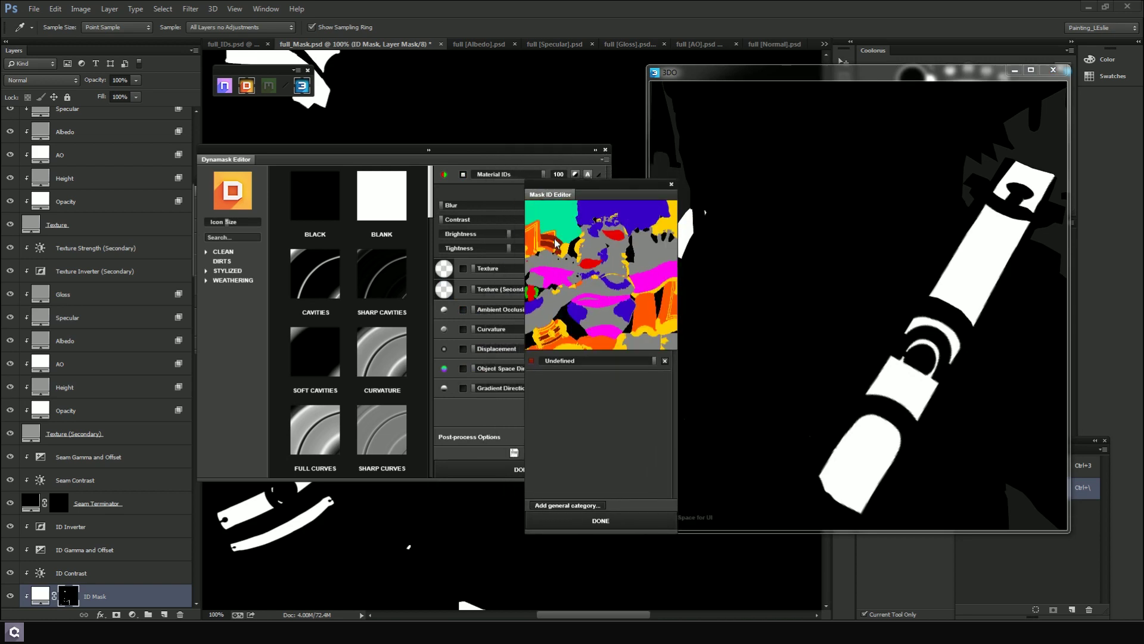
pyautogui.scroll(2, 553, 244)
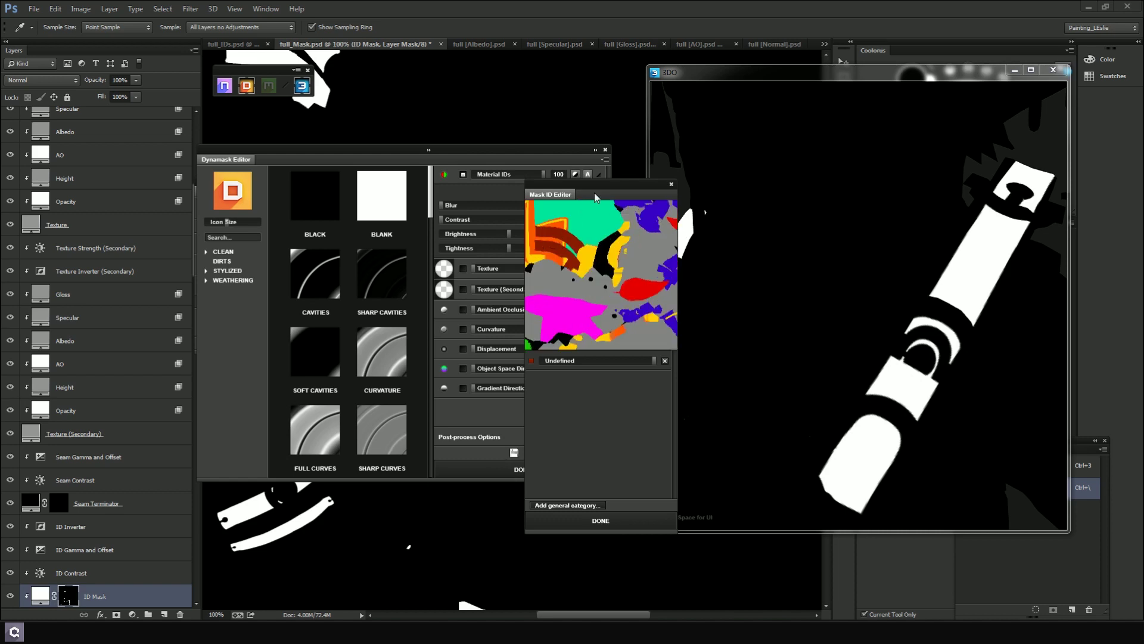
pyautogui.moveTo(593, 190); pyautogui.dragTo(692, 185)
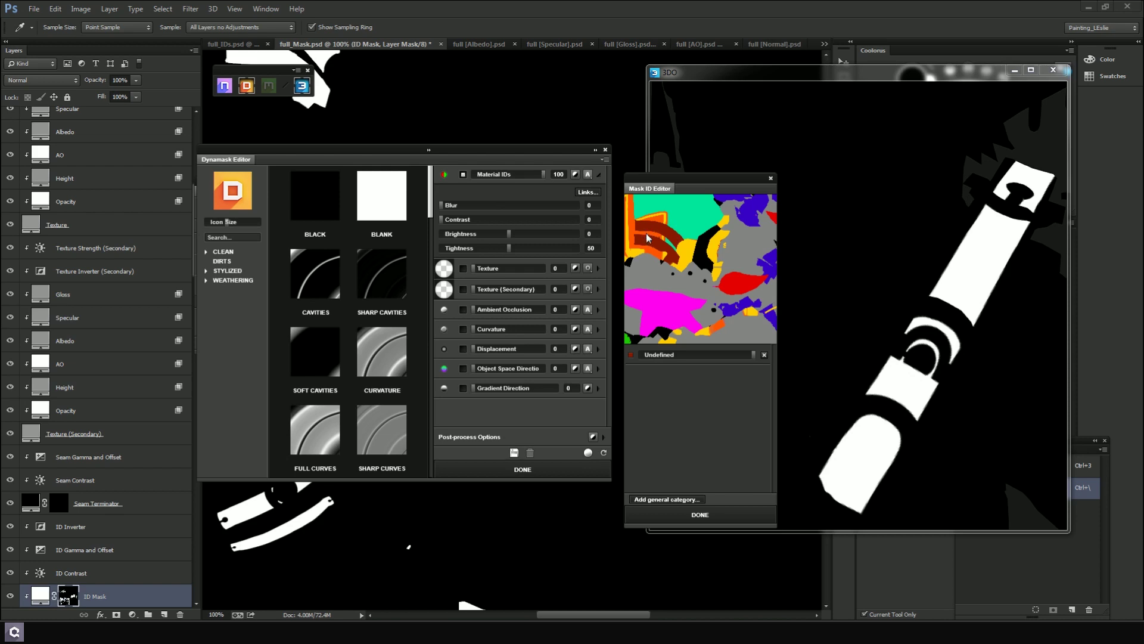
# Pick the ID colour region in the Mask ID Editor and confirm it with DONE
pyautogui.click(648, 238)
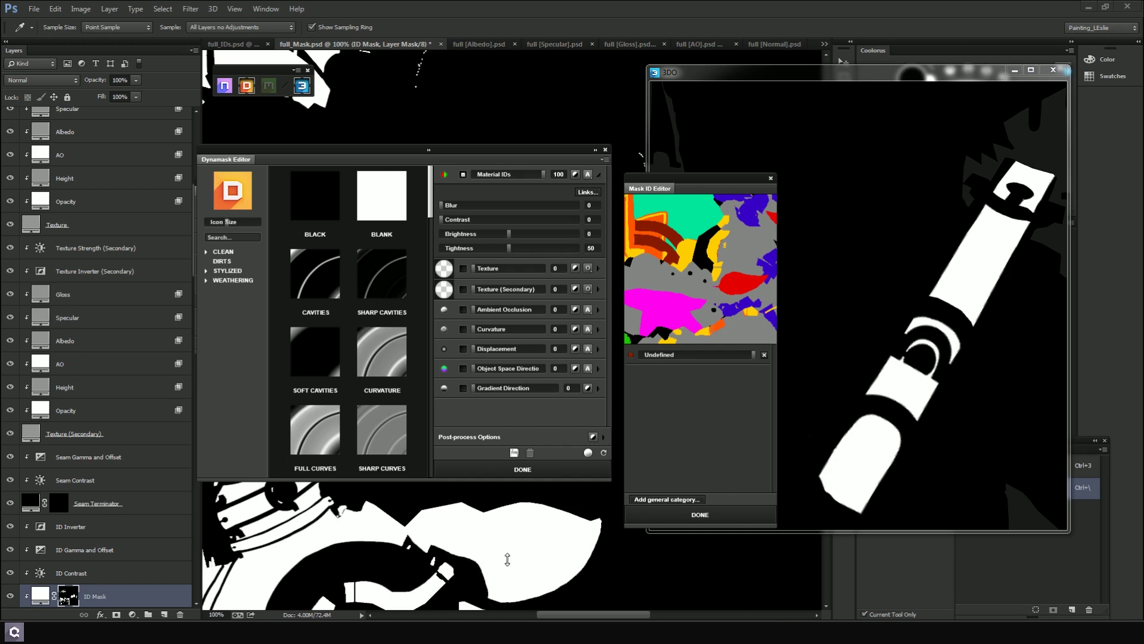
pyautogui.click(720, 516)
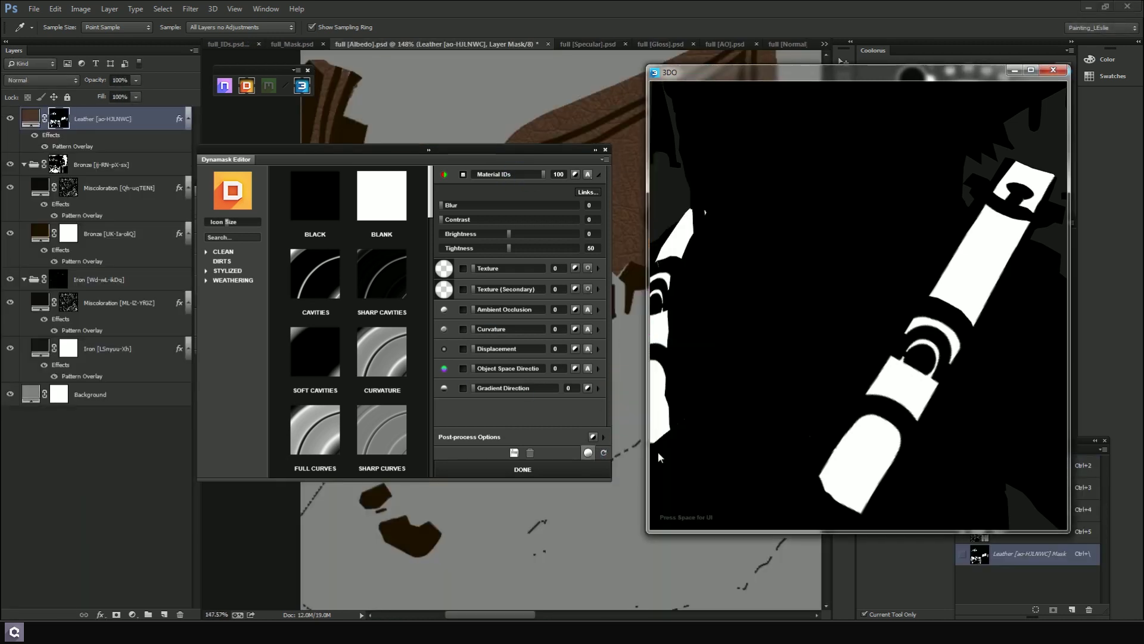
# Finish the Leather mask in the Dynamask editor and view the model from a low side angle
pyautogui.click(522, 470)
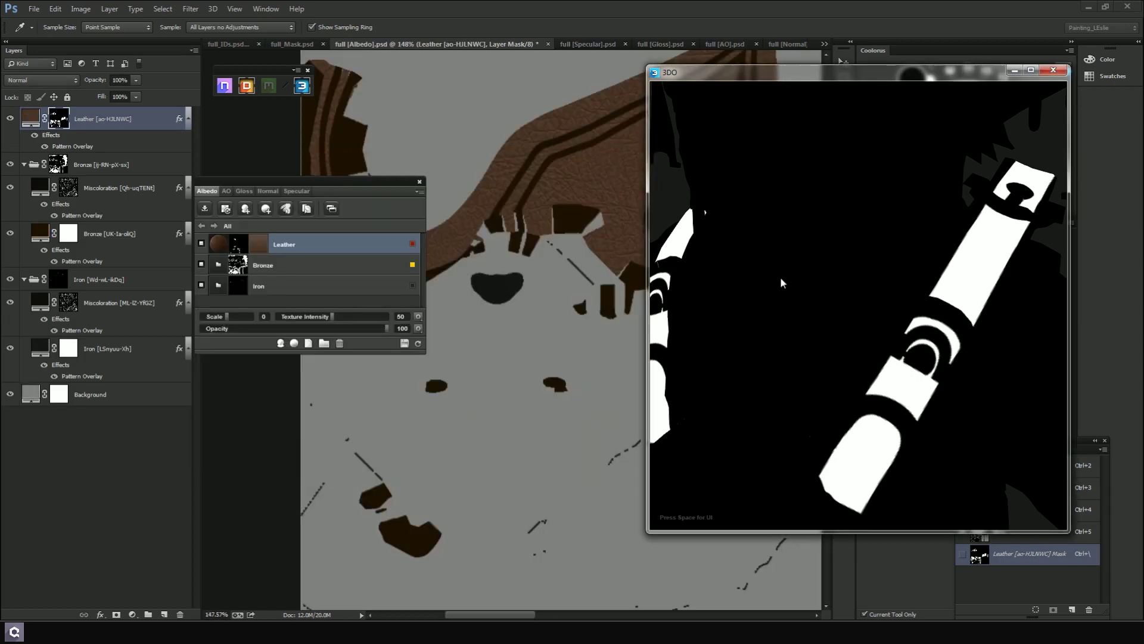
pyautogui.scroll(-7, 781, 279)
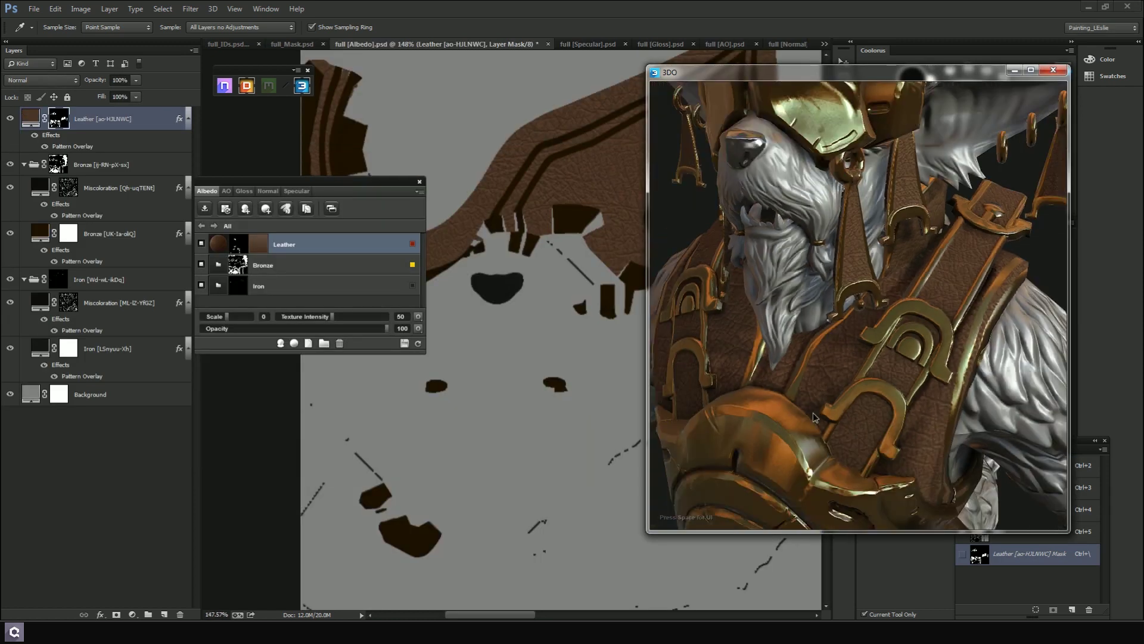
pyautogui.scroll(5, 818, 281)
pyautogui.moveTo(820, 282); pyautogui.dragTo(770, 433)
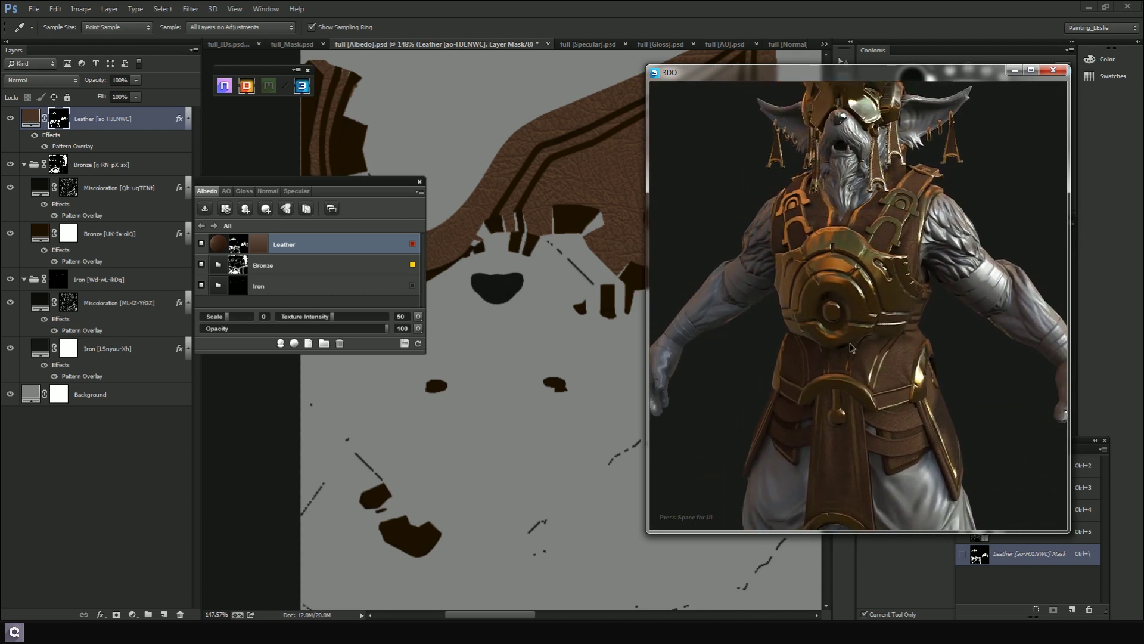
# Uncheck the Undefined ID in Leather's ID list and check the straps from the back
pyautogui.click(415, 245)
pyautogui.click(432, 283)
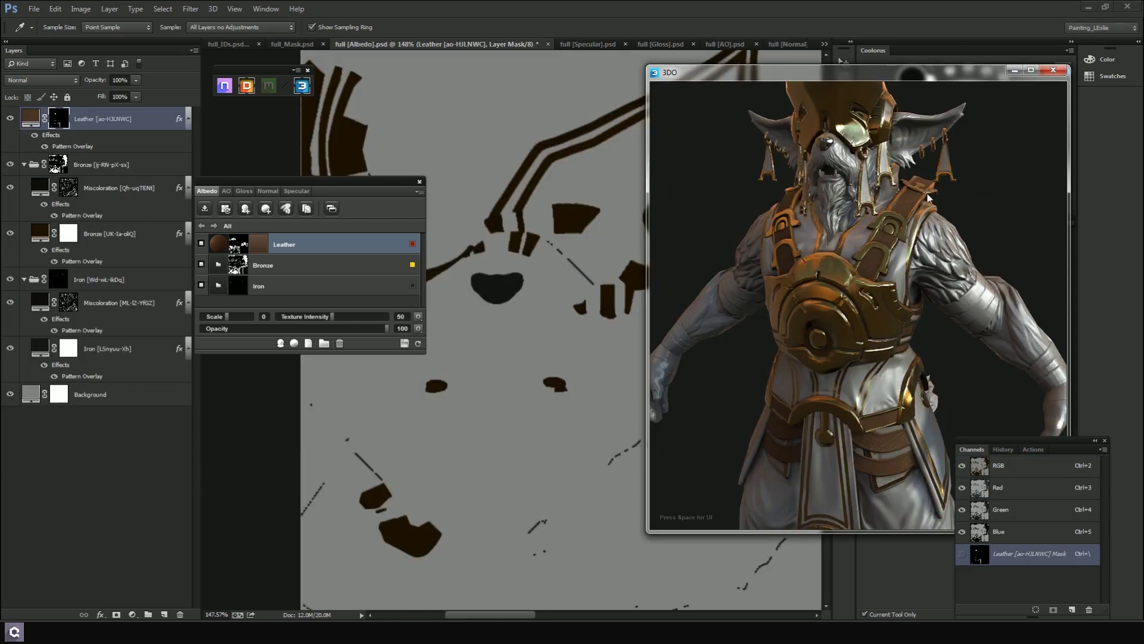
pyautogui.moveTo(998, 193); pyautogui.dragTo(989, 227)
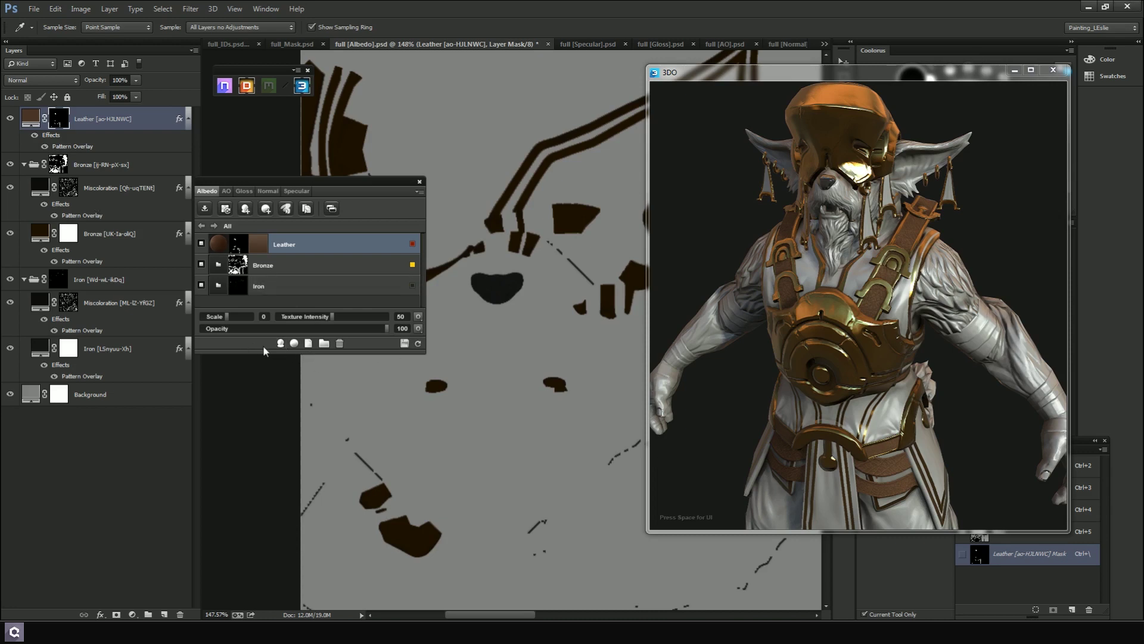
# Save all maps from the Leather layer and inspect the leather chest straps up close
pyautogui.click(308, 345)
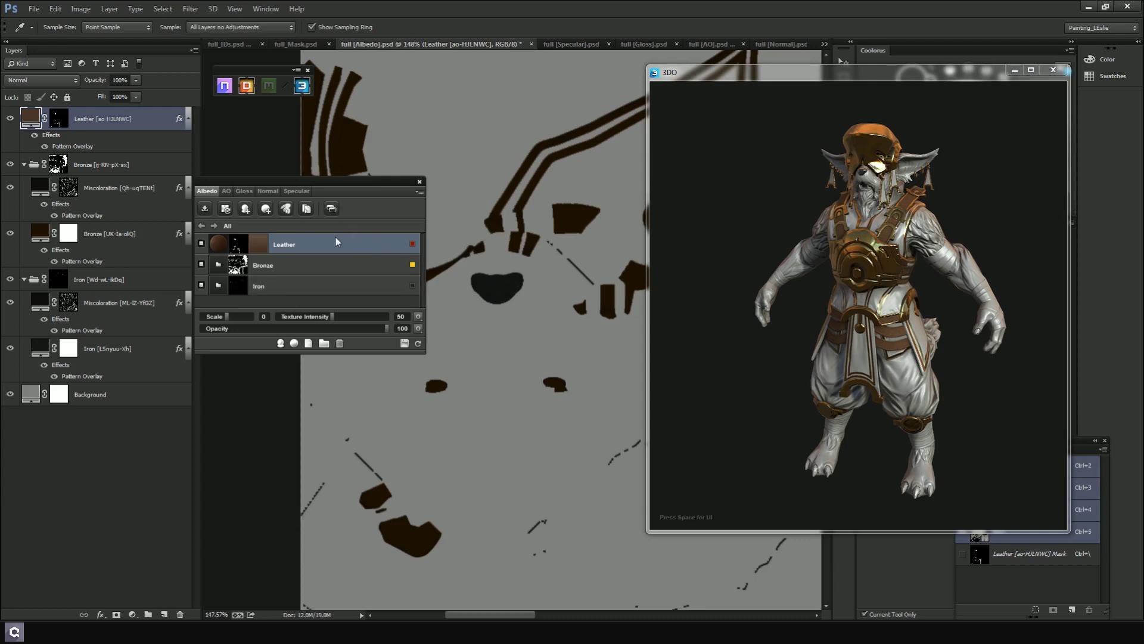
pyautogui.click(405, 344)
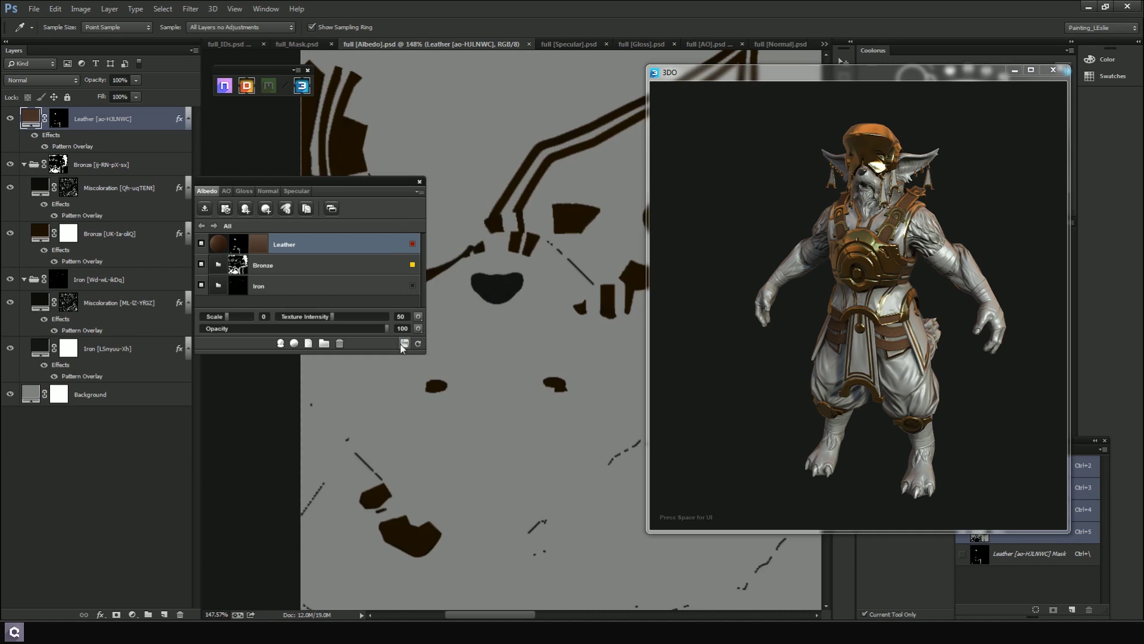
pyautogui.moveTo(897, 217); pyautogui.dragTo(878, 230)
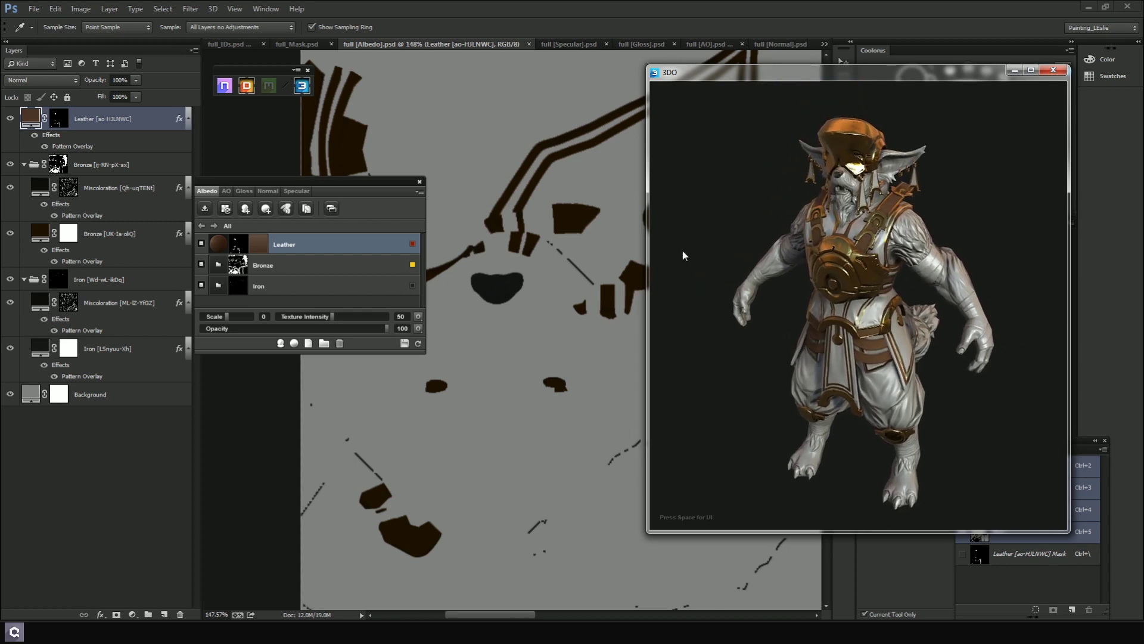
pyautogui.moveTo(869, 267); pyautogui.dragTo(693, 282)
pyautogui.moveTo(930, 266); pyautogui.dragTo(896, 276)
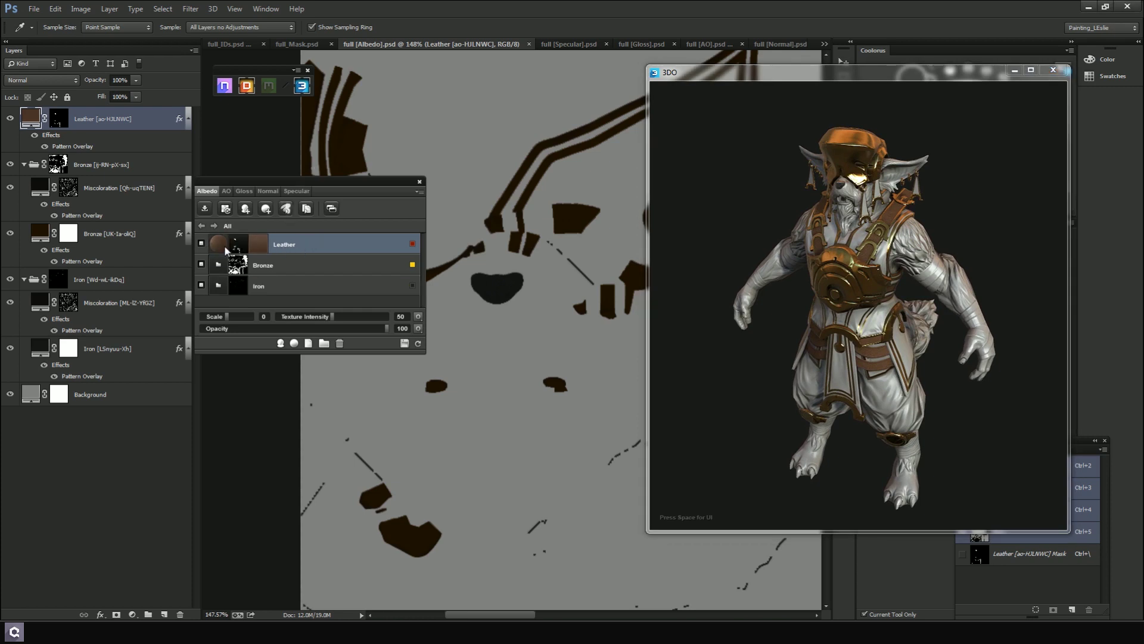
pyautogui.click(833, 274)
pyautogui.scroll(5, 833, 275)
pyautogui.scroll(3, 833, 275)
pyautogui.moveTo(834, 274); pyautogui.dragTo(862, 262)
pyautogui.scroll(2, 888, 284)
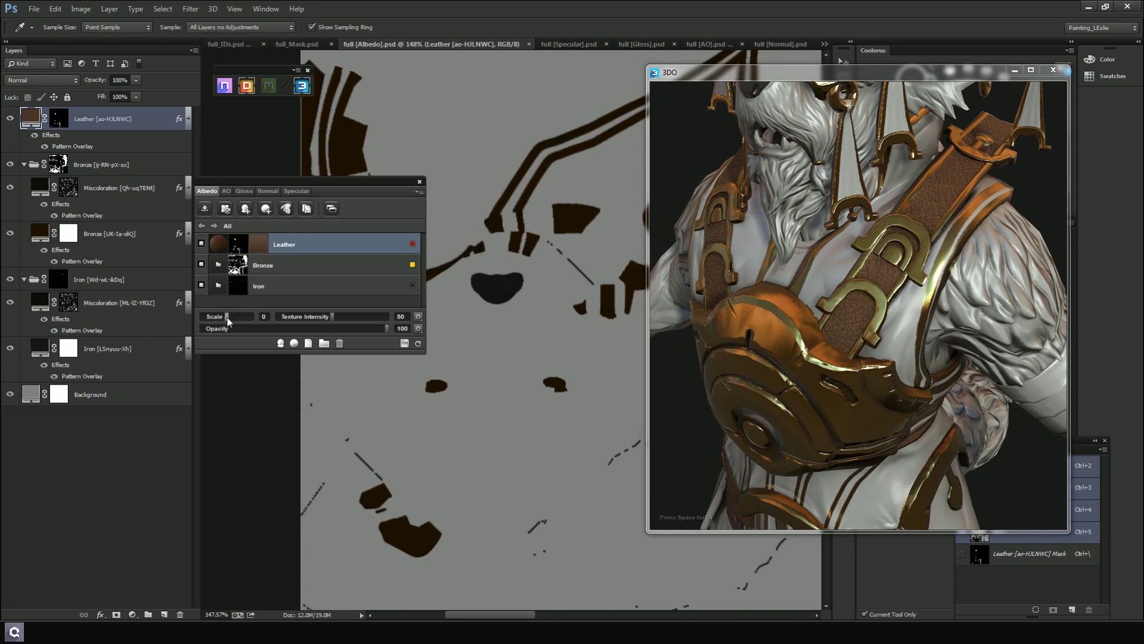
# Raise the Leather texture scale to 2 and cycle through the texture map documents
pyautogui.moveTo(227, 318)
pyautogui.mouseDown()
pyautogui.moveTo(236, 321)
pyautogui.moveTo(218, 322)
pyautogui.moveTo(234, 325)
pyautogui.mouseUp()
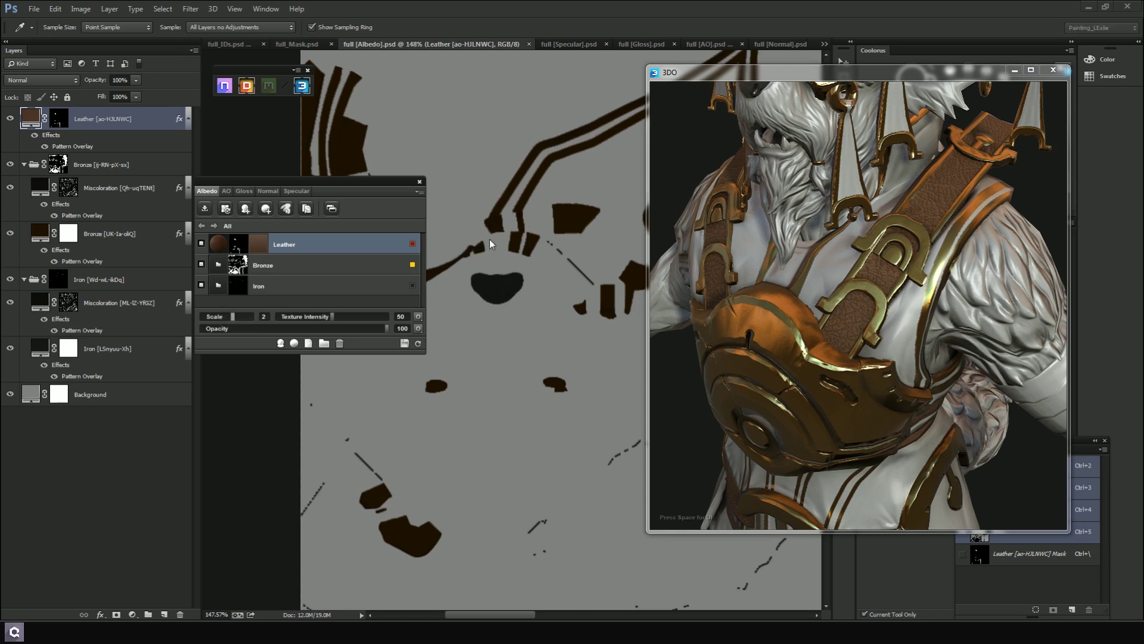
pyautogui.hotkey('ctrl', 'Tab')
pyautogui.hotkey('ctrl', 'Tab')
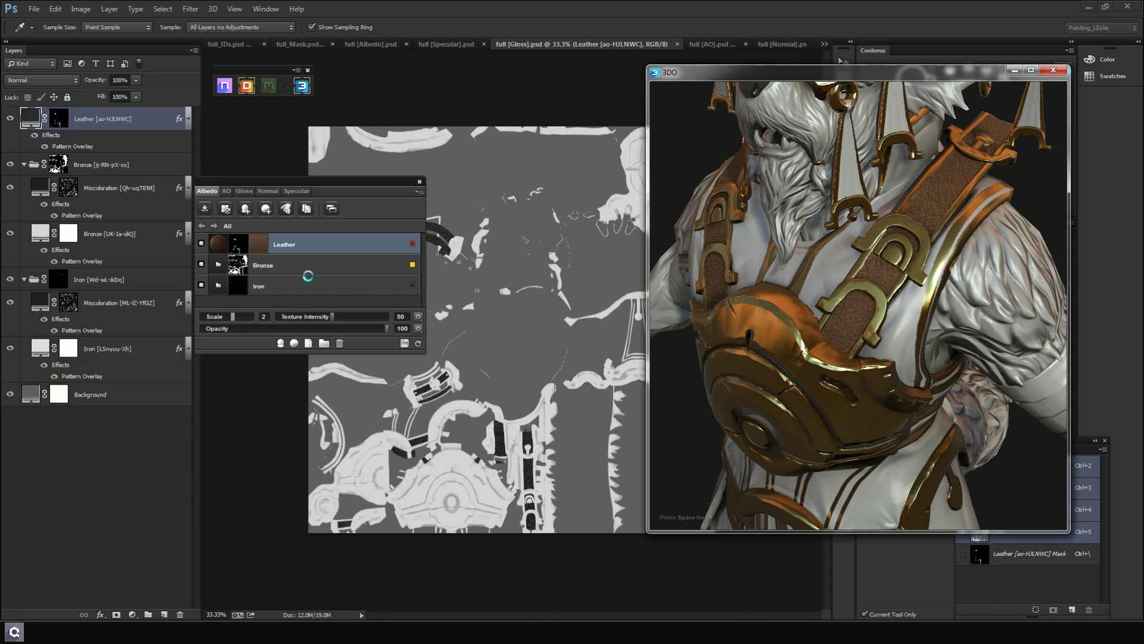
pyautogui.hotkey('ctrl', 'Tab')
pyautogui.hotkey('ctrl', 'Tab')
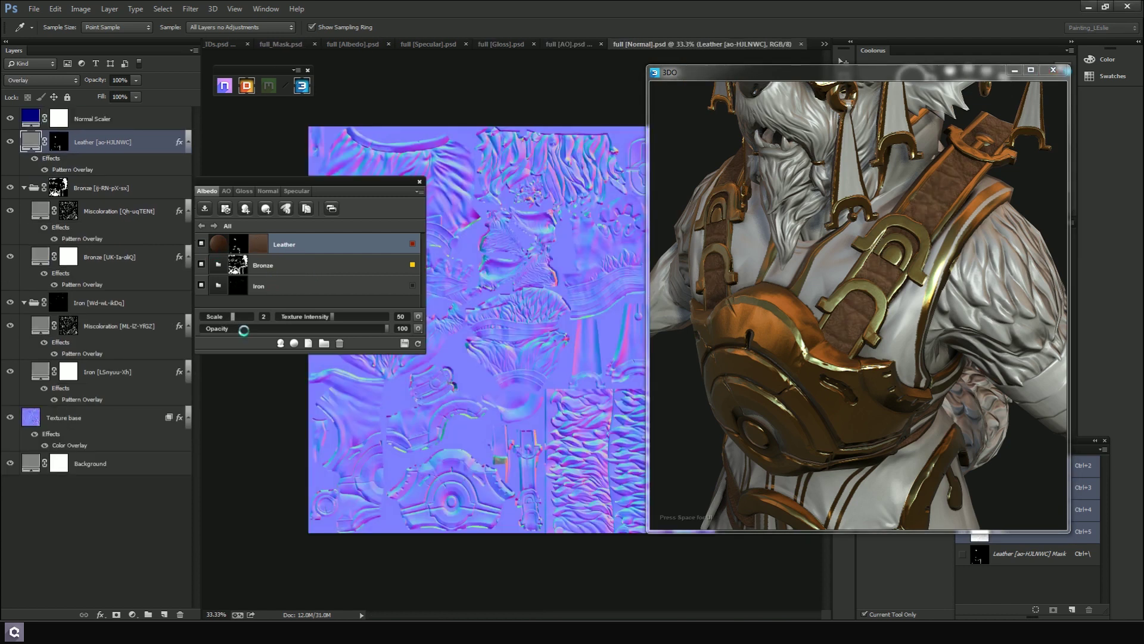
pyautogui.hotkey('ctrl', 'shift', 'Tab')
pyautogui.hotkey('ctrl', 'shift', 'Tab')
pyautogui.hotkey('ctrl', 'shift', 'Tab')
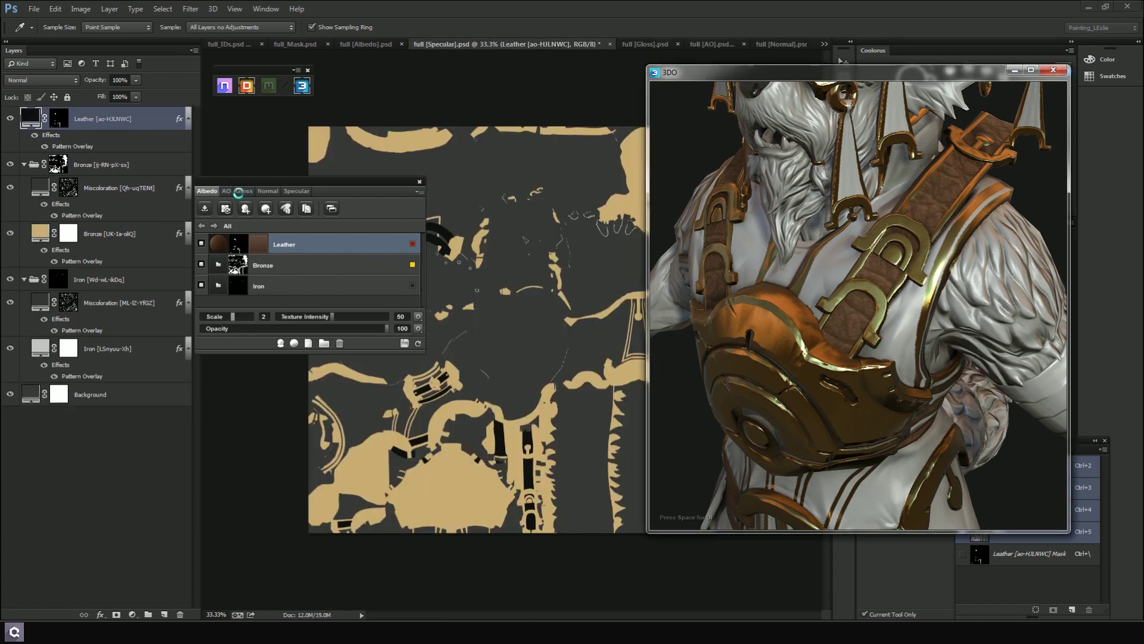
pyautogui.hotkey('ctrl', 'shift', 'Tab')
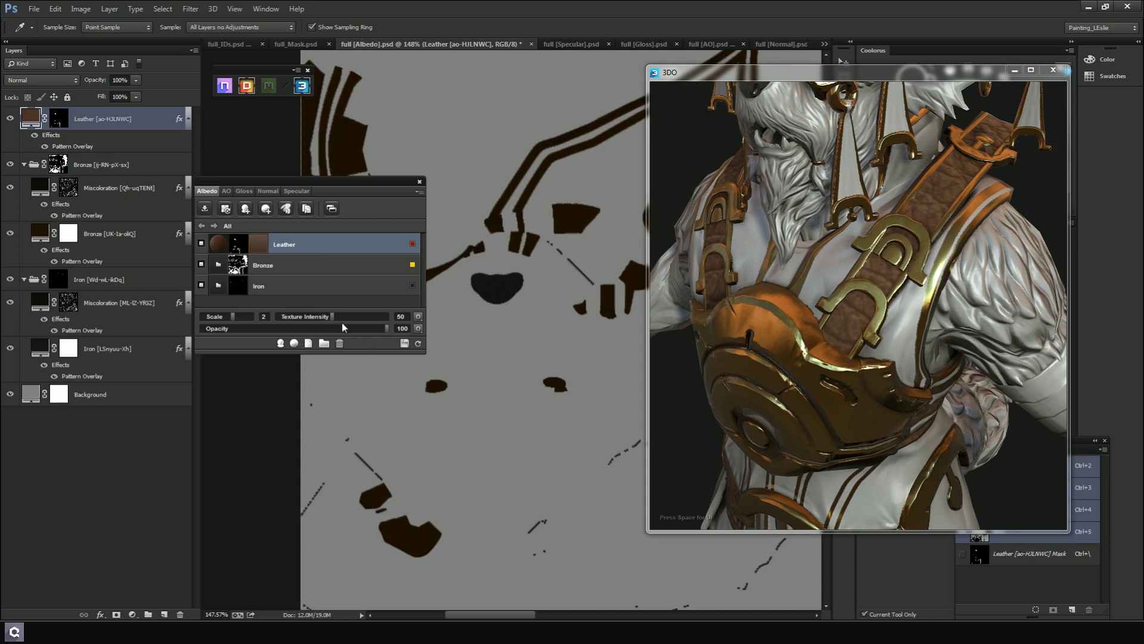
# Compare the Gloss, Normal and Albedo maps and set Leather's Texture Intensity to 59
pyautogui.moveTo(334, 318); pyautogui.dragTo(297, 317)
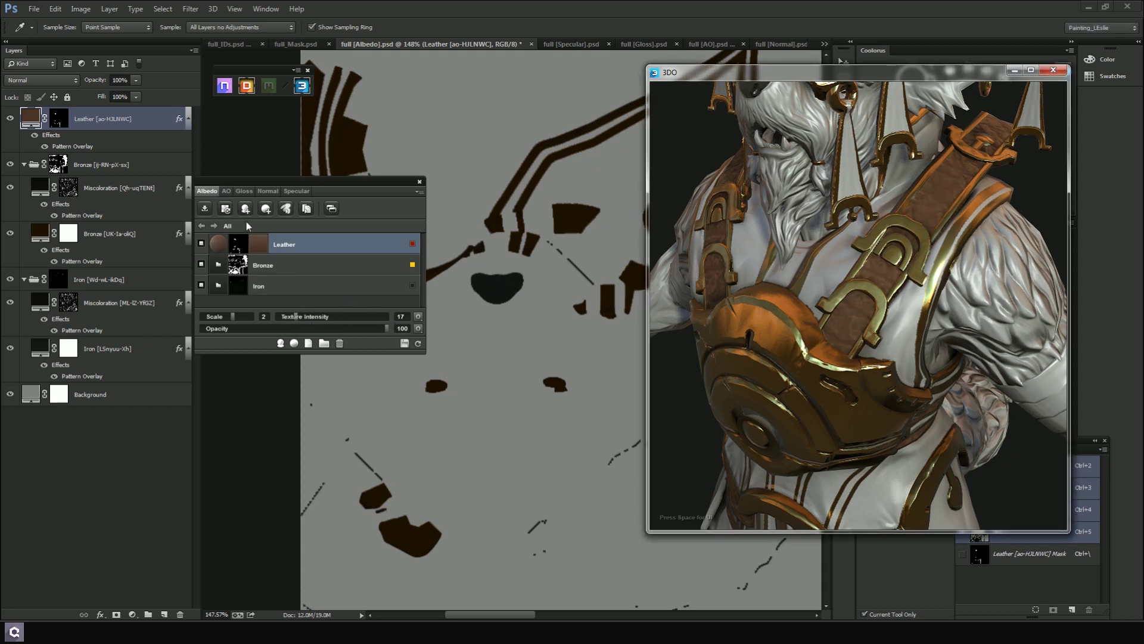
pyautogui.click(244, 191)
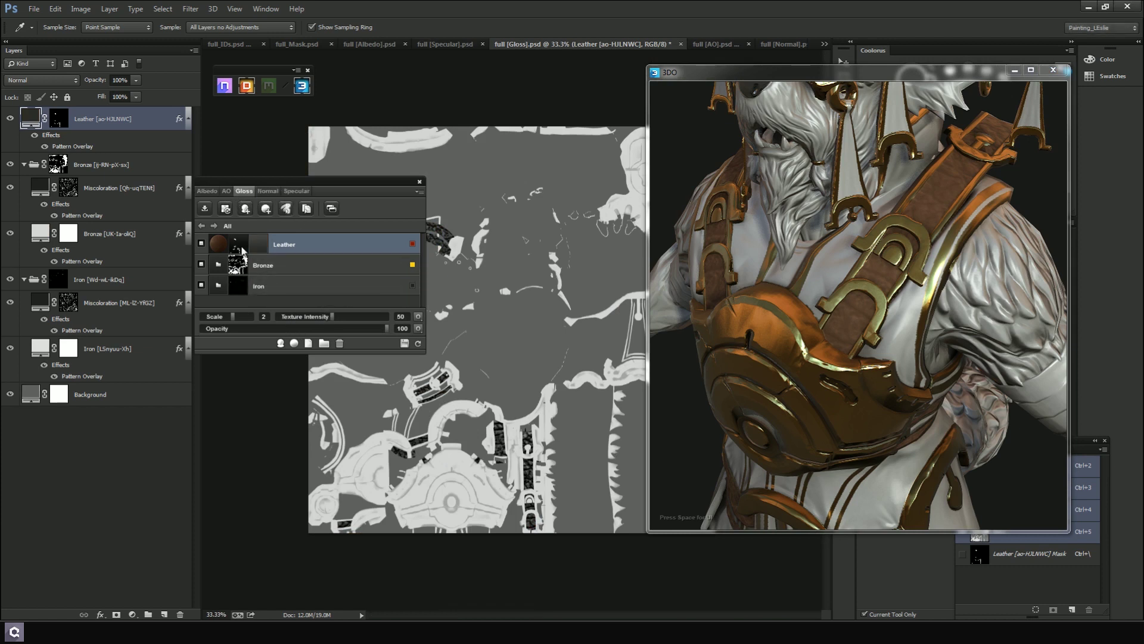
pyautogui.click(268, 191)
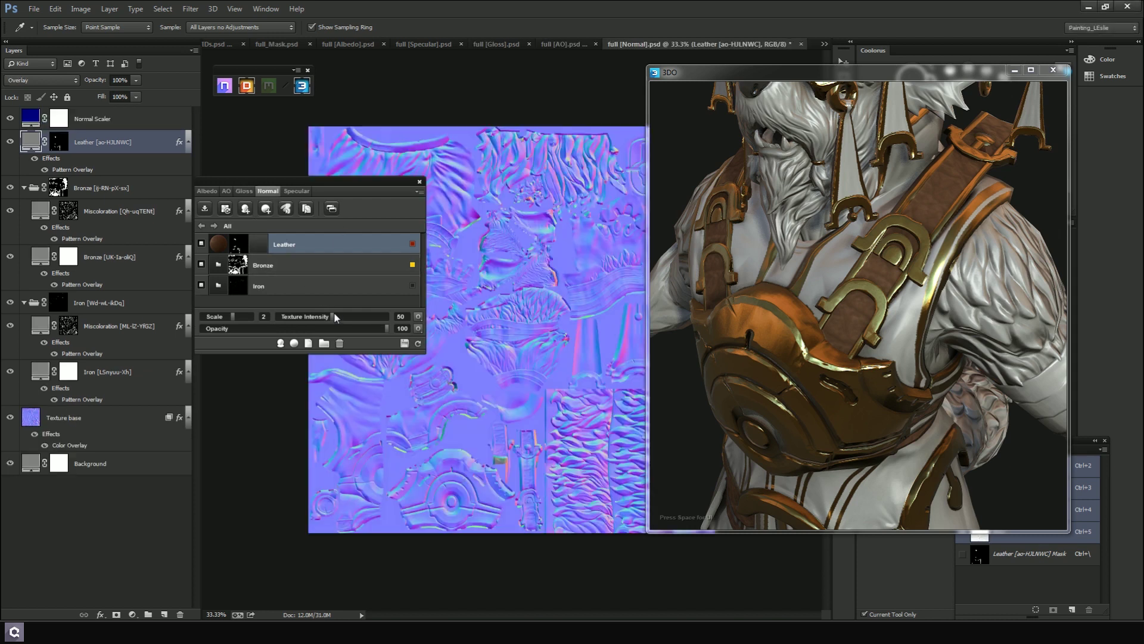
pyautogui.click(207, 191)
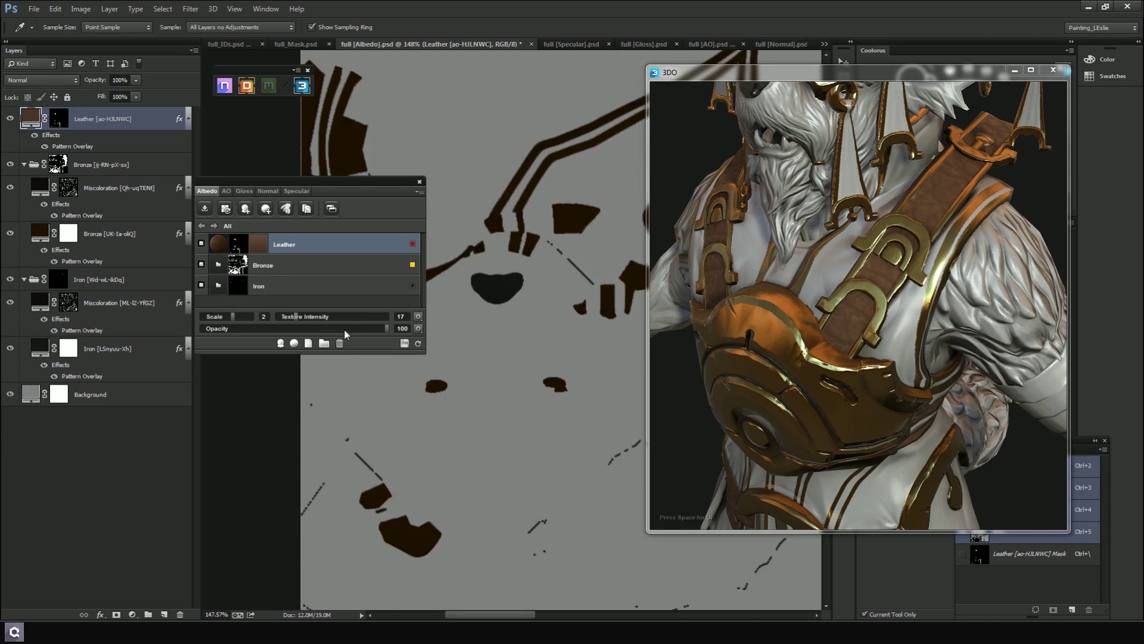
pyautogui.click(268, 191)
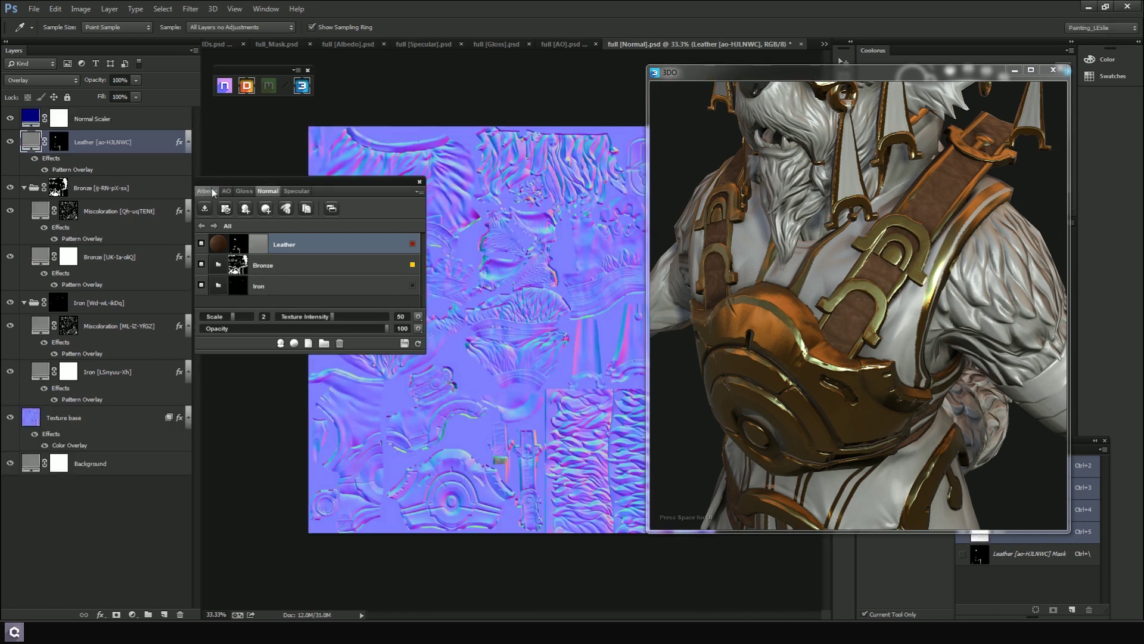
pyautogui.click(212, 191)
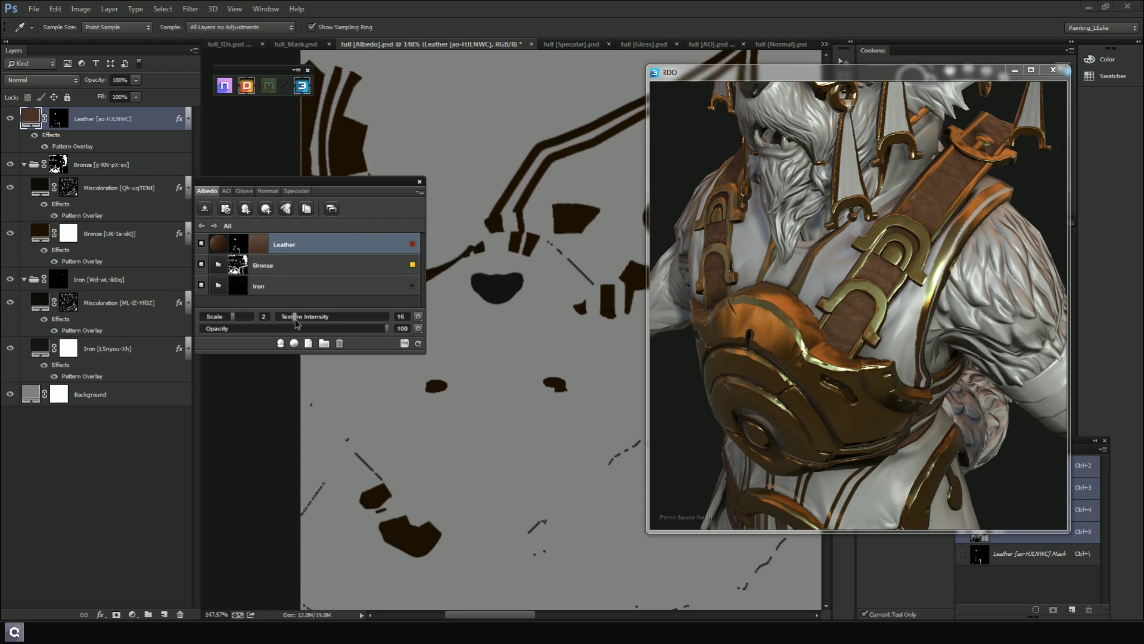
pyautogui.moveTo(295, 320); pyautogui.dragTo(344, 323)
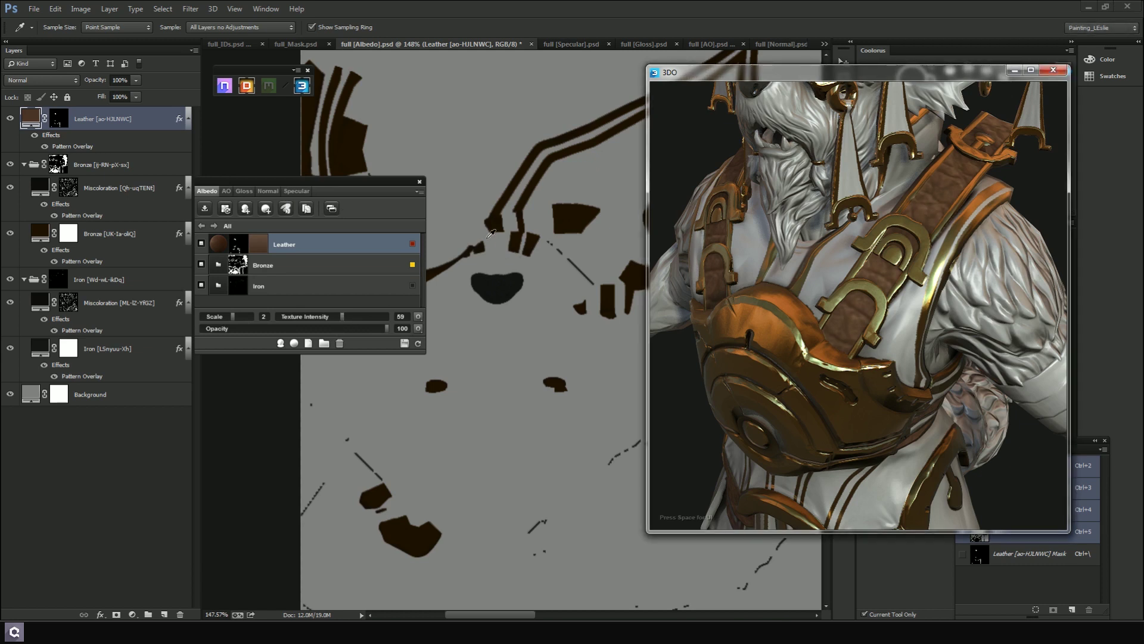
# Change the Leather colour to reddish brown #57352b and check the straps in the preview
pyautogui.click(265, 244)
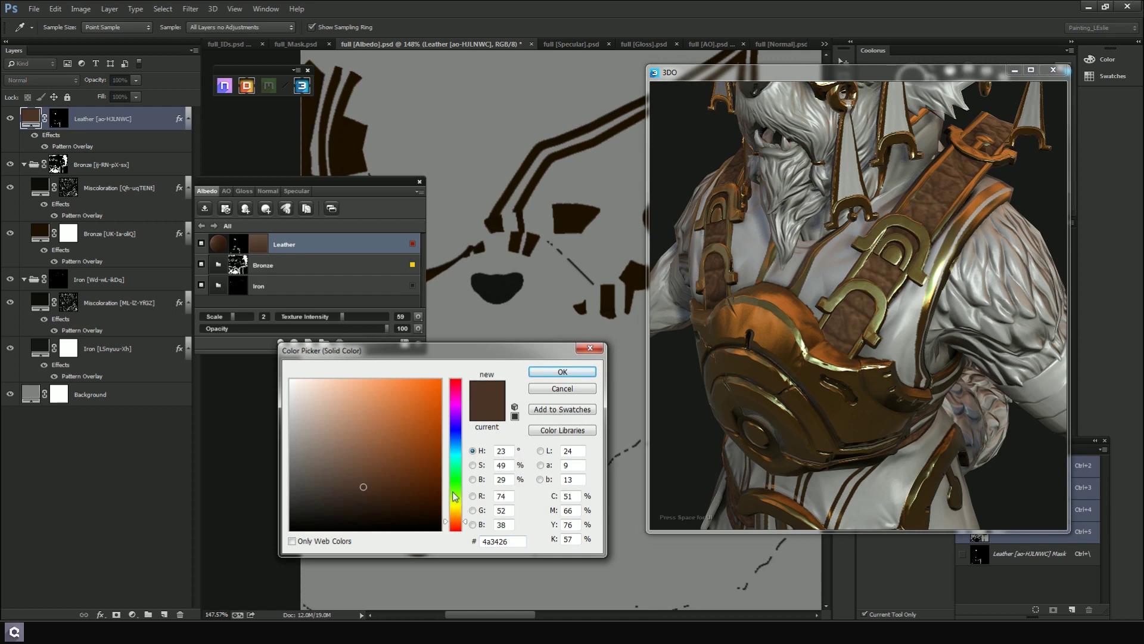
pyautogui.click(456, 492)
pyautogui.moveTo(460, 514); pyautogui.dragTo(460, 525)
pyautogui.click(365, 484)
pyautogui.moveTo(365, 484); pyautogui.dragTo(367, 478)
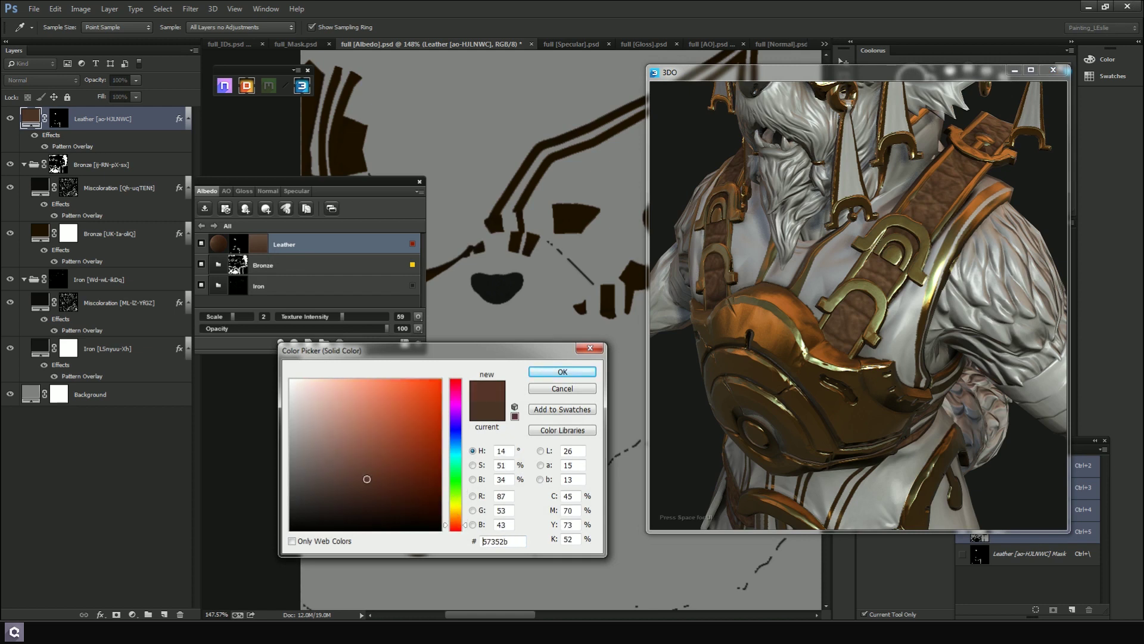
pyautogui.click(549, 372)
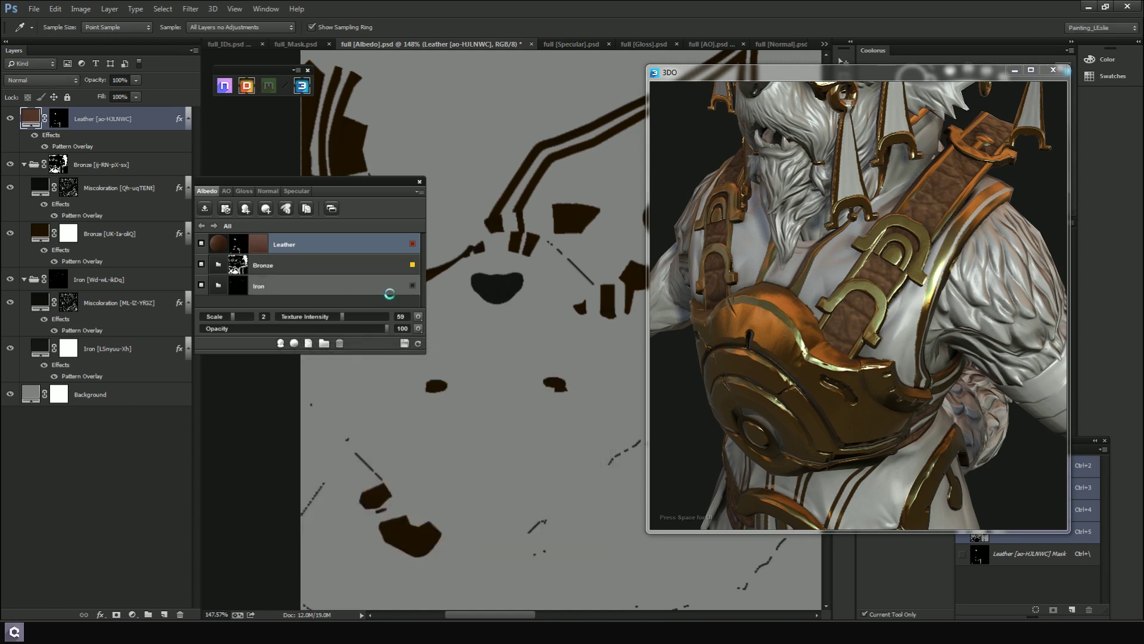
pyautogui.moveTo(843, 342); pyautogui.dragTo(846, 312)
pyautogui.scroll(5, 795, 368)
pyautogui.scroll(-5, 908, 292)
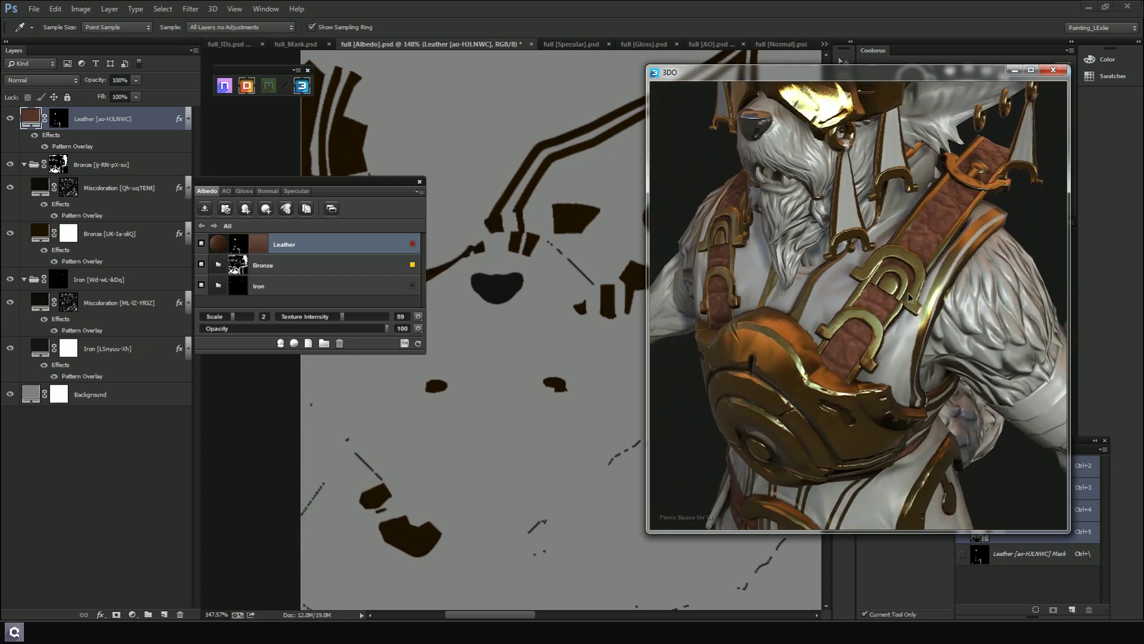
pyautogui.moveTo(908, 292); pyautogui.dragTo(915, 255)
pyautogui.moveTo(829, 424)
pyautogui.mouseDown()
pyautogui.moveTo(846, 396)
pyautogui.moveTo(839, 420)
pyautogui.mouseUp()
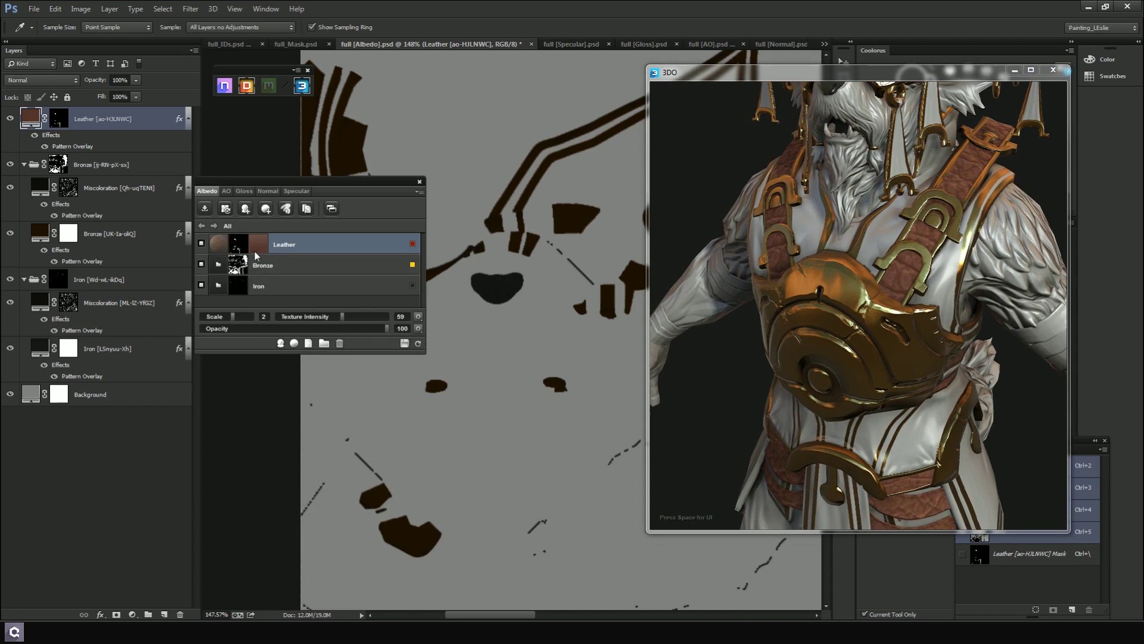
# Leave the Bronze group, select Leather, and show its texture blend-mode list
pyautogui.click(221, 270)
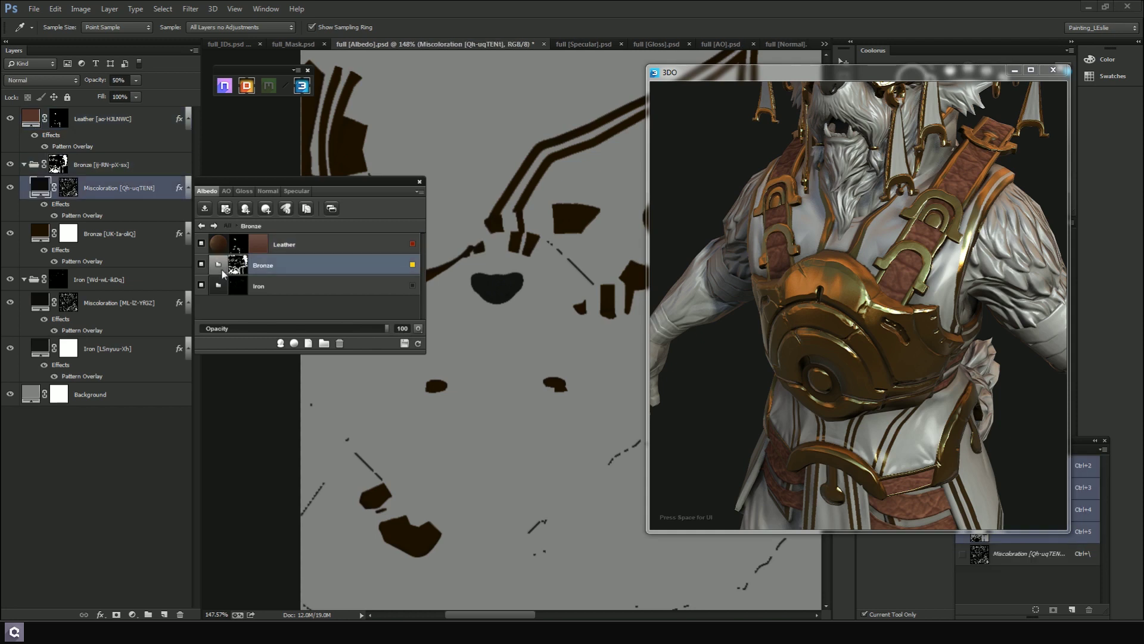
pyautogui.click(203, 226)
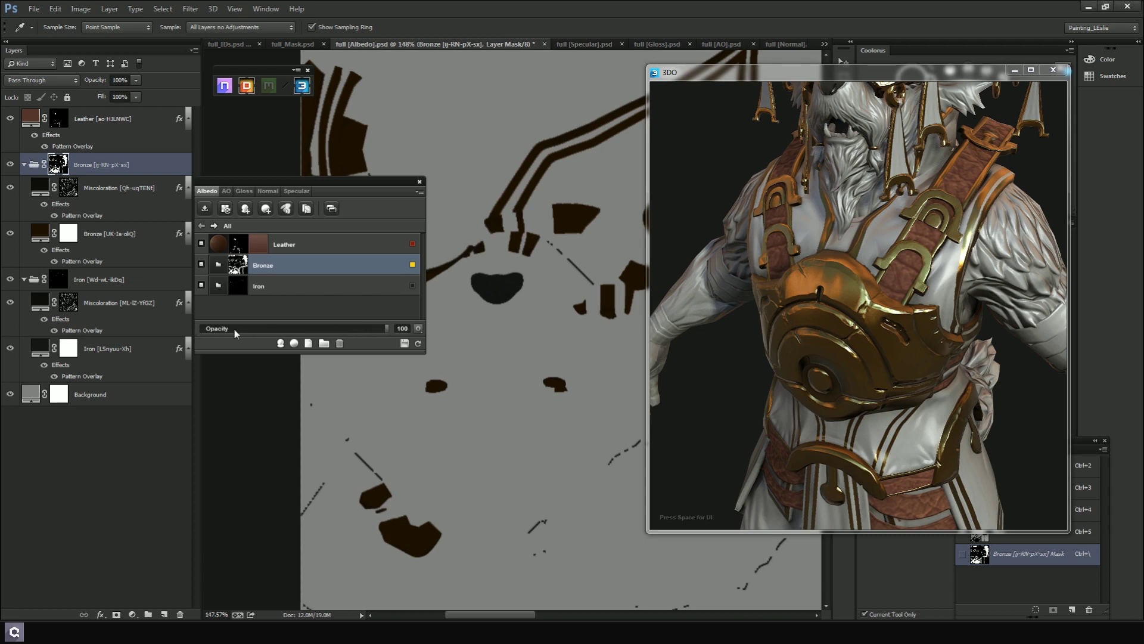
pyautogui.click(310, 245)
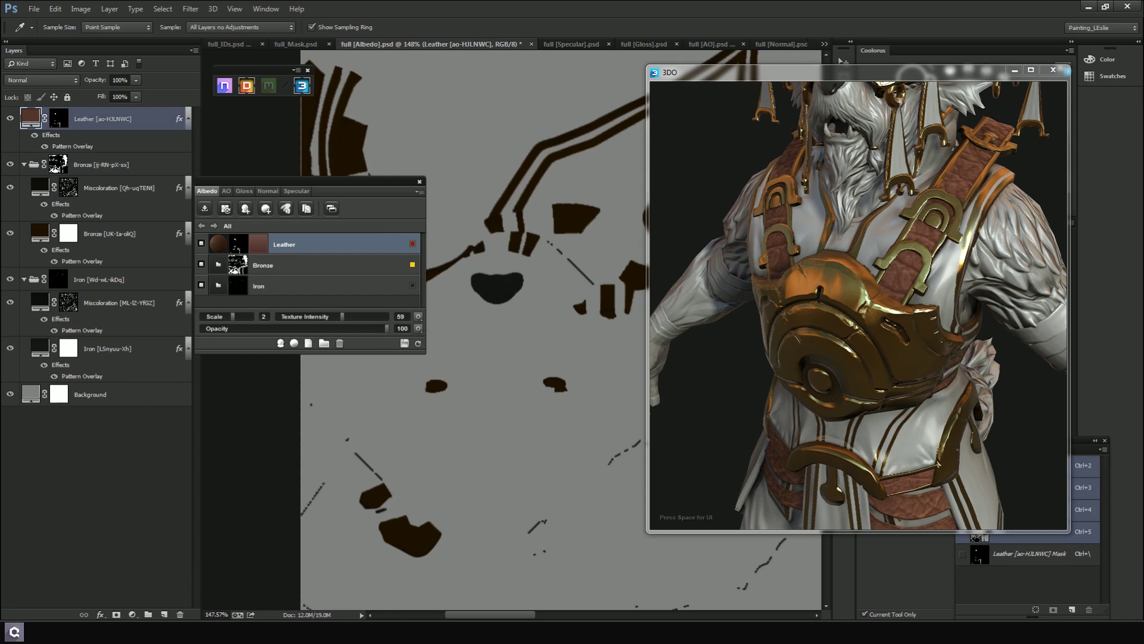
pyautogui.click(418, 316)
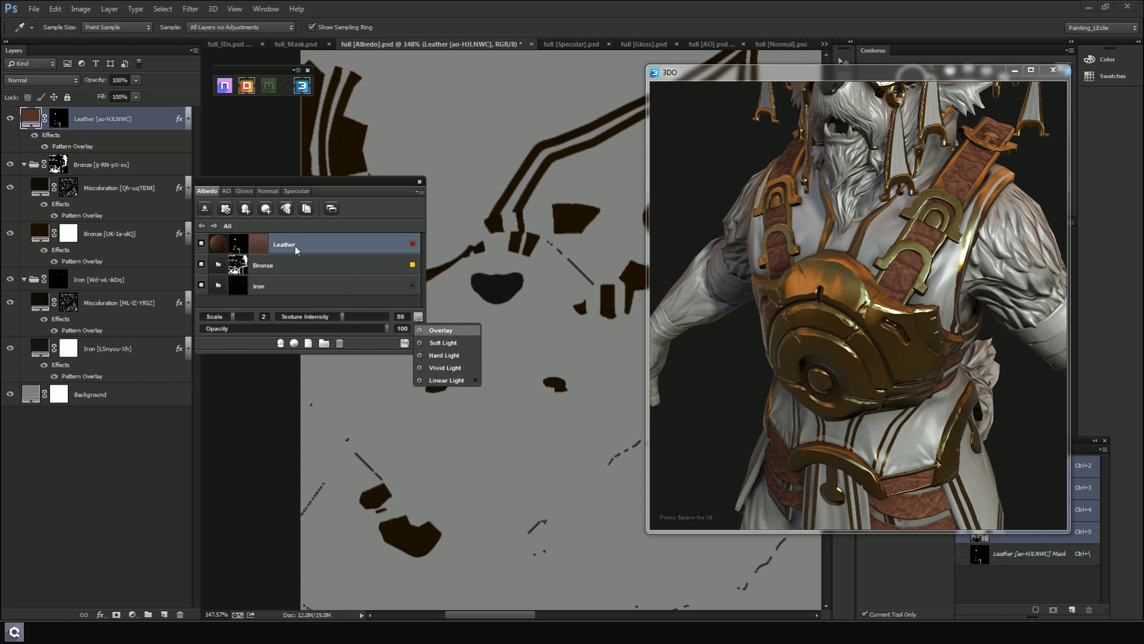
# Set Leather's albedo blend to Multiply and inspect the chest strap on the model
pyautogui.click(393, 308)
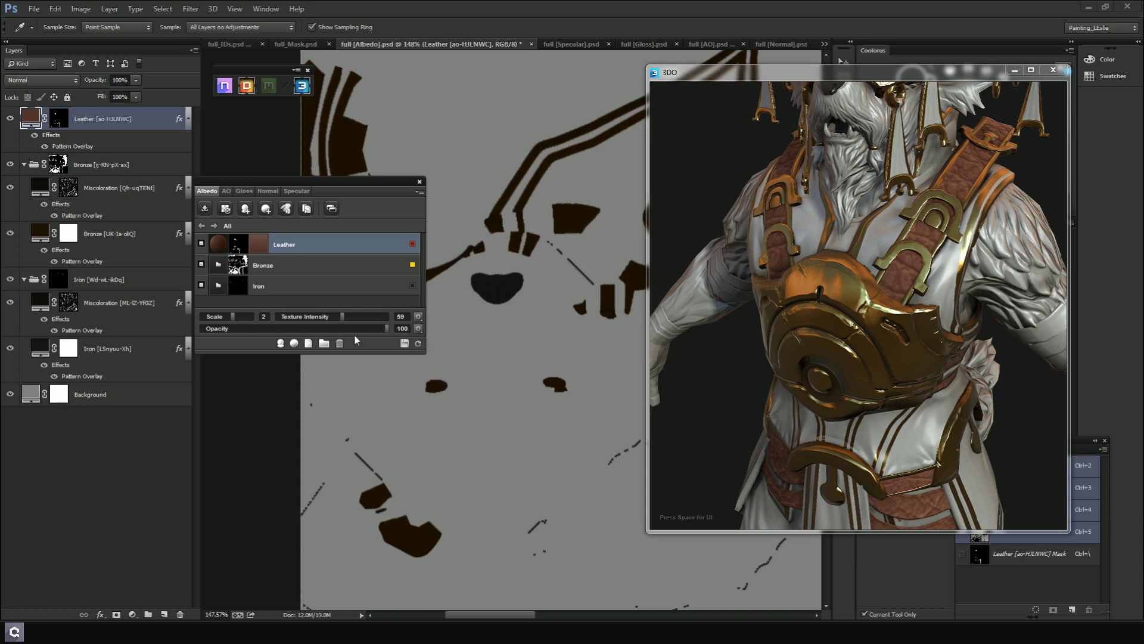
pyautogui.click(418, 329)
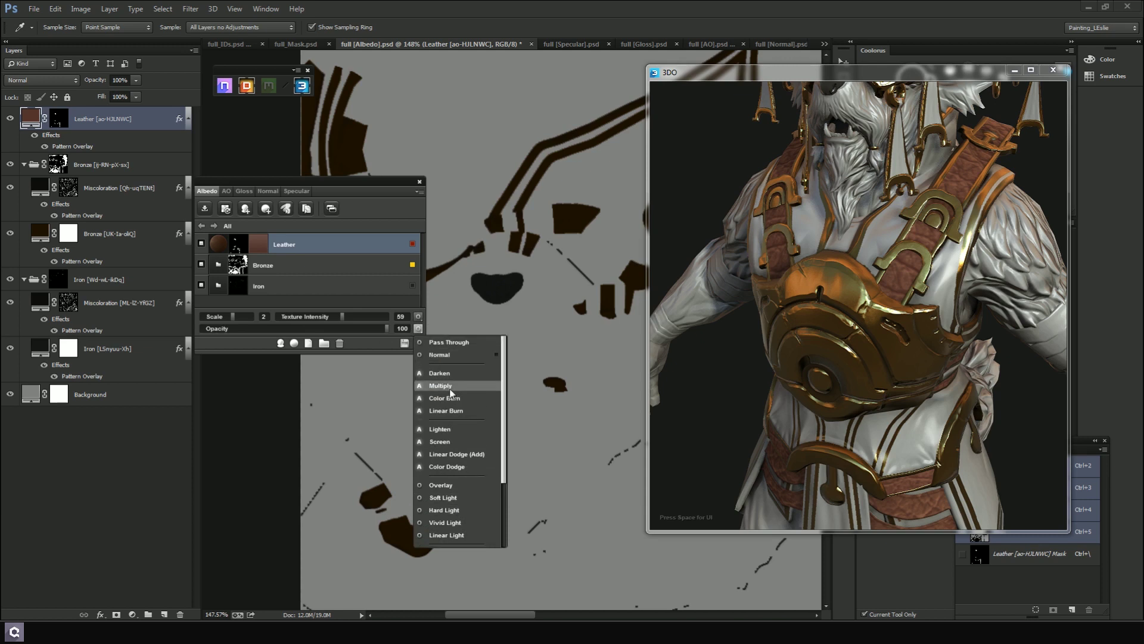
pyautogui.click(451, 386)
pyautogui.click(444, 387)
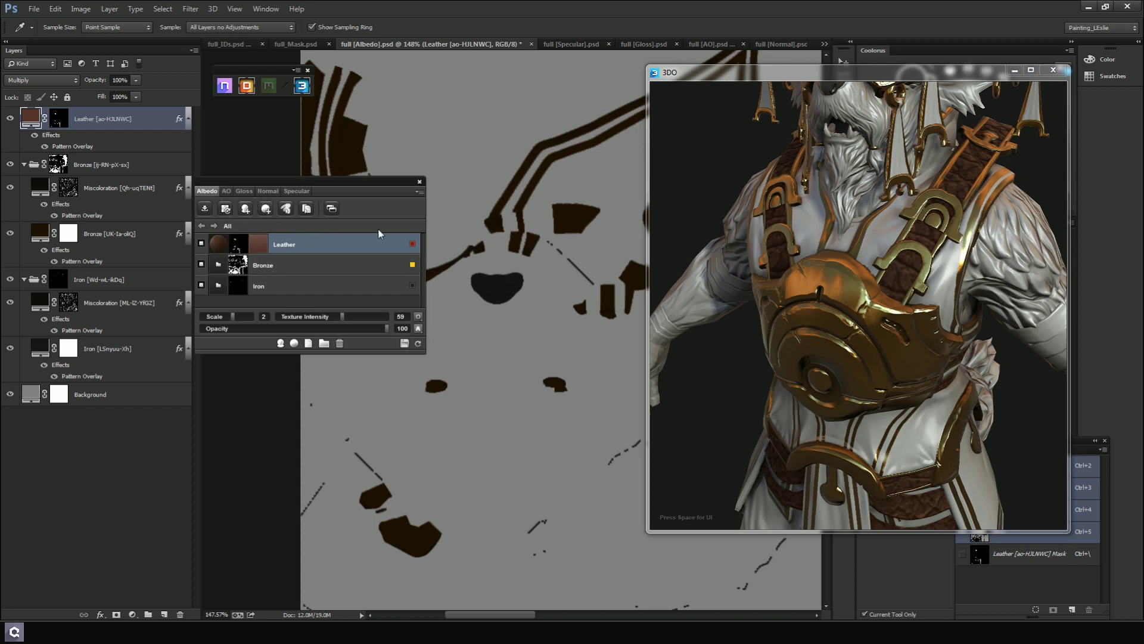
pyautogui.click(418, 328)
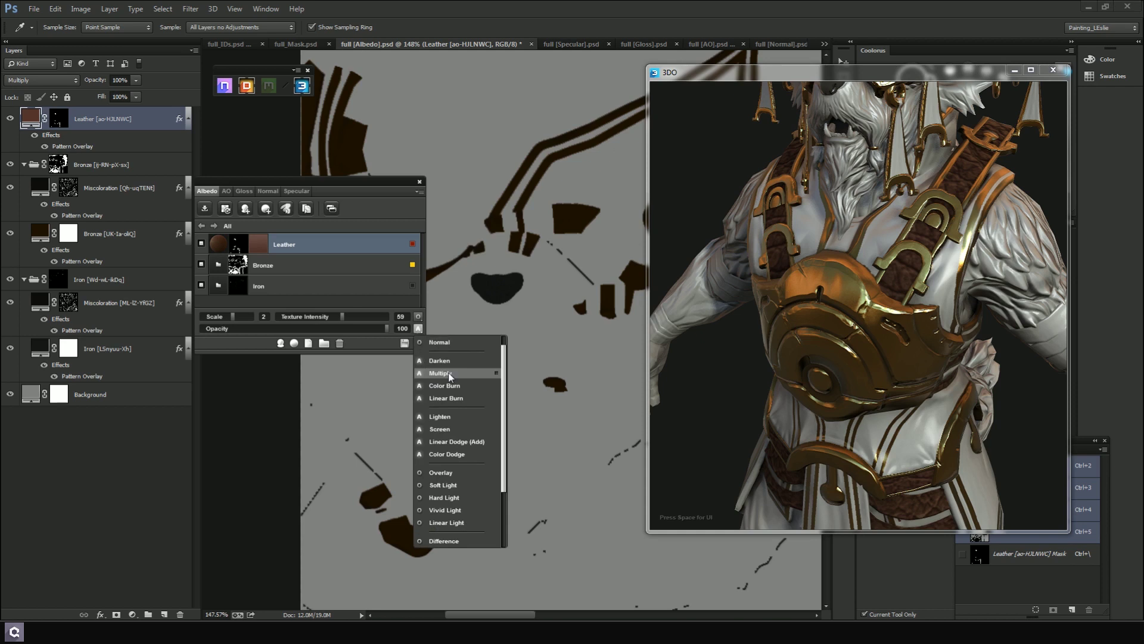
pyautogui.click(906, 244)
pyautogui.moveTo(895, 252); pyautogui.dragTo(881, 238)
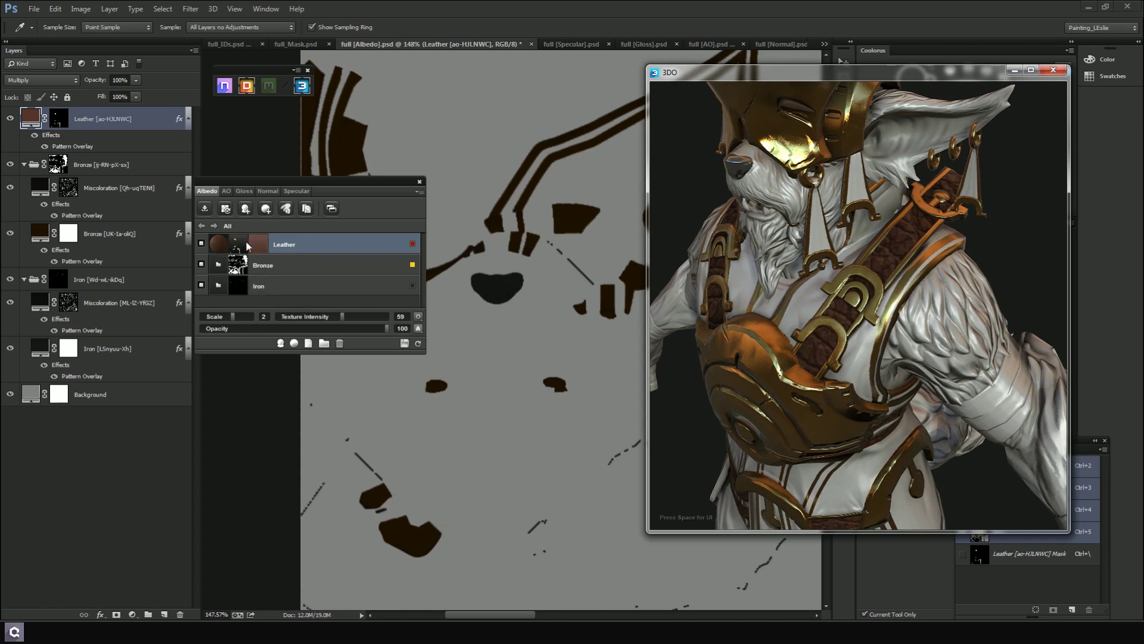
pyautogui.click(299, 245)
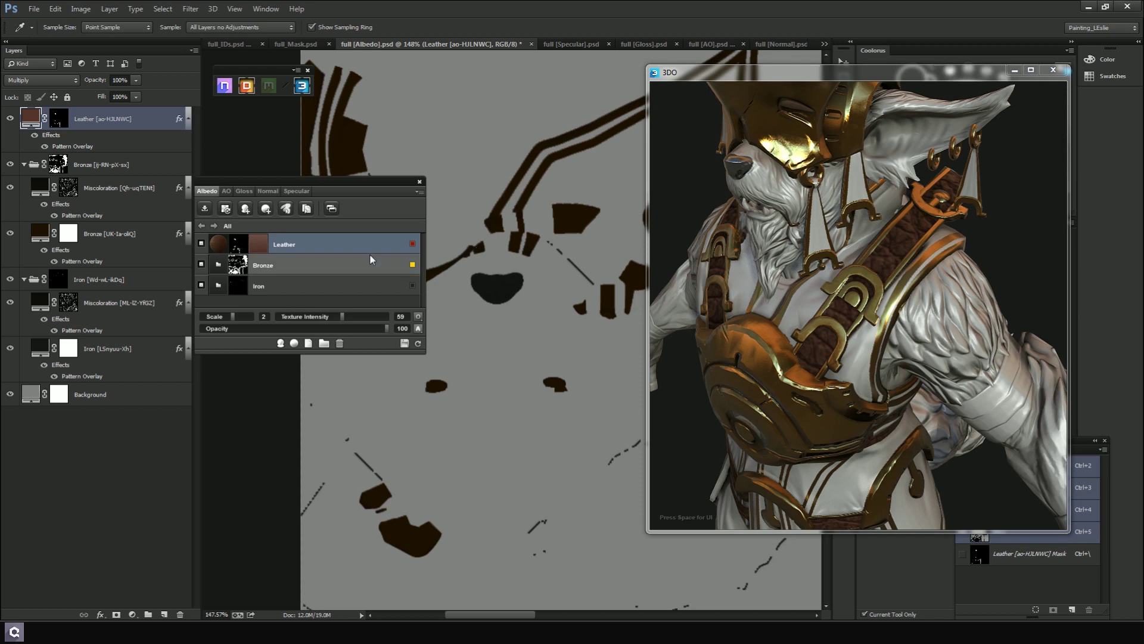
pyautogui.moveTo(842, 284); pyautogui.dragTo(895, 288)
pyautogui.scroll(6, 891, 291)
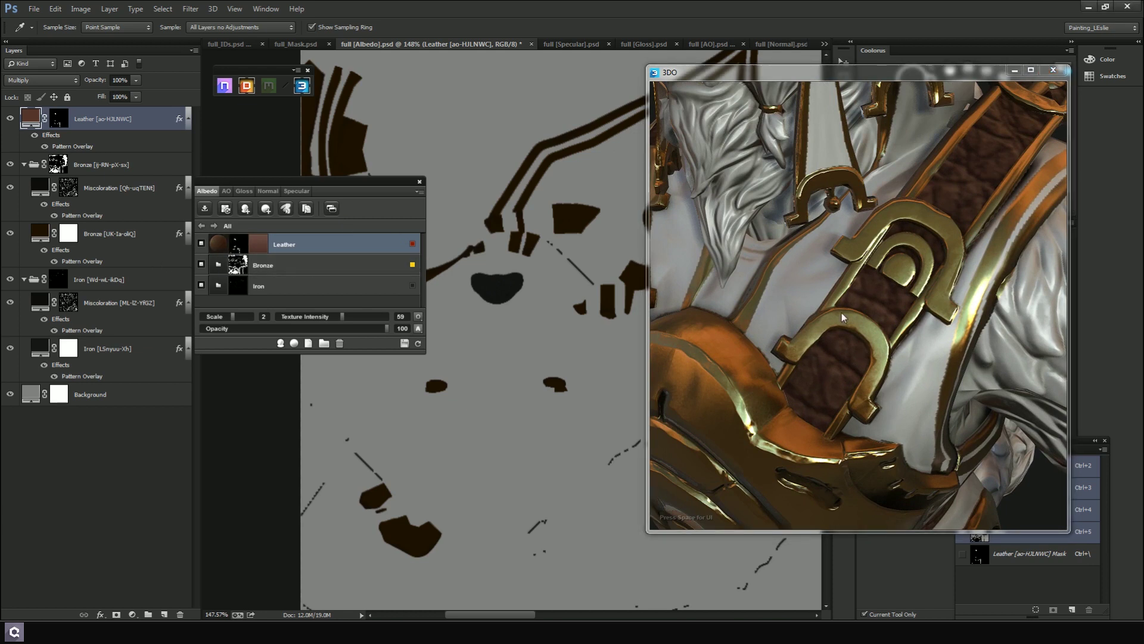
pyautogui.moveTo(909, 343); pyautogui.dragTo(969, 244)
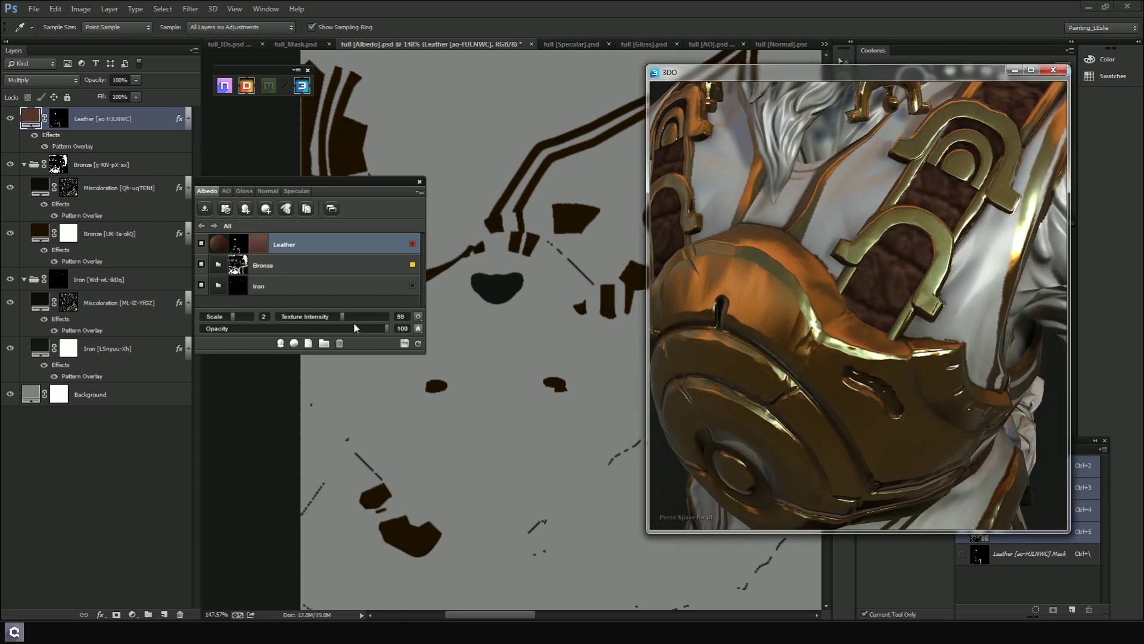
# Check Leather's blend on the Normal map, keeping Overlay, then return to Albedo
pyautogui.click(270, 192)
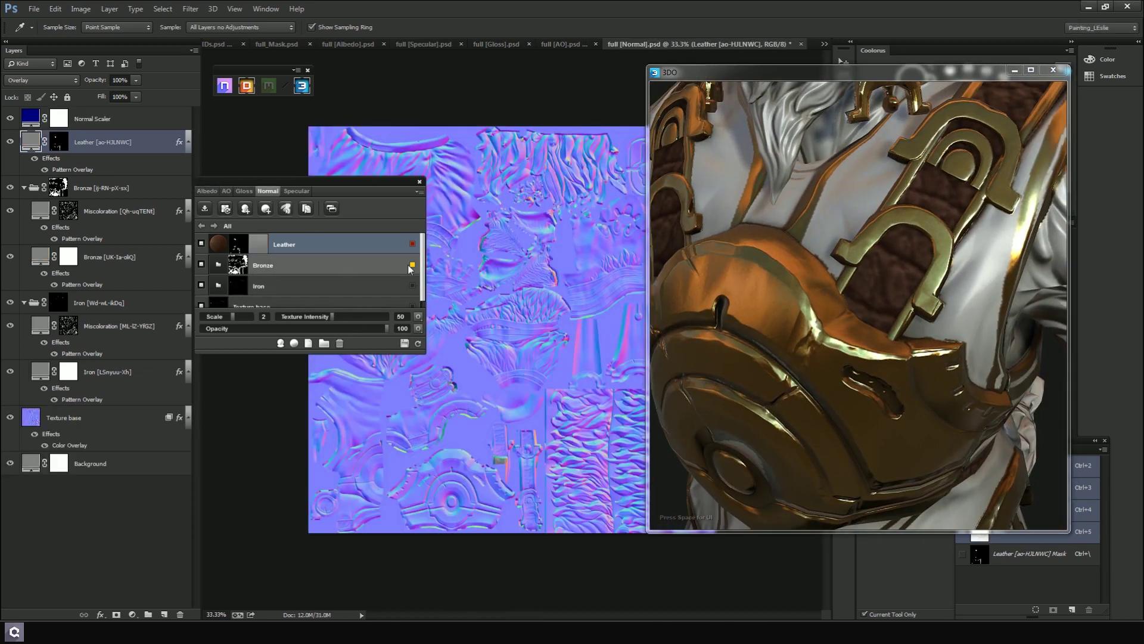
pyautogui.click(419, 328)
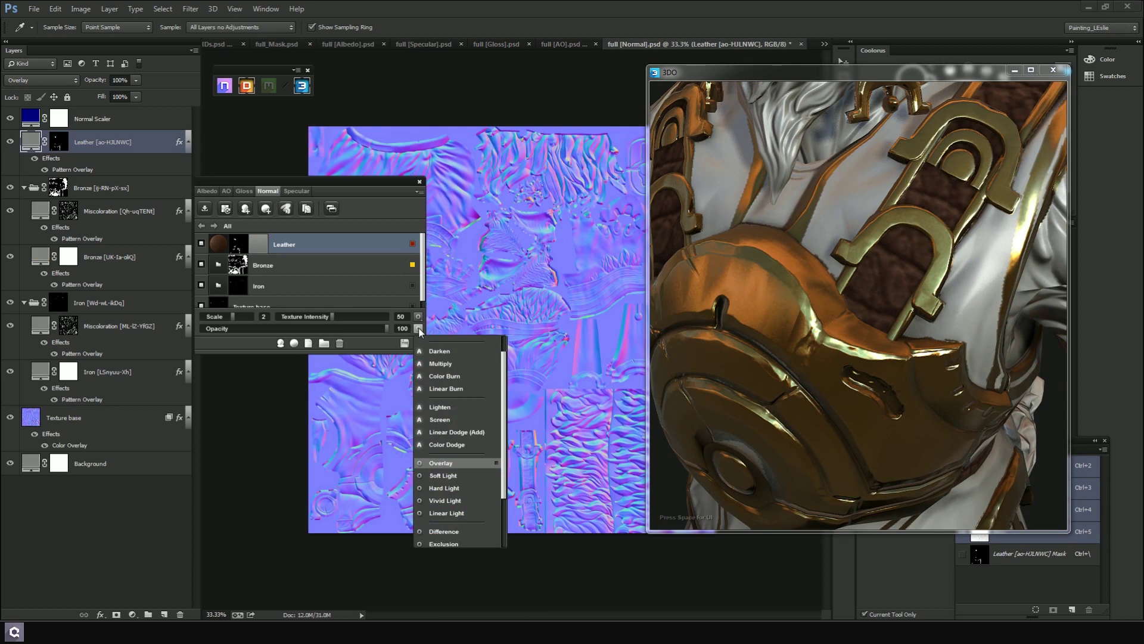
pyautogui.click(343, 195)
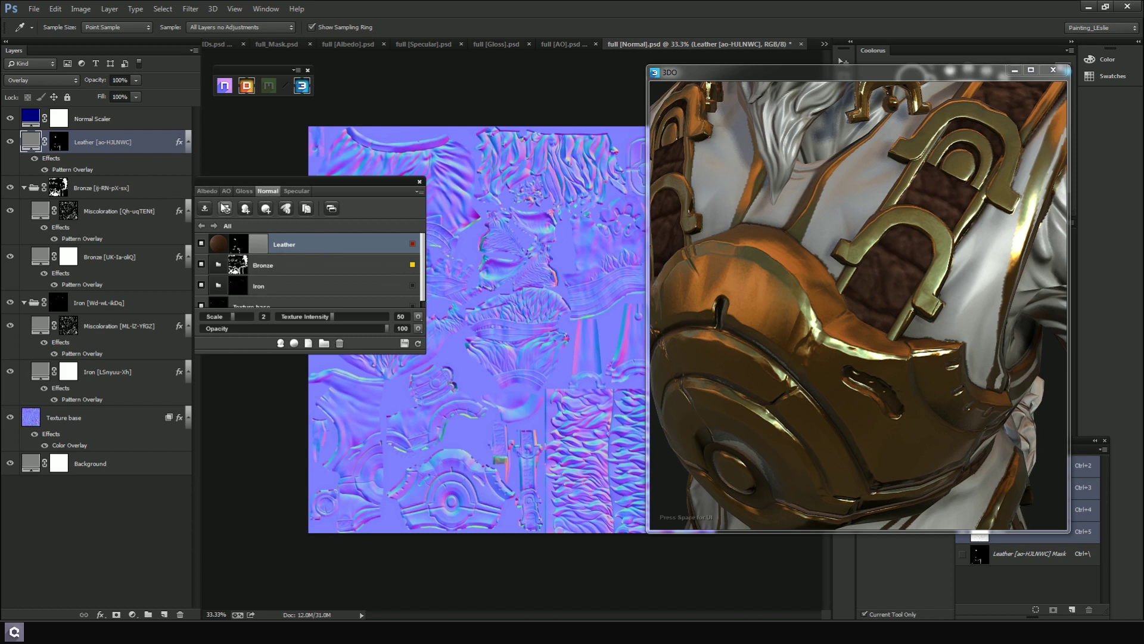
pyautogui.click(207, 190)
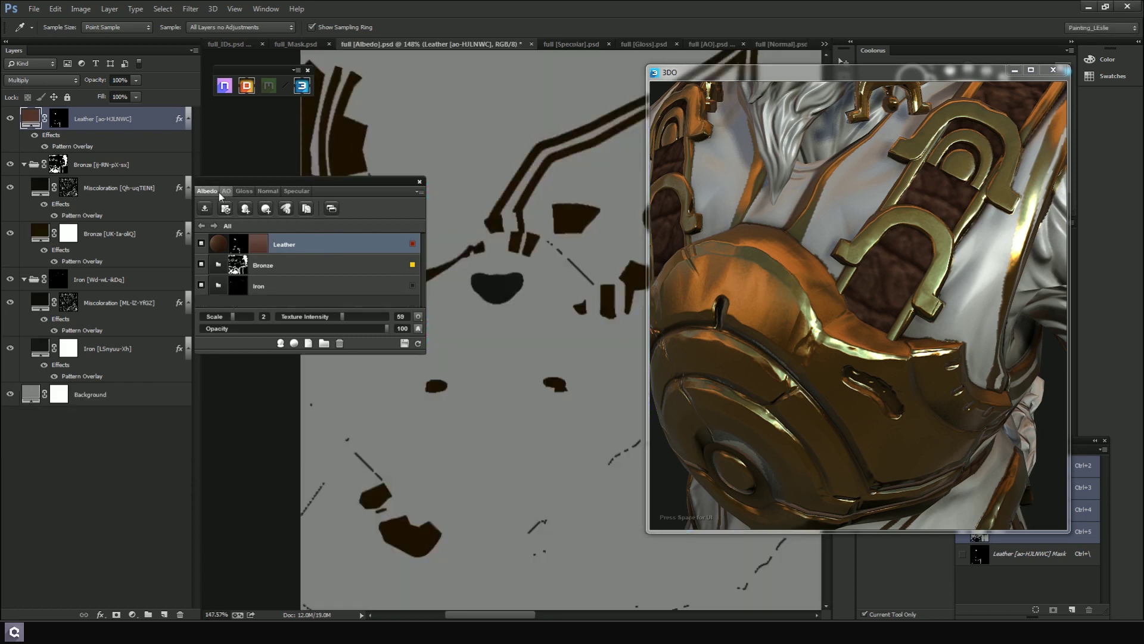
# Try Multiply for Leather's Specular blend, then revert it to Normal
pyautogui.click(297, 191)
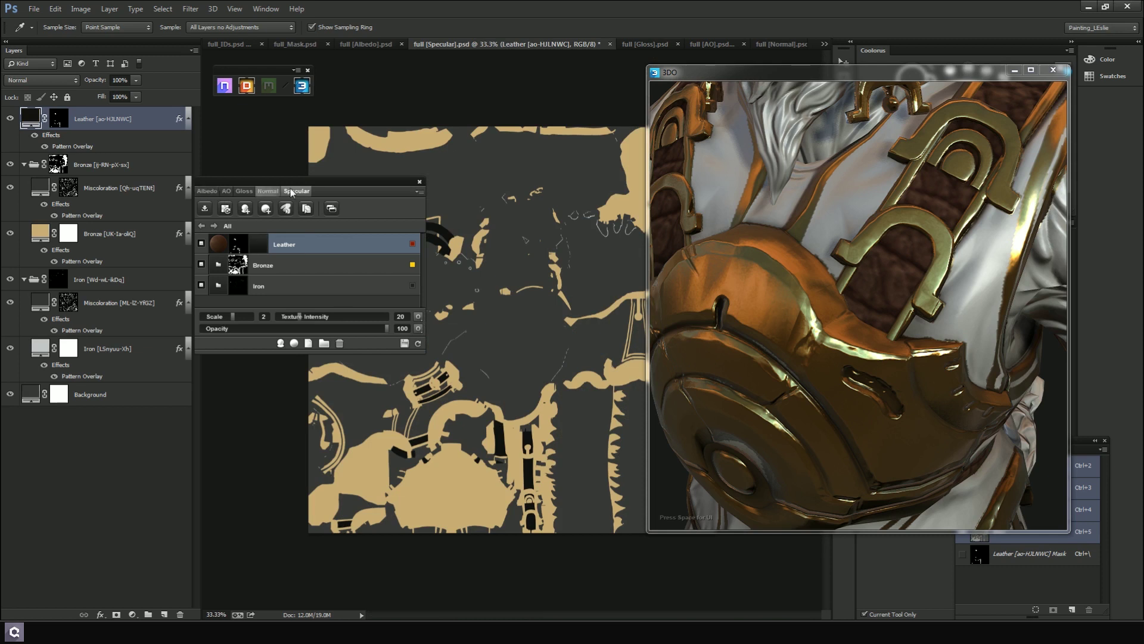
pyautogui.click(416, 334)
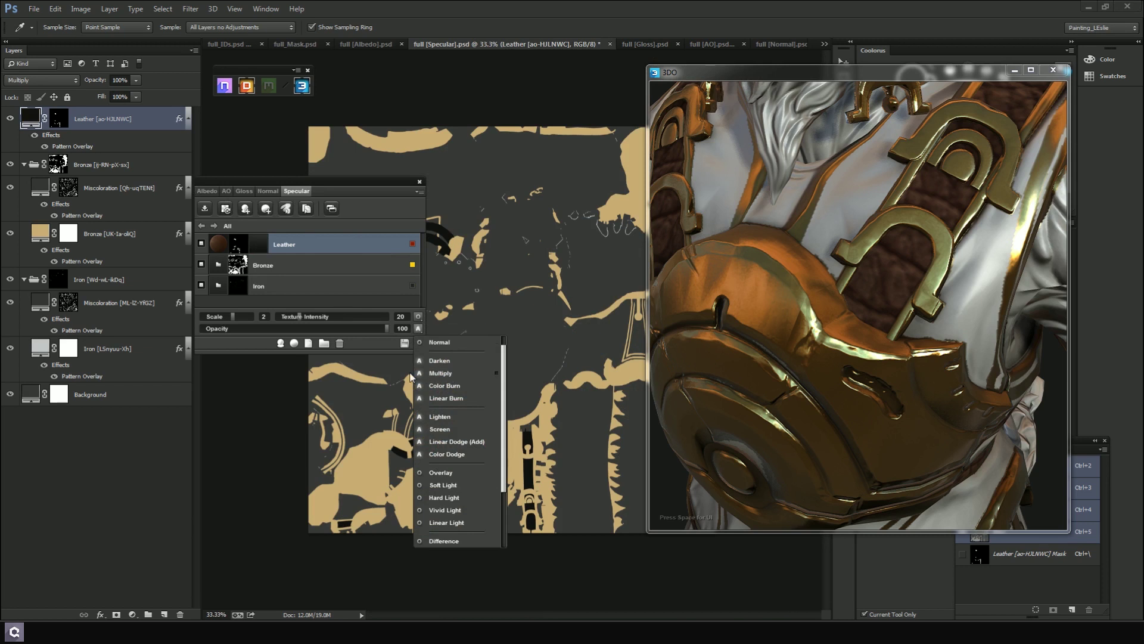
pyautogui.click(448, 373)
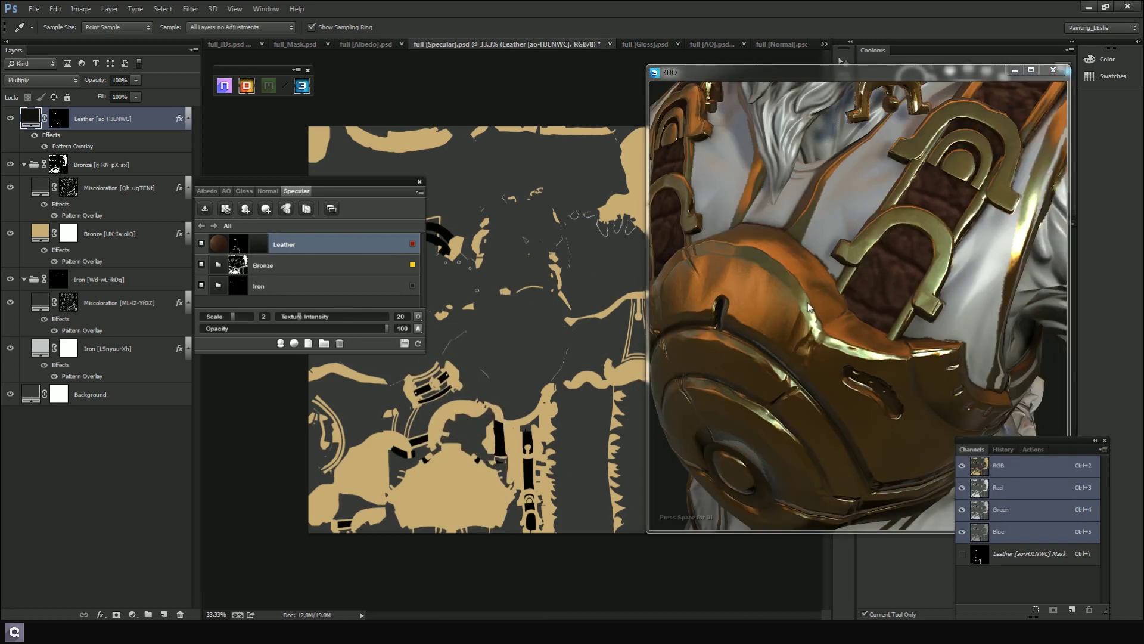
pyautogui.click(418, 329)
pyautogui.scroll(1, 459, 355)
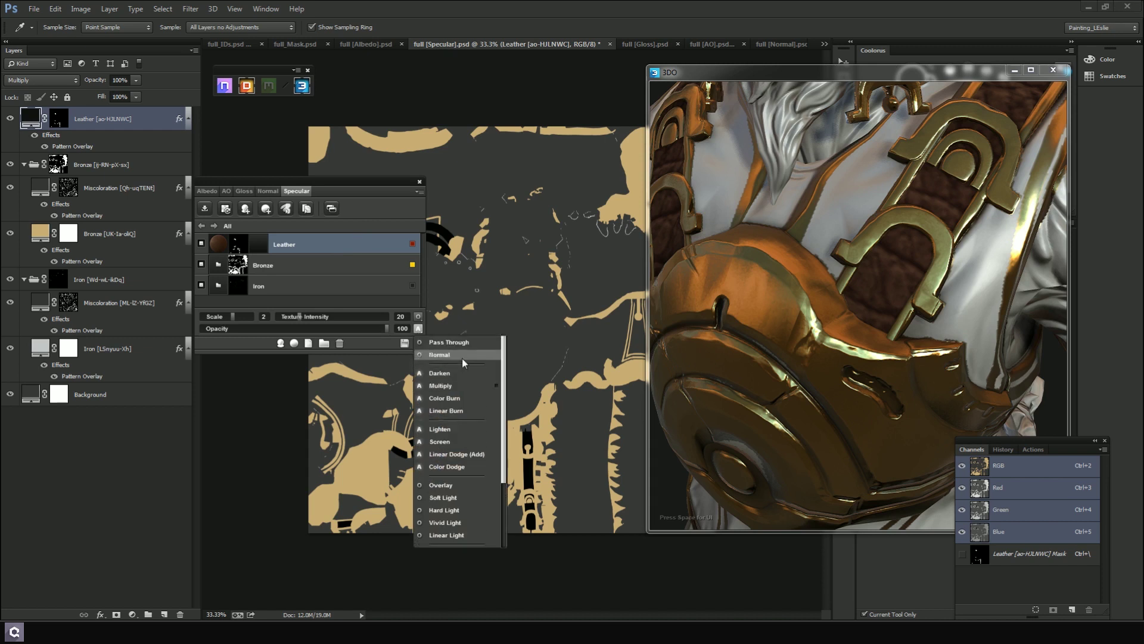
pyautogui.click(464, 354)
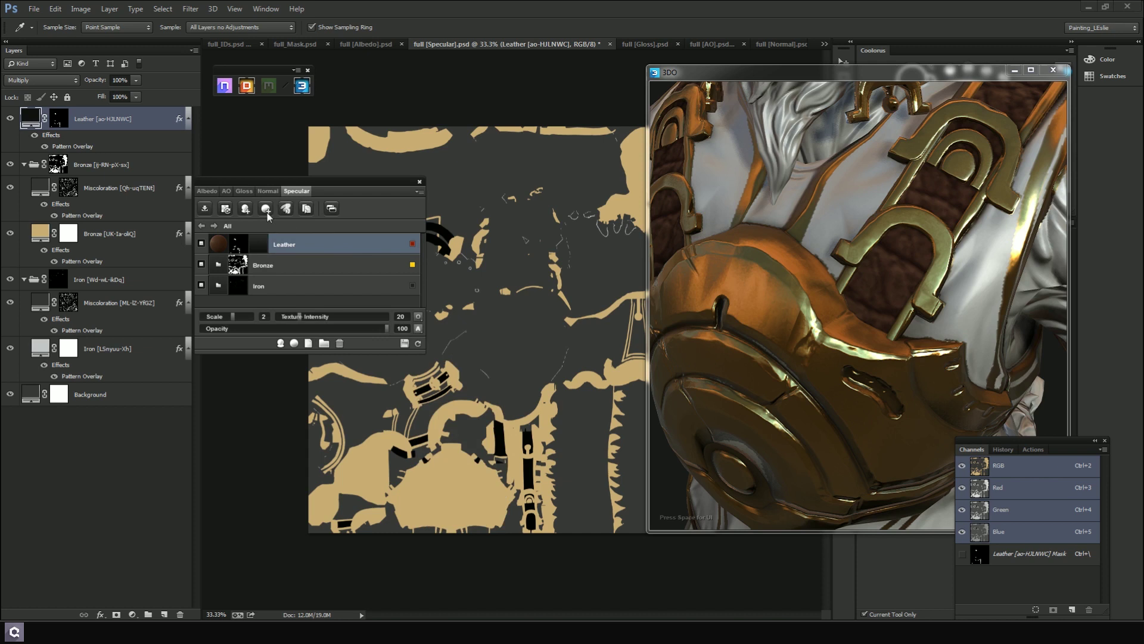
pyautogui.click(204, 192)
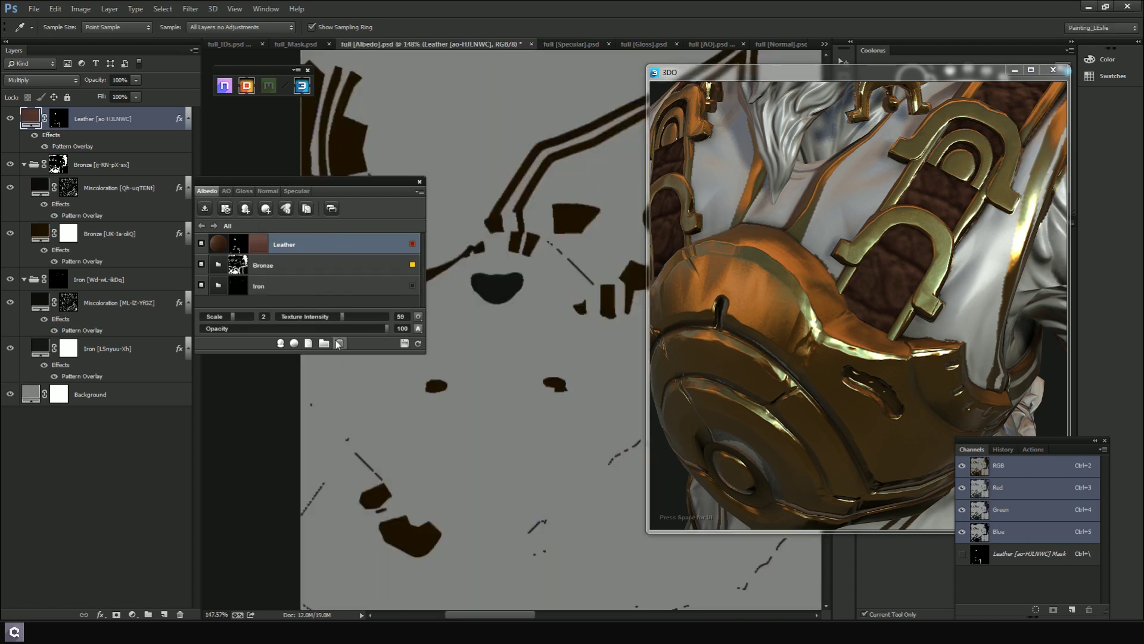
# Reframe the model and delete the Leather material layer
pyautogui.click(736, 271)
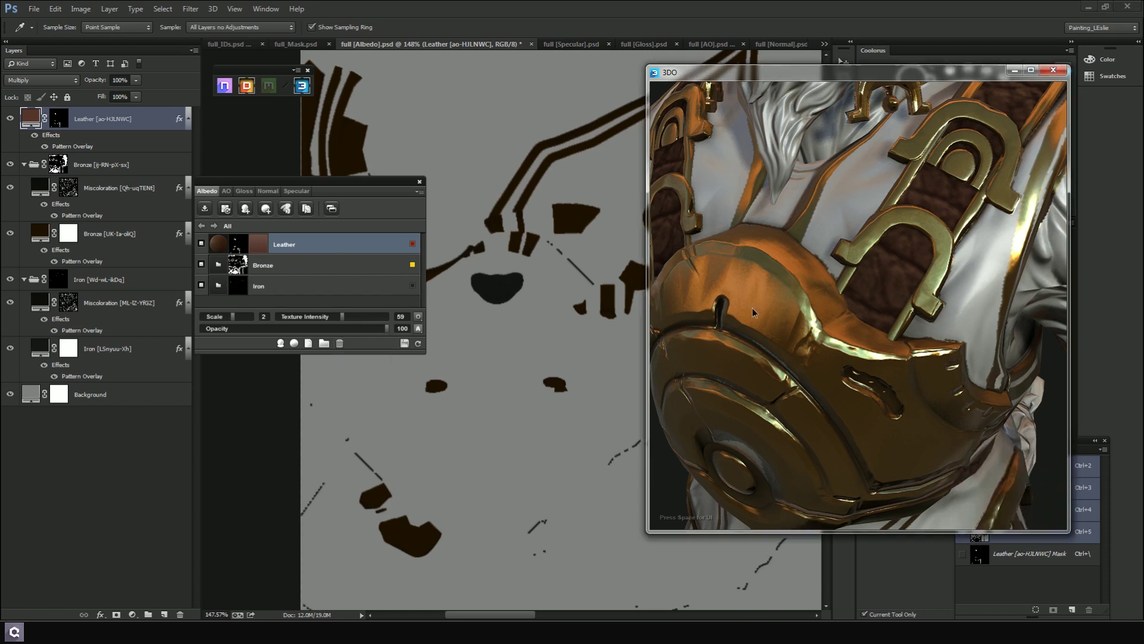
pyautogui.scroll(-5, 737, 271)
pyautogui.scroll(3, 738, 275)
pyautogui.moveTo(739, 291); pyautogui.dragTo(750, 287)
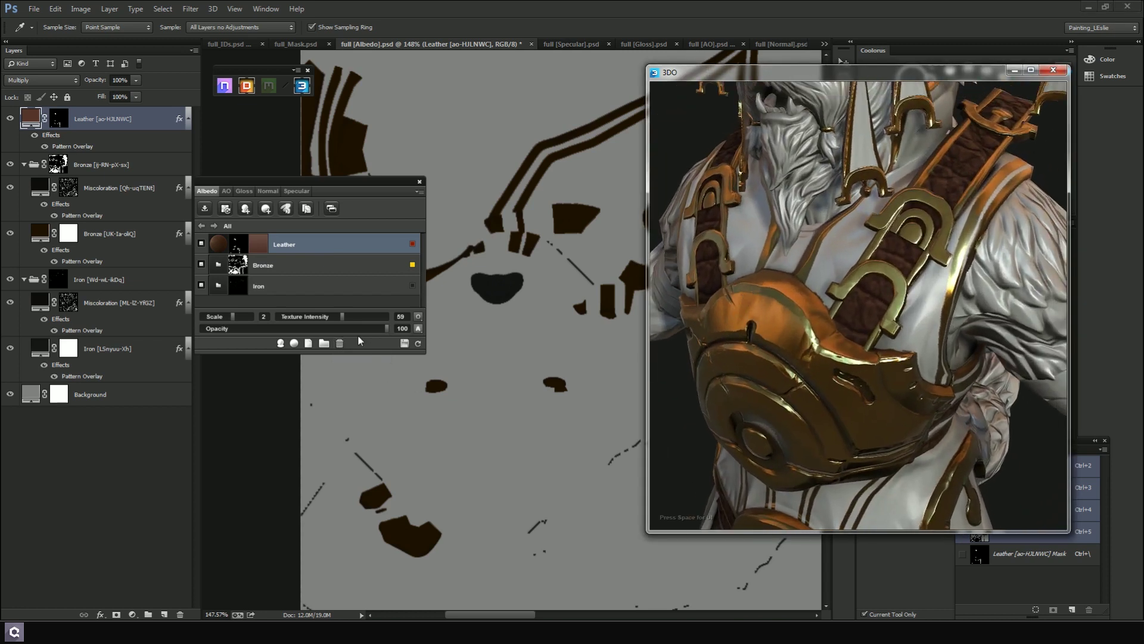
pyautogui.click(340, 343)
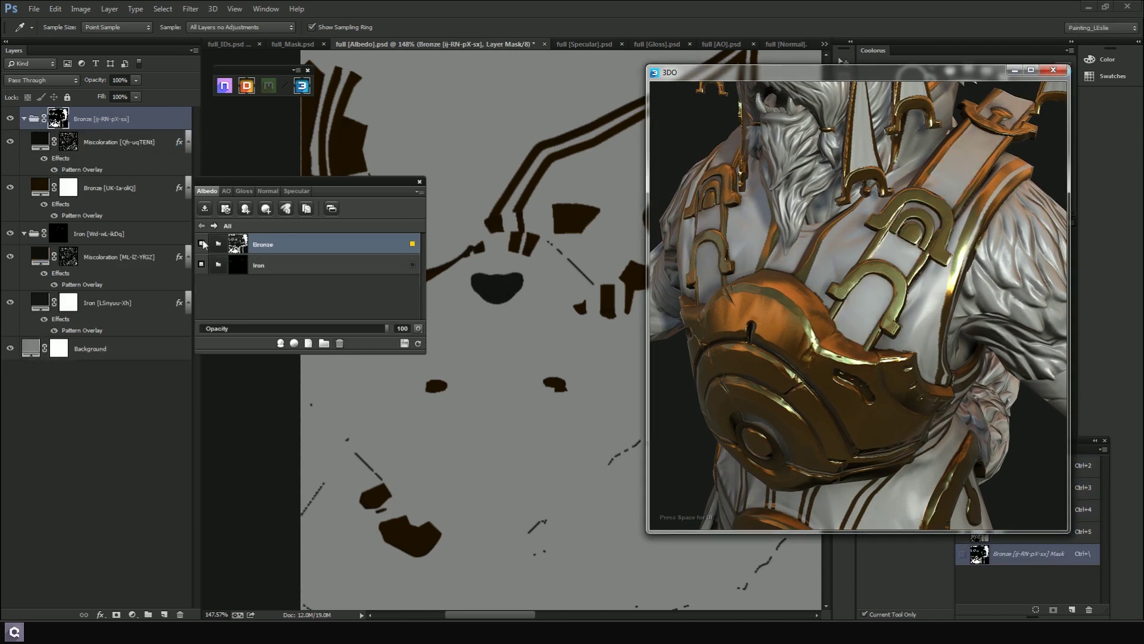
# Select the Iron group together with Bronze and group them
pyautogui.click(217, 246)
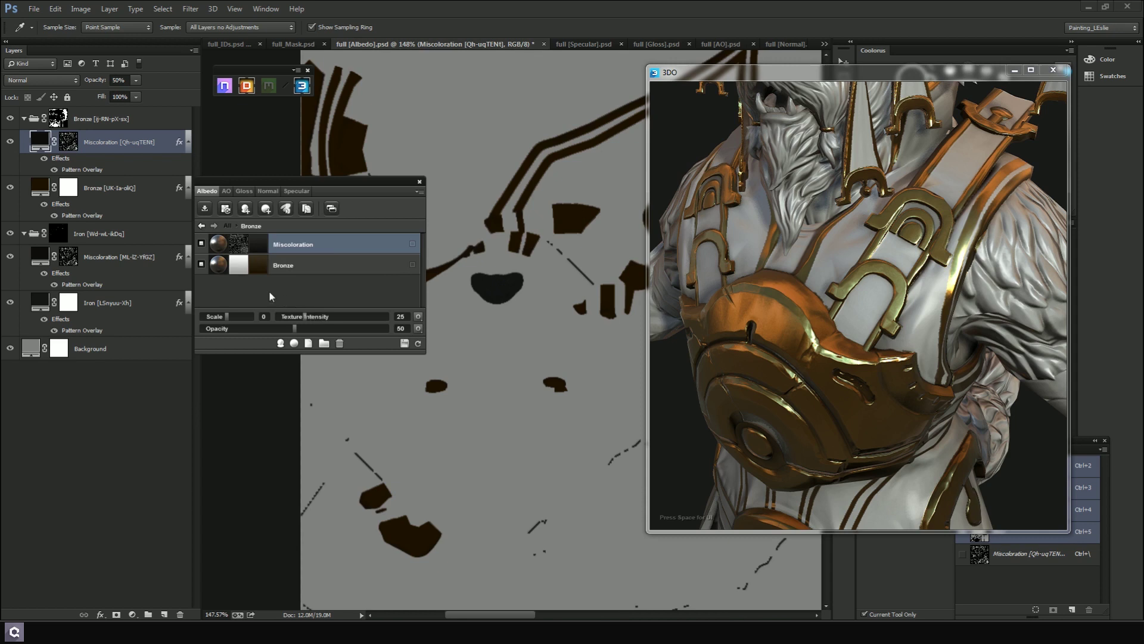
pyautogui.click(200, 226)
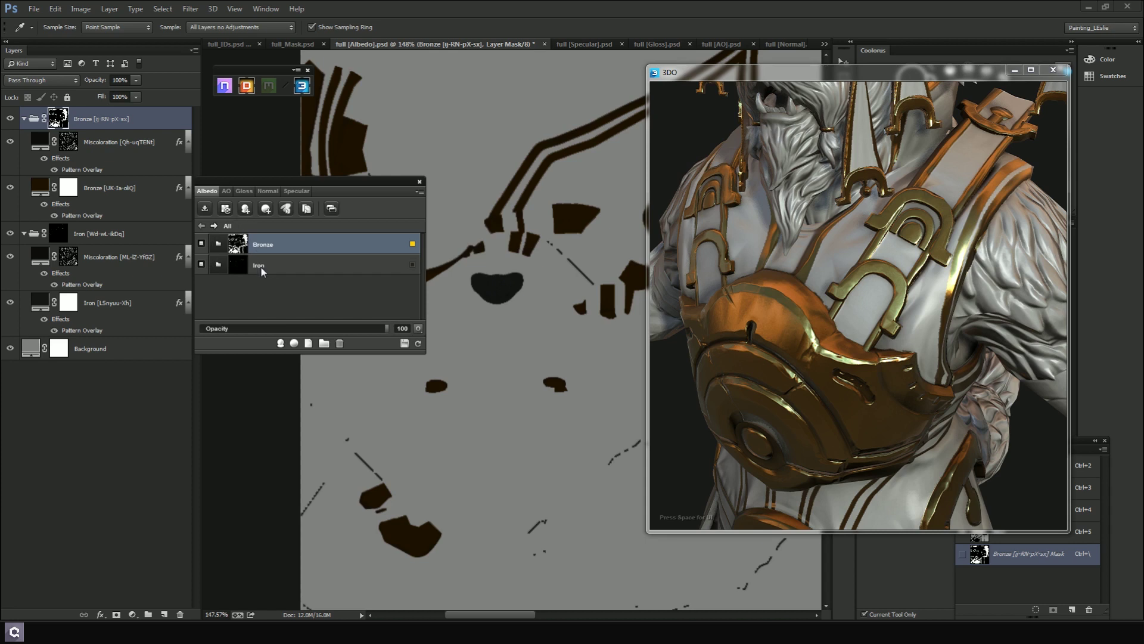
pyautogui.keyDown('ctrl'); pyautogui.click(315, 268); pyautogui.keyUp('ctrl')
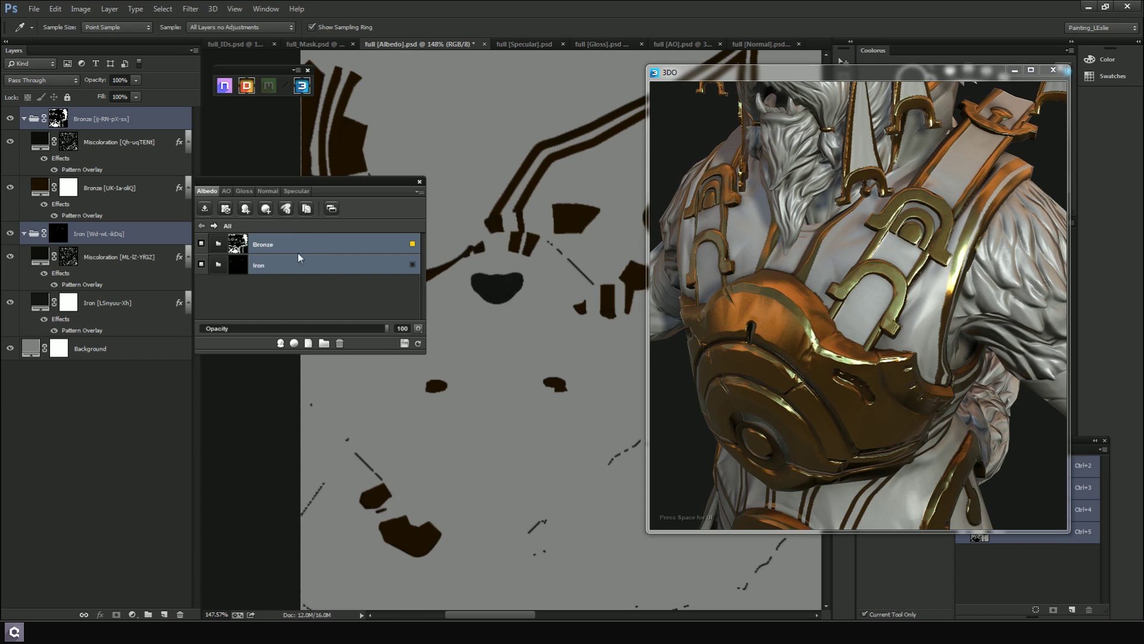
pyautogui.click(325, 343)
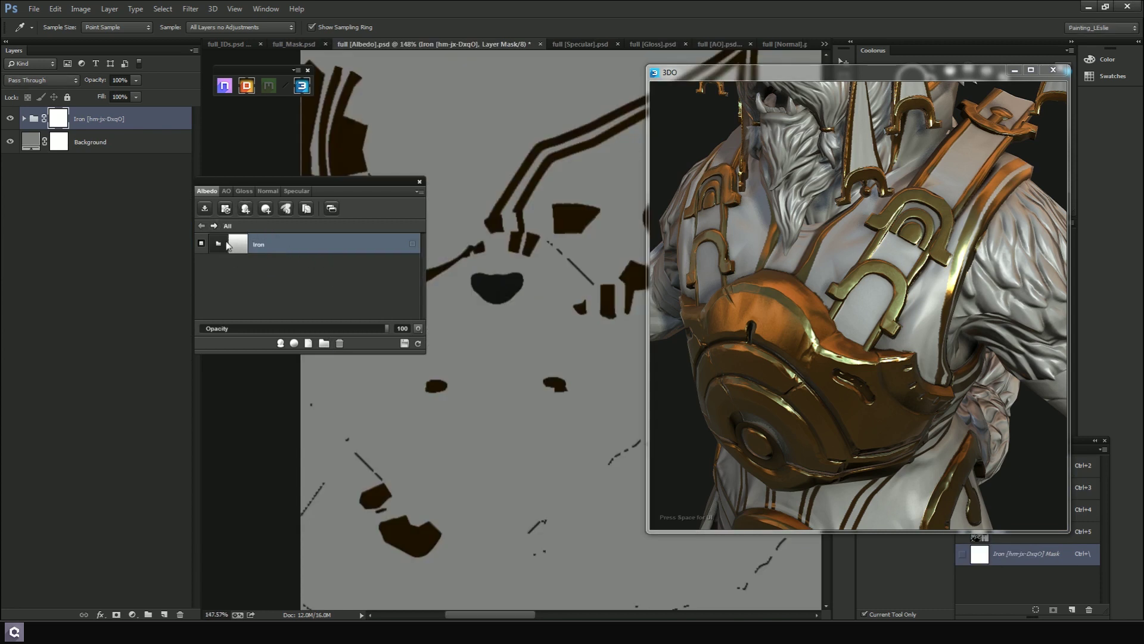
# Inspect the new group's Bronze and Iron contents, then group the bronze layers into one material
pyautogui.doubleClick(247, 244)
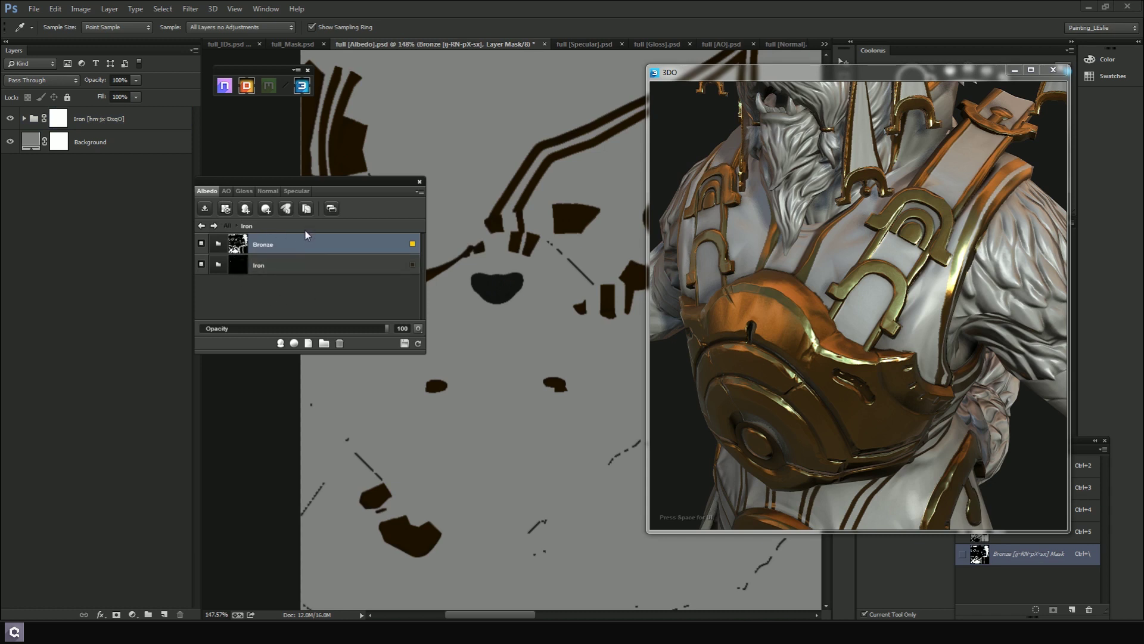
pyautogui.click(218, 244)
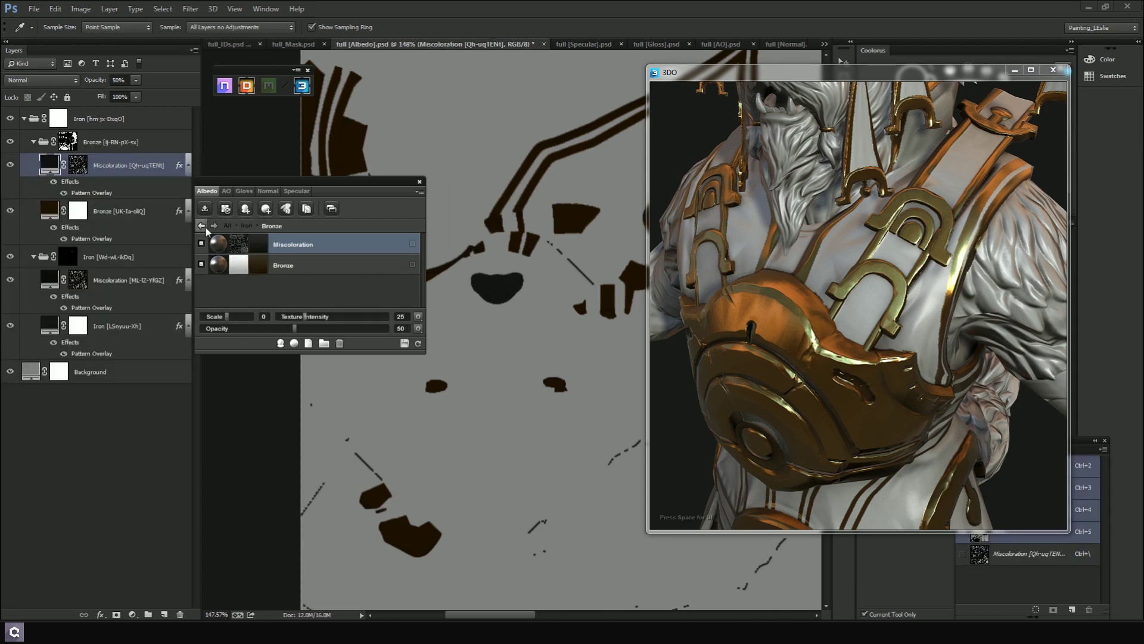
pyautogui.click(201, 226)
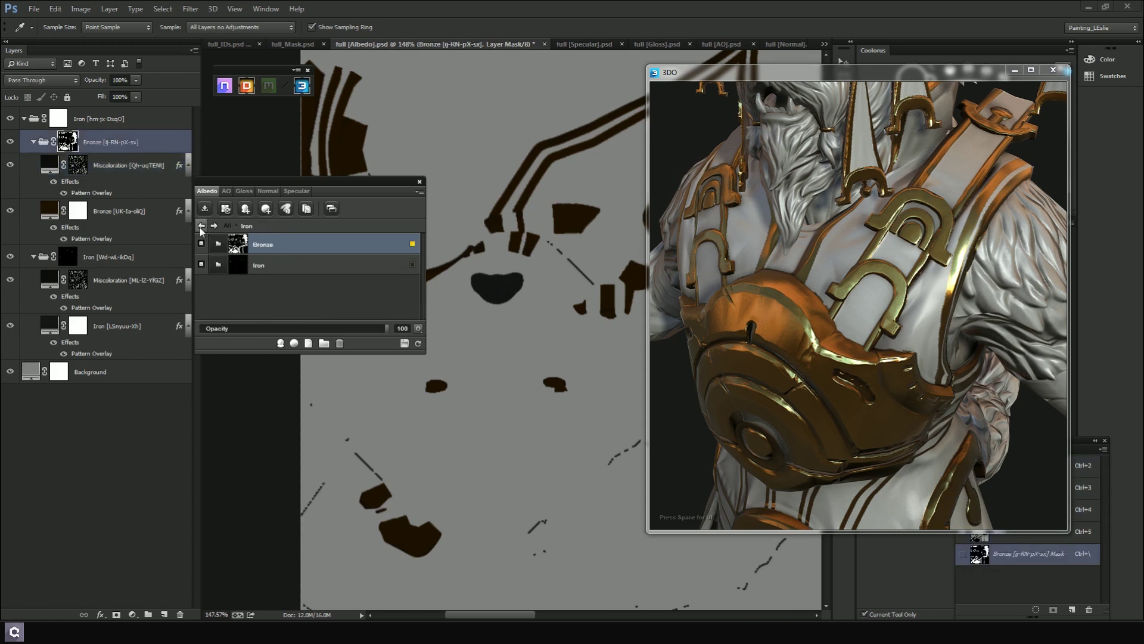
pyautogui.click(201, 225)
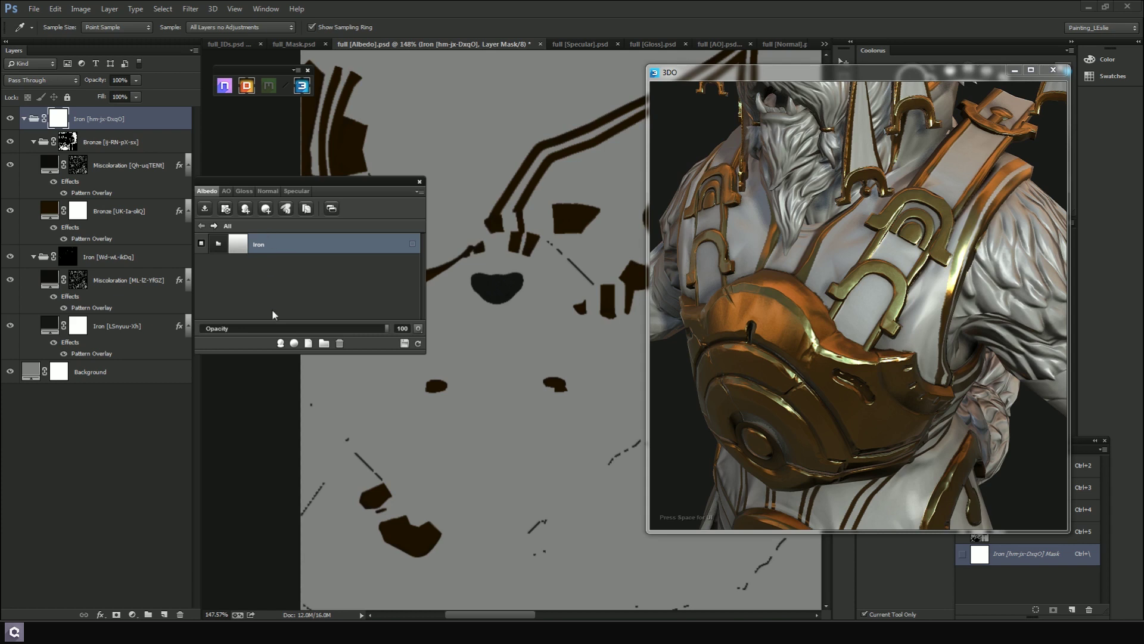
pyautogui.click(219, 245)
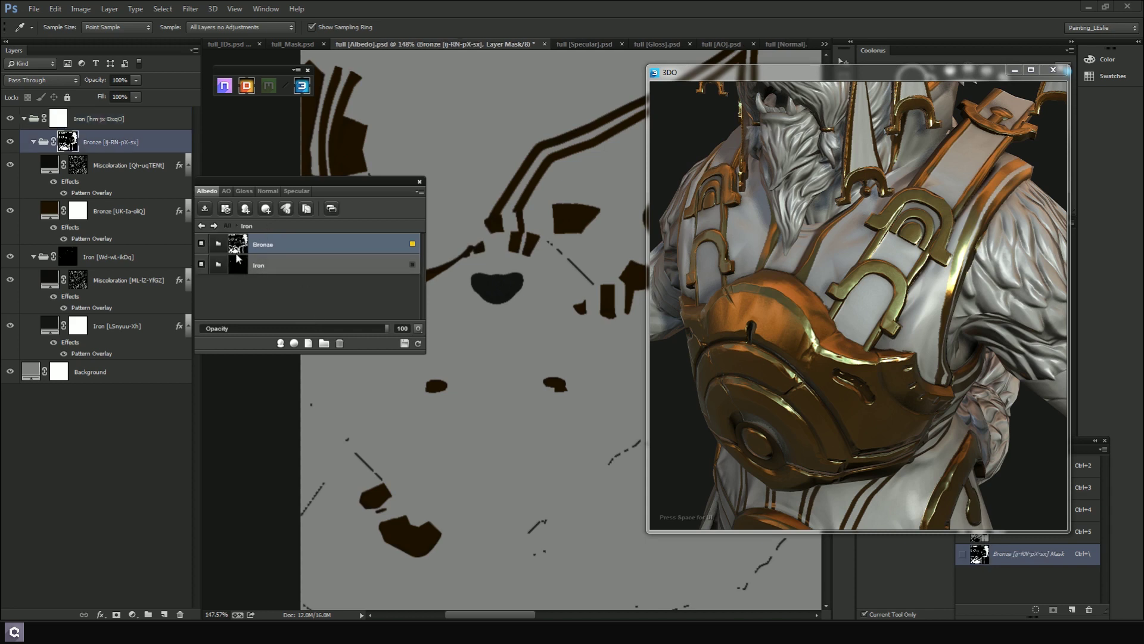
pyautogui.click(202, 226)
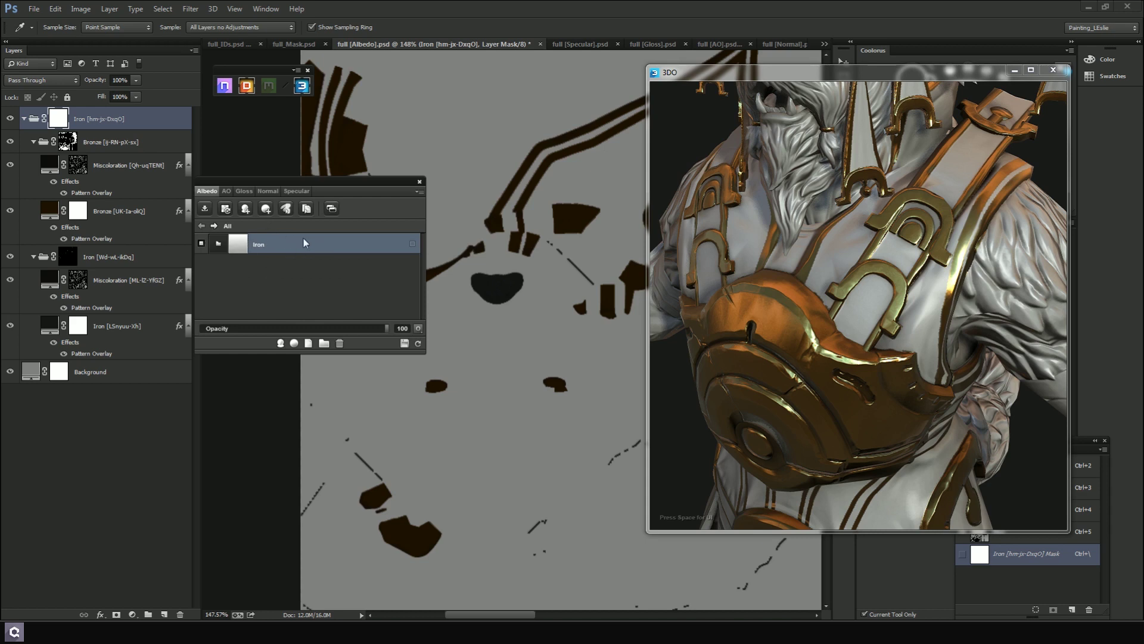
pyautogui.click(324, 344)
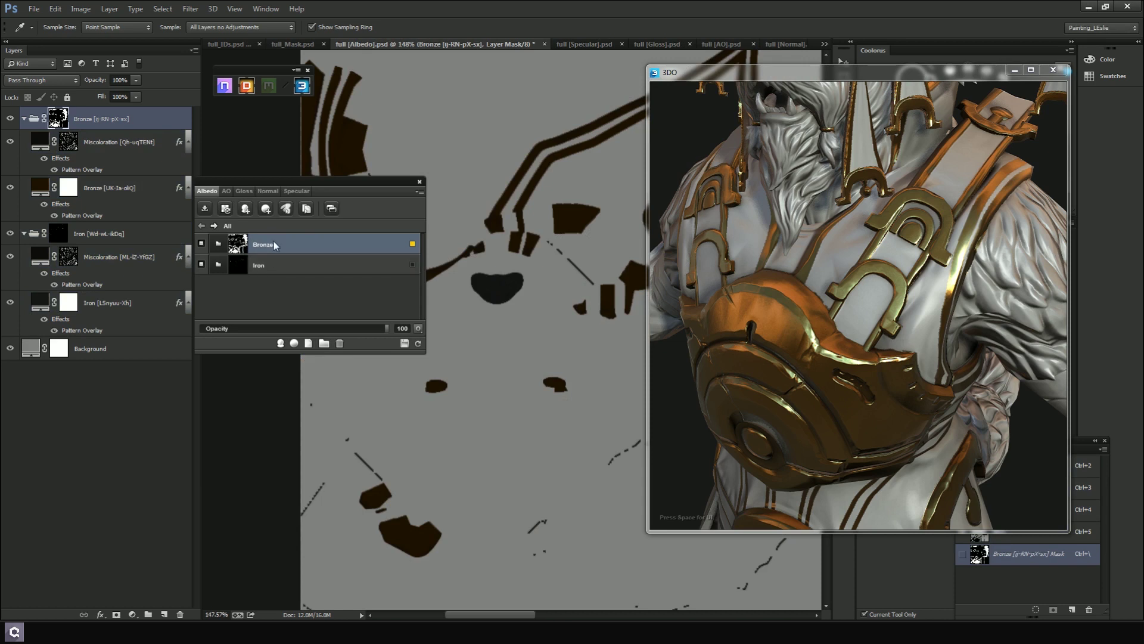
# Inspect the chest armour and shoulder bronze trim, finishing in flat material-ID colours
pyautogui.moveTo(854, 360); pyautogui.dragTo(896, 351)
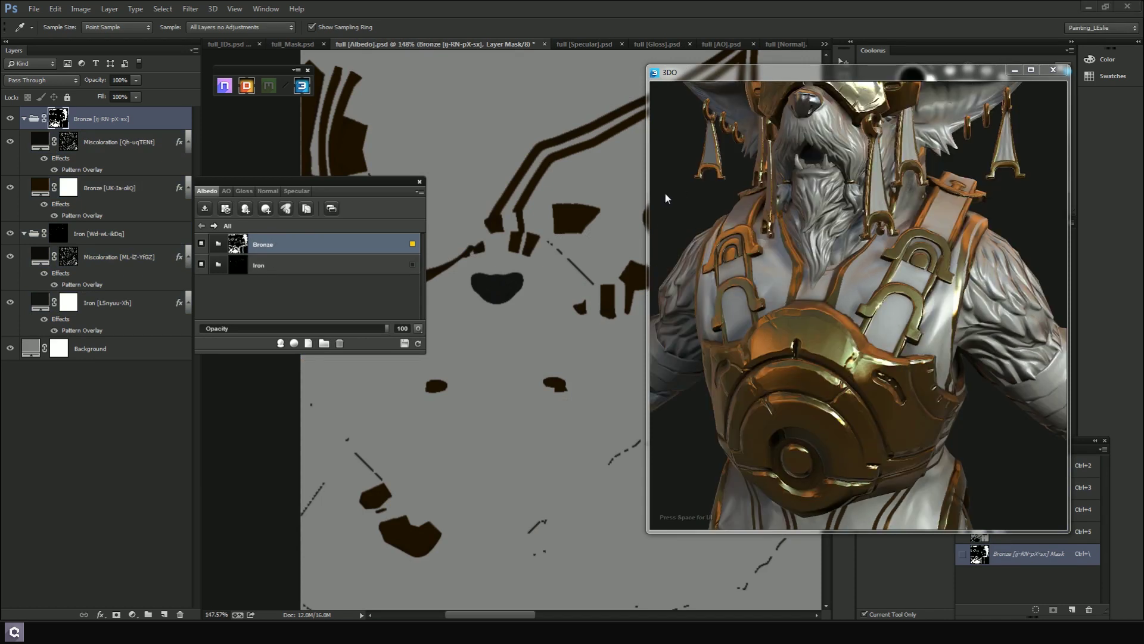
pyautogui.moveTo(958, 219); pyautogui.dragTo(856, 245)
pyautogui.press('c')
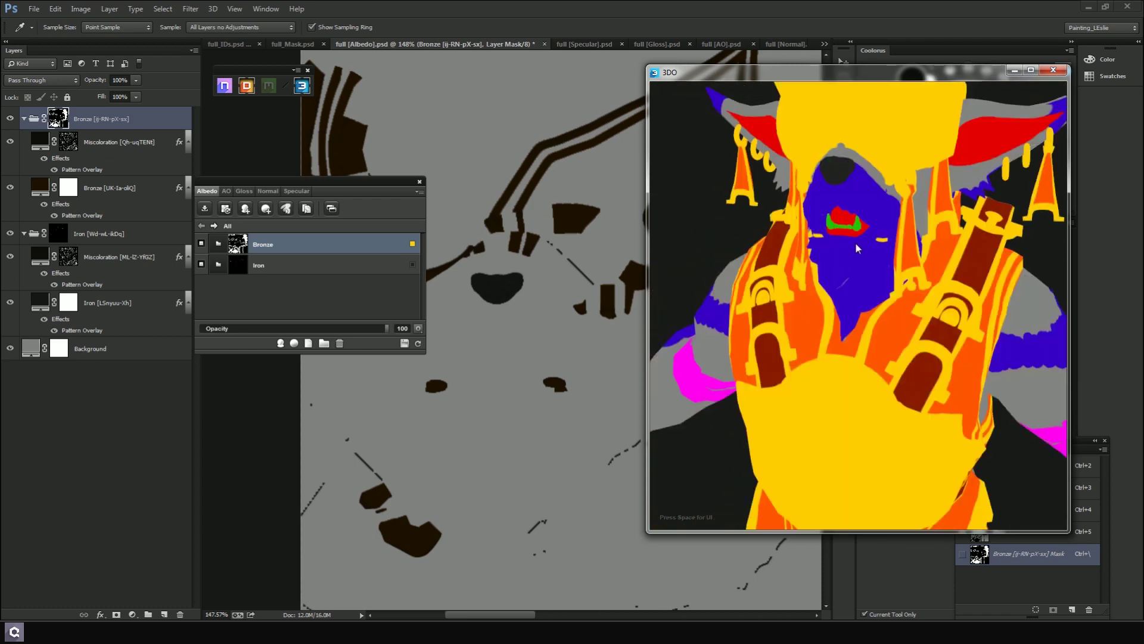
pyautogui.press('1')
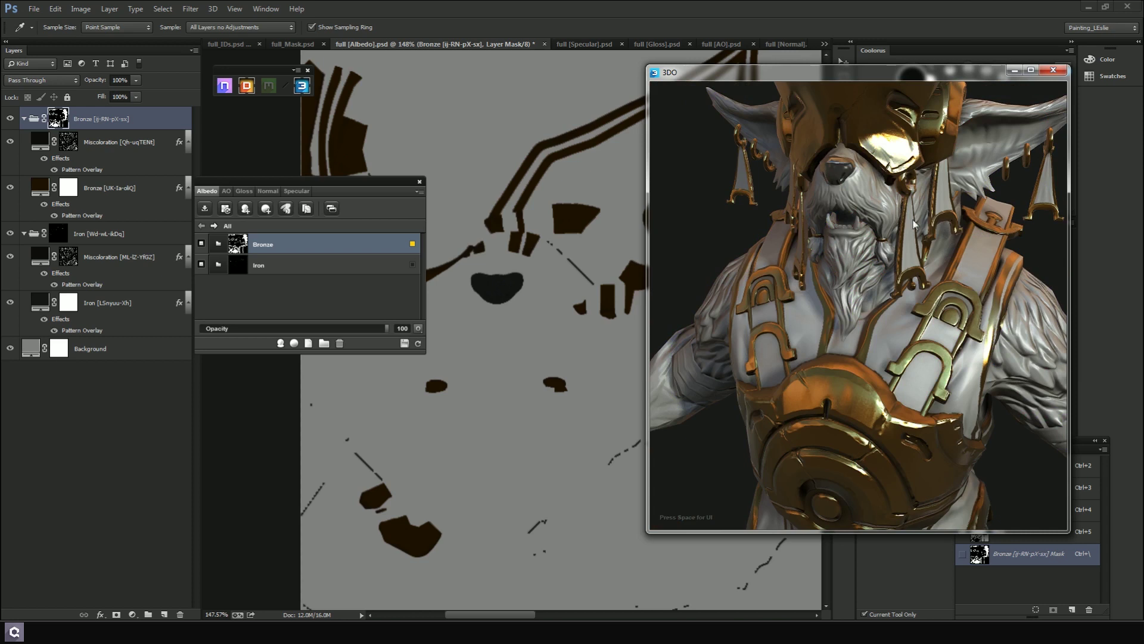
pyautogui.moveTo(914, 224); pyautogui.dragTo(986, 209)
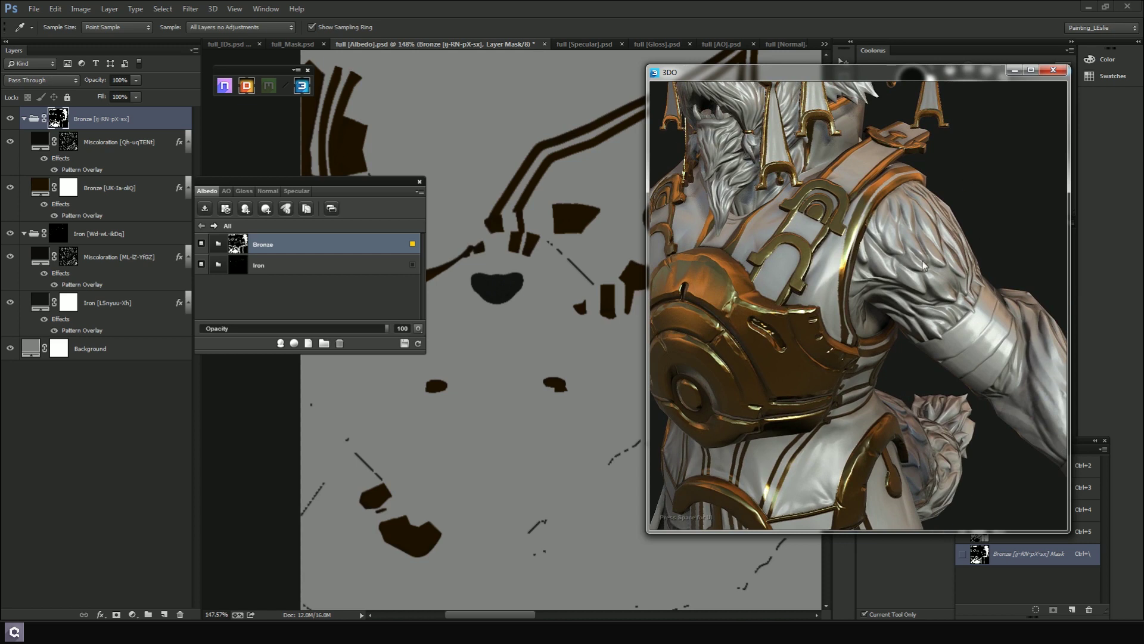
pyautogui.moveTo(924, 255)
pyautogui.mouseDown()
pyautogui.moveTo(954, 279)
pyautogui.moveTo(924, 278)
pyautogui.mouseUp()
pyautogui.press('c')
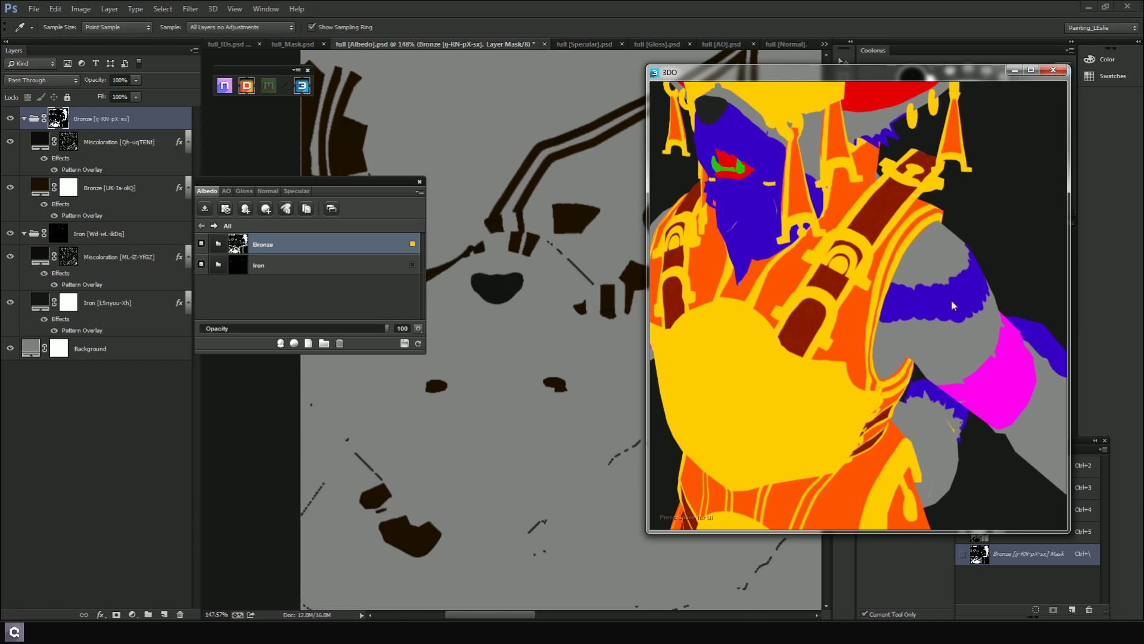
# Compare the Stylized > Base presets and create the Brown Fur material
pyautogui.click(931, 254)
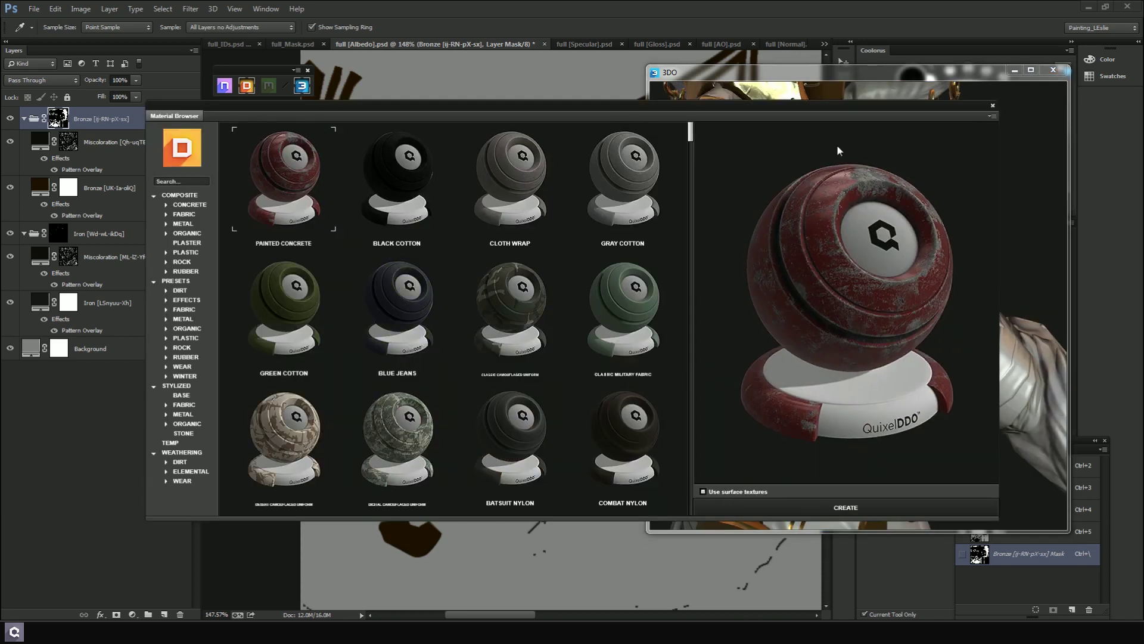
pyautogui.moveTo(764, 107)
pyautogui.mouseDown()
pyautogui.moveTo(776, 186)
pyautogui.moveTo(777, 123)
pyautogui.mouseUp()
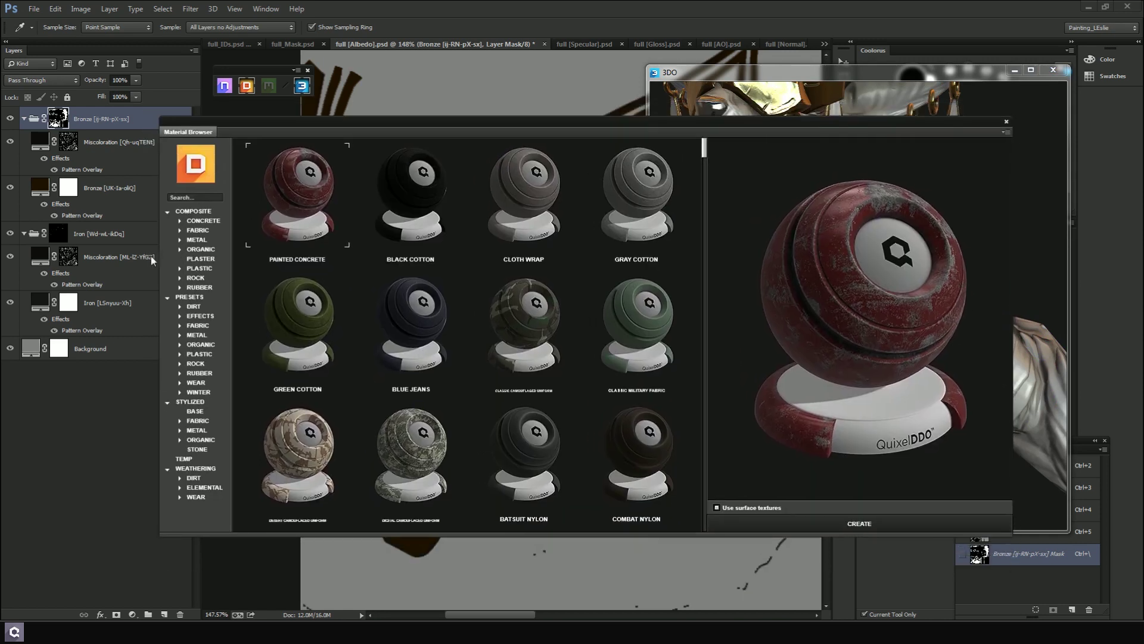
pyautogui.click(201, 410)
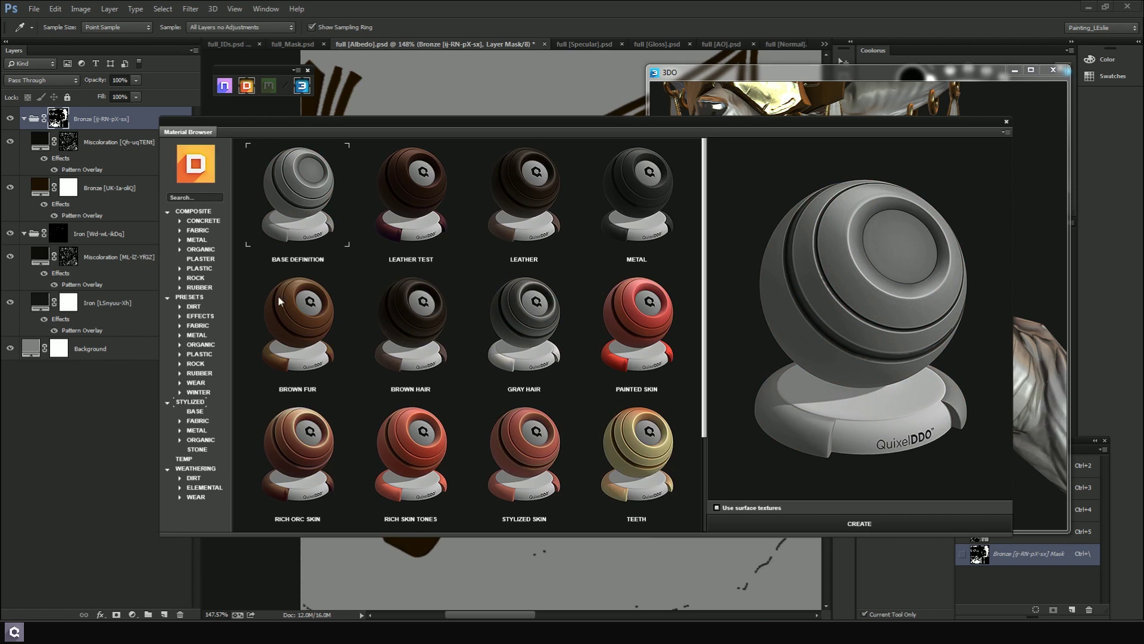
pyautogui.click(329, 331)
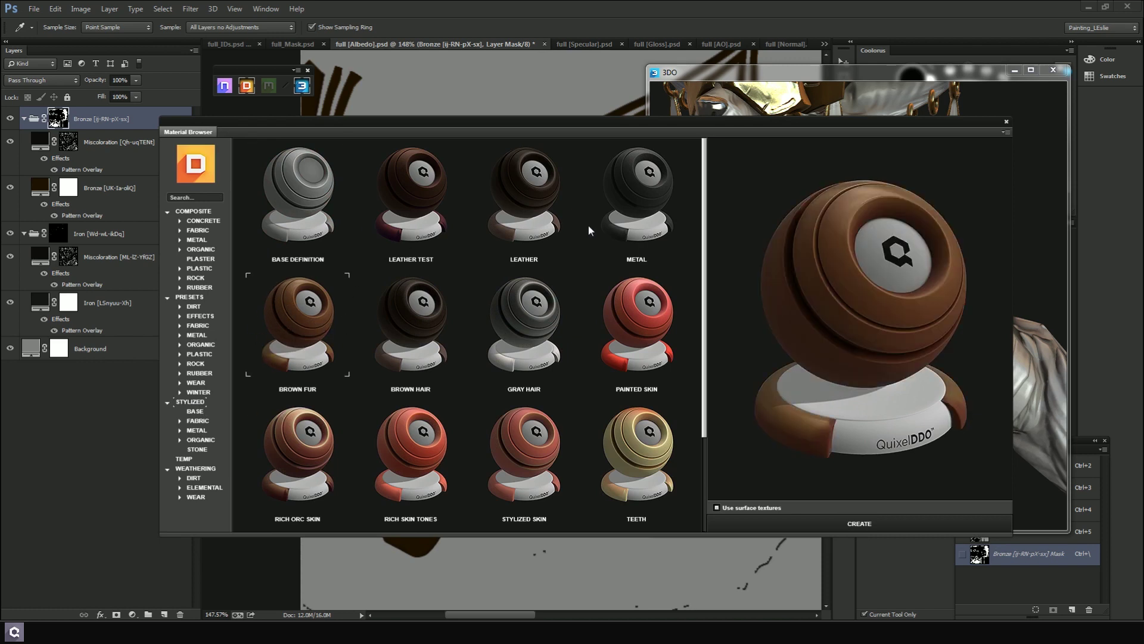
pyautogui.click(513, 196)
pyautogui.click(639, 187)
pyautogui.click(643, 327)
pyautogui.click(557, 326)
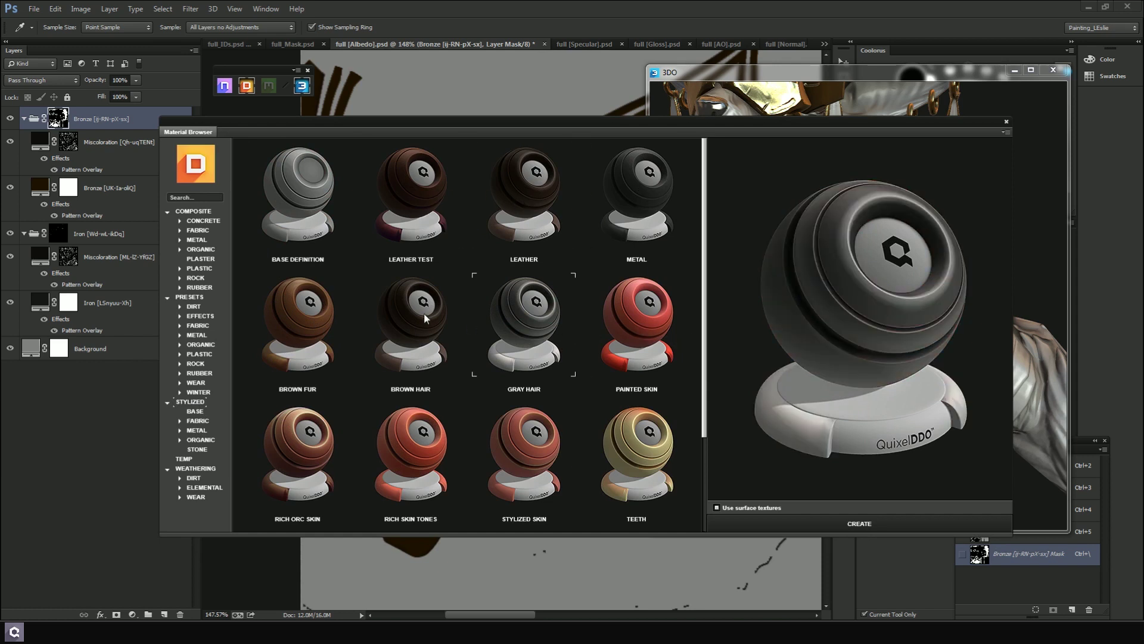
pyautogui.click(425, 318)
pyautogui.click(273, 311)
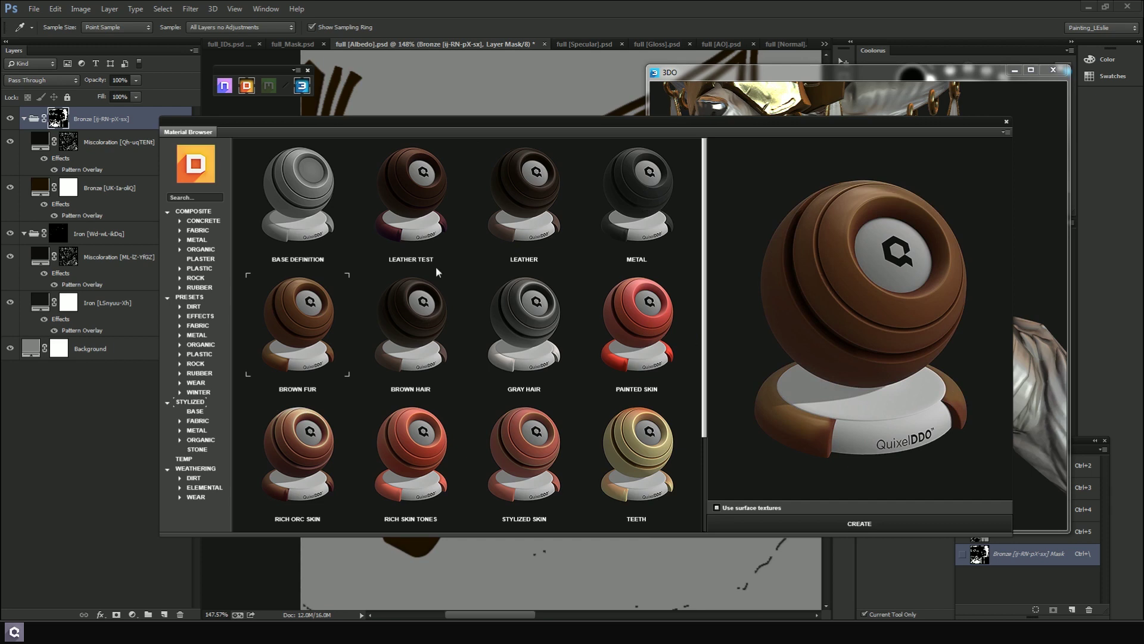
pyautogui.click(900, 524)
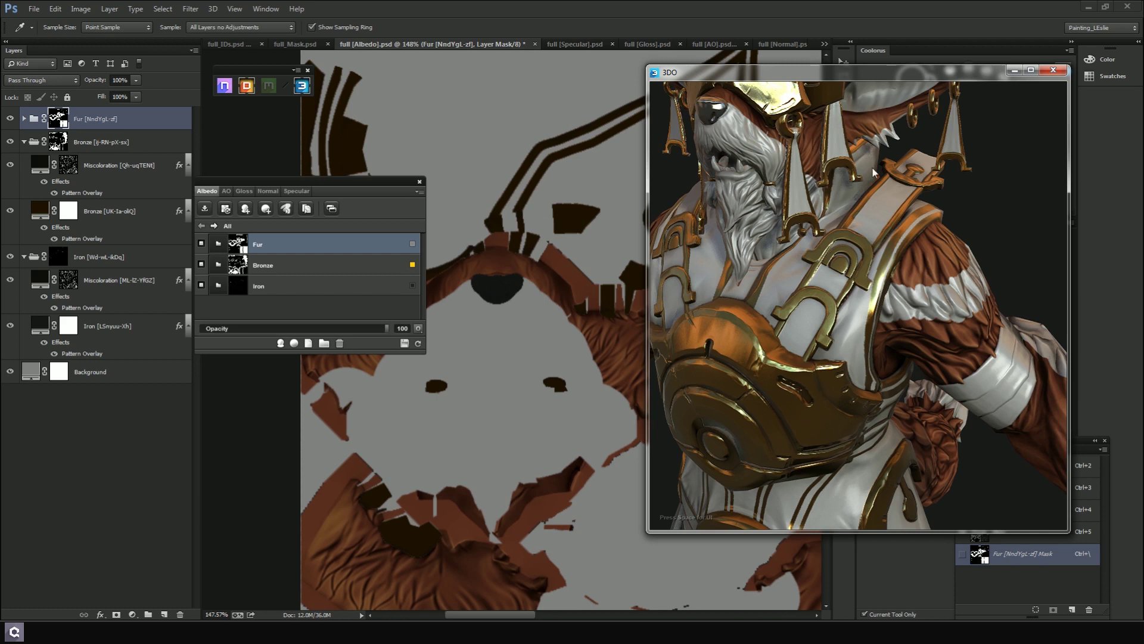
pyautogui.moveTo(989, 204); pyautogui.dragTo(981, 234)
pyautogui.scroll(-5, 981, 234)
pyautogui.moveTo(961, 299); pyautogui.dragTo(877, 331)
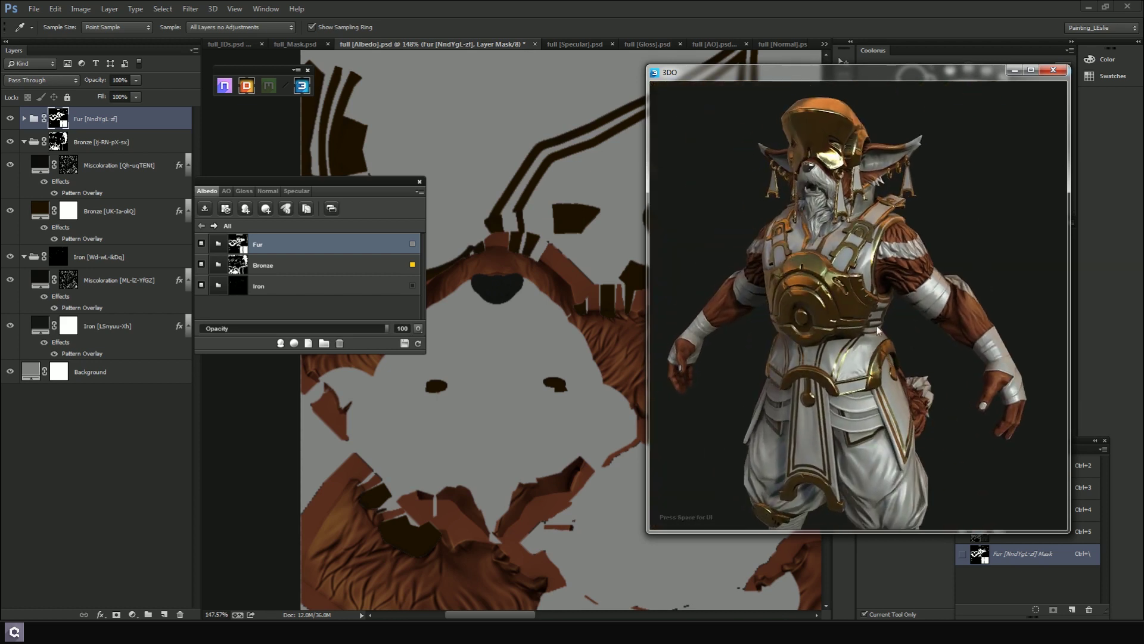
pyautogui.click(220, 243)
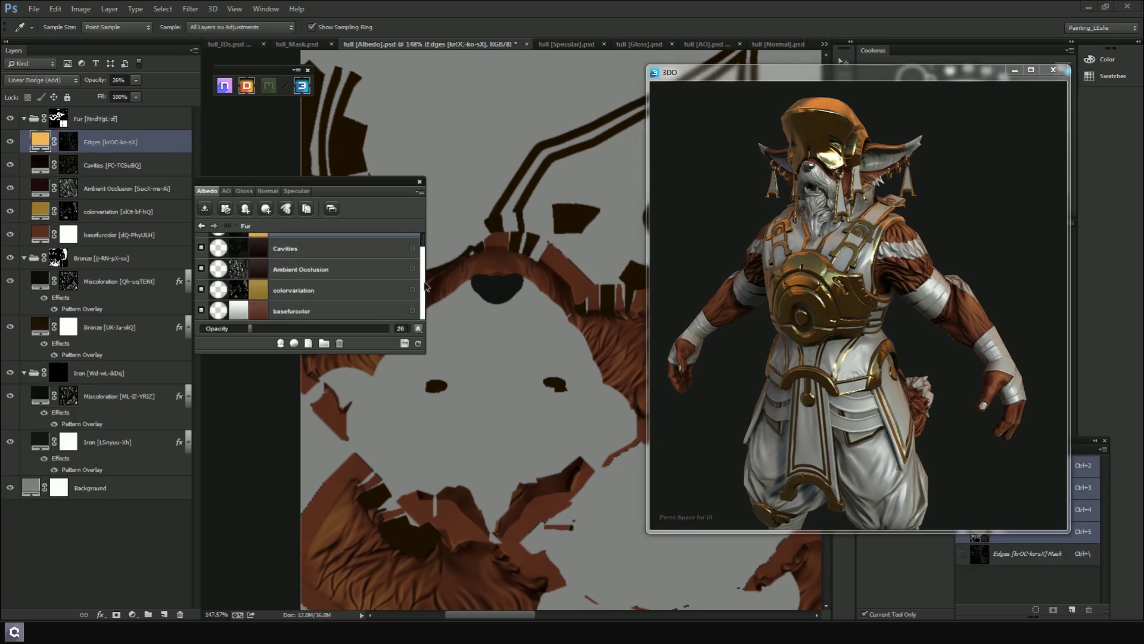
pyautogui.moveTo(430, 250); pyautogui.dragTo(426, 283)
pyautogui.moveTo(816, 274); pyautogui.dragTo(807, 314)
pyautogui.scroll(5, 853, 298)
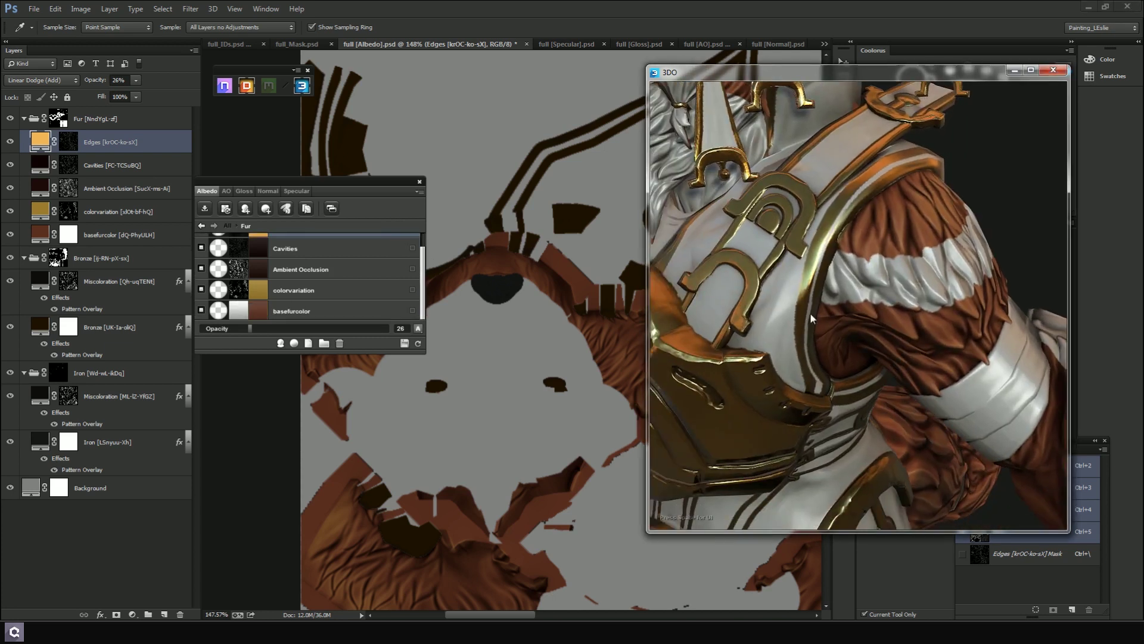
pyautogui.click(490, 282)
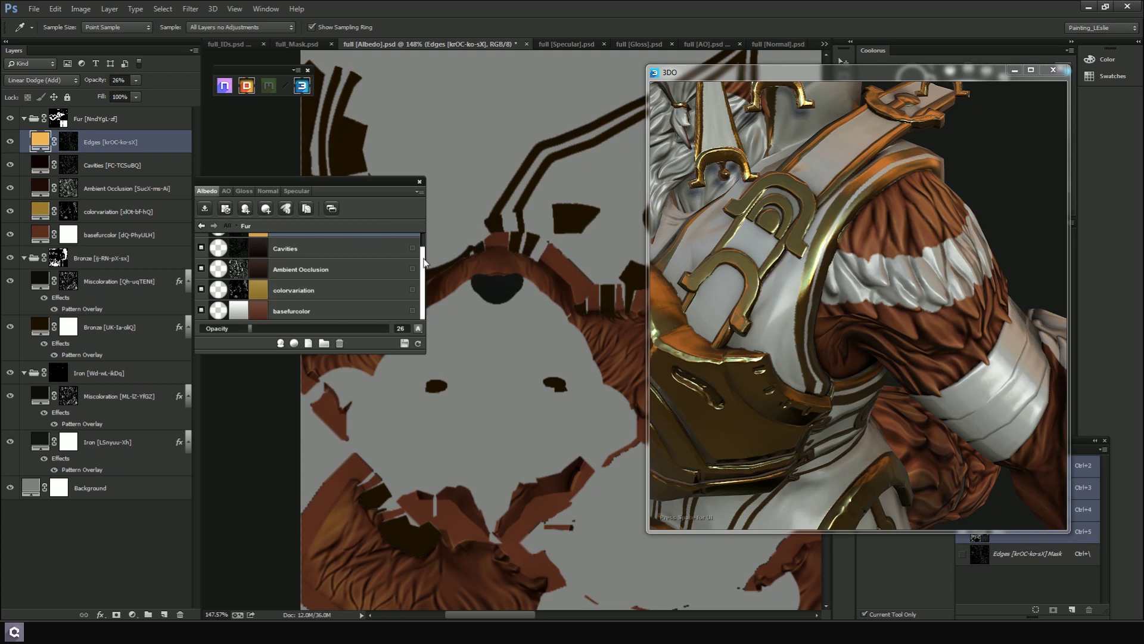
pyautogui.scroll(1, 426, 264)
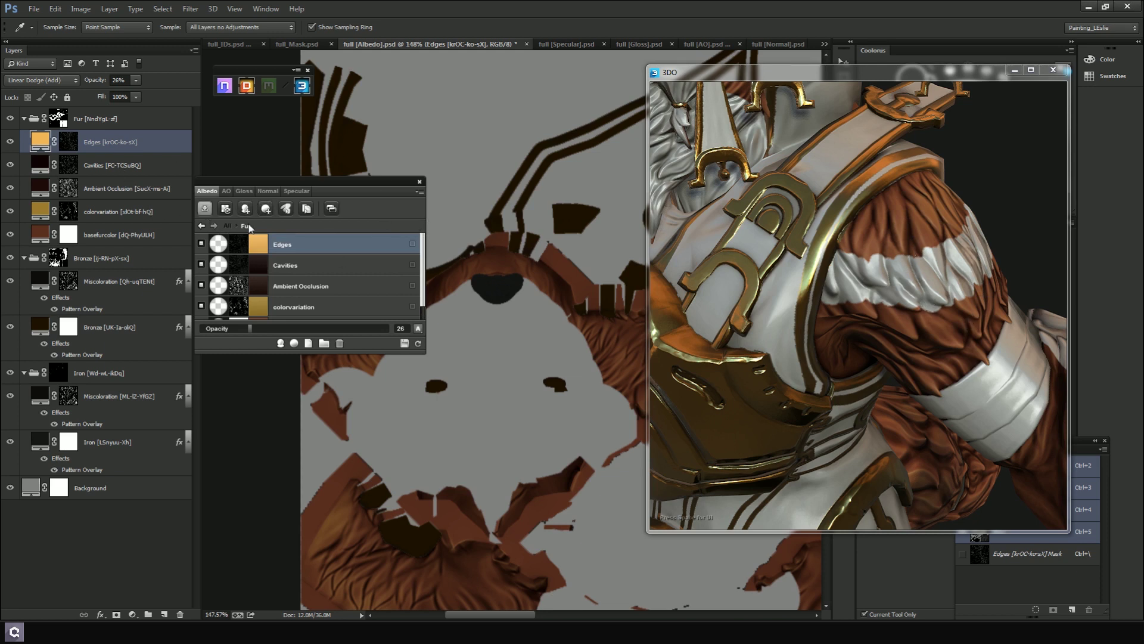
pyautogui.click(202, 224)
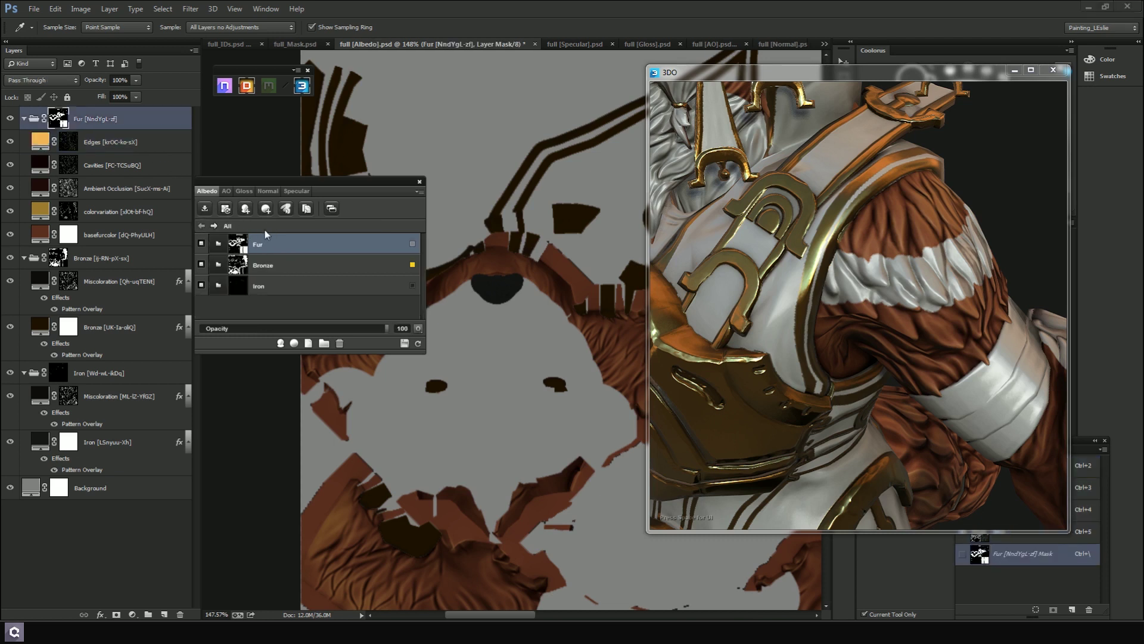
pyautogui.click(241, 249)
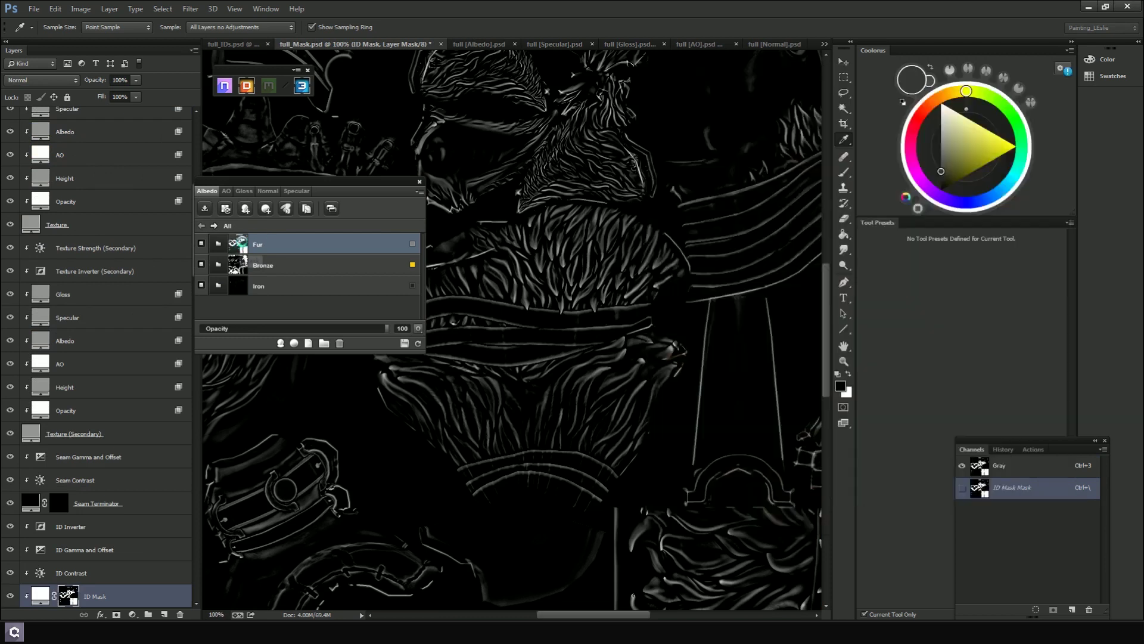
# Add the face region's material IDs to the Fur mask in the Mask ID Editor, setting Material IDs to 100
pyautogui.moveTo(519, 151); pyautogui.dragTo(355, 143)
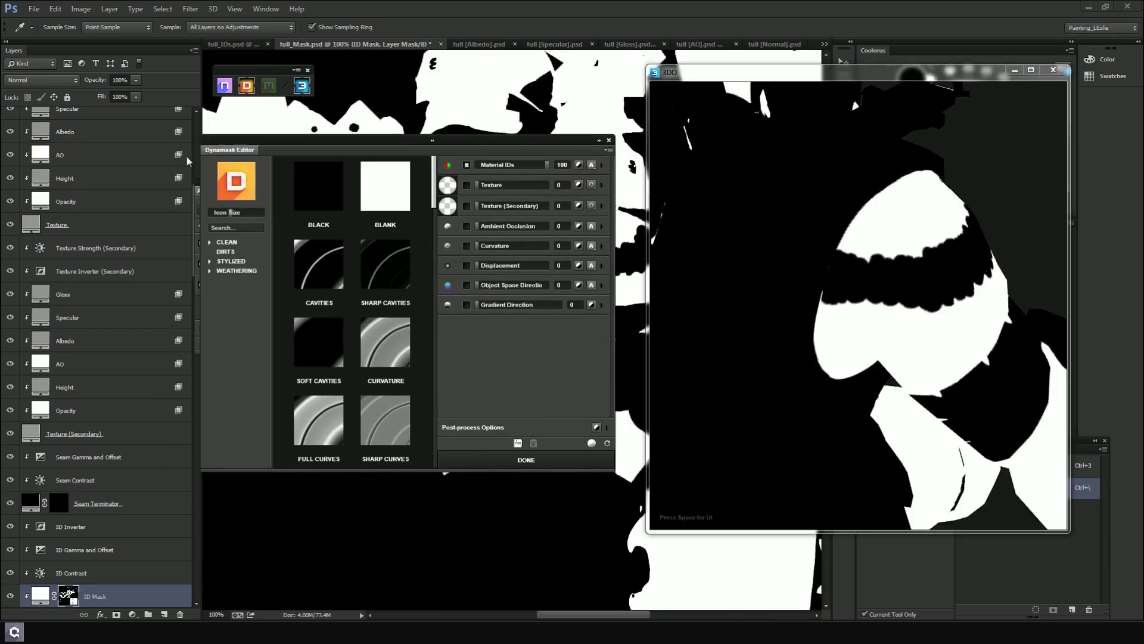
pyautogui.click(602, 167)
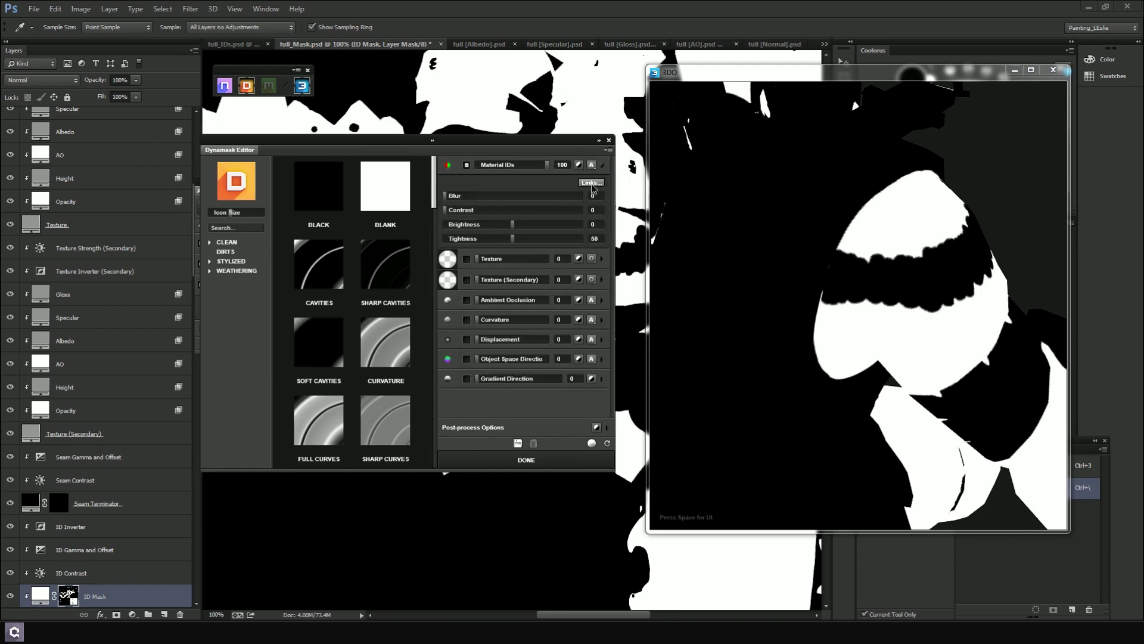
pyautogui.click(578, 165)
pyautogui.moveTo(554, 185); pyautogui.dragTo(626, 107)
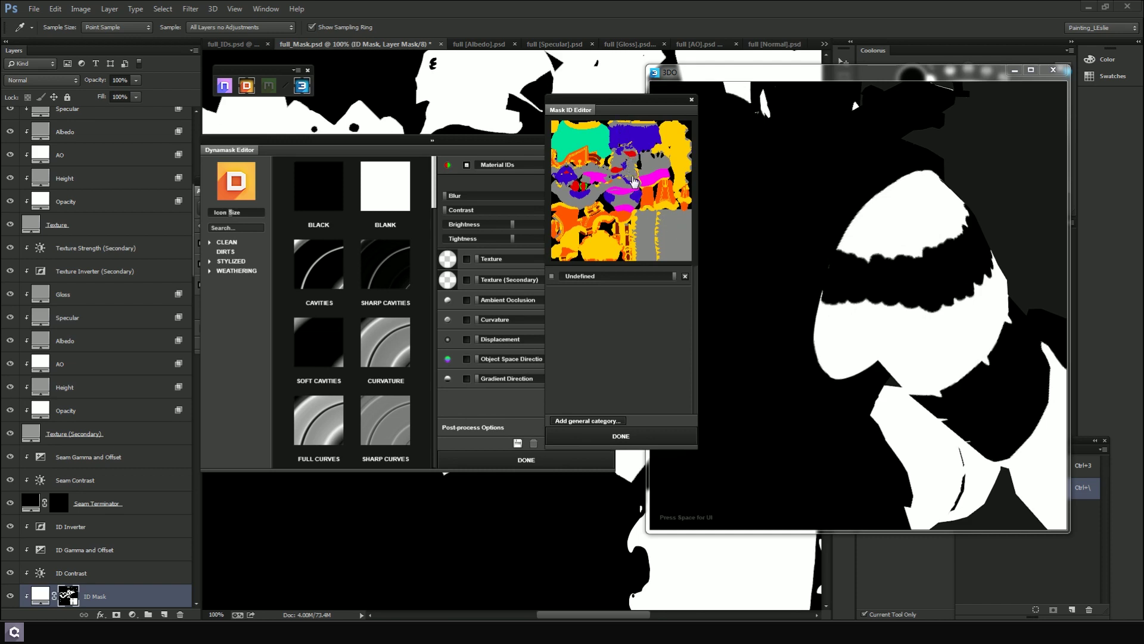
pyautogui.scroll(1, 635, 183)
pyautogui.scroll(1, 638, 205)
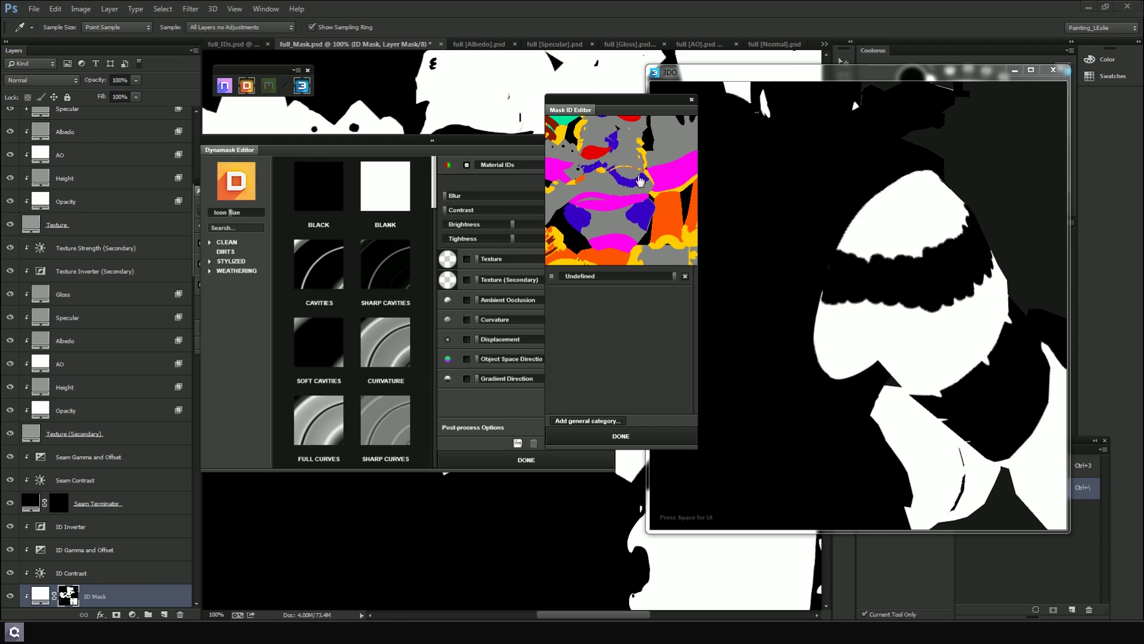
pyautogui.moveTo(588, 135); pyautogui.dragTo(650, 155)
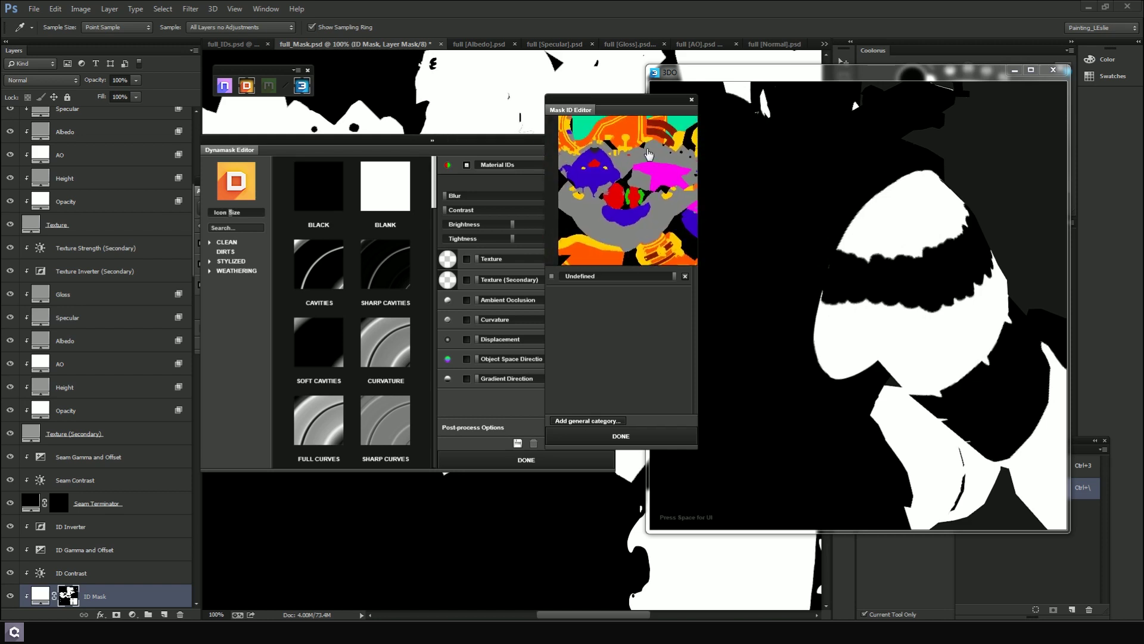
pyautogui.click(643, 438)
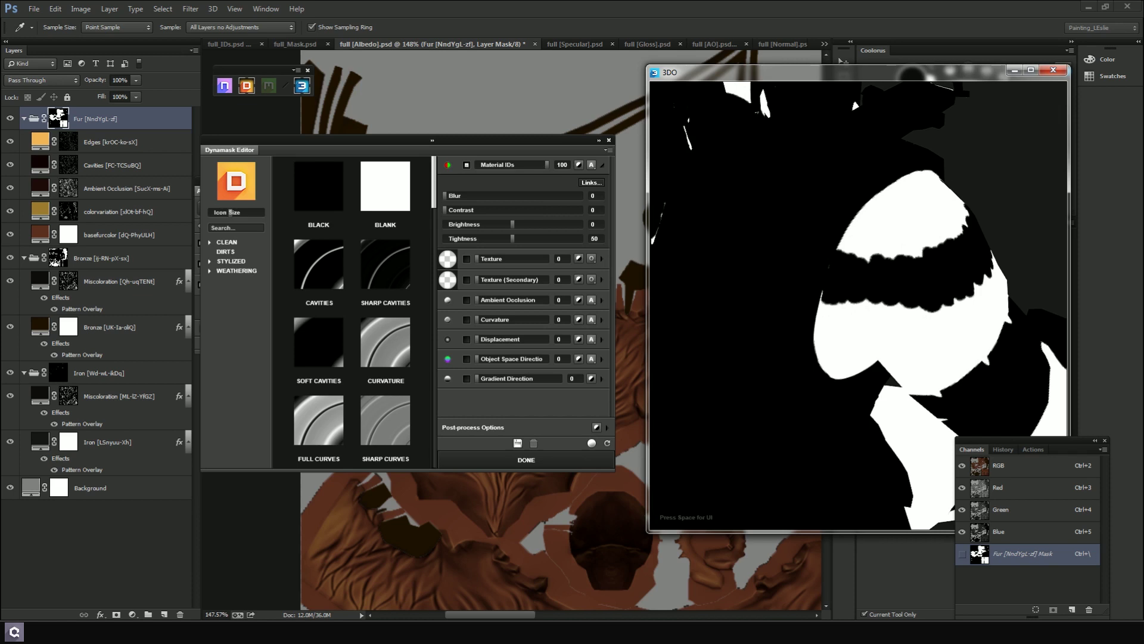
# Apply the updated mask settings to the Fur group
pyautogui.click(523, 460)
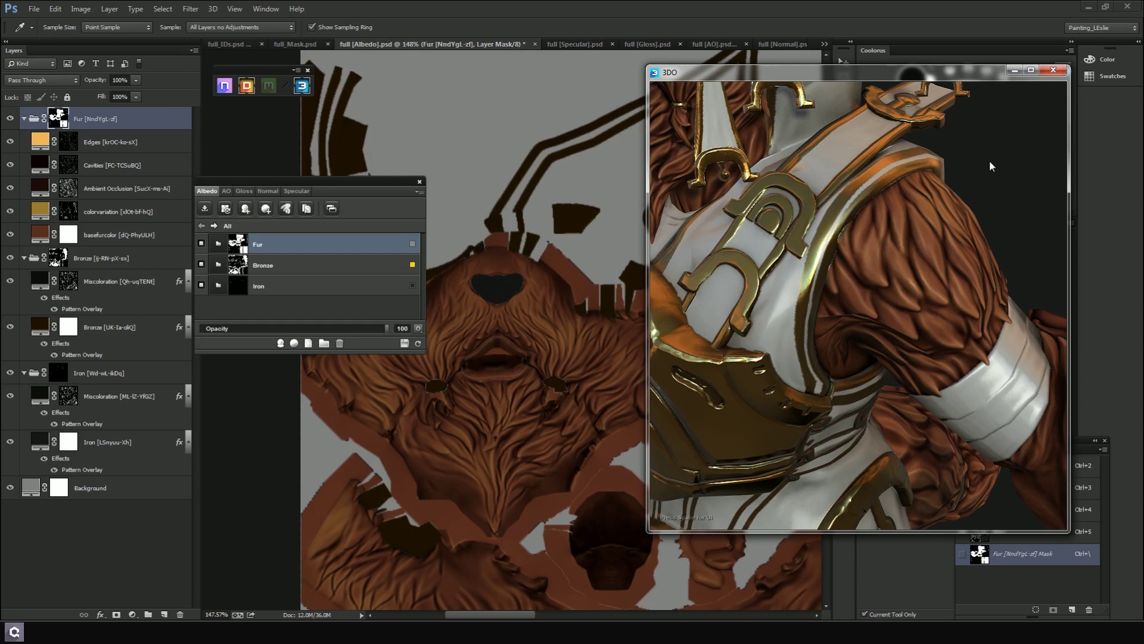
pyautogui.moveTo(803, 73)
pyautogui.mouseDown()
pyautogui.moveTo(761, 70)
pyautogui.moveTo(788, 77)
pyautogui.mouseUp()
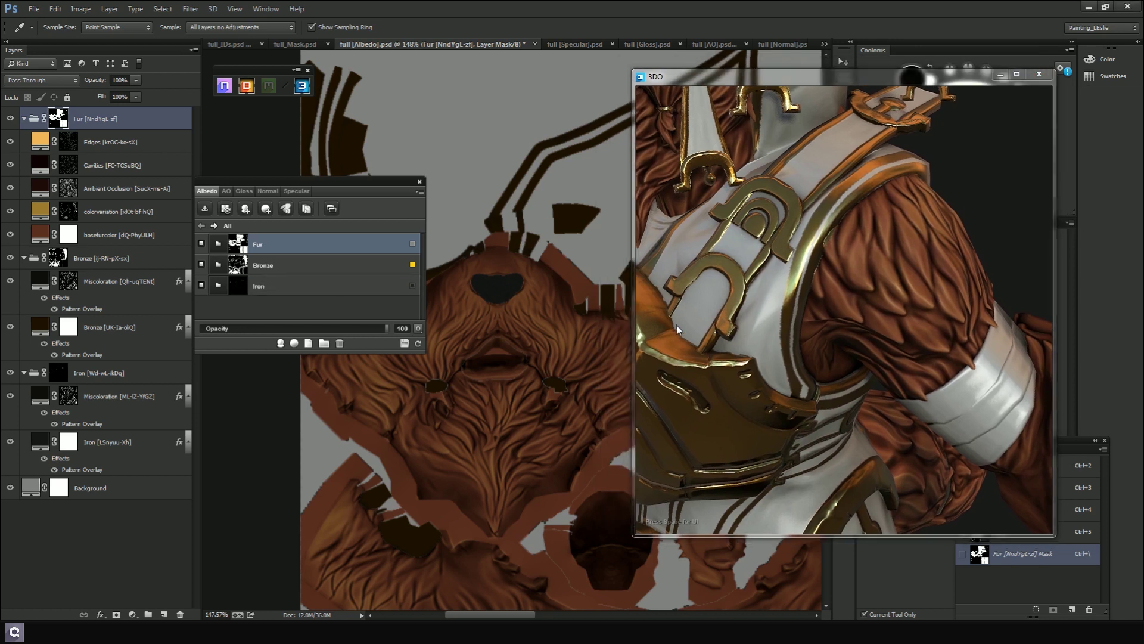
pyautogui.scroll(-8, 745, 280)
pyautogui.scroll(5, 753, 285)
# Orbit to the head and chest and toggle flat ID colours to check fur coverage
pyautogui.moveTo(735, 271); pyautogui.dragTo(764, 273)
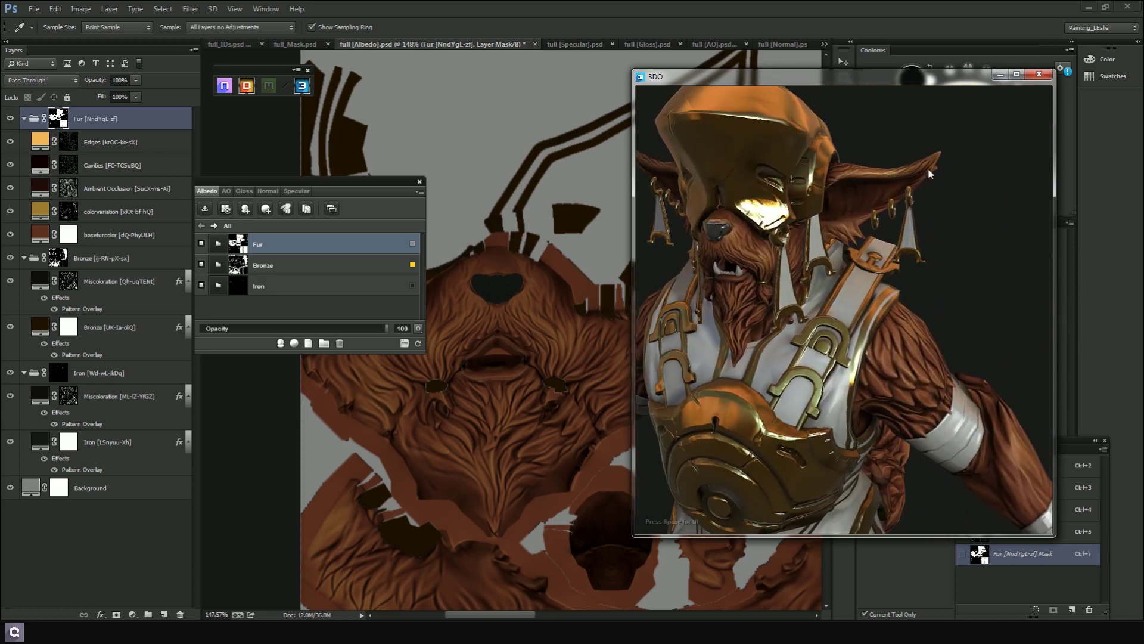
pyautogui.moveTo(824, 230); pyautogui.dragTo(872, 289)
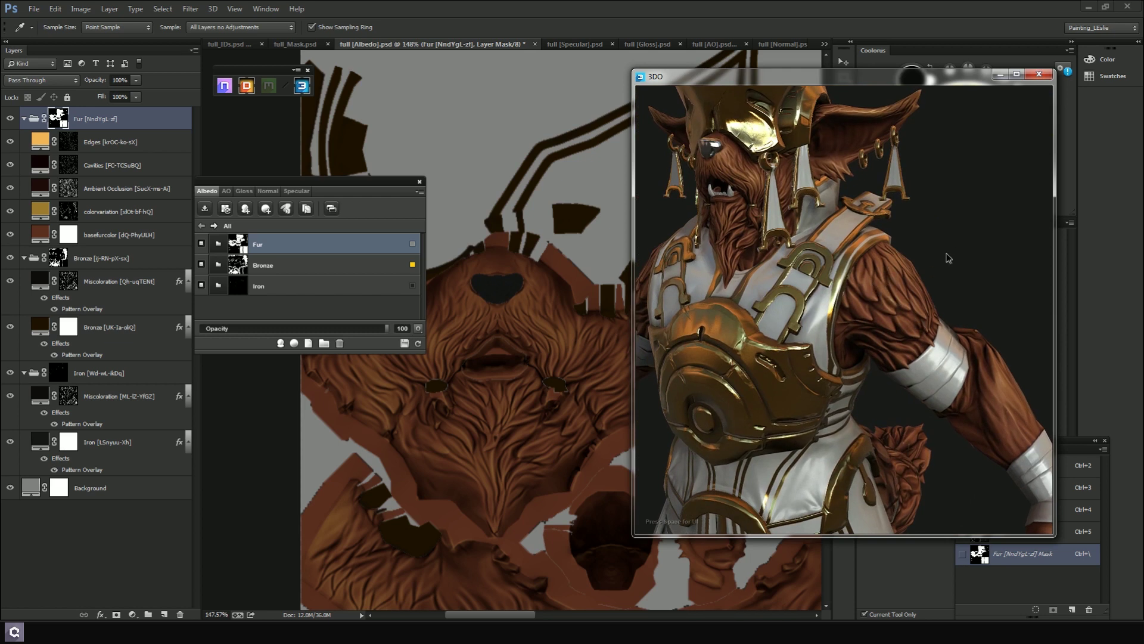
pyautogui.moveTo(946, 253); pyautogui.dragTo(946, 266)
pyautogui.press('c')
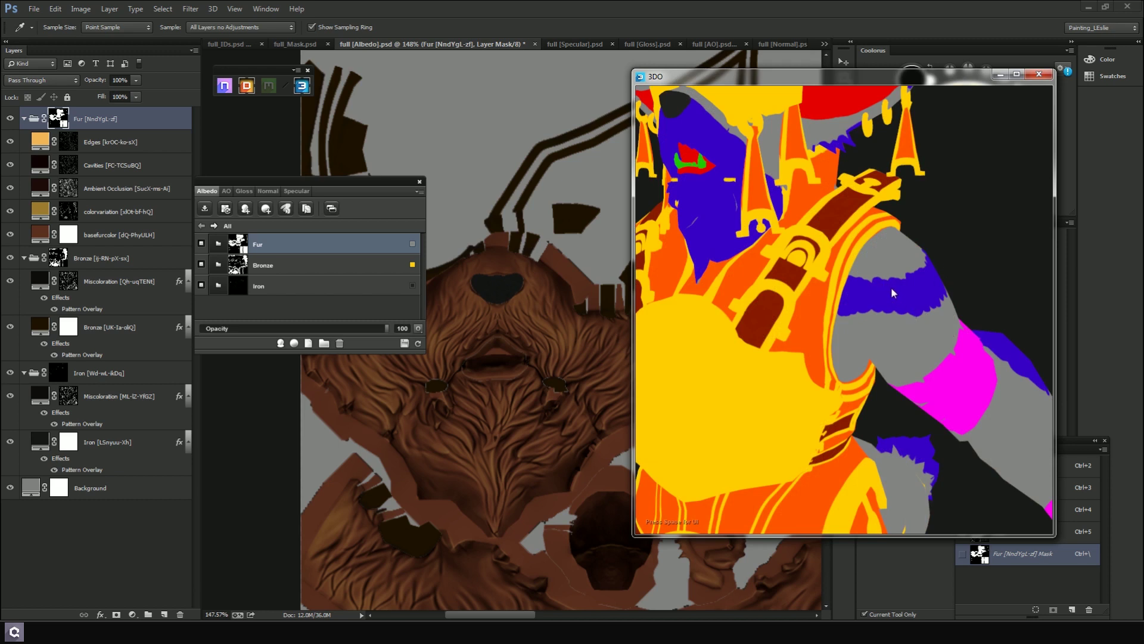
pyautogui.moveTo(905, 281); pyautogui.dragTo(937, 248)
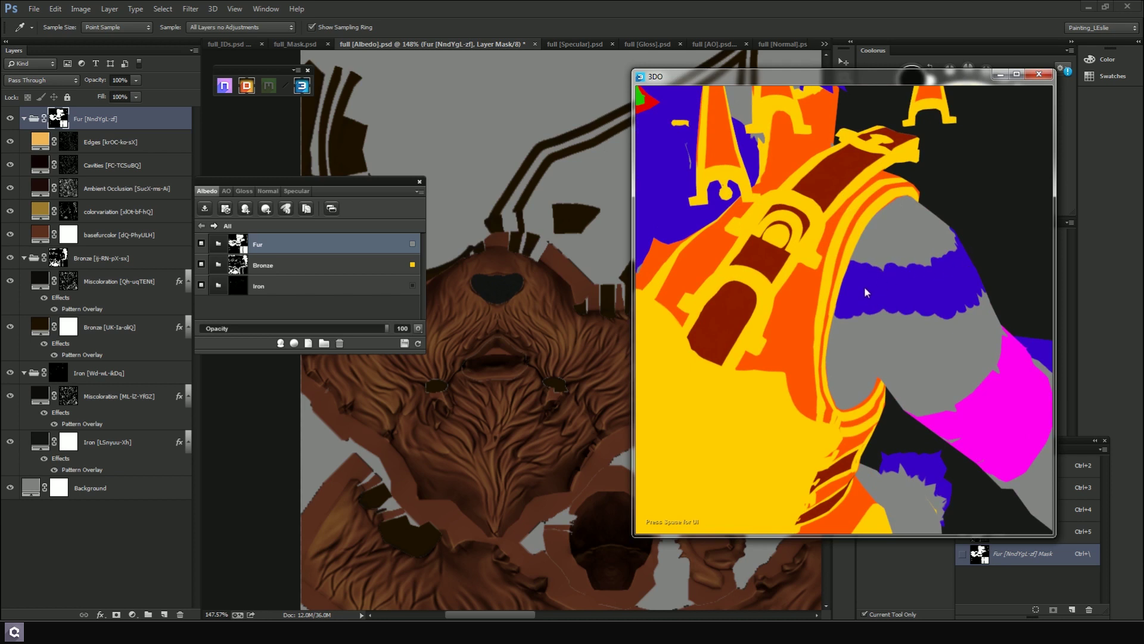
pyautogui.press('c')
# Add a plain Color fill layer above colorvariation in the Fur group
pyautogui.click(218, 243)
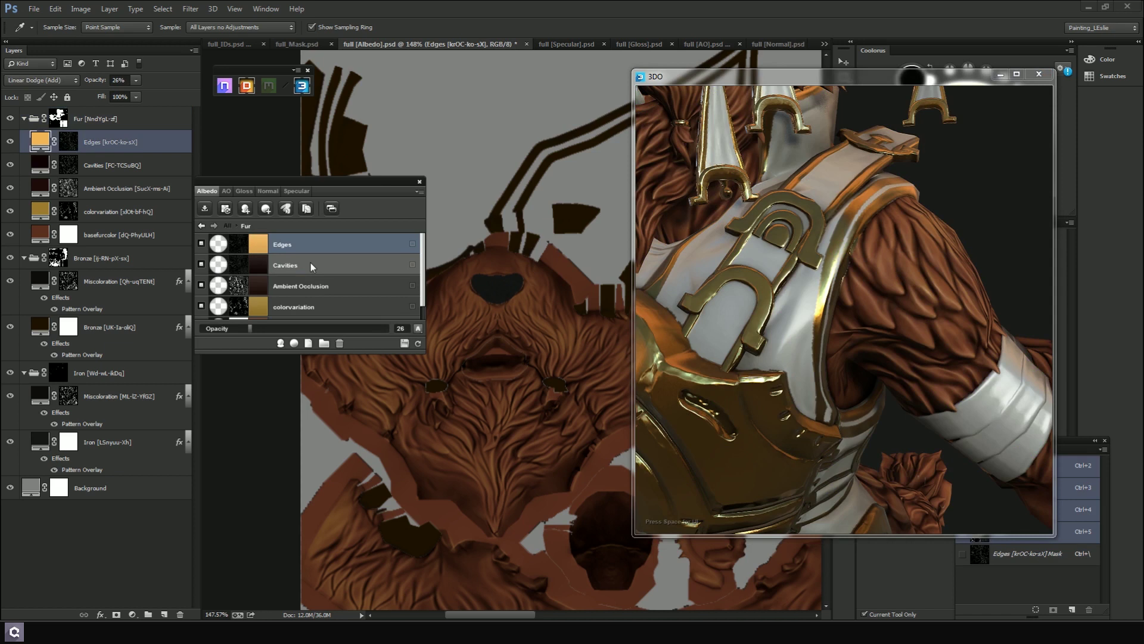
pyautogui.scroll(-1, 310, 262)
pyautogui.click(337, 295)
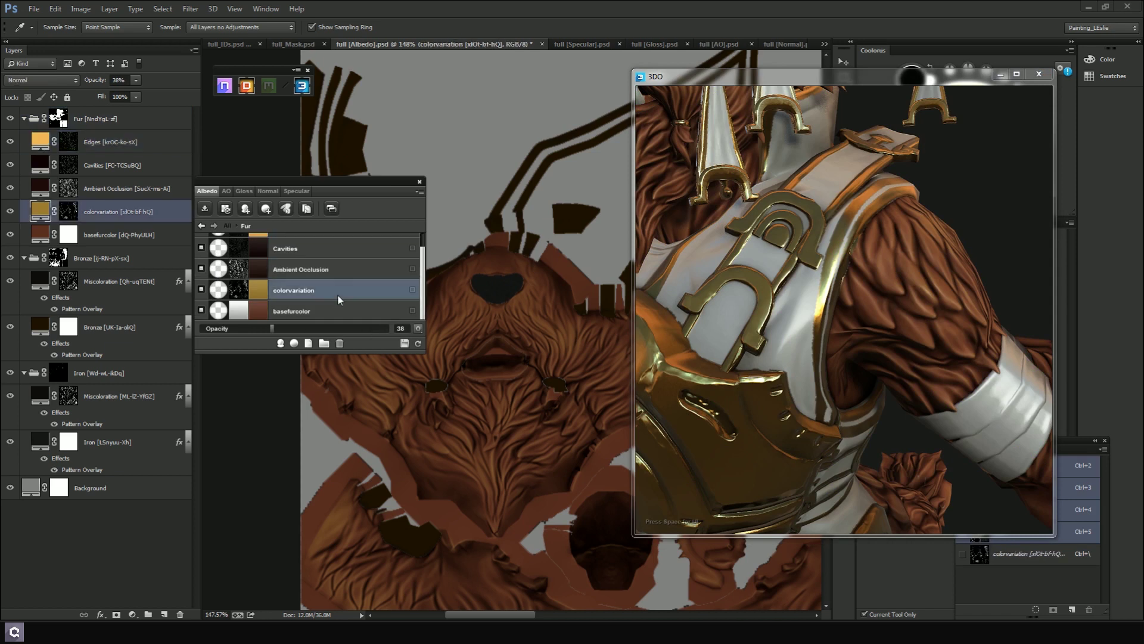
pyautogui.click(308, 344)
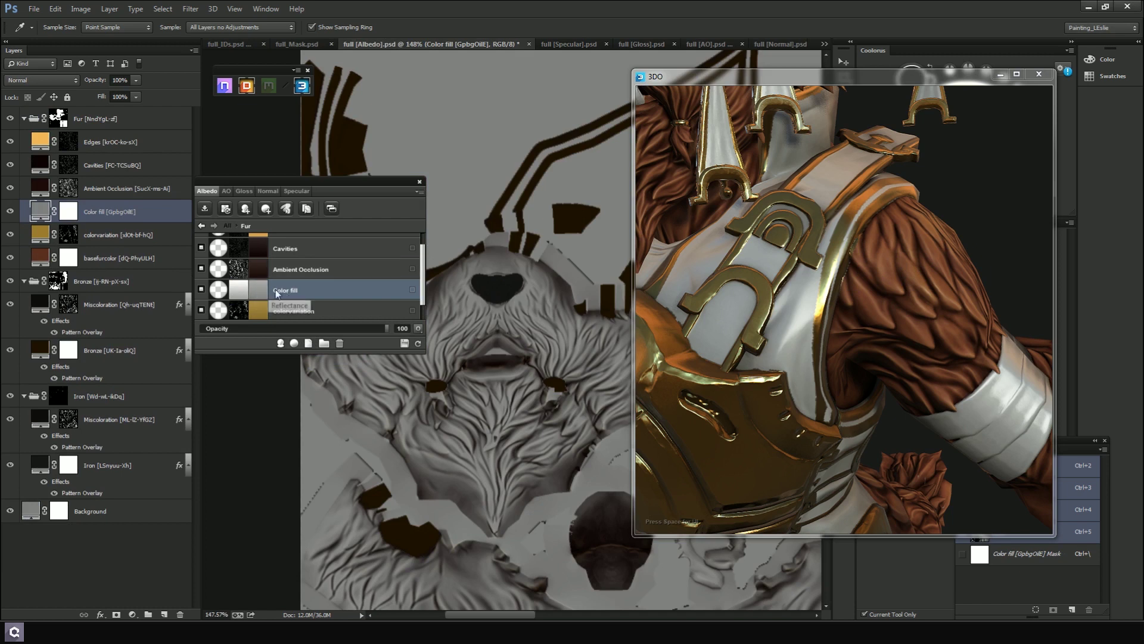
# Inspect the grey fur on the chest, then open the fill layer's mask in Dynamask
pyautogui.moveTo(756, 315); pyautogui.dragTo(832, 335)
pyautogui.scroll(-5, 832, 334)
pyautogui.scroll(3, 726, 332)
pyautogui.moveTo(725, 332); pyautogui.dragTo(874, 274)
pyautogui.scroll(-2, 874, 274)
pyautogui.scroll(4, 874, 275)
pyautogui.moveTo(974, 225)
pyautogui.mouseDown()
pyautogui.moveTo(956, 228)
pyautogui.moveTo(973, 228)
pyautogui.mouseUp()
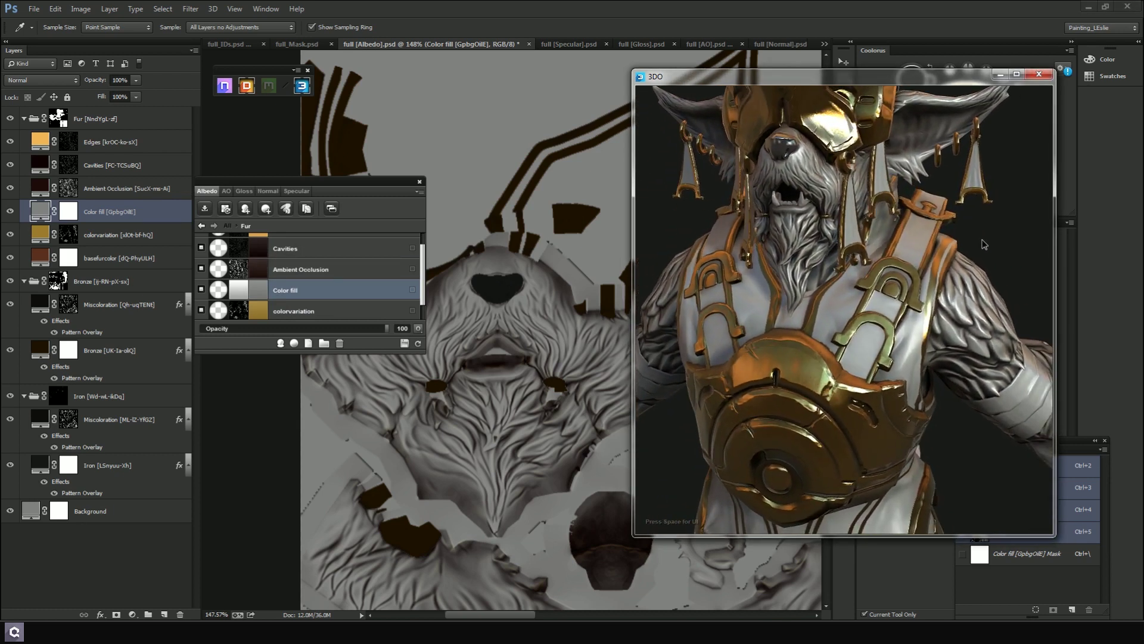
pyautogui.scroll(-3, 984, 245)
pyautogui.click(237, 295)
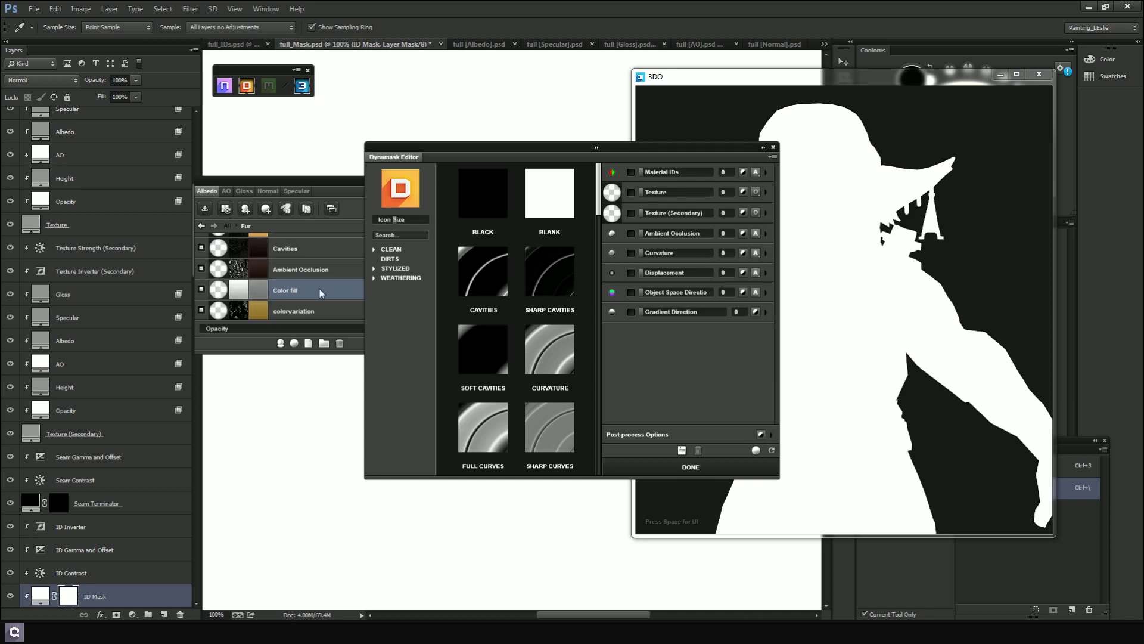
# Restrict the grey fill's mask to the blue fur material ID
pyautogui.click(766, 174)
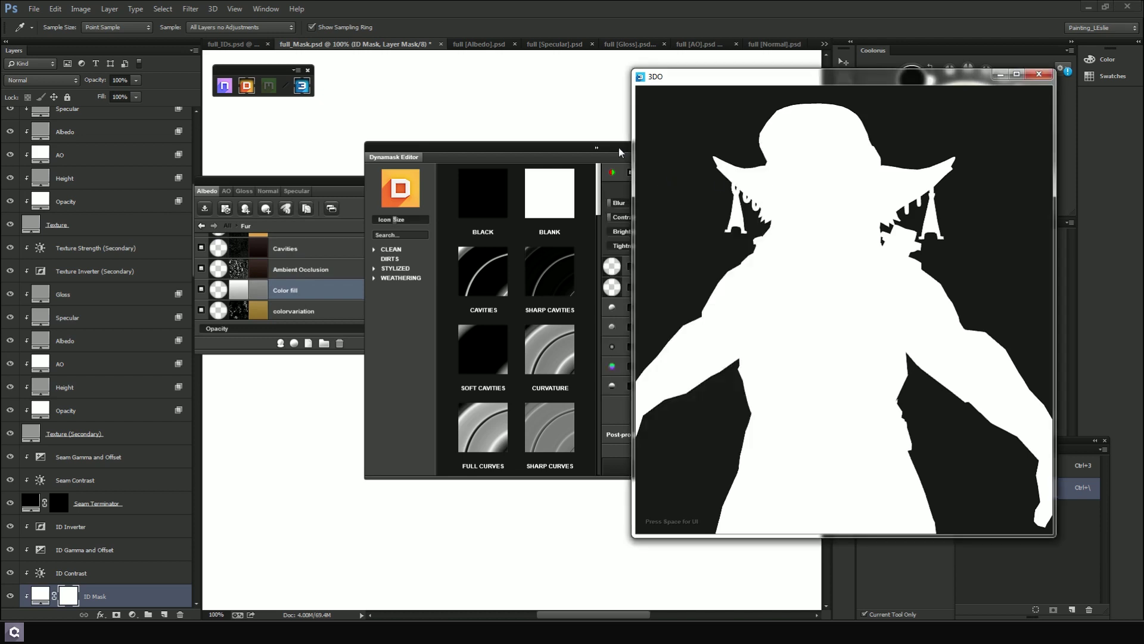
pyautogui.moveTo(620, 152); pyautogui.dragTo(572, 156)
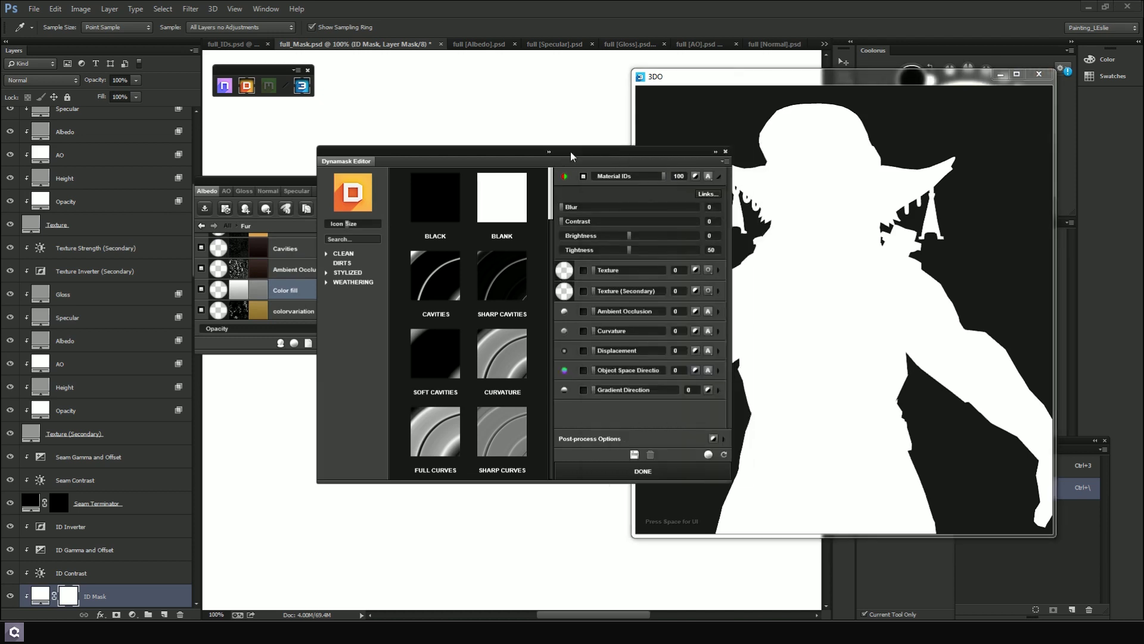
pyautogui.click(709, 194)
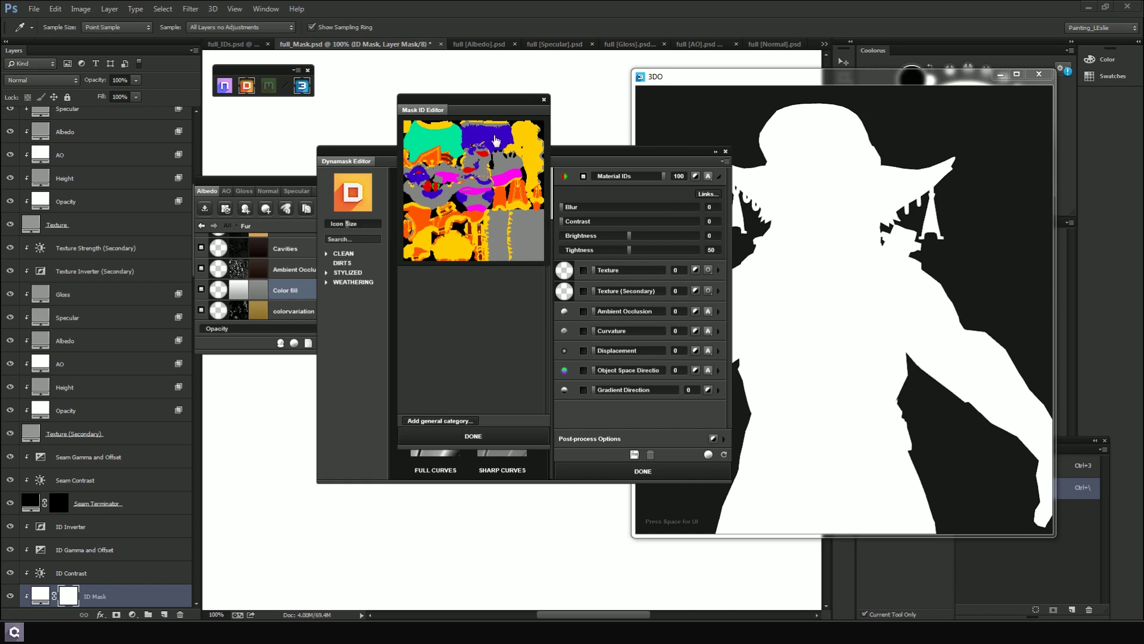
pyautogui.click(496, 143)
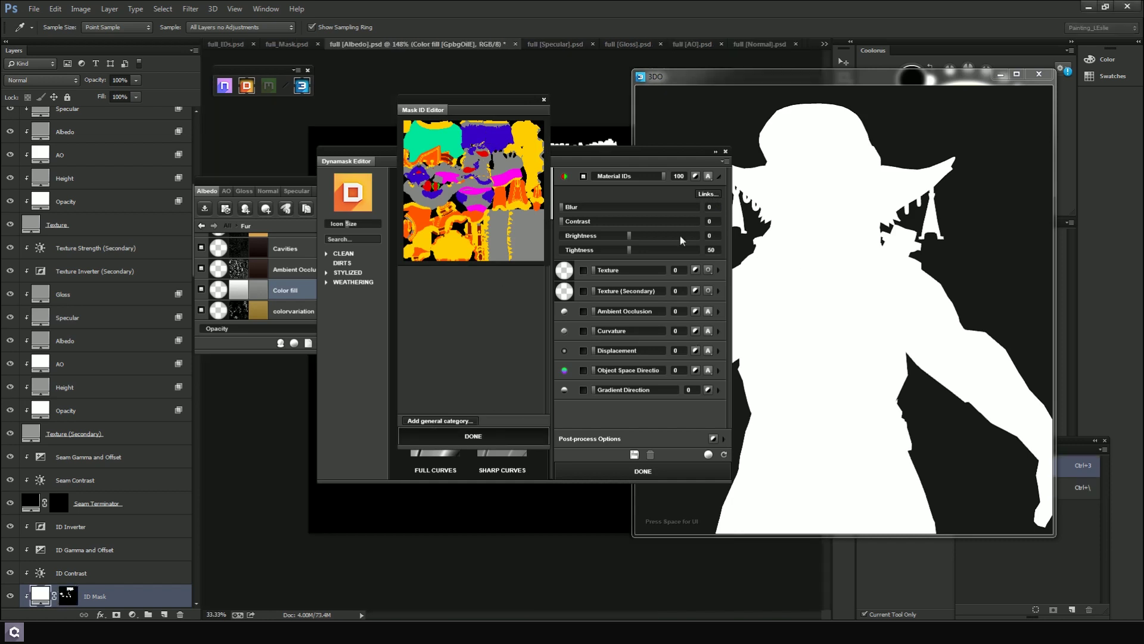
# Set the mask Blur to 4 and inspect the masked fur band up close
pyautogui.click(563, 206)
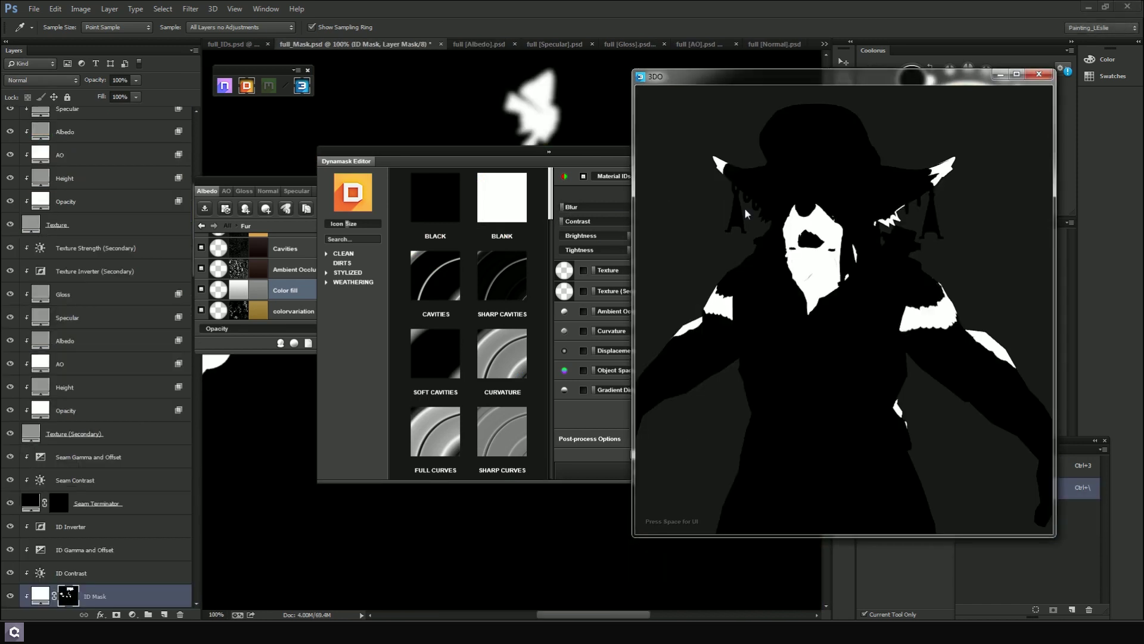
pyautogui.moveTo(598, 158); pyautogui.dragTo(587, 159)
pyautogui.moveTo(837, 239); pyautogui.dragTo(774, 268)
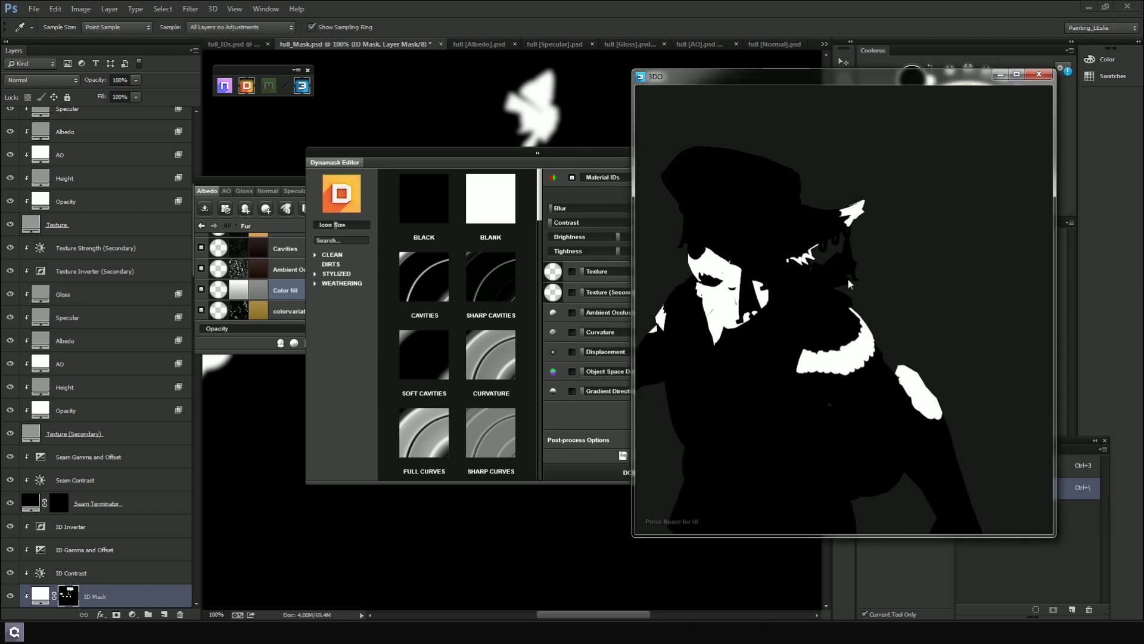
pyautogui.scroll(2, 837, 244)
pyautogui.scroll(4, 882, 372)
pyautogui.moveTo(882, 377); pyautogui.dragTo(885, 250)
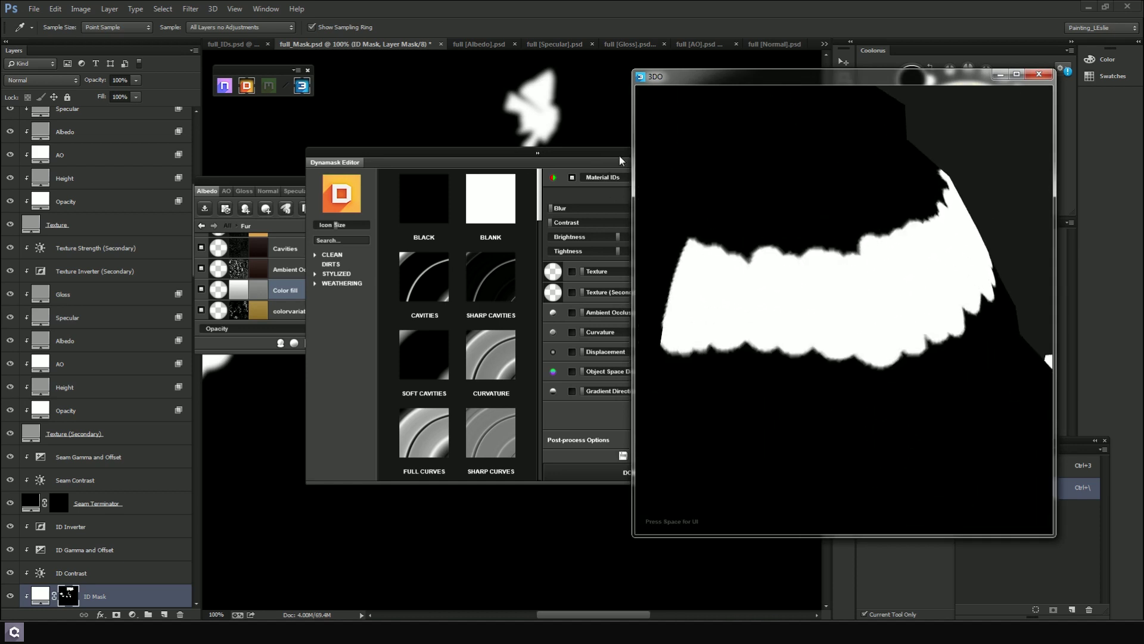
pyautogui.moveTo(618, 153); pyautogui.dragTo(486, 150)
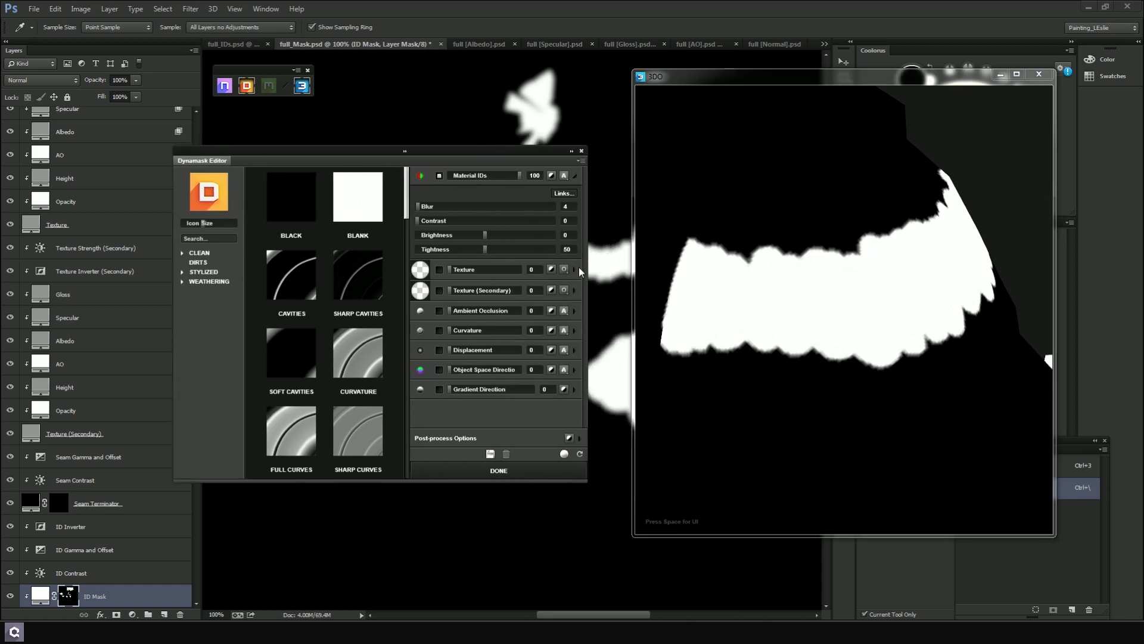
# Apply the mask and view the full material with white-tipped fur bands on the chest
pyautogui.click(564, 457)
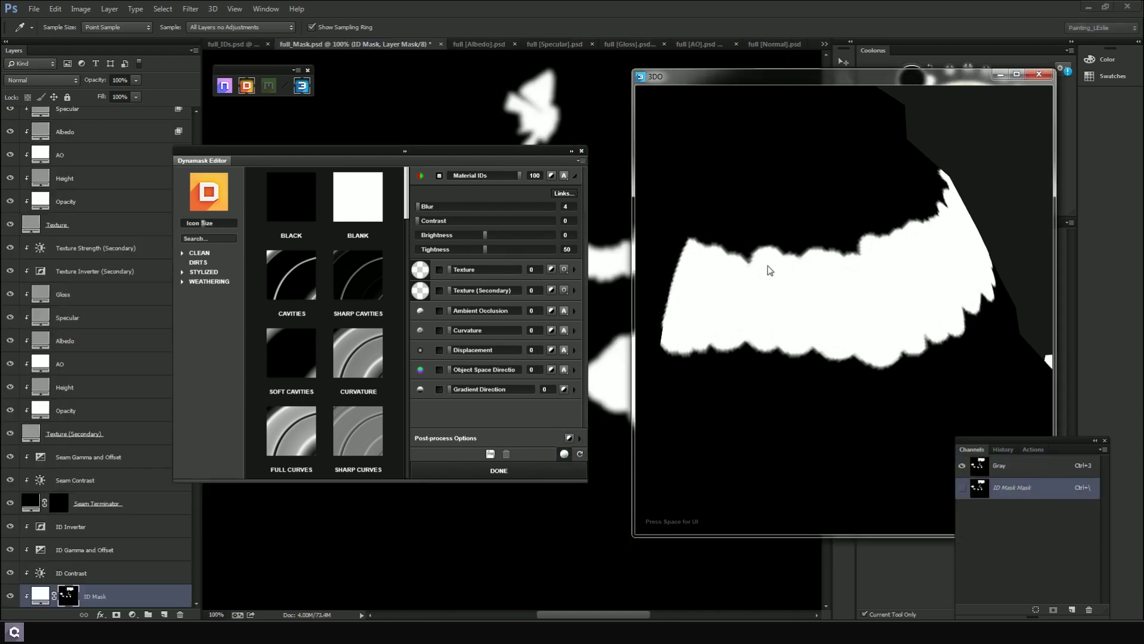
pyautogui.press('m')
pyautogui.moveTo(764, 224); pyautogui.dragTo(803, 343)
pyautogui.scroll(-5, 803, 343)
pyautogui.scroll(3, 774, 304)
pyautogui.moveTo(773, 301); pyautogui.dragTo(888, 331)
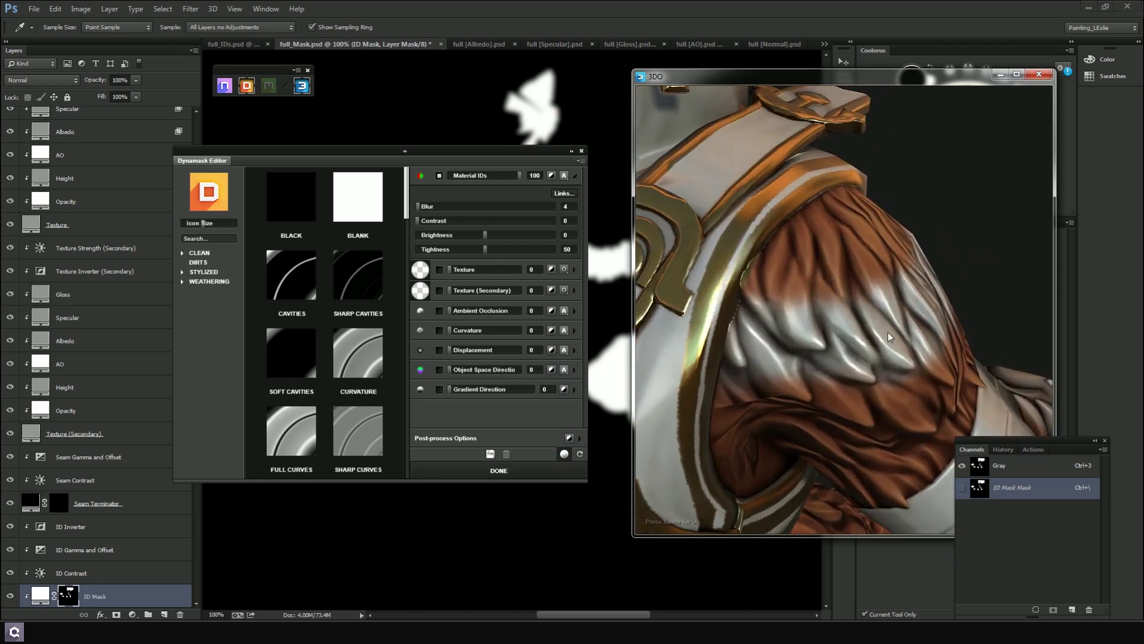
# Inspect the fur from several angles and raise the fur mask Blur to 17
pyautogui.moveTo(510, 152); pyautogui.dragTo(562, 311)
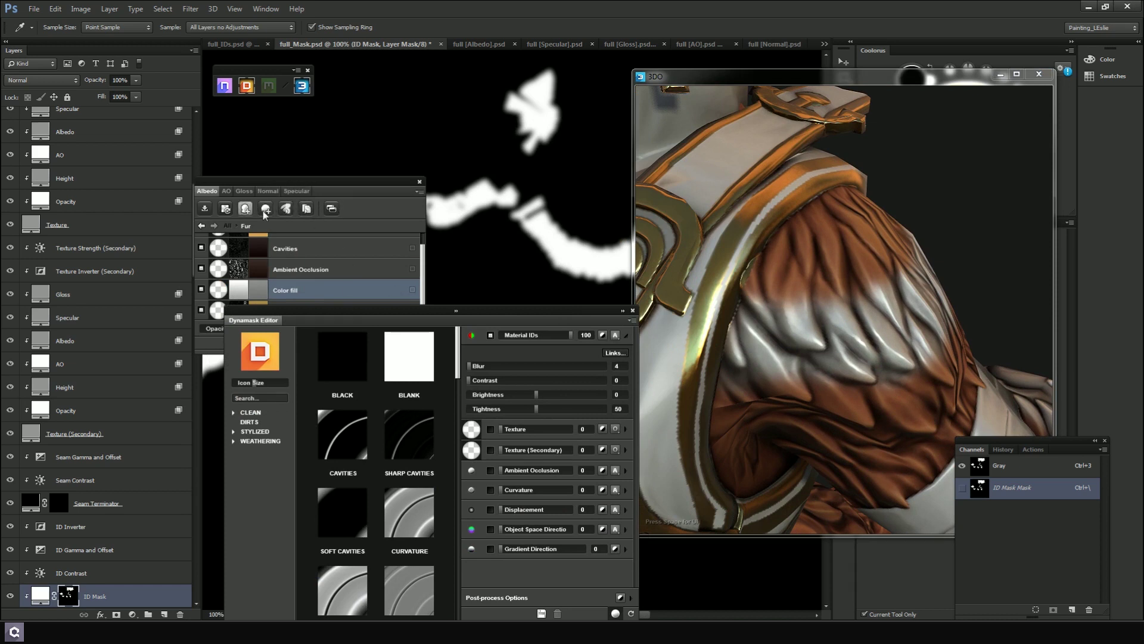
pyautogui.moveTo(520, 310); pyautogui.dragTo(471, 203)
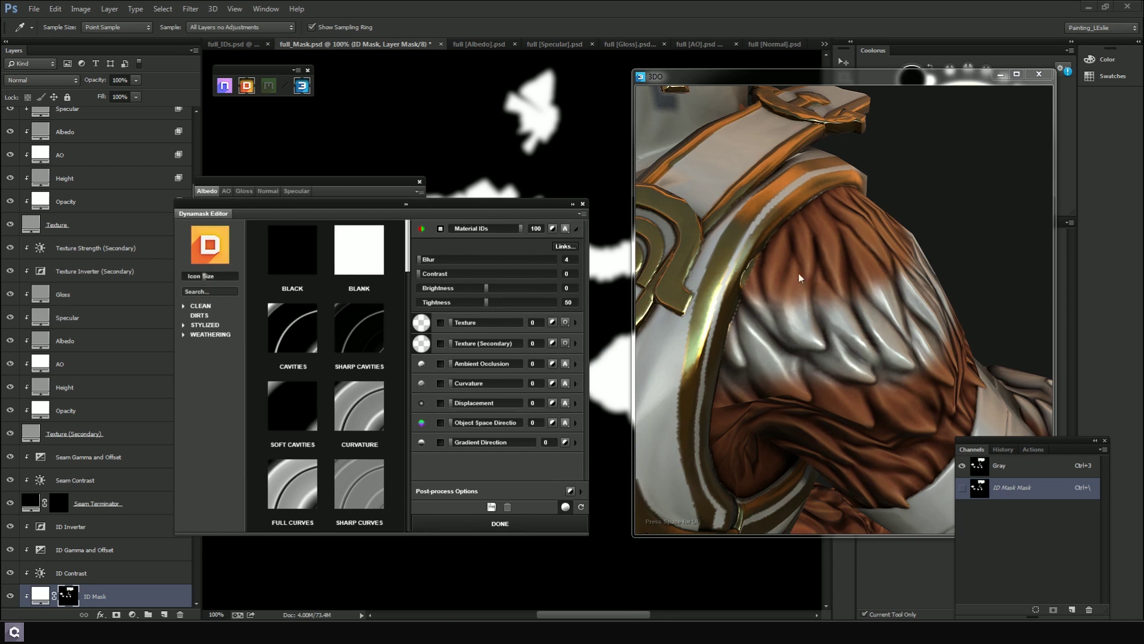
pyautogui.moveTo(835, 238); pyautogui.dragTo(947, 190)
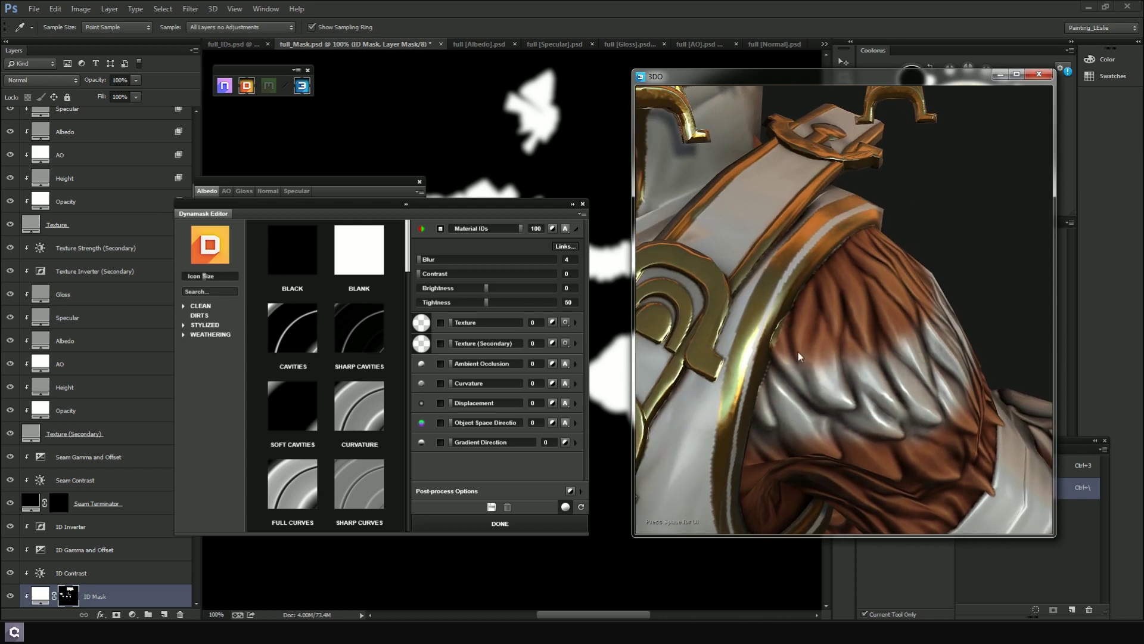
pyautogui.moveTo(962, 351); pyautogui.dragTo(940, 332)
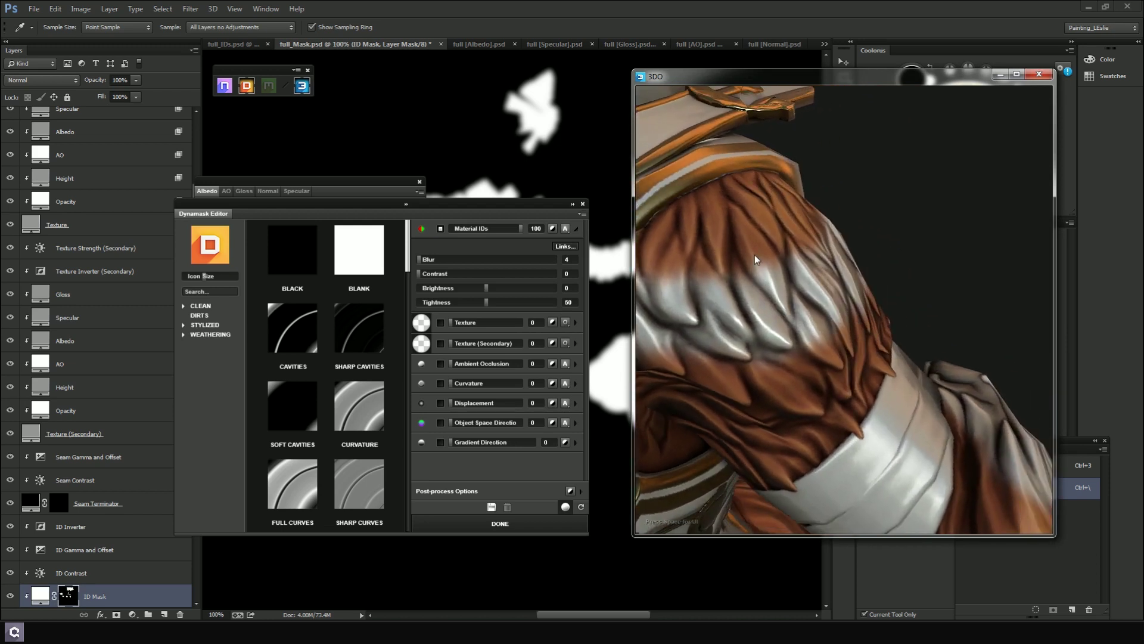
pyautogui.moveTo(752, 251); pyautogui.dragTo(757, 224)
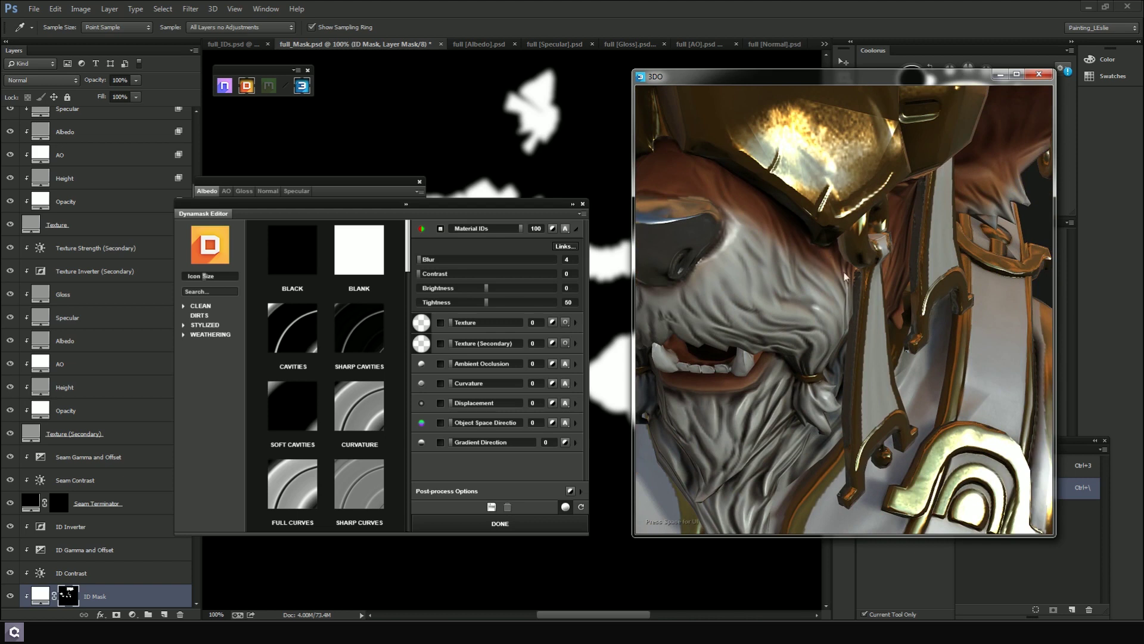
pyautogui.moveTo(832, 350); pyautogui.dragTo(816, 252)
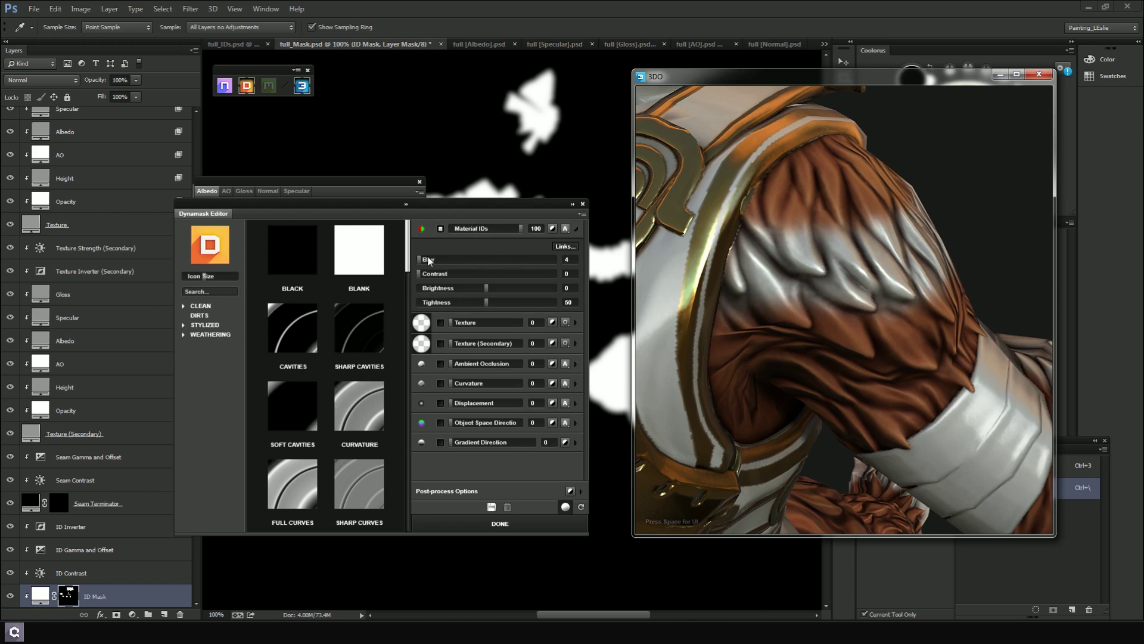
pyautogui.moveTo(419, 259); pyautogui.dragTo(419, 261)
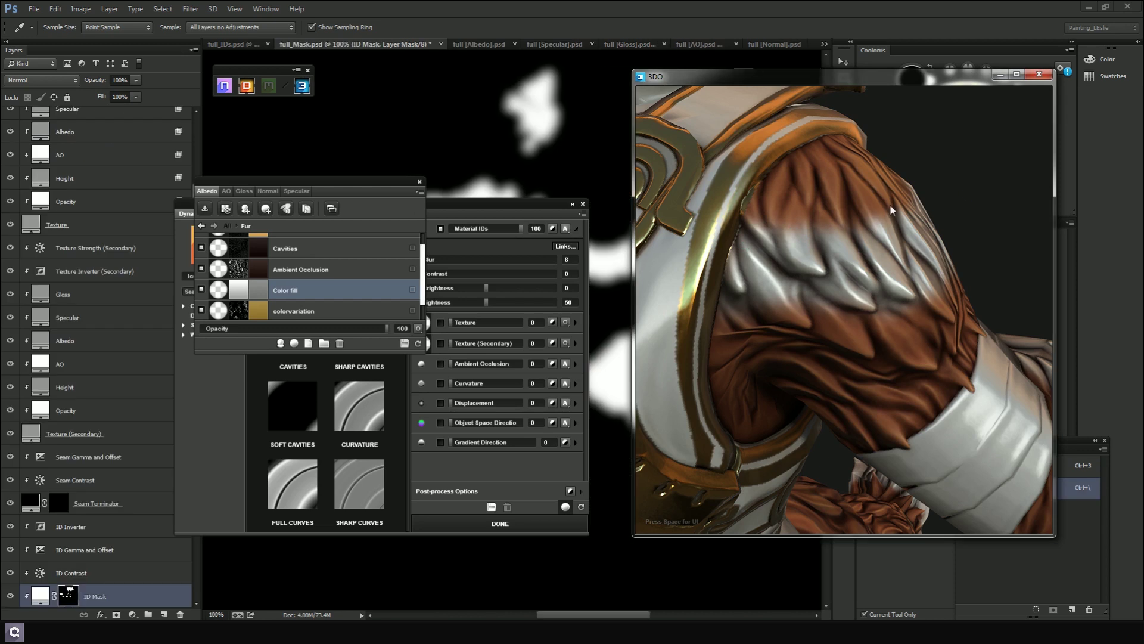
# Inspect the furred shoulder from several angles, then enable the mask's Texture component at 100
pyautogui.moveTo(760, 384); pyautogui.dragTo(792, 304)
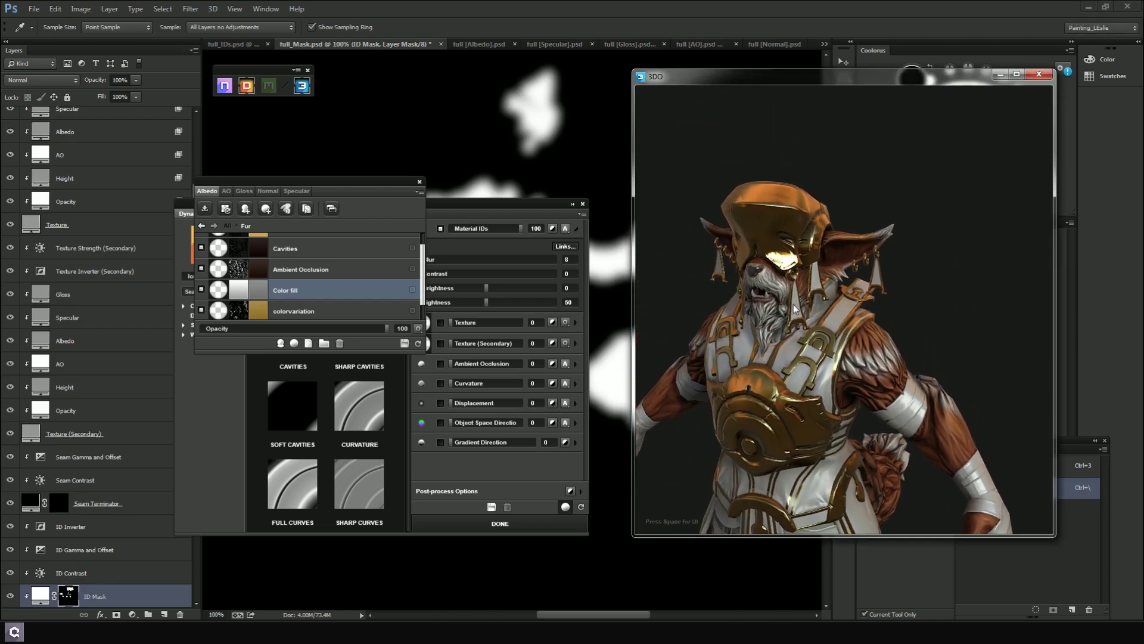
pyautogui.scroll(6, 792, 304)
pyautogui.scroll(4, 846, 398)
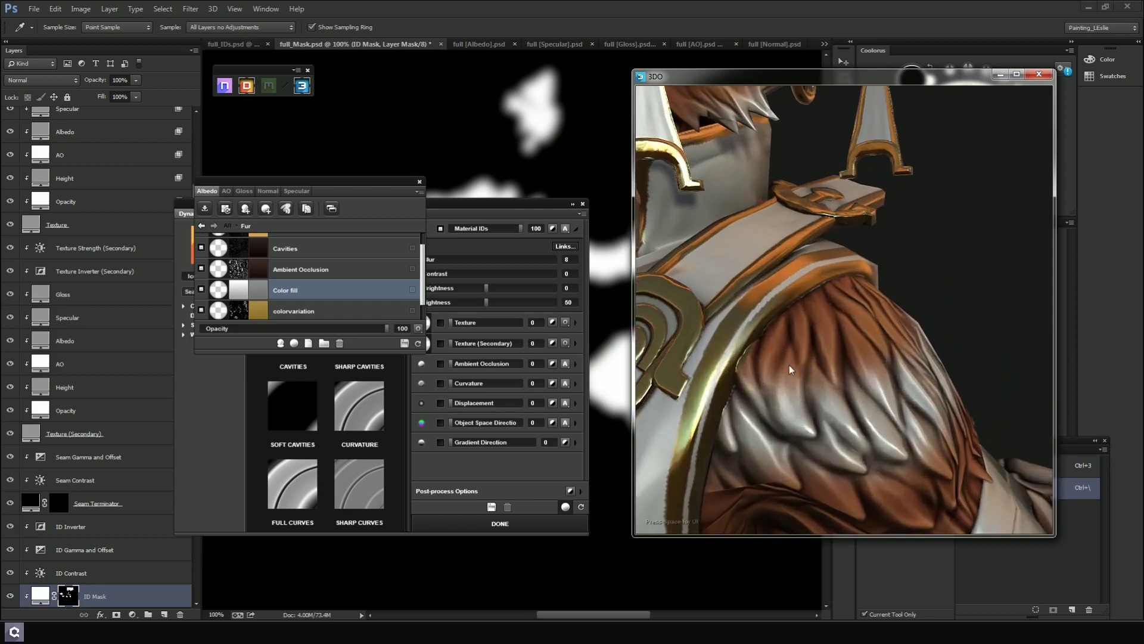
pyautogui.moveTo(844, 344); pyautogui.dragTo(813, 332)
pyautogui.scroll(-8, 807, 272)
pyautogui.moveTo(807, 272); pyautogui.dragTo(834, 333)
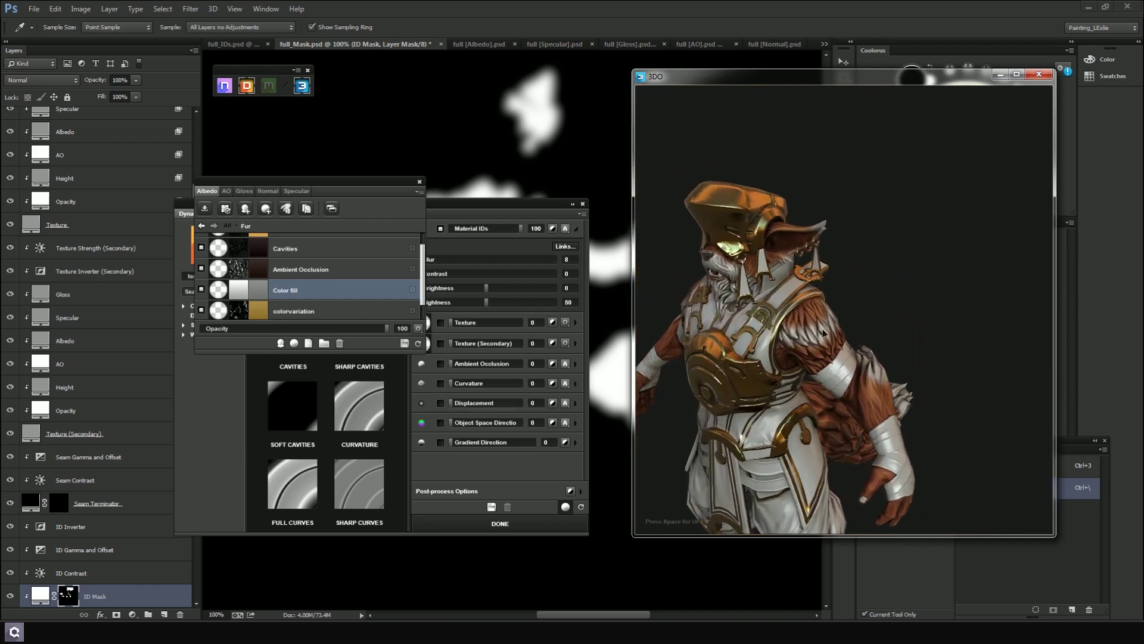
pyautogui.scroll(6, 853, 388)
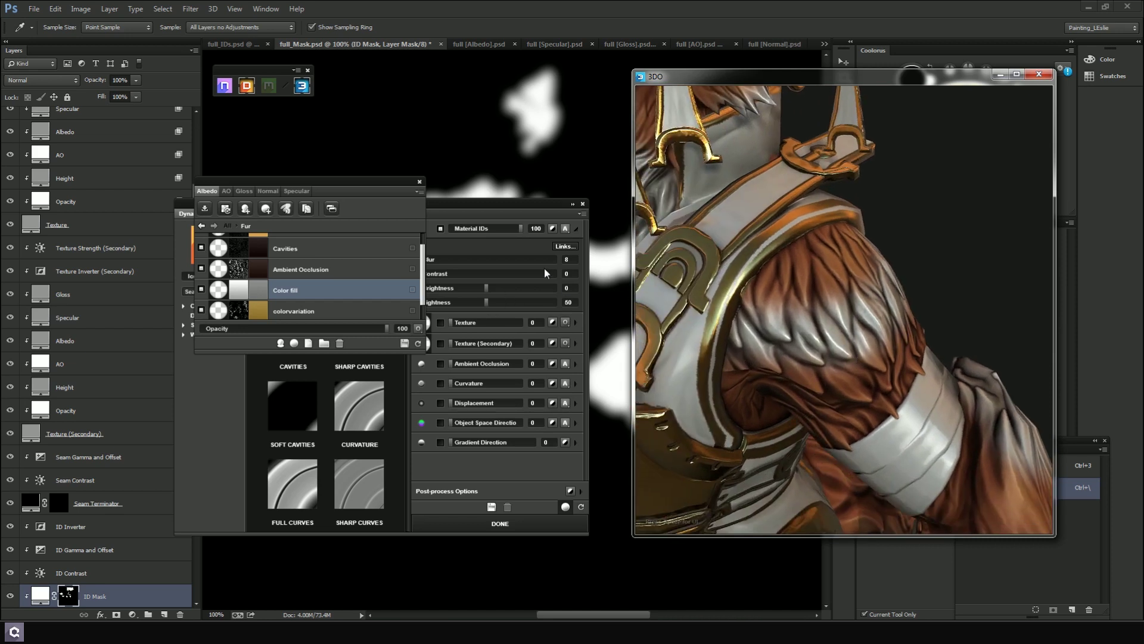
pyautogui.click(560, 260)
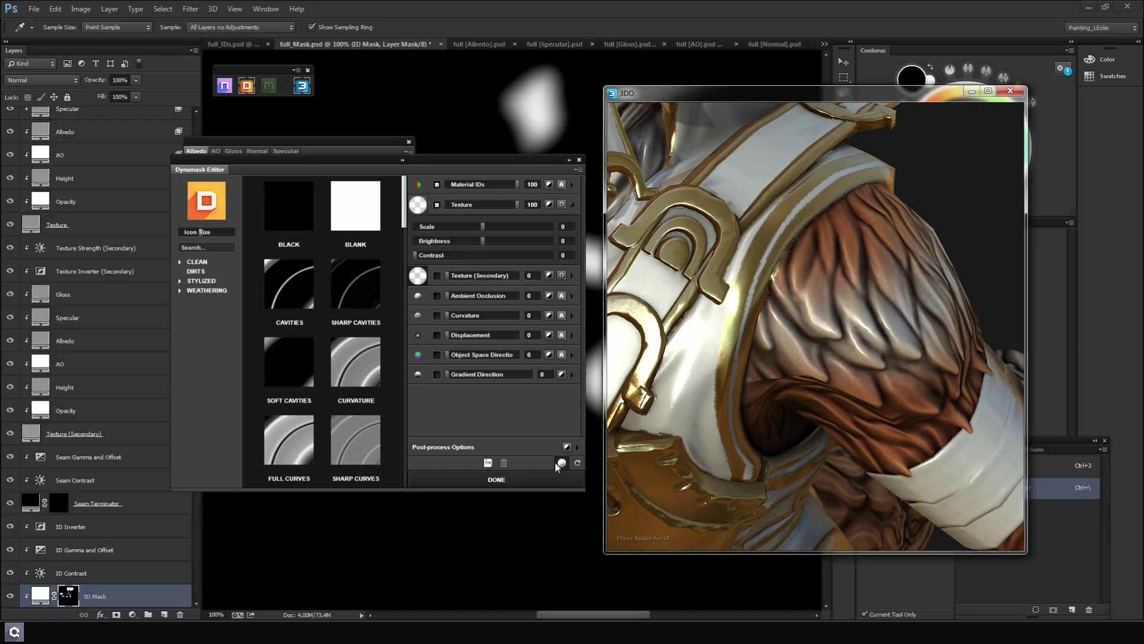
# Switch the fur mask's texture to Cracked Concrete from the Material Browser
pyautogui.click(561, 463)
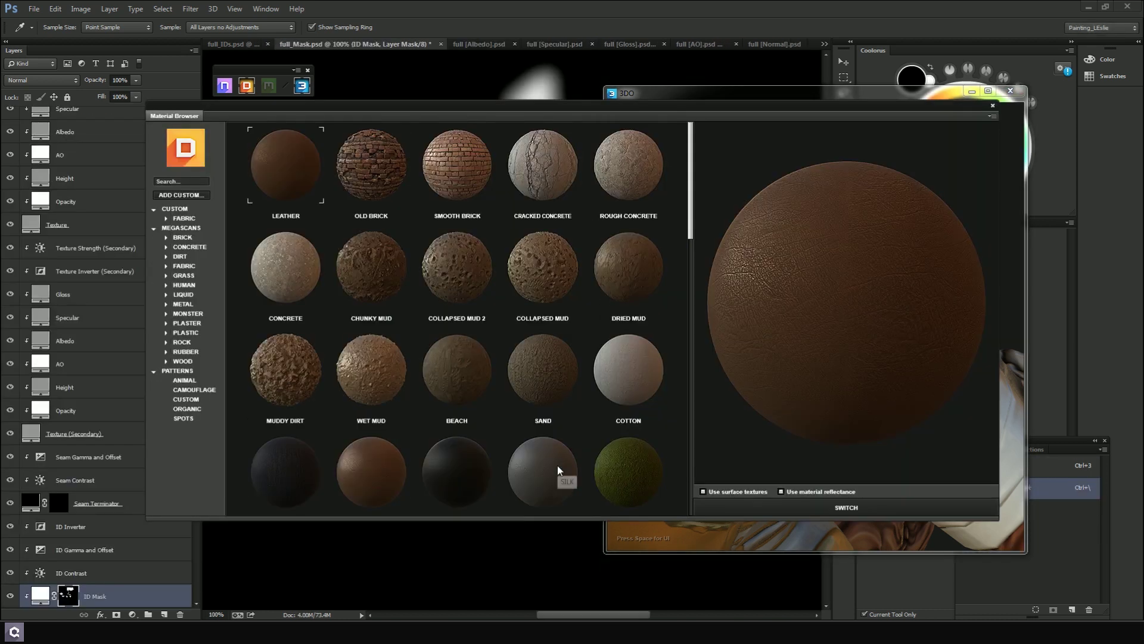
pyautogui.moveTo(714, 103); pyautogui.dragTo(679, 126)
pyautogui.click(505, 199)
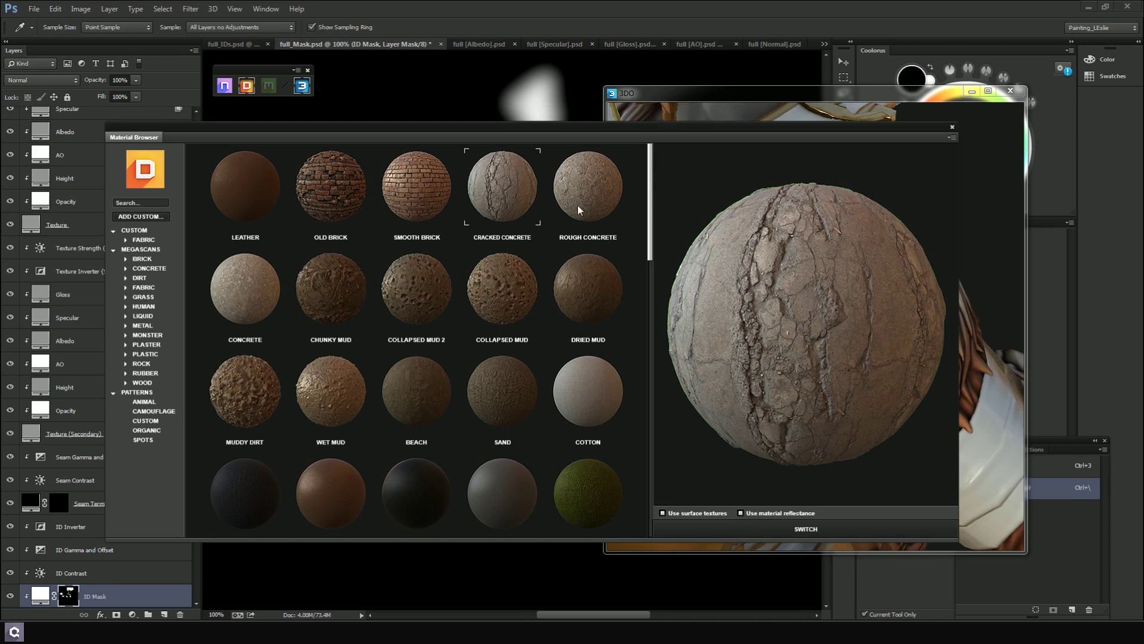
pyautogui.click(827, 530)
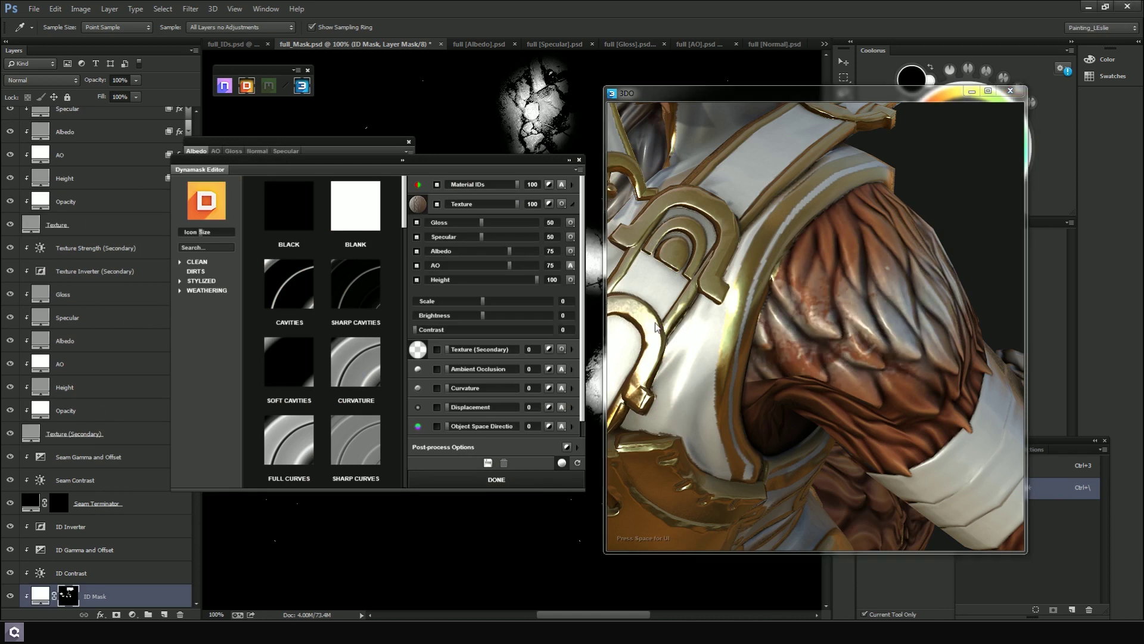
# Preview the texture mask on the model, checking the face and shoulder
pyautogui.moveTo(888, 310); pyautogui.dragTo(811, 283)
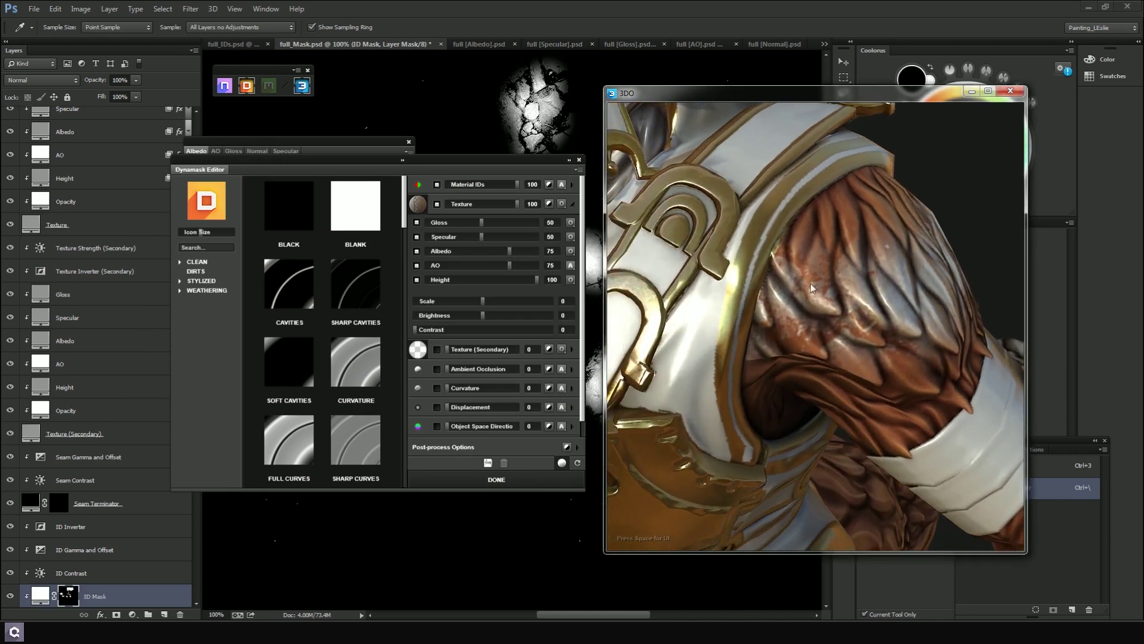
pyautogui.click(563, 464)
pyautogui.moveTo(826, 255)
pyautogui.mouseDown()
pyautogui.moveTo(868, 288)
pyautogui.moveTo(793, 253)
pyautogui.moveTo(807, 243)
pyautogui.moveTo(781, 265)
pyautogui.moveTo(846, 262)
pyautogui.mouseUp()
pyautogui.scroll(-5, 815, 251)
pyautogui.scroll(5, 846, 262)
pyautogui.moveTo(882, 325); pyautogui.dragTo(829, 347)
pyautogui.moveTo(857, 276); pyautogui.dragTo(871, 312)
pyautogui.scroll(4, 851, 296)
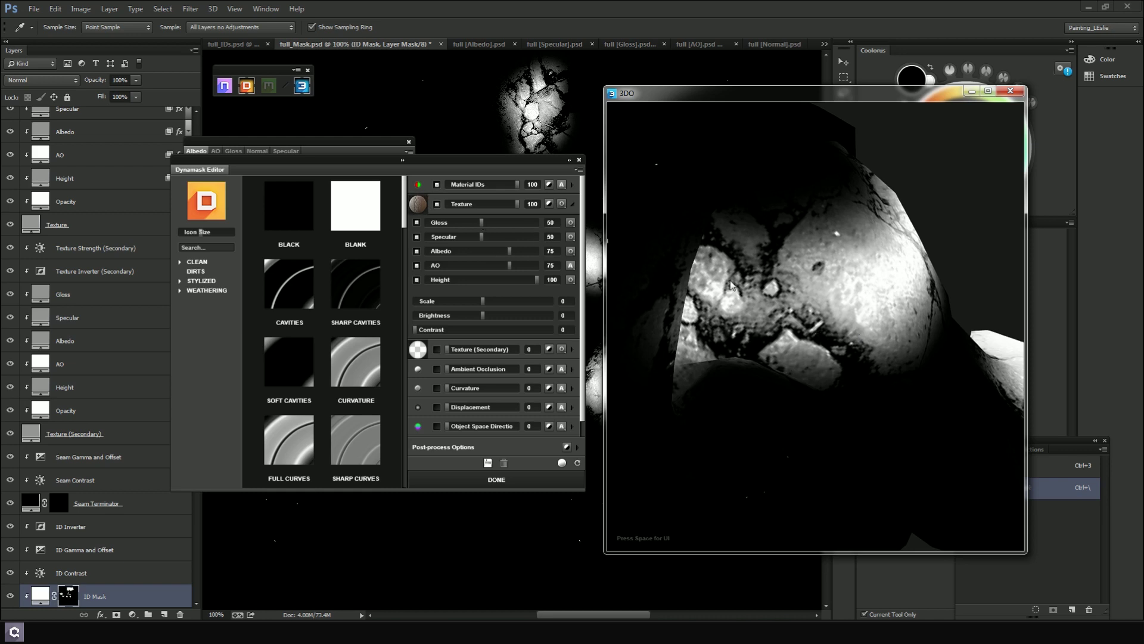
# Drop the texture's Gloss and Height influence to 0 and recheck the mask
pyautogui.moveTo(486, 225); pyautogui.dragTo(428, 241)
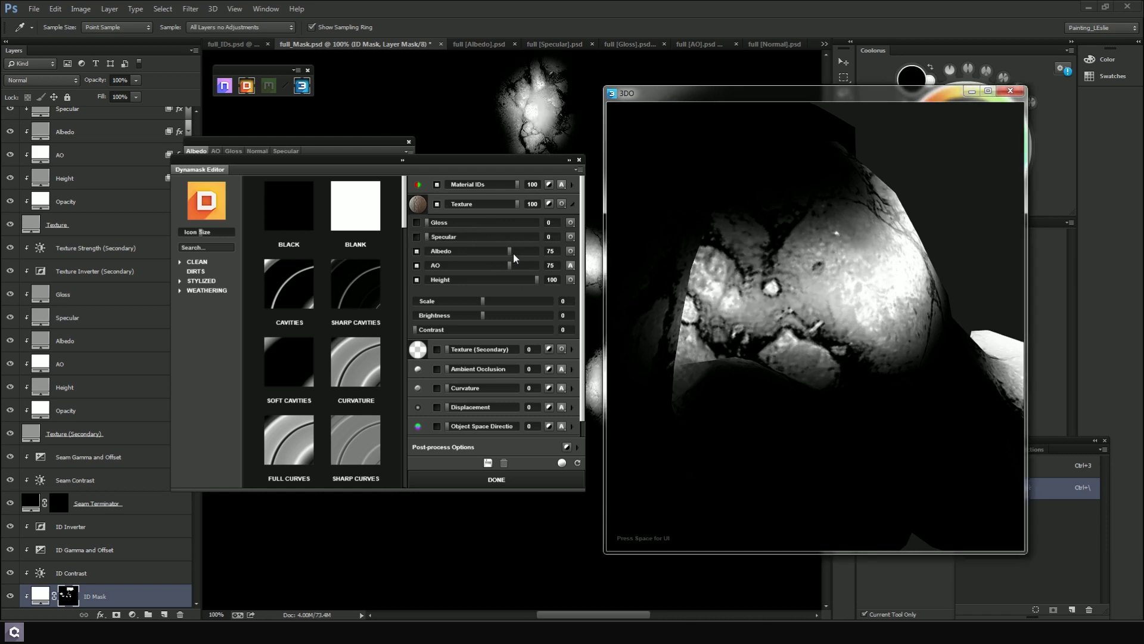
pyautogui.moveTo(546, 281); pyautogui.dragTo(406, 280)
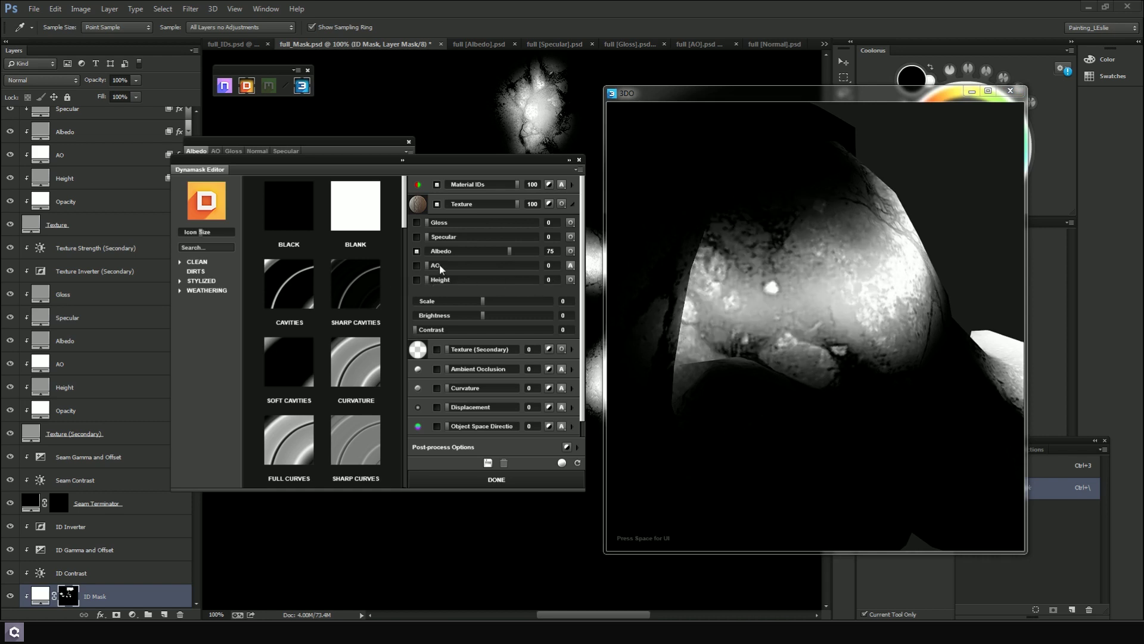
pyautogui.moveTo(829, 344)
pyautogui.mouseDown()
pyautogui.moveTo(804, 298)
pyautogui.moveTo(830, 341)
pyautogui.mouseUp()
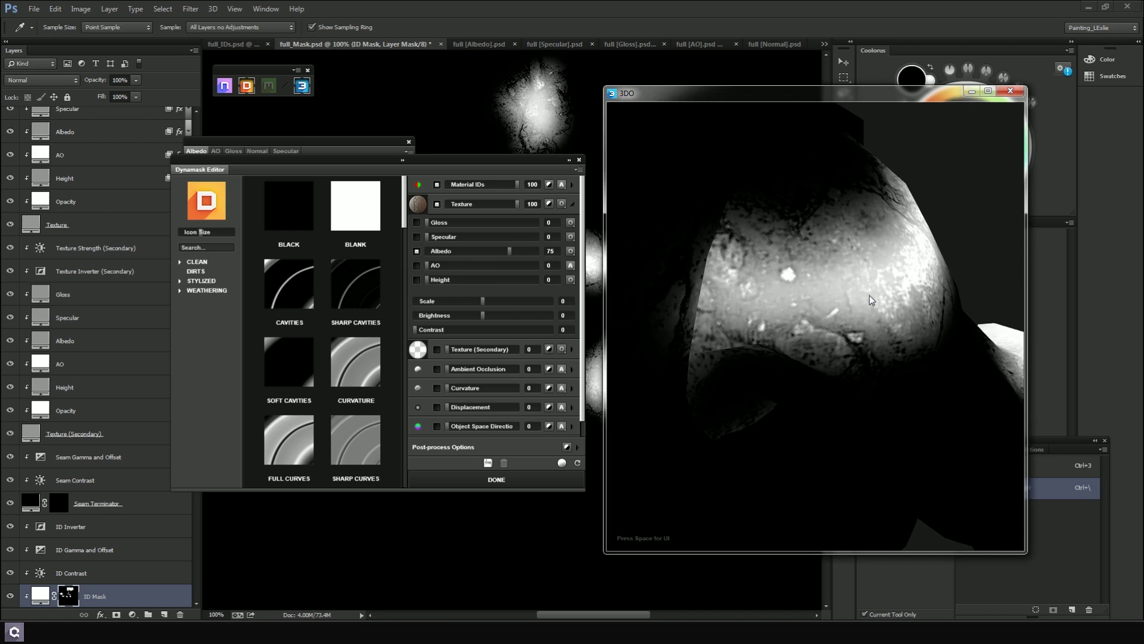
pyautogui.scroll(-3, 904, 326)
pyautogui.moveTo(904, 327); pyautogui.dragTo(885, 309)
pyautogui.scroll(1, 885, 313)
pyautogui.scroll(-1, 895, 308)
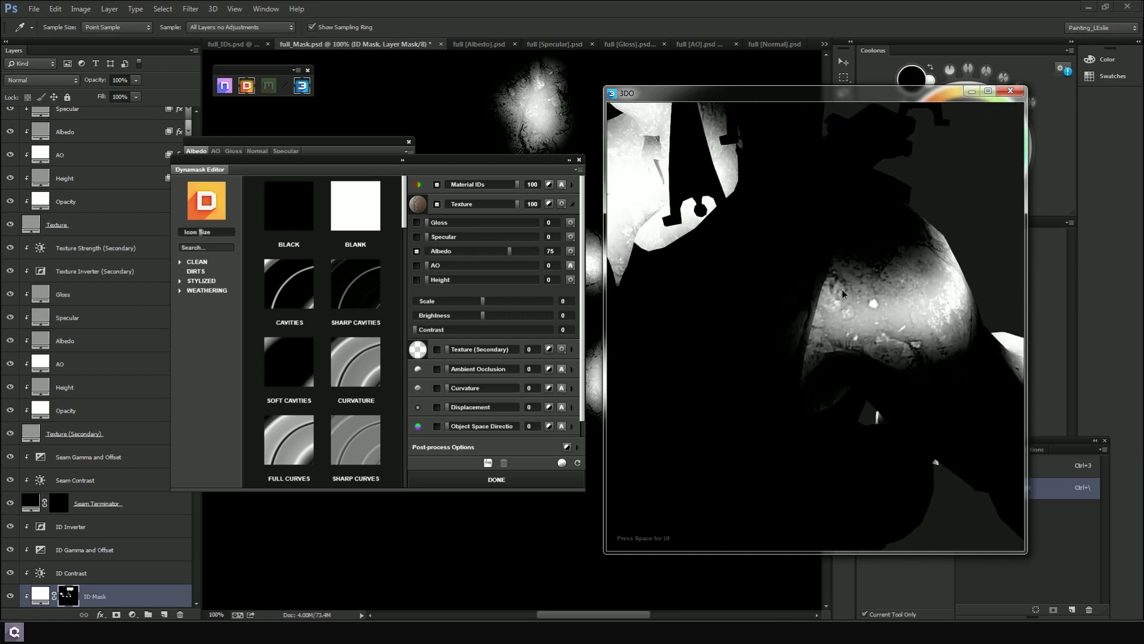
pyautogui.moveTo(835, 278); pyautogui.dragTo(839, 356)
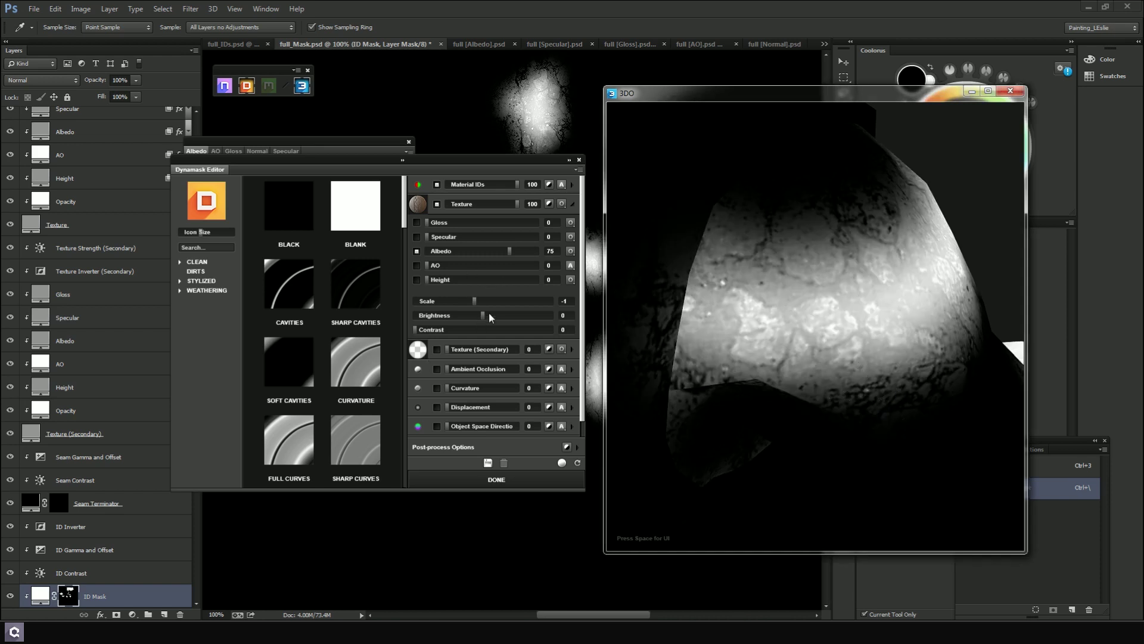
# Set the texture Scale to -2, Contrast to 40 and Brightness to 9
pyautogui.moveTo(477, 302); pyautogui.dragTo(470, 304)
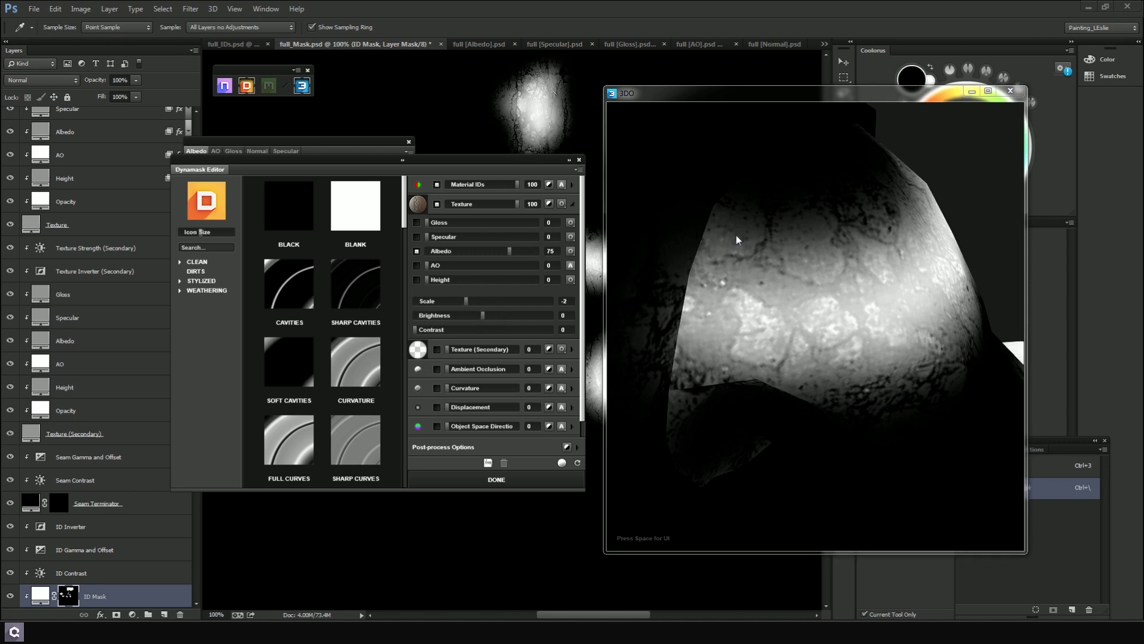
pyautogui.moveTo(863, 309); pyautogui.dragTo(826, 301)
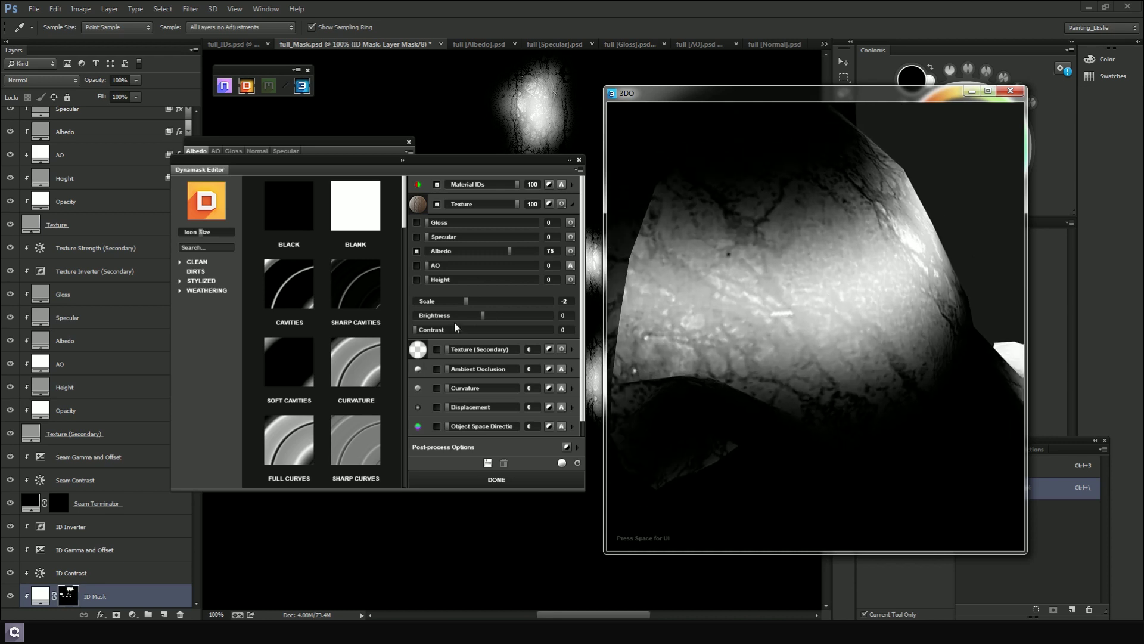
pyautogui.moveTo(419, 331); pyautogui.dragTo(494, 332)
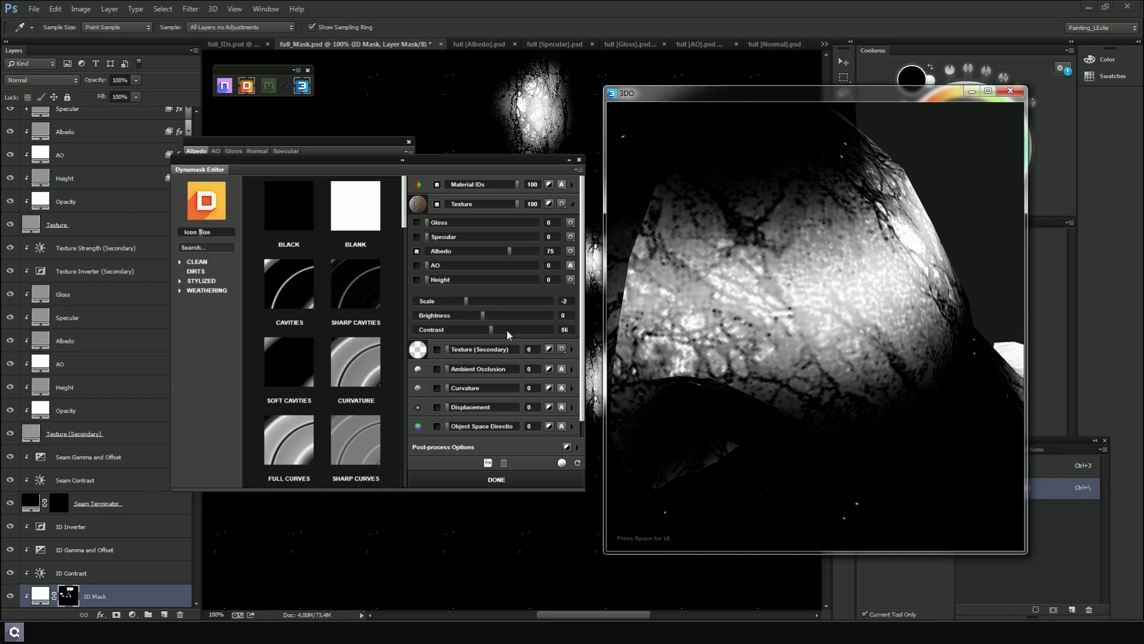
pyautogui.click(487, 316)
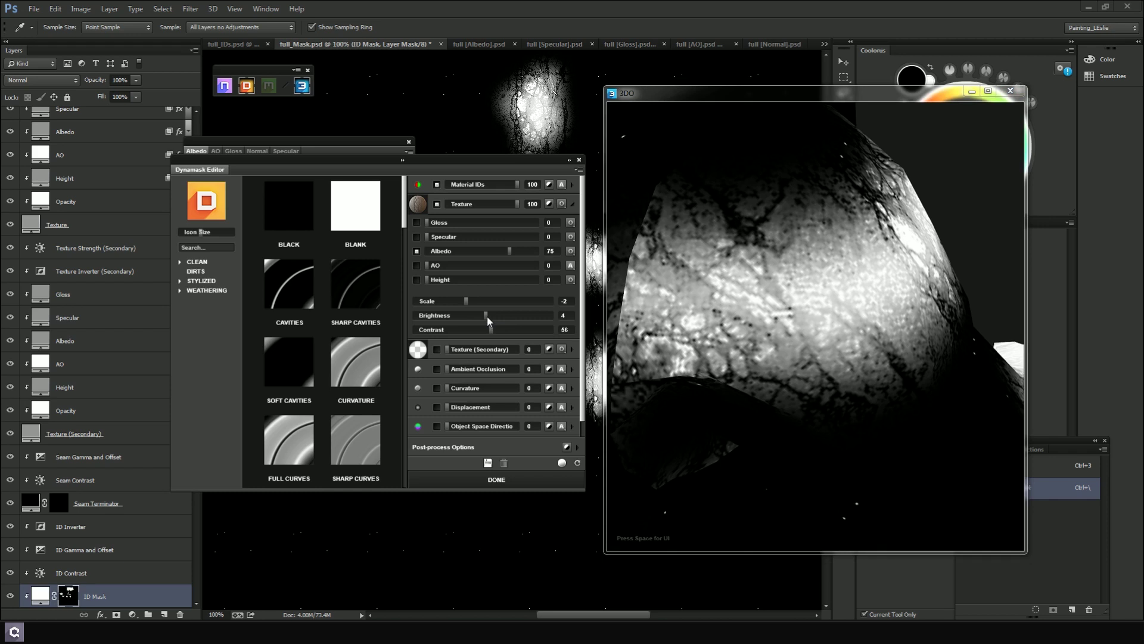
pyautogui.moveTo(486, 315); pyautogui.dragTo(470, 331)
# Preview the fur mask on the fully textured fox, orbiting around the arm fur
pyautogui.click(780, 365)
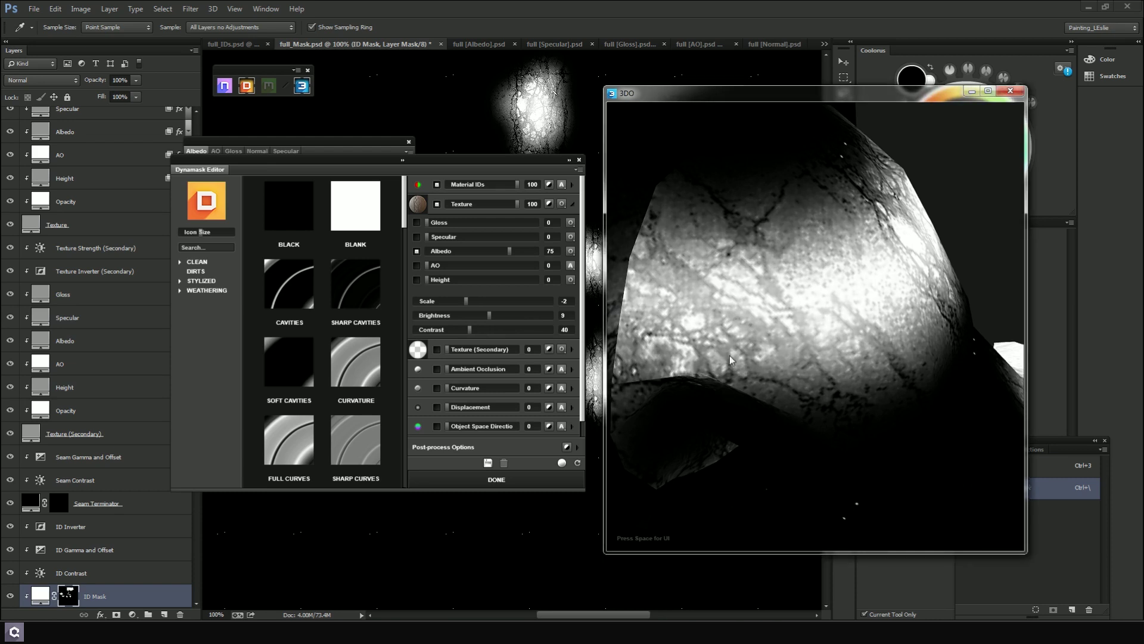
pyautogui.moveTo(768, 305); pyautogui.dragTo(838, 427)
pyautogui.scroll(-5, 773, 332)
pyautogui.moveTo(822, 326)
pyautogui.mouseDown()
pyautogui.moveTo(811, 357)
pyautogui.moveTo(821, 292)
pyautogui.moveTo(856, 275)
pyautogui.moveTo(848, 297)
pyautogui.moveTo(834, 283)
pyautogui.moveTo(827, 314)
pyautogui.mouseUp()
pyautogui.scroll(5, 817, 328)
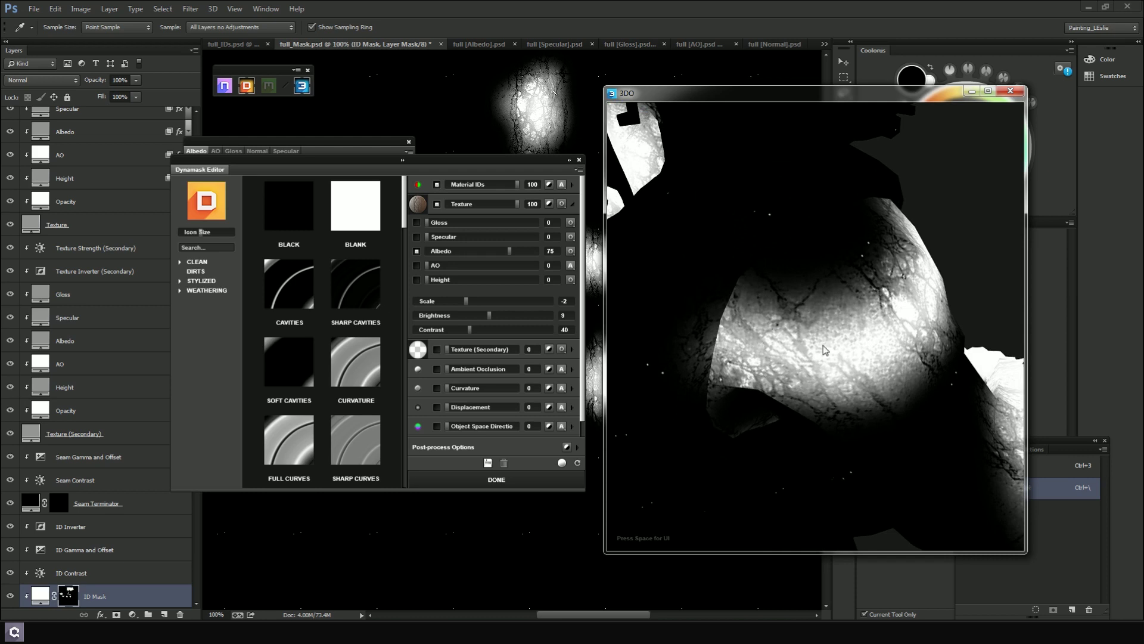
pyautogui.click(562, 463)
pyautogui.moveTo(874, 283); pyautogui.dragTo(846, 273)
pyautogui.scroll(3, 874, 281)
pyautogui.scroll(-3, 846, 275)
pyautogui.scroll(2, 828, 242)
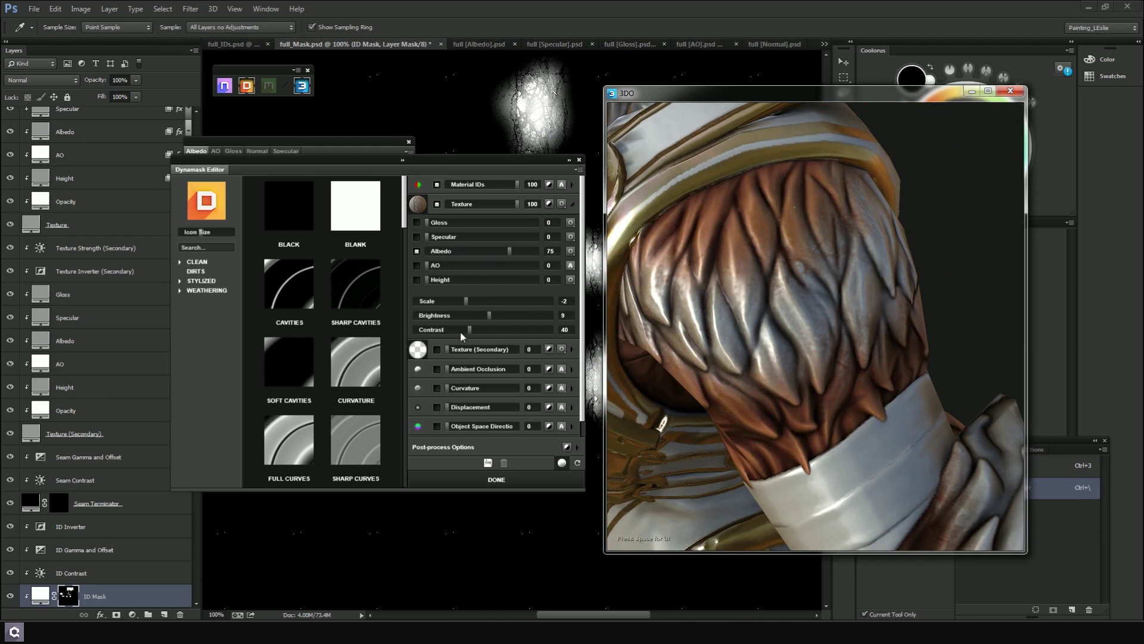
# Lower mask Contrast to 19 and texture strength to 63, then update the material
pyautogui.moveTo(469, 330); pyautogui.dragTo(441, 336)
pyautogui.scroll(-2, 808, 249)
pyautogui.moveTo(808, 249); pyautogui.dragTo(846, 276)
pyautogui.scroll(5, 818, 271)
pyautogui.scroll(-2, 816, 281)
pyautogui.scroll(-5, 816, 281)
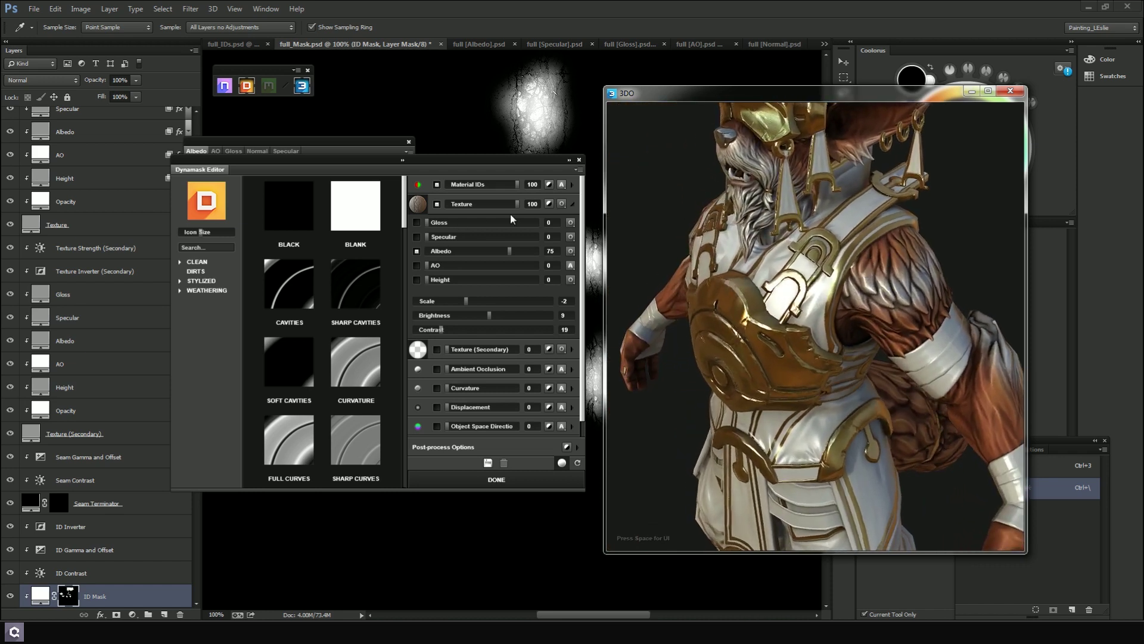
pyautogui.moveTo(512, 205); pyautogui.dragTo(492, 204)
pyautogui.click(548, 204)
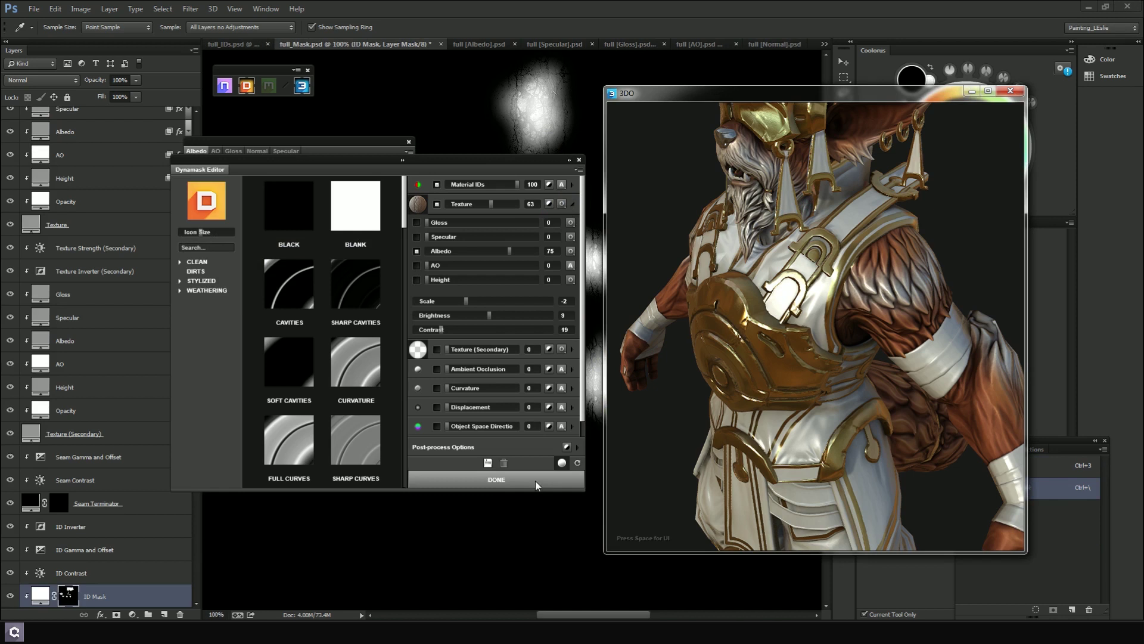
# Collapse the Texture row's options, leaving Material IDs 100 and Texture 63 listed
pyautogui.moveTo(582, 331); pyautogui.dragTo(588, 244)
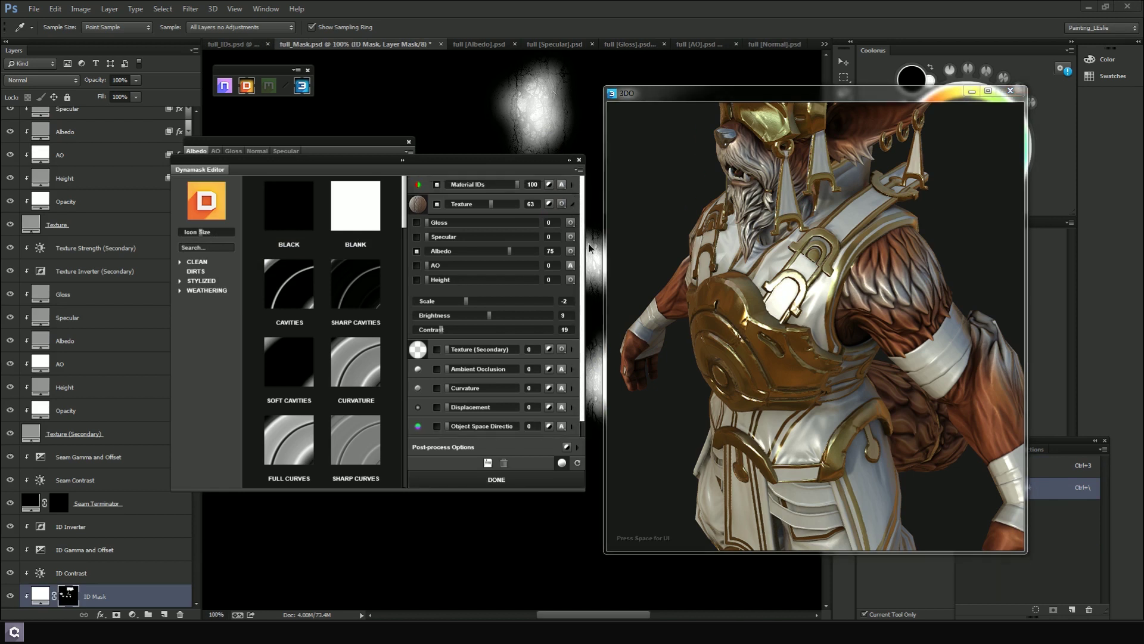
pyautogui.click(561, 204)
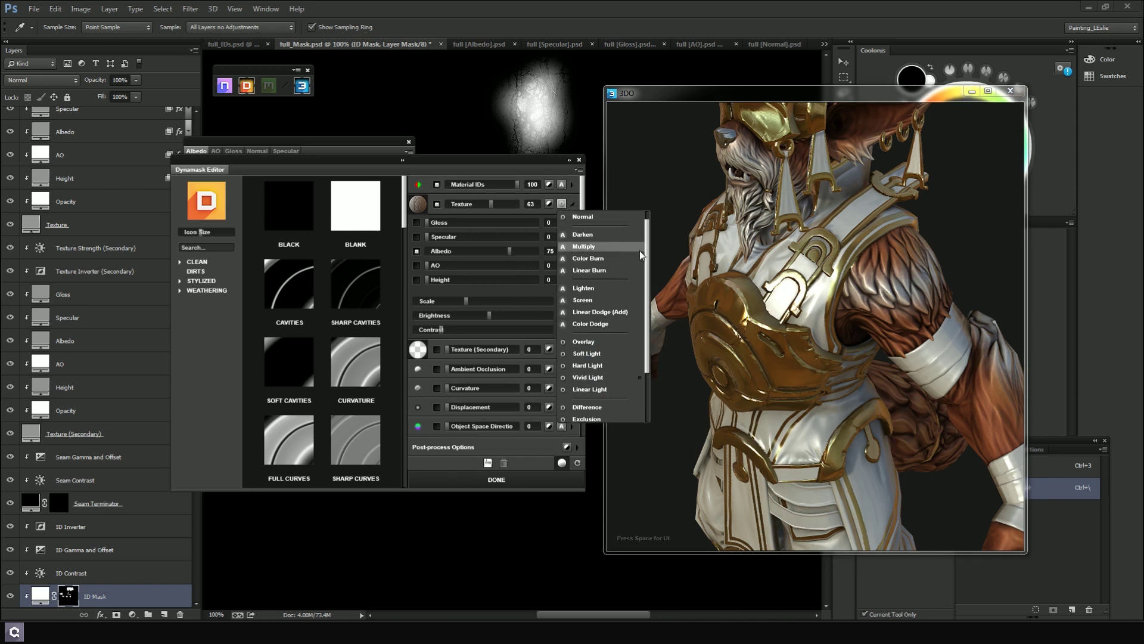
pyautogui.scroll(1, 647, 237)
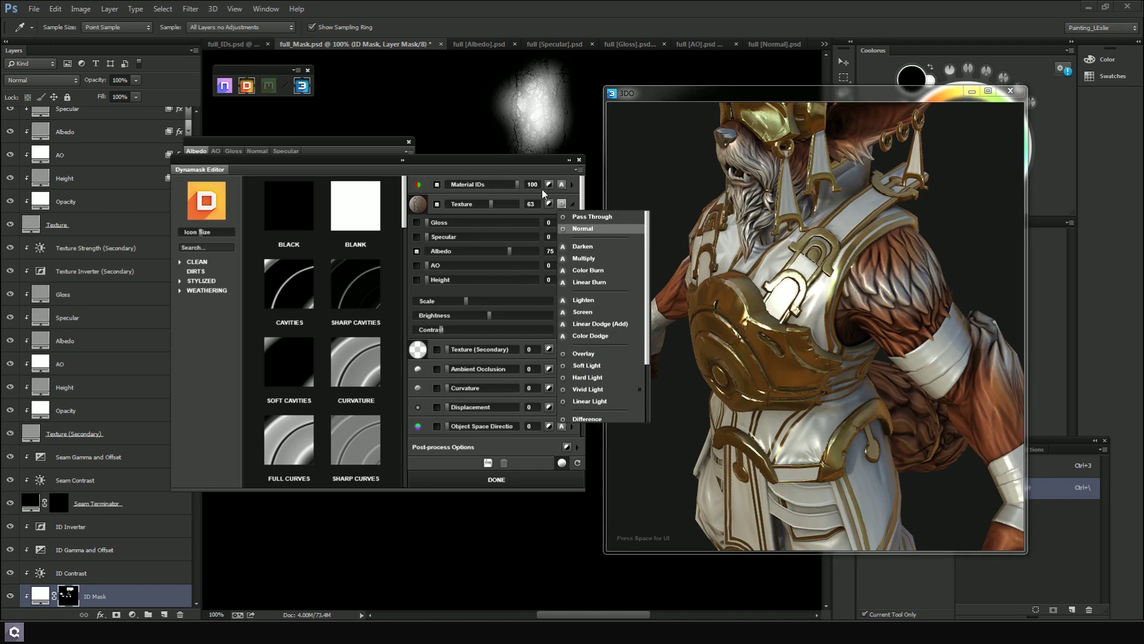
pyautogui.click(574, 204)
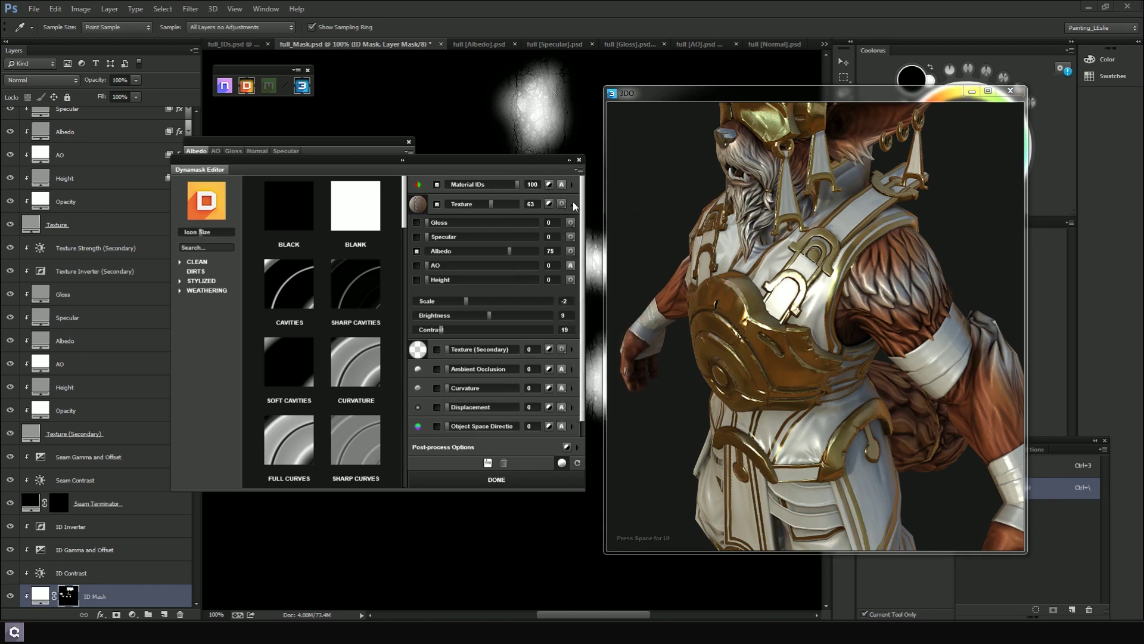
pyautogui.click(570, 205)
pyautogui.moveTo(819, 254); pyautogui.dragTo(852, 275)
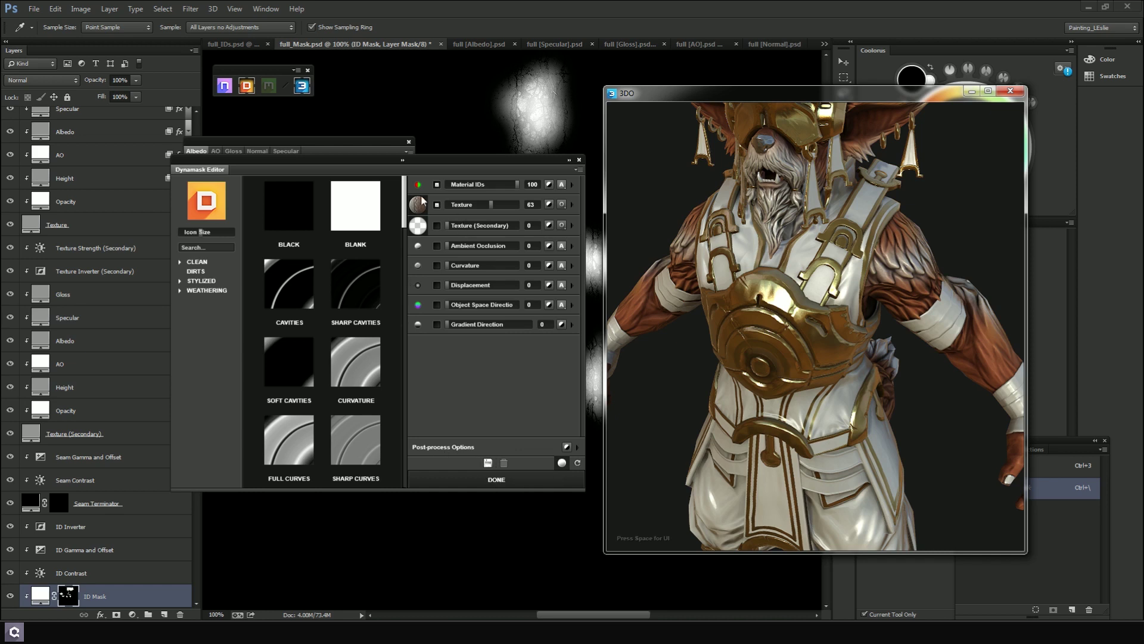
# Turn on the Ambient Occlusion layer in the fur mask and show the post-process options
pyautogui.click(492, 462)
pyautogui.click(577, 447)
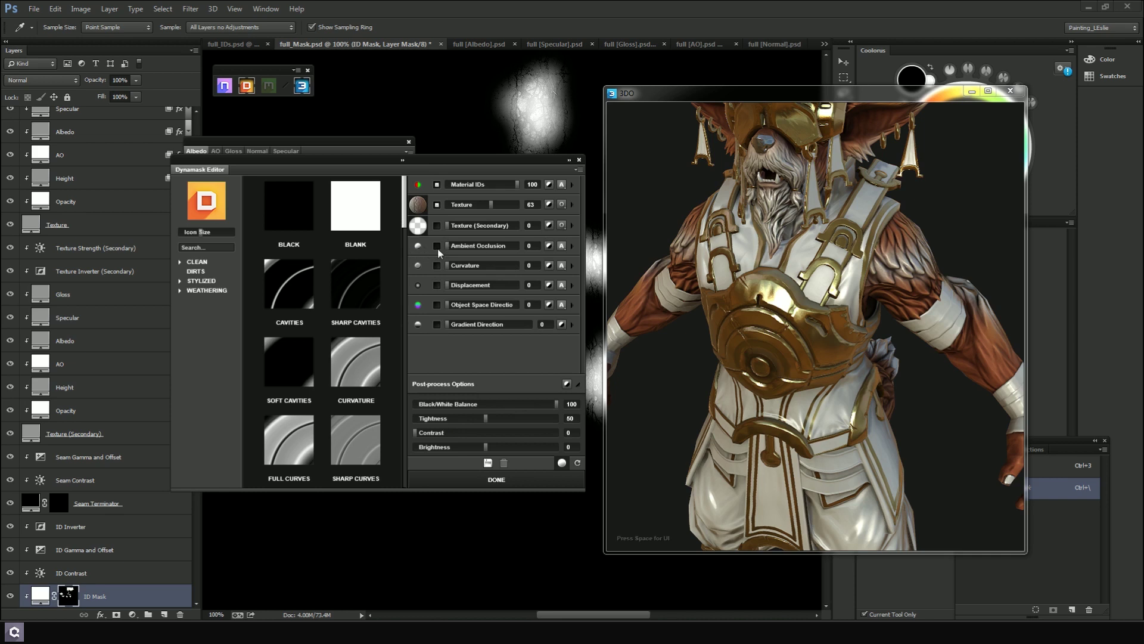
pyautogui.hotkey('ctrl', 'Tab')
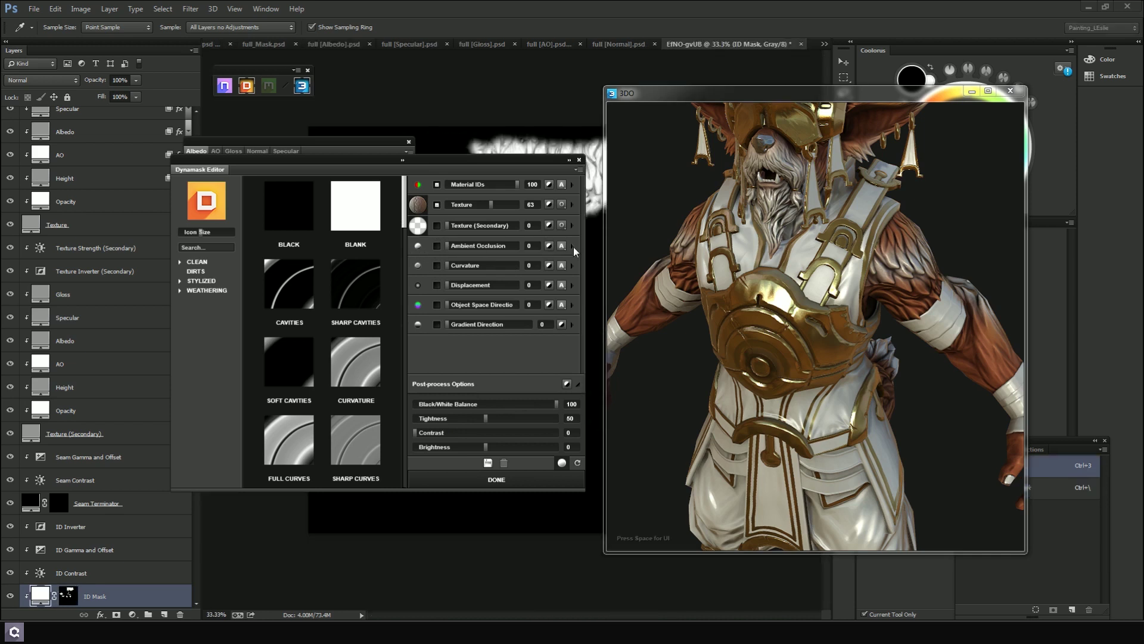
pyautogui.hotkey('ctrl', 'Tab')
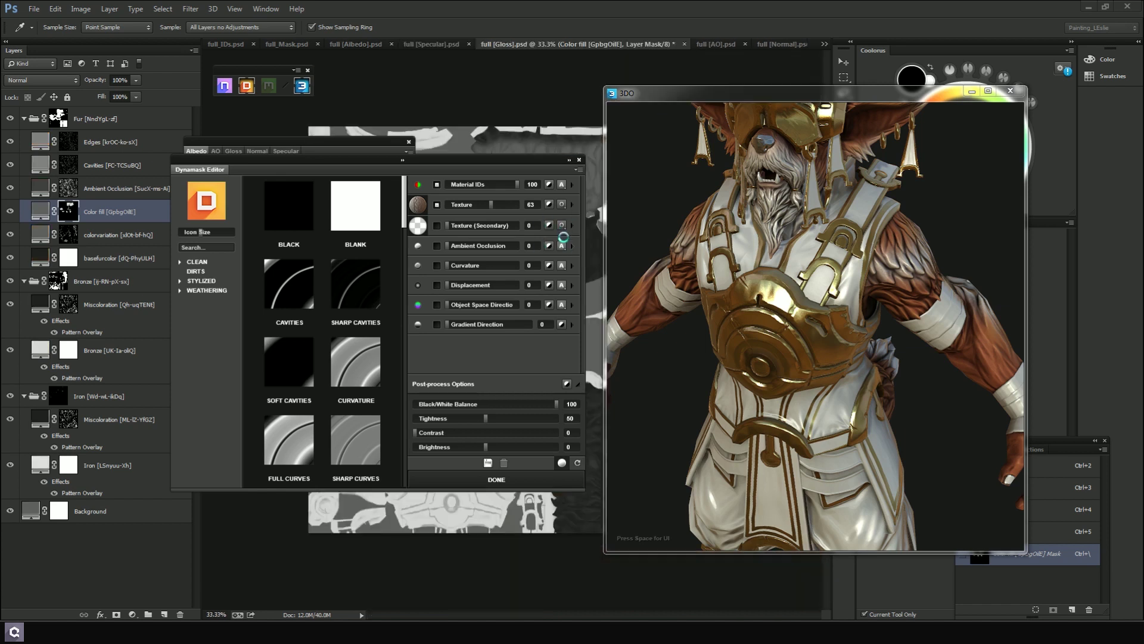
pyautogui.click(436, 245)
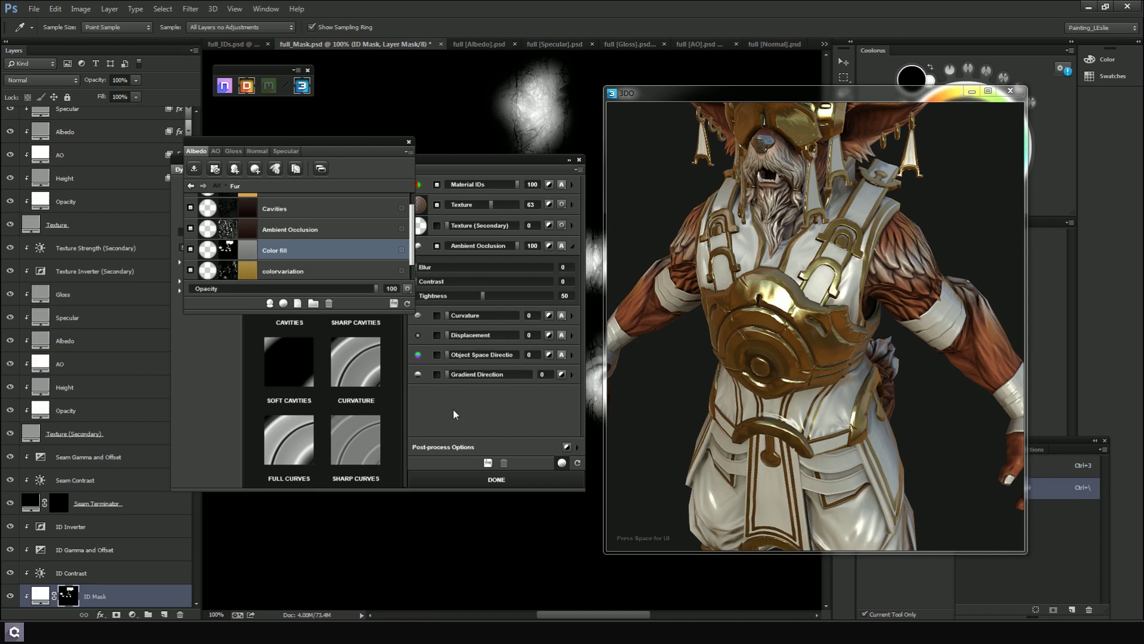
pyautogui.click(578, 449)
pyautogui.click(578, 448)
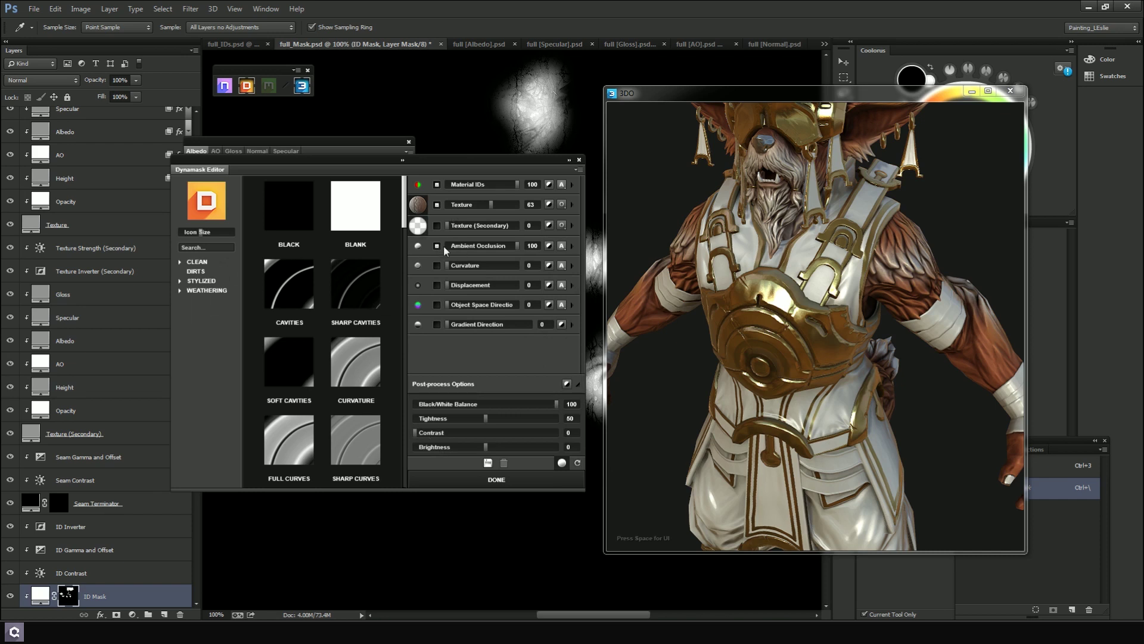
# Lower ambient occlusion influence to 39, raise post-process brightness, and apply the mask to the fur
pyautogui.moveTo(795, 257); pyautogui.dragTo(757, 315)
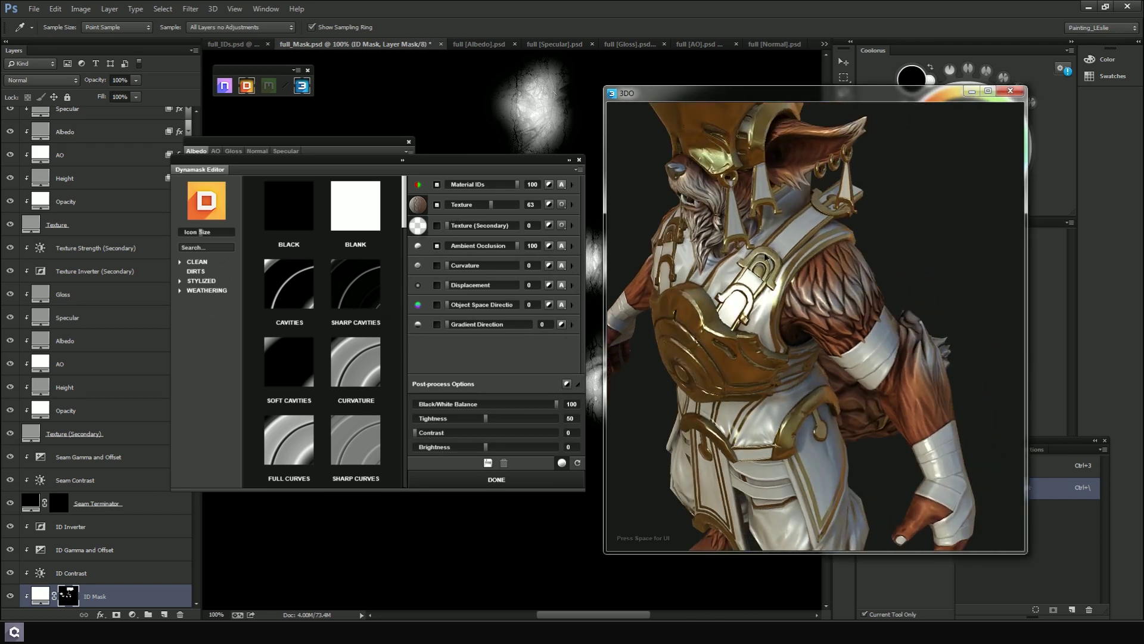
pyautogui.scroll(6, 757, 314)
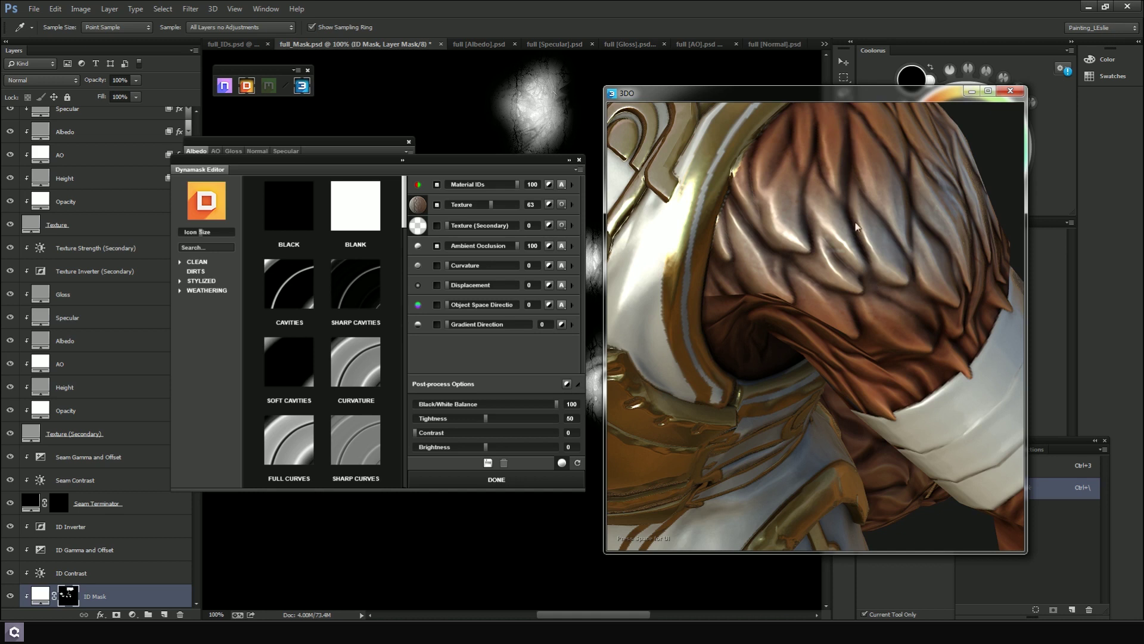
pyautogui.moveTo(874, 282); pyautogui.dragTo(833, 264)
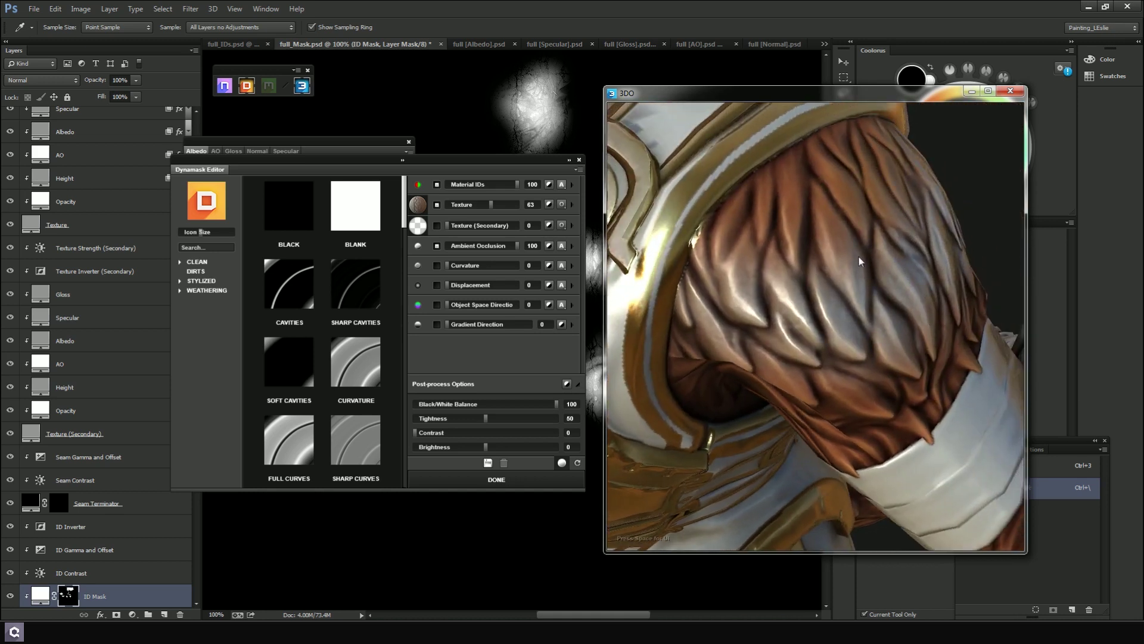
pyautogui.scroll(-5, 872, 338)
pyautogui.moveTo(866, 312); pyautogui.dragTo(830, 304)
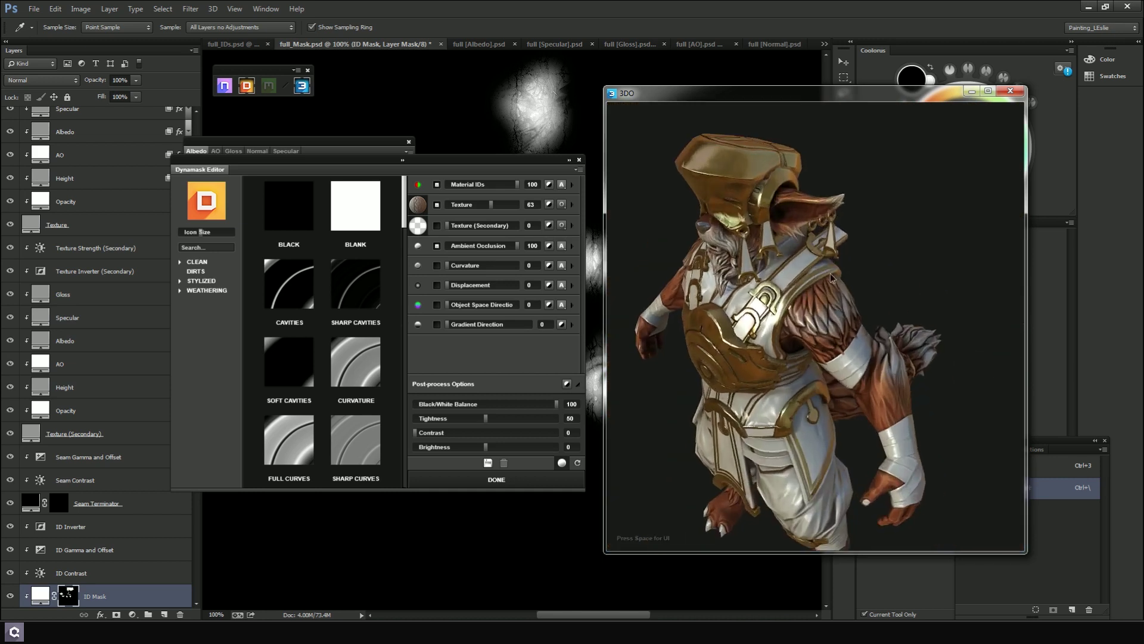
pyautogui.scroll(4, 827, 302)
pyautogui.moveTo(506, 247); pyautogui.dragTo(474, 250)
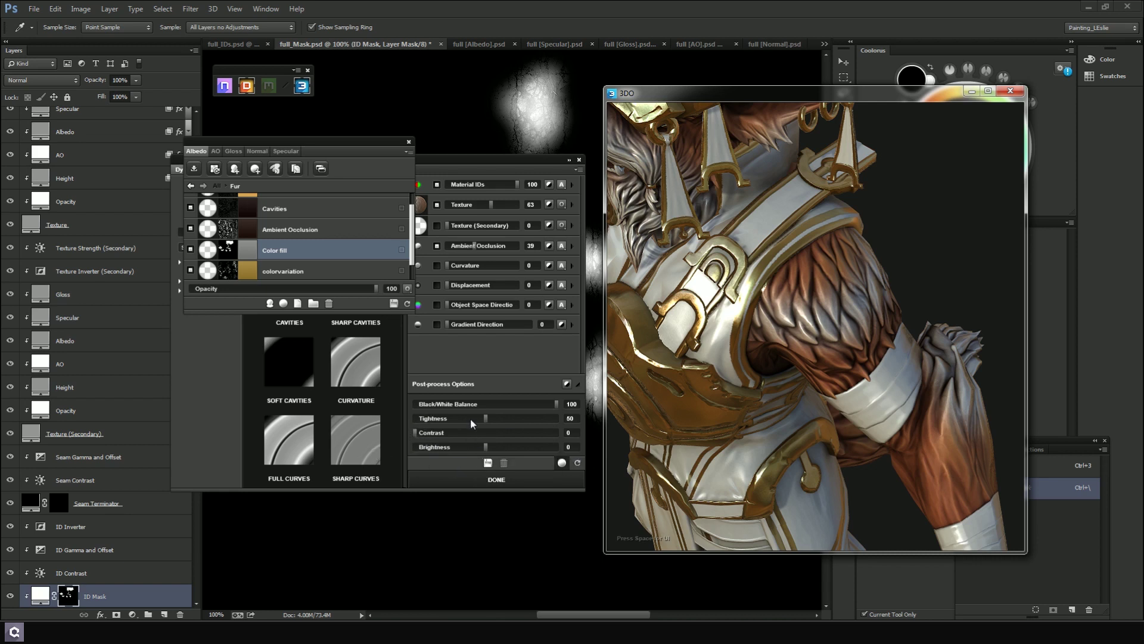
pyautogui.moveTo(485, 447)
pyautogui.mouseDown()
pyautogui.moveTo(513, 449)
pyautogui.moveTo(486, 453)
pyautogui.mouseUp()
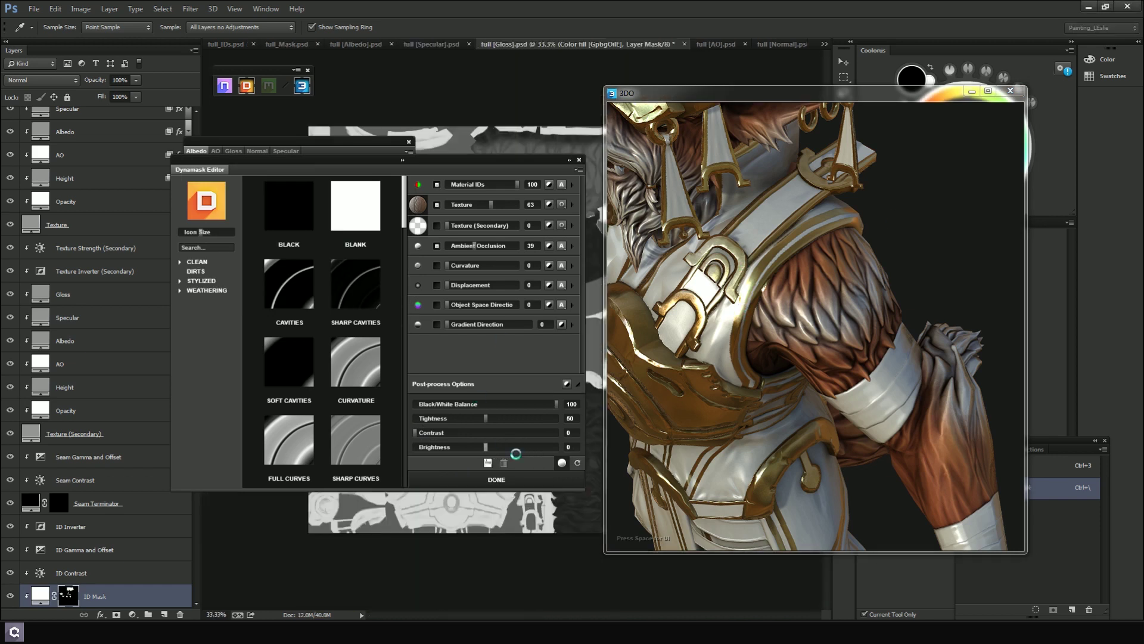
pyautogui.click(510, 479)
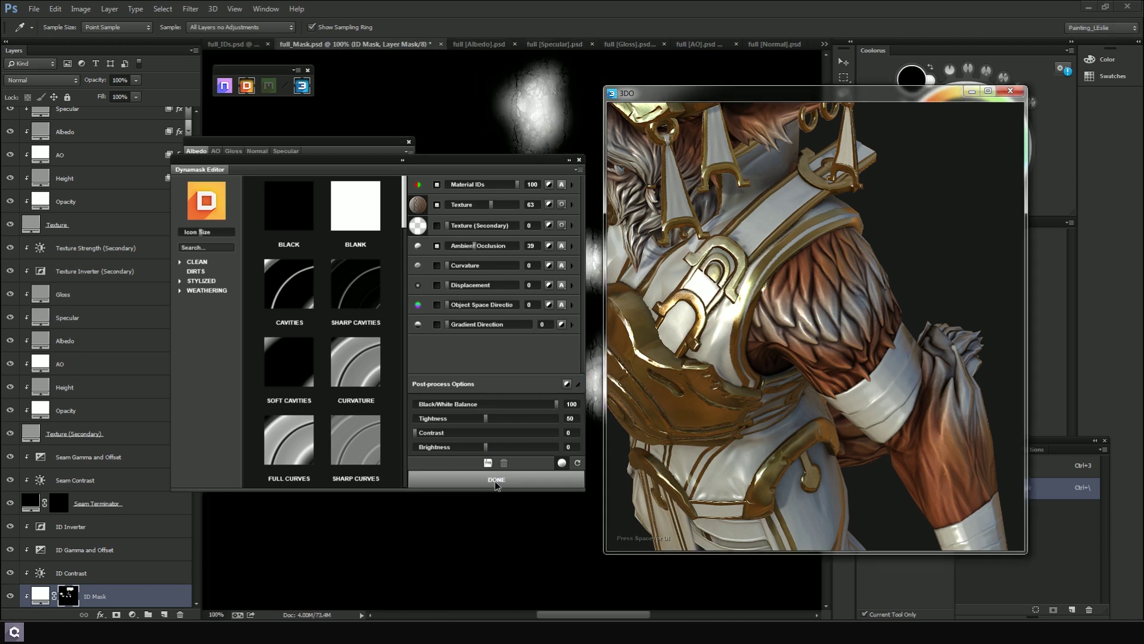
pyautogui.click(496, 481)
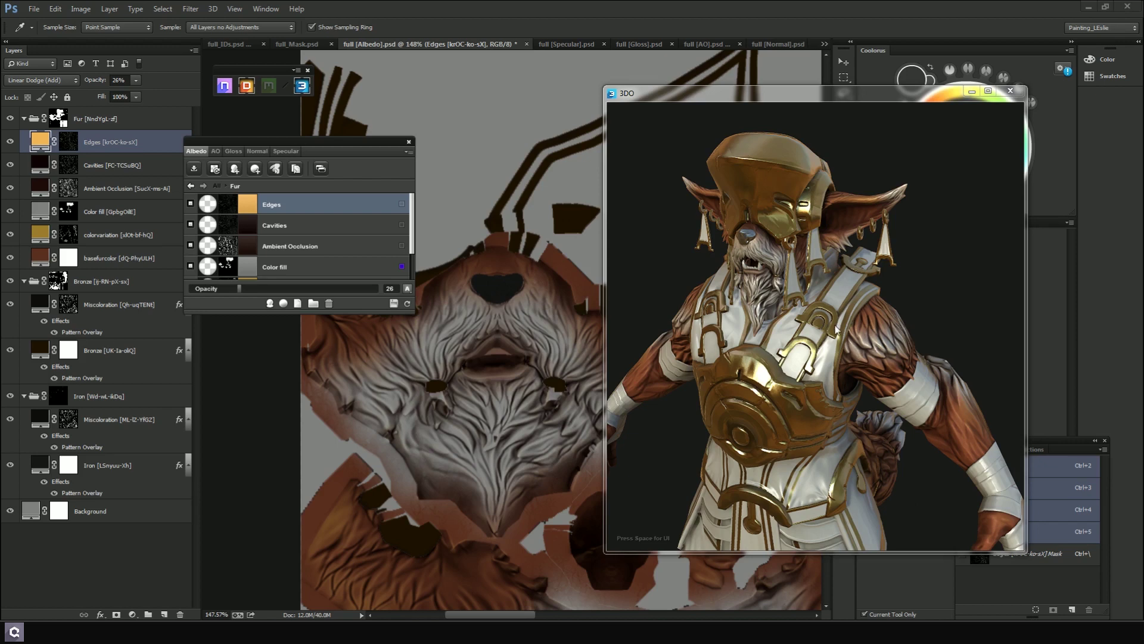
# Rename the fur's grey Color fill layer to 'White Fur', then show the Specular map
pyautogui.moveTo(882, 342); pyautogui.dragTo(873, 358)
pyautogui.scroll(5, 883, 399)
pyautogui.scroll(4, 883, 397)
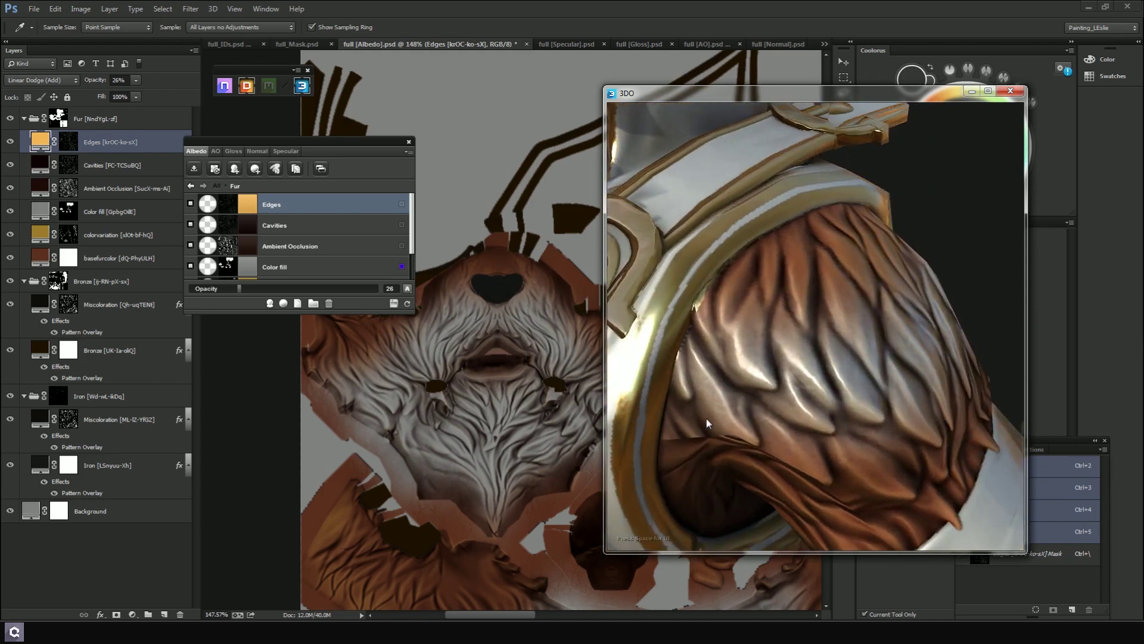
pyautogui.click(193, 168)
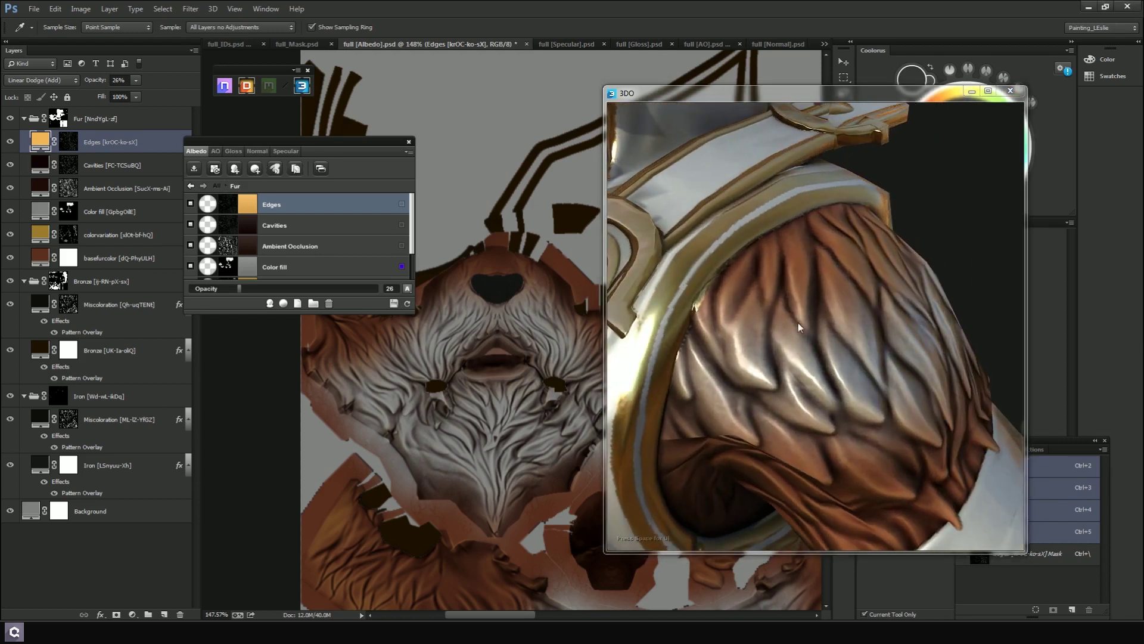
pyautogui.click(313, 265)
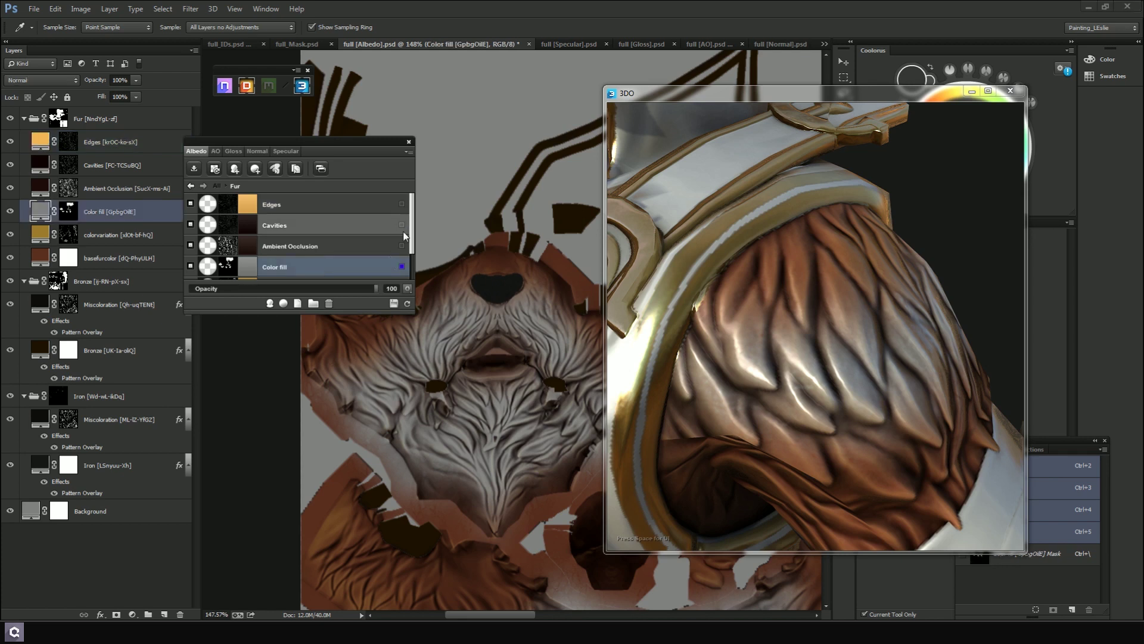
pyautogui.scroll(-2, 404, 235)
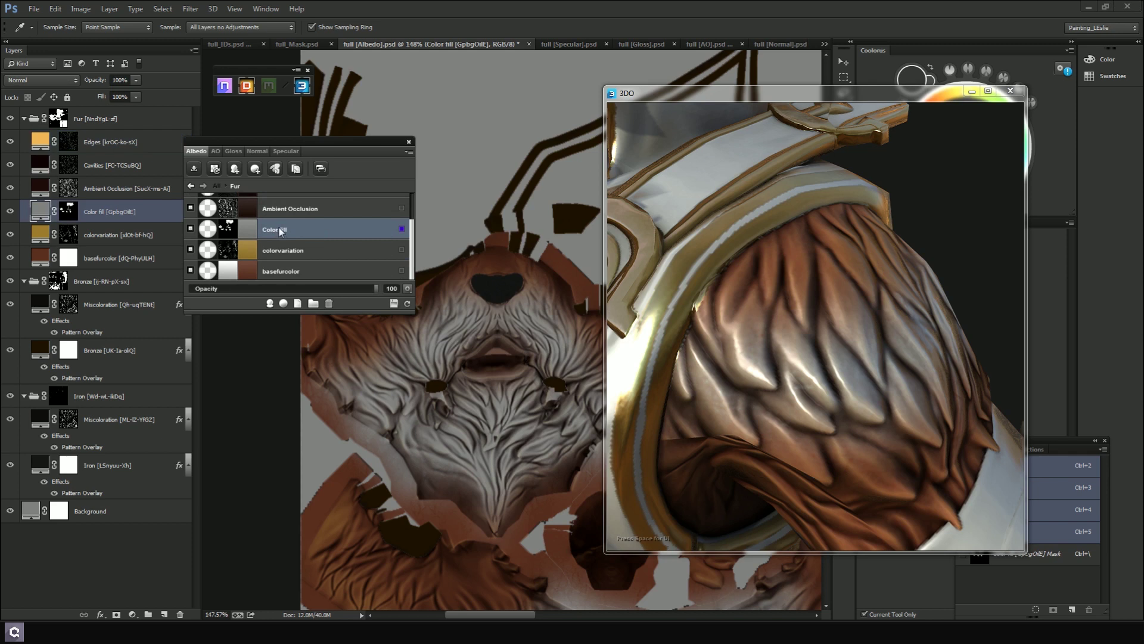
pyautogui.click(279, 228)
pyautogui.press('Return')
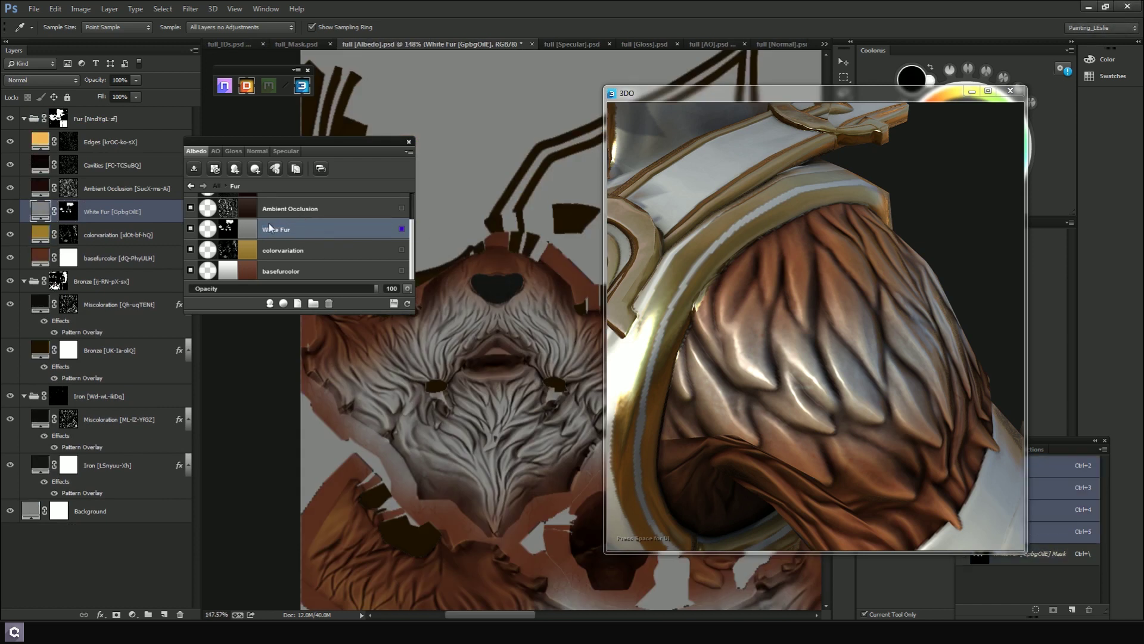
pyautogui.click(287, 153)
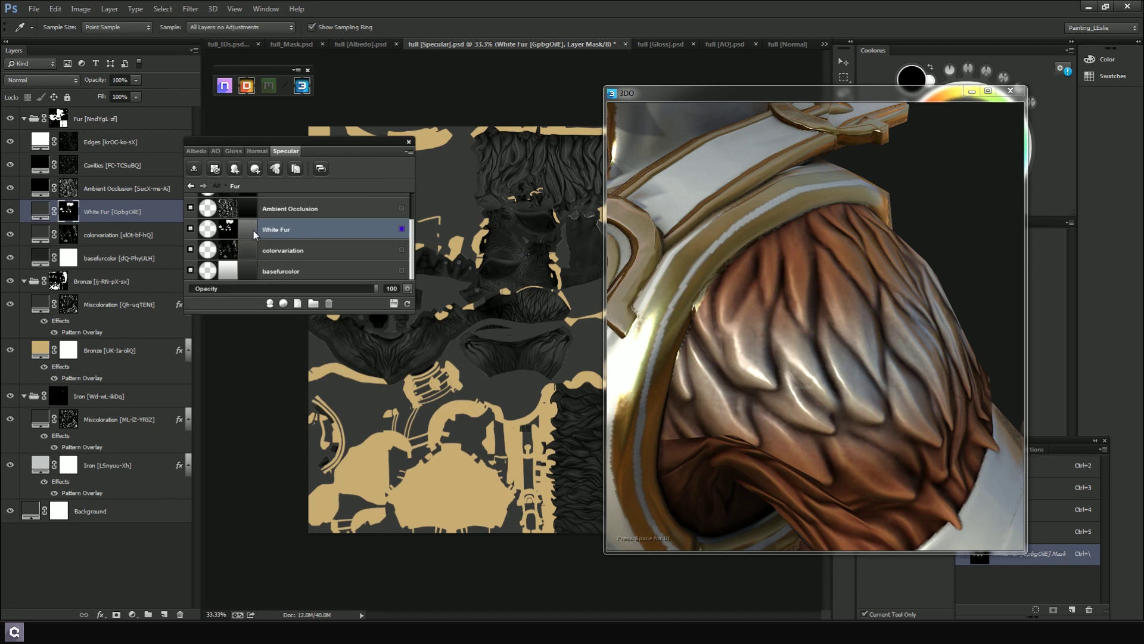
# Set White Fur's fill colour to mid-grey RGB 128/128/128
pyautogui.moveTo(921, 382); pyautogui.dragTo(789, 331)
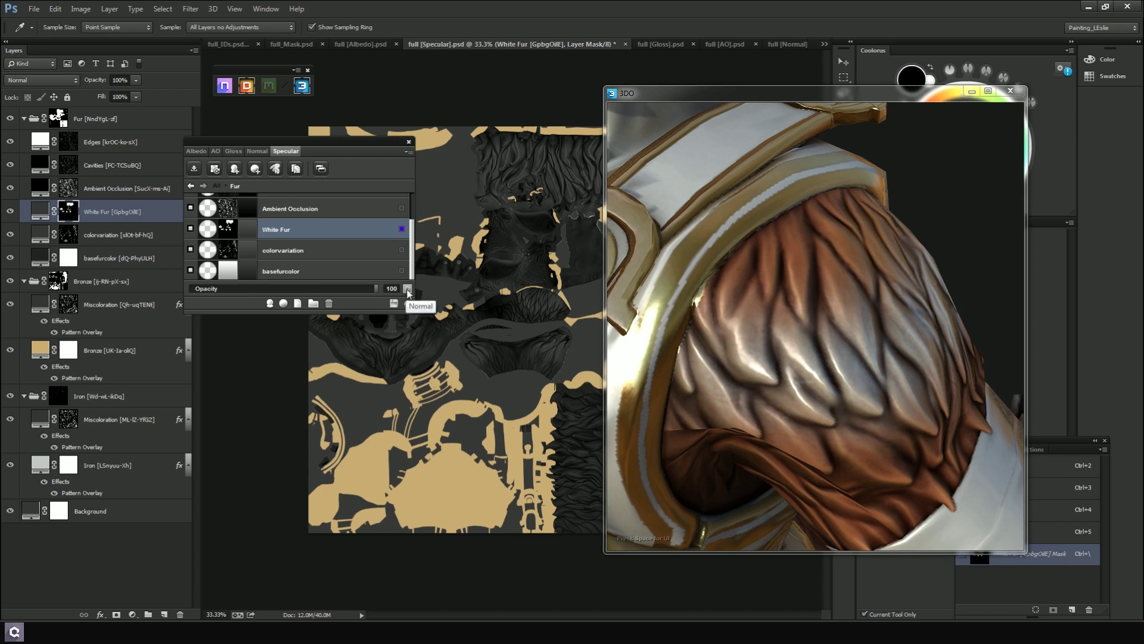
pyautogui.doubleClick(252, 229)
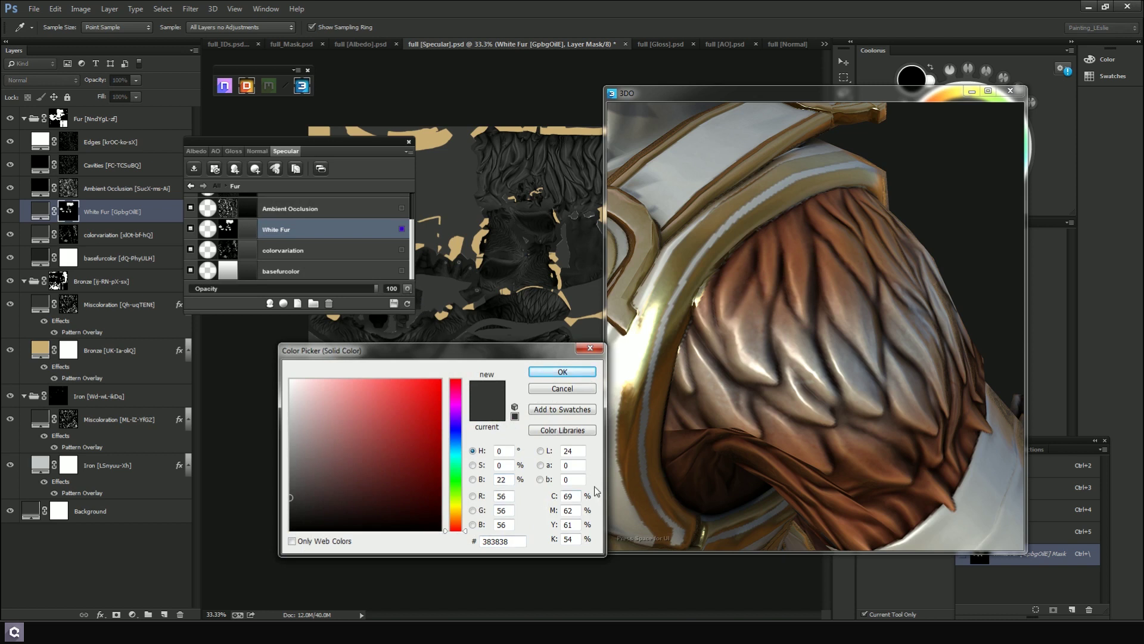
pyautogui.write('128')
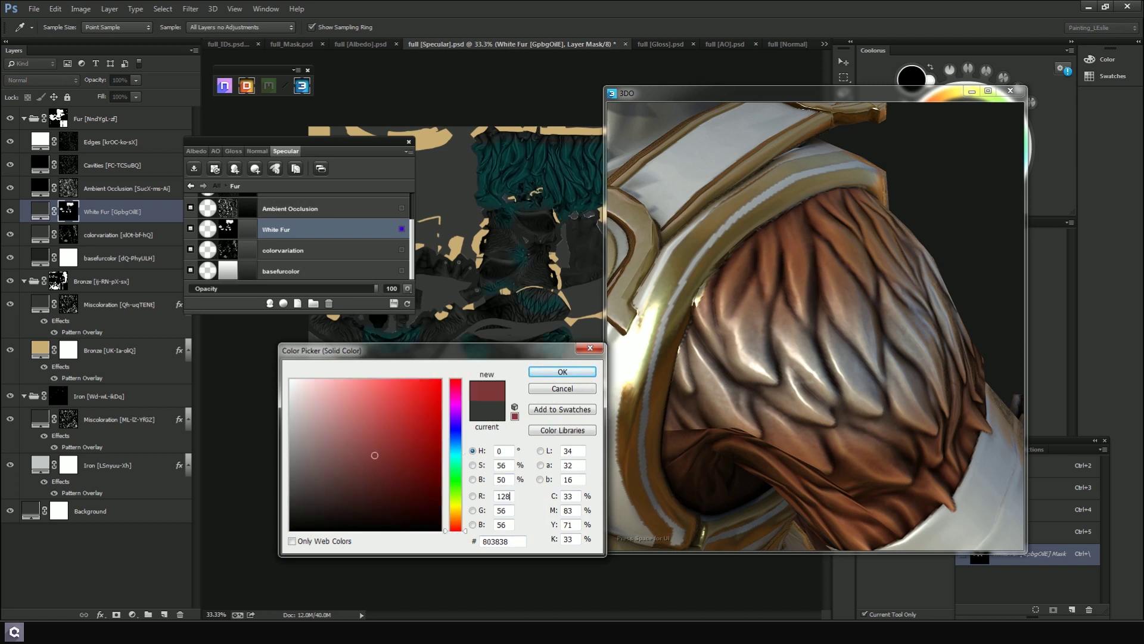
pyautogui.press('Tab')
pyautogui.write('128')
pyautogui.press('Tab')
pyautogui.write('128')
pyautogui.press('Return')
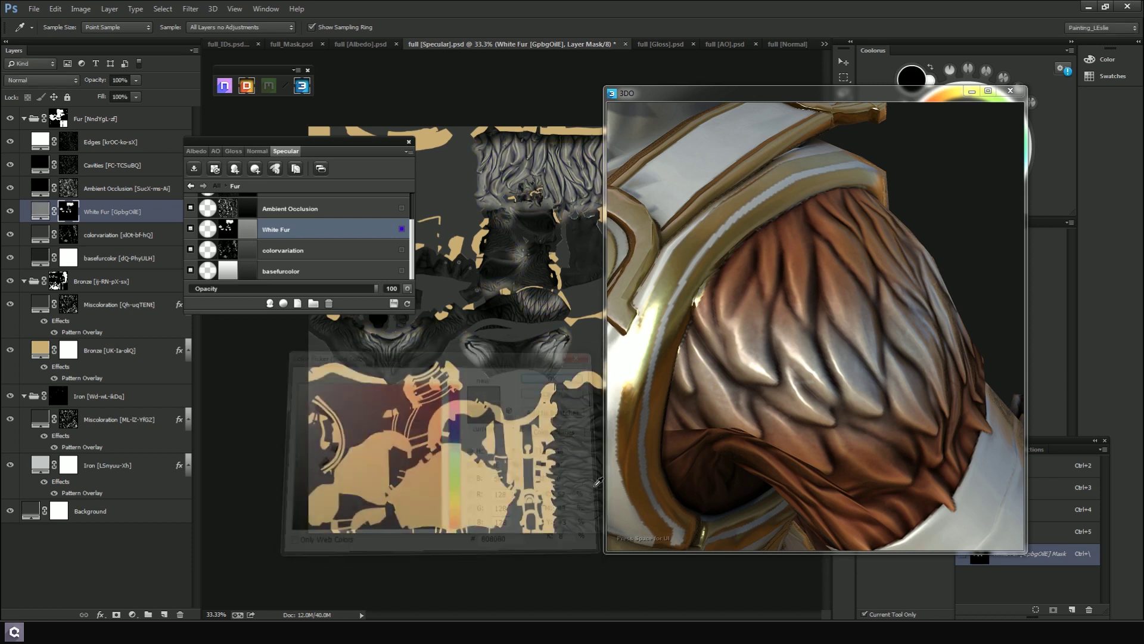
# On the specular map, set White Fur to Overlay blending at 0% opacity
pyautogui.click(407, 288)
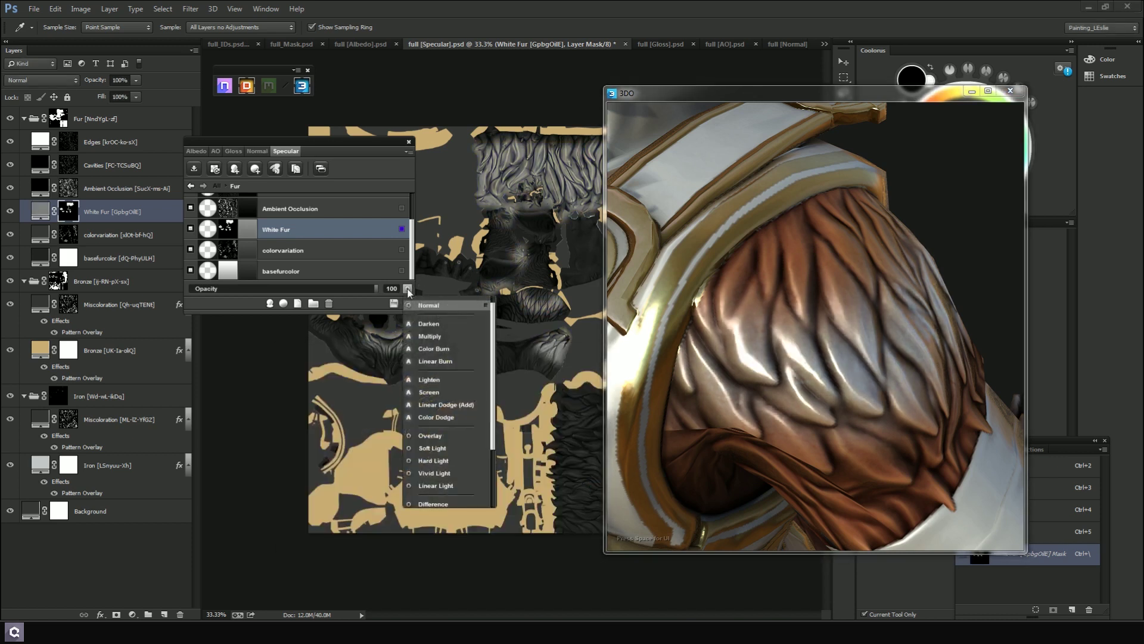
pyautogui.click(430, 436)
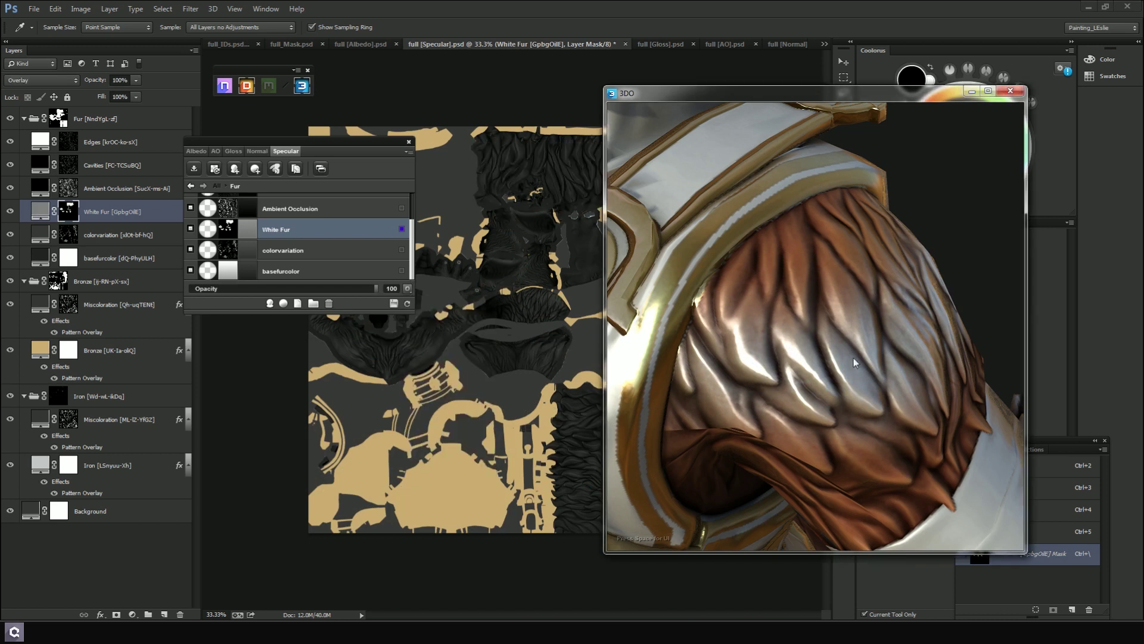
pyautogui.moveTo(774, 344); pyautogui.dragTo(784, 347)
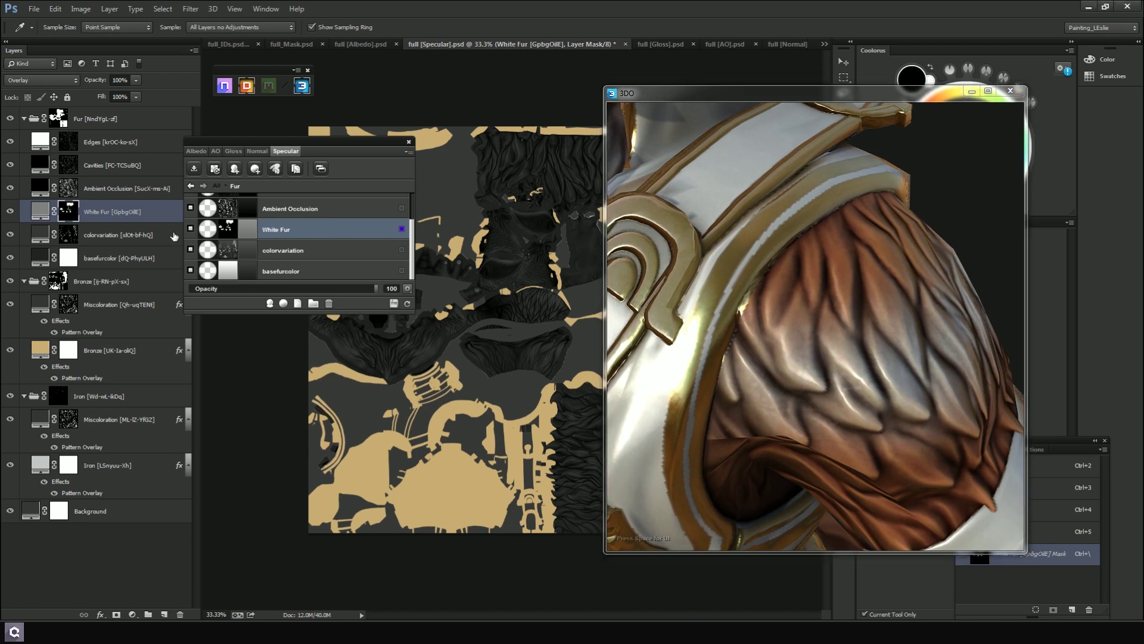
pyautogui.moveTo(374, 287); pyautogui.dragTo(134, 282)
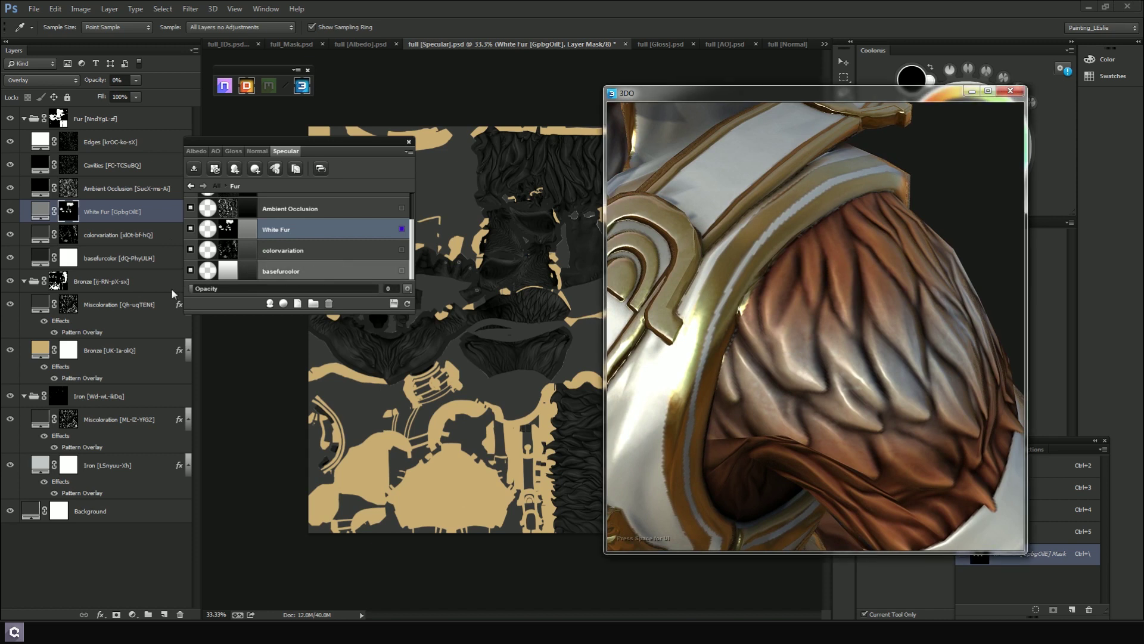
pyautogui.moveTo(887, 348); pyautogui.dragTo(868, 350)
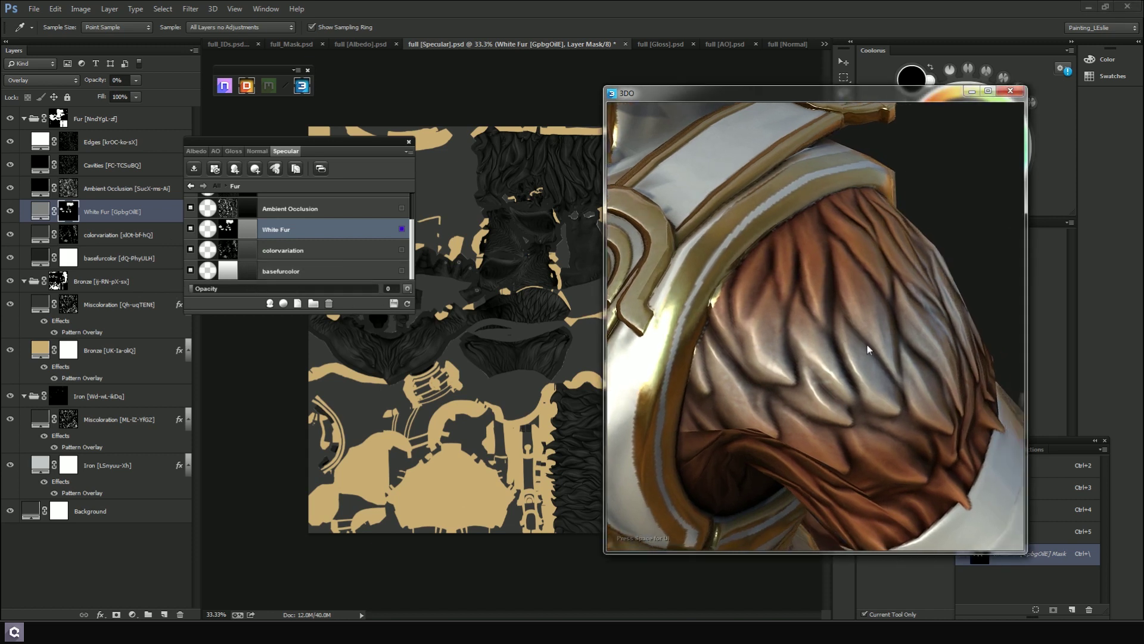
# On the gloss map, reduce White Fur's opacity to 0%
pyautogui.click(233, 153)
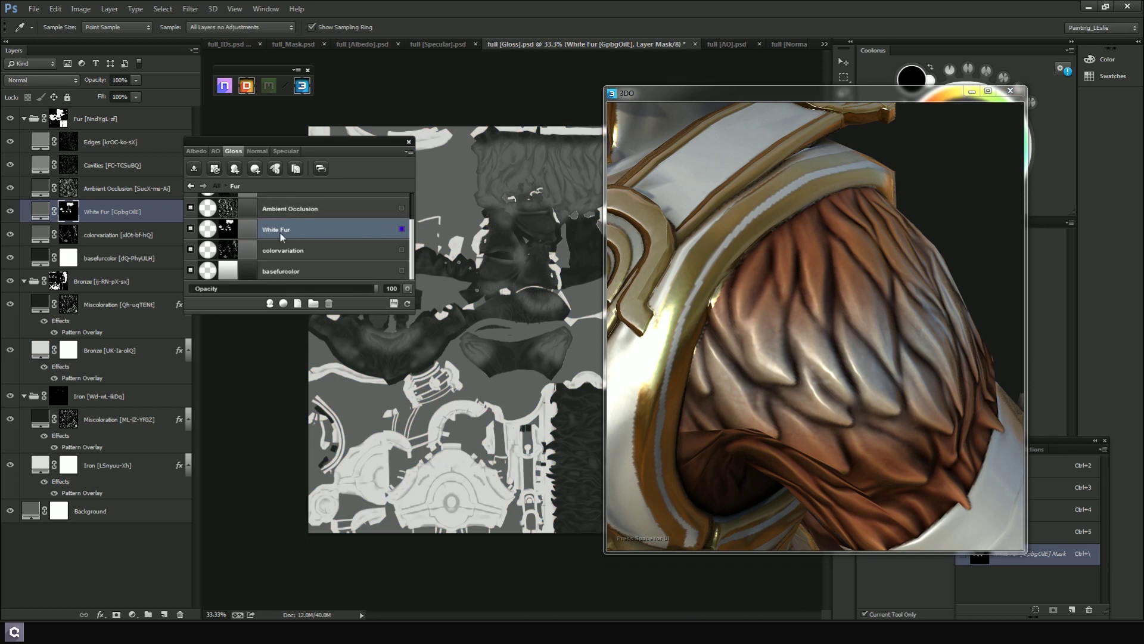
pyautogui.moveTo(376, 288); pyautogui.dragTo(148, 285)
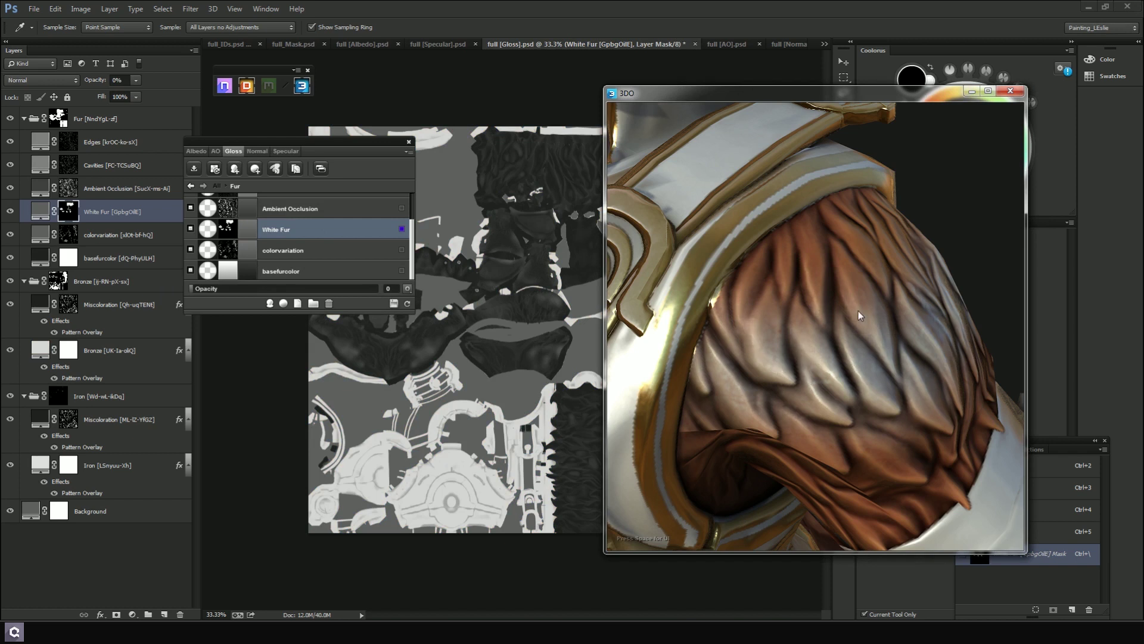
pyautogui.moveTo(863, 371)
pyautogui.mouseDown()
pyautogui.moveTo(825, 362)
pyautogui.moveTo(895, 349)
pyautogui.moveTo(765, 363)
pyautogui.moveTo(890, 349)
pyautogui.moveTo(817, 357)
pyautogui.moveTo(850, 361)
pyautogui.moveTo(892, 405)
pyautogui.moveTo(763, 385)
pyautogui.moveTo(898, 375)
pyautogui.moveTo(760, 384)
pyautogui.moveTo(833, 384)
pyautogui.mouseUp()
pyautogui.scroll(-5, 892, 406)
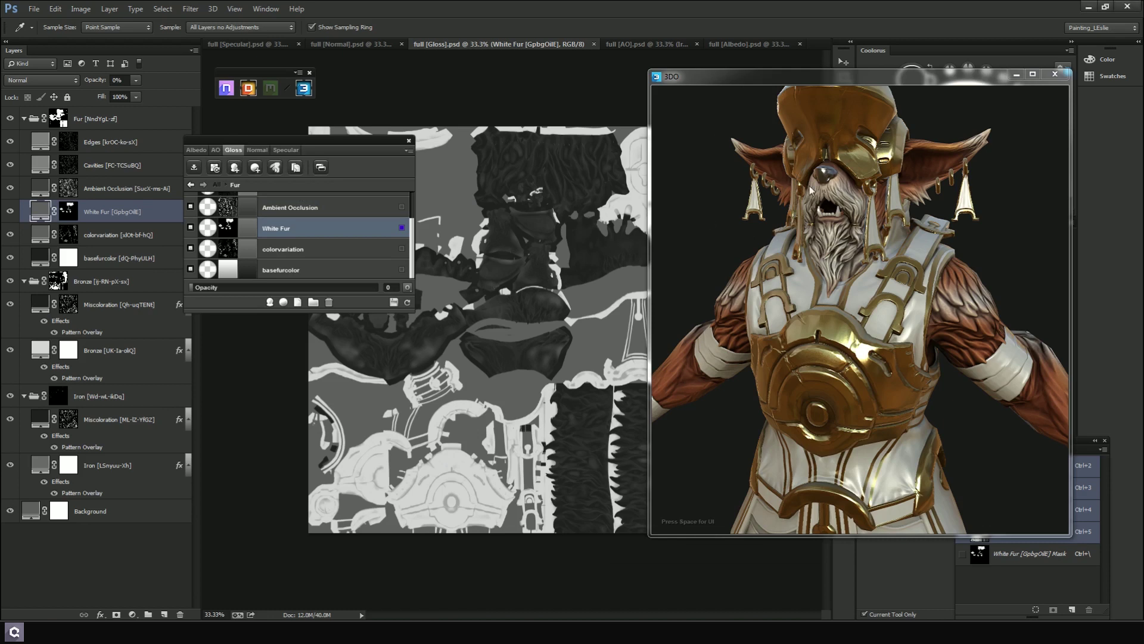
# Rename the Iron material group to 'Nose'
pyautogui.click(191, 185)
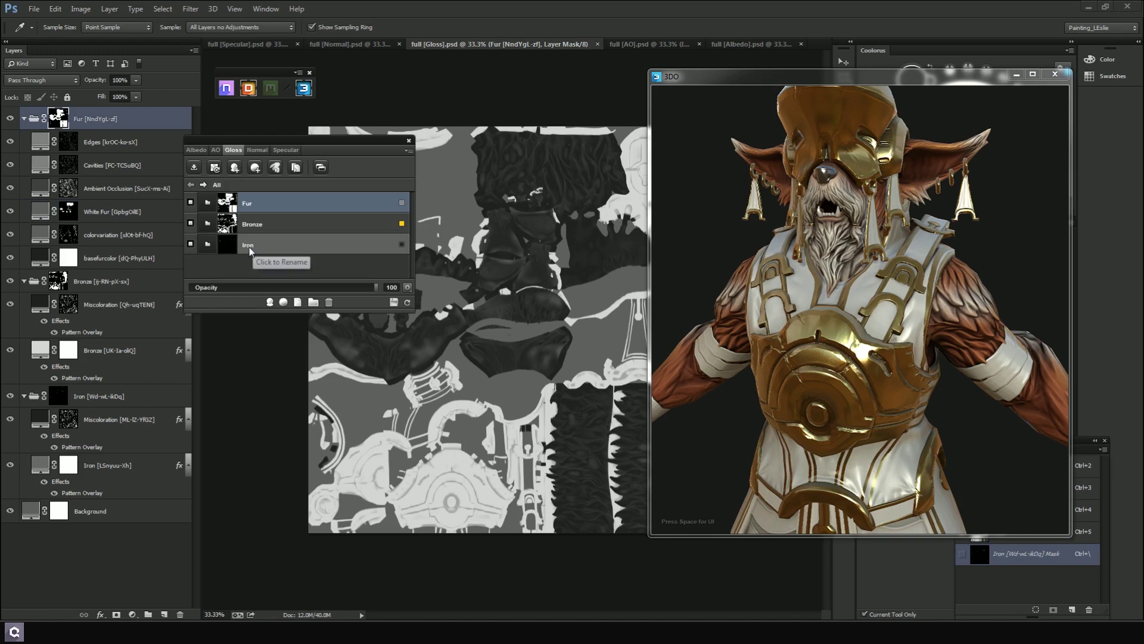
pyautogui.click(247, 246)
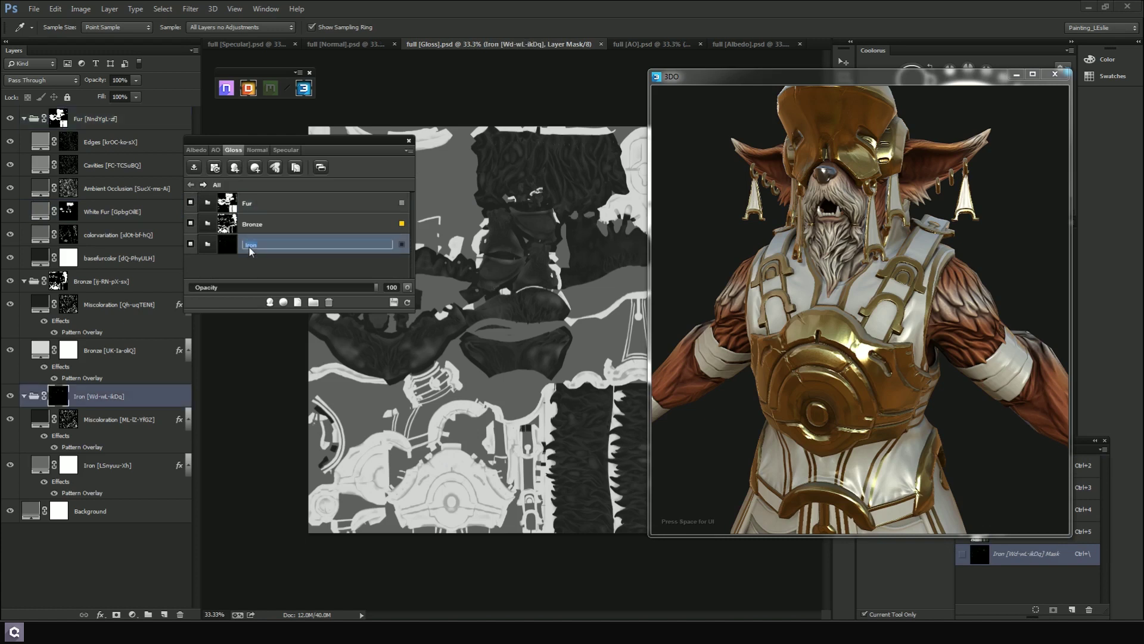
pyautogui.write('Nose')
pyautogui.press('Return')
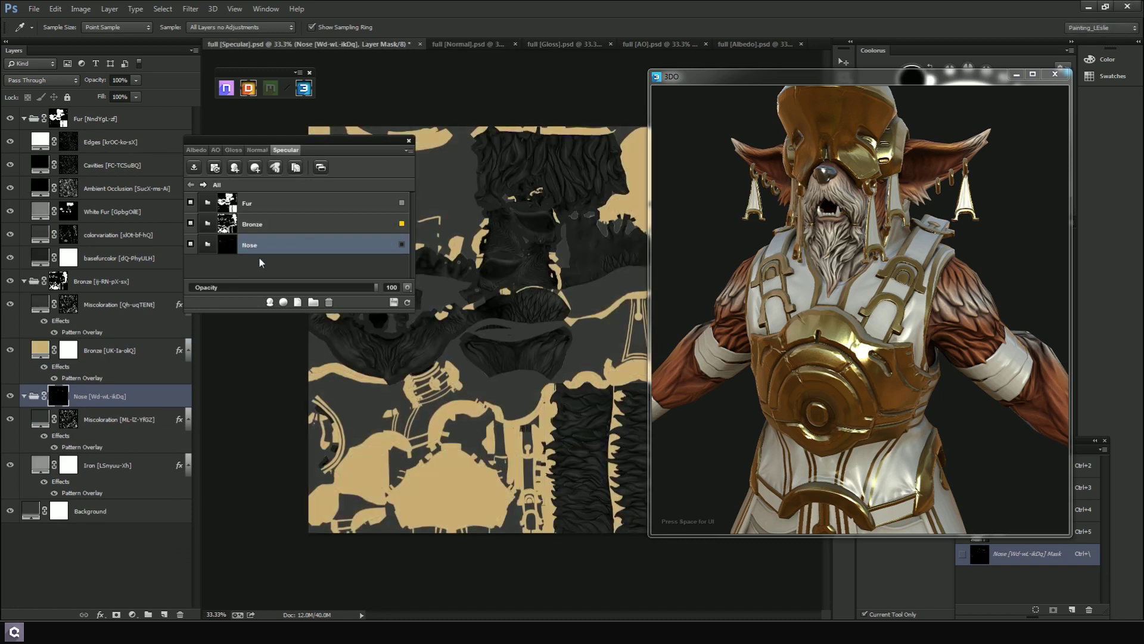
# Review the Nose group across the Albedo, Specular, Gloss and Normal maps, ending on Specular
pyautogui.click(200, 152)
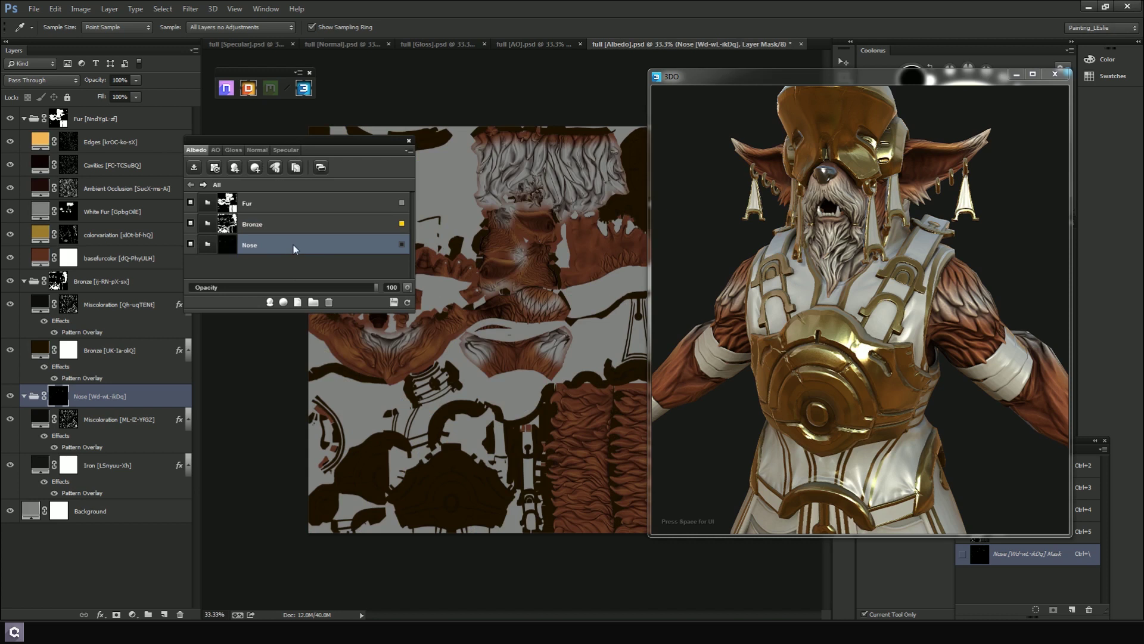
pyautogui.click(283, 150)
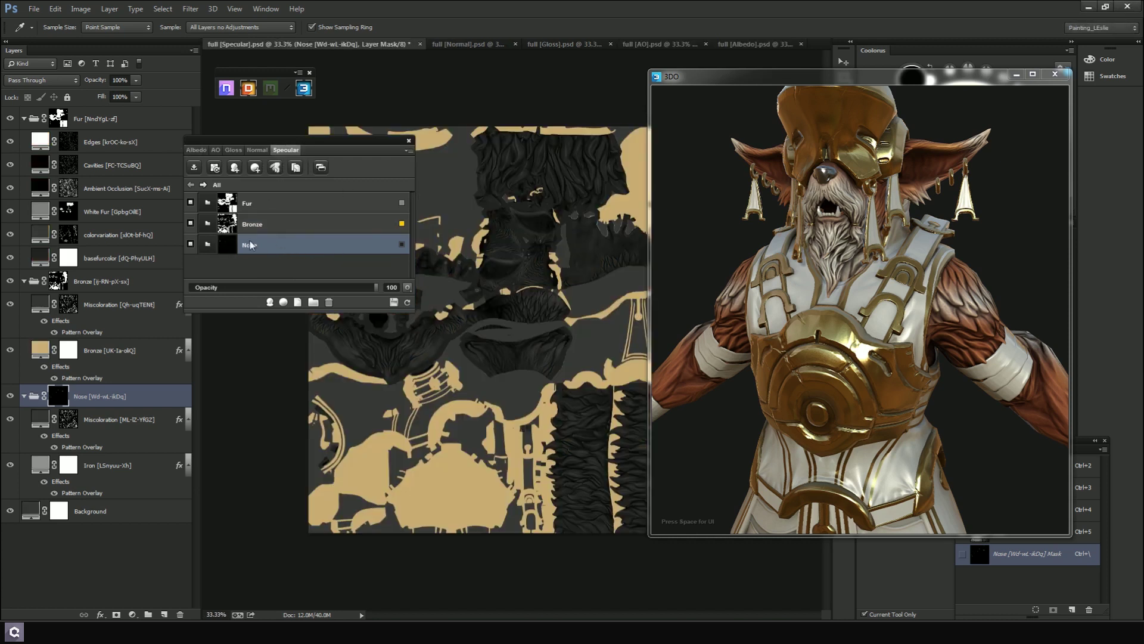
pyautogui.click(257, 150)
pyautogui.click(233, 152)
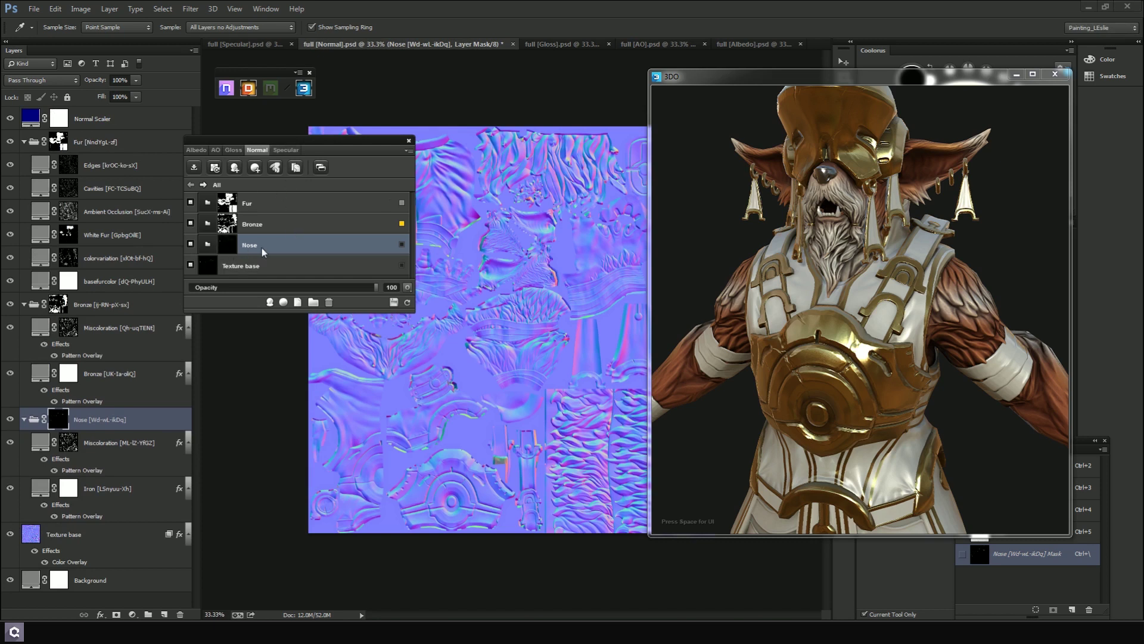
pyautogui.click(286, 151)
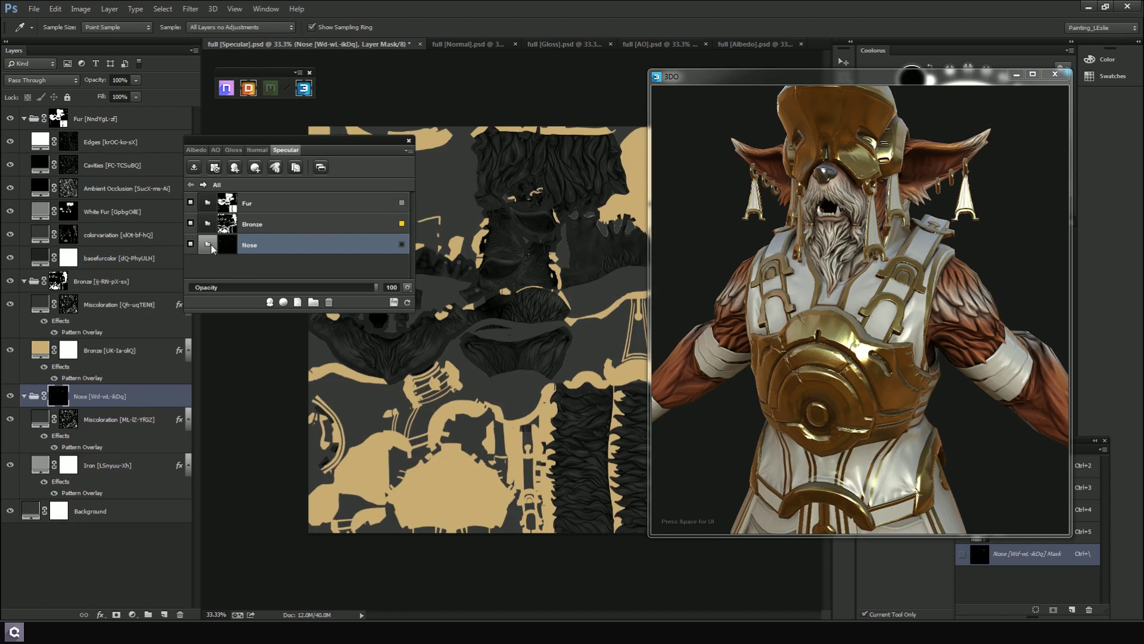
# Set the Iron layer's fill in the Nose group to a near-black colour
pyautogui.click(211, 245)
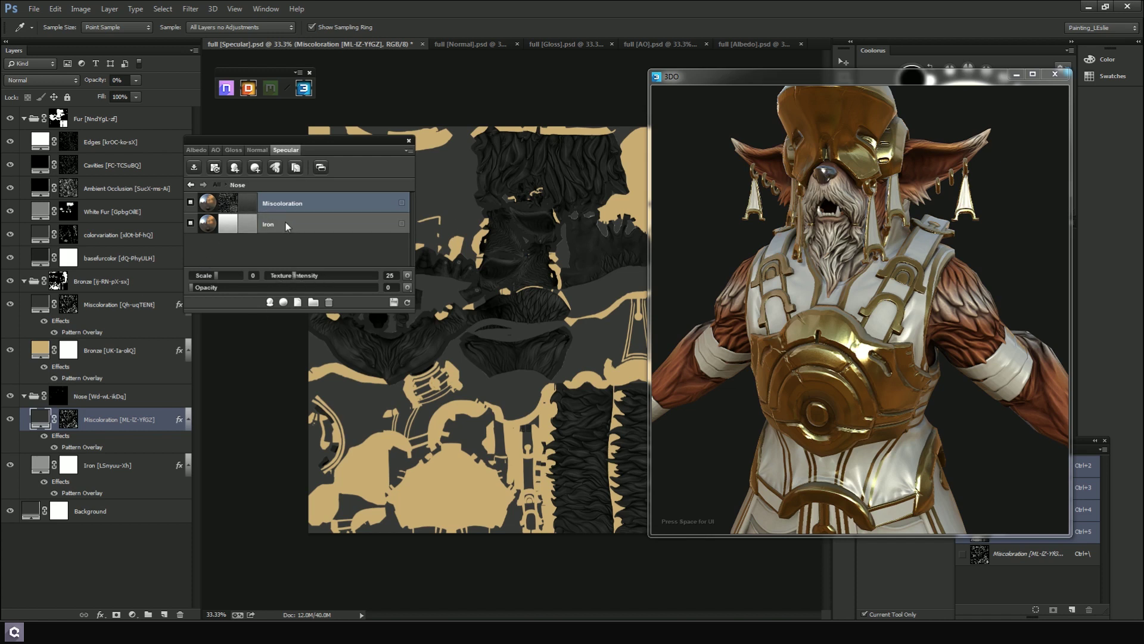
pyautogui.doubleClick(245, 224)
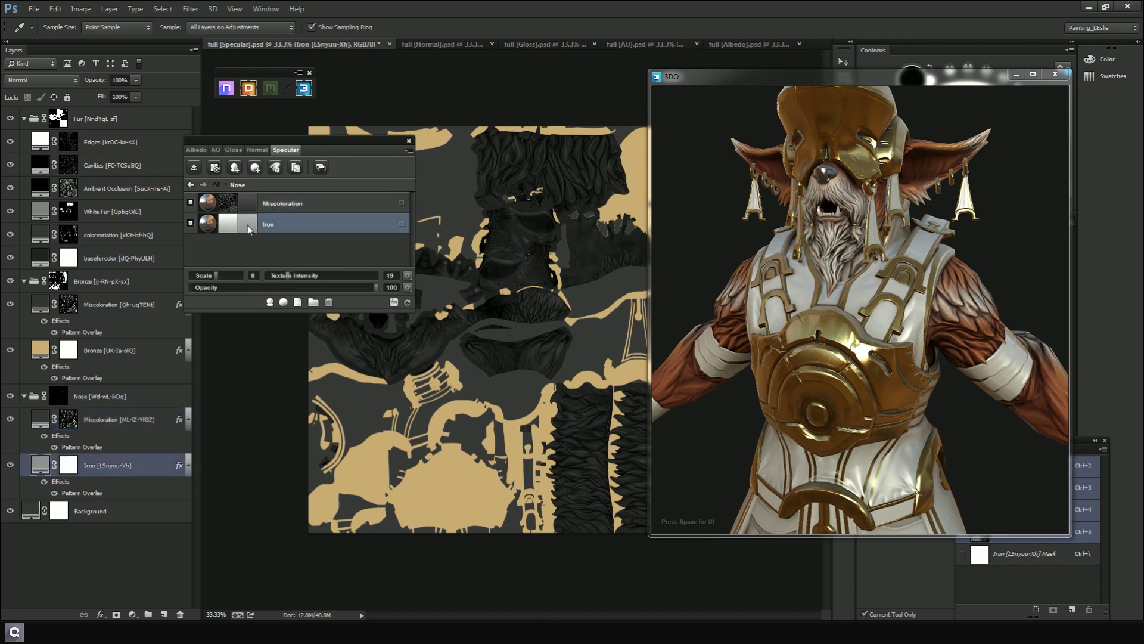
pyautogui.moveTo(448, 352); pyautogui.dragTo(456, 354)
pyautogui.moveTo(323, 499); pyautogui.dragTo(278, 520)
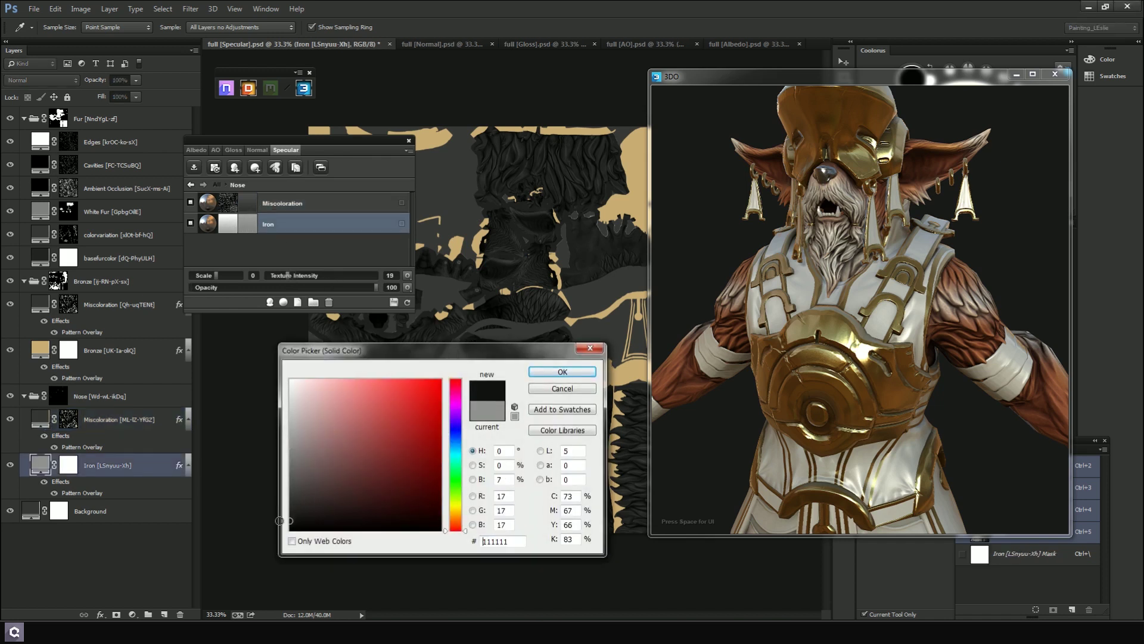
pyautogui.click(563, 372)
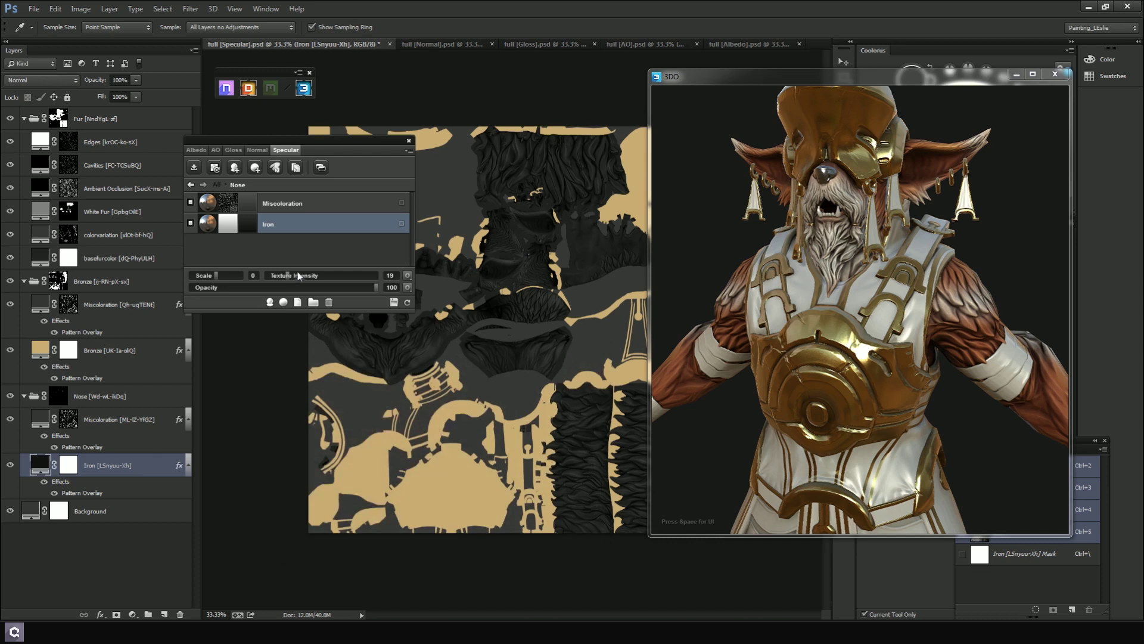
pyautogui.moveTo(848, 223)
pyautogui.mouseDown()
pyautogui.moveTo(849, 241)
pyautogui.moveTo(832, 222)
pyautogui.mouseUp()
pyautogui.scroll(3, 847, 229)
pyautogui.scroll(4, 833, 218)
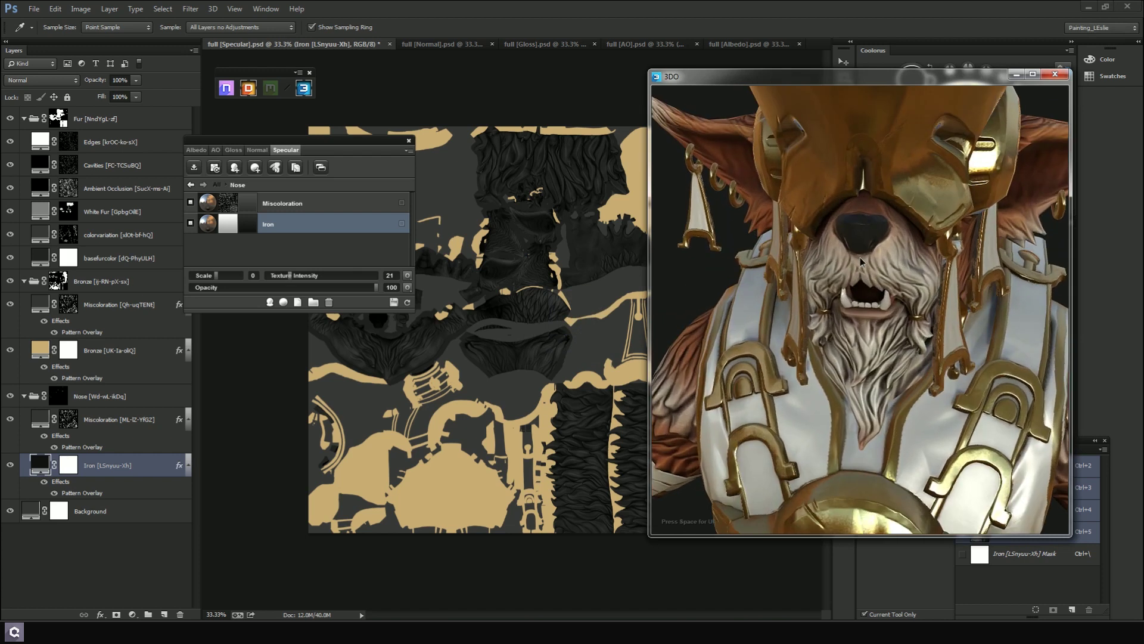
pyautogui.moveTo(870, 256); pyautogui.dragTo(886, 275)
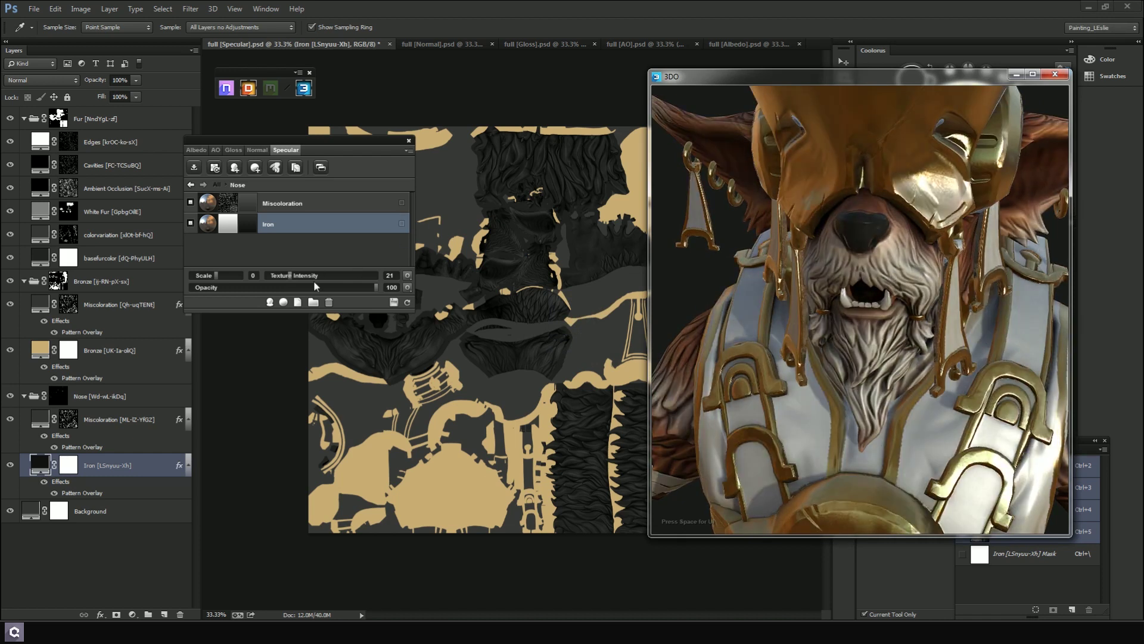
# Raise the Iron layer's Texture Intensity to 39
pyautogui.moveTo(295, 278); pyautogui.dragTo(310, 280)
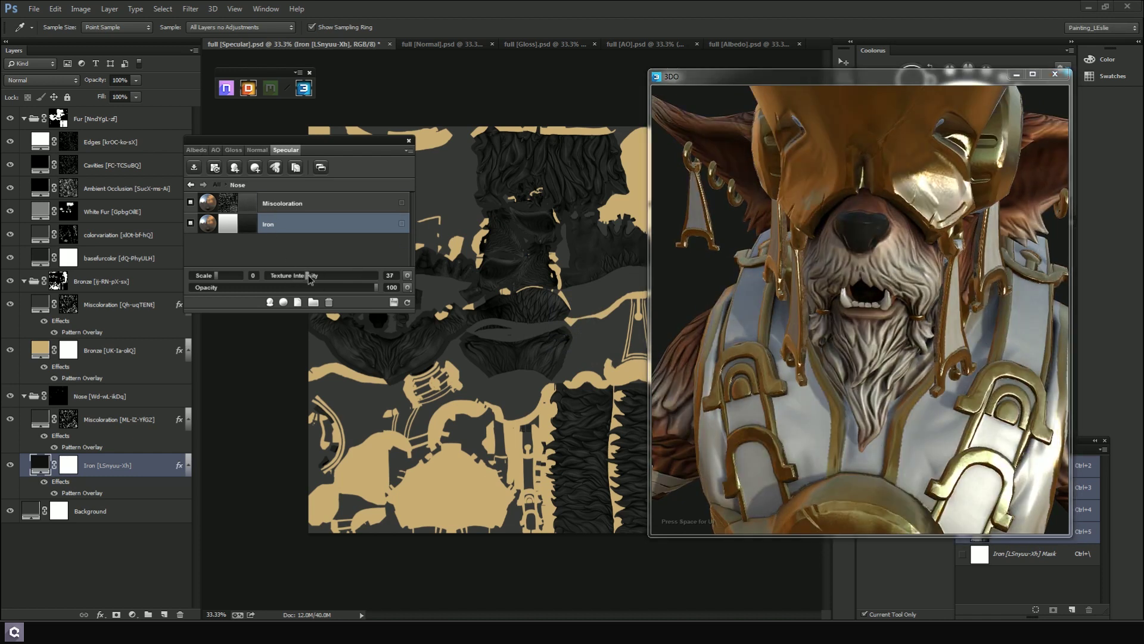
pyautogui.click(865, 241)
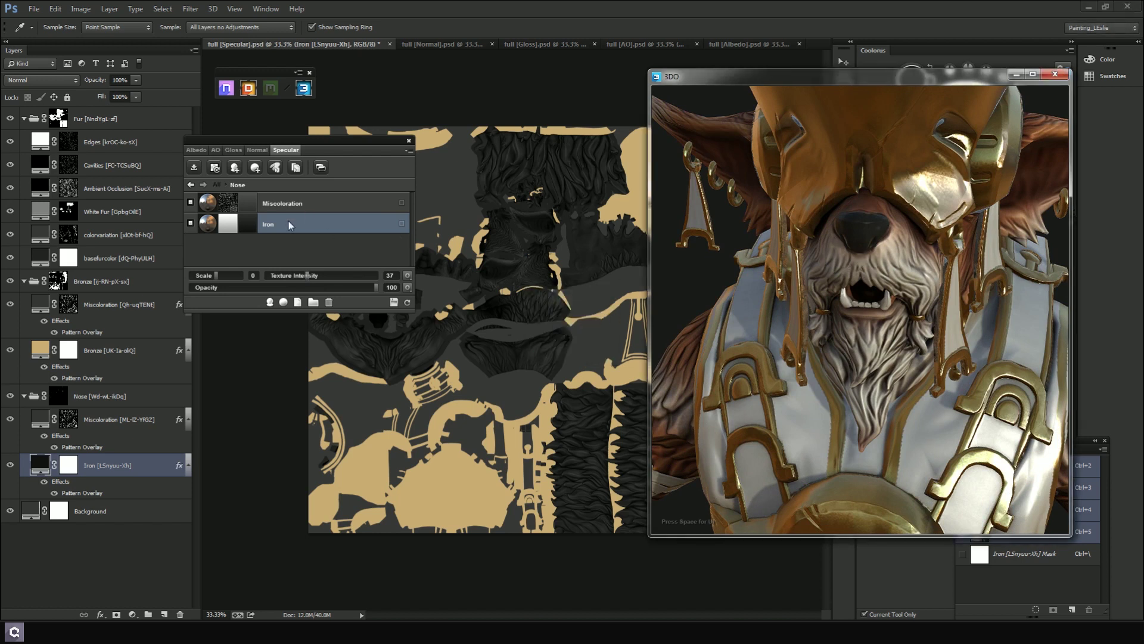
pyautogui.click(250, 222)
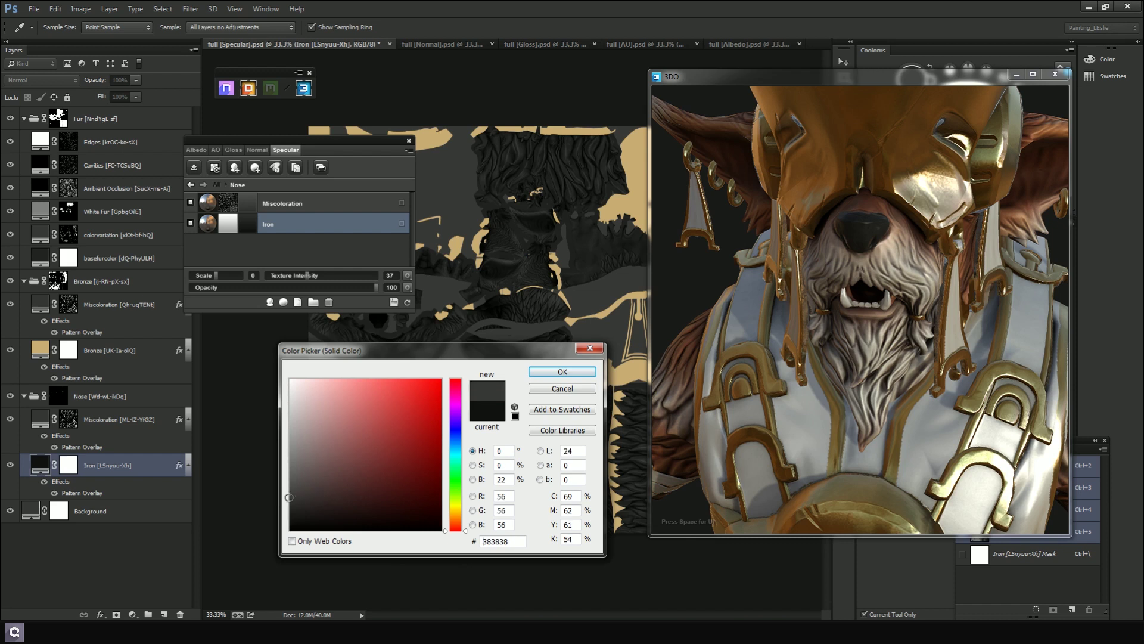
pyautogui.click(560, 372)
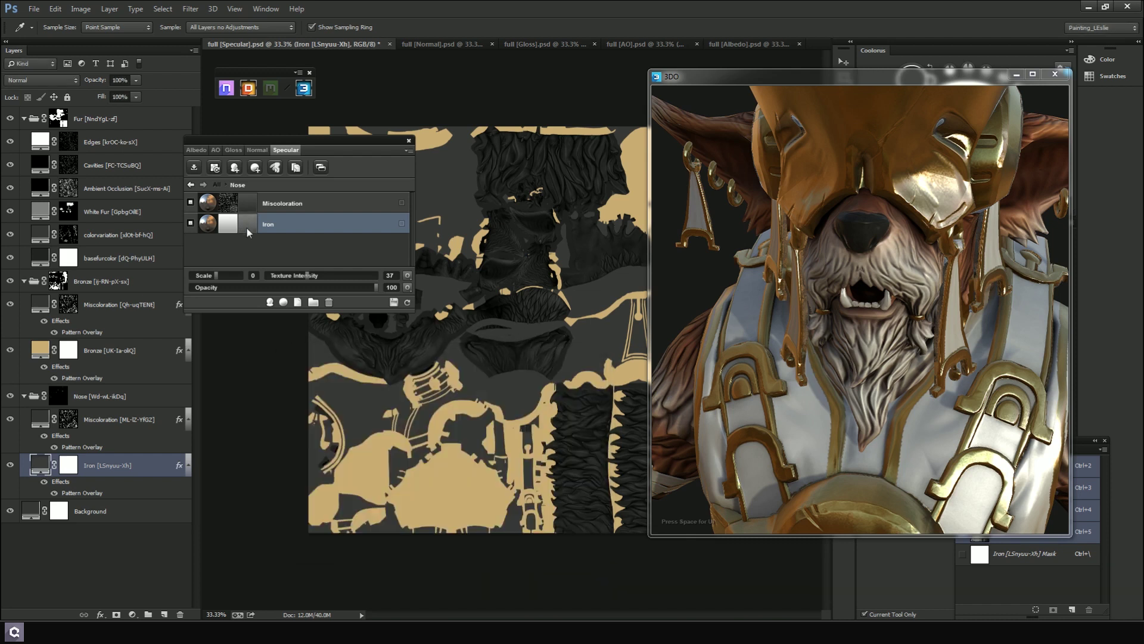
pyautogui.moveTo(307, 276); pyautogui.dragTo(311, 275)
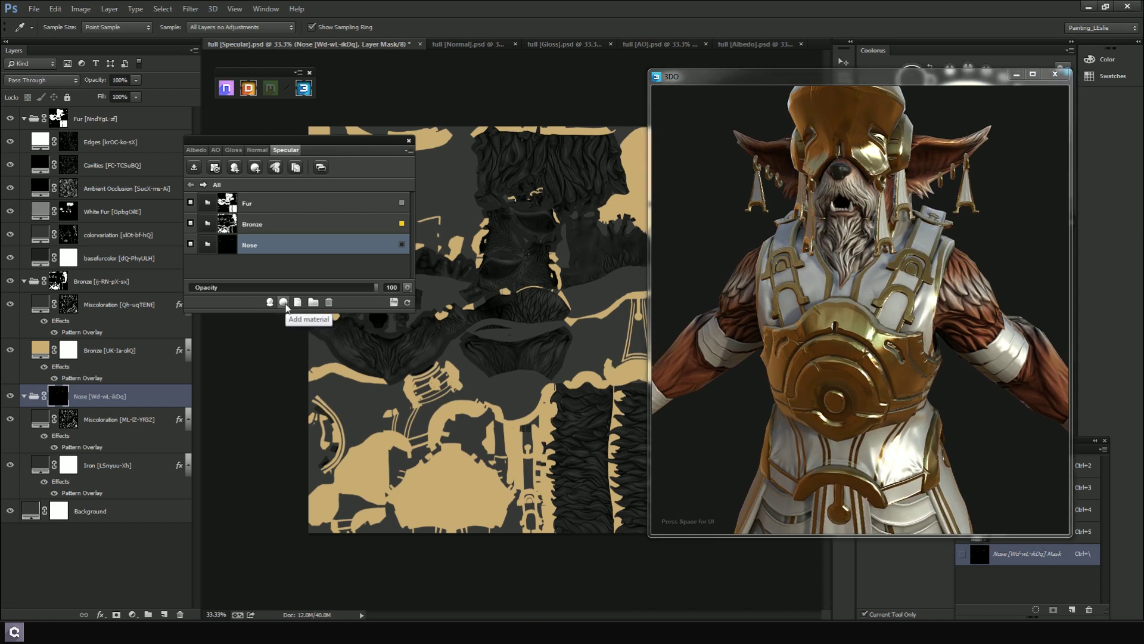
pyautogui.moveTo(868, 256); pyautogui.dragTo(877, 260)
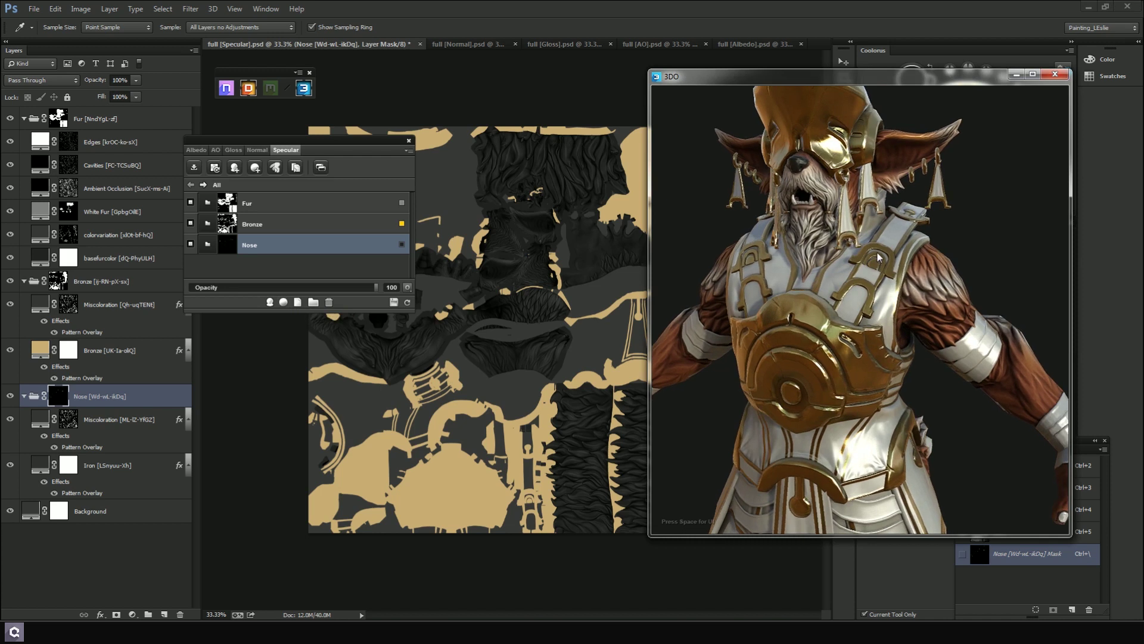
pyautogui.press('c')
pyautogui.press('c')
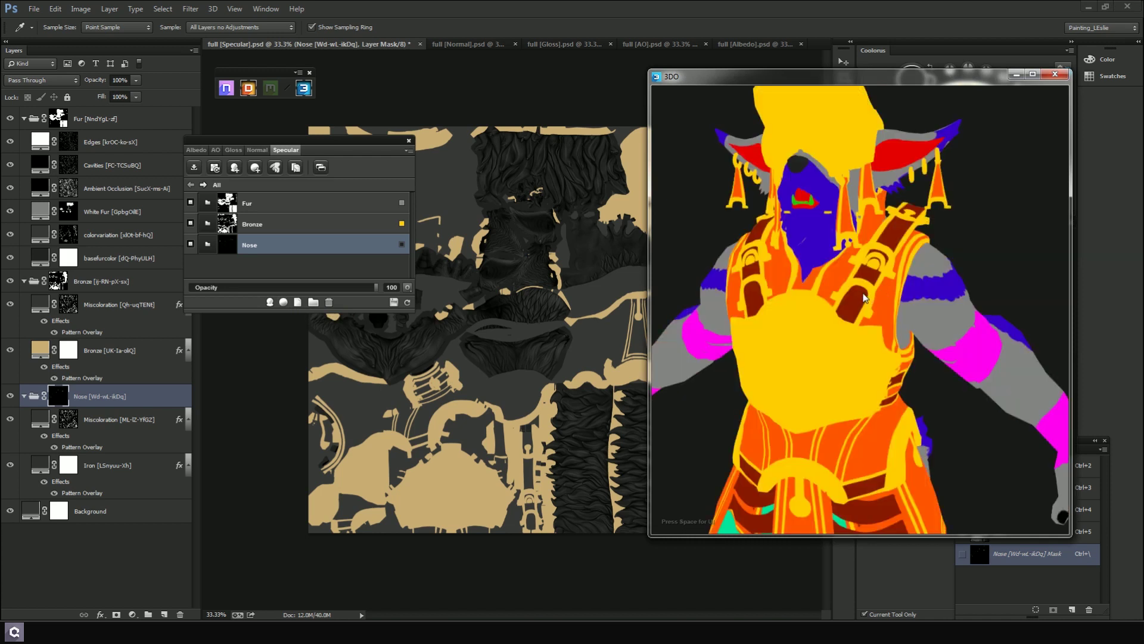
pyautogui.press('c')
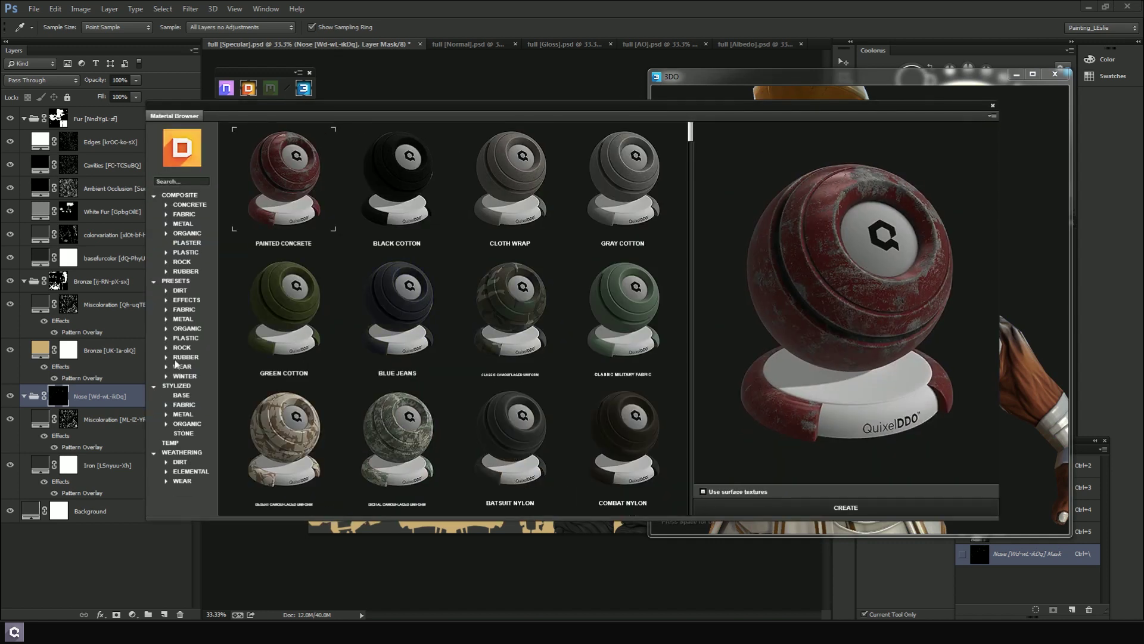
pyautogui.click(169, 443)
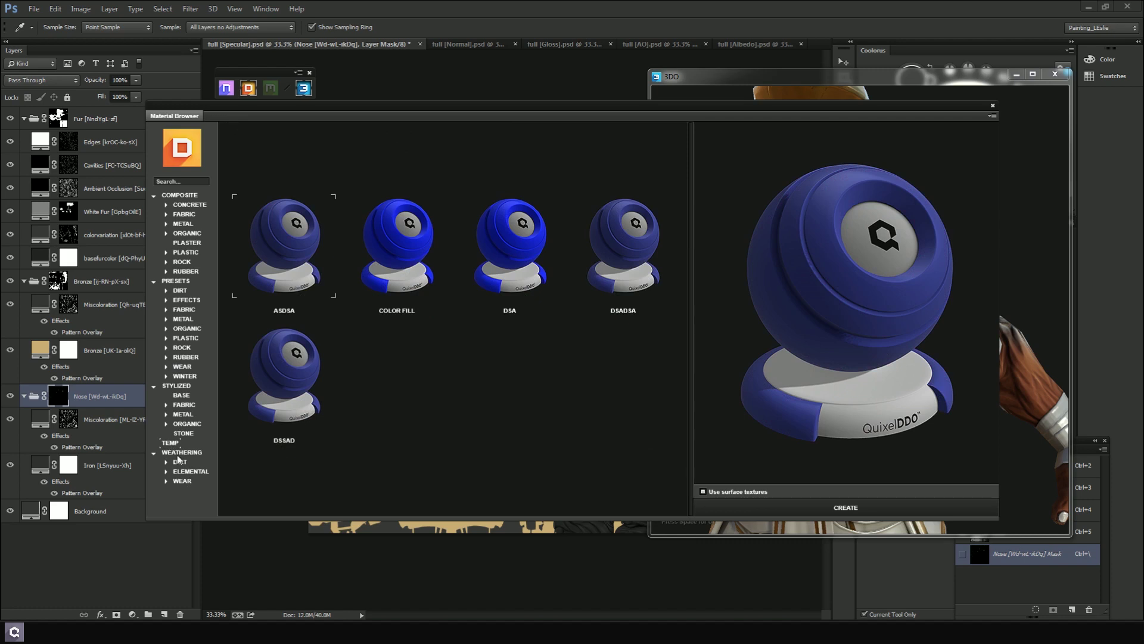
pyautogui.click(176, 280)
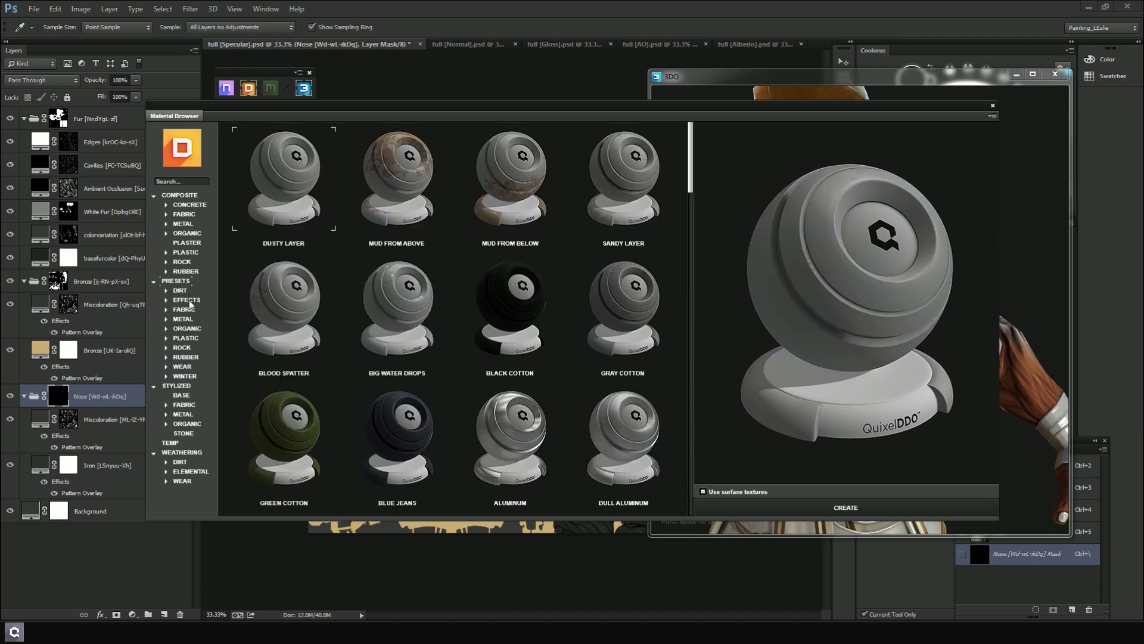
pyautogui.click(184, 310)
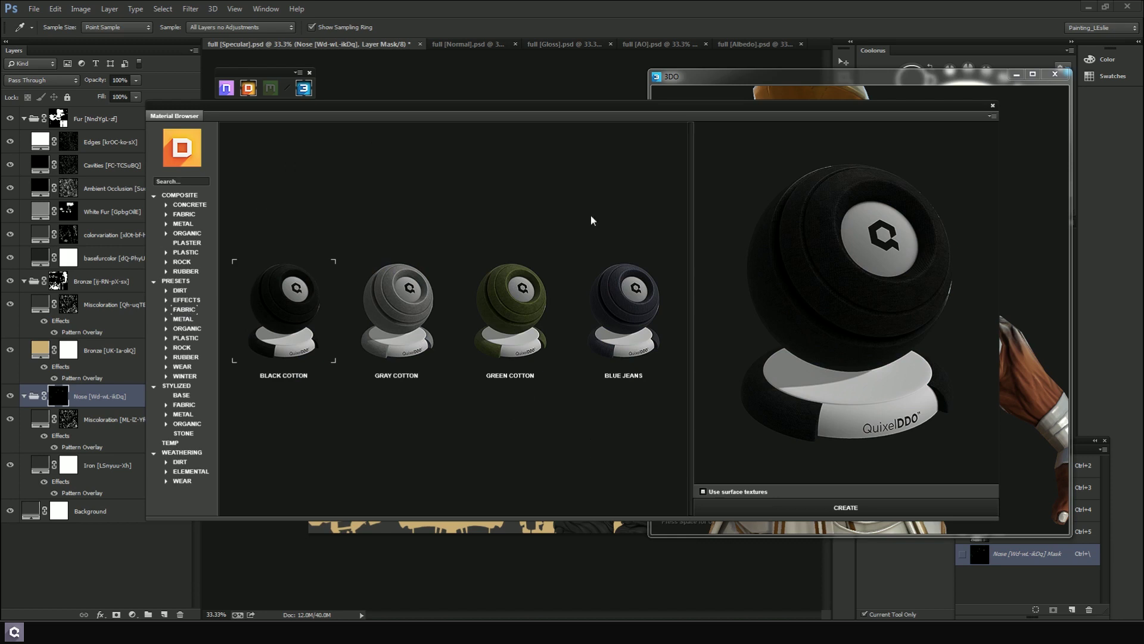
pyautogui.click(183, 195)
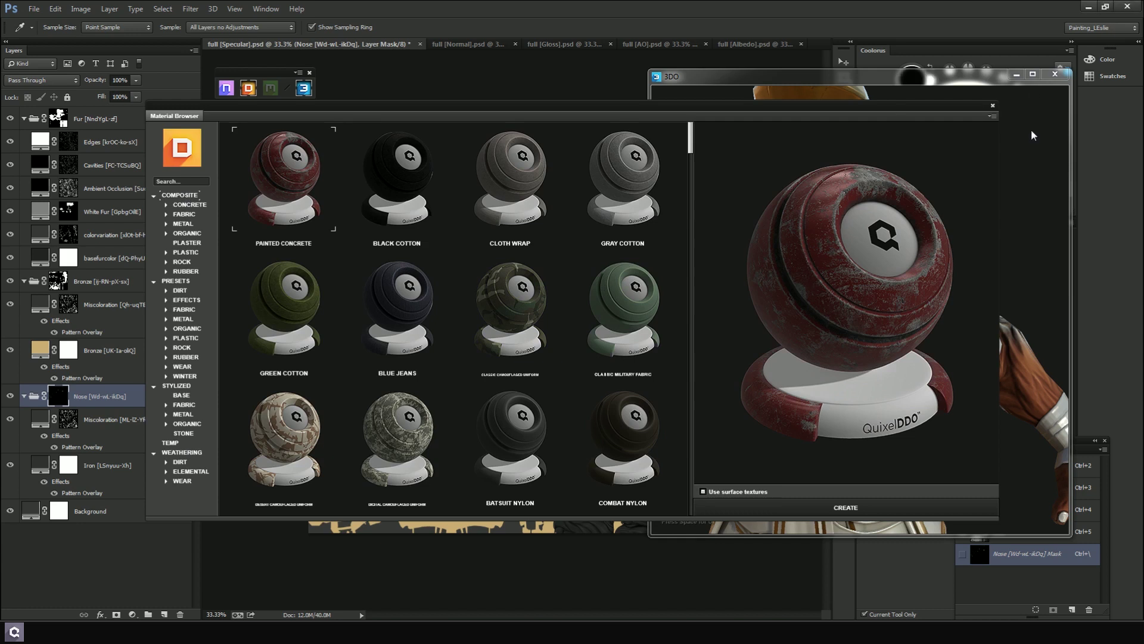
pyautogui.click(992, 105)
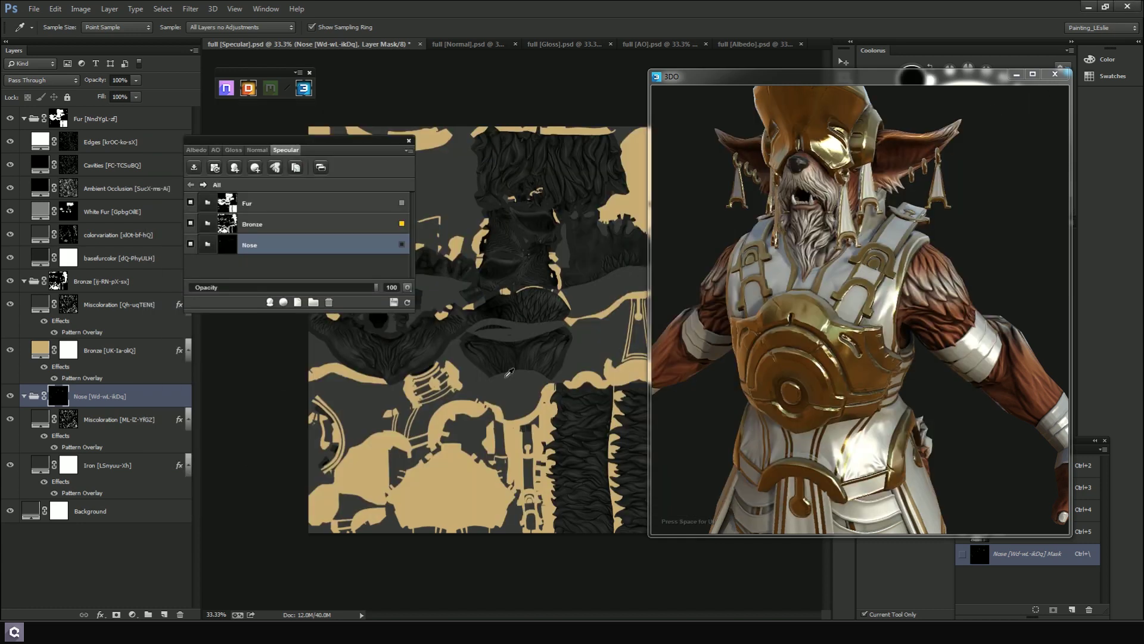
pyautogui.click(283, 301)
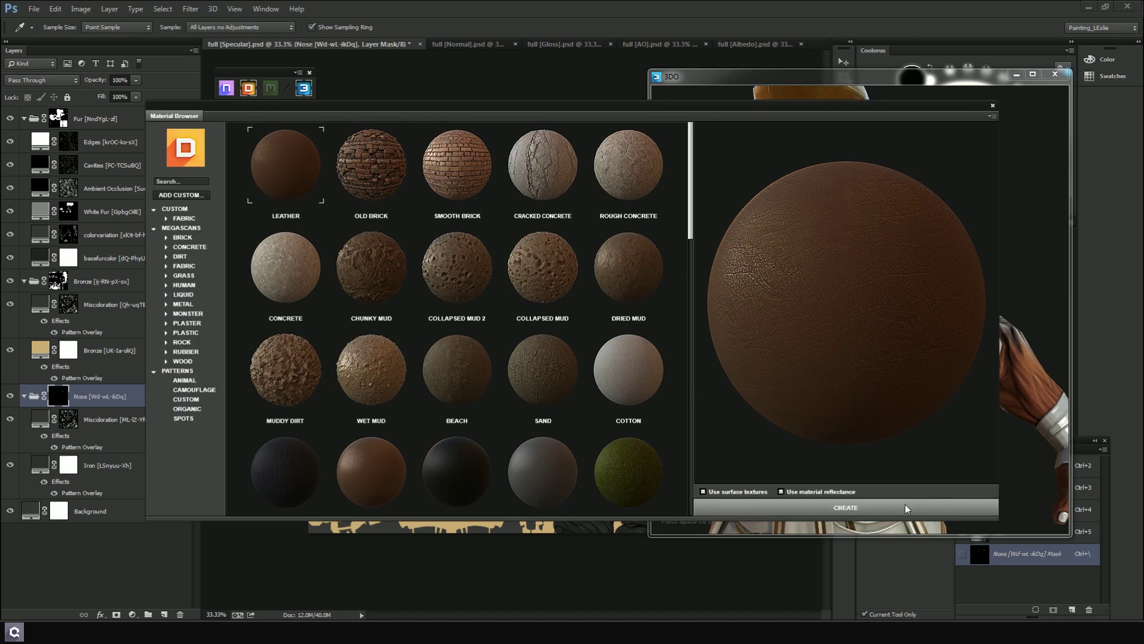
# Create a Megascans Leather material, group it as Leather, and open its mask editor
pyautogui.click(887, 509)
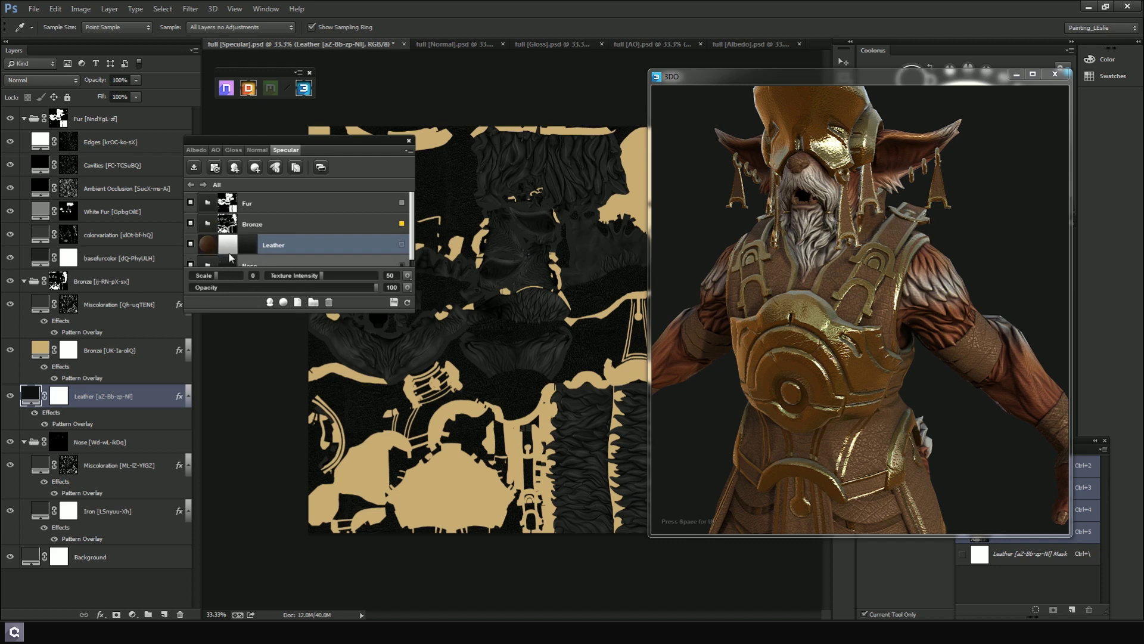
pyautogui.click(313, 303)
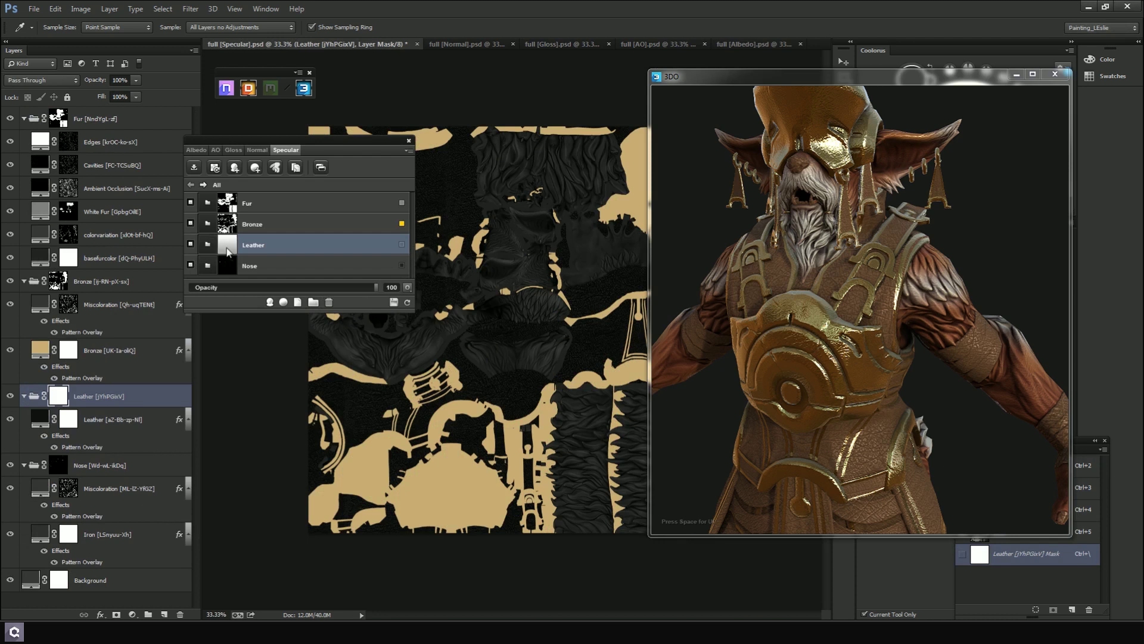
pyautogui.click(231, 246)
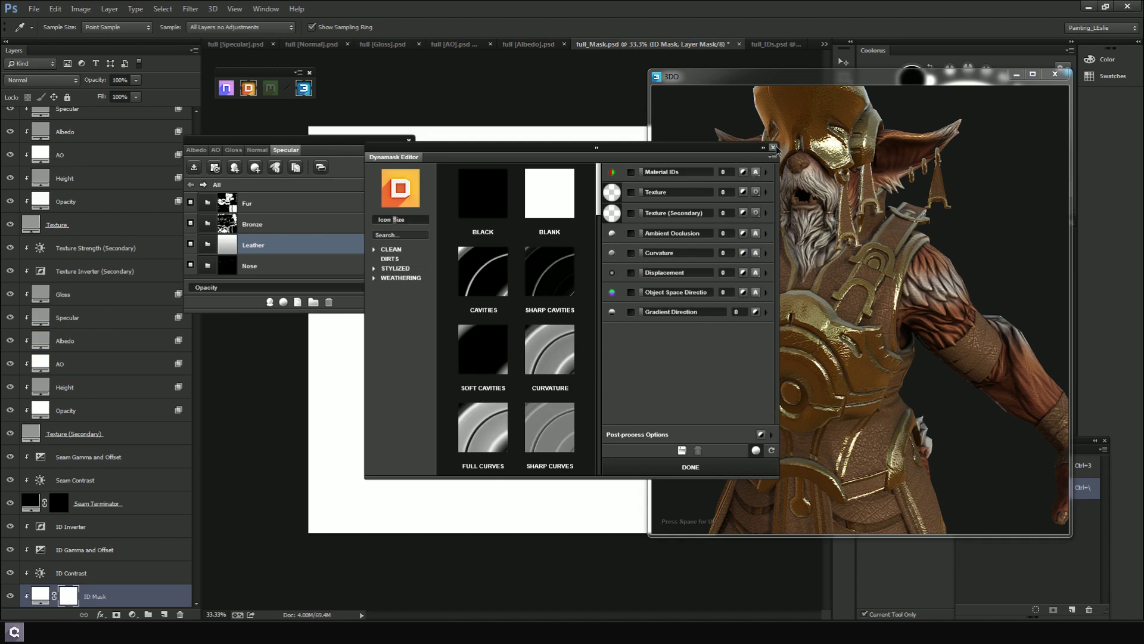
# Restrict the Leather group's mask to the red colour ID, leaving leather only on the straps
pyautogui.click(773, 147)
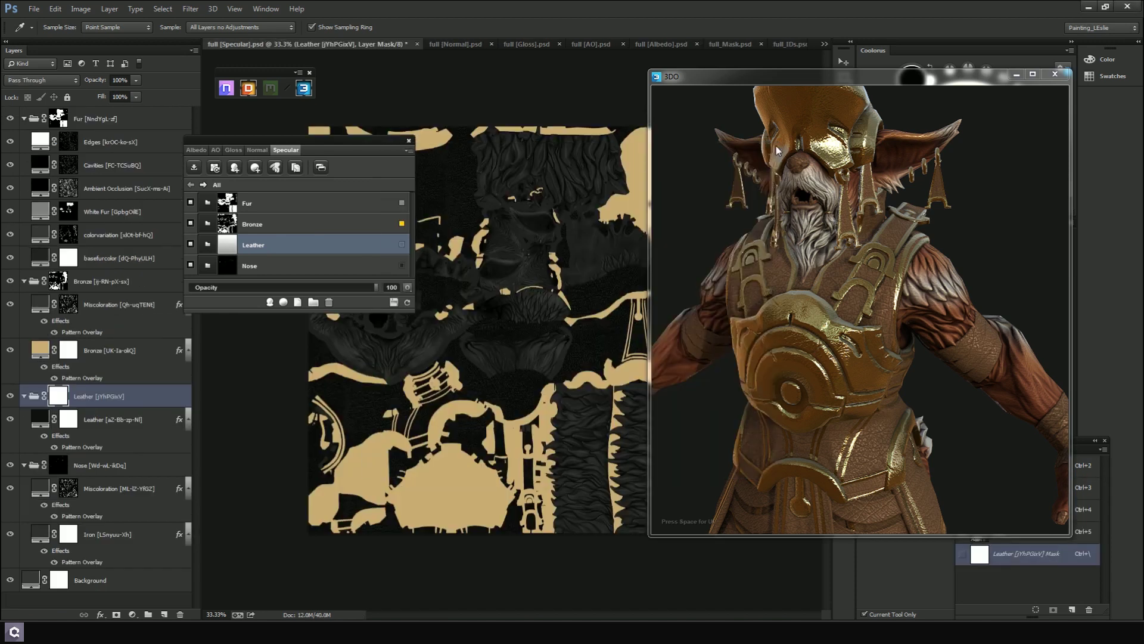
pyautogui.click(402, 244)
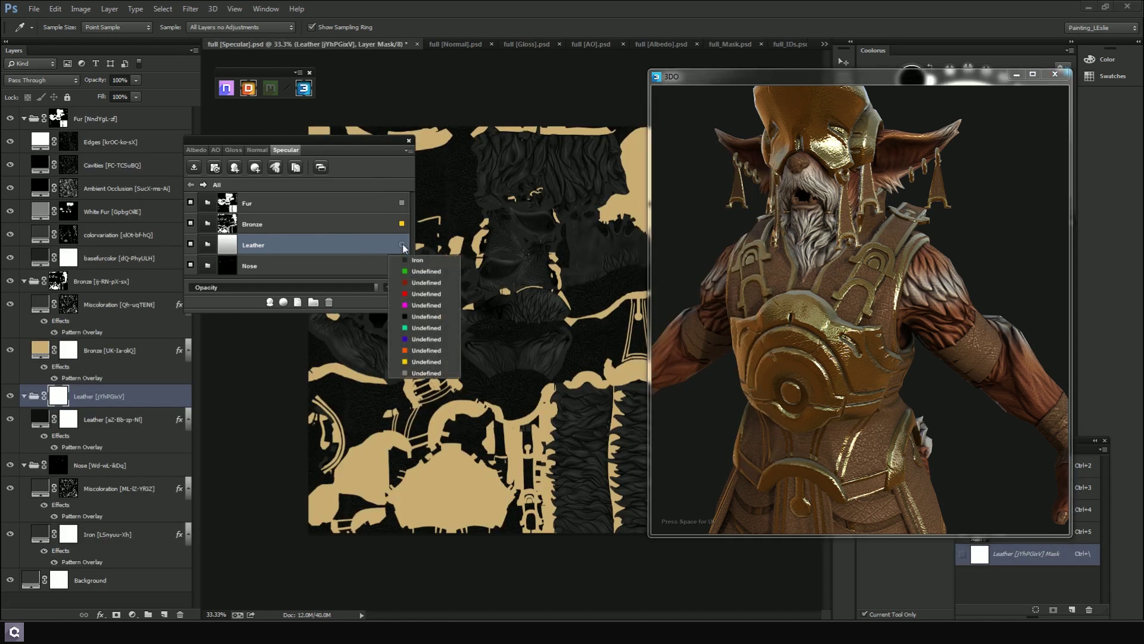
pyautogui.click(410, 281)
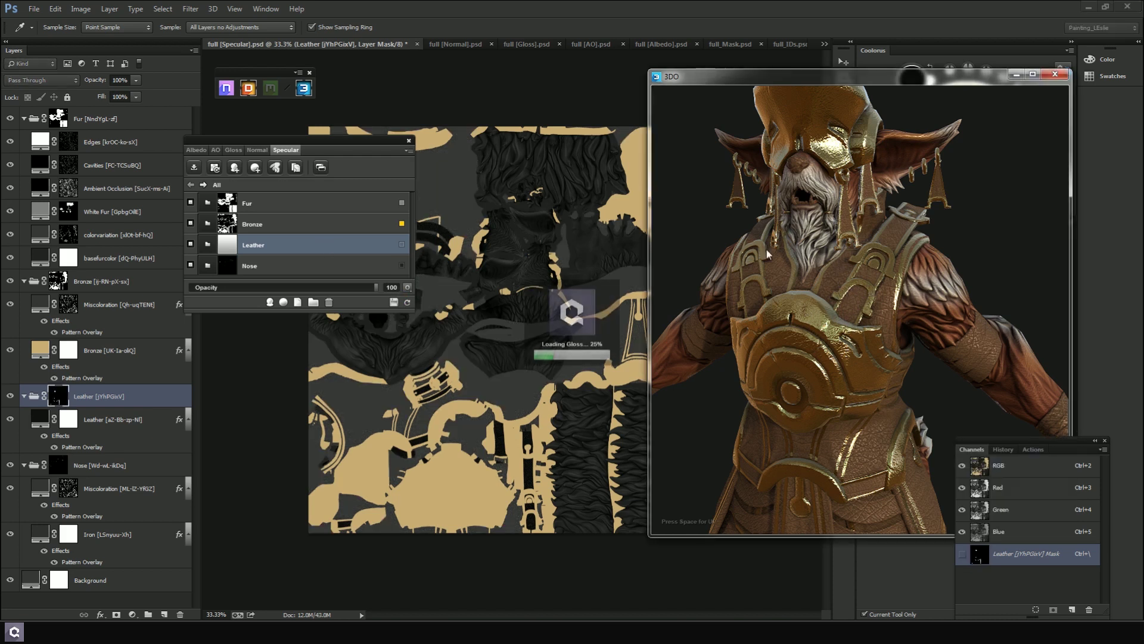
pyautogui.moveTo(899, 215); pyautogui.dragTo(947, 264)
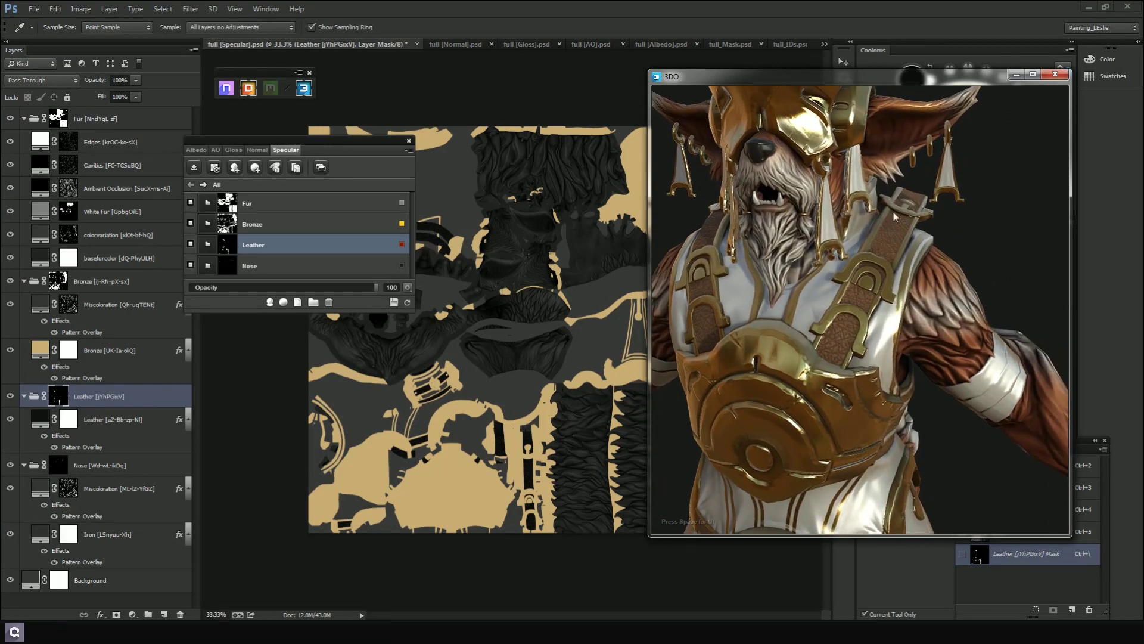
# Open the Leather group and add a Color fill layer above the Leather material
pyautogui.moveTo(830, 459); pyautogui.dragTo(841, 389)
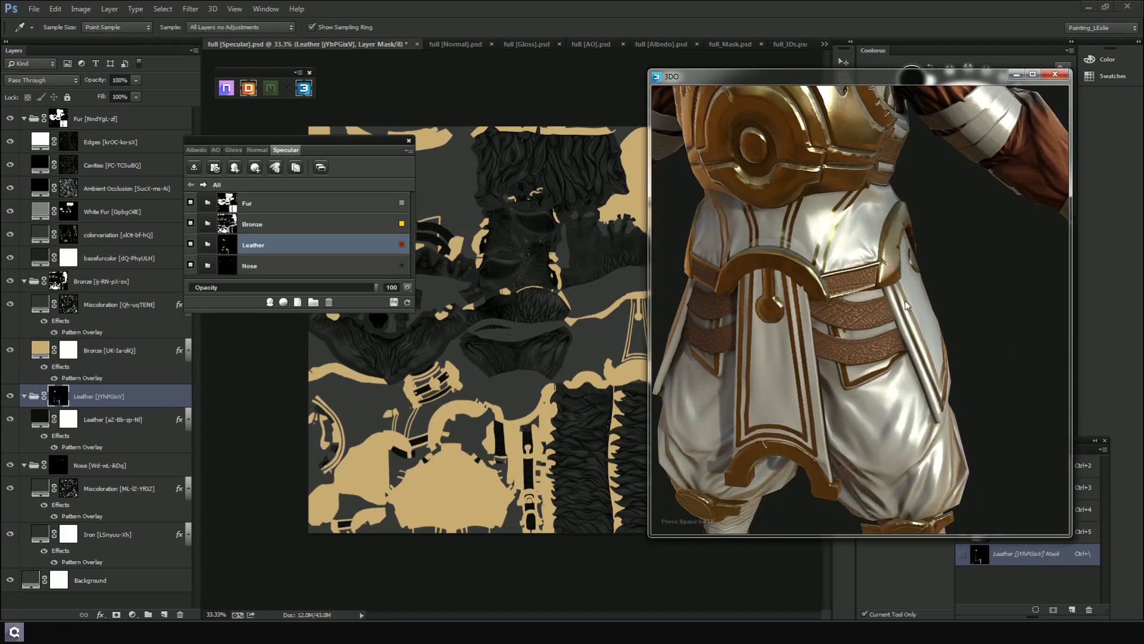
pyautogui.moveTo(851, 221); pyautogui.dragTo(931, 349)
pyautogui.scroll(2, 934, 352)
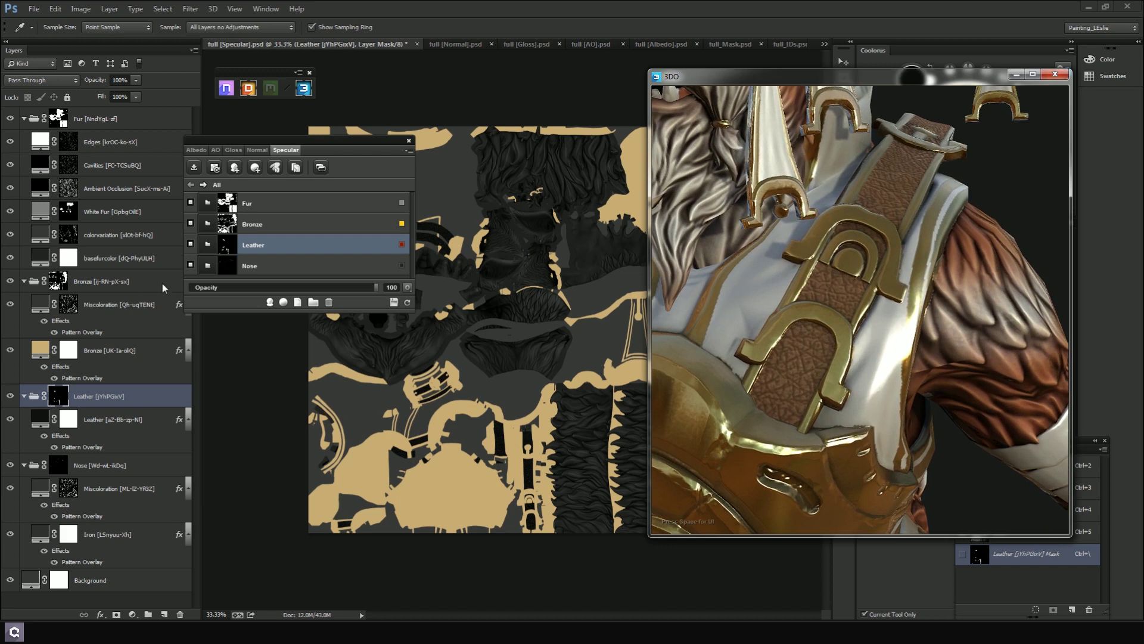
pyautogui.click(211, 244)
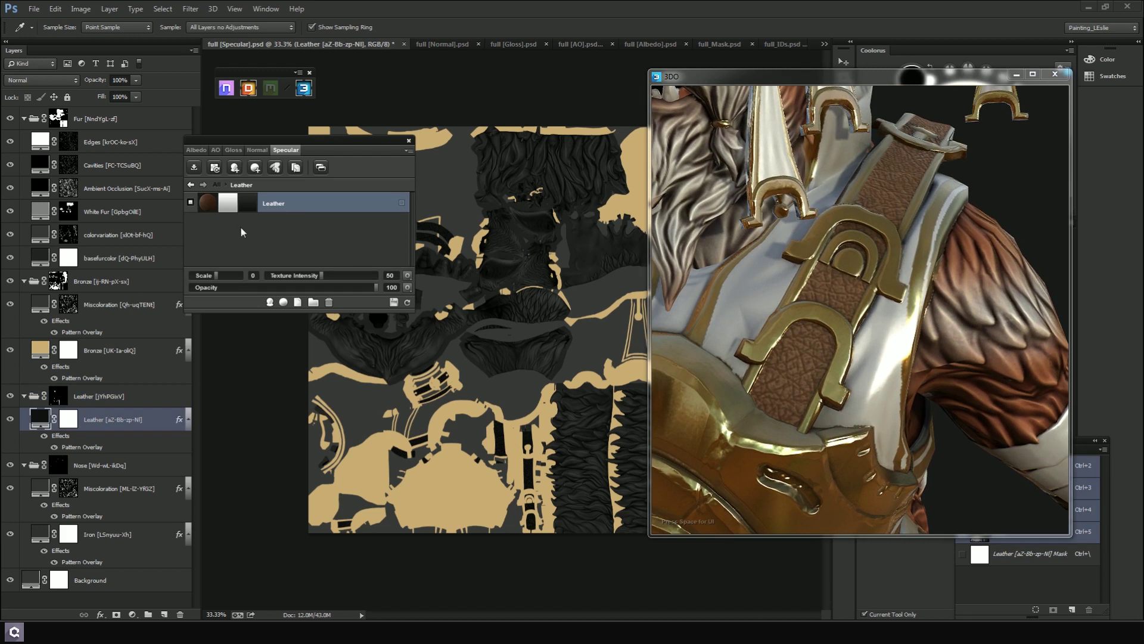
pyautogui.click(297, 302)
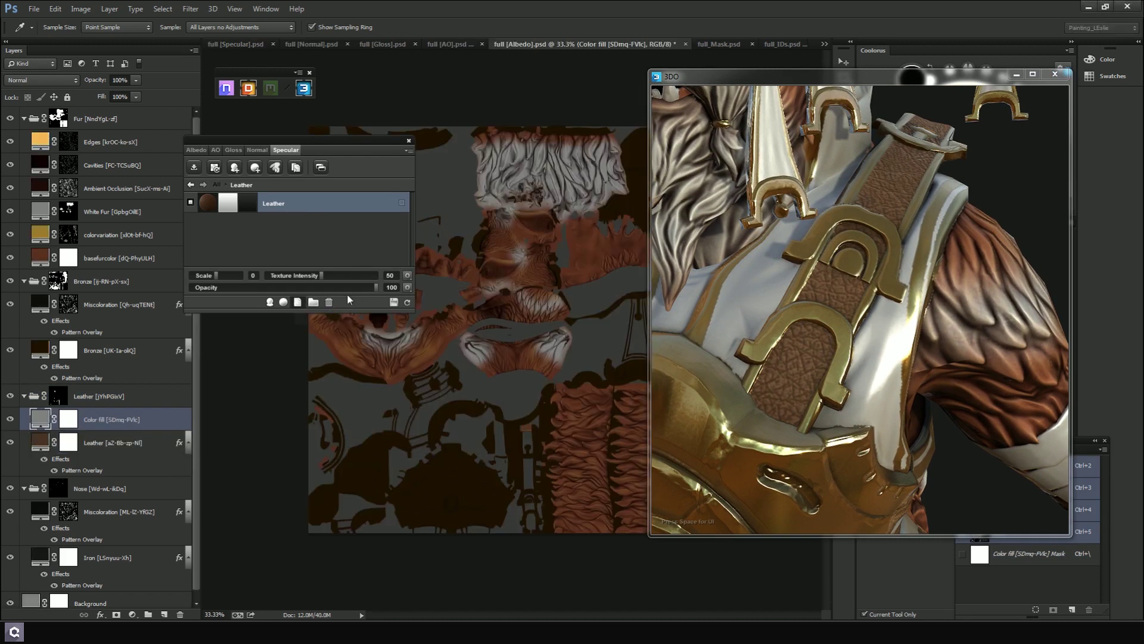
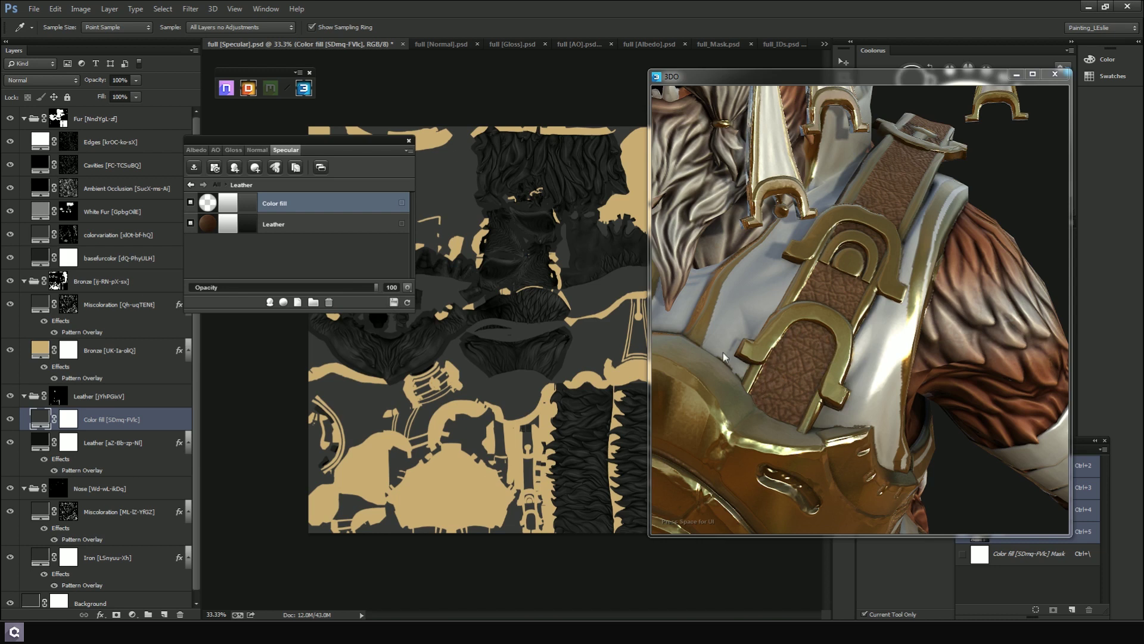
# Rename the top leather fill layer to 'Darker Color' and show the Albedo map
pyautogui.doubleClick(277, 205)
pyautogui.write('Darker Color')
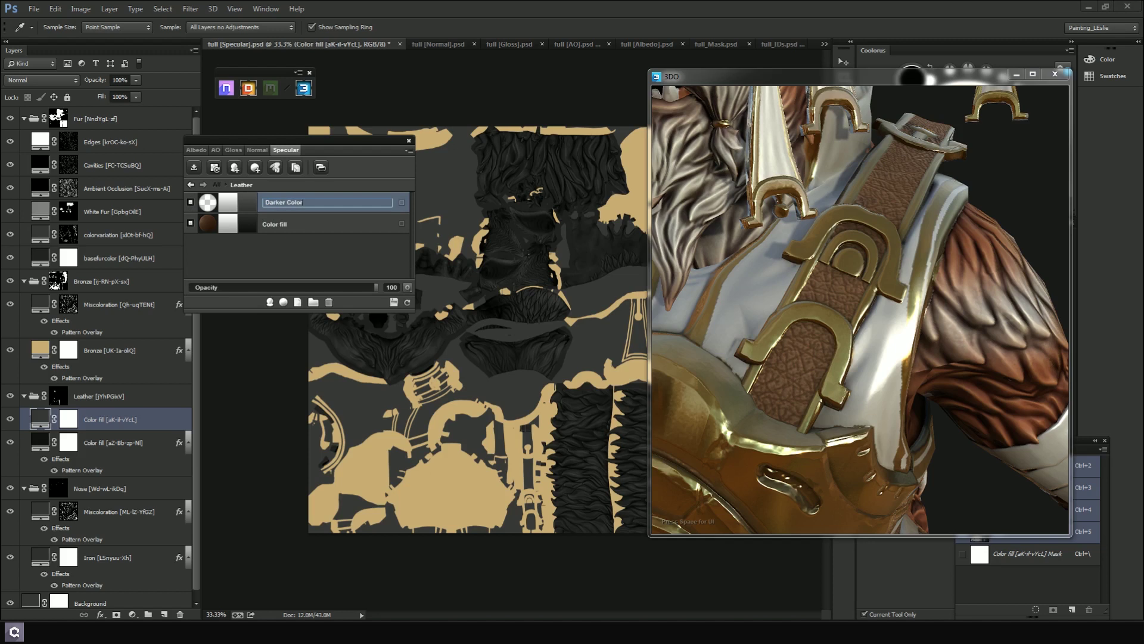
pyautogui.press('Return')
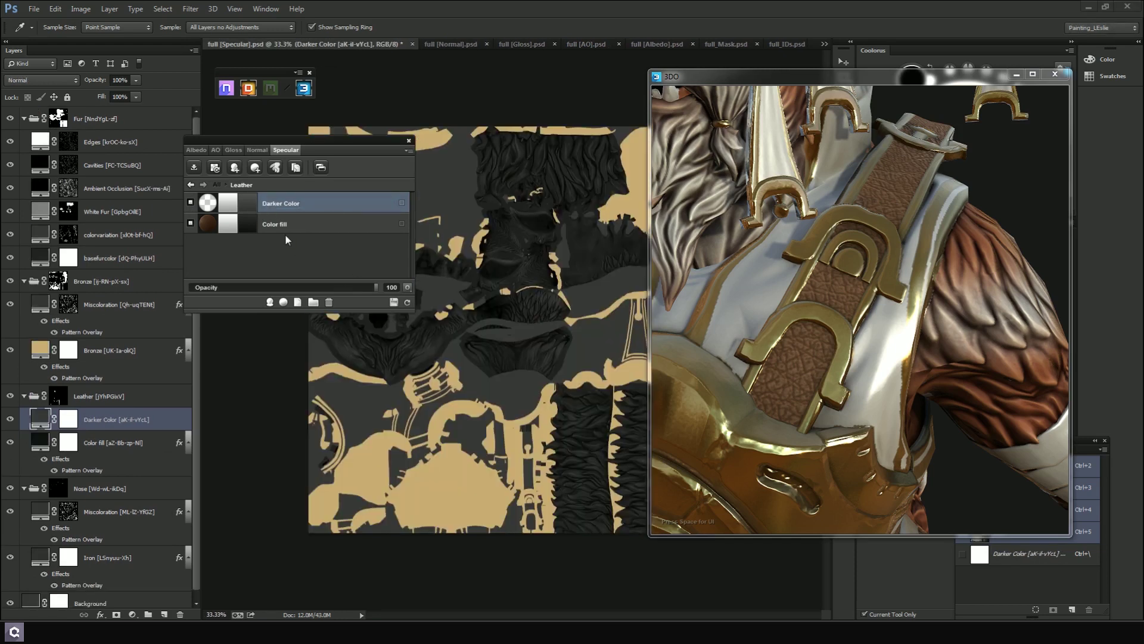
pyautogui.click(196, 149)
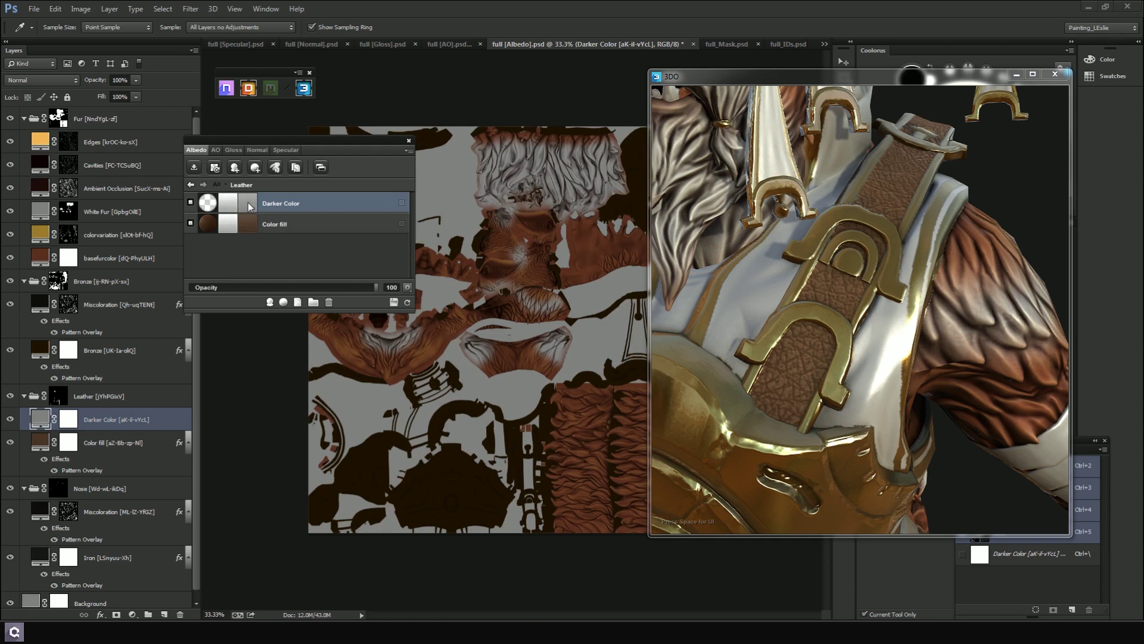
# Fill the Darker Color layer with a dark red colour
pyautogui.doubleClick(248, 202)
pyautogui.moveTo(440, 530); pyautogui.dragTo(421, 504)
pyautogui.click(560, 374)
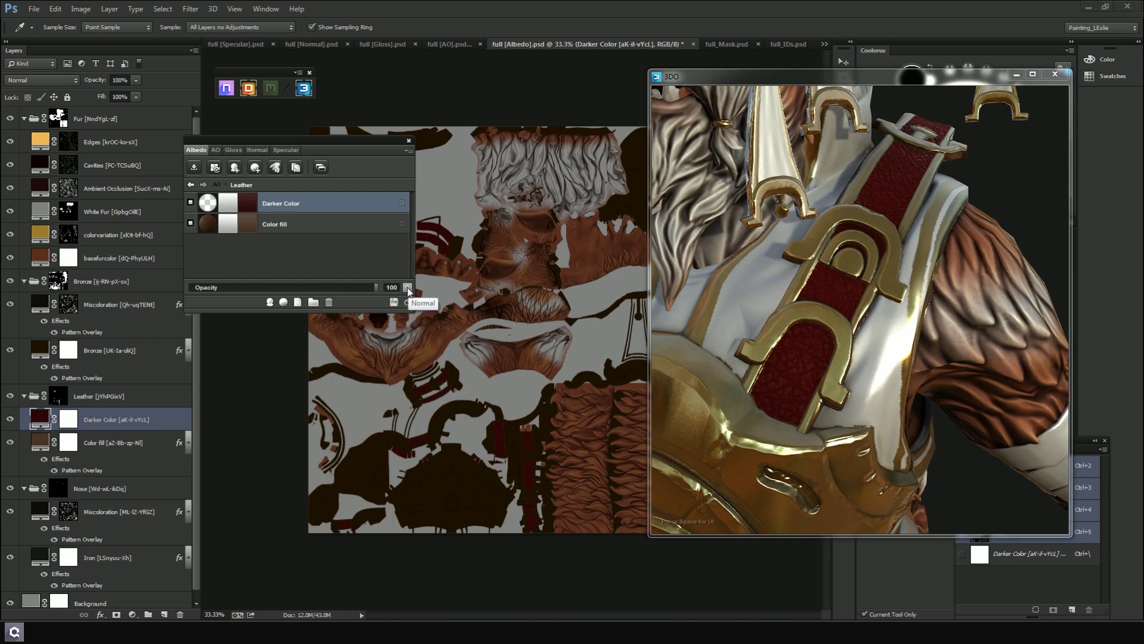
# Set Darker Color to Multiply at 61% opacity and open its dynamask
pyautogui.click(407, 288)
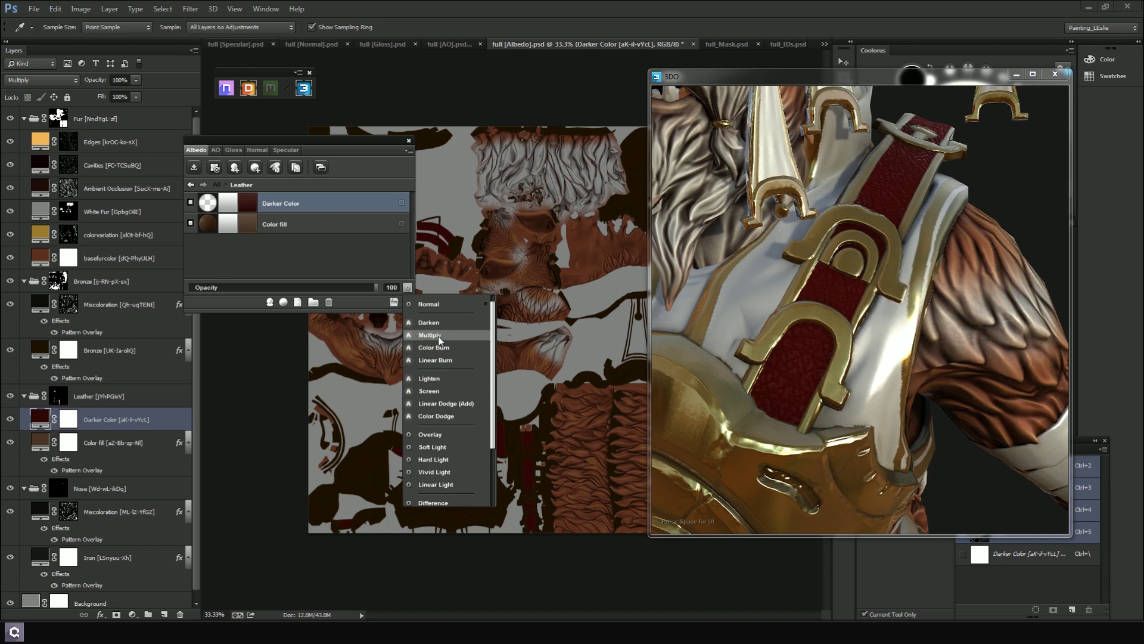
pyautogui.click(426, 335)
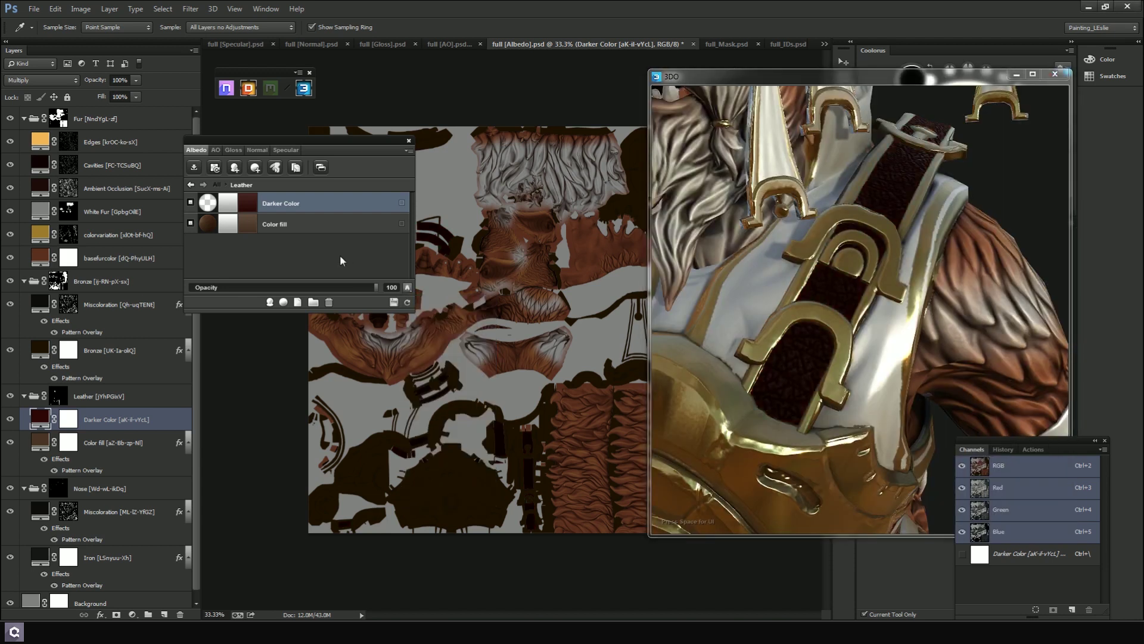
pyautogui.moveTo(376, 288); pyautogui.dragTo(300, 288)
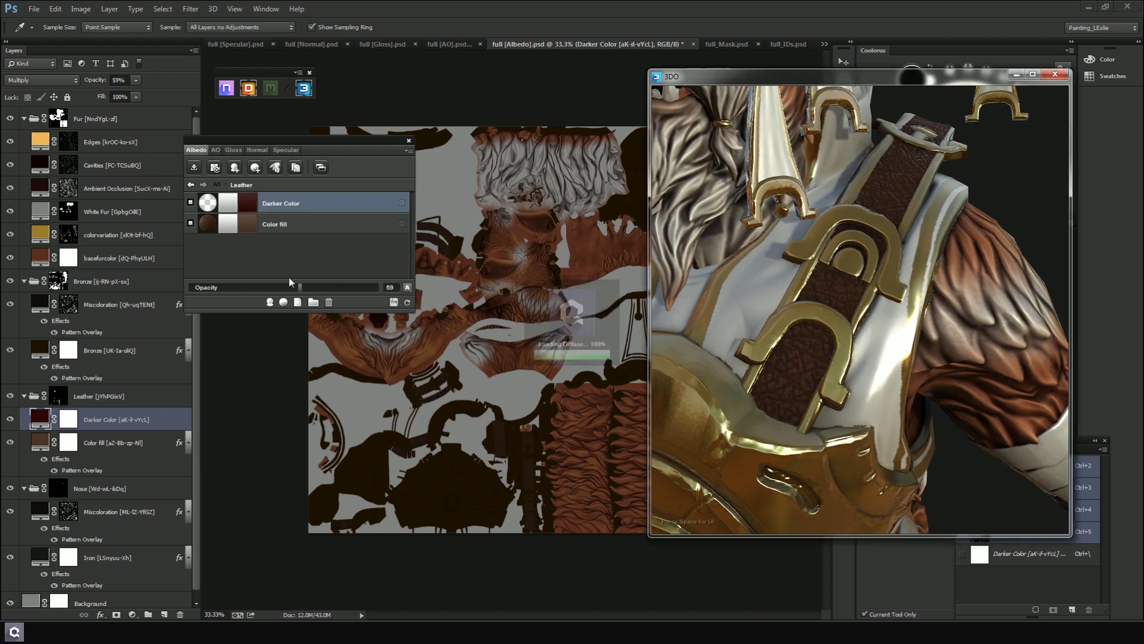
pyautogui.moveTo(303, 290); pyautogui.dragTo(306, 290)
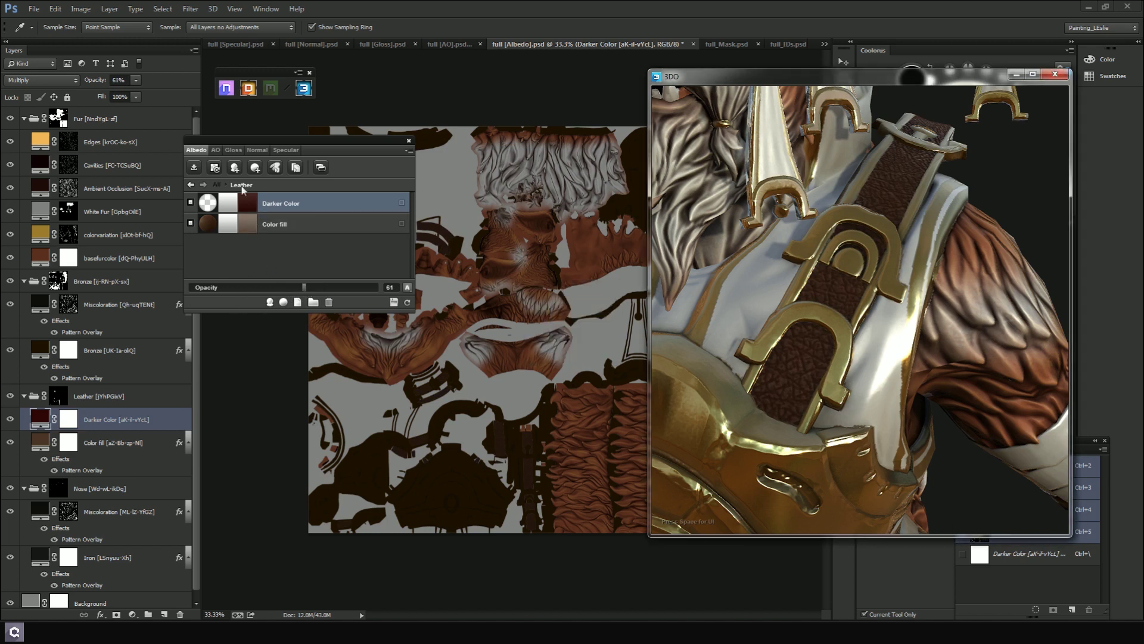
pyautogui.click(230, 209)
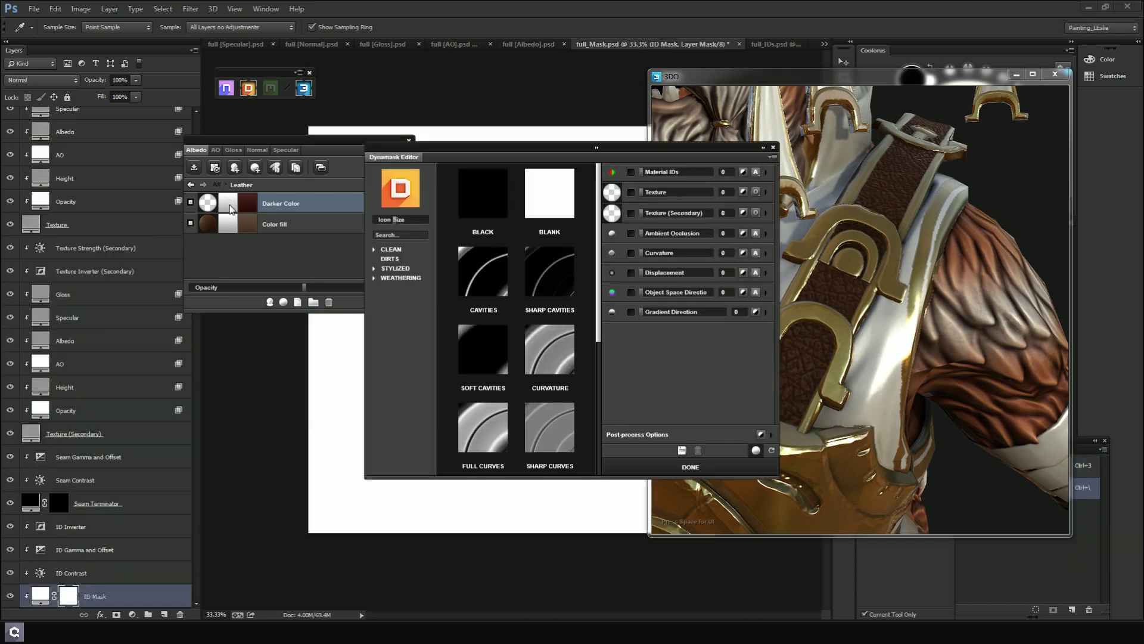
# Preview the mask on the model and pick the dark red material ID region from the ID map
pyautogui.moveTo(616, 155); pyautogui.dragTo(496, 176)
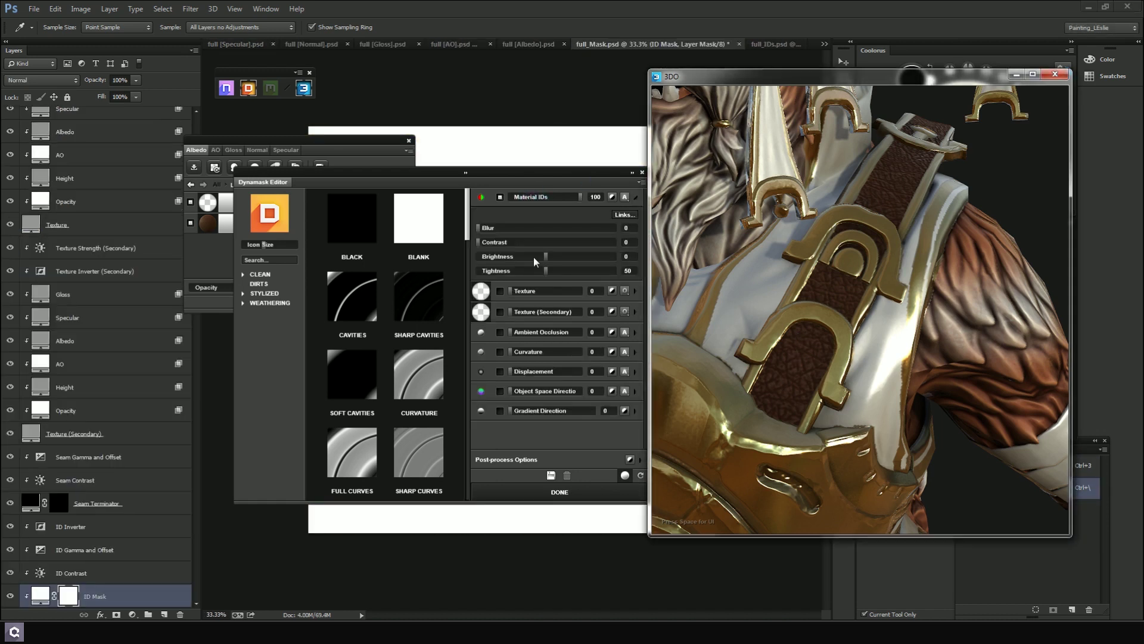
pyautogui.click(625, 476)
pyautogui.moveTo(854, 293); pyautogui.dragTo(853, 297)
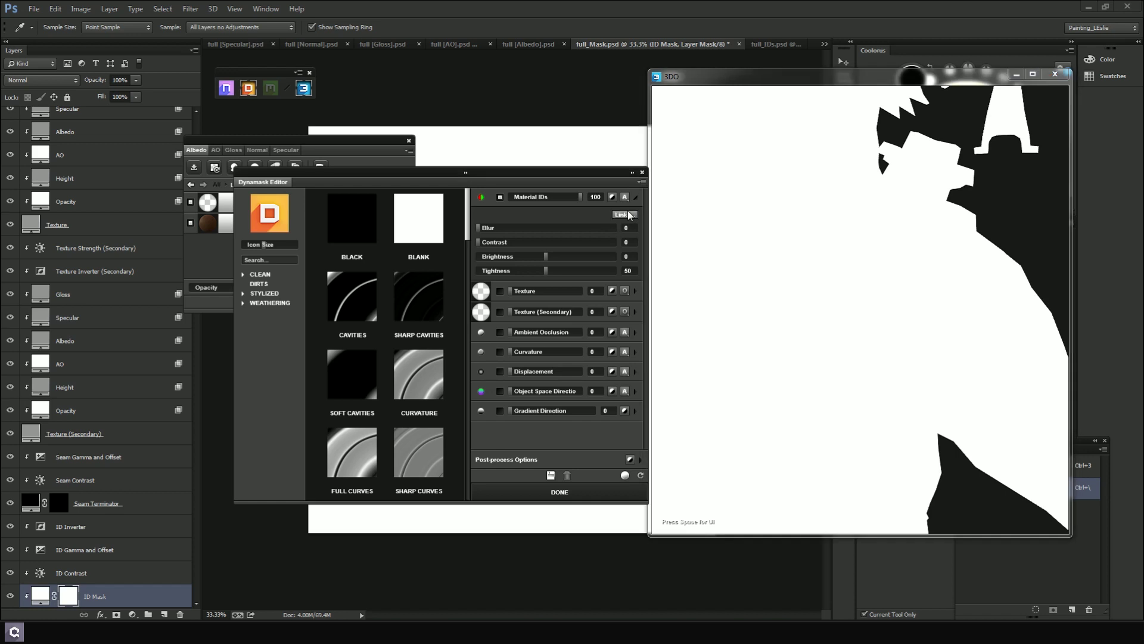
pyautogui.click(626, 214)
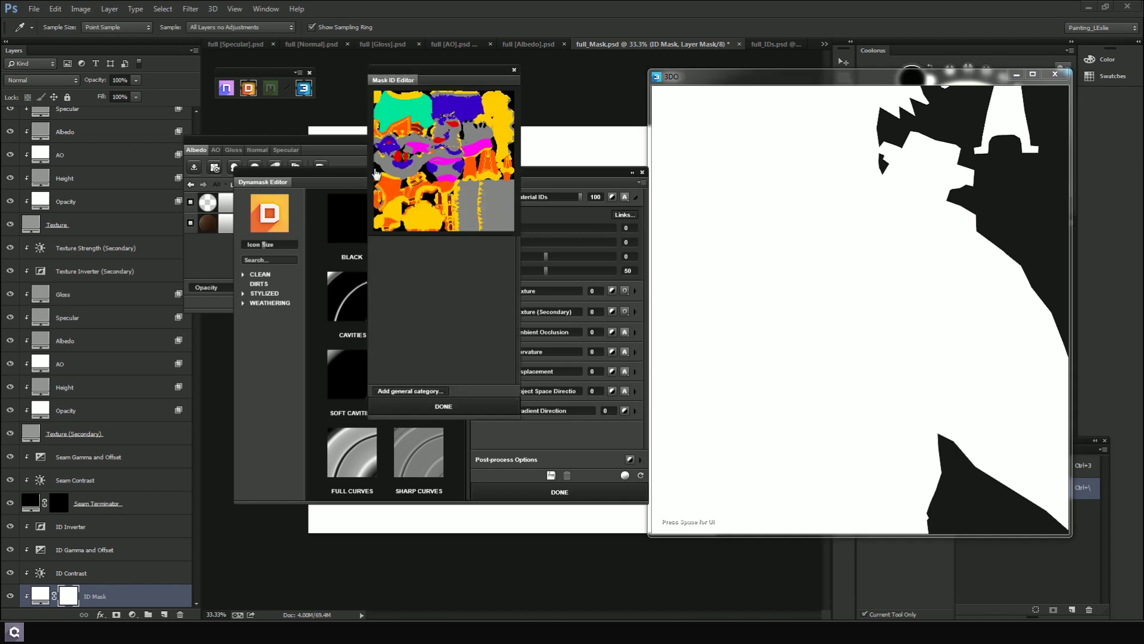
pyautogui.scroll(3, 422, 133)
pyautogui.scroll(3, 421, 131)
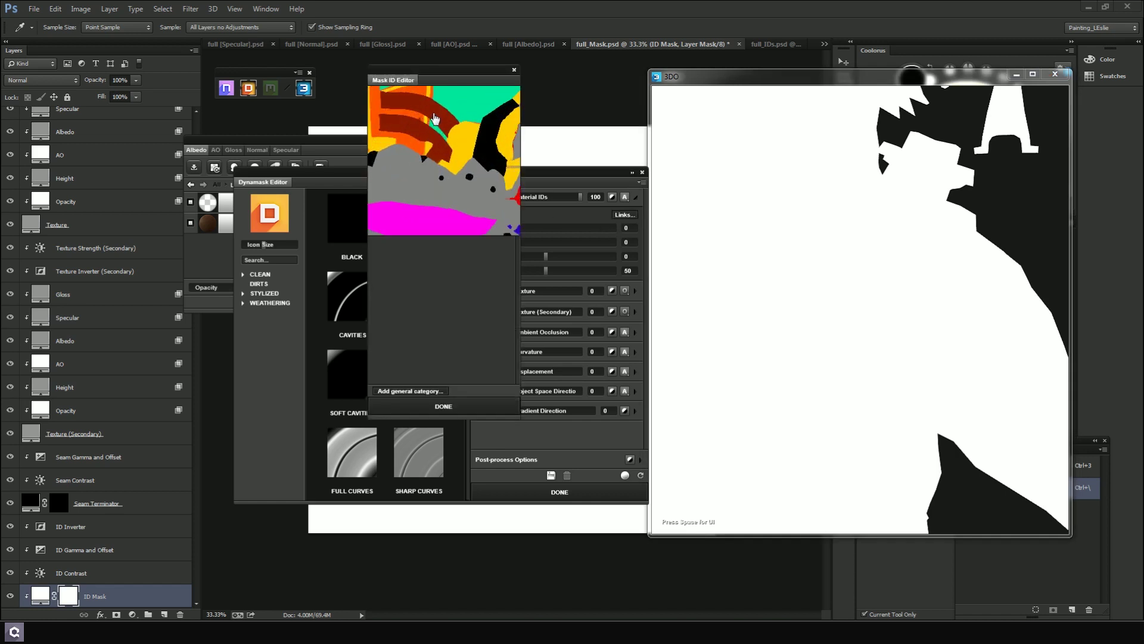
pyautogui.click(435, 115)
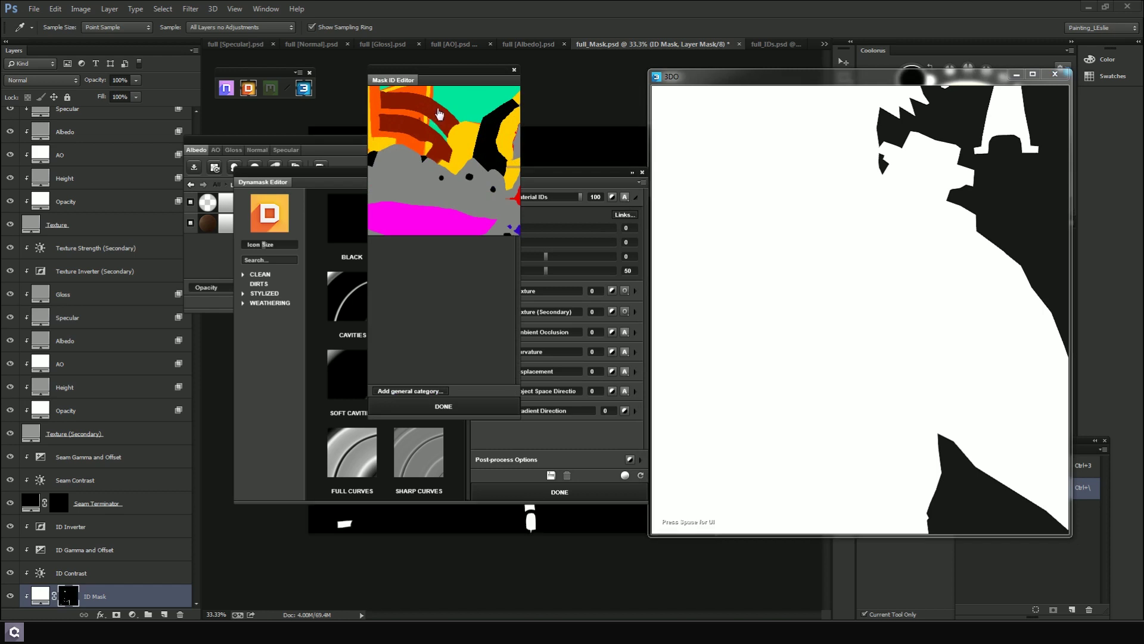
pyautogui.click(443, 405)
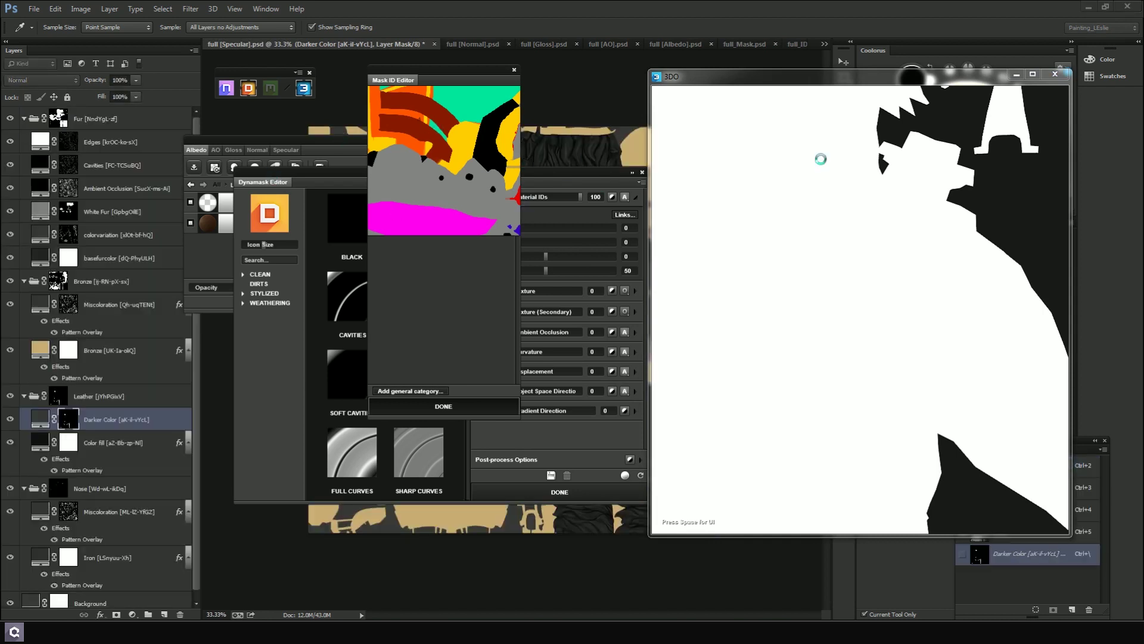
# Add a slight blur to the material ID mask while checking the strap in the preview
pyautogui.moveTo(745, 187); pyautogui.dragTo(764, 253)
pyautogui.moveTo(484, 232); pyautogui.dragTo(482, 233)
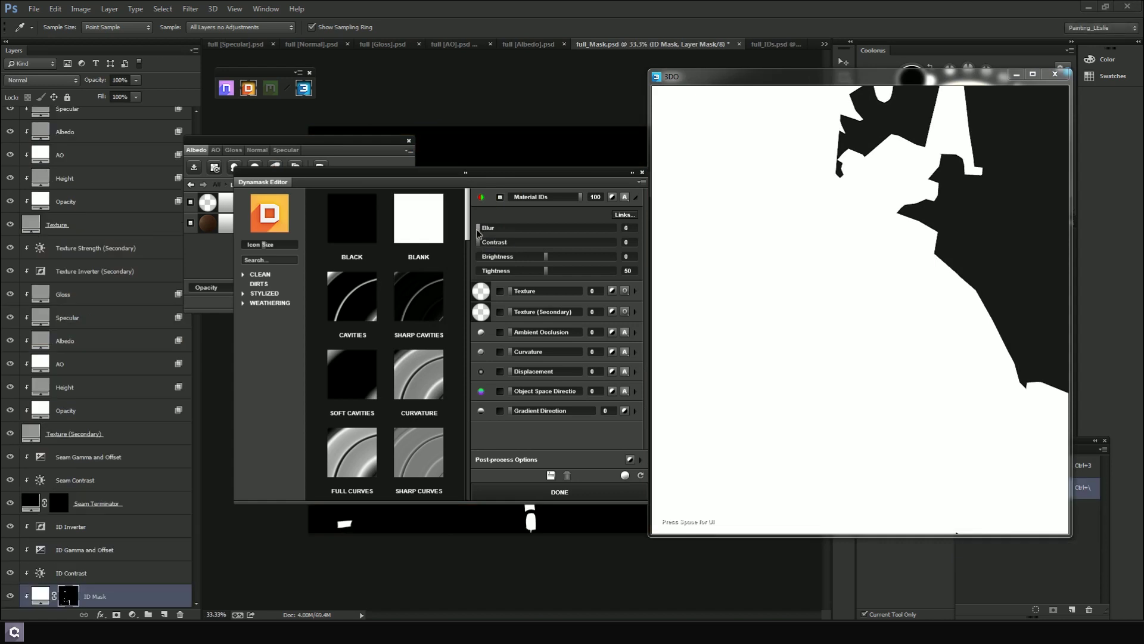
pyautogui.moveTo(480, 233); pyautogui.dragTo(483, 235)
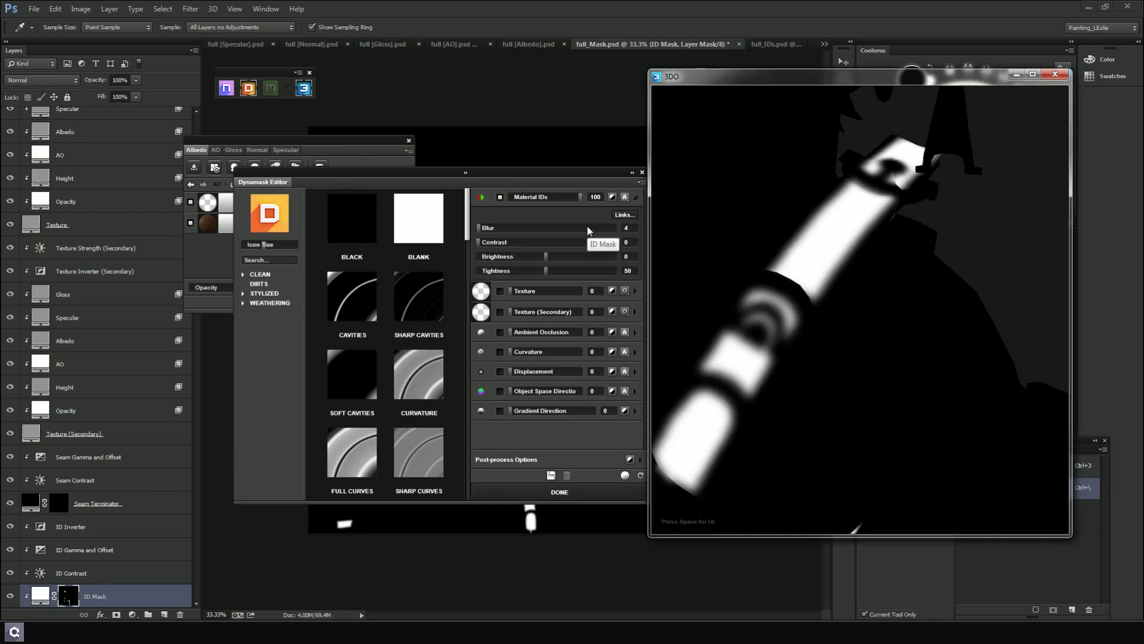
pyautogui.moveTo(710, 277); pyautogui.dragTo(800, 308)
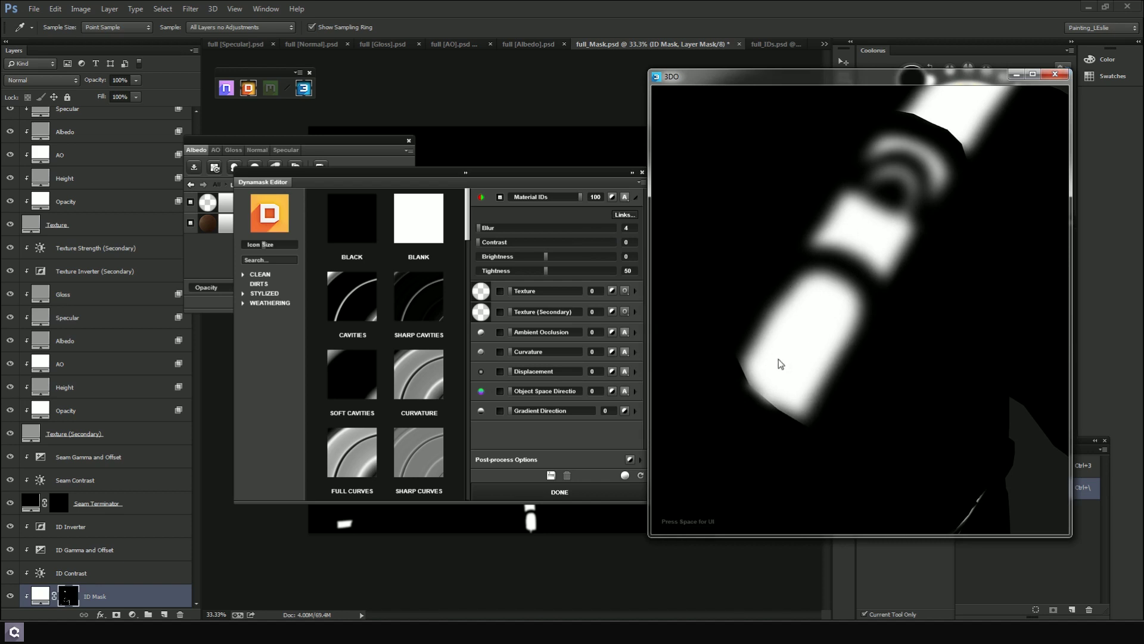
pyautogui.moveTo(800, 315); pyautogui.dragTo(808, 315)
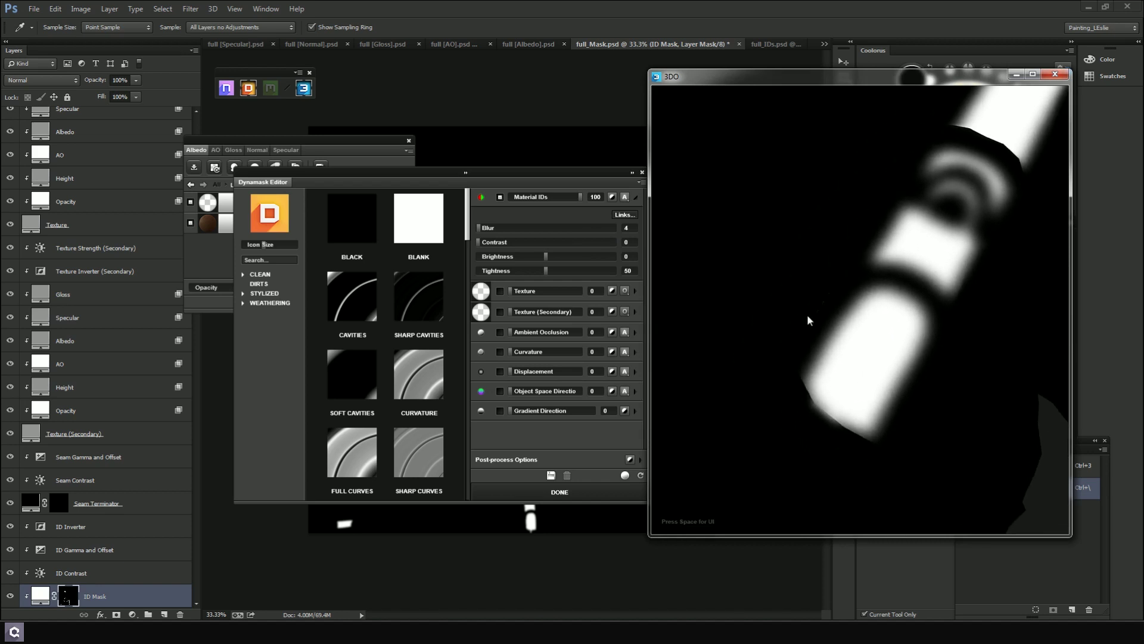
pyautogui.moveTo(908, 379); pyautogui.dragTo(877, 372)
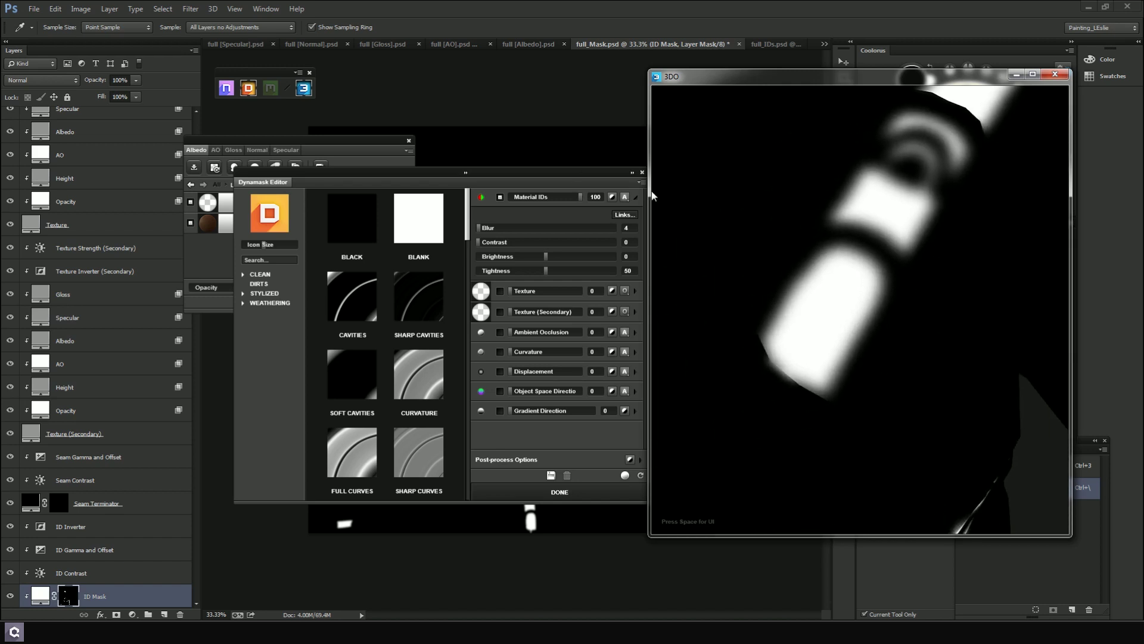
# Invert the material ID mask, set its blur to 6, and enable the Texture component at 100
pyautogui.click(614, 198)
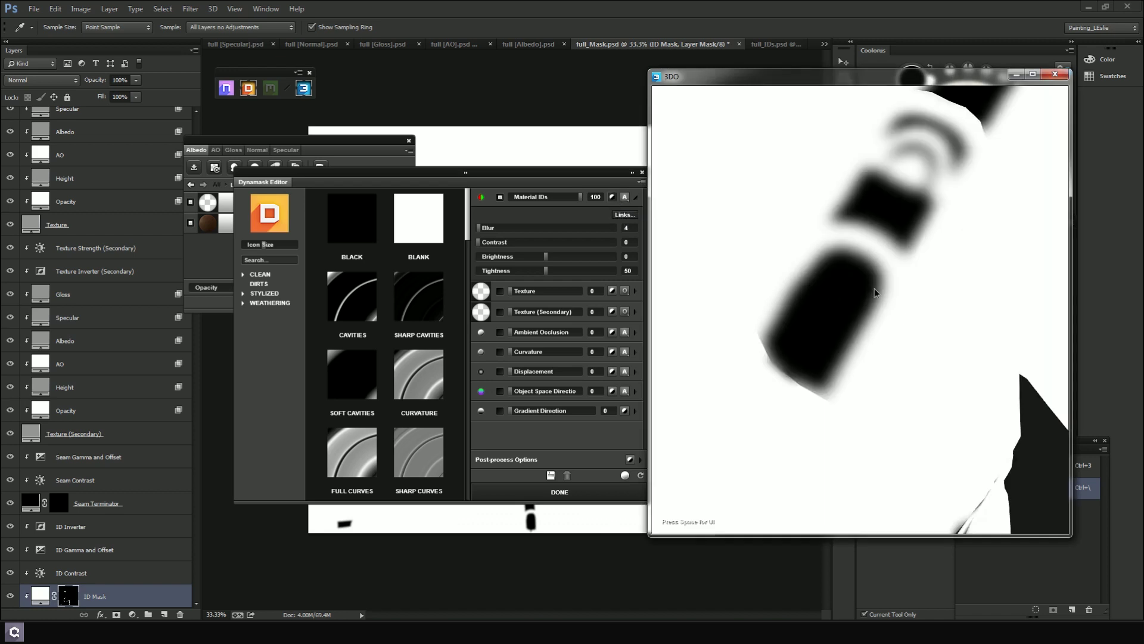
pyautogui.scroll(2, 875, 292)
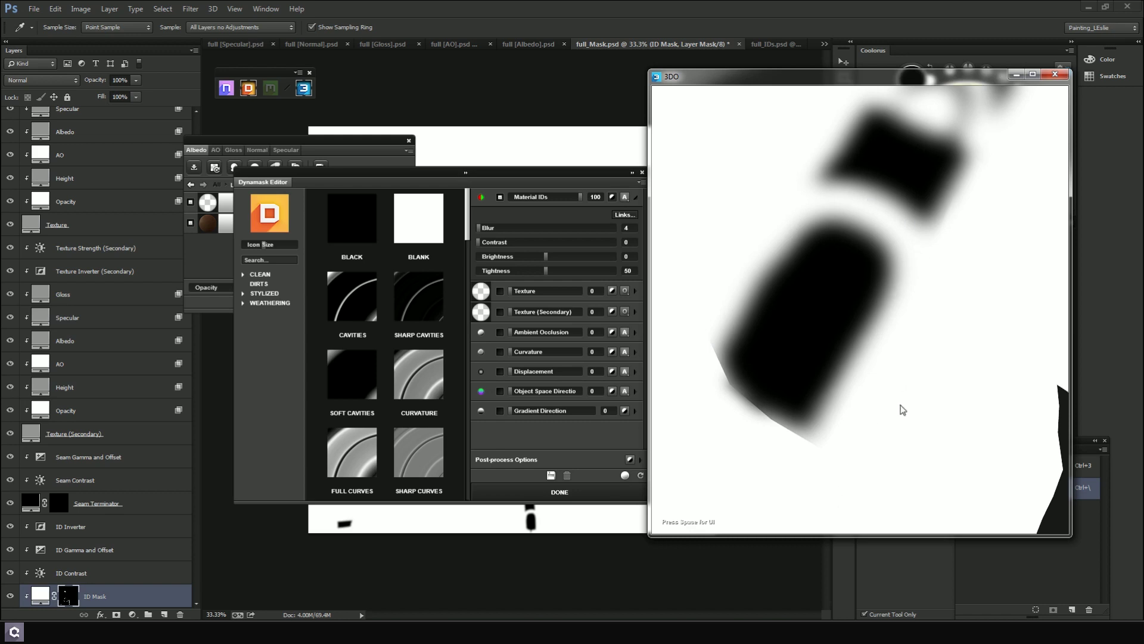
pyautogui.moveTo(893, 337)
pyautogui.mouseDown()
pyautogui.moveTo(832, 375)
pyautogui.moveTo(906, 329)
pyautogui.moveTo(896, 343)
pyautogui.mouseUp()
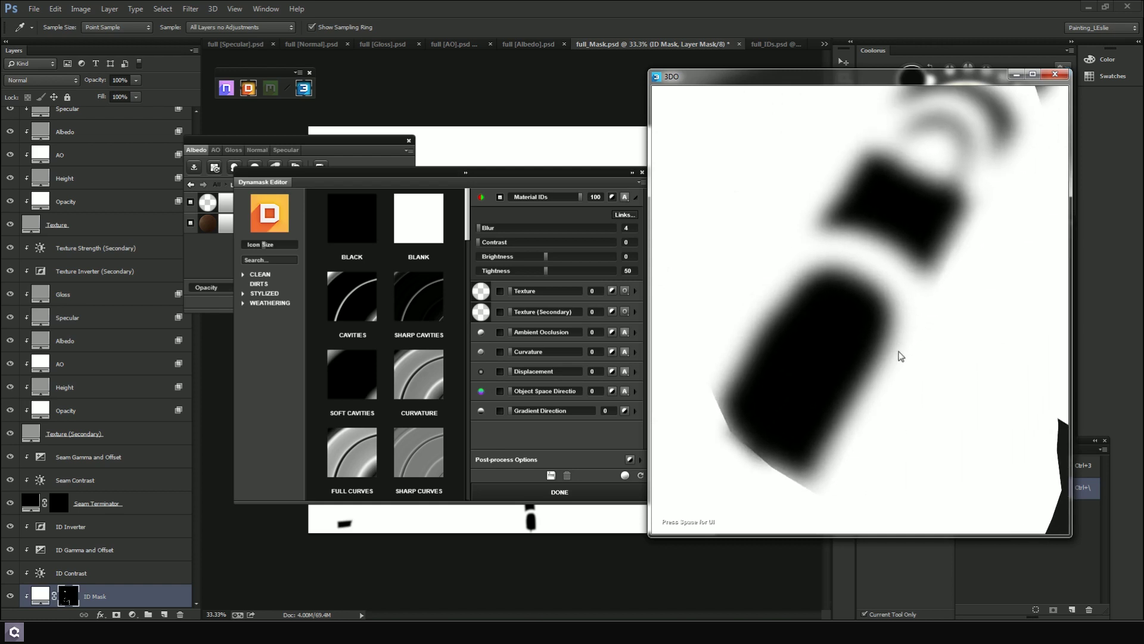
pyautogui.moveTo(480, 231); pyautogui.dragTo(481, 233)
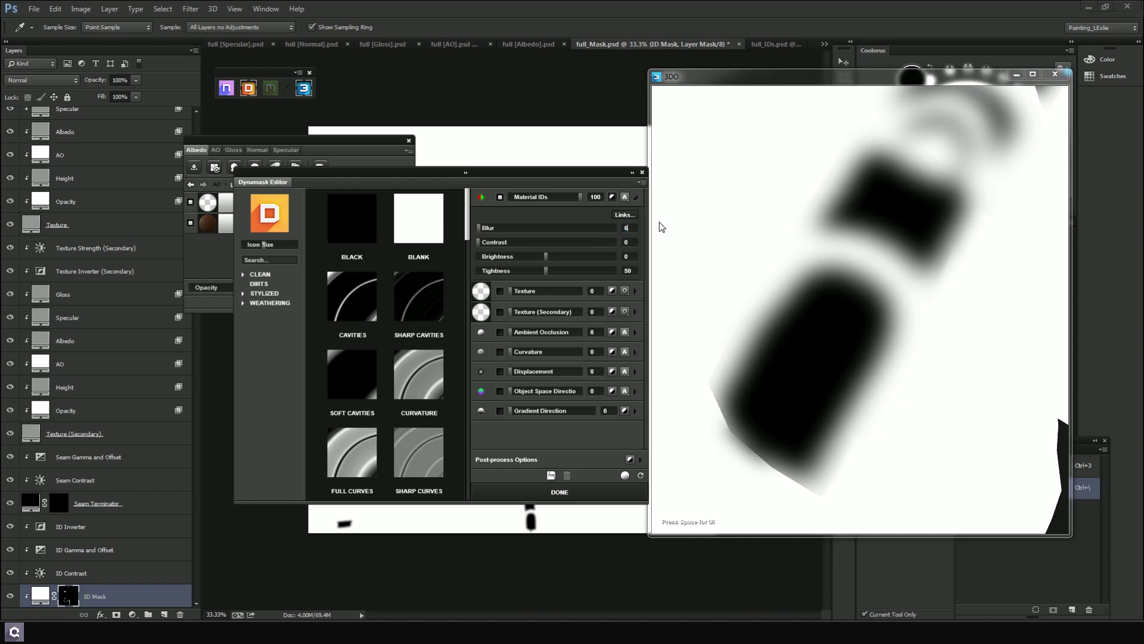
pyautogui.press('Return')
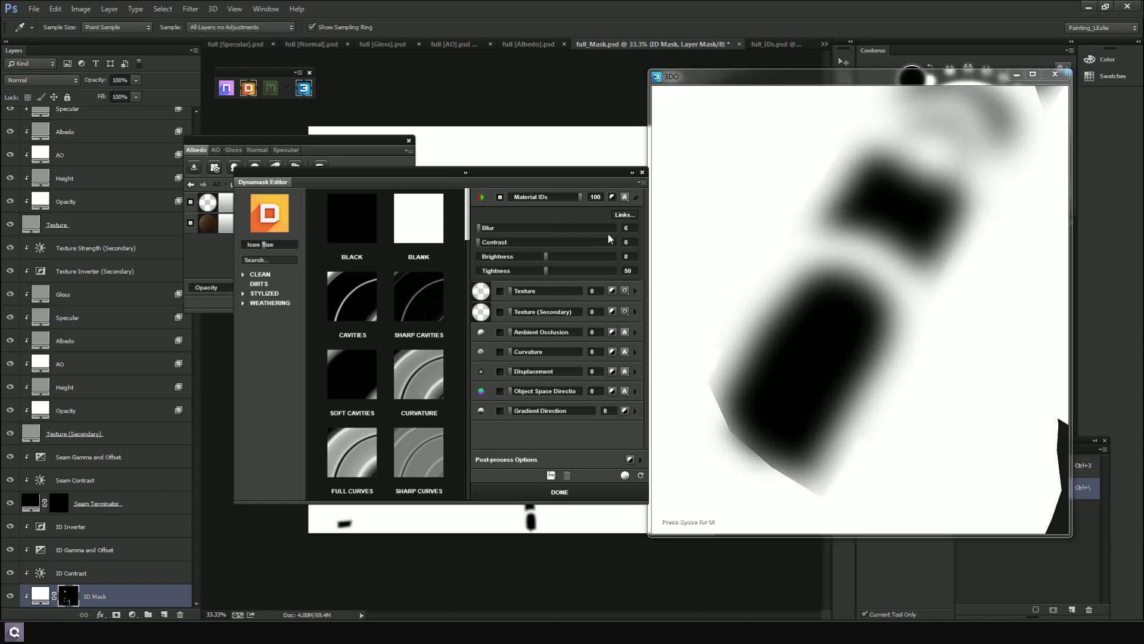
pyautogui.moveTo(868, 342); pyautogui.dragTo(866, 341)
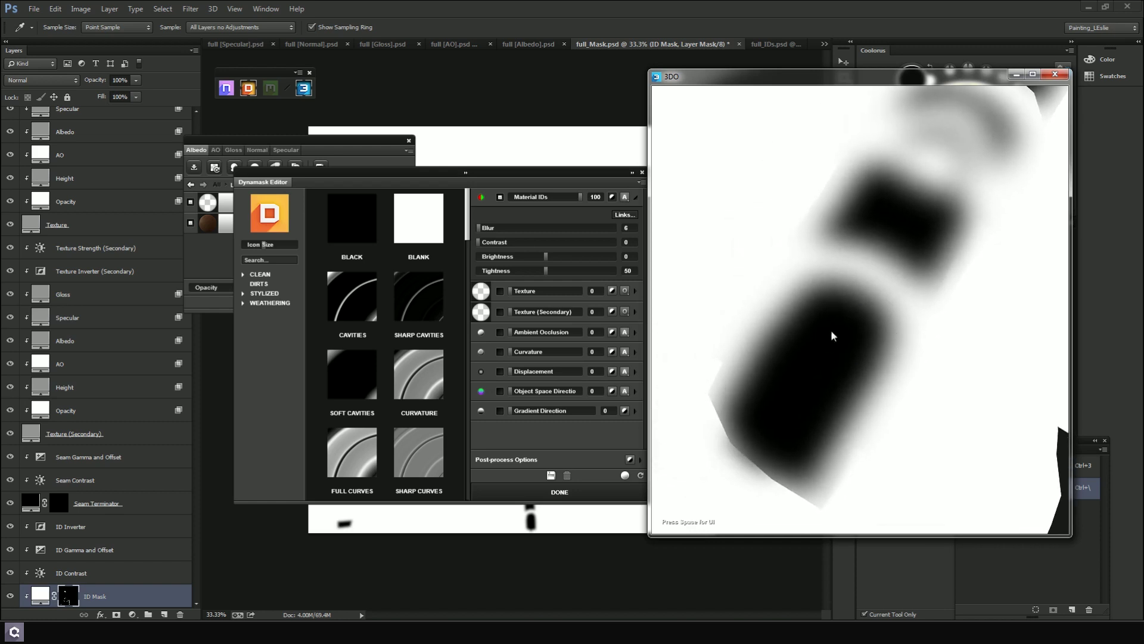
pyautogui.click(499, 291)
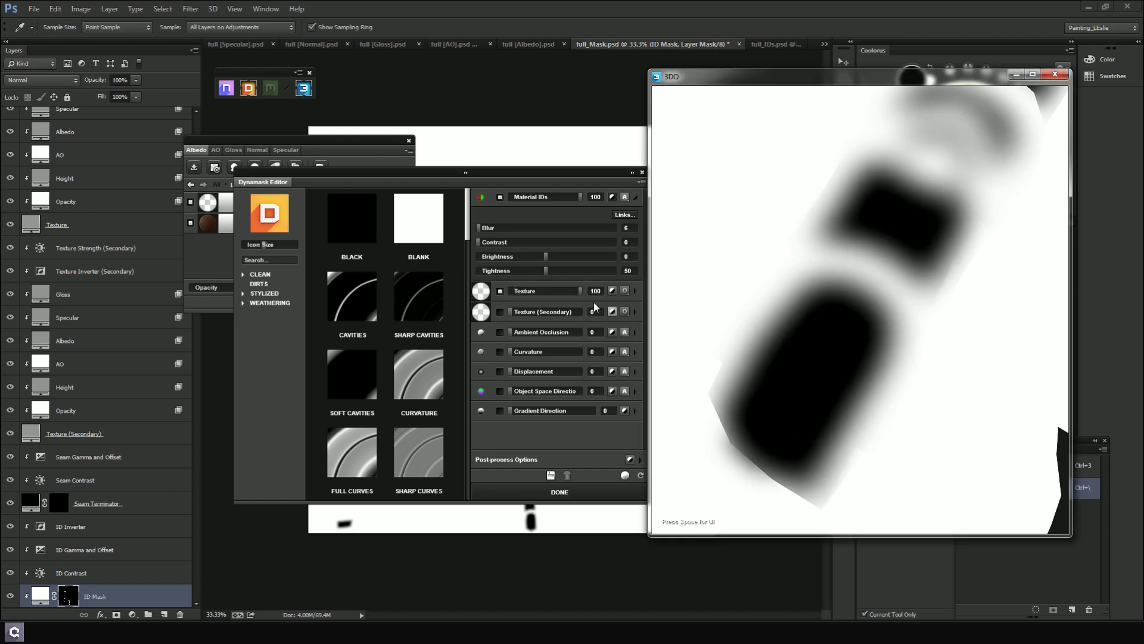
# Choose Galvanized Metal as the dynamask's texture in the Material Browser
pyautogui.click(635, 292)
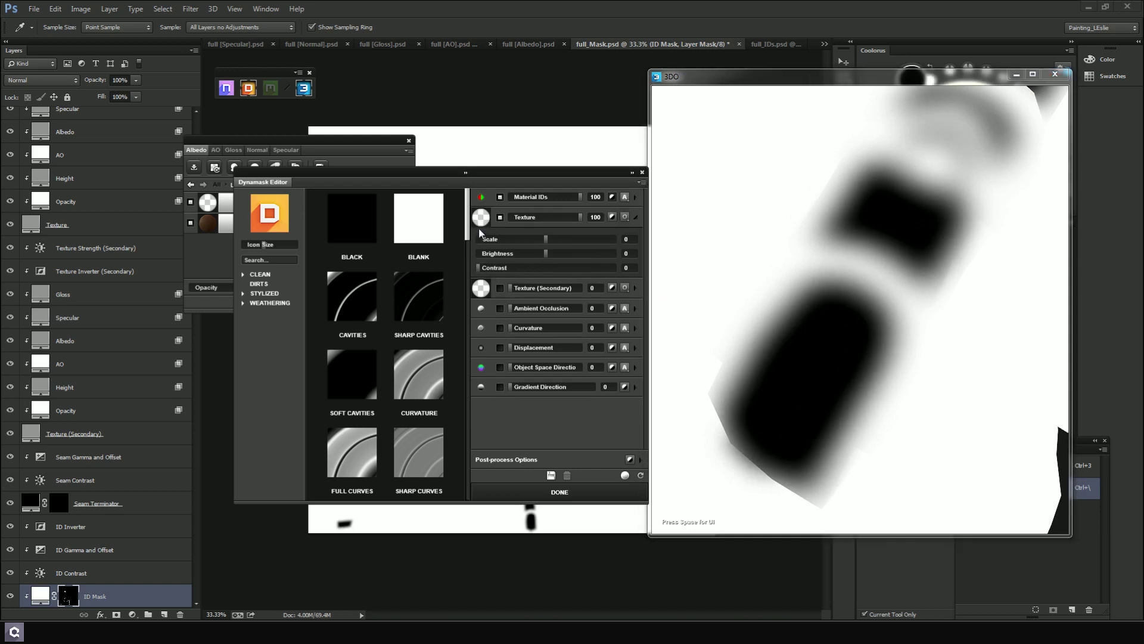
pyautogui.click(481, 218)
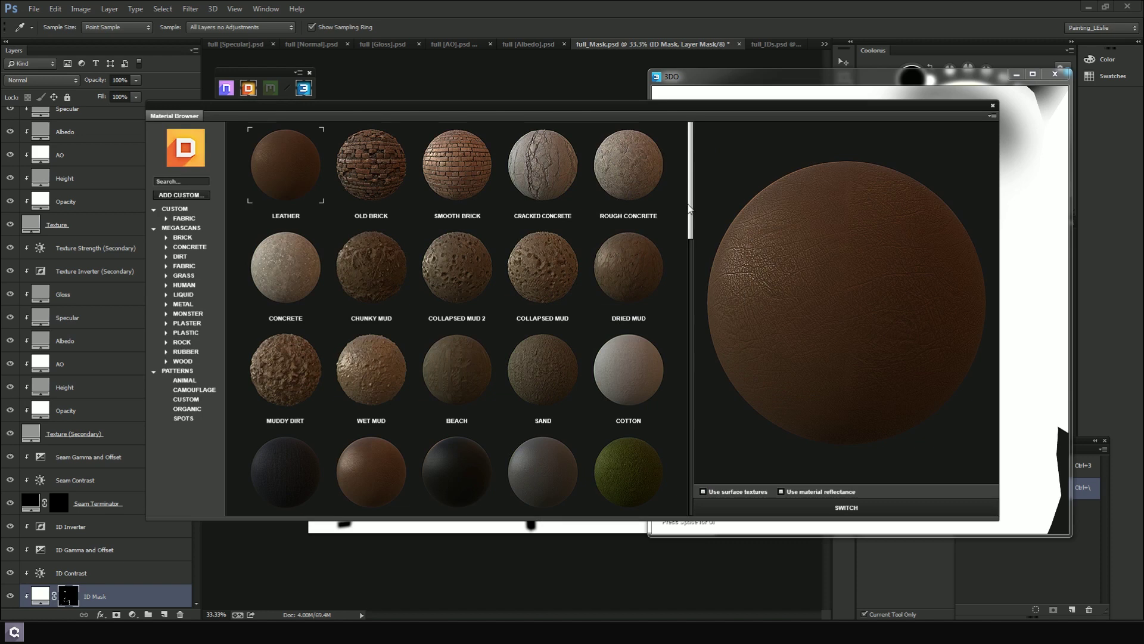
pyautogui.moveTo(689, 209); pyautogui.dragTo(691, 321)
pyautogui.click(605, 362)
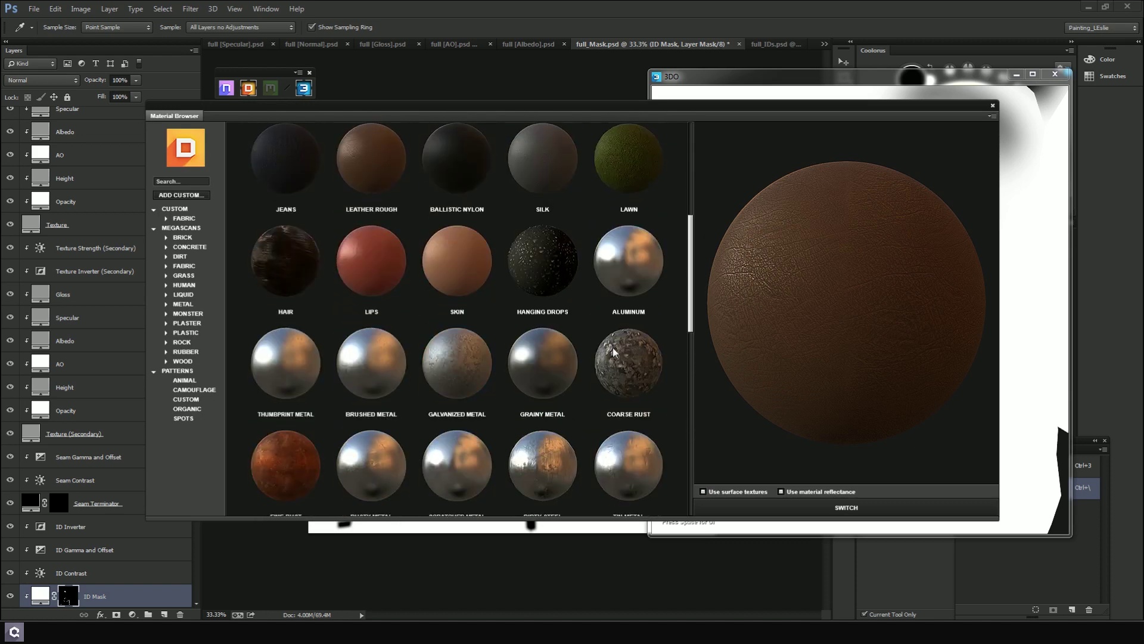
pyautogui.click(443, 365)
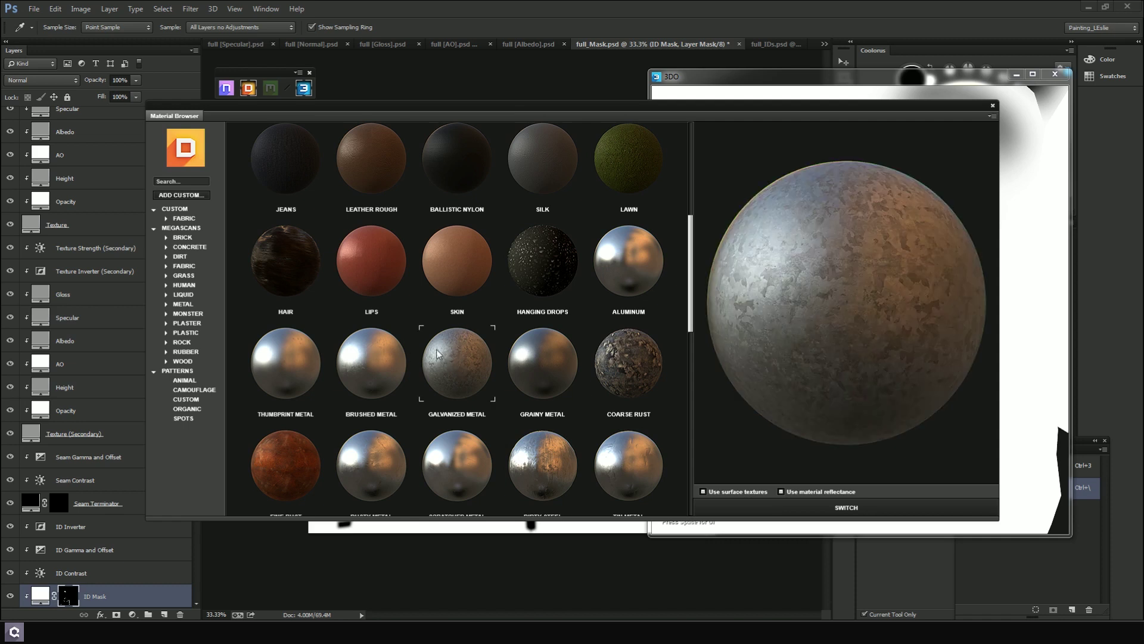
pyautogui.click(846, 507)
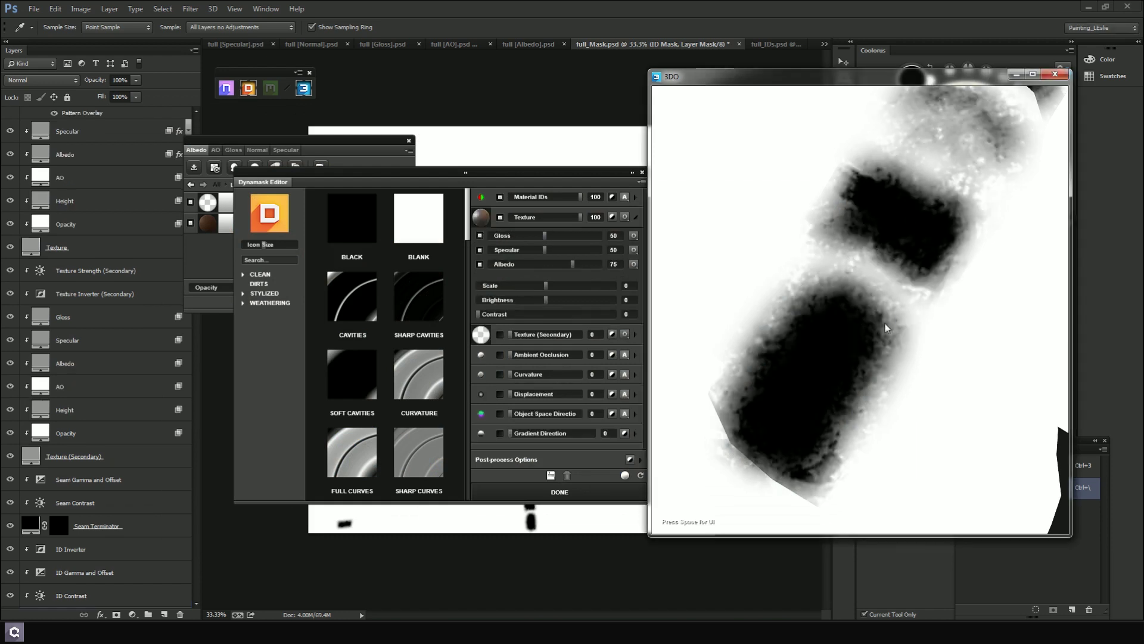
# Inspect the chest strap mask from several angles, then apply the dynamask
pyautogui.moveTo(898, 366); pyautogui.dragTo(878, 380)
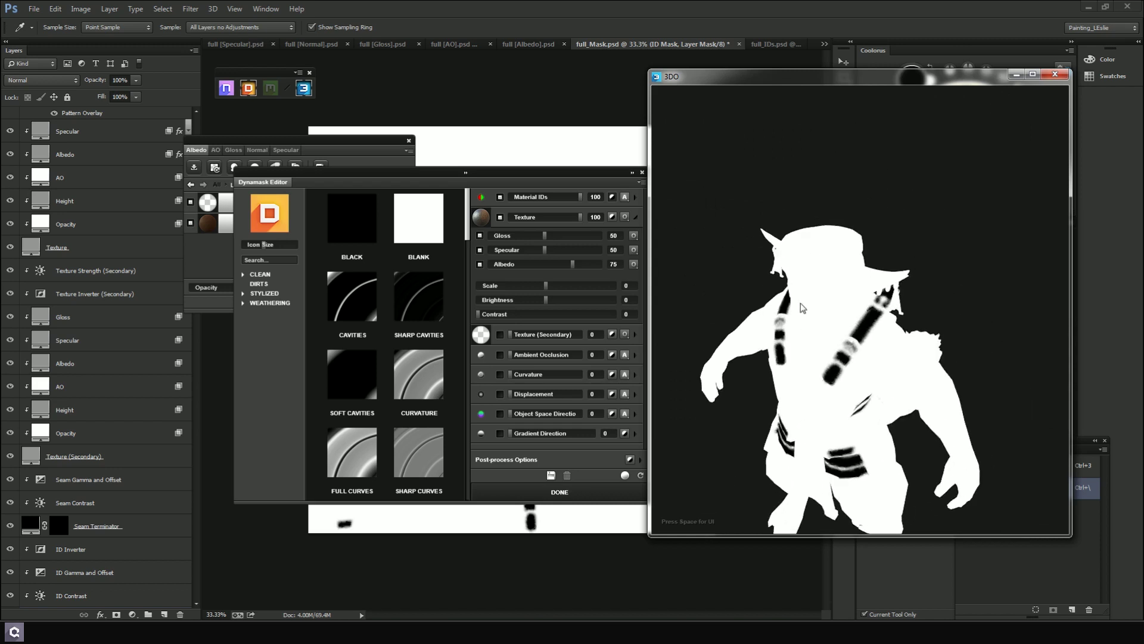
pyautogui.moveTo(874, 219); pyautogui.dragTo(746, 248)
pyautogui.scroll(3, 921, 252)
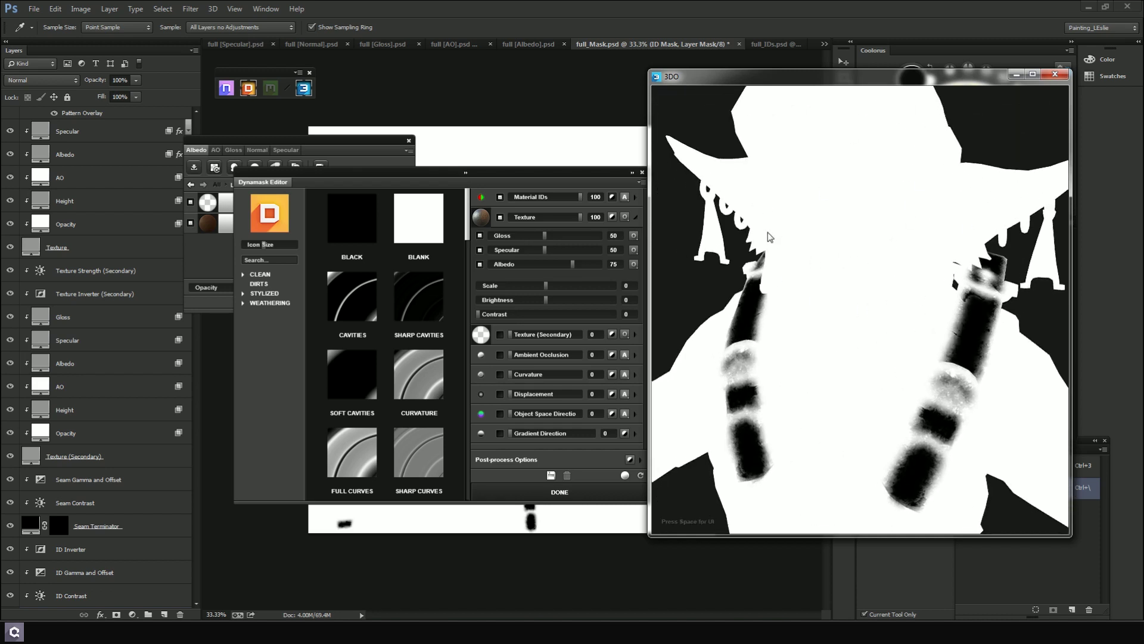
pyautogui.moveTo(880, 179); pyautogui.dragTo(822, 203)
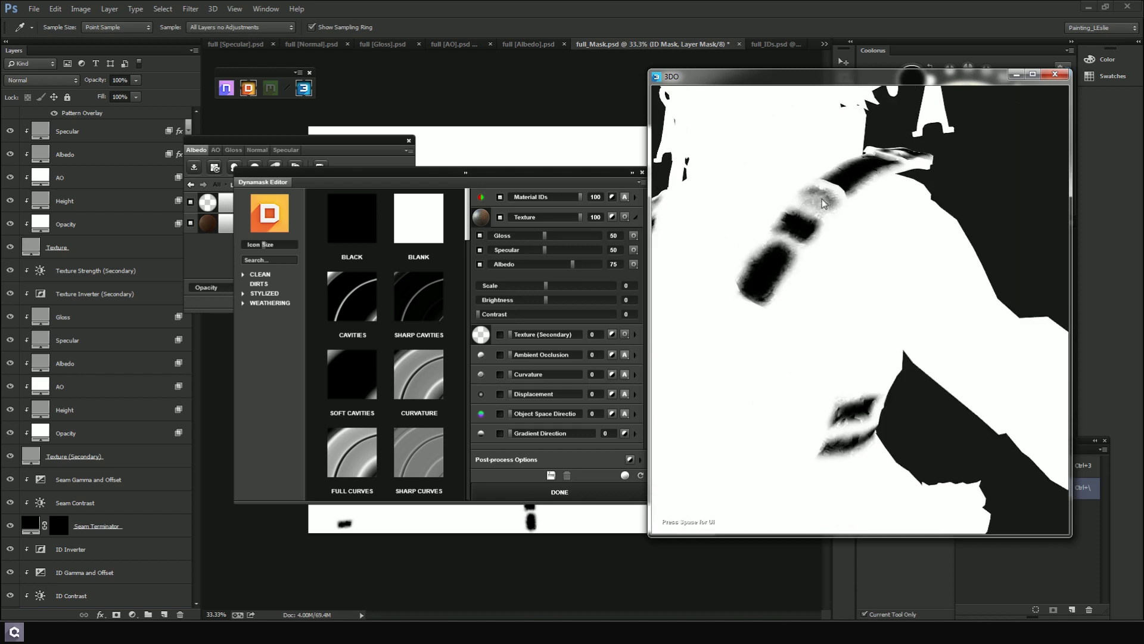
pyautogui.moveTo(821, 246); pyautogui.dragTo(952, 281)
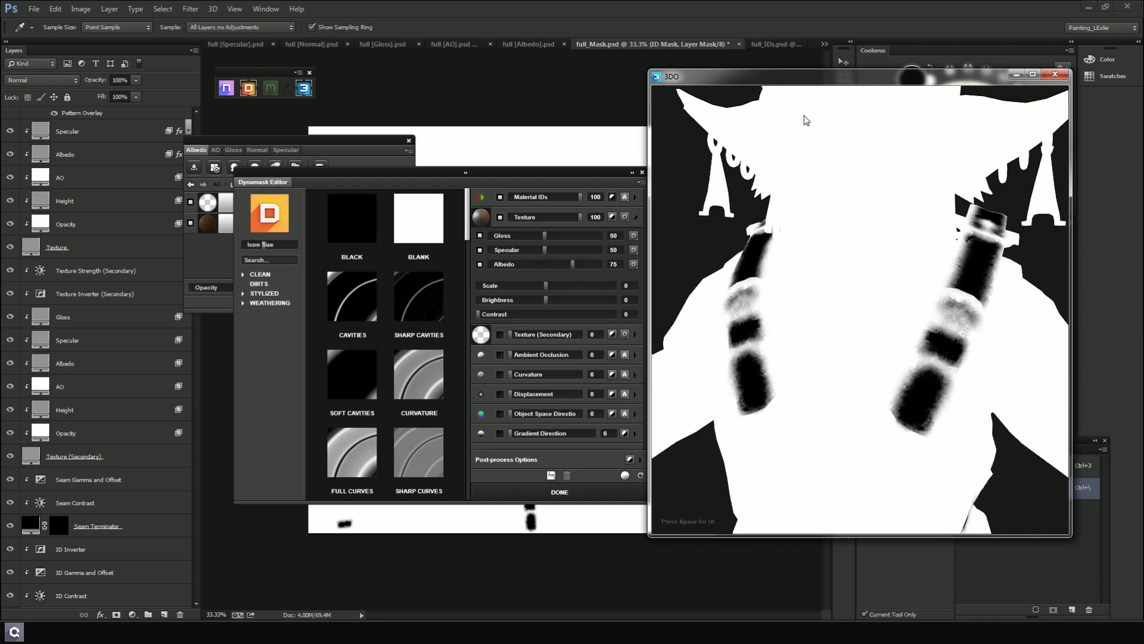
pyautogui.moveTo(898, 164); pyautogui.dragTo(865, 166)
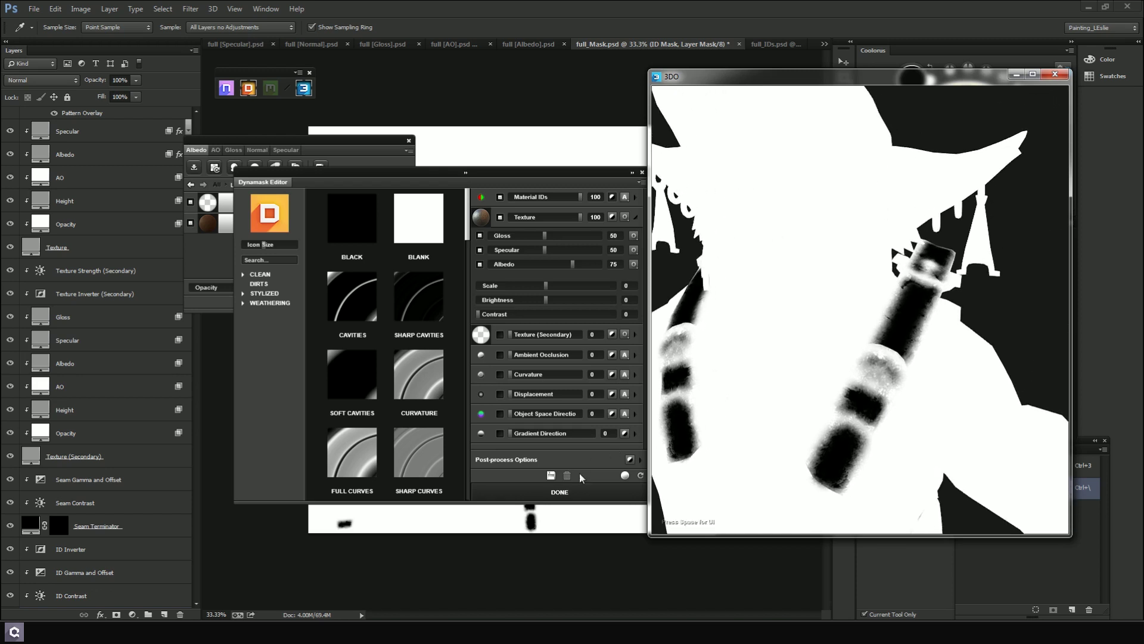
pyautogui.click(567, 493)
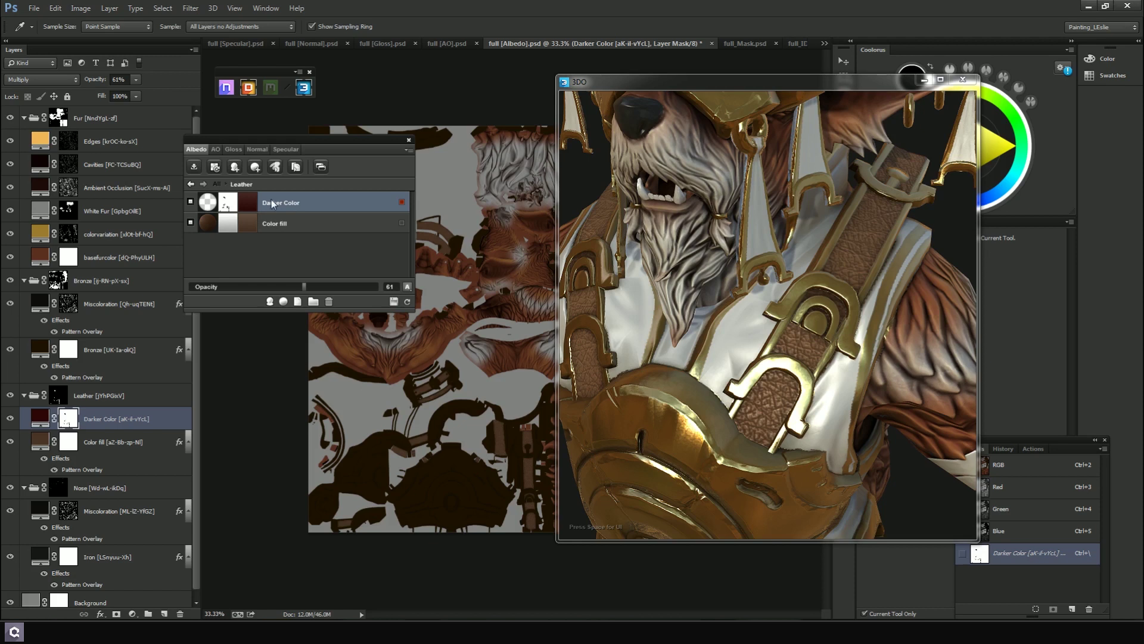
# Raise Darker Color from 61% to 100% opacity, check the straps, and reopen the ID Mask dynamask
pyautogui.moveTo(304, 291); pyautogui.dragTo(313, 289)
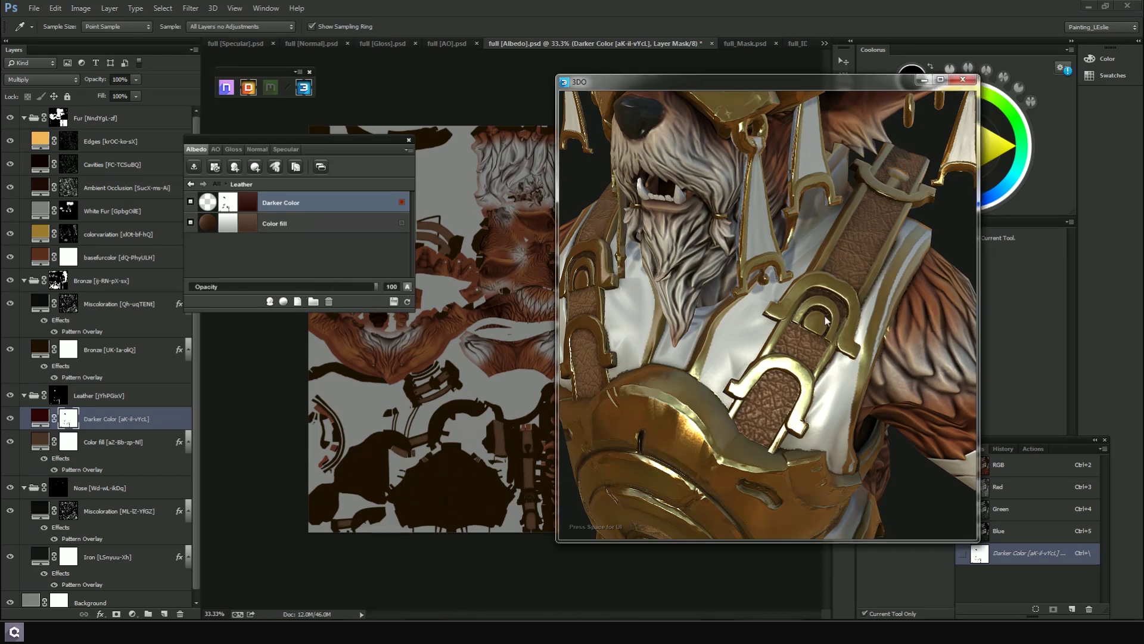
pyautogui.scroll(-3, 830, 337)
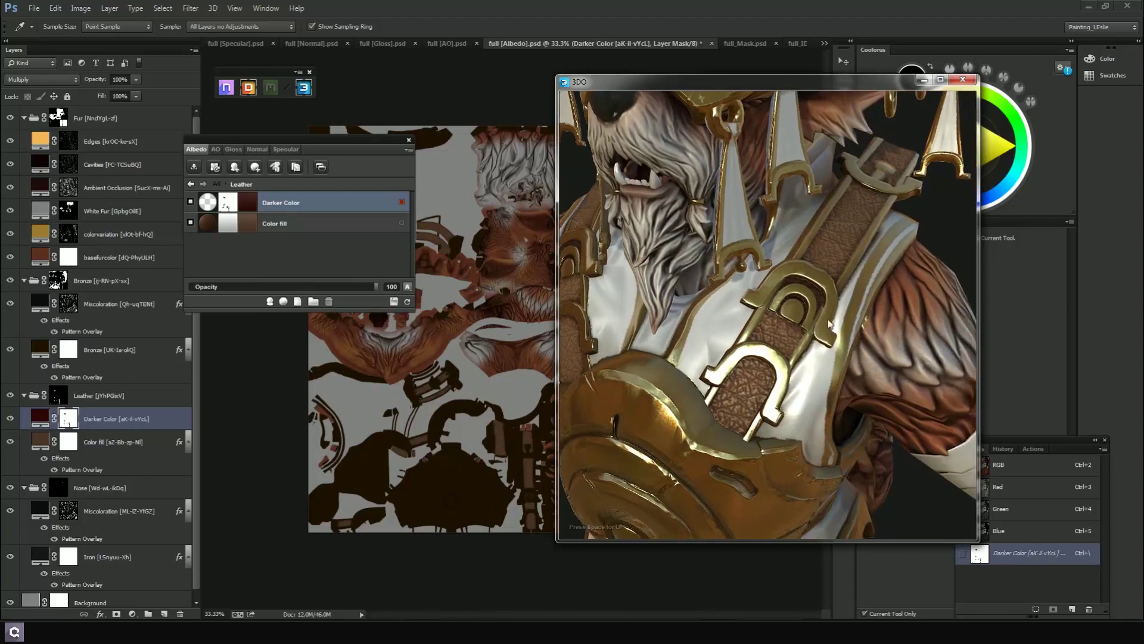
pyautogui.scroll(5, 831, 327)
pyautogui.scroll(-5, 833, 326)
pyautogui.scroll(3, 833, 329)
pyautogui.moveTo(832, 327); pyautogui.dragTo(896, 312)
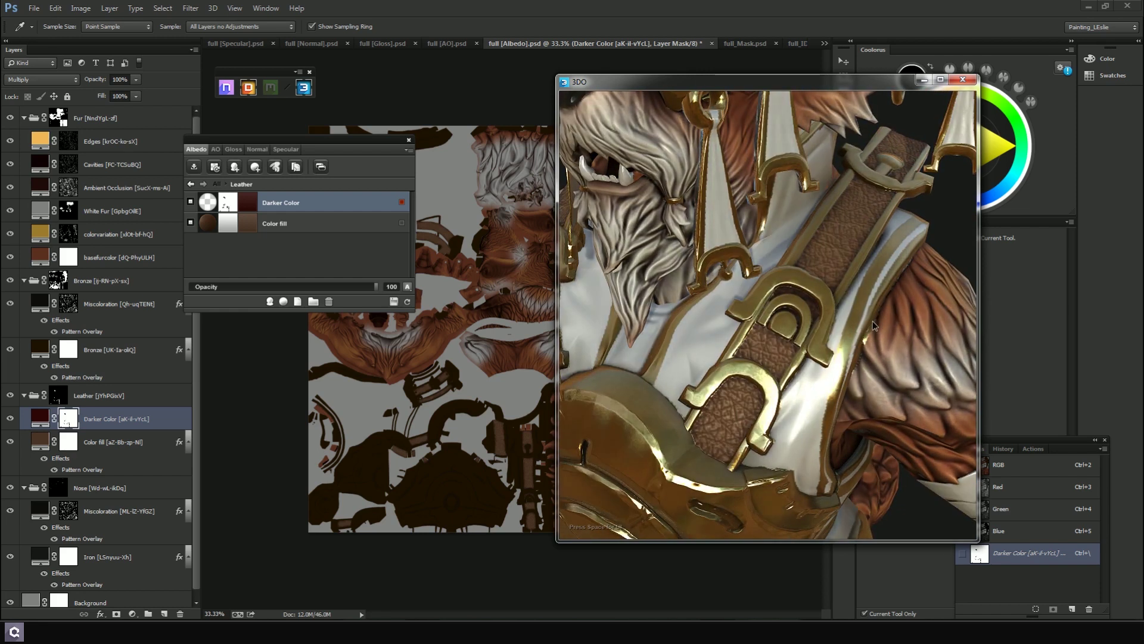
pyautogui.click(225, 204)
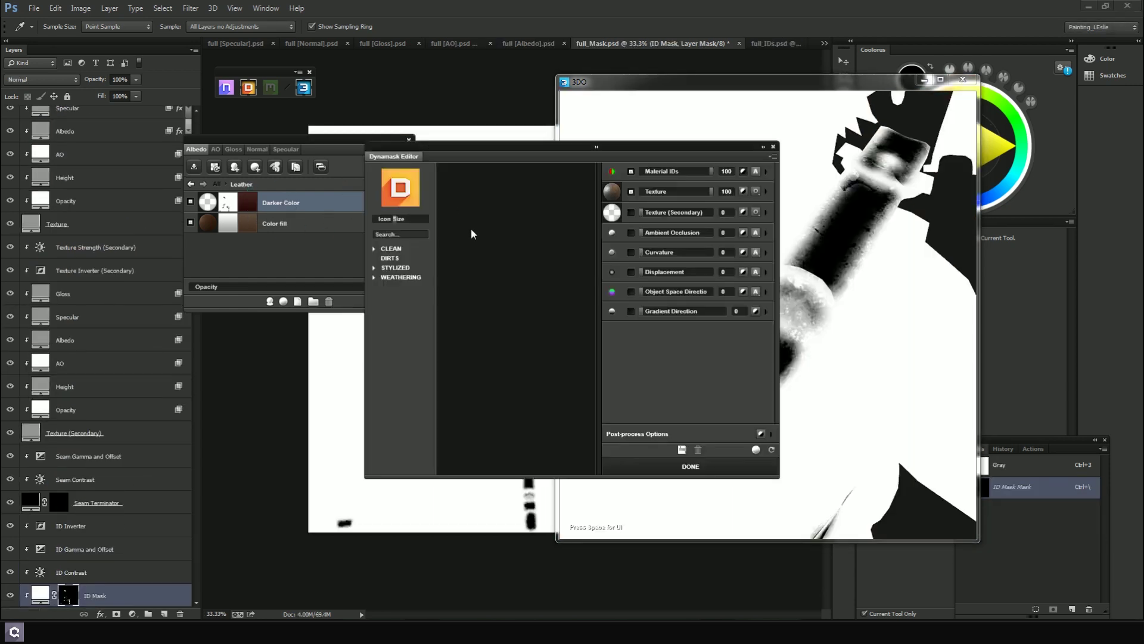
# Set the Material IDs Blur to 10 and Tightness to 64, then apply the mask
pyautogui.click(767, 173)
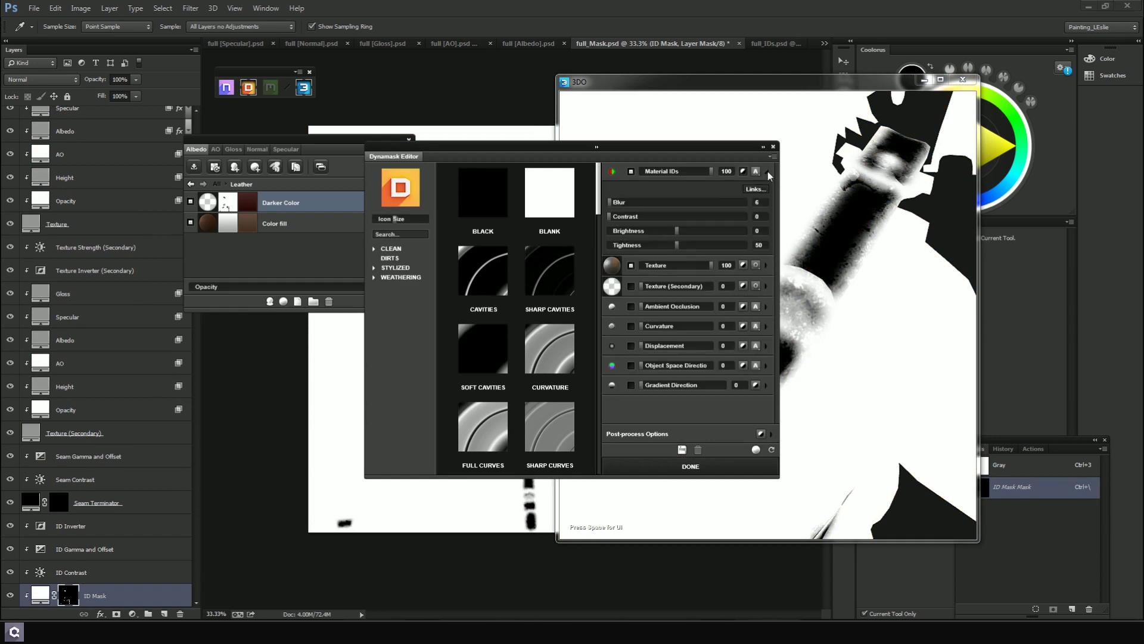
pyautogui.moveTo(619, 206); pyautogui.dragTo(613, 207)
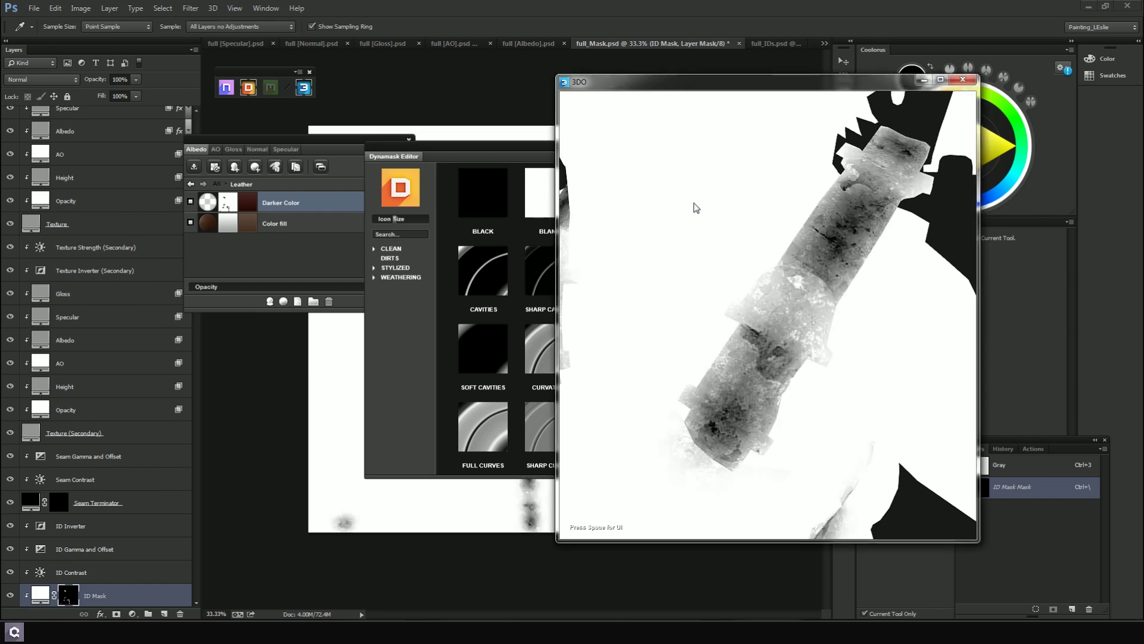
pyautogui.click(509, 148)
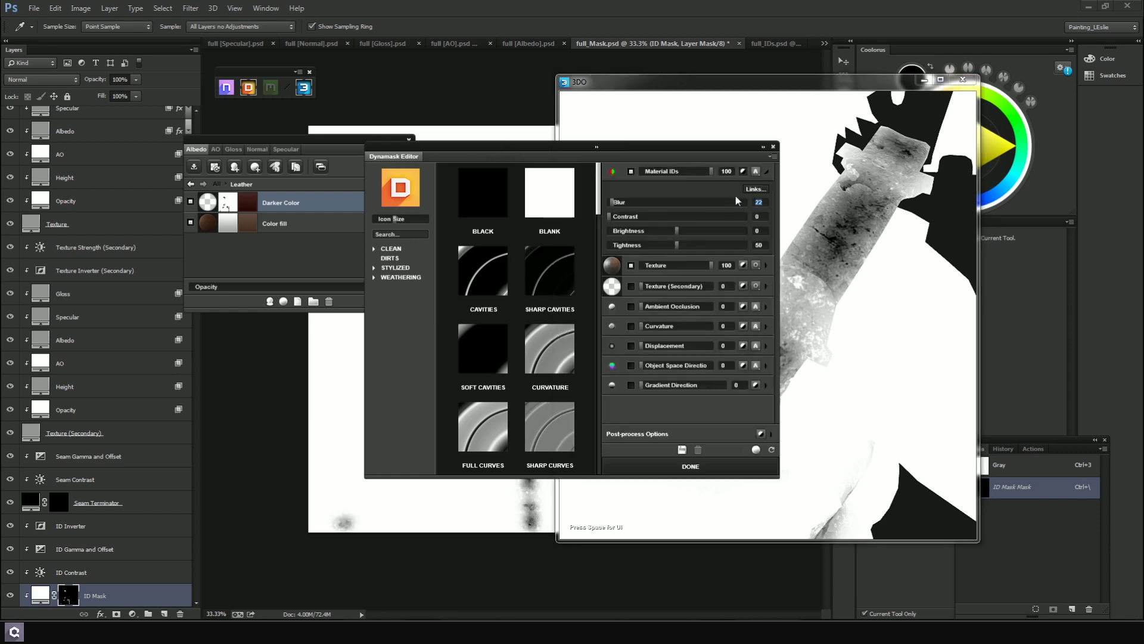
pyautogui.press('Return')
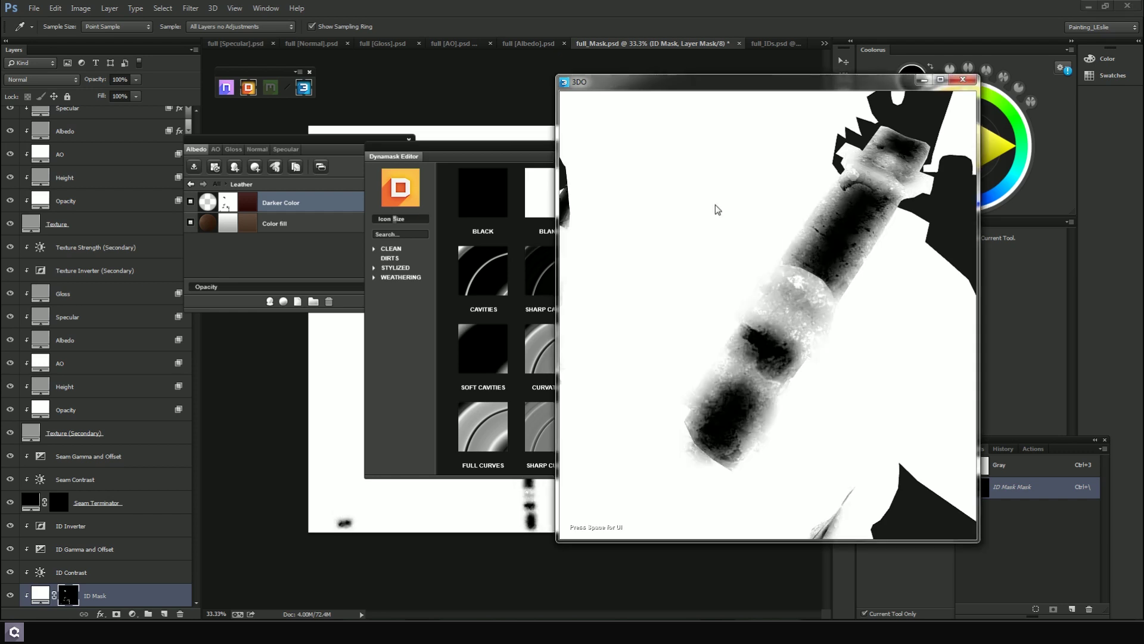
pyautogui.click(517, 156)
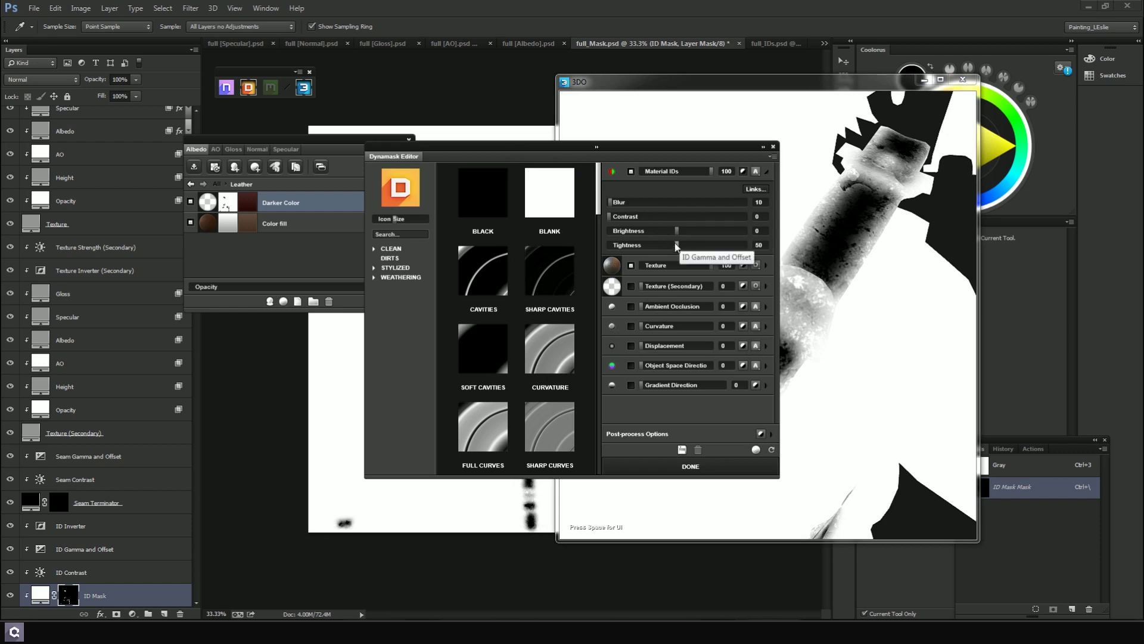
pyautogui.moveTo(681, 246); pyautogui.dragTo(698, 249)
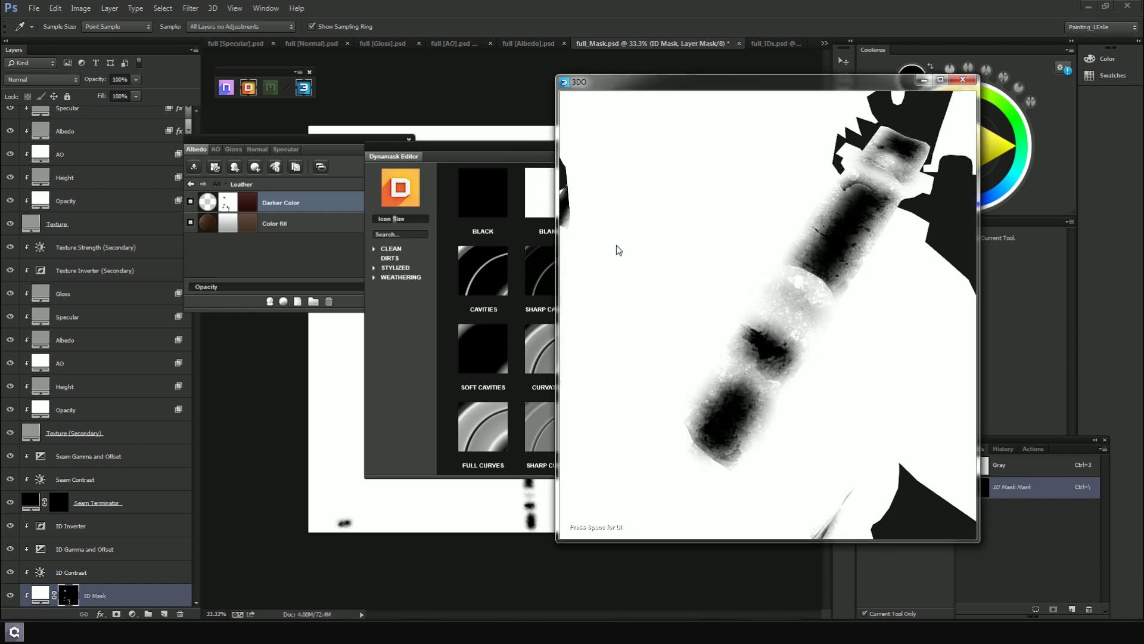
pyautogui.click(535, 153)
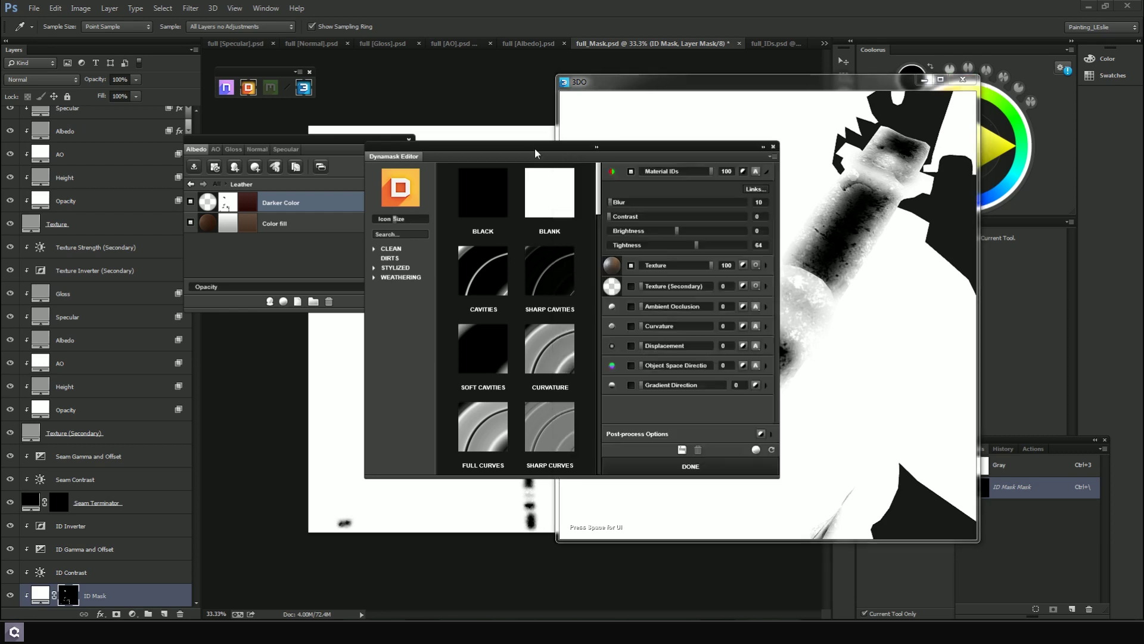
pyautogui.click(713, 468)
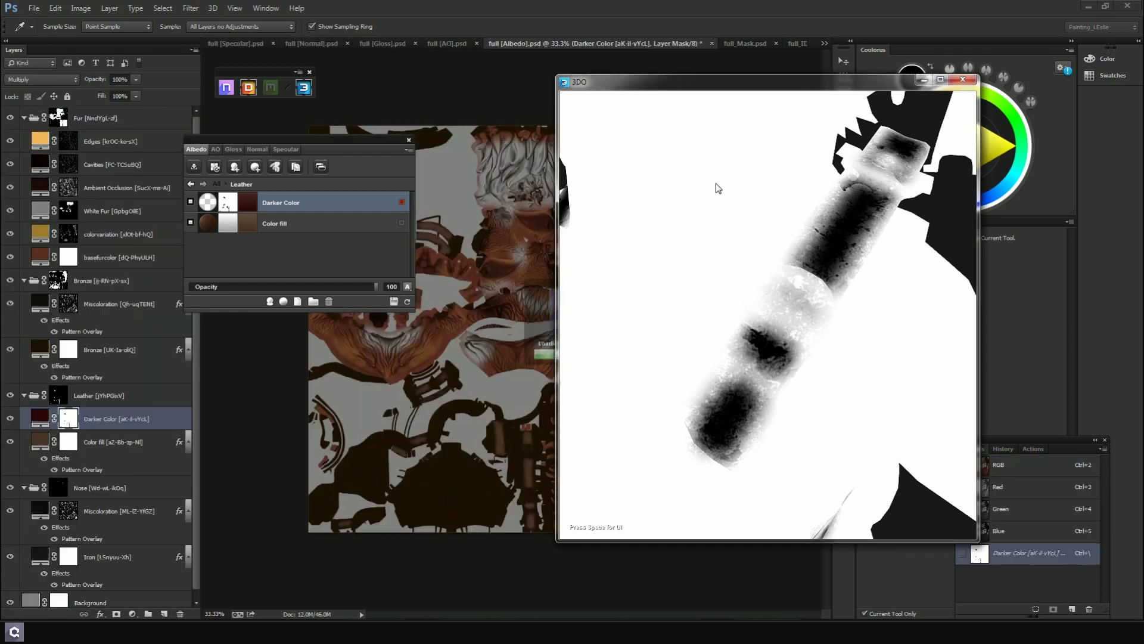
# Set the Darker Color layer's Albedo opacity to 97%
pyautogui.moveTo(722, 83); pyautogui.dragTo(780, 83)
pyautogui.moveTo(848, 235); pyautogui.dragTo(863, 257)
pyautogui.scroll(5, 824, 233)
pyautogui.scroll(-4, 817, 238)
pyautogui.click(1109, 138)
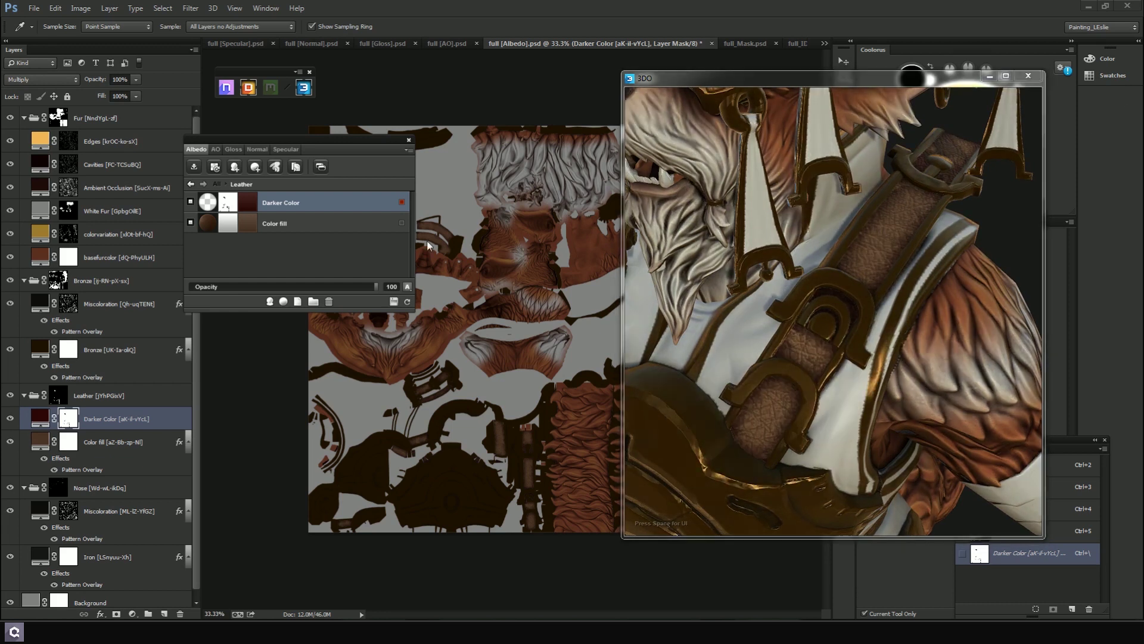
pyautogui.click(370, 286)
# Orbit the character around the chest strap, then show the Specular map
pyautogui.click(1028, 76)
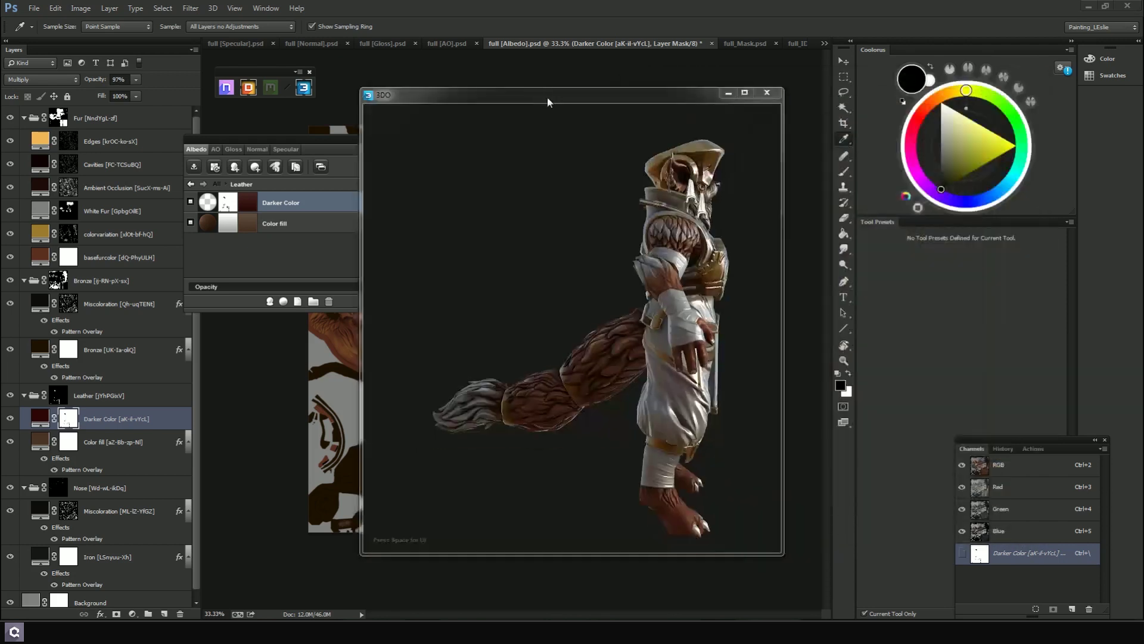
pyautogui.moveTo(547, 99); pyautogui.dragTo(723, 90)
pyautogui.moveTo(765, 256); pyautogui.dragTo(608, 248)
pyautogui.moveTo(684, 229); pyautogui.dragTo(734, 267)
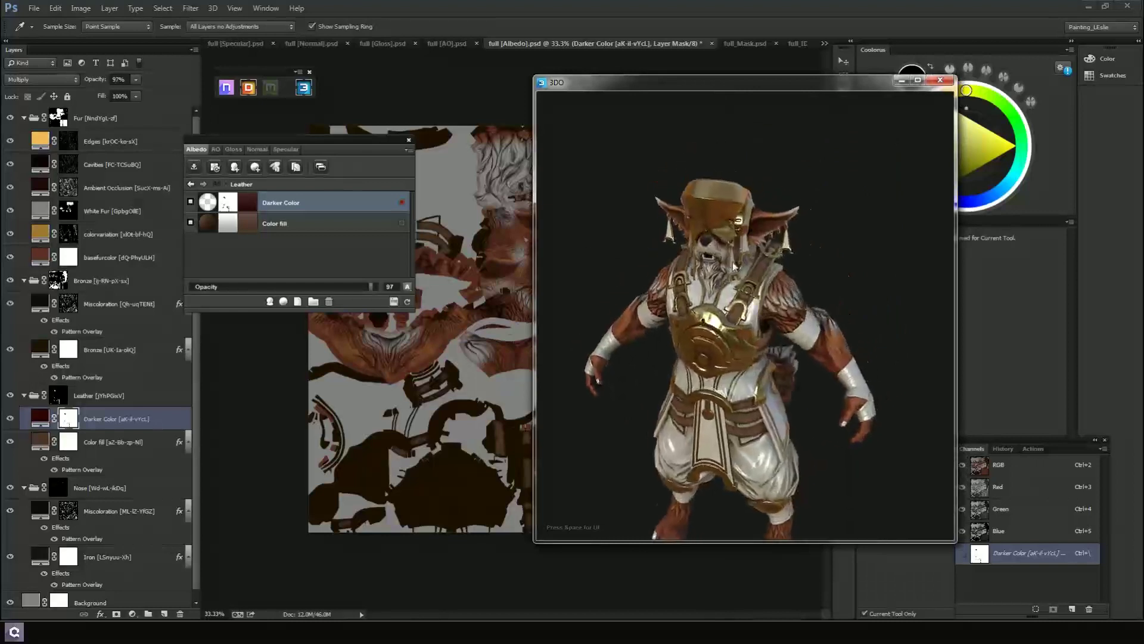
pyautogui.scroll(5, 766, 335)
pyautogui.moveTo(763, 336); pyautogui.dragTo(794, 203)
pyautogui.scroll(-2, 783, 252)
pyautogui.scroll(4, 792, 236)
pyautogui.scroll(-3, 796, 236)
pyautogui.scroll(2, 808, 236)
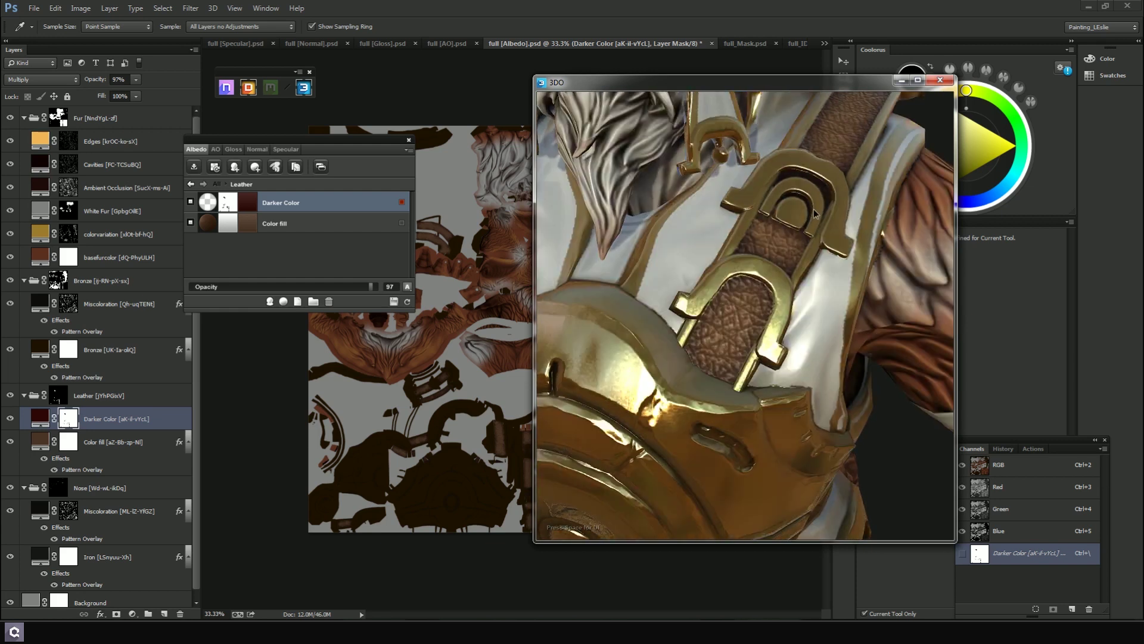
pyautogui.click(286, 150)
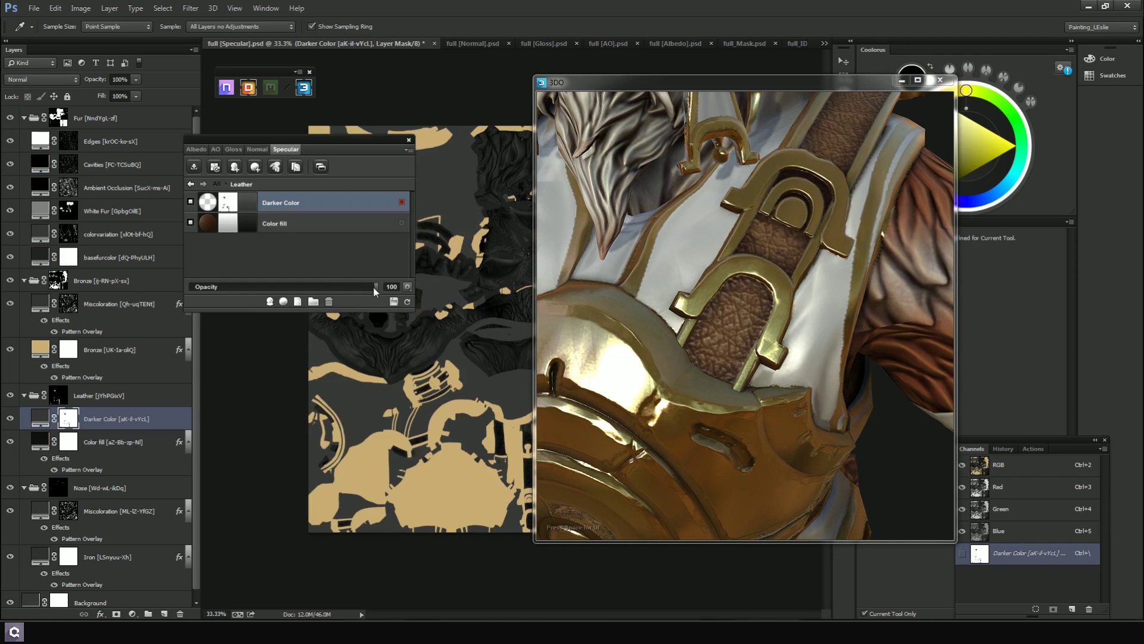
# Lower the Darker Color layer's opacity on the Specular map
pyautogui.moveTo(375, 287); pyautogui.dragTo(244, 287)
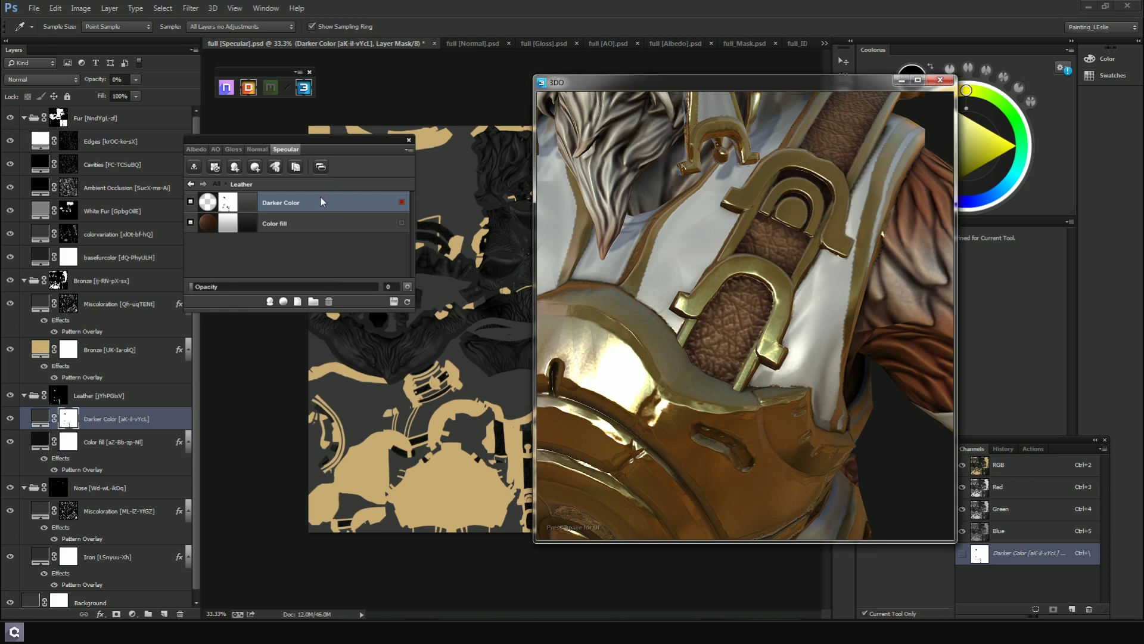
pyautogui.moveTo(602, 294); pyautogui.dragTo(709, 340)
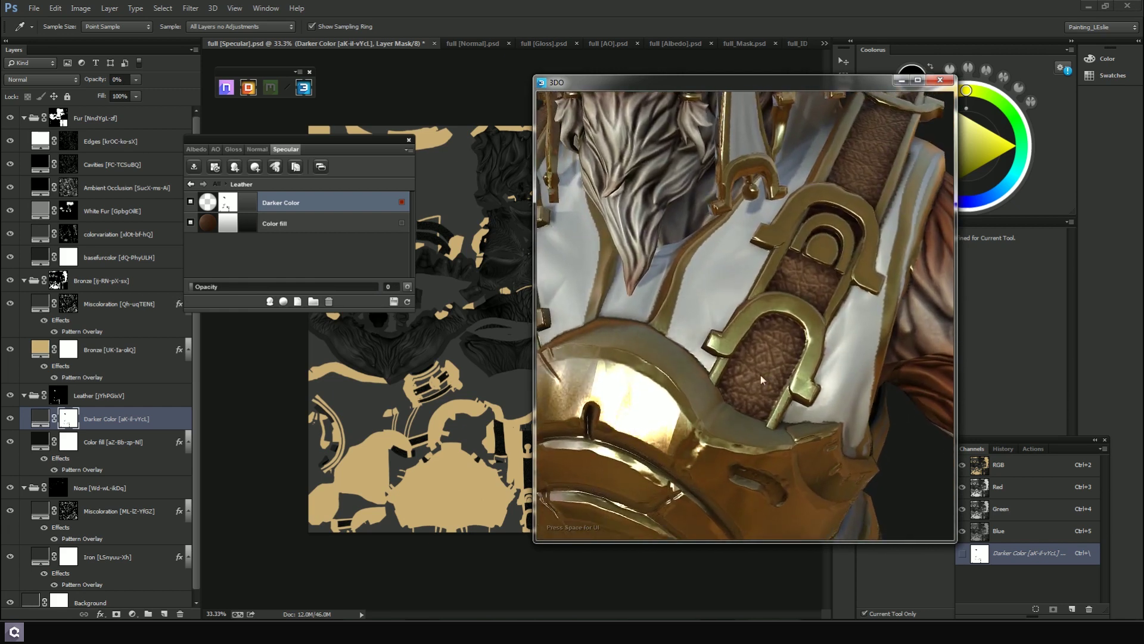
pyautogui.moveTo(790, 354); pyautogui.dragTo(784, 356)
# Check the leather Color fill's specular colour, then show the Gloss map
pyautogui.click(302, 224)
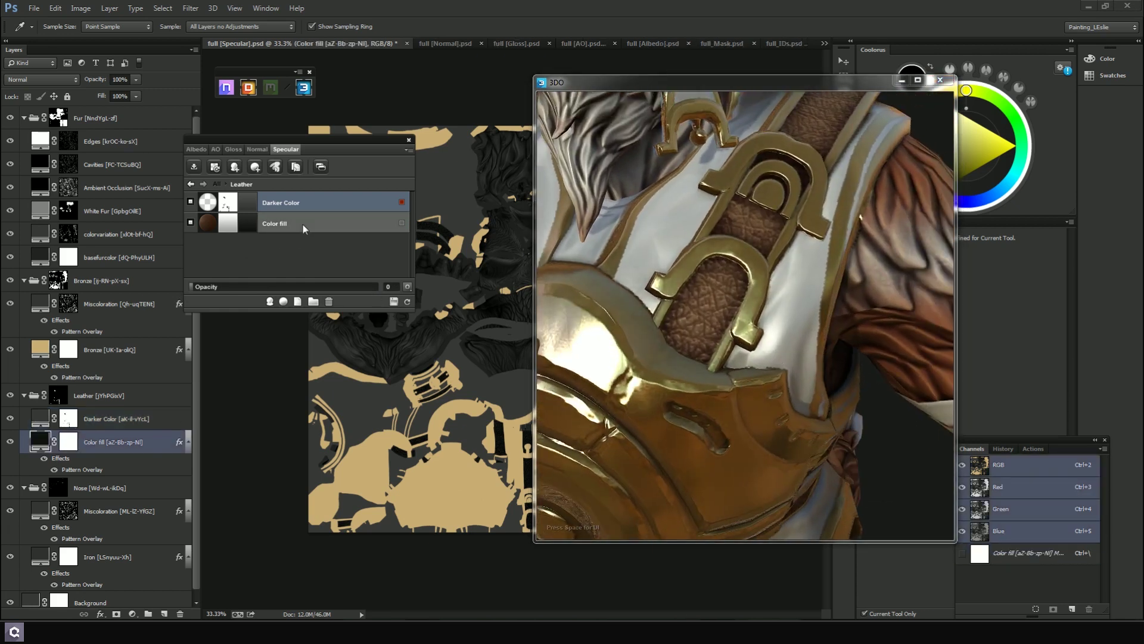
pyautogui.click(255, 224)
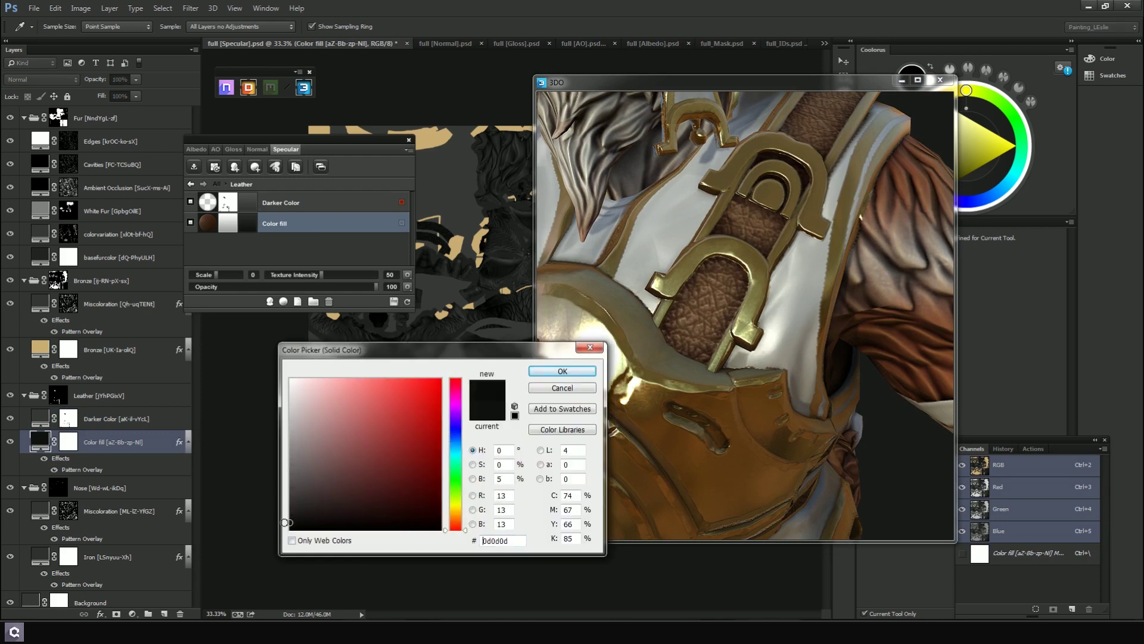
pyautogui.click(548, 372)
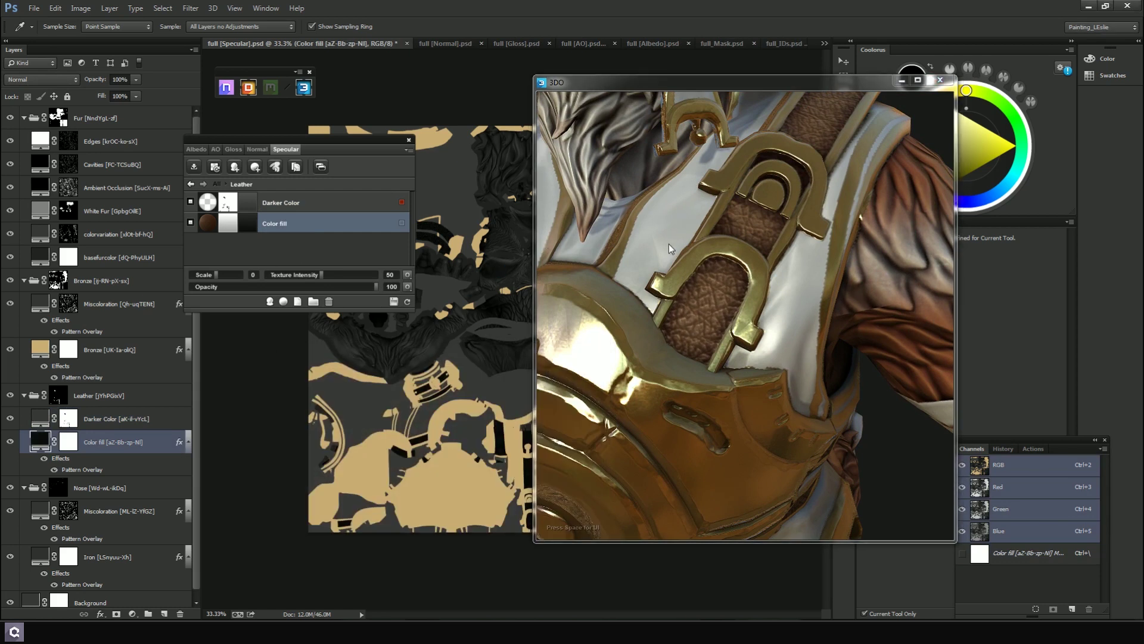
pyautogui.moveTo(669, 245); pyautogui.dragTo(681, 248)
pyautogui.moveTo(720, 330)
pyautogui.mouseDown()
pyautogui.moveTo(689, 327)
pyautogui.moveTo(777, 333)
pyautogui.moveTo(739, 335)
pyautogui.moveTo(768, 339)
pyautogui.moveTo(756, 342)
pyautogui.mouseUp()
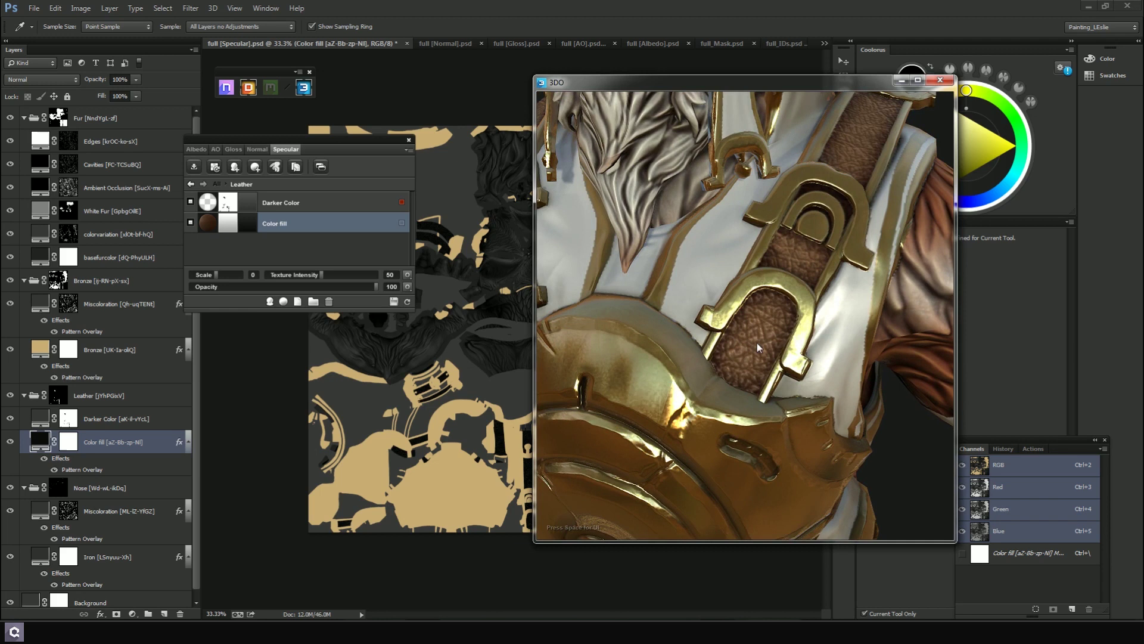
pyautogui.click(234, 149)
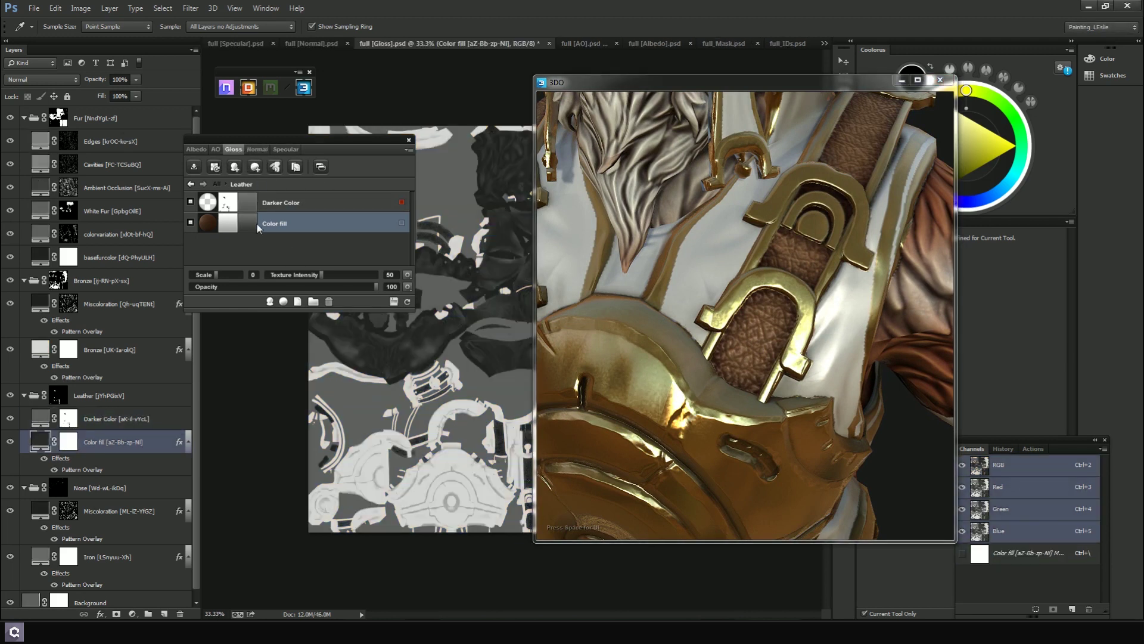
# Review the leather Color fill's gloss colour, keeping its value
pyautogui.doubleClick(252, 225)
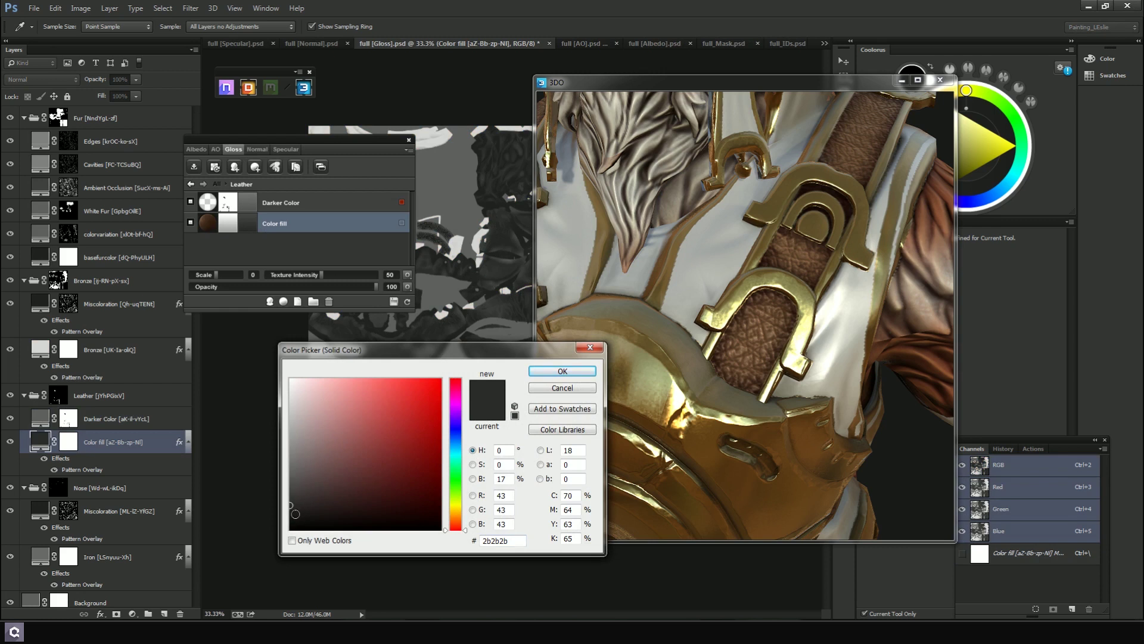
pyautogui.click(563, 371)
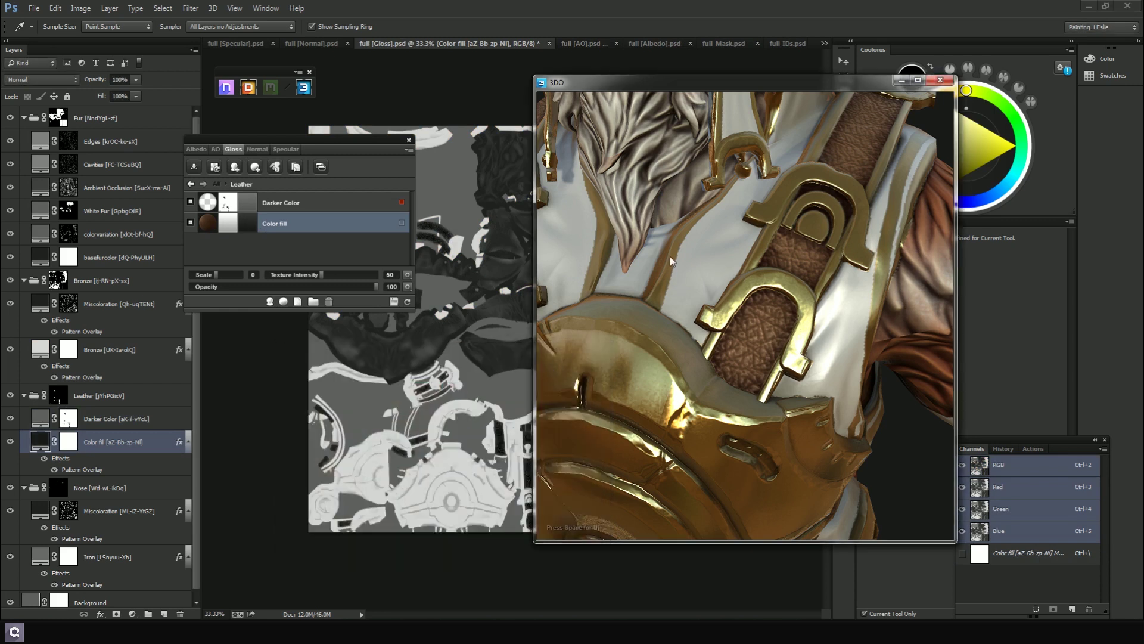
pyautogui.moveTo(773, 309); pyautogui.dragTo(749, 335)
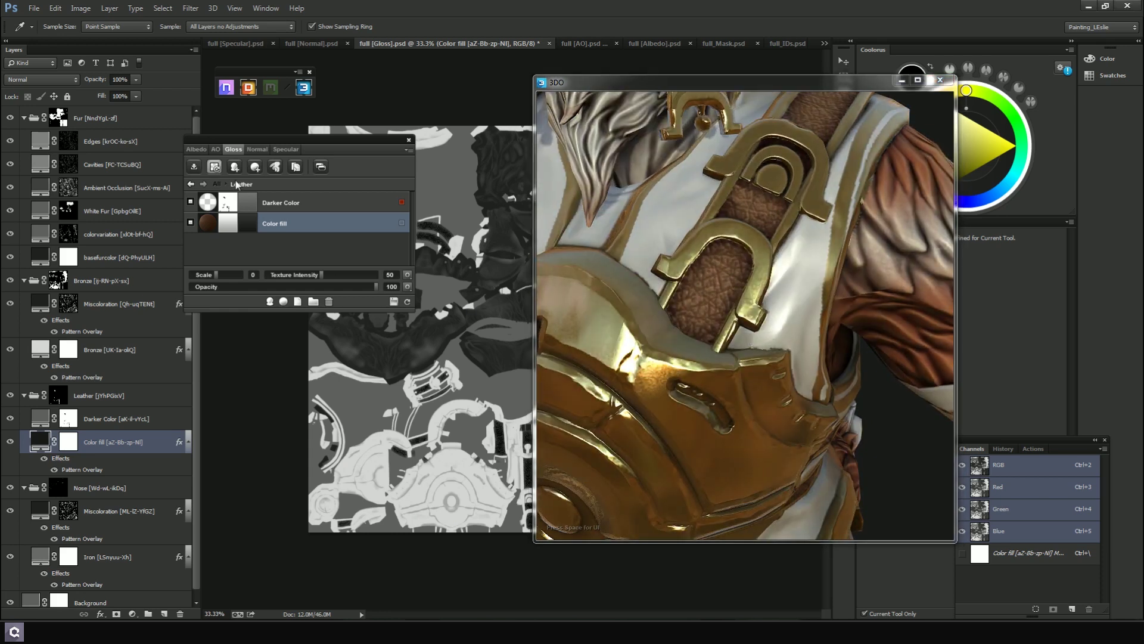
# Lower the leather Color fill's Texture Intensity to 28 on the Normal map, then show the Specular map
pyautogui.click(258, 149)
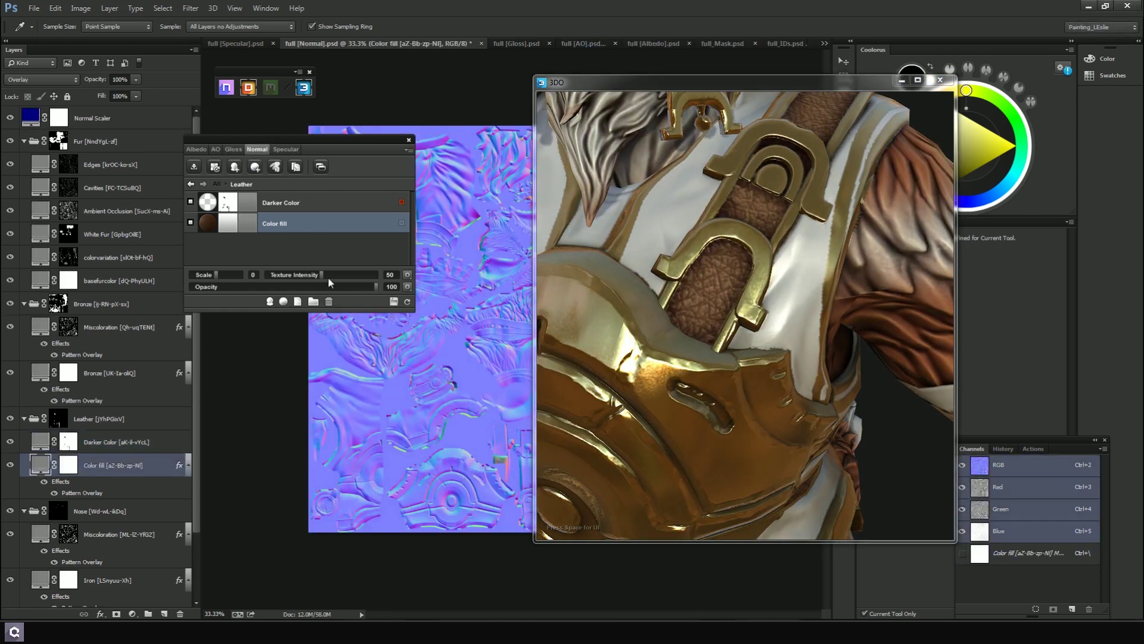
pyautogui.moveTo(322, 275); pyautogui.dragTo(317, 280)
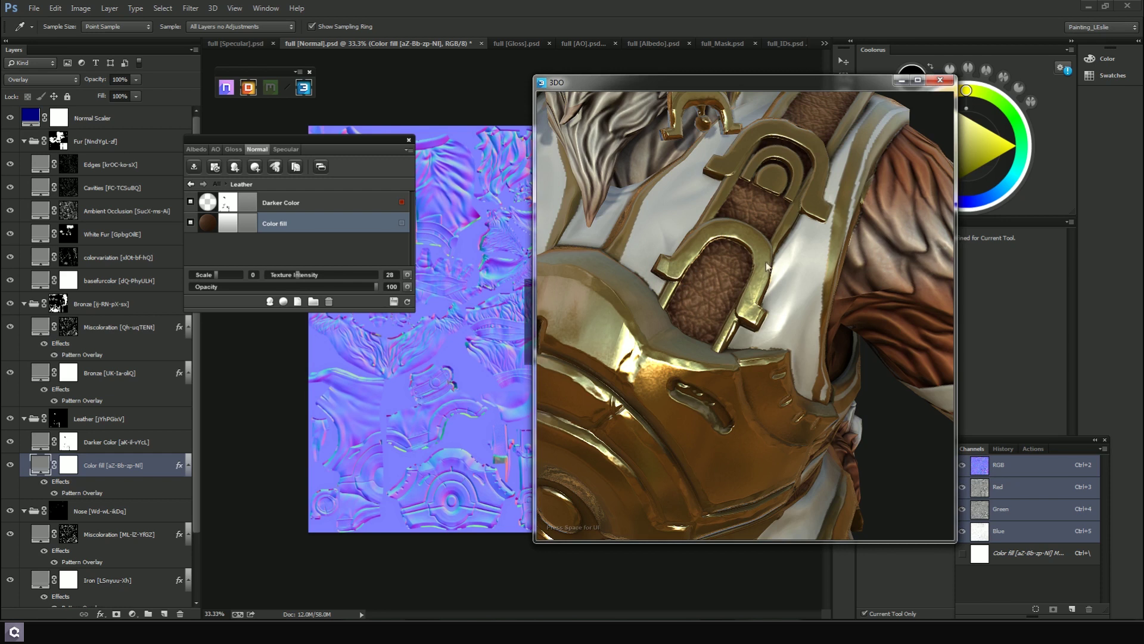
pyautogui.moveTo(706, 249); pyautogui.dragTo(732, 330)
pyautogui.scroll(2, 754, 293)
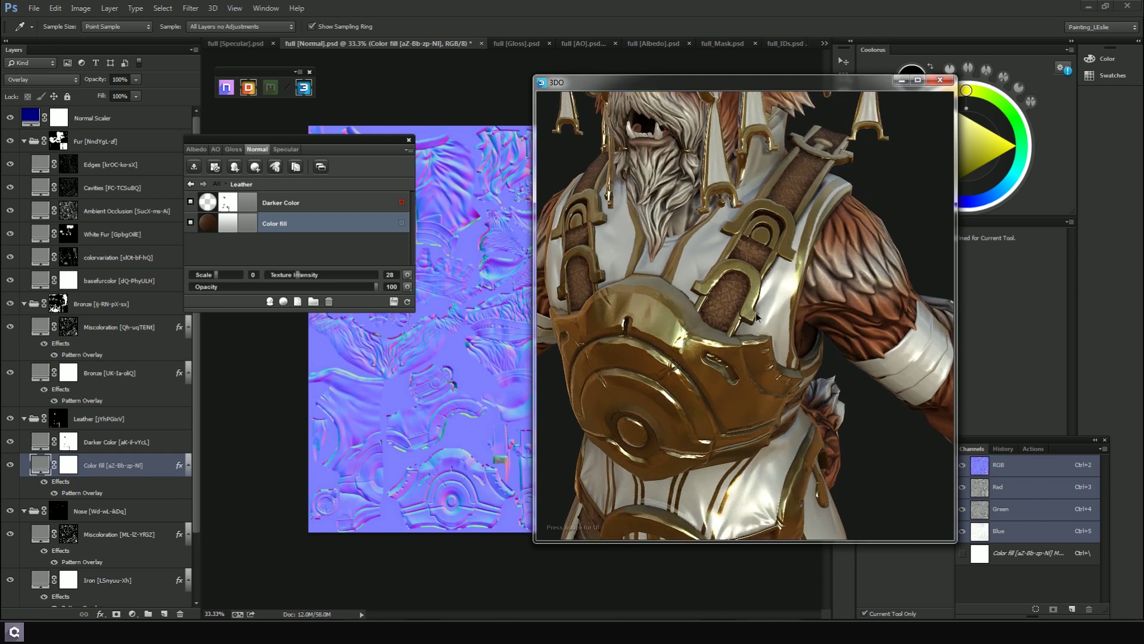
pyautogui.click(285, 149)
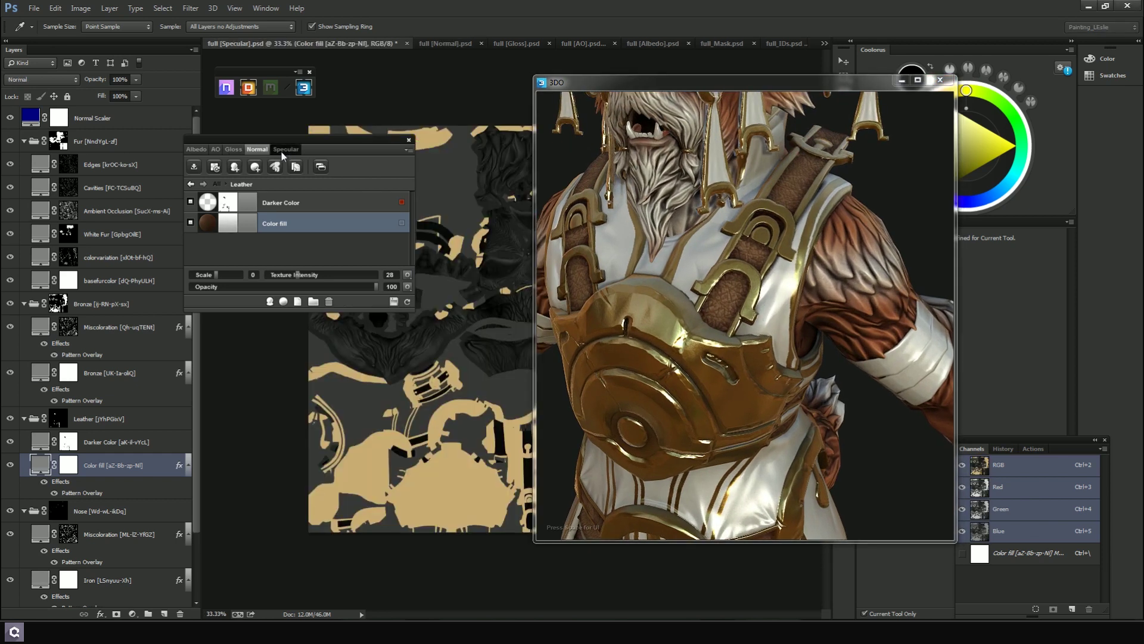
# Darken the leather's albedo Color fill to a deeper brown and raise Texture Intensity to 52
pyautogui.click(192, 149)
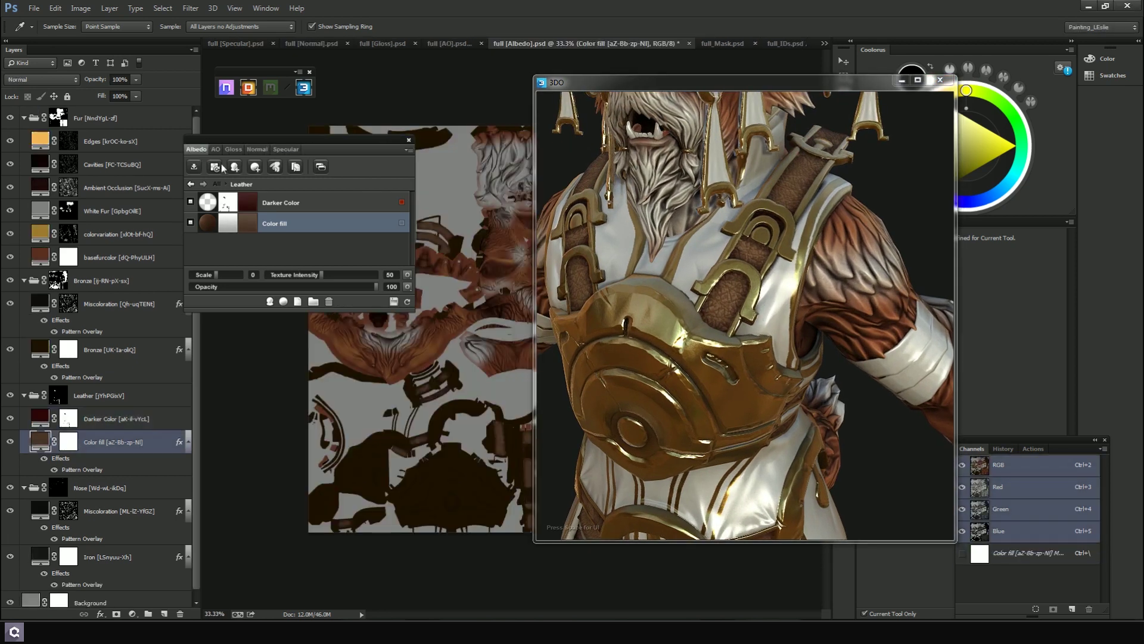
pyautogui.click(252, 223)
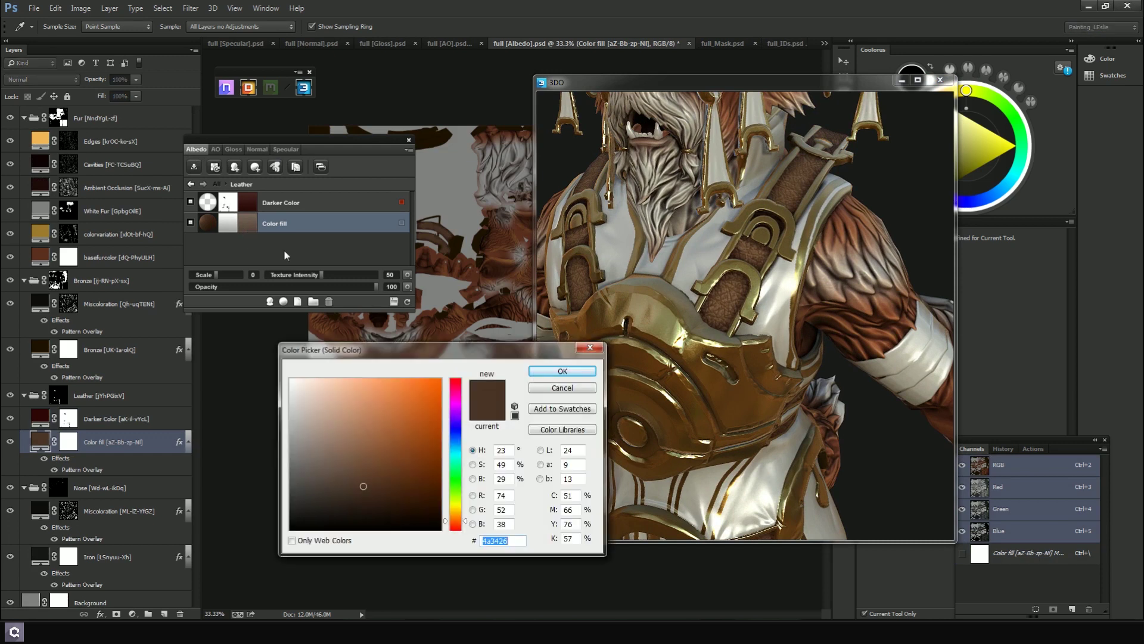
pyautogui.moveTo(361, 487); pyautogui.dragTo(349, 491)
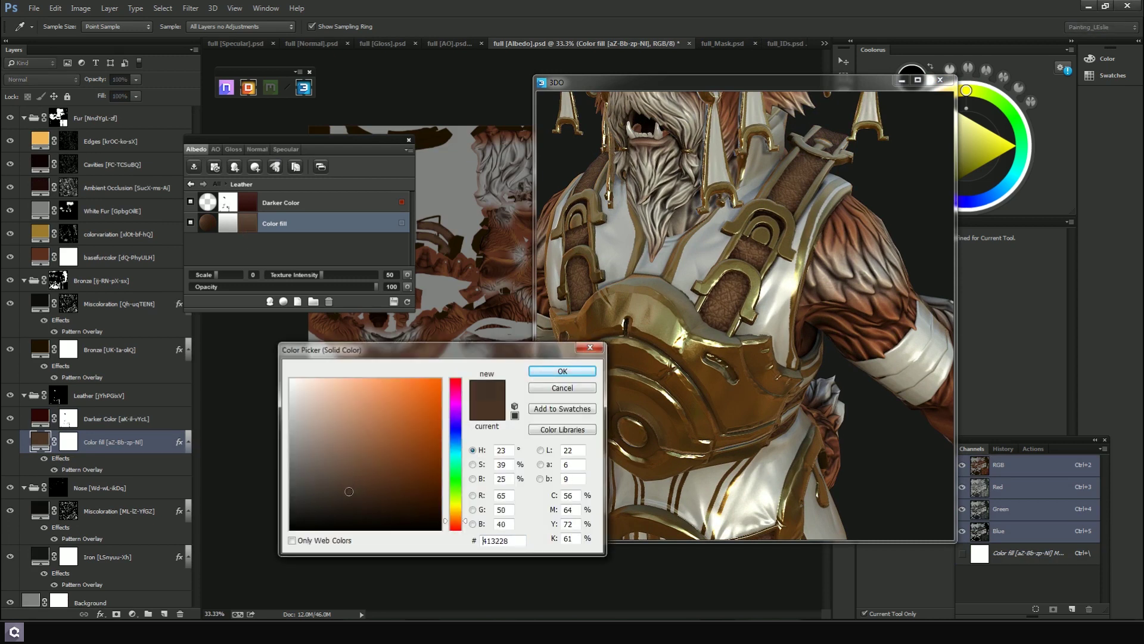
pyautogui.click(544, 371)
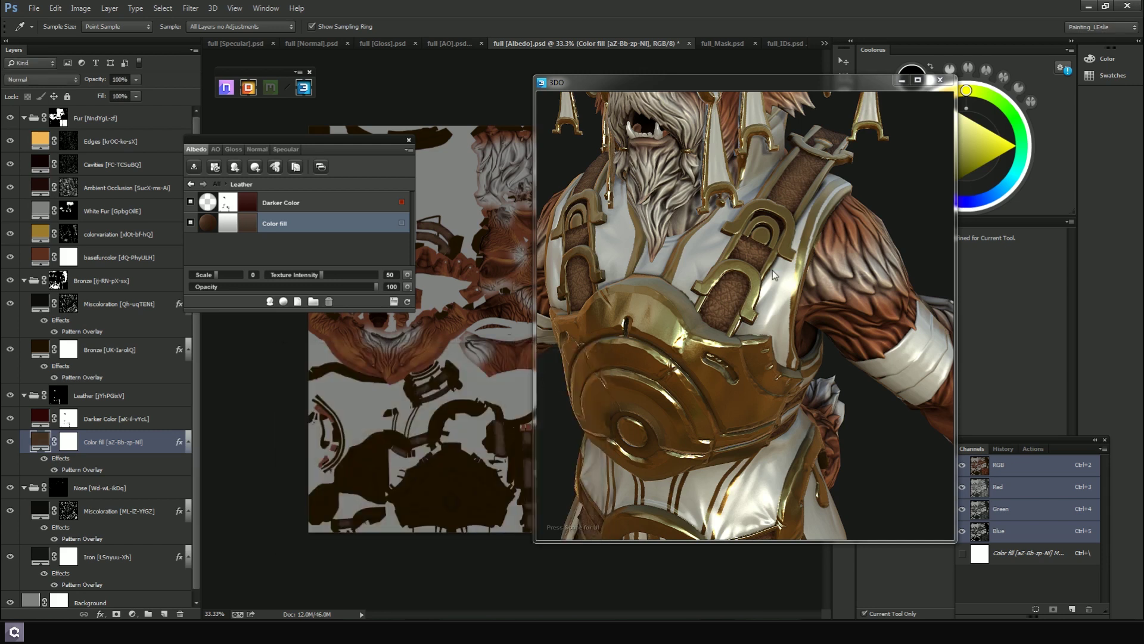
pyautogui.moveTo(668, 334); pyautogui.dragTo(709, 304)
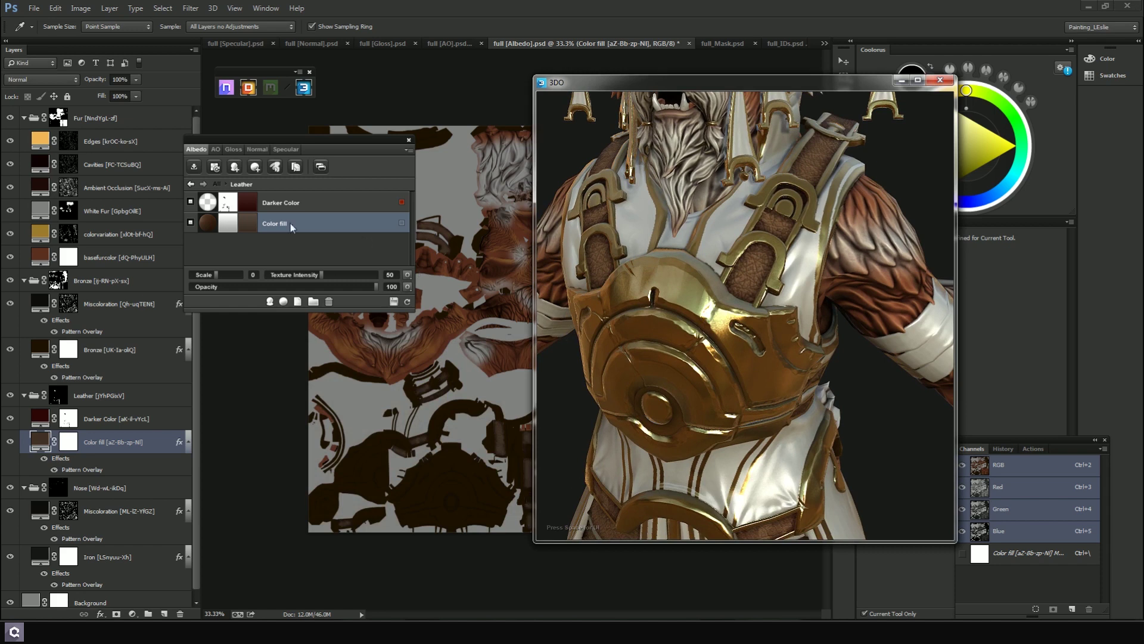
pyautogui.moveTo(327, 275); pyautogui.dragTo(325, 276)
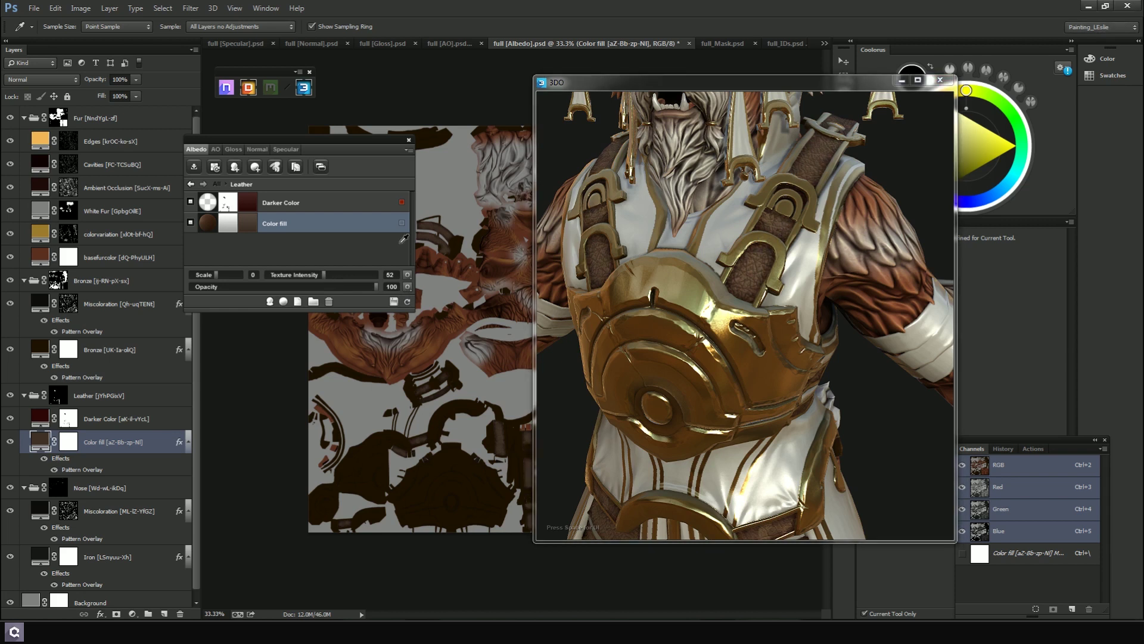
# Re-pick a more saturated brown for the leather fill colour
pyautogui.moveTo(791, 264); pyautogui.dragTo(765, 314)
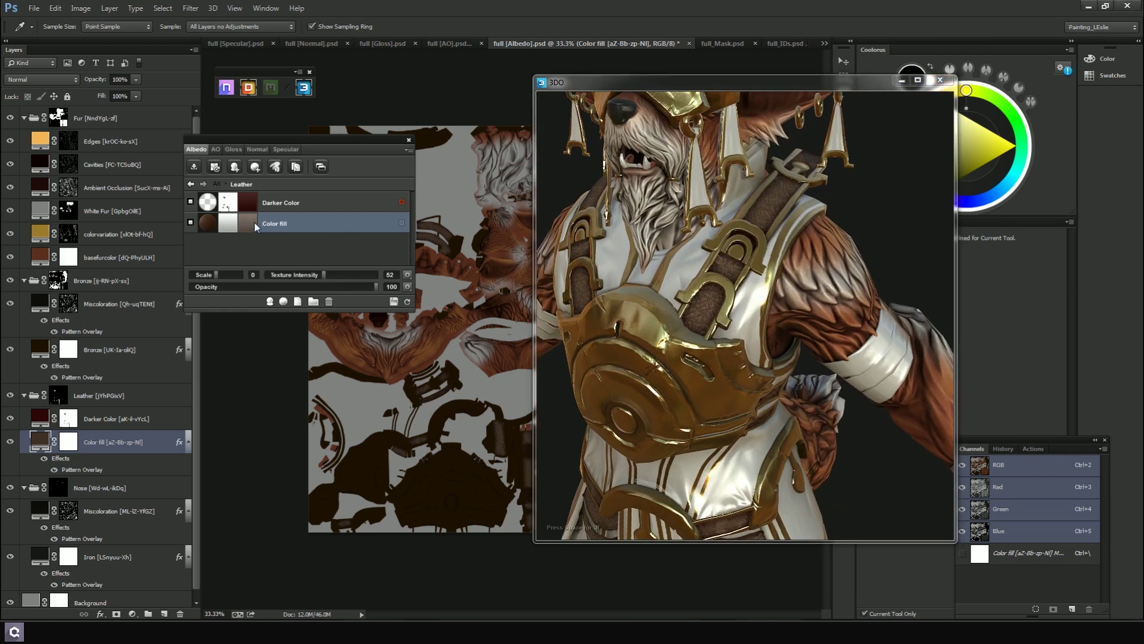
pyautogui.click(255, 223)
pyautogui.click(364, 482)
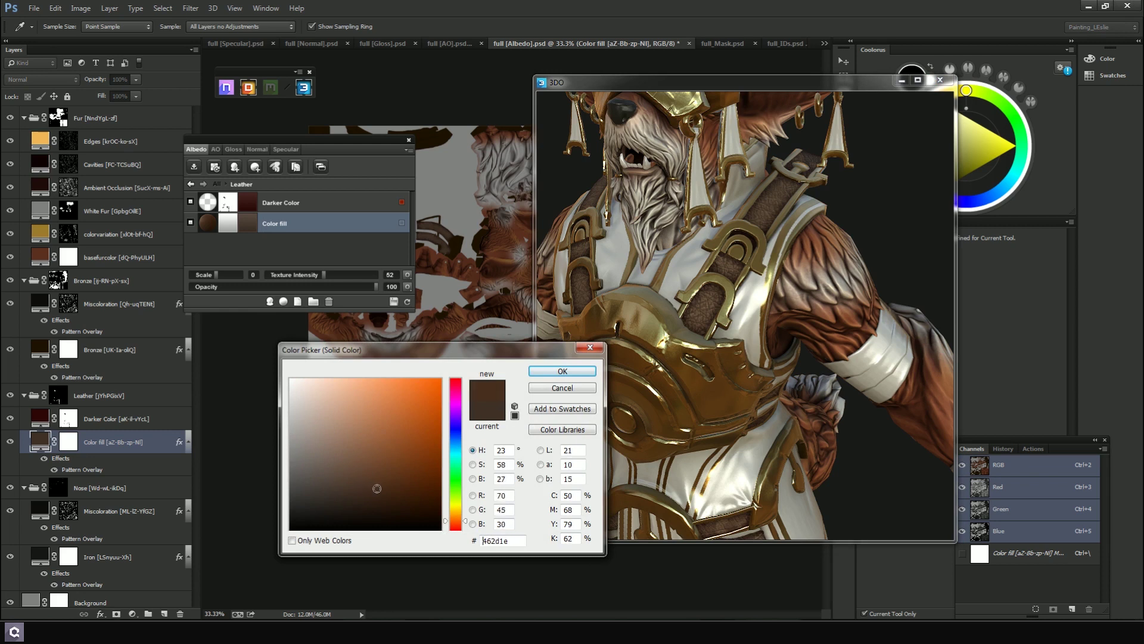
pyautogui.click(556, 371)
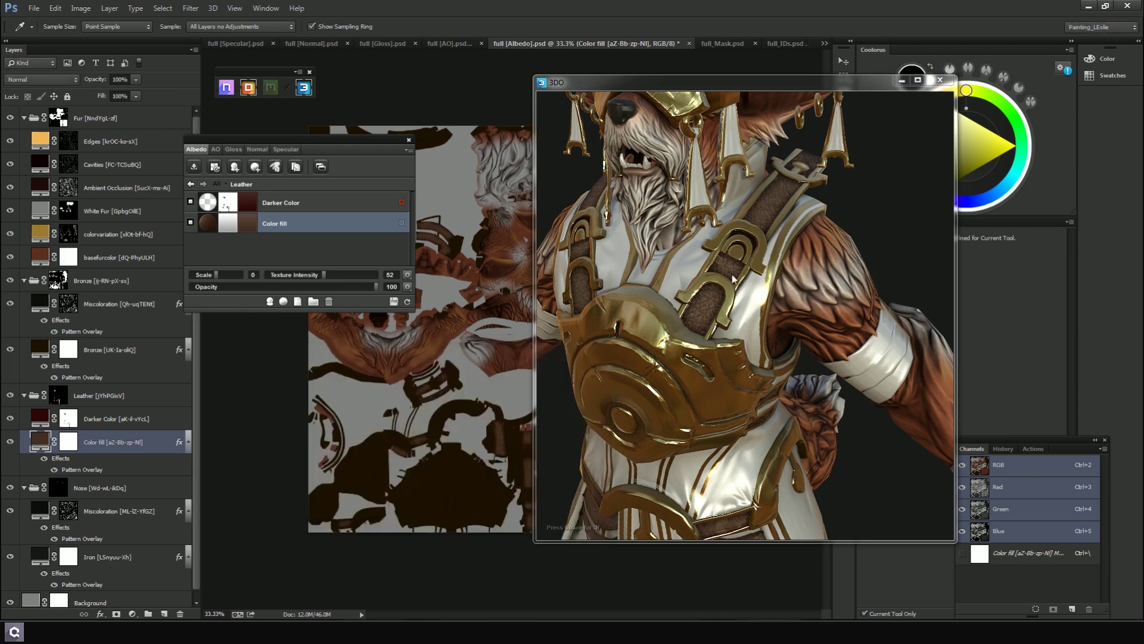
# Review the whole character and its material ID colours, then open the Material Browser
pyautogui.moveTo(683, 268); pyautogui.dragTo(752, 289)
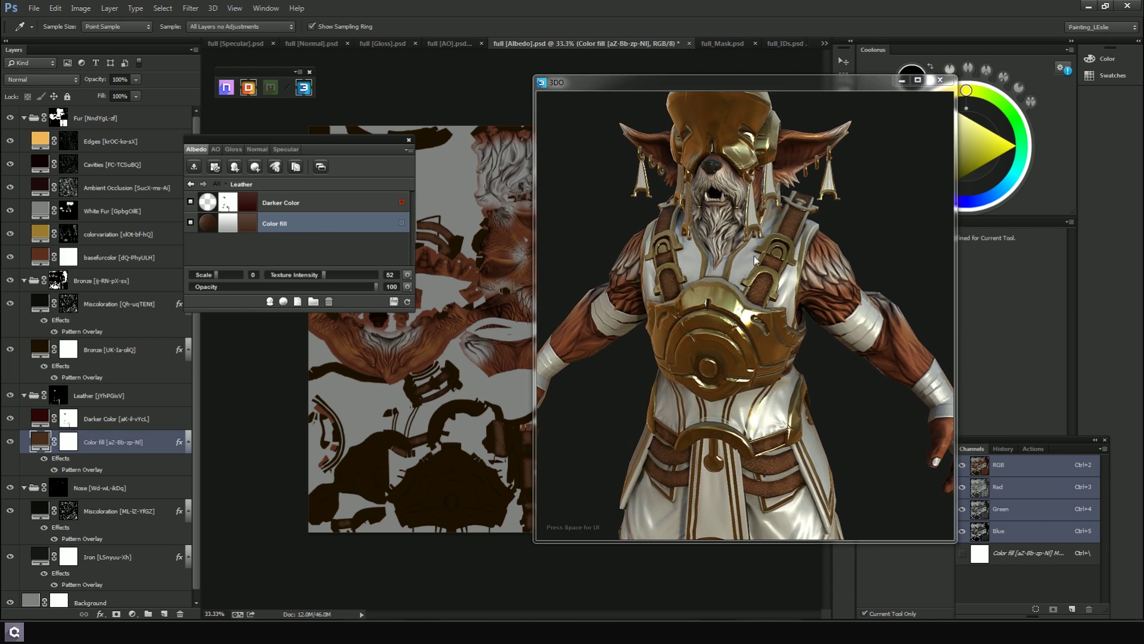
pyautogui.moveTo(848, 249); pyautogui.dragTo(789, 208)
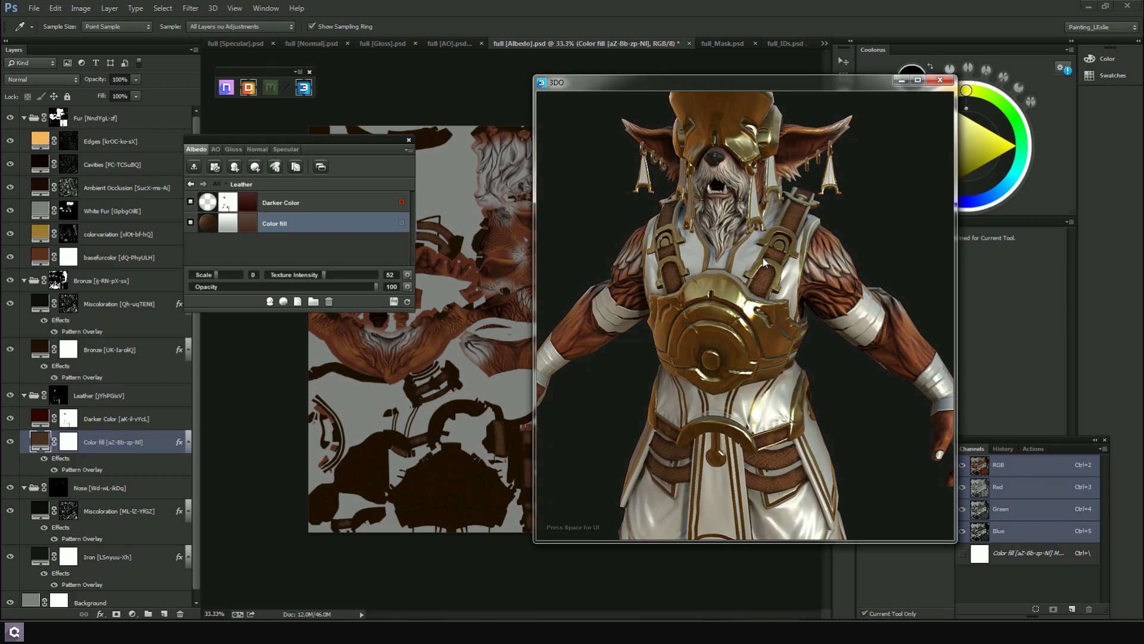
pyautogui.moveTo(774, 307); pyautogui.dragTo(770, 381)
pyautogui.scroll(-5, 749, 282)
pyautogui.scroll(6, 749, 282)
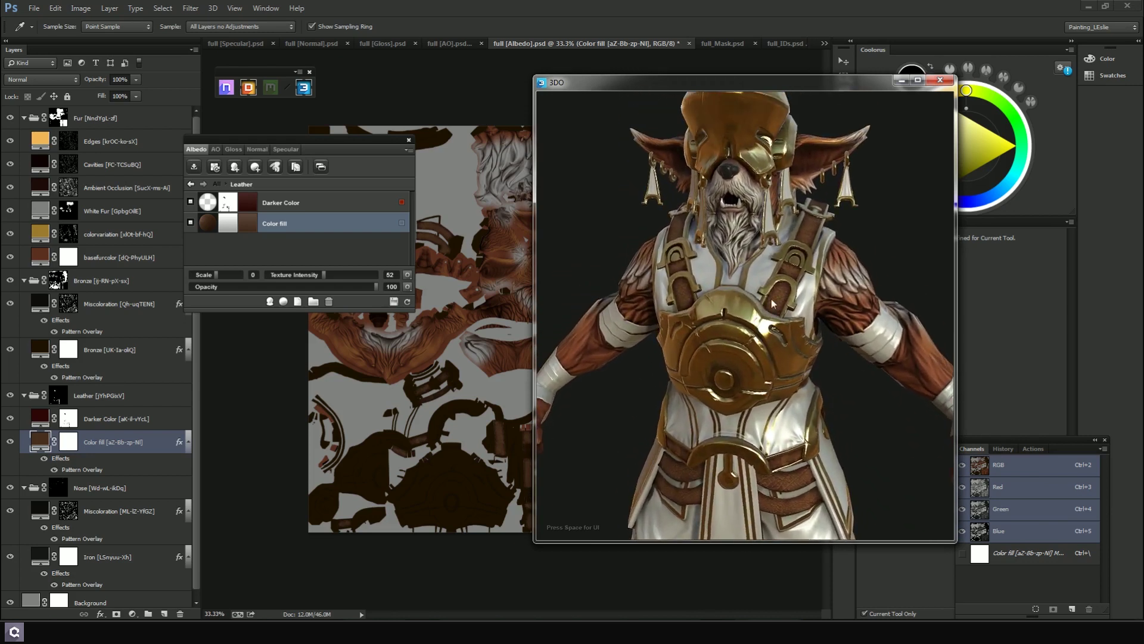
pyautogui.moveTo(782, 281)
pyautogui.mouseDown()
pyautogui.moveTo(777, 265)
pyautogui.moveTo(780, 282)
pyautogui.mouseUp()
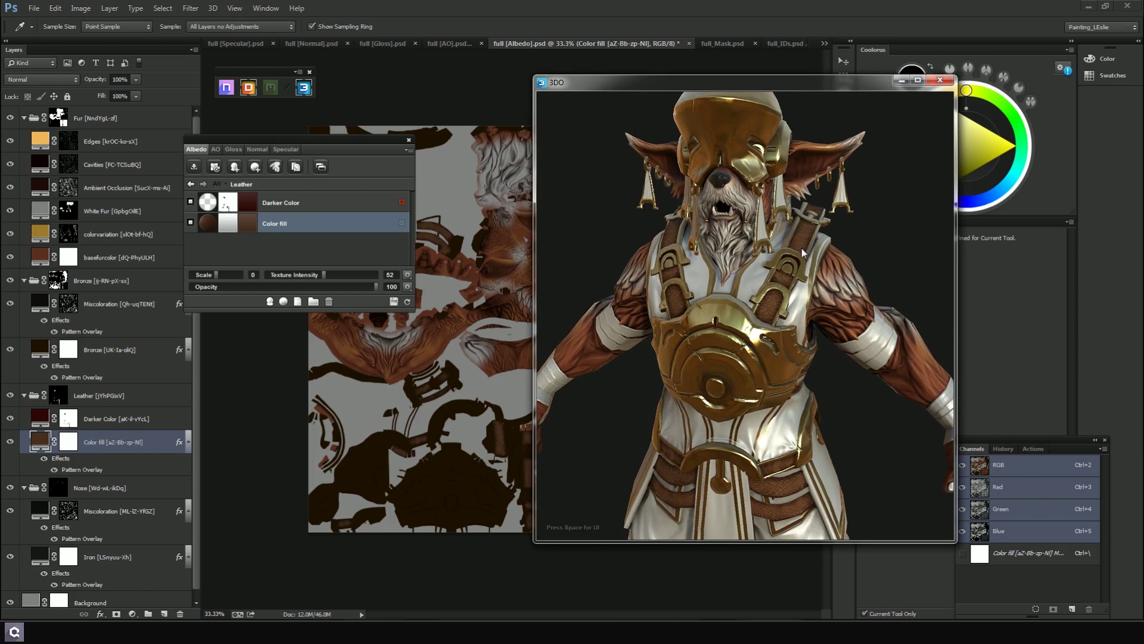
pyautogui.press('c')
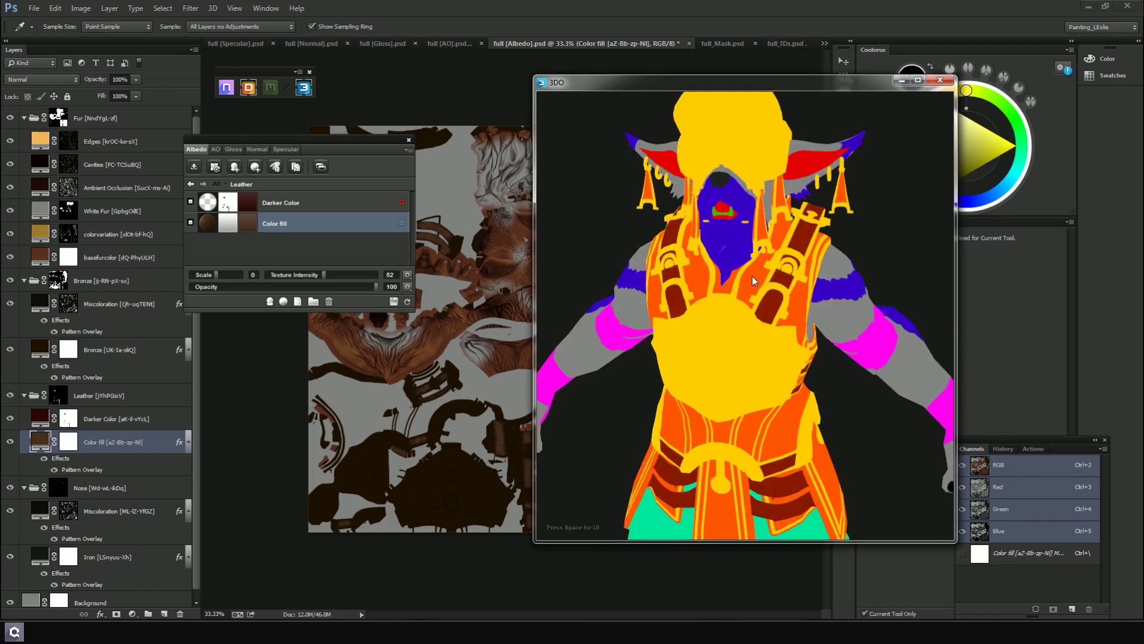
pyautogui.press('i')
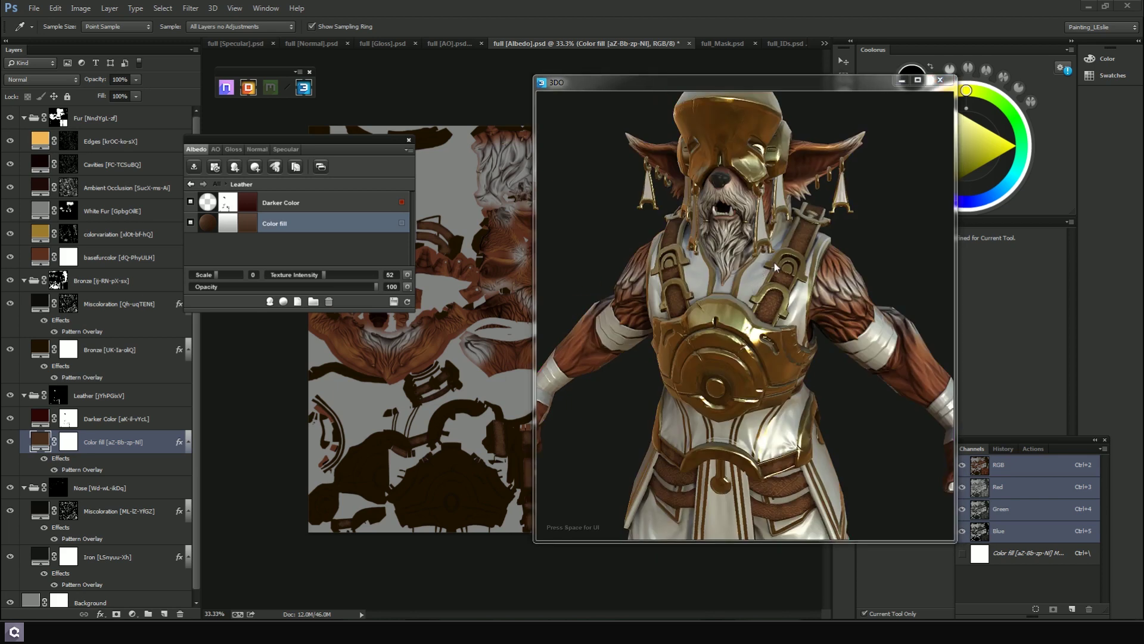
pyautogui.press('m')
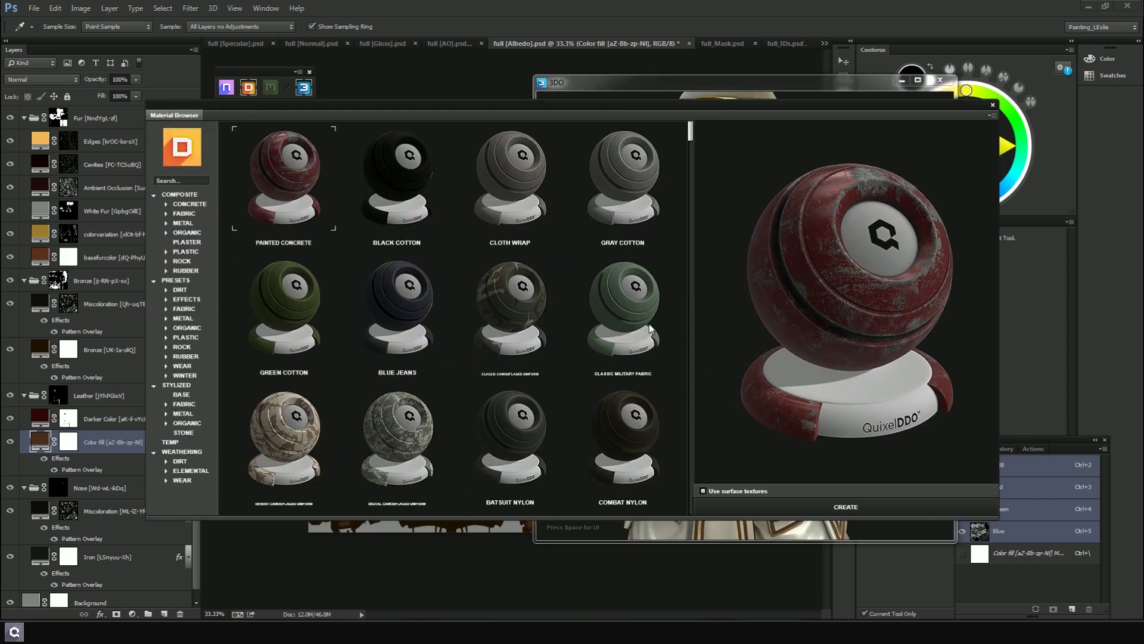
# Filter to Fabric and add Black Cotton as its own separate material group
pyautogui.click(194, 213)
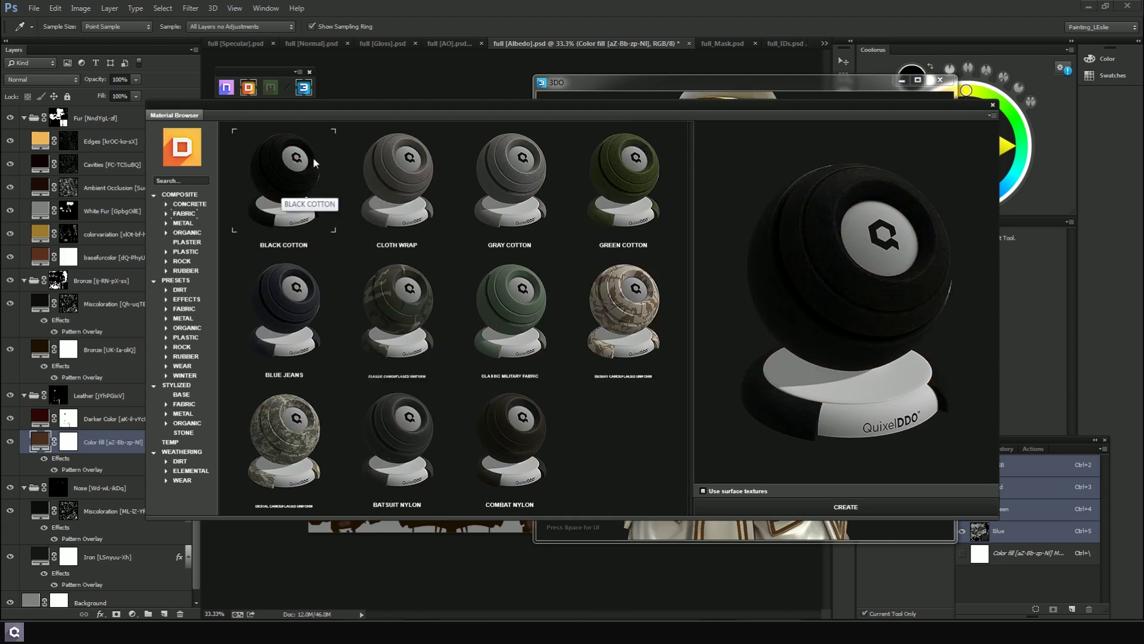
pyautogui.doubleClick(269, 194)
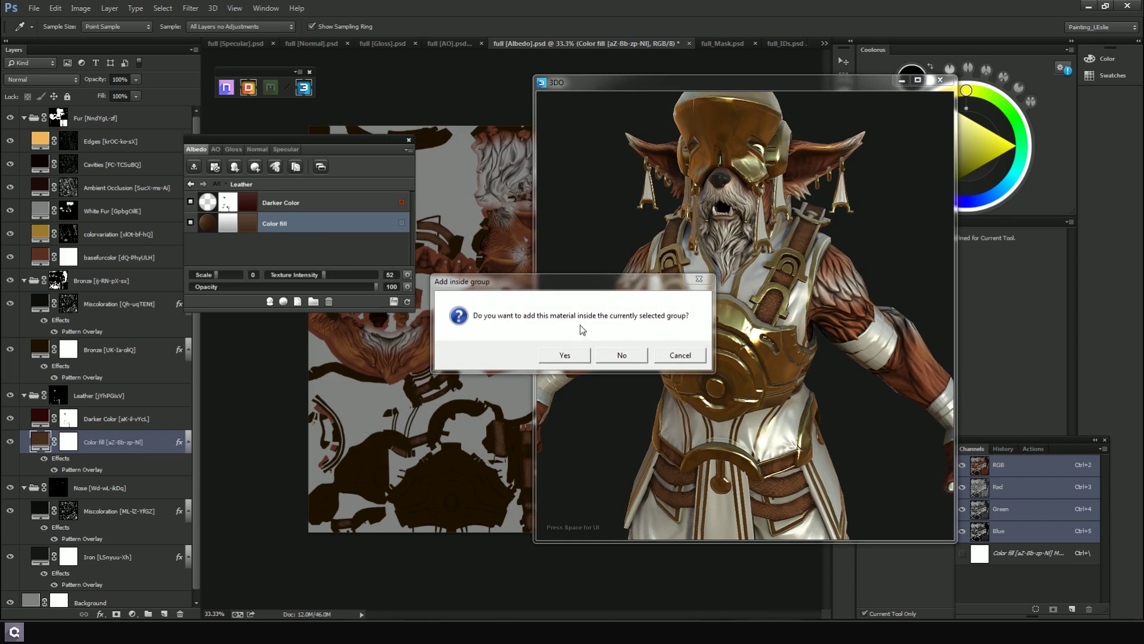
pyautogui.click(636, 355)
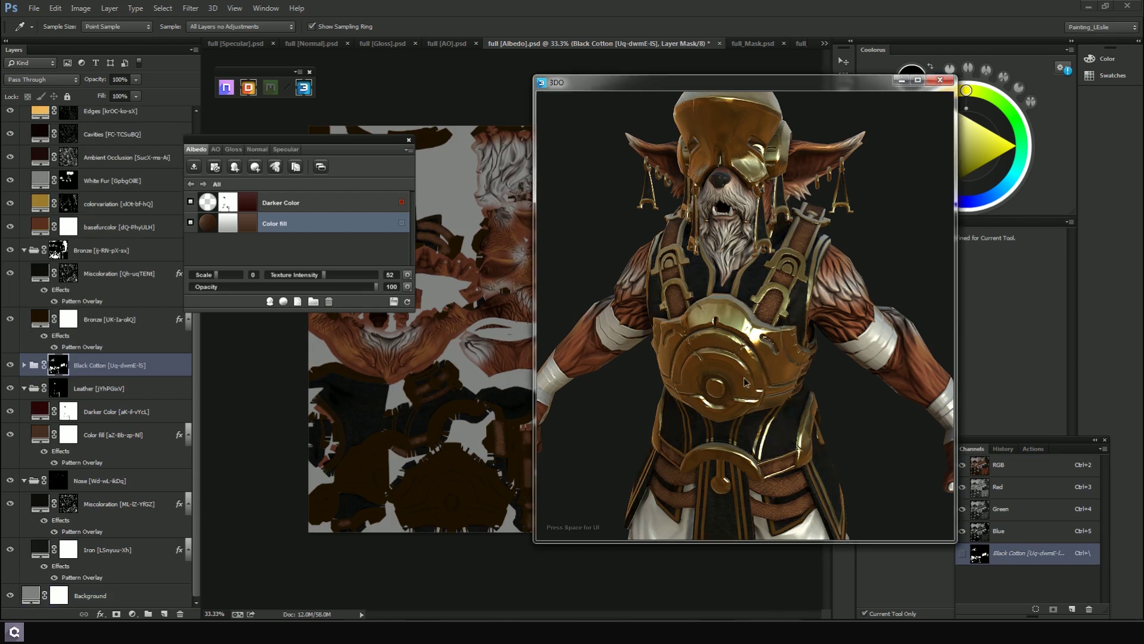
# Orbit the model to inspect the black cotton on the vest and chest armour
pyautogui.scroll(-2, 744, 380)
pyautogui.scroll(-5, 740, 369)
pyautogui.scroll(2, 738, 355)
pyautogui.moveTo(738, 353)
pyautogui.mouseDown()
pyautogui.moveTo(694, 353)
pyautogui.moveTo(795, 357)
pyautogui.moveTo(720, 368)
pyautogui.moveTo(741, 344)
pyautogui.moveTo(685, 357)
pyautogui.moveTo(733, 350)
pyautogui.mouseUp()
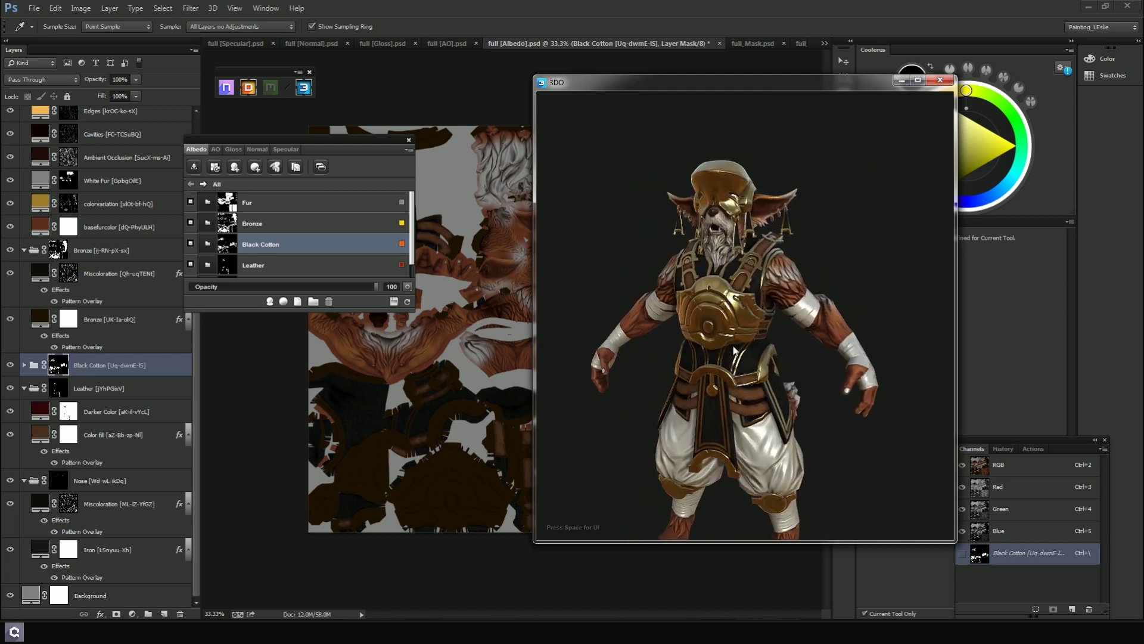
pyautogui.scroll(4, 734, 351)
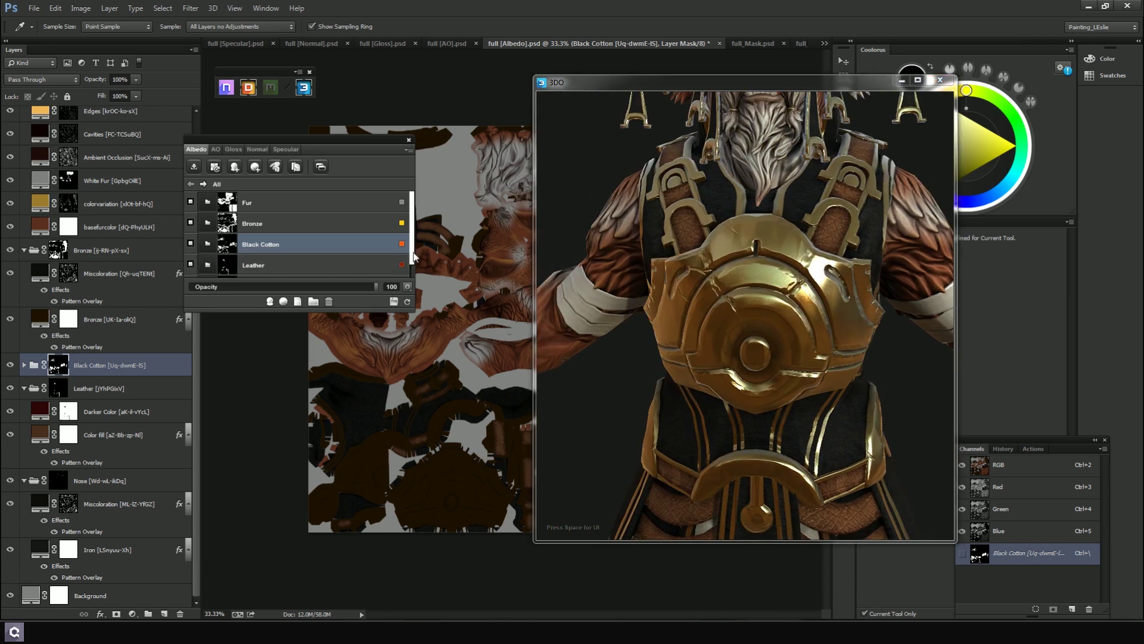
pyautogui.scroll(-1, 415, 256)
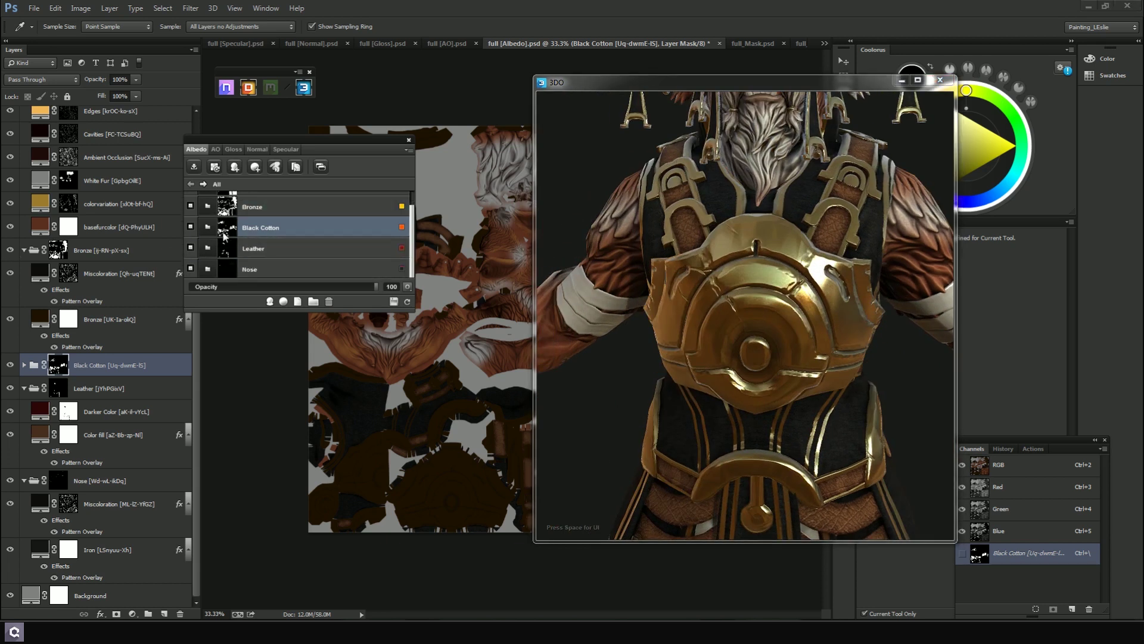
pyautogui.moveTo(788, 222); pyautogui.dragTo(711, 266)
pyautogui.scroll(-5, 696, 350)
pyautogui.scroll(5, 723, 342)
pyautogui.moveTo(723, 341)
pyautogui.mouseDown()
pyautogui.moveTo(746, 328)
pyautogui.moveTo(739, 347)
pyautogui.moveTo(718, 344)
pyautogui.mouseUp()
# Open the Black Cotton group and recolour its Cotton fill to a brown-orange
pyautogui.scroll(-5, 770, 344)
pyautogui.scroll(3, 770, 344)
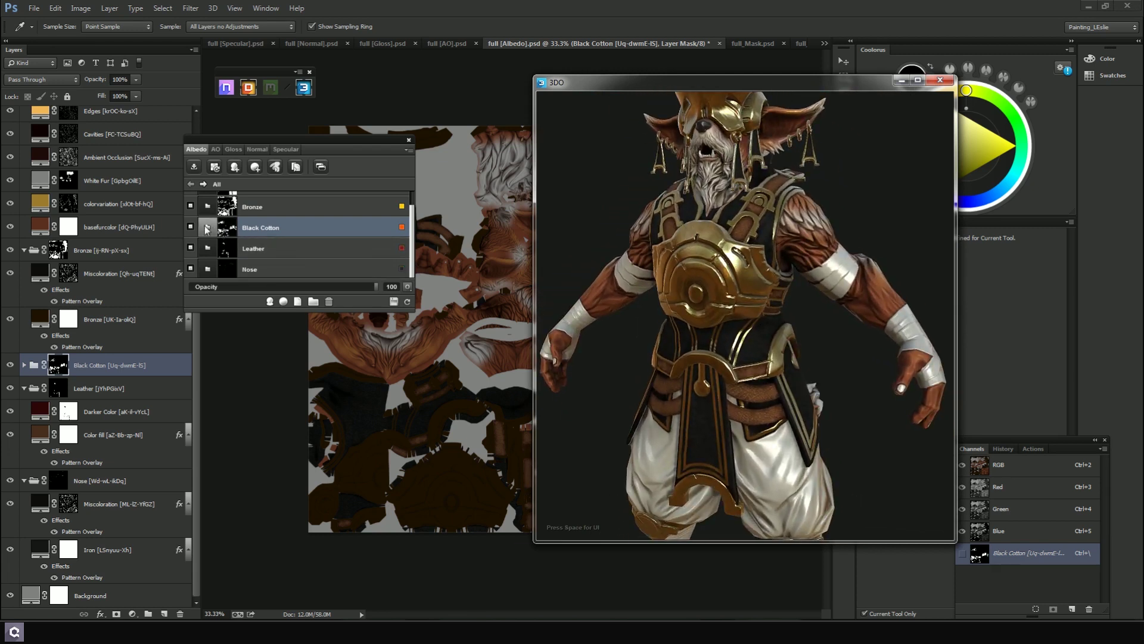
pyautogui.click(232, 230)
pyautogui.doubleClick(232, 230)
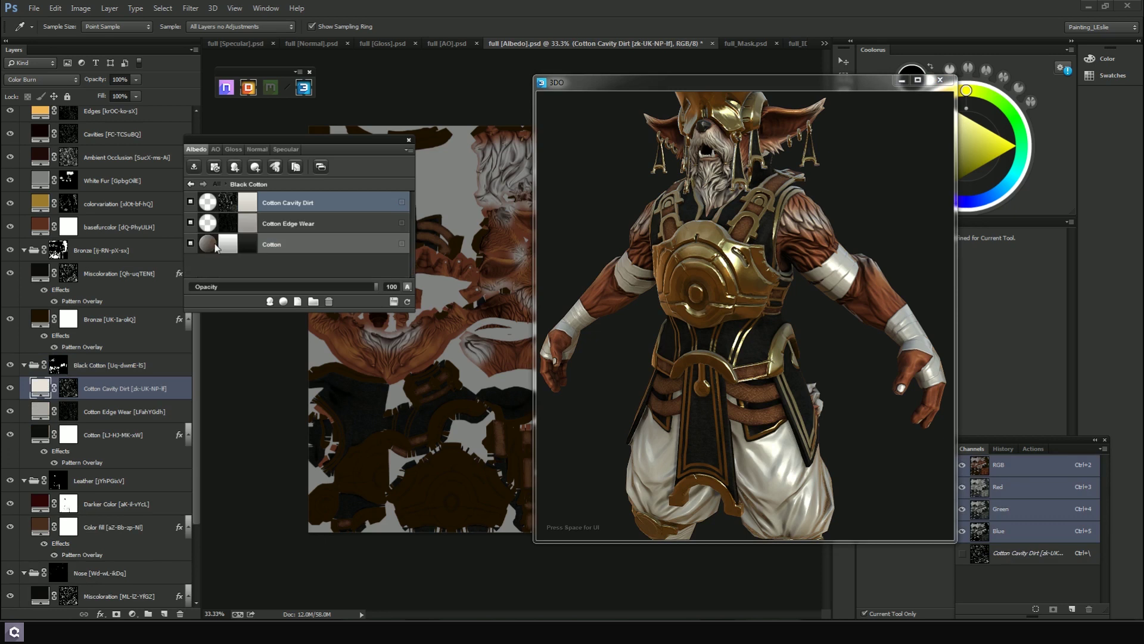
pyautogui.doubleClick(260, 243)
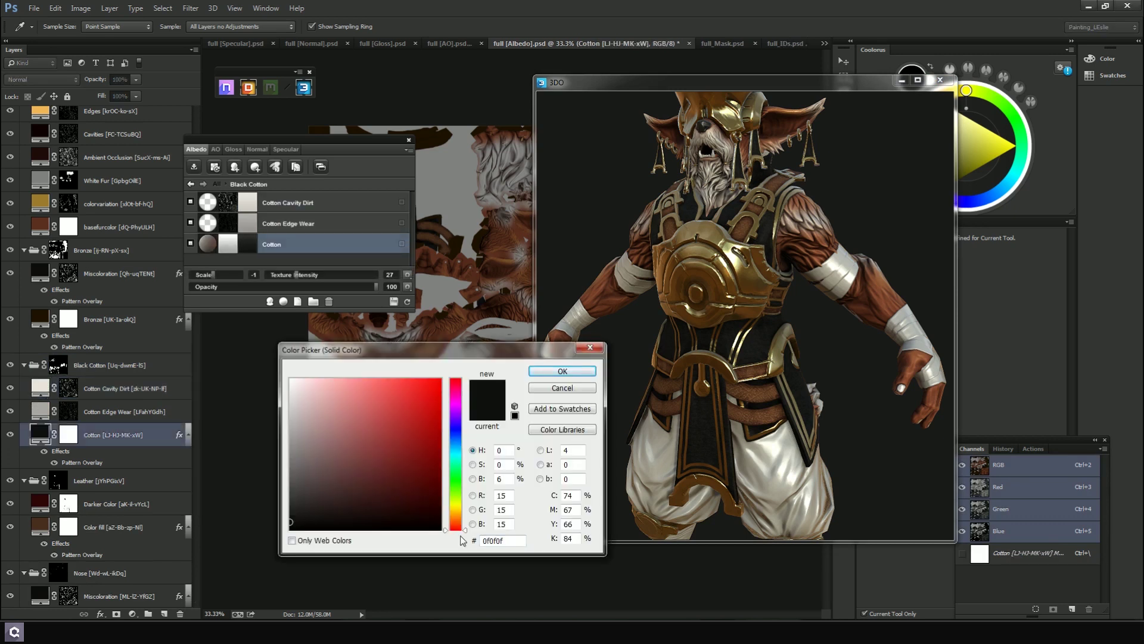
pyautogui.click(455, 525)
pyautogui.moveTo(417, 498)
pyautogui.mouseDown()
pyautogui.moveTo(395, 452)
pyautogui.moveTo(409, 443)
pyautogui.moveTo(399, 431)
pyautogui.mouseUp()
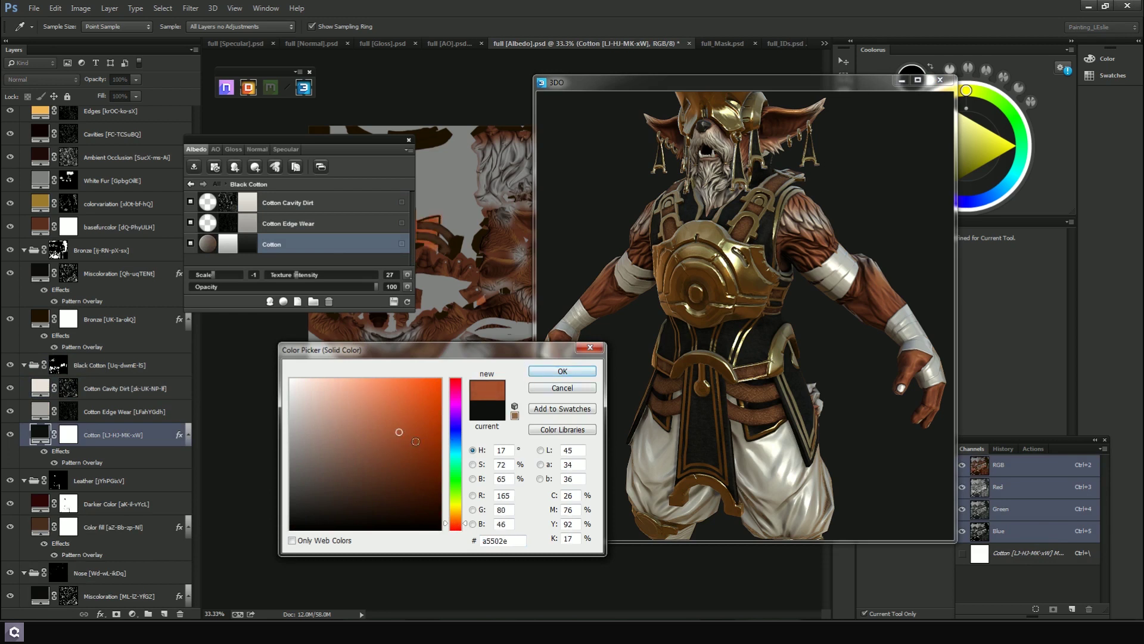
pyautogui.click(563, 372)
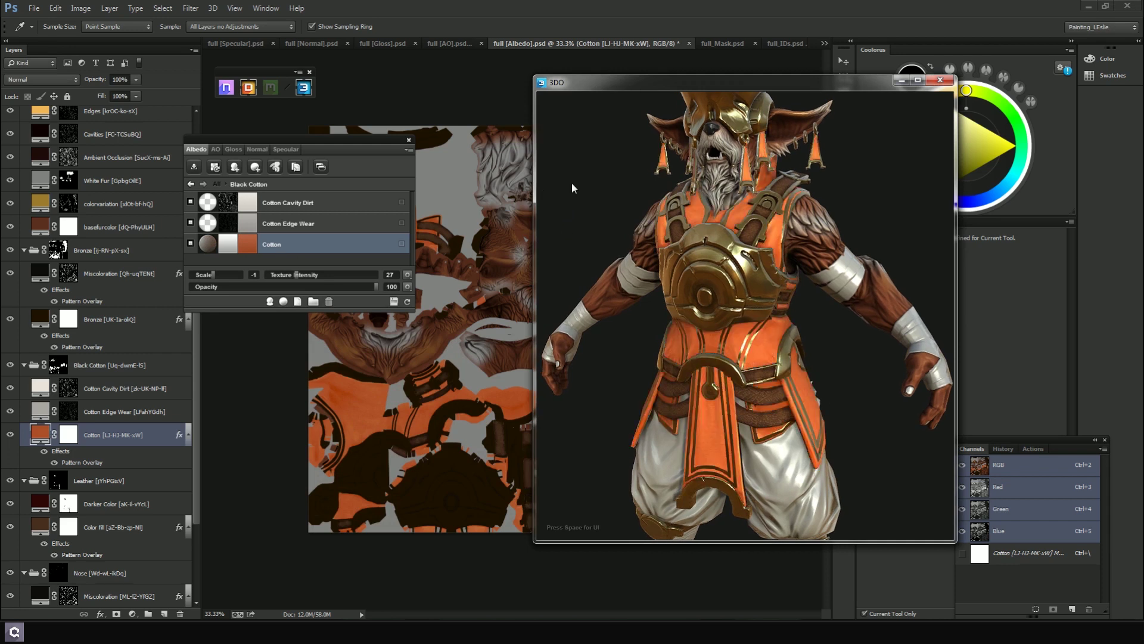
# Push the Cotton fill to a more saturated burnt orange (a53b11)
pyautogui.moveTo(571, 184); pyautogui.dragTo(587, 186)
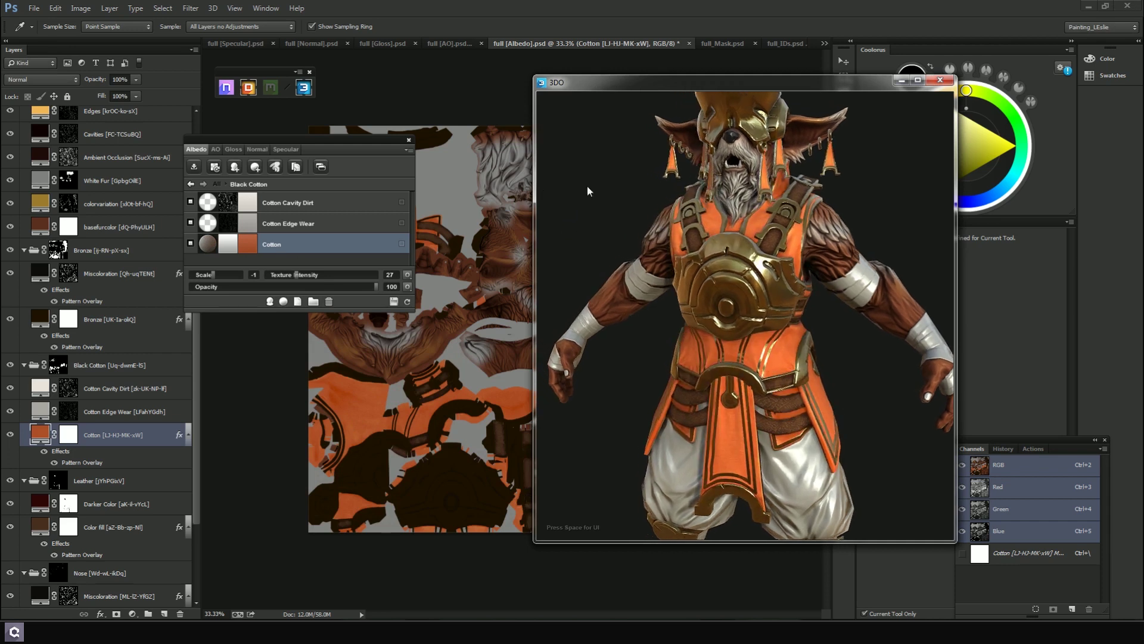
pyautogui.click(245, 244)
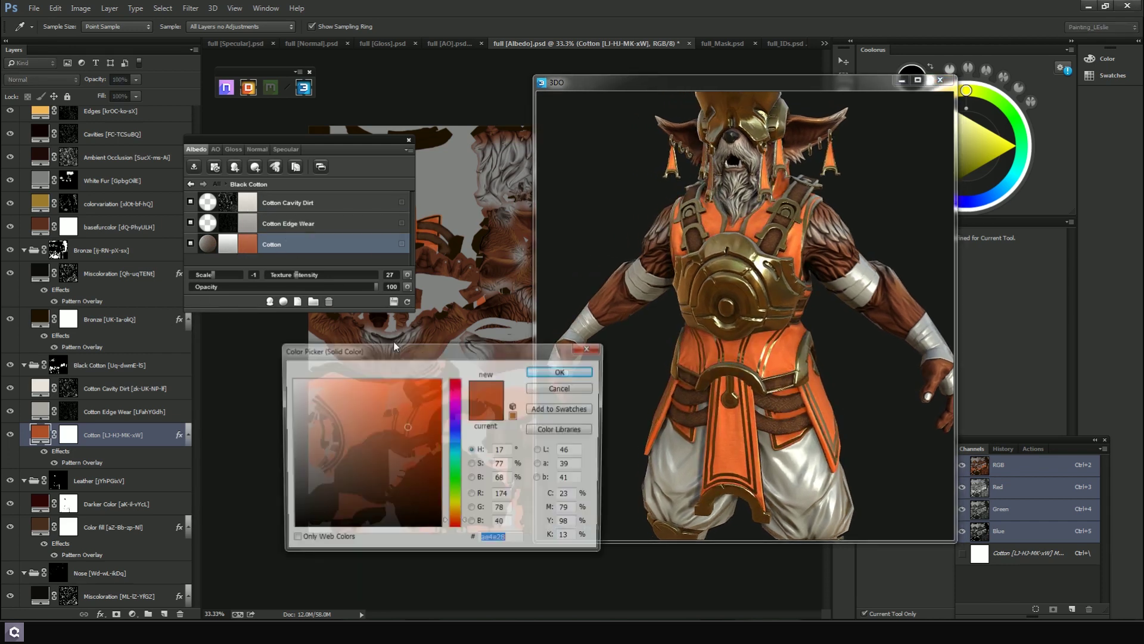
pyautogui.click(420, 432)
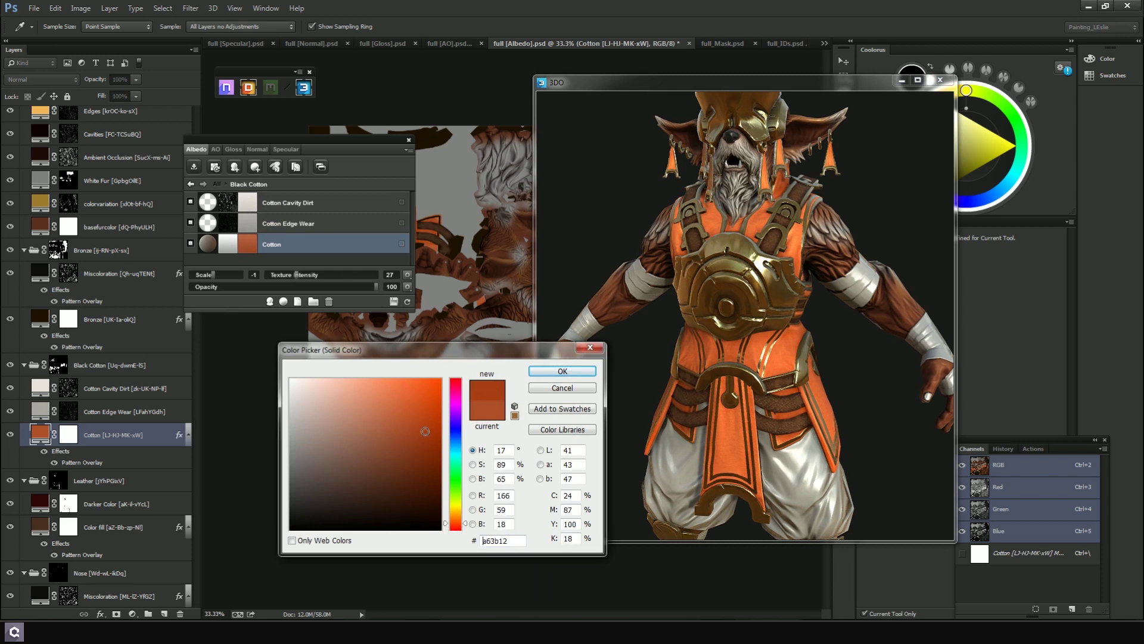
pyautogui.click(567, 371)
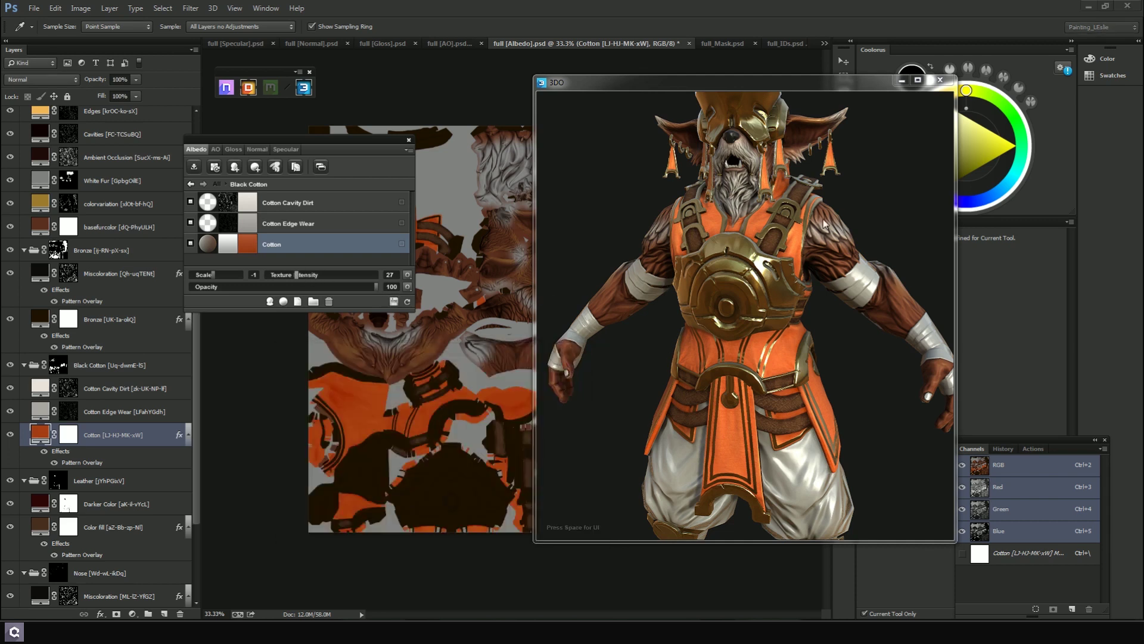
pyautogui.click(774, 200)
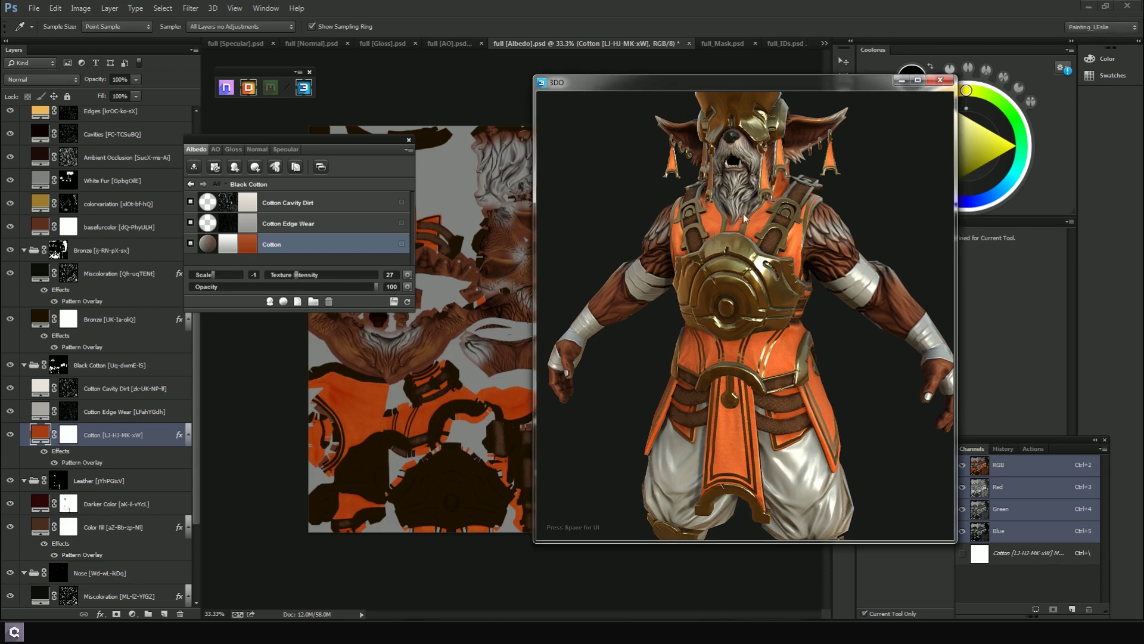
# Switch the 3DO preview to the third, darker reflection environment and rotate its lighting around the model
pyautogui.scroll(-5, 856, 238)
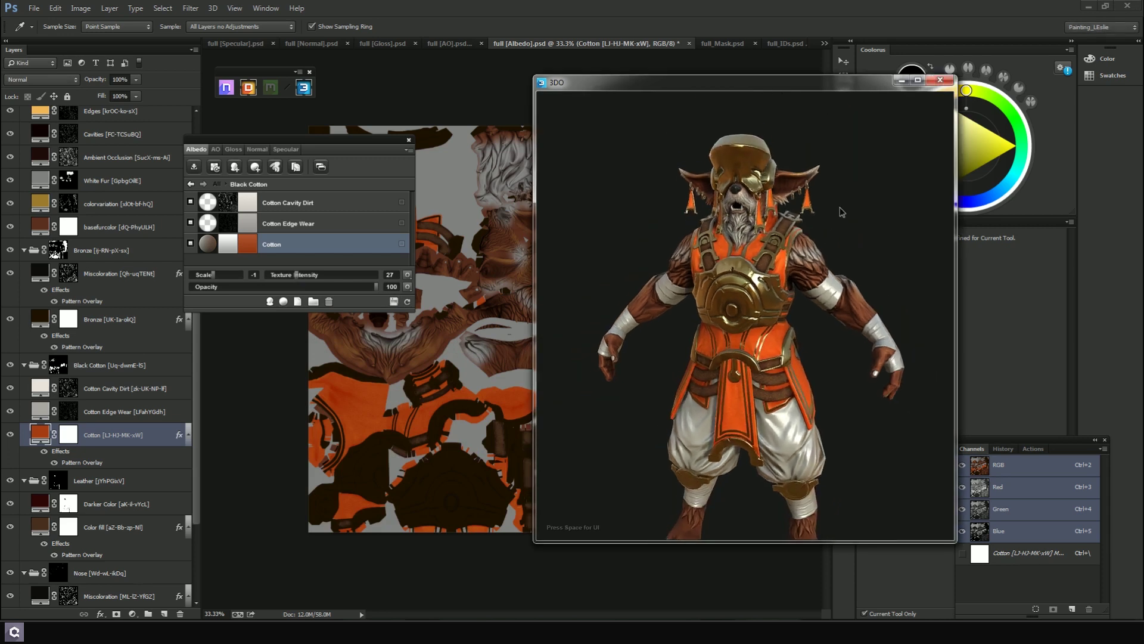
pyautogui.moveTo(843, 187); pyautogui.dragTo(876, 209)
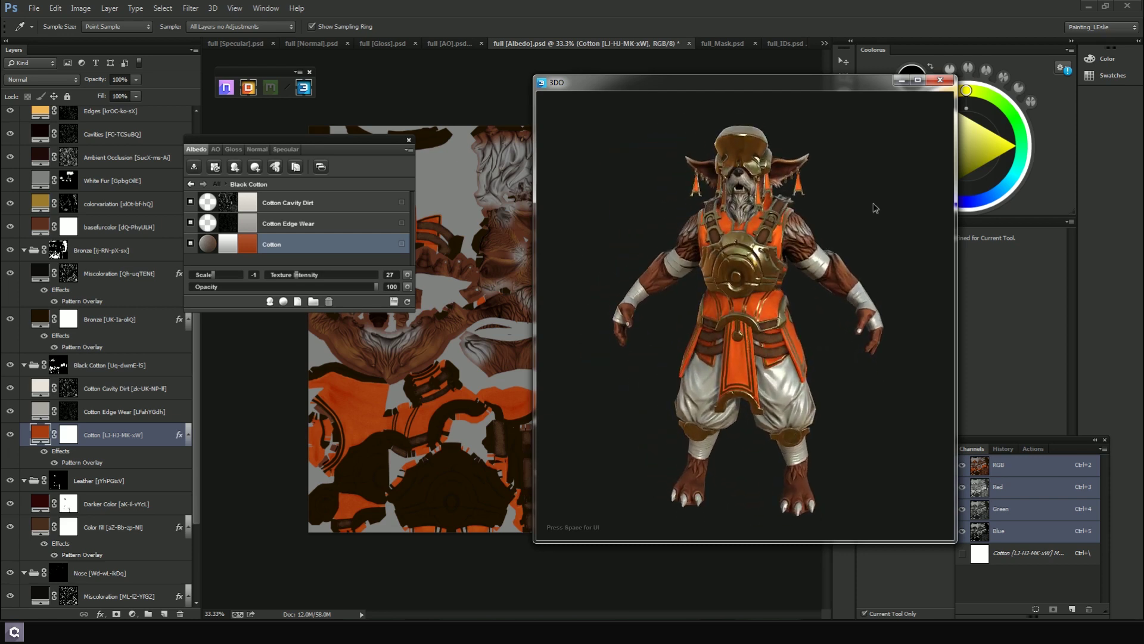
pyautogui.scroll(5, 860, 301)
pyautogui.scroll(-5, 860, 301)
pyautogui.scroll(7, 852, 286)
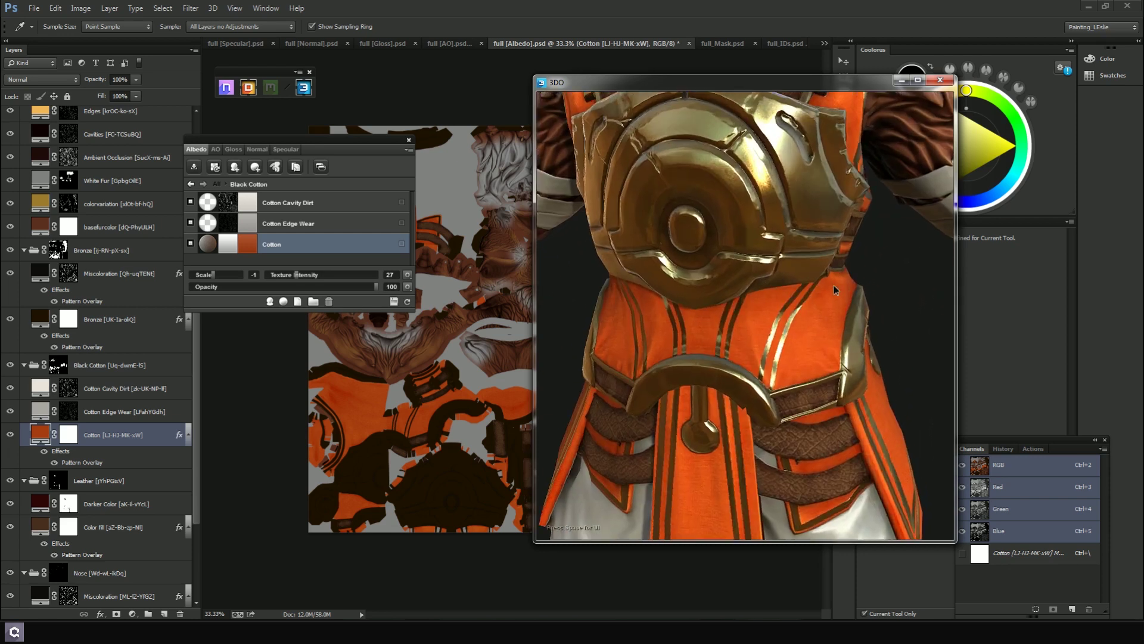
pyautogui.scroll(-3, 786, 234)
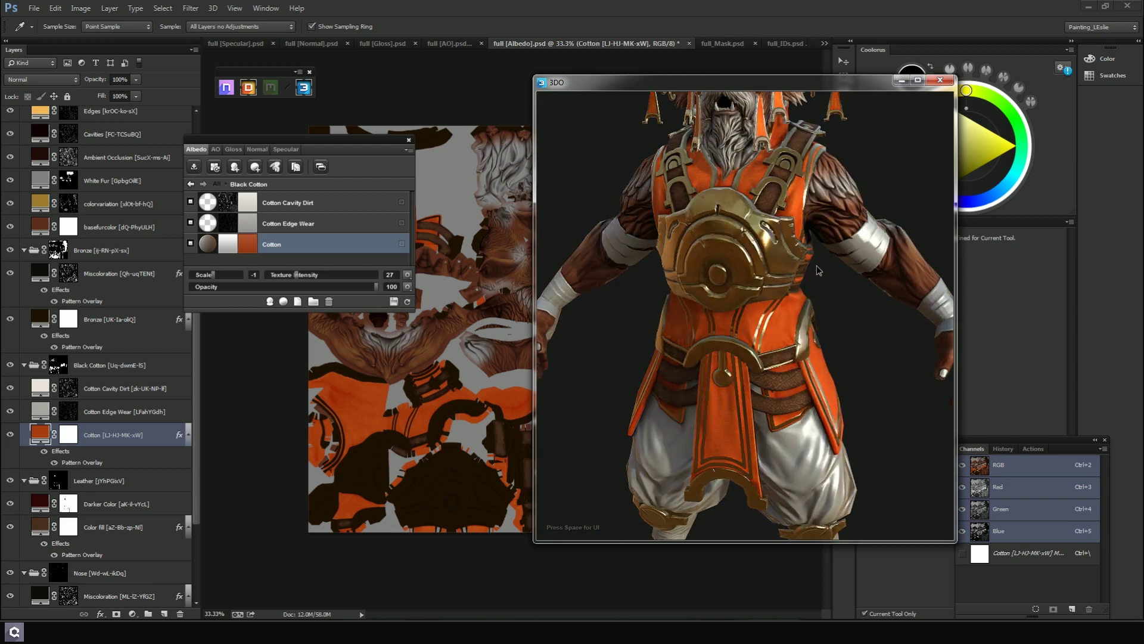
pyautogui.press('space')
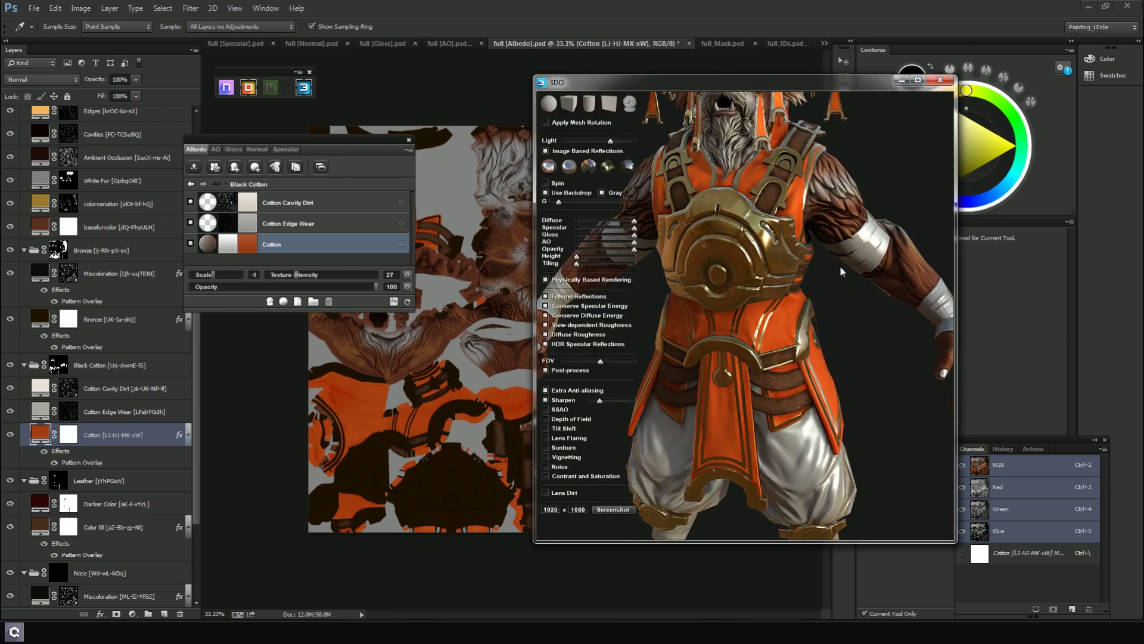
pyautogui.click(592, 170)
pyautogui.moveTo(810, 256); pyautogui.dragTo(721, 265)
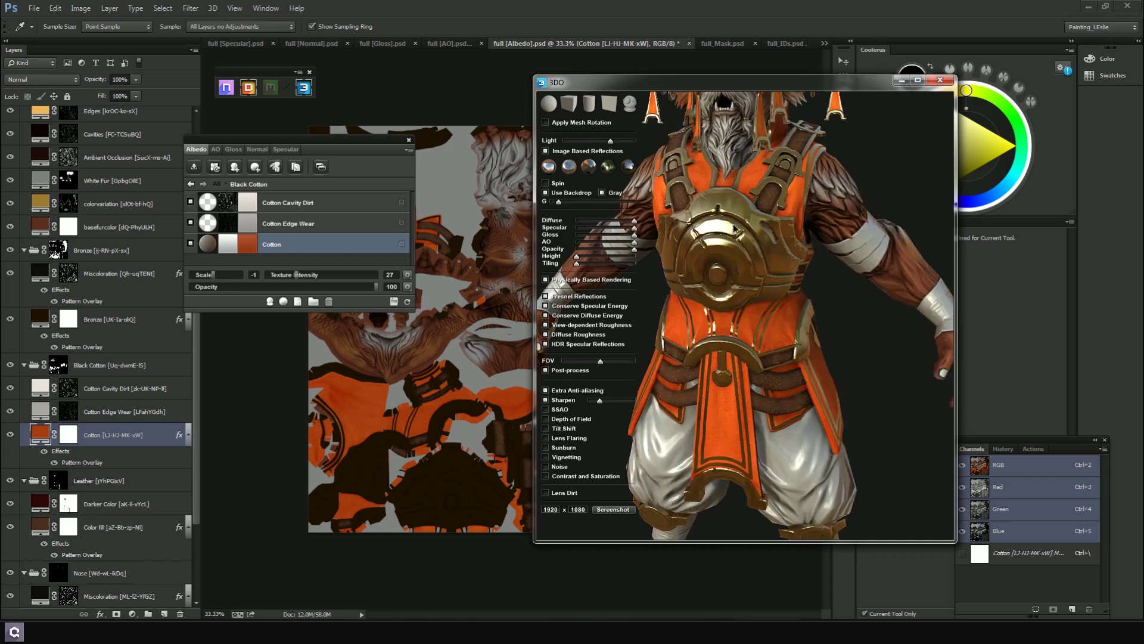
pyautogui.scroll(-5, 785, 297)
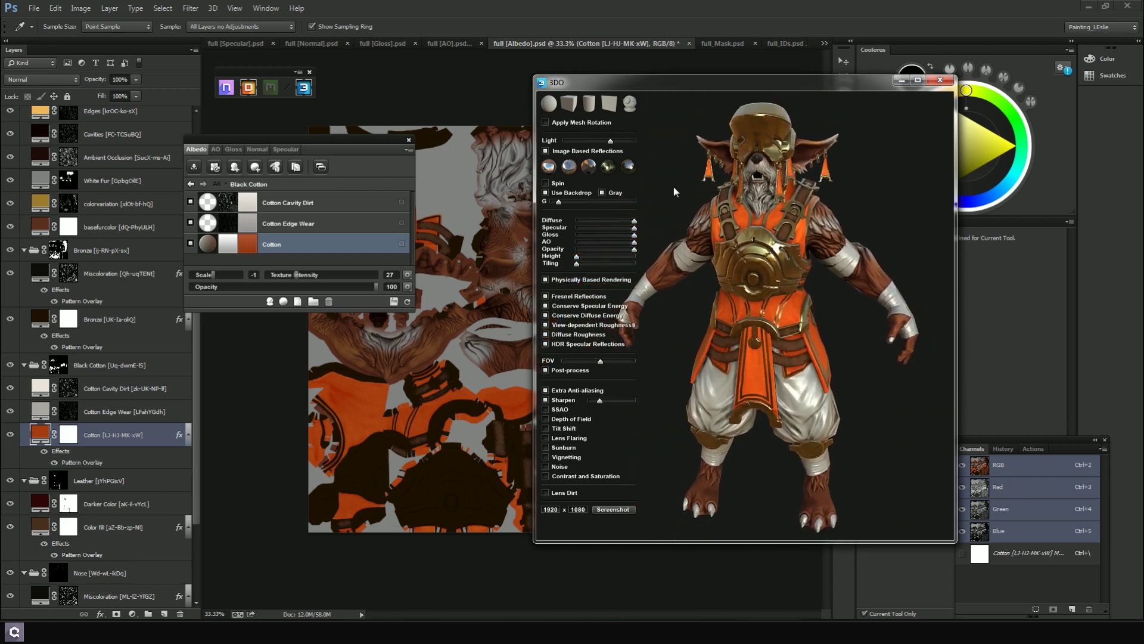
pyautogui.press('space')
# Move the 3DO window further right and orbit closely around the orange cloth on the torso
pyautogui.moveTo(739, 90); pyautogui.dragTo(881, 73)
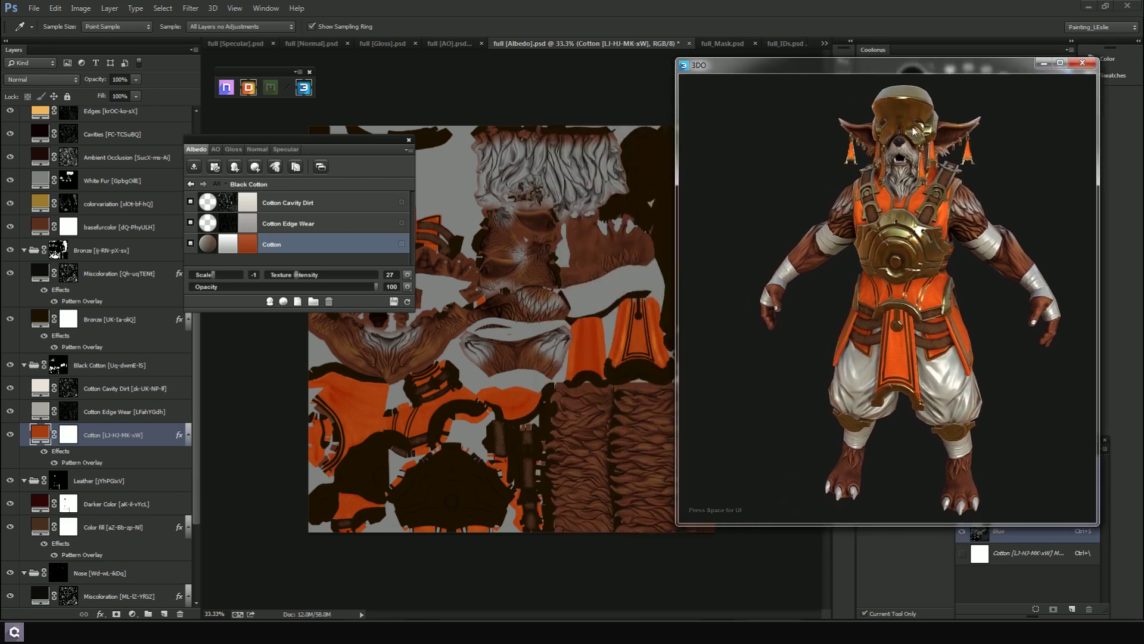
pyautogui.scroll(10, 902, 324)
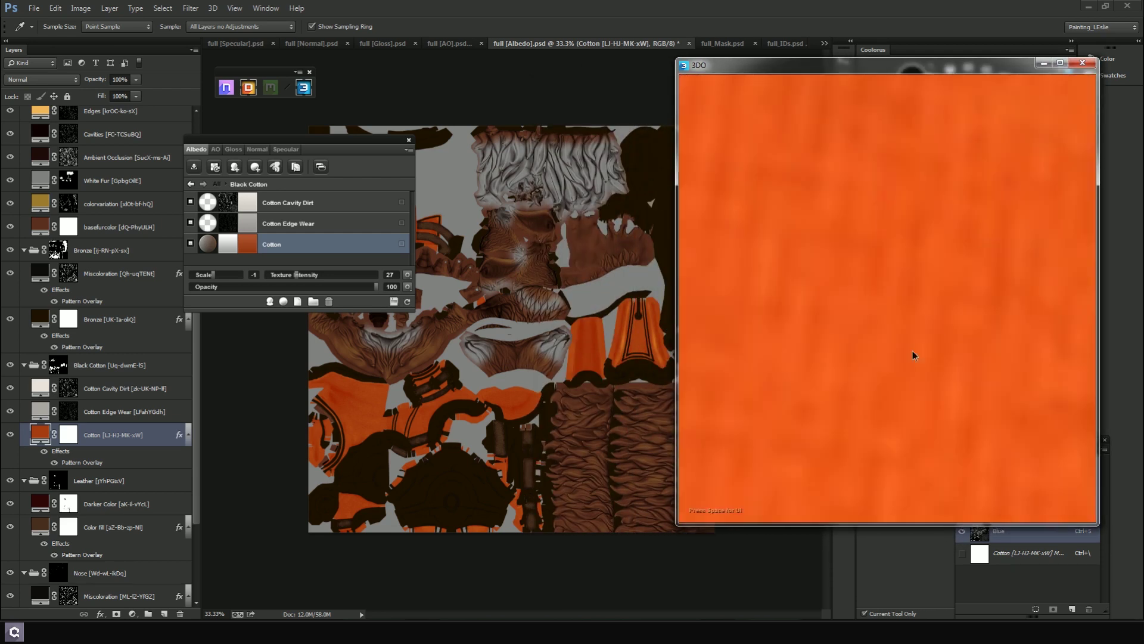
pyautogui.scroll(-4, 914, 342)
pyautogui.scroll(-5, 892, 283)
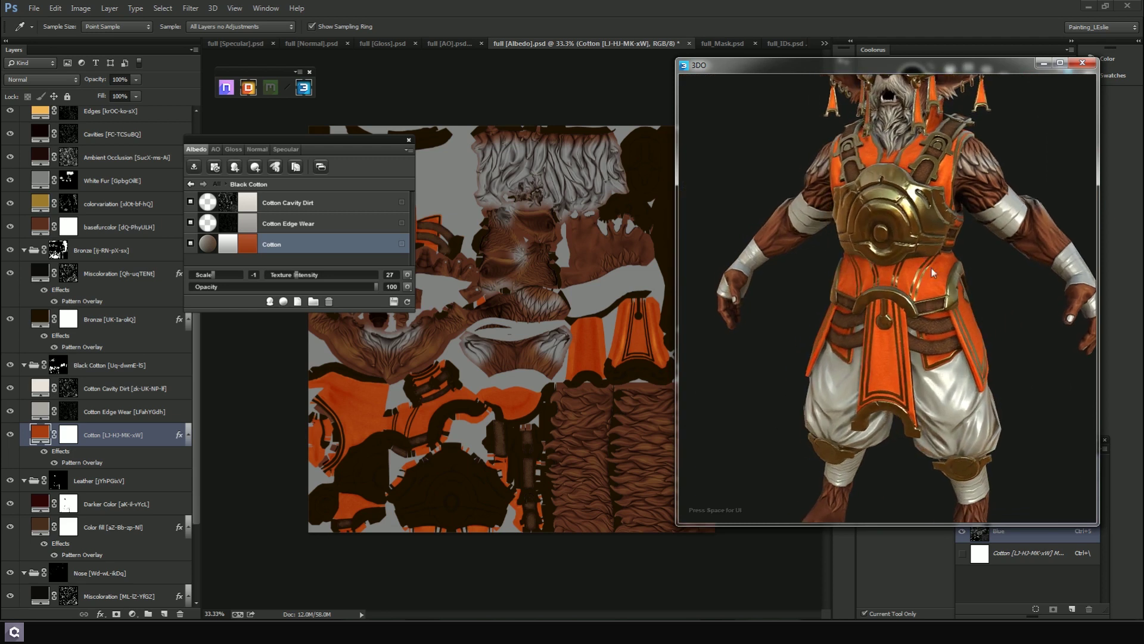
pyautogui.scroll(5, 942, 274)
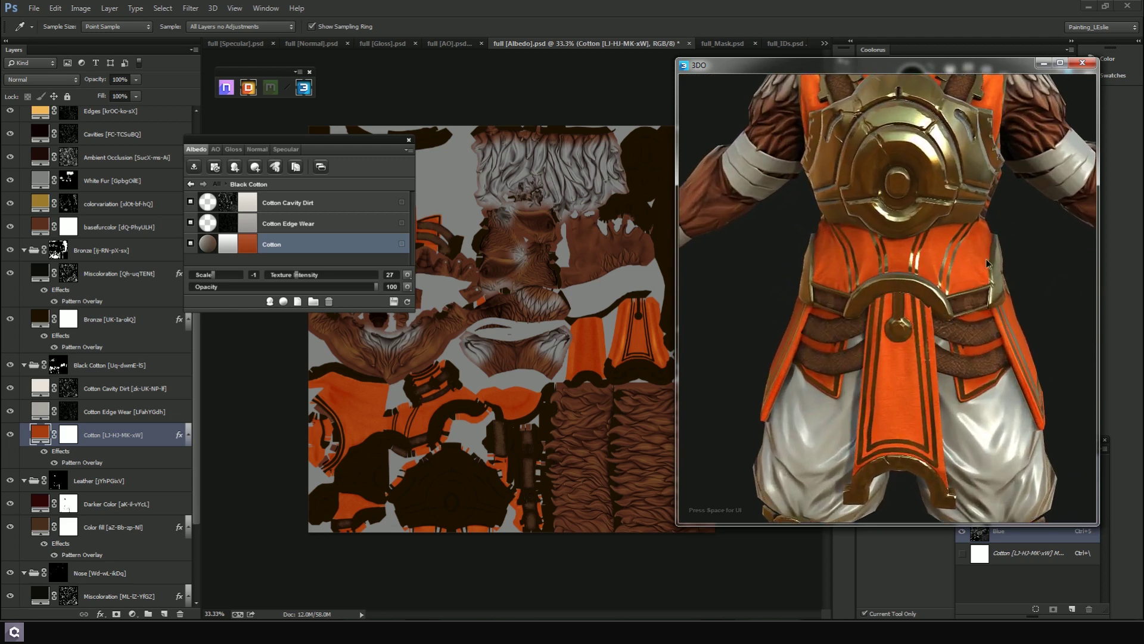
pyautogui.moveTo(968, 260); pyautogui.dragTo(957, 264)
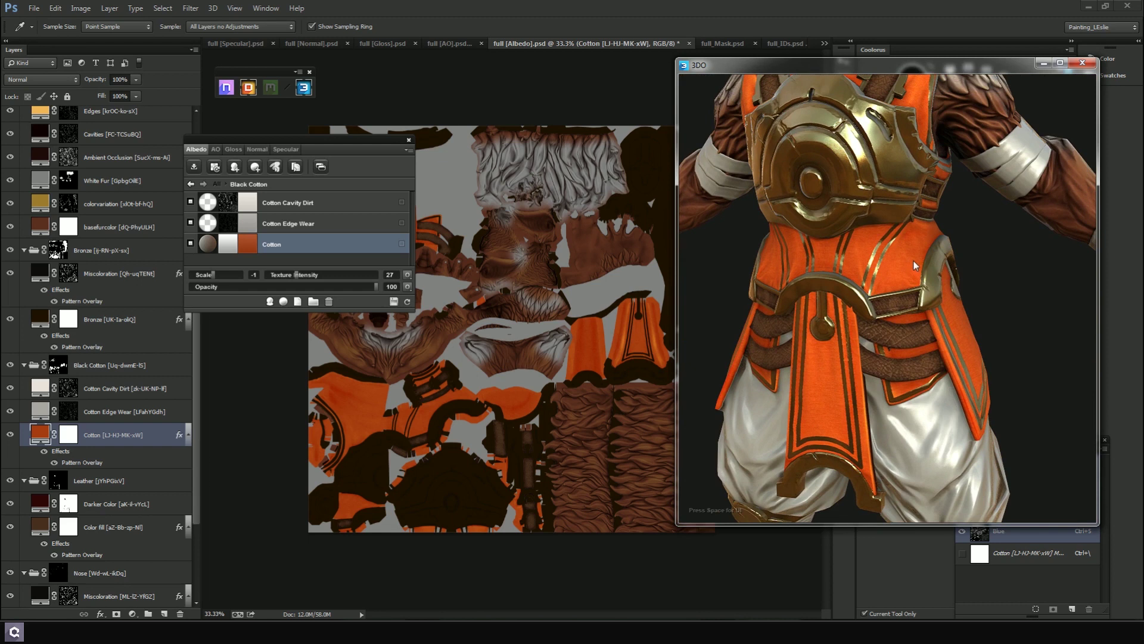
pyautogui.moveTo(898, 264); pyautogui.dragTo(926, 272)
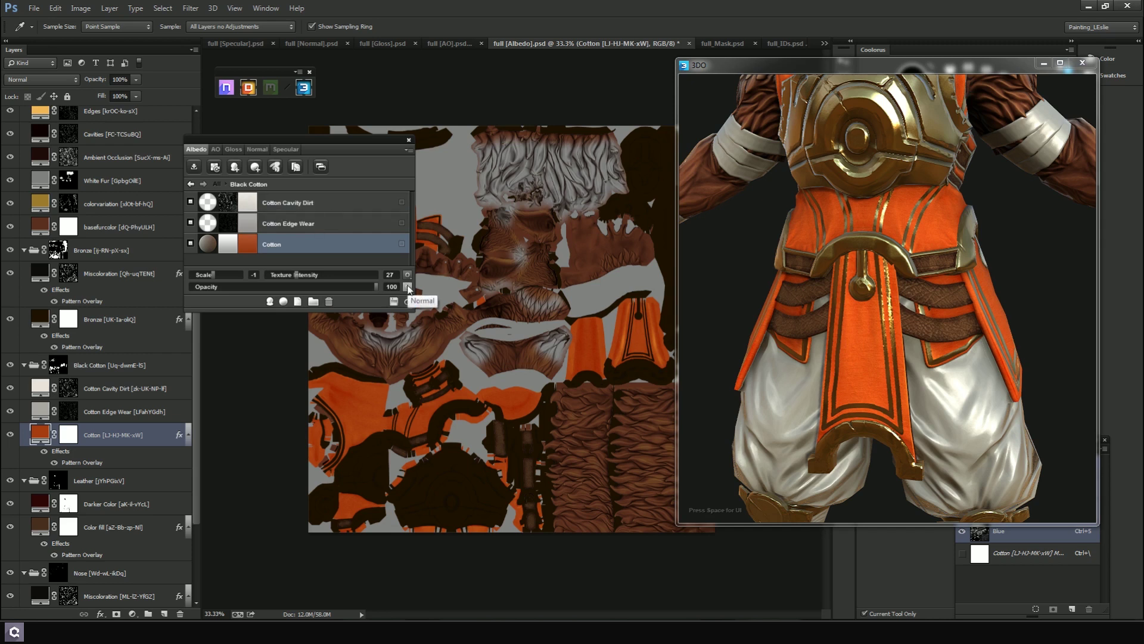
pyautogui.click(260, 209)
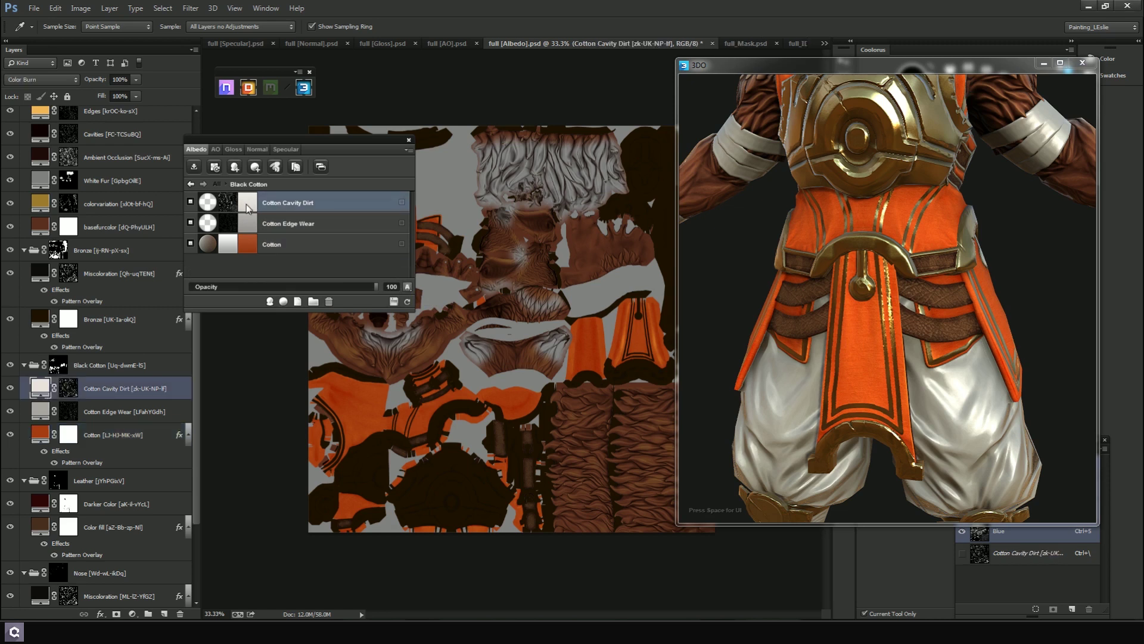
# Tint the Cotton Cavity Dirt fill a dark reddish-brown (833728) and zoom in on the waist
pyautogui.click(248, 205)
pyautogui.moveTo(357, 476); pyautogui.dragTo(355, 464)
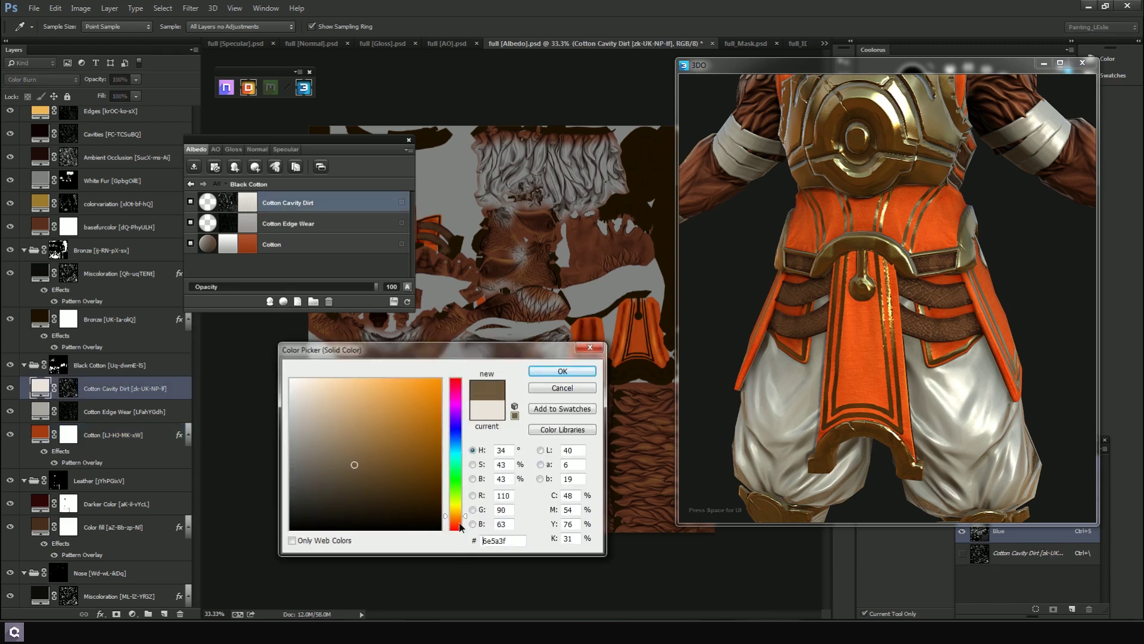
pyautogui.click(460, 523)
pyautogui.moveTo(464, 524); pyautogui.dragTo(462, 529)
pyautogui.moveTo(393, 473); pyautogui.dragTo(396, 449)
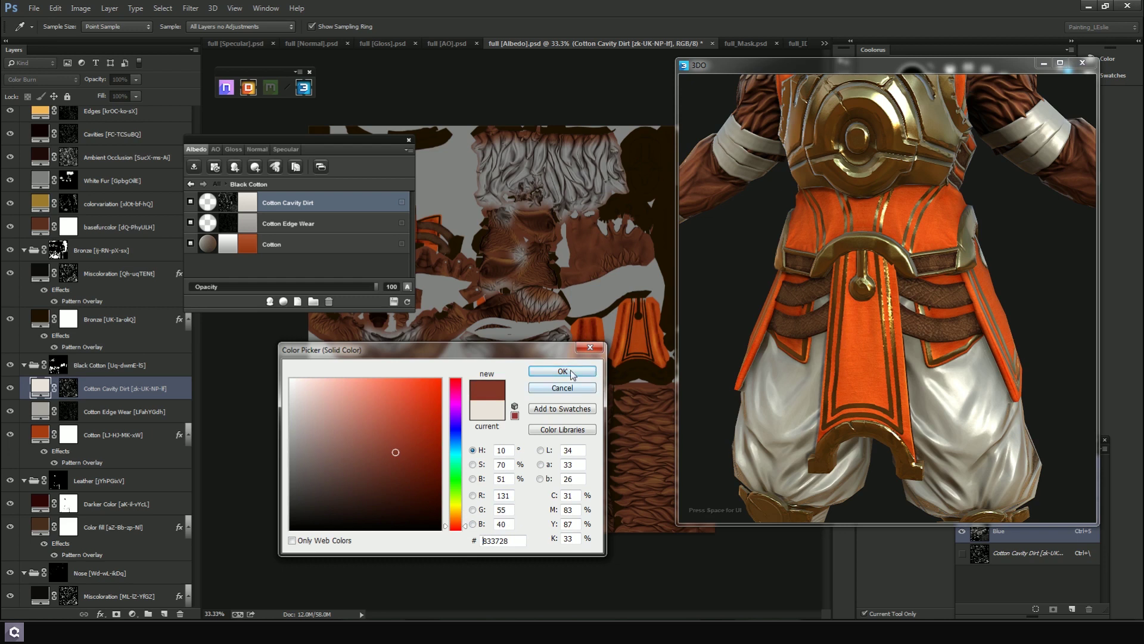
pyautogui.click(572, 371)
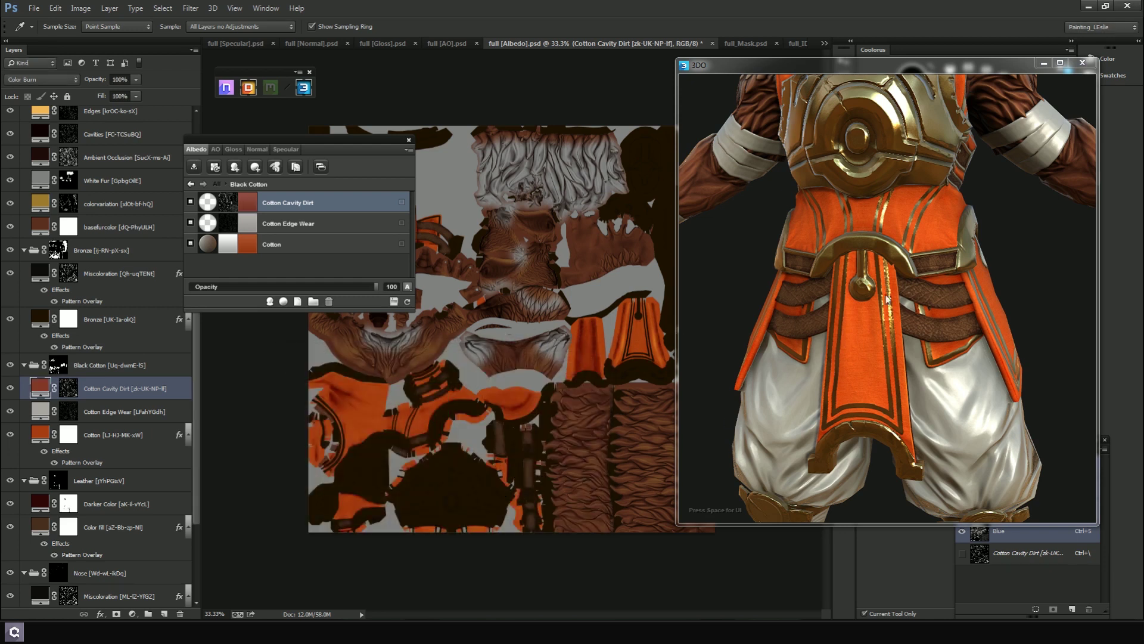
pyautogui.moveTo(910, 298); pyautogui.dragTo(895, 330)
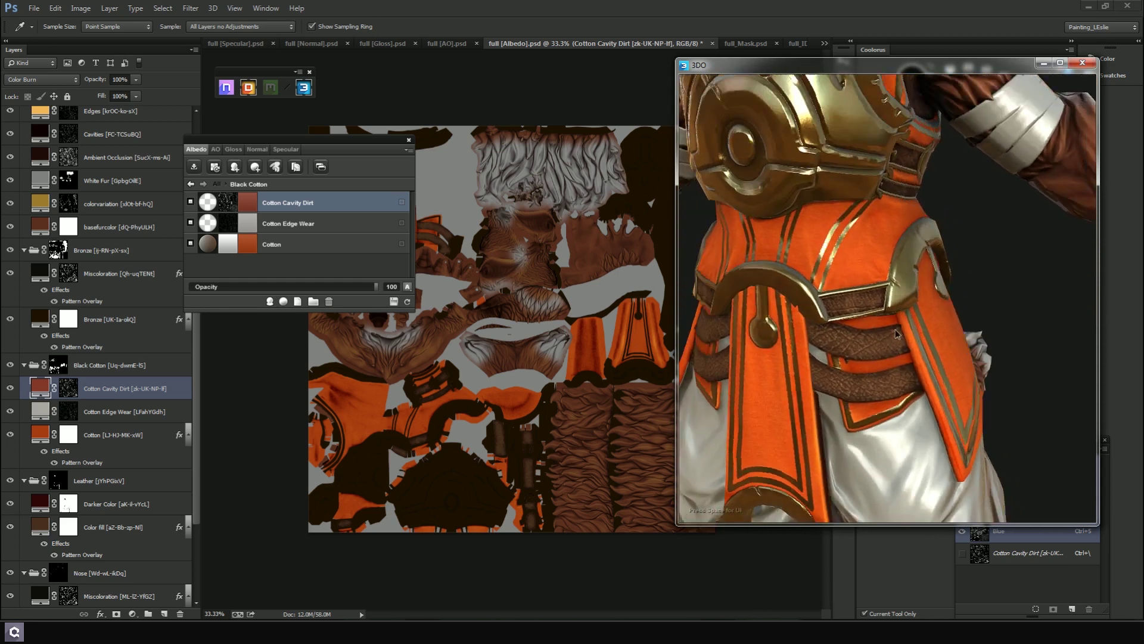
pyautogui.scroll(5, 897, 334)
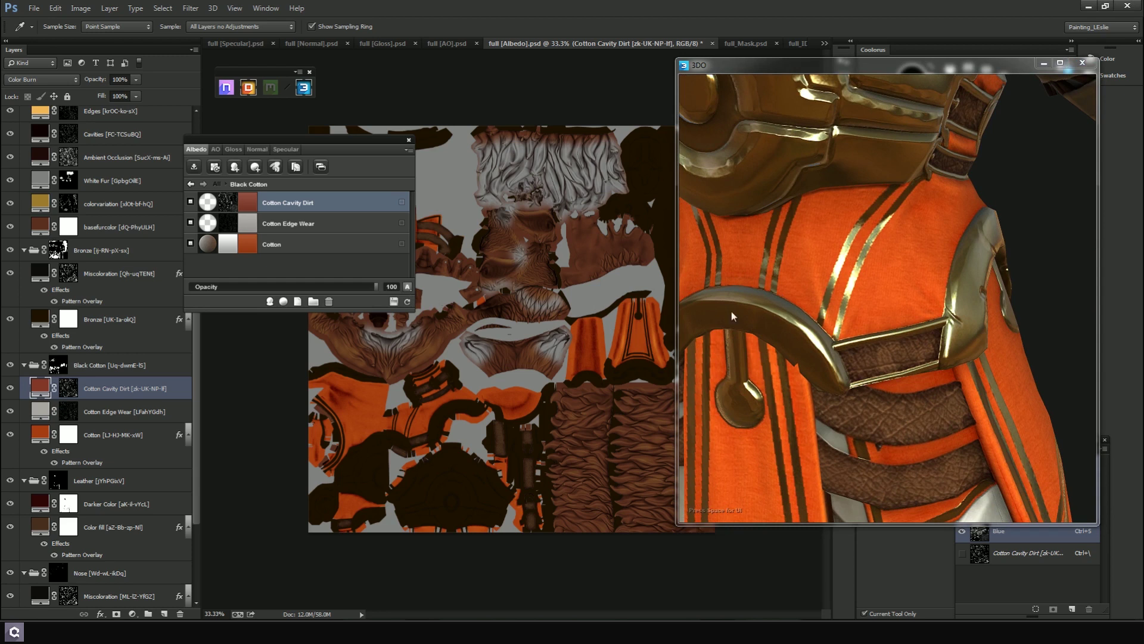
pyautogui.scroll(-5, 880, 310)
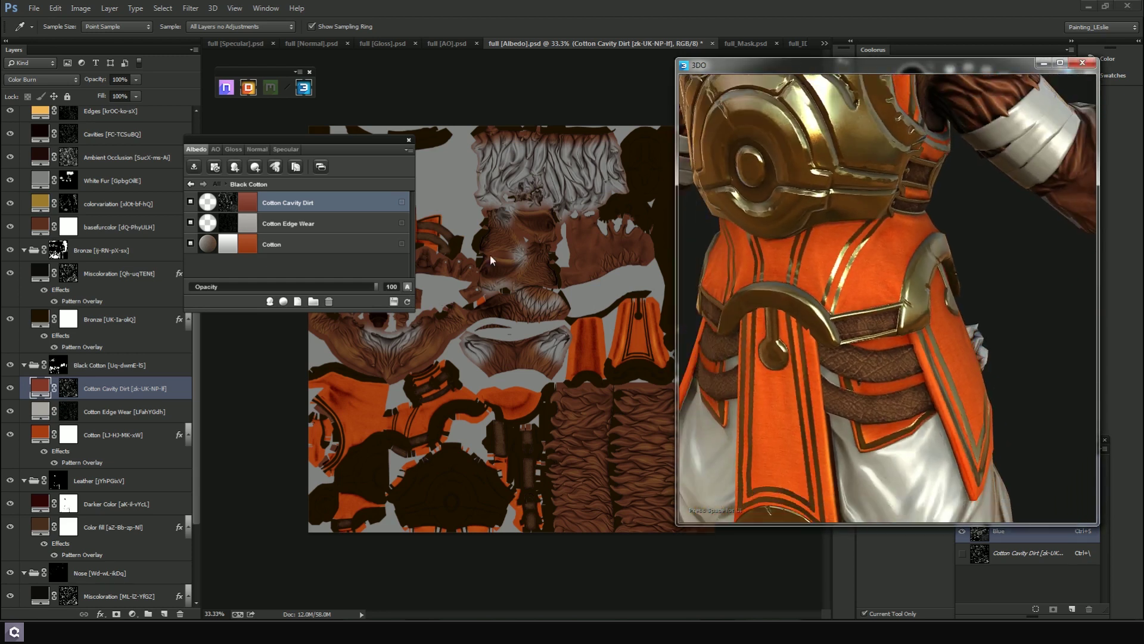
# Leave Cotton Edge Wear at its grey Color Dodge fill, cancelling the colour and blend-mode edits
pyautogui.click(246, 223)
pyautogui.doubleClick(245, 222)
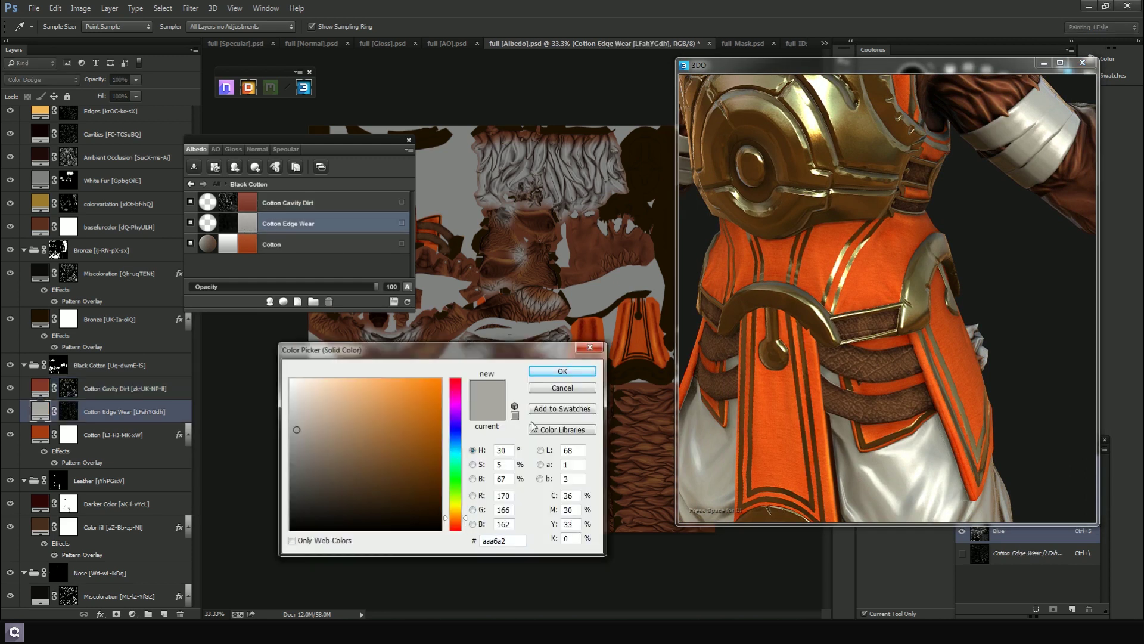
pyautogui.click(561, 389)
pyautogui.click(409, 288)
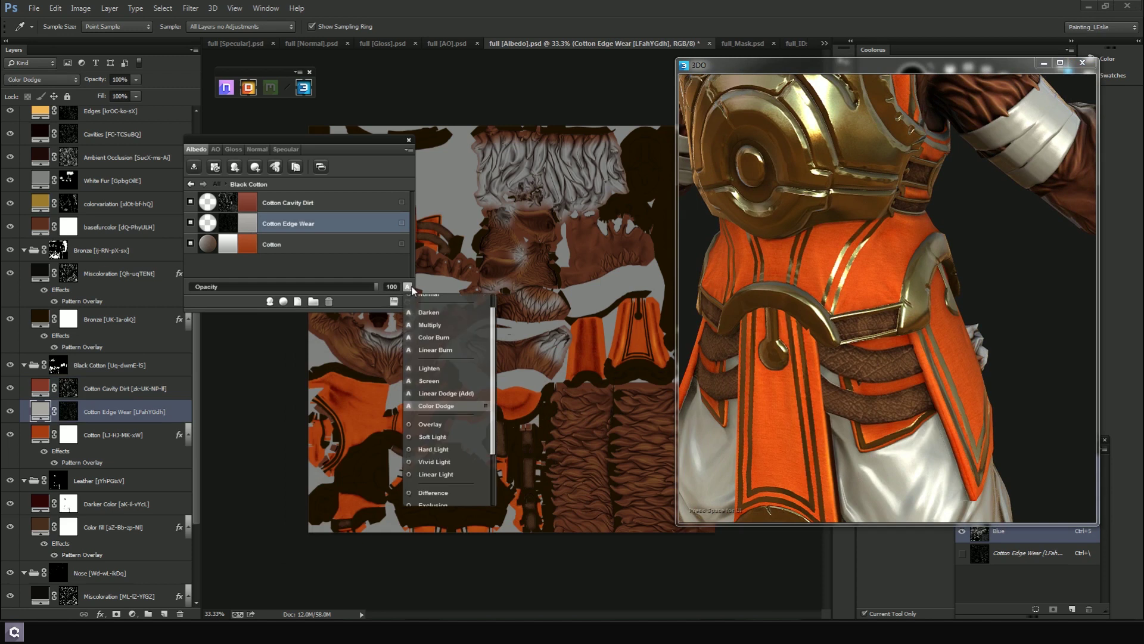
pyautogui.click(336, 264)
# Orbit and zoom toward the belt and skirt, then select the Cotton Cavity Dirt layer
pyautogui.moveTo(754, 282); pyautogui.dragTo(835, 264)
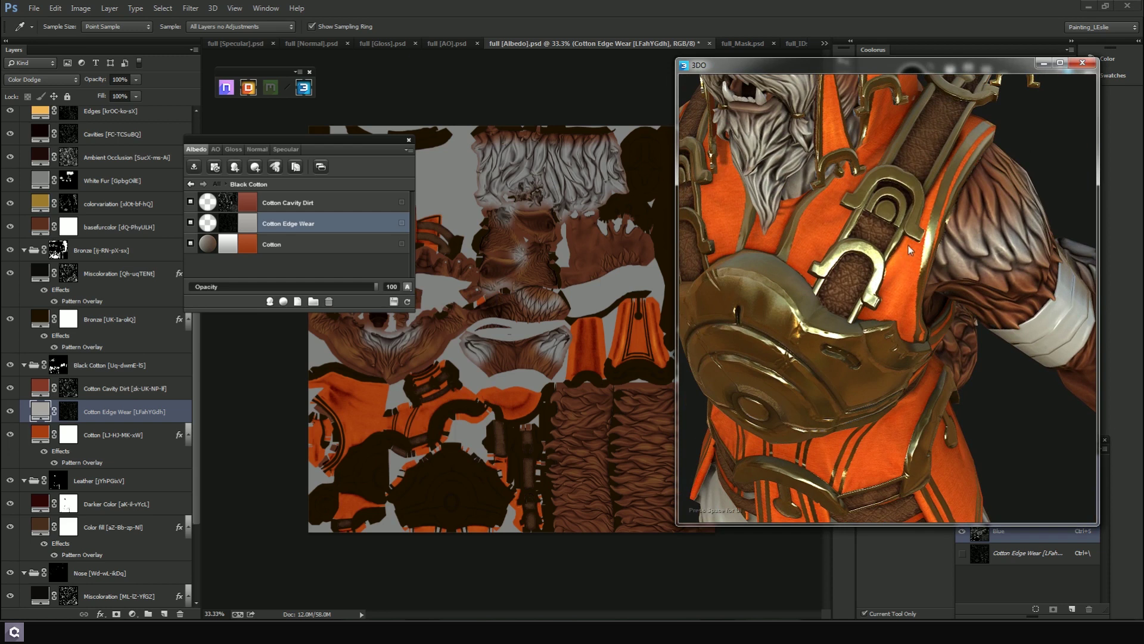
pyautogui.scroll(-3, 880, 322)
pyautogui.scroll(5, 877, 345)
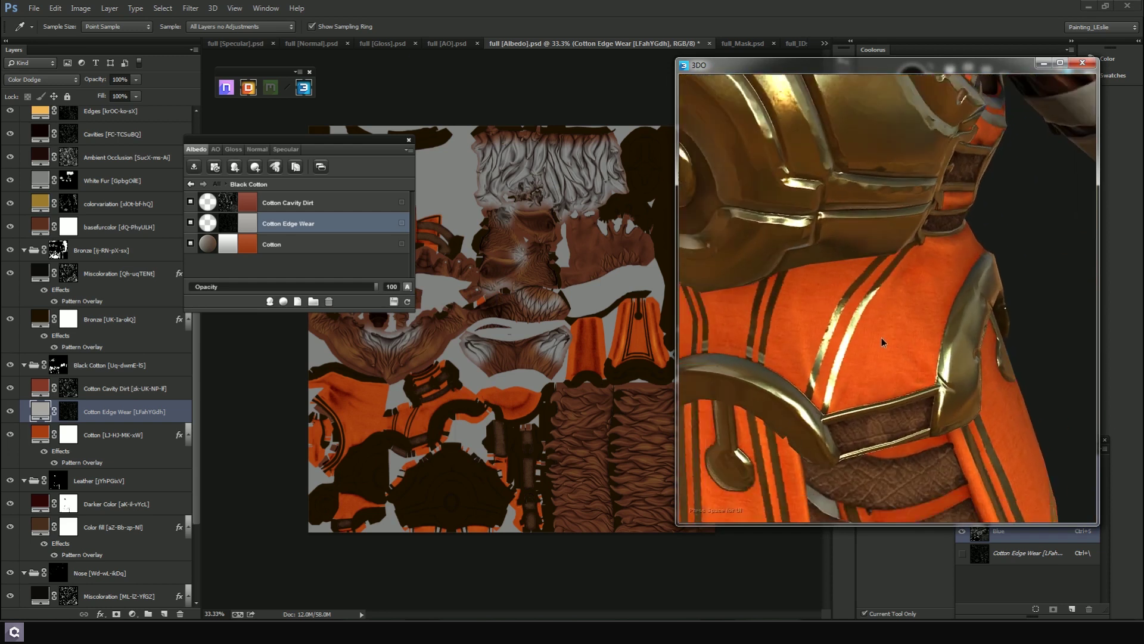
pyautogui.scroll(-5, 882, 335)
pyautogui.moveTo(891, 314); pyautogui.dragTo(903, 304)
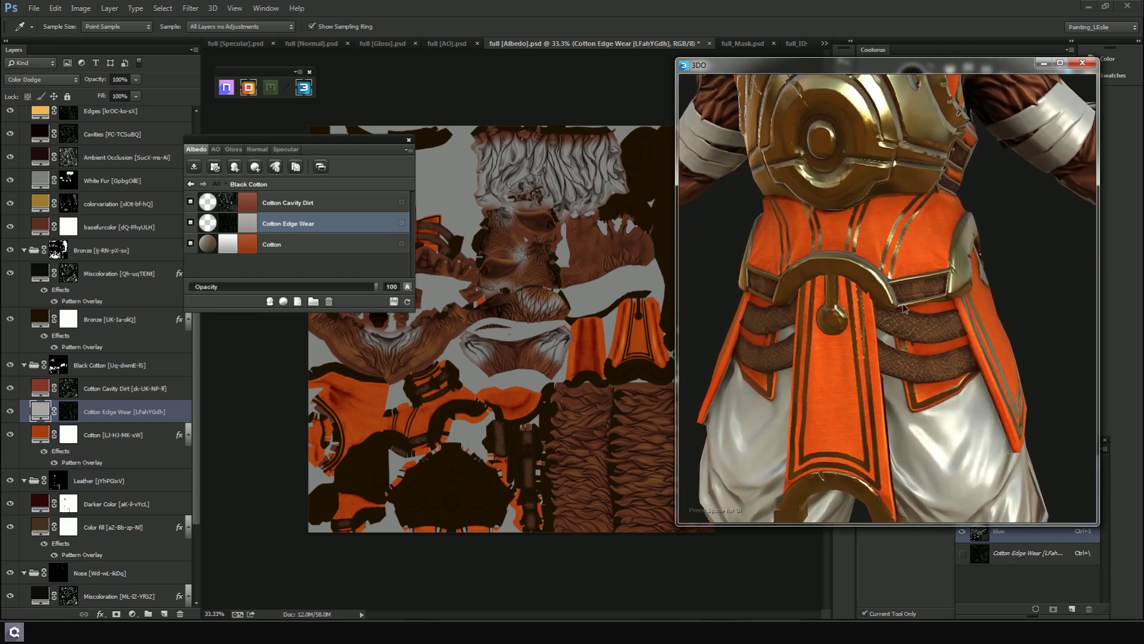
pyautogui.scroll(2, 903, 308)
pyautogui.click(321, 204)
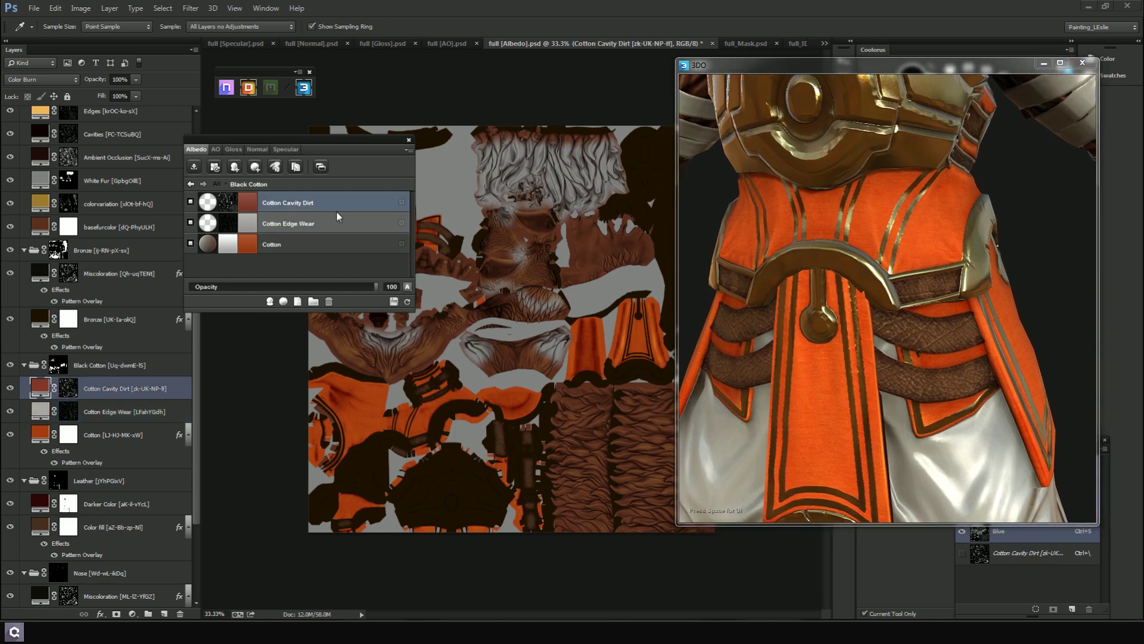
# Keep the Cotton Cavity Dirt layer on the Color Burn blend mode
pyautogui.click(407, 288)
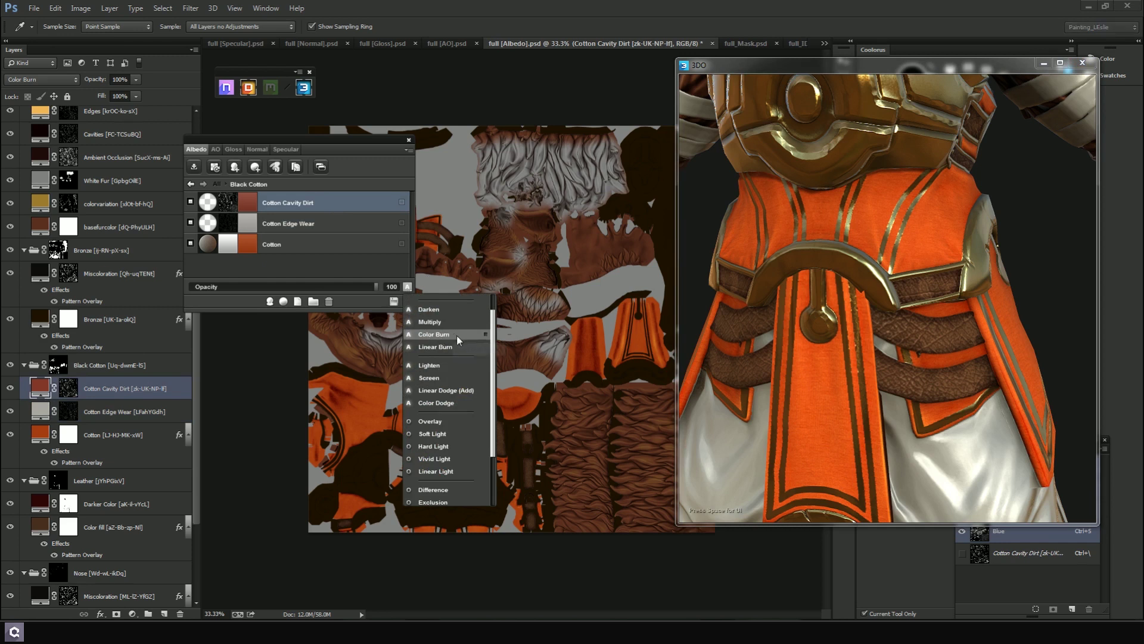
pyautogui.click(827, 269)
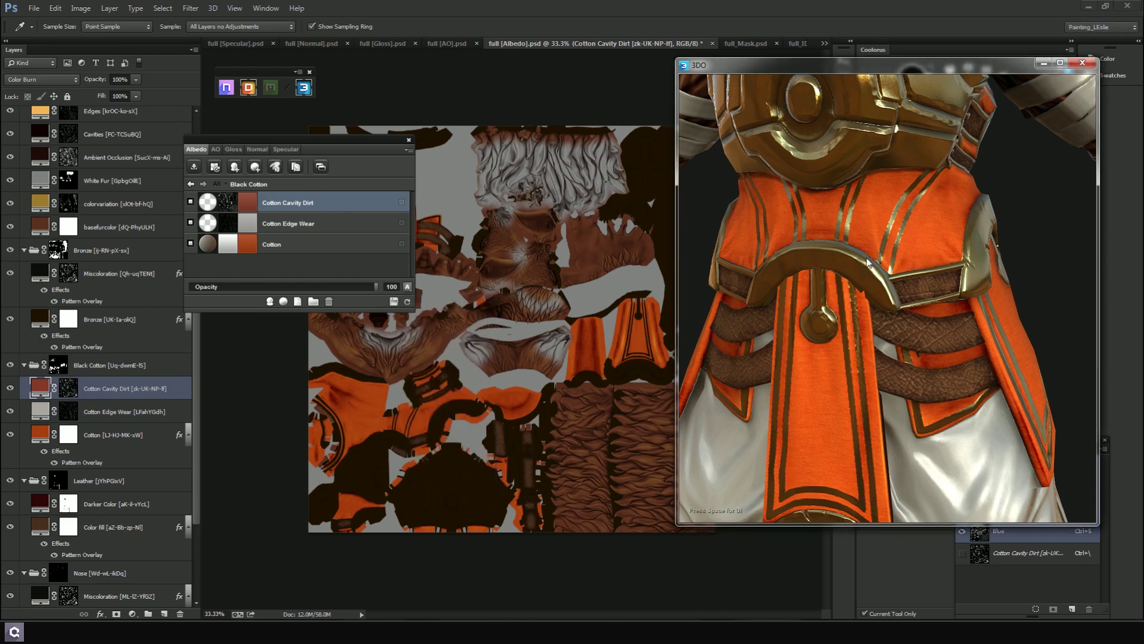
pyautogui.moveTo(876, 250); pyautogui.dragTo(837, 309)
# Lower the Cotton Cavity Dirt opacity from 100 to 64% and review the subtler dirt
pyautogui.moveTo(376, 283); pyautogui.dragTo(363, 287)
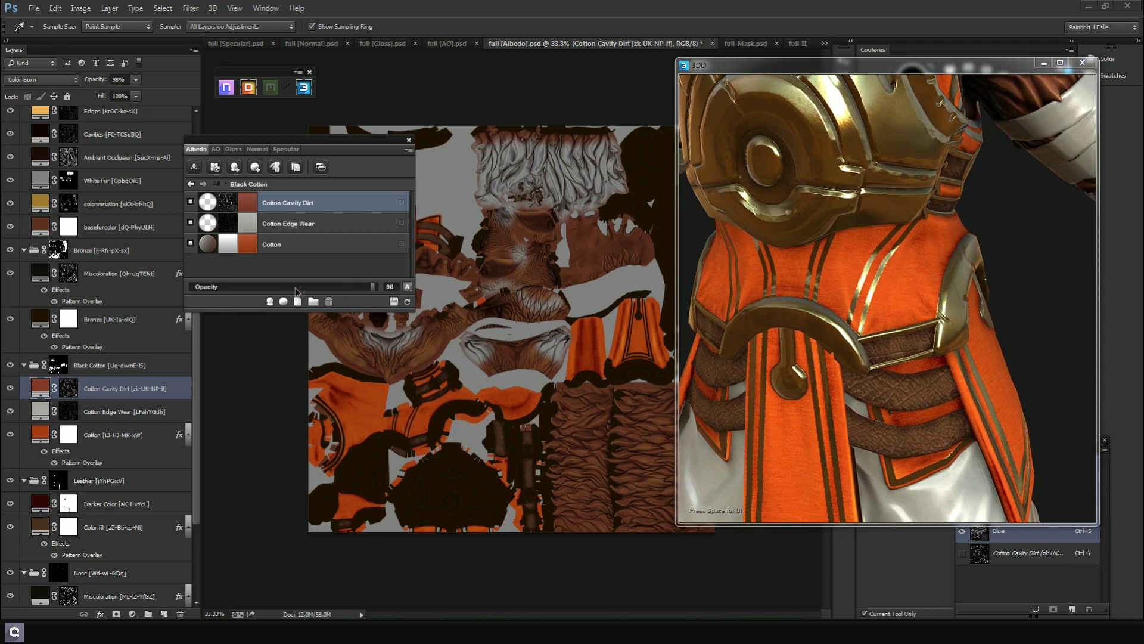
pyautogui.moveTo(374, 287); pyautogui.dragTo(356, 292)
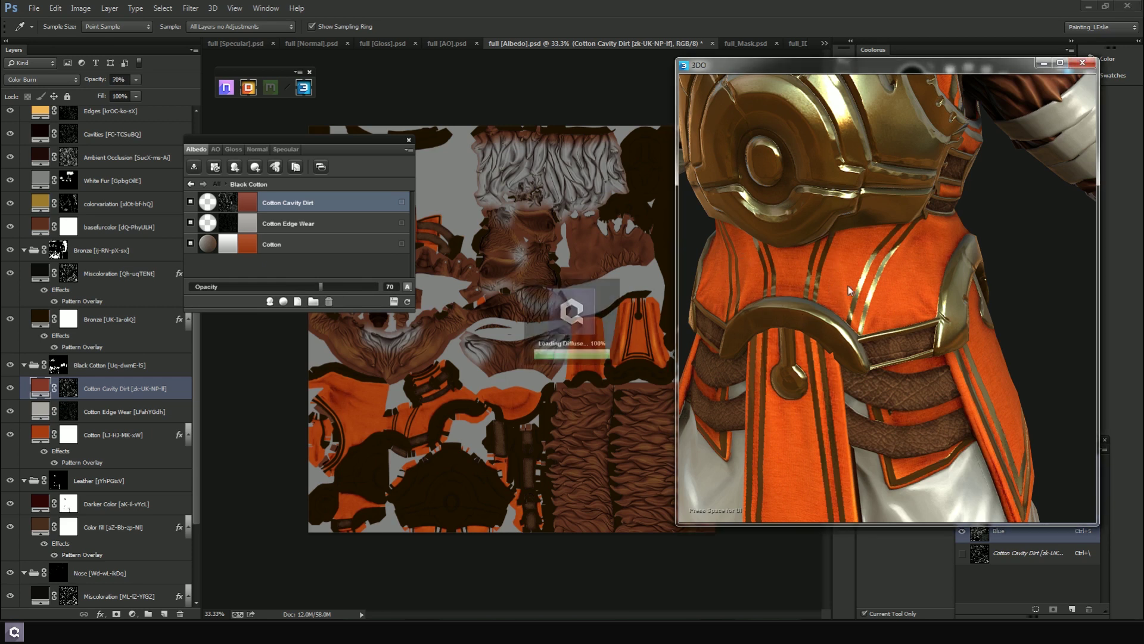
pyautogui.scroll(-5, 900, 269)
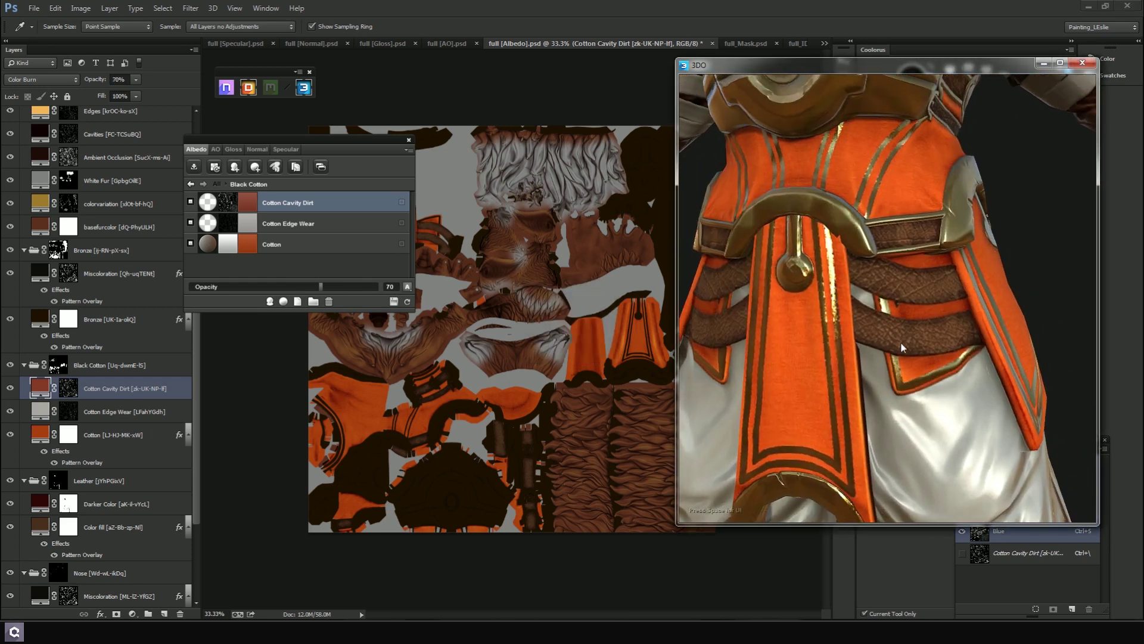
pyautogui.scroll(5, 888, 308)
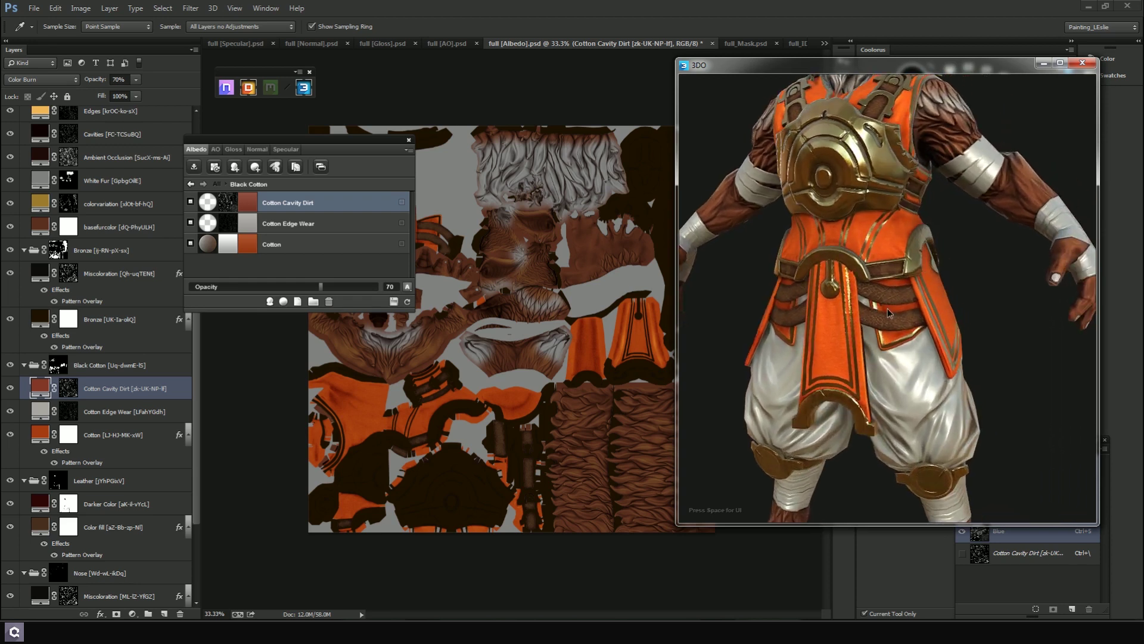
pyautogui.scroll(-3, 885, 358)
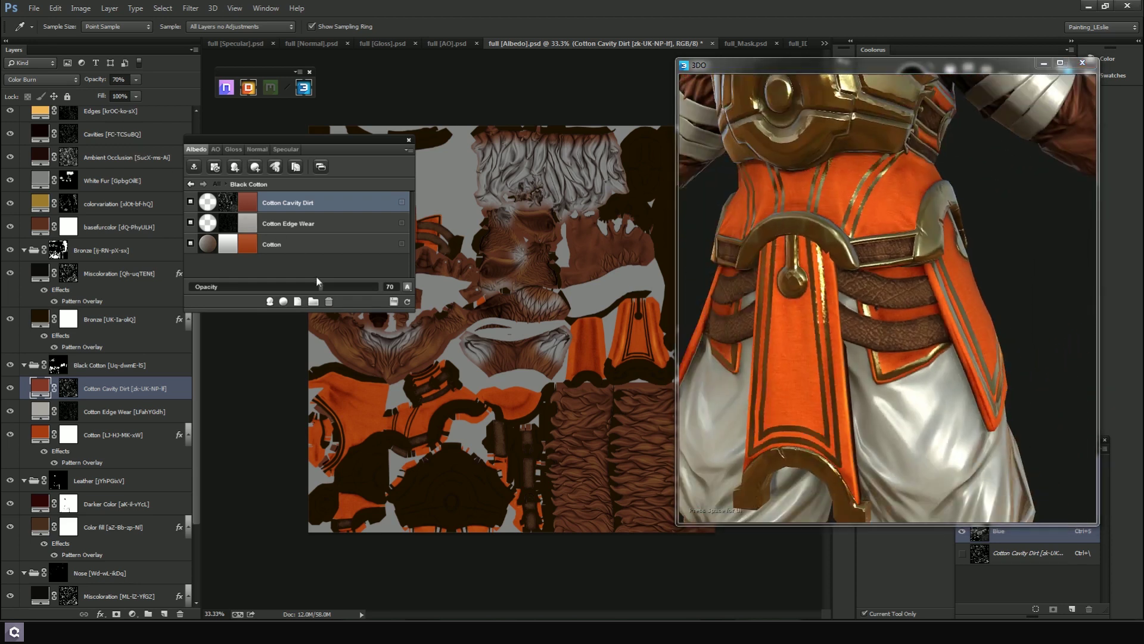
pyautogui.moveTo(321, 286); pyautogui.dragTo(313, 289)
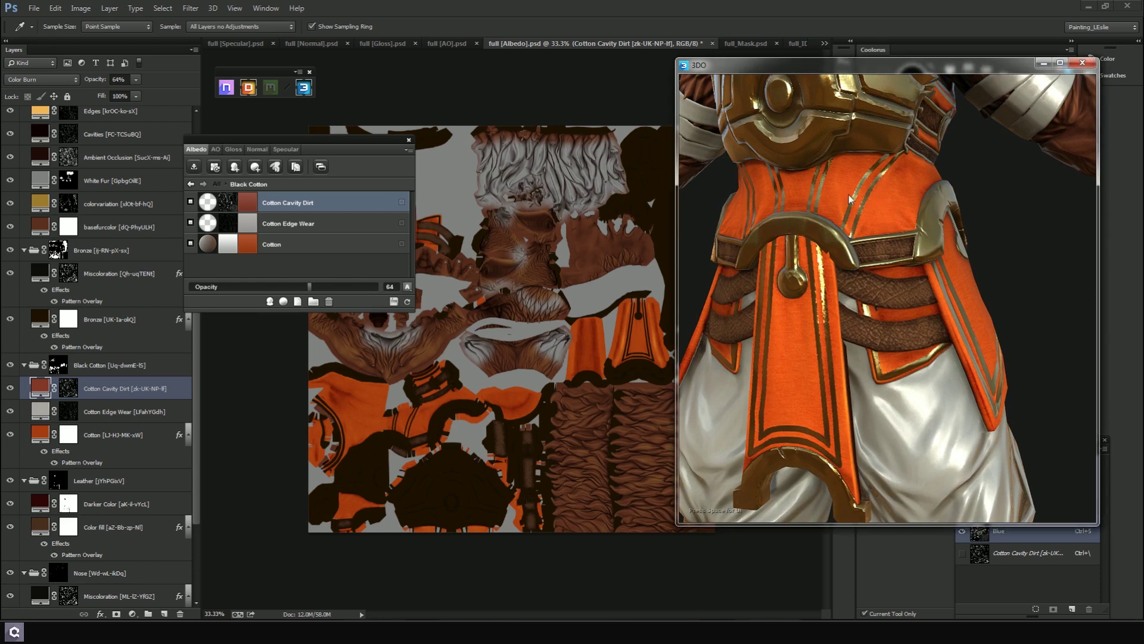
pyautogui.moveTo(838, 195); pyautogui.dragTo(900, 283)
pyautogui.scroll(-5, 871, 240)
pyautogui.scroll(5, 901, 283)
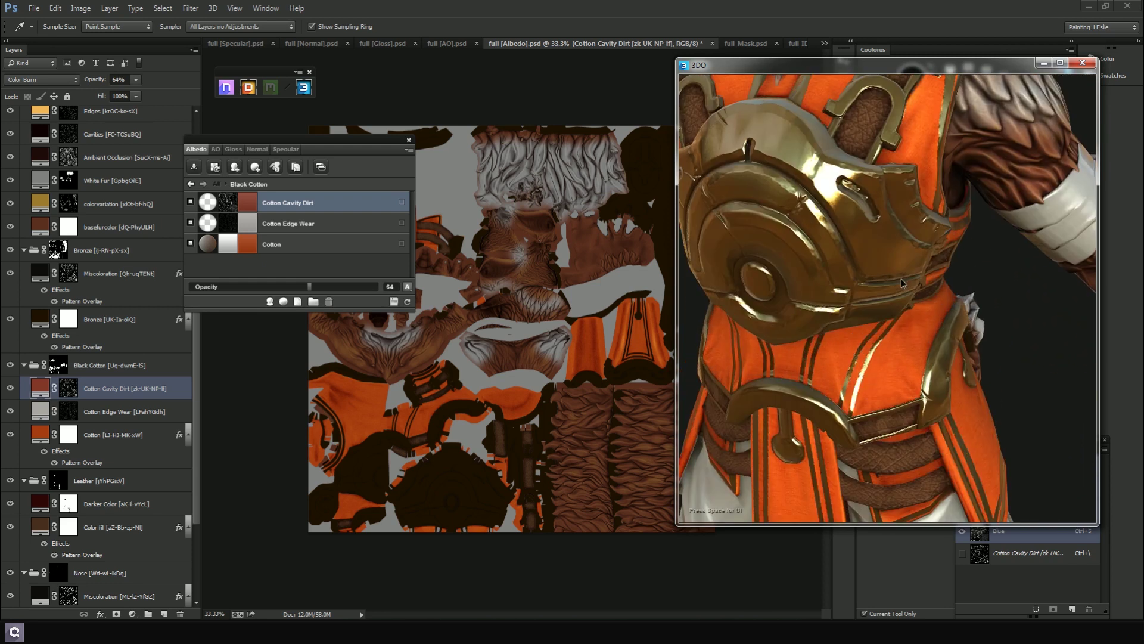
pyautogui.scroll(-5, 901, 283)
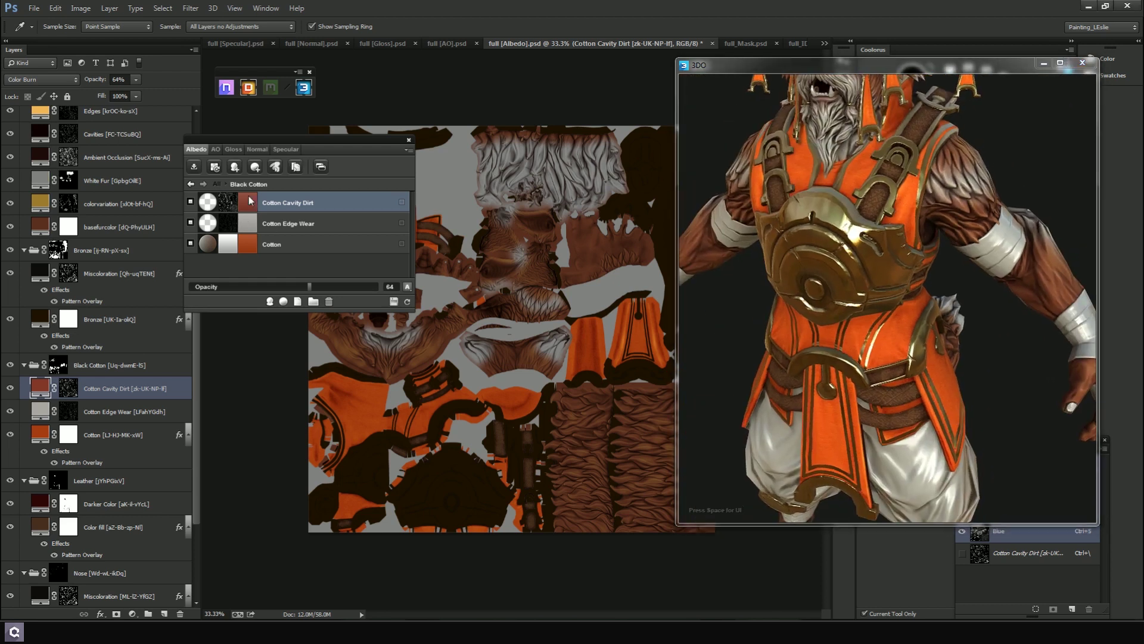
# Rename the Black Cotton material group to 'Orange Cloth'
pyautogui.click(193, 185)
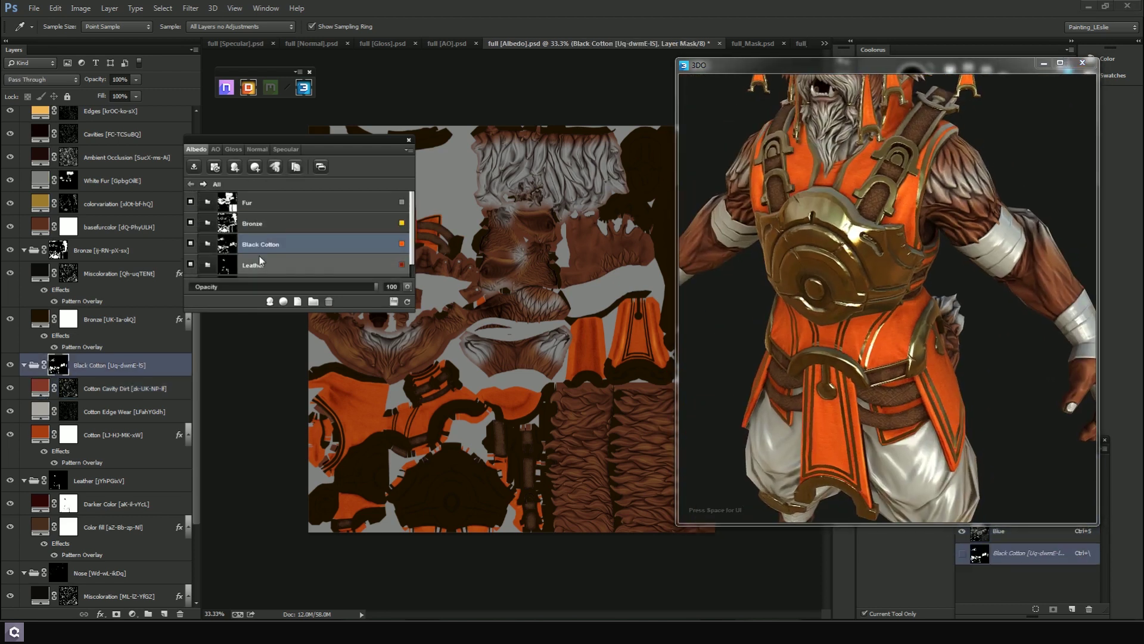
pyautogui.click(256, 245)
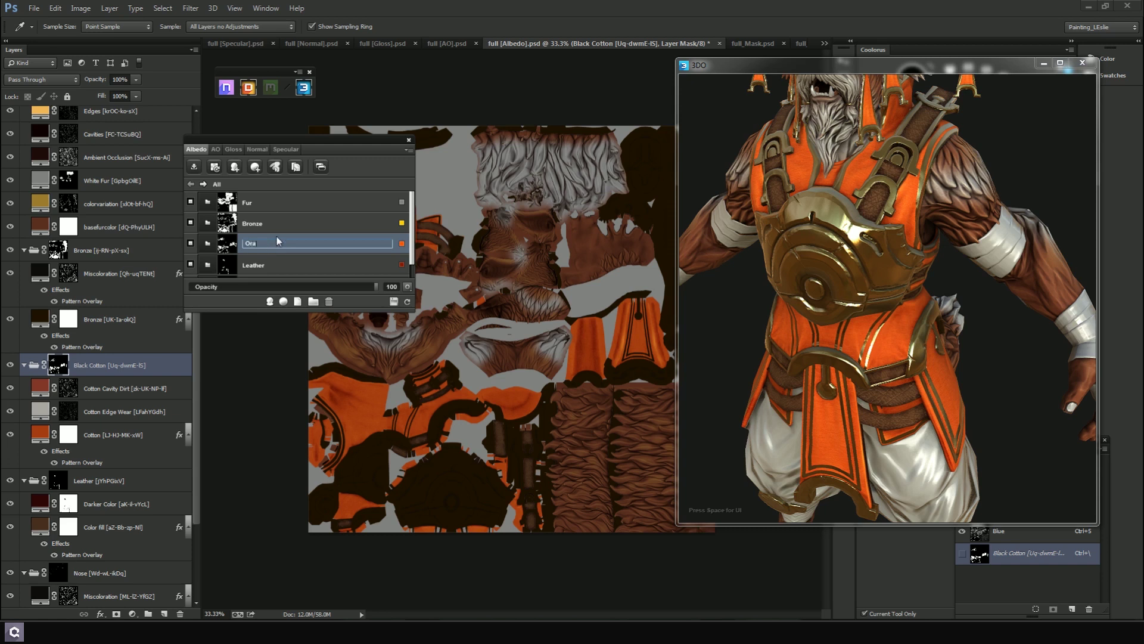
pyautogui.write('Orange Cloth')
pyautogui.press('Return')
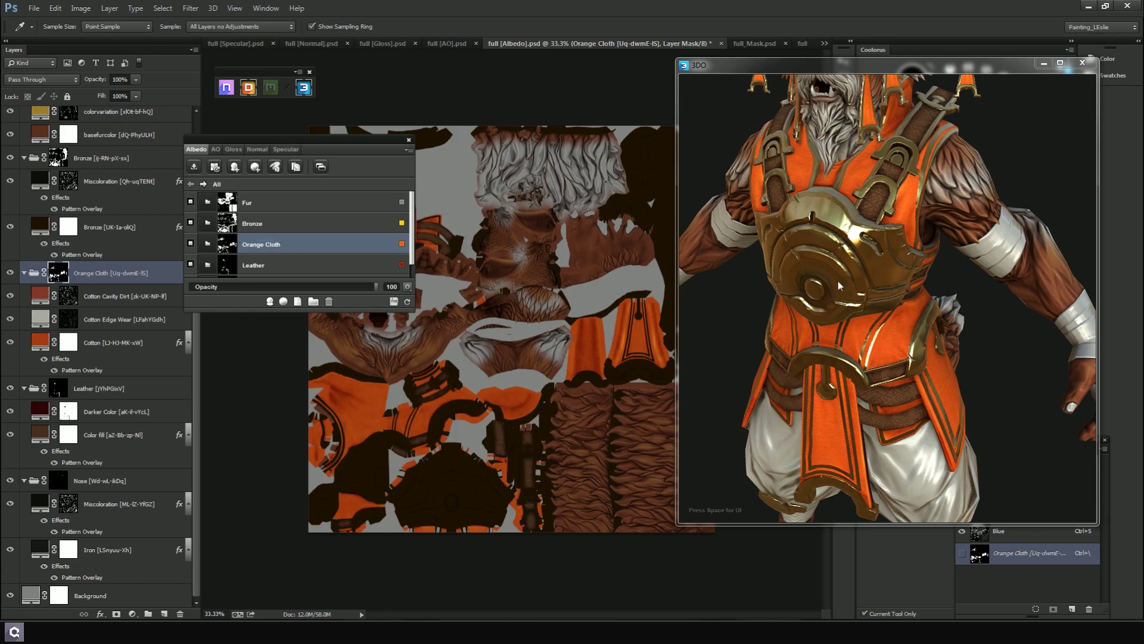
# Check the material ID colours from the front, then bring up the material library
pyautogui.moveTo(858, 286); pyautogui.dragTo(955, 298)
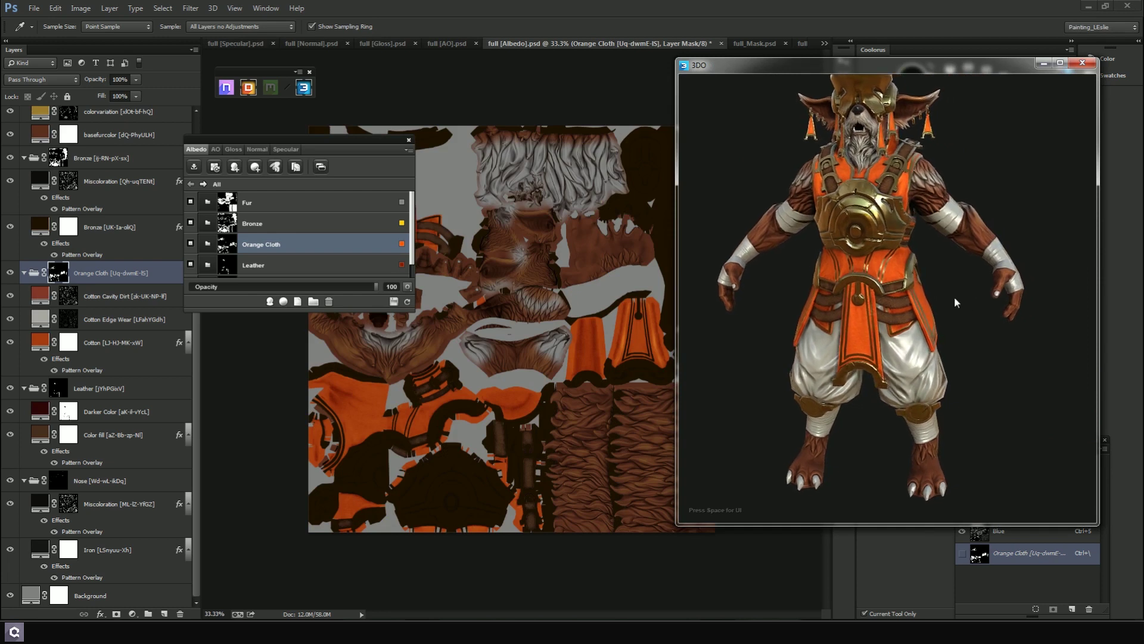
pyautogui.press('c')
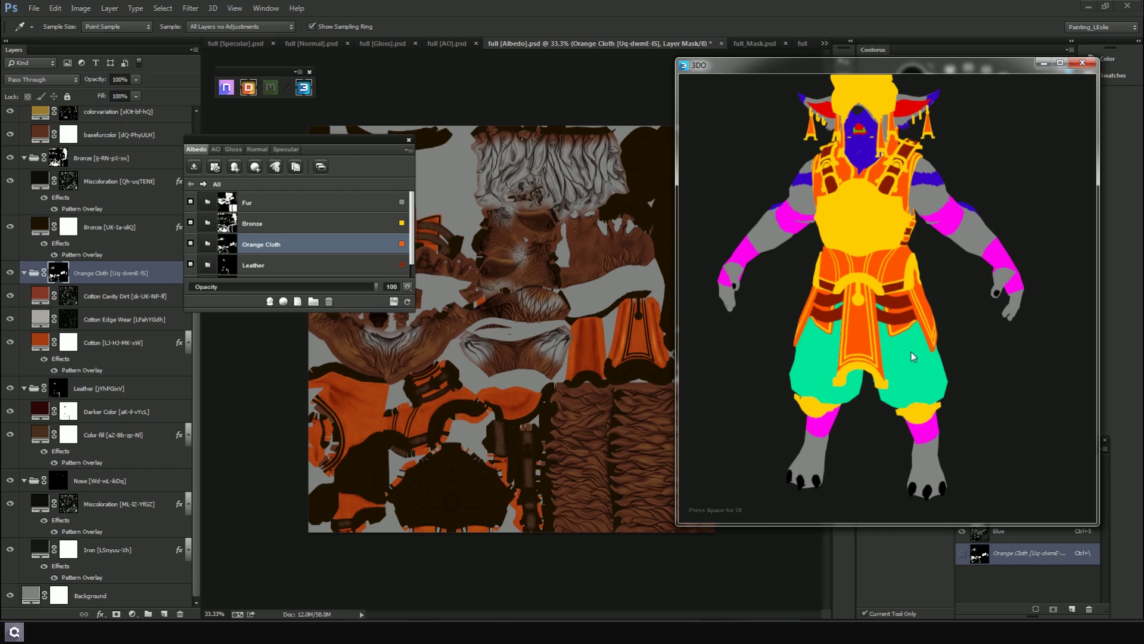
pyautogui.press('1')
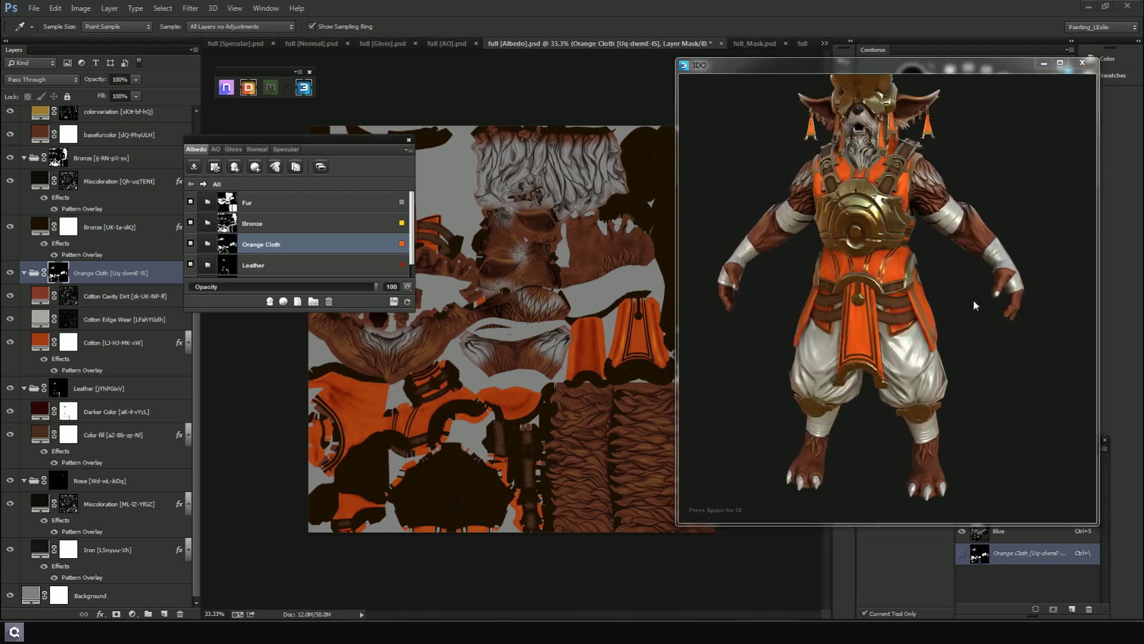
pyautogui.click(901, 359)
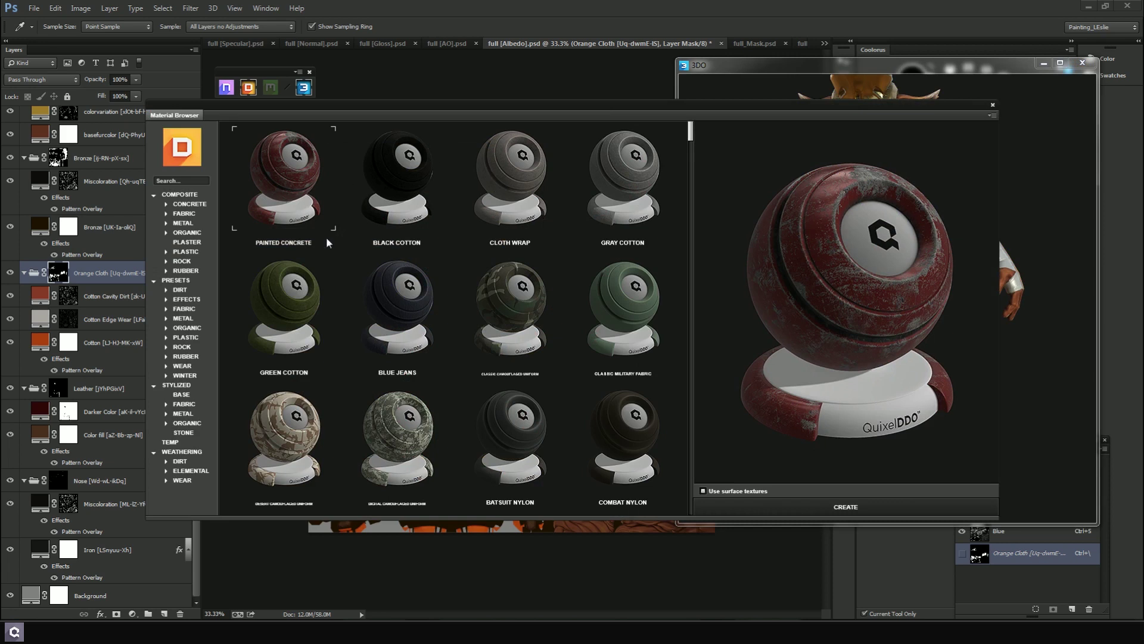
# Create a Blue Jeans material and orbit to check the new denim trousers
pyautogui.click(420, 293)
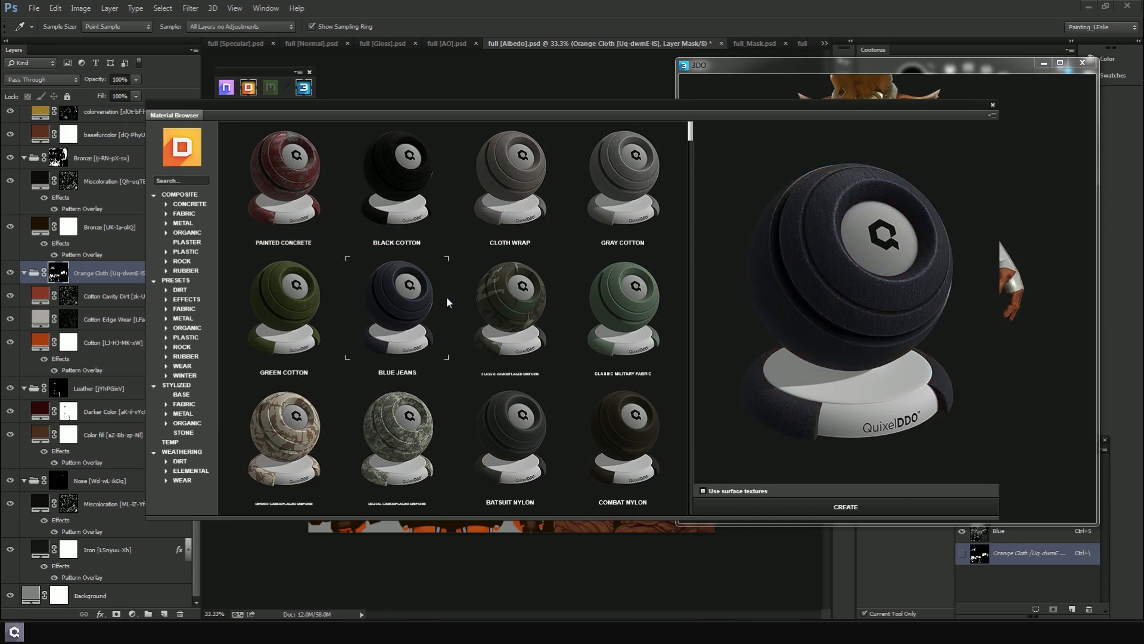
pyautogui.click(871, 505)
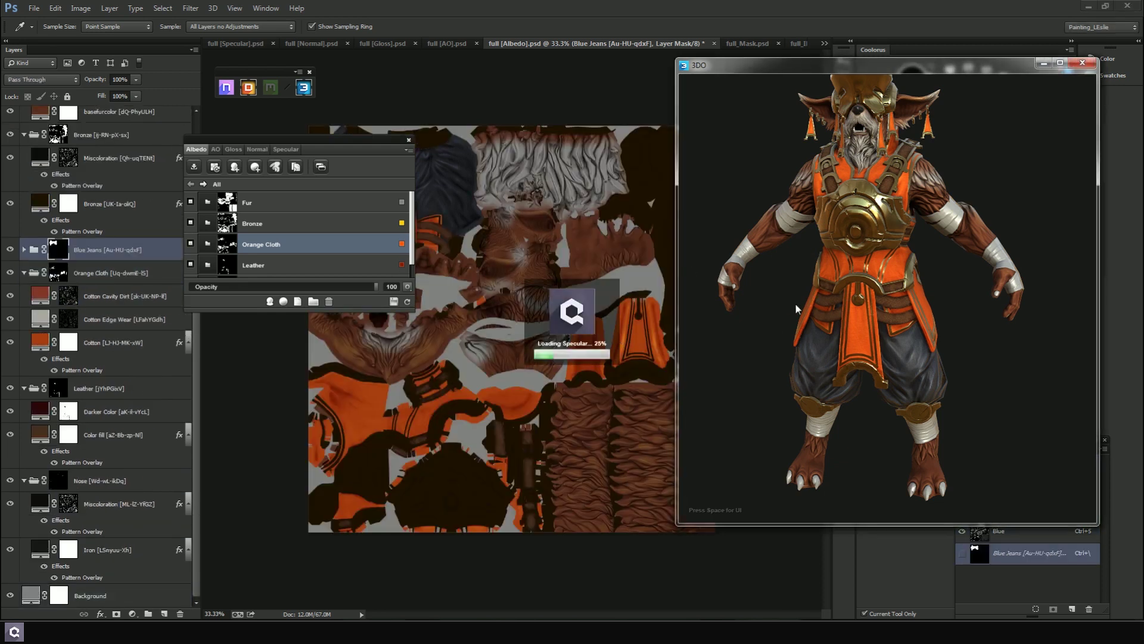
pyautogui.moveTo(793, 284); pyautogui.dragTo(826, 272)
pyautogui.moveTo(998, 296)
pyautogui.mouseDown()
pyautogui.moveTo(968, 307)
pyautogui.moveTo(946, 246)
pyautogui.moveTo(998, 384)
pyautogui.moveTo(984, 279)
pyautogui.mouseUp()
pyautogui.moveTo(1004, 366)
pyautogui.mouseDown()
pyautogui.moveTo(992, 332)
pyautogui.moveTo(1010, 378)
pyautogui.moveTo(1002, 334)
pyautogui.moveTo(1019, 333)
pyautogui.moveTo(1009, 357)
pyautogui.moveTo(770, 354)
pyautogui.moveTo(1001, 355)
pyautogui.moveTo(1017, 372)
pyautogui.mouseUp()
# Zoom in and out on the denim trousers, then select the Orange Cloth group
pyautogui.scroll(-3, 1017, 363)
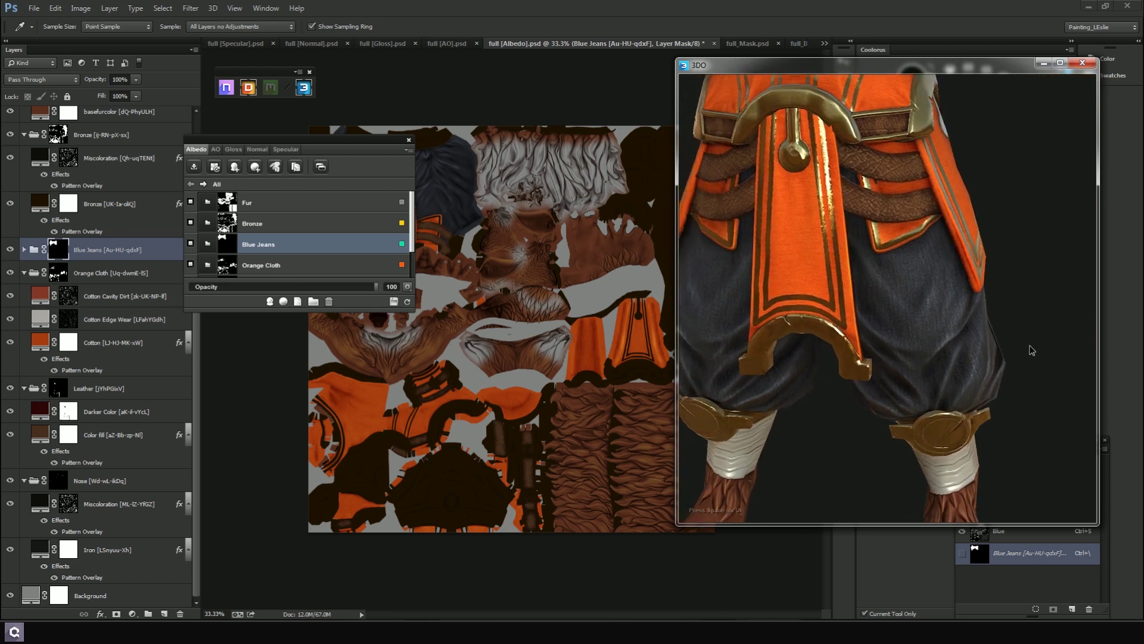
pyautogui.scroll(4, 1025, 340)
pyautogui.scroll(-5, 1013, 316)
pyautogui.scroll(2, 983, 322)
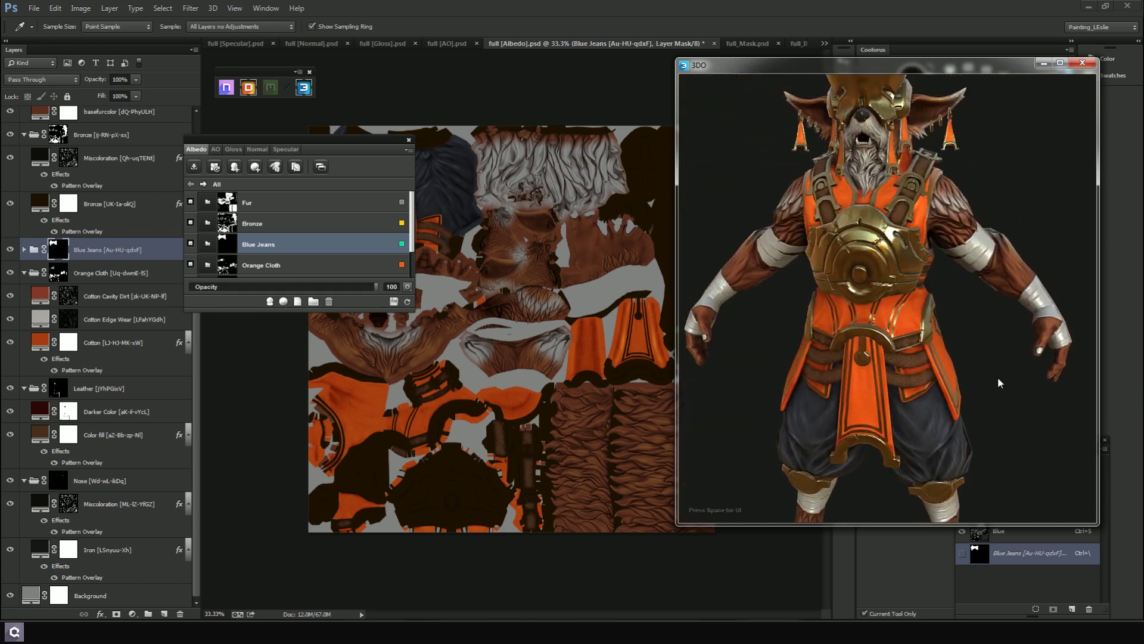
pyautogui.scroll(-3, 964, 343)
pyautogui.scroll(3, 885, 274)
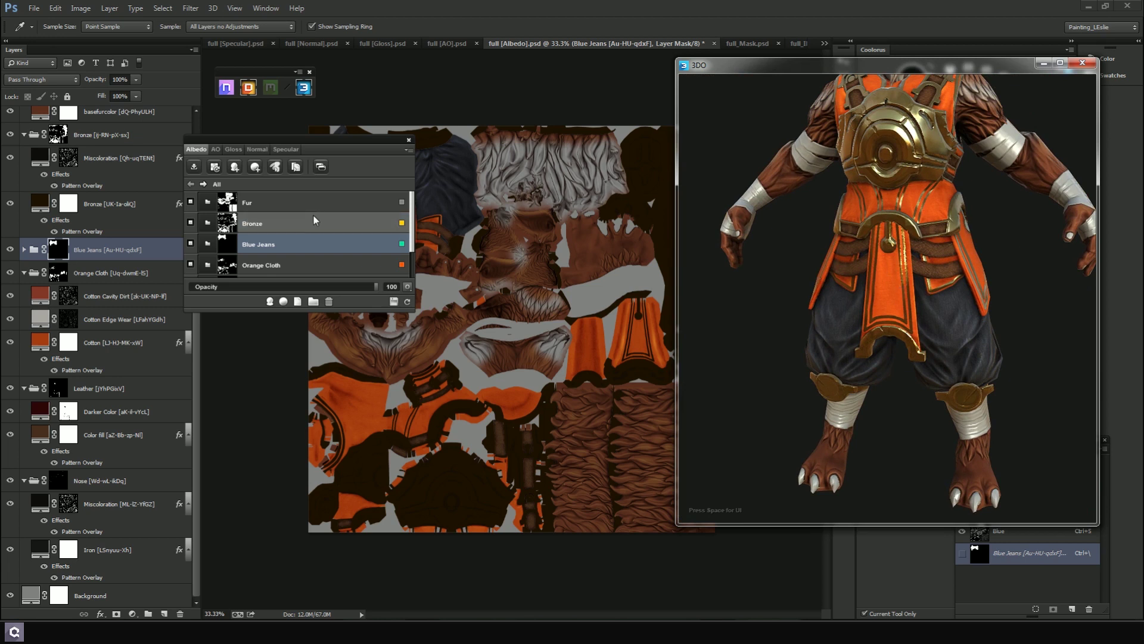
pyautogui.scroll(-1, 413, 269)
pyautogui.scroll(-1, 411, 262)
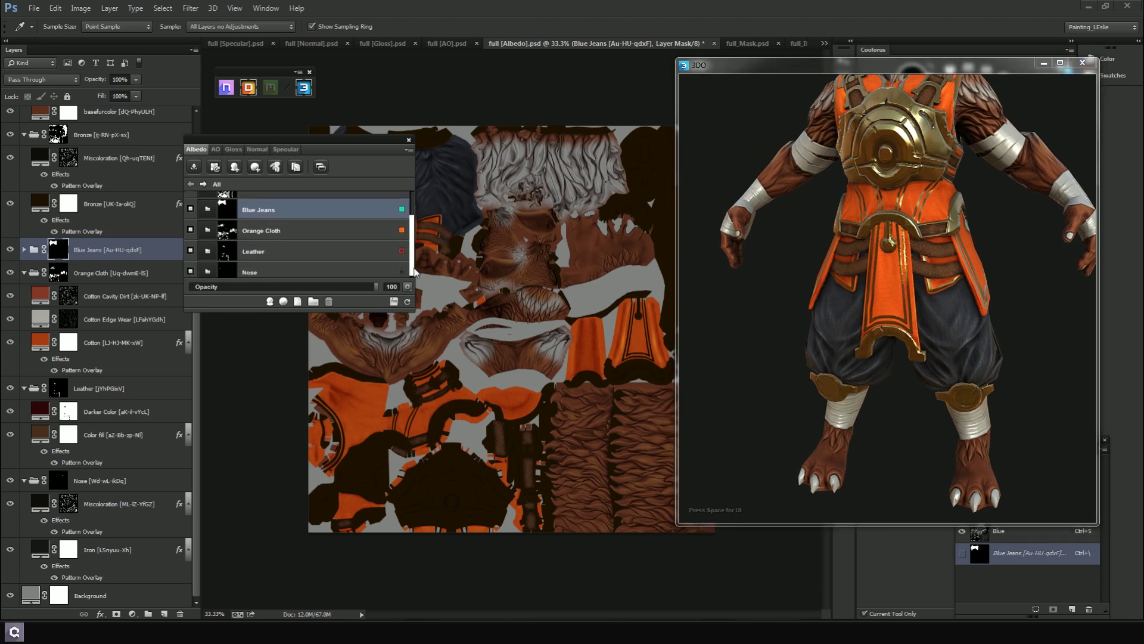
pyautogui.click(298, 231)
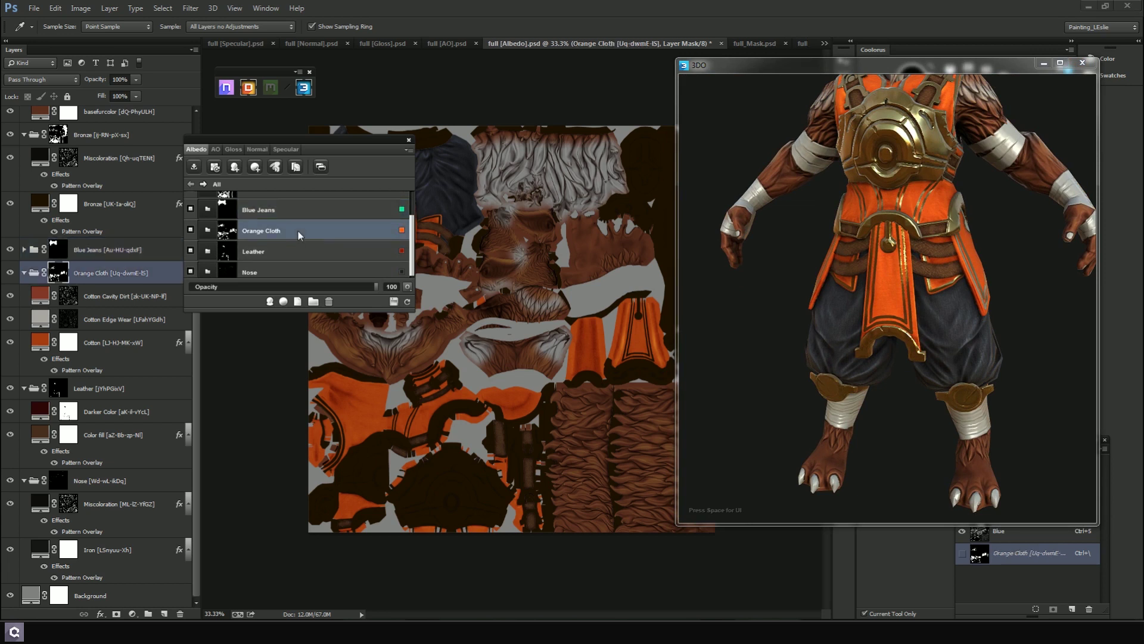
# Start saving Orange Cloth as a smart material and browse to Stylized > Fabric
pyautogui.click(234, 168)
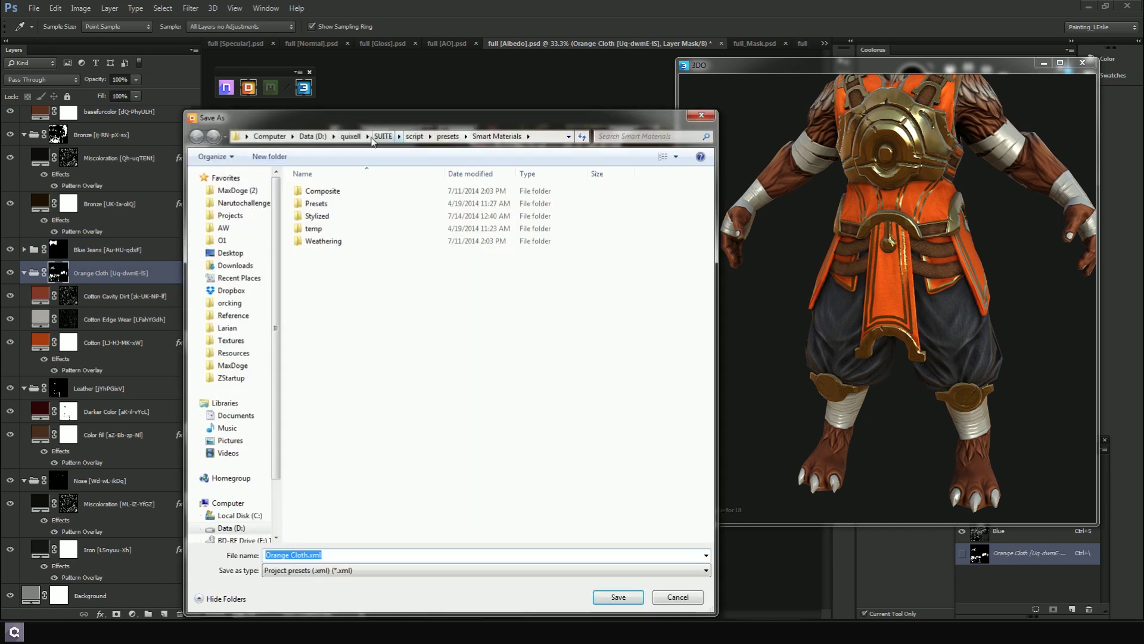
pyautogui.moveTo(357, 127); pyautogui.dragTo(613, 115)
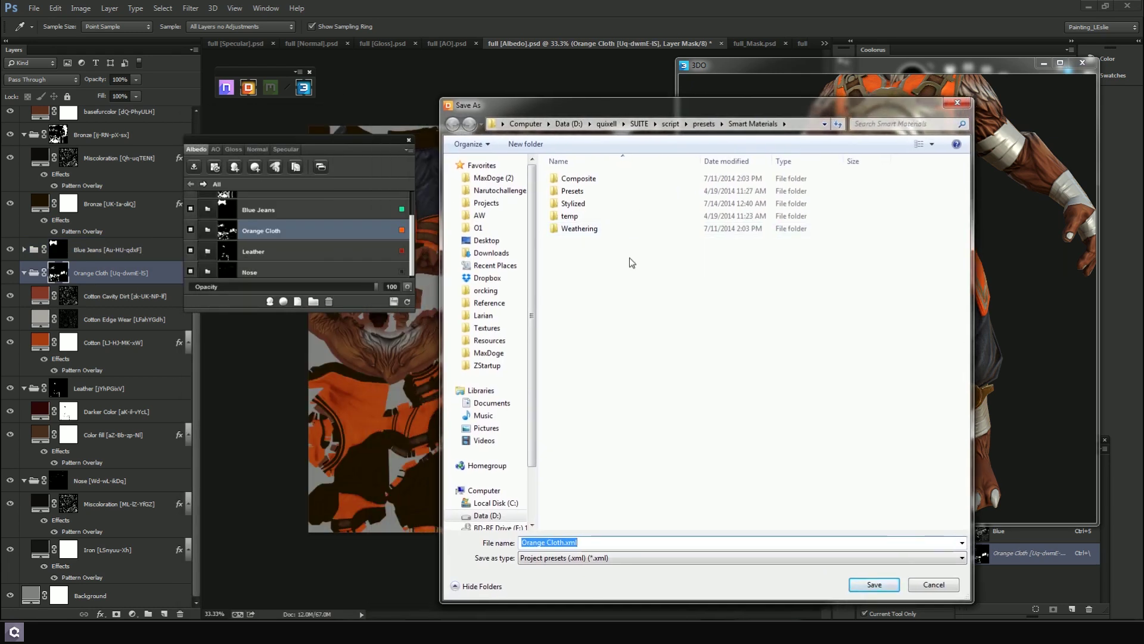
pyautogui.doubleClick(573, 203)
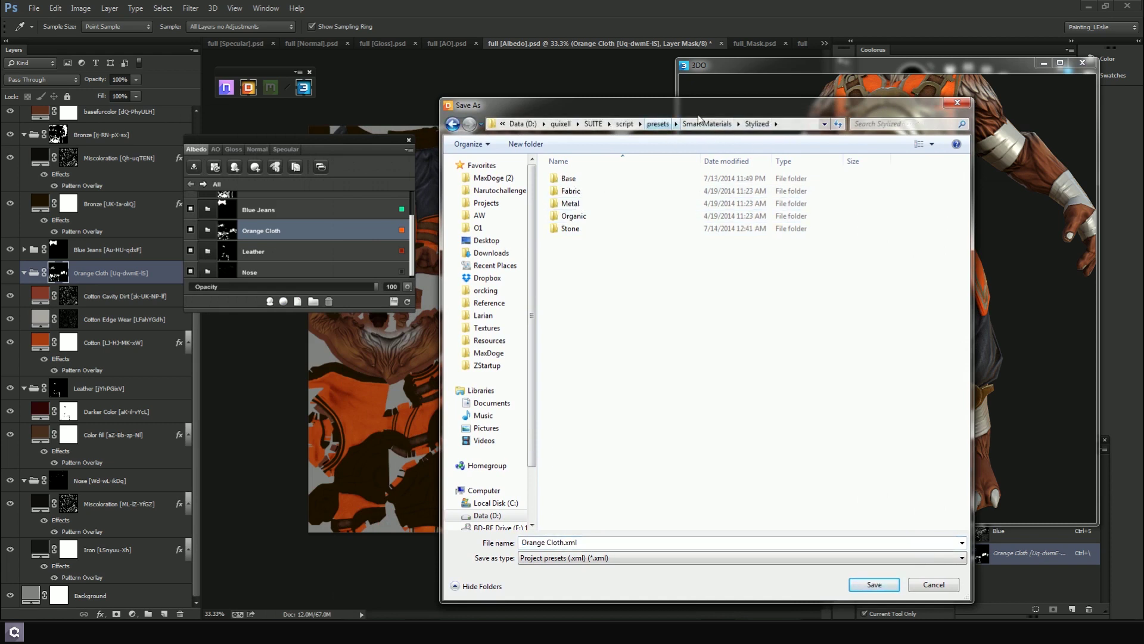
pyautogui.doubleClick(570, 192)
# Create a new 'Cloth' folder inside Fabric and save the preset into it
pyautogui.rightClick(630, 291)
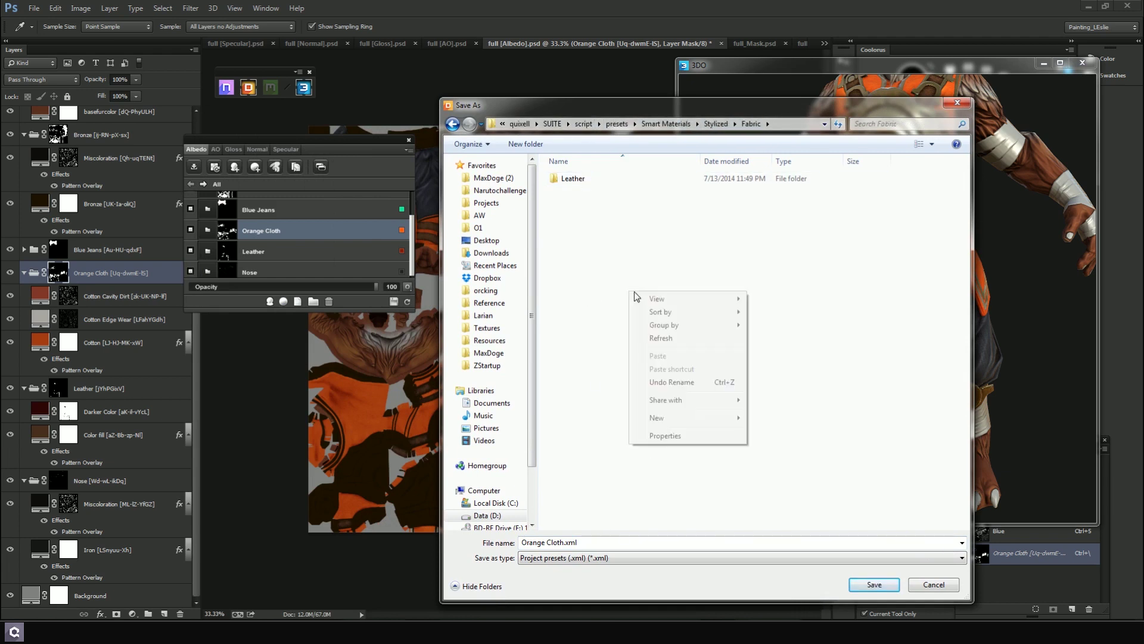
pyautogui.moveTo(703, 418)
pyautogui.click(781, 418)
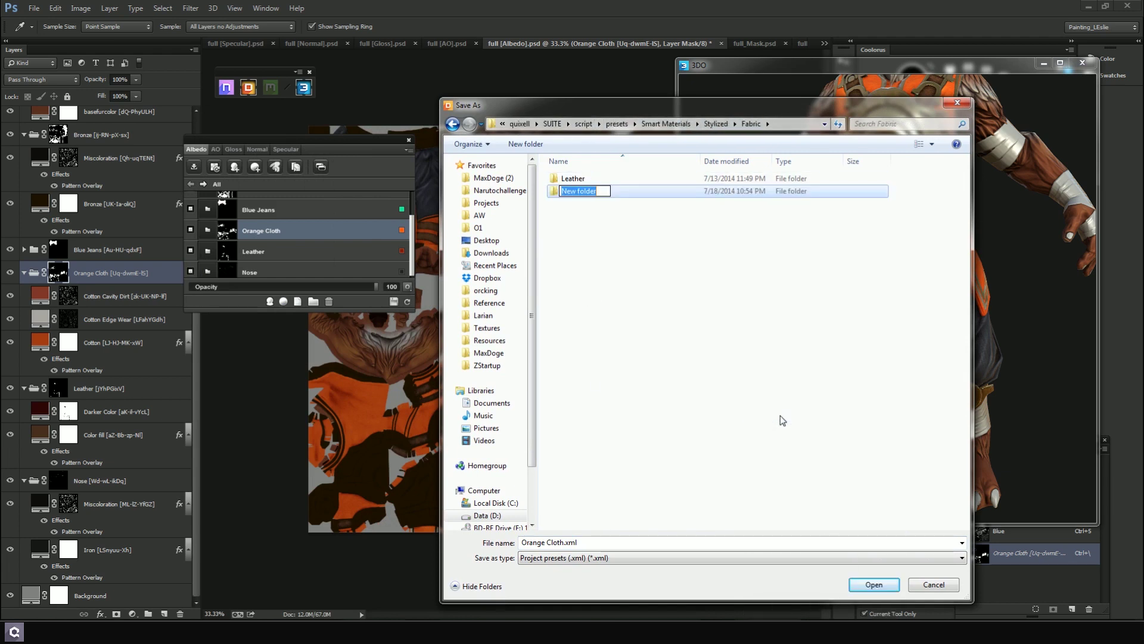
pyautogui.write('Cl')
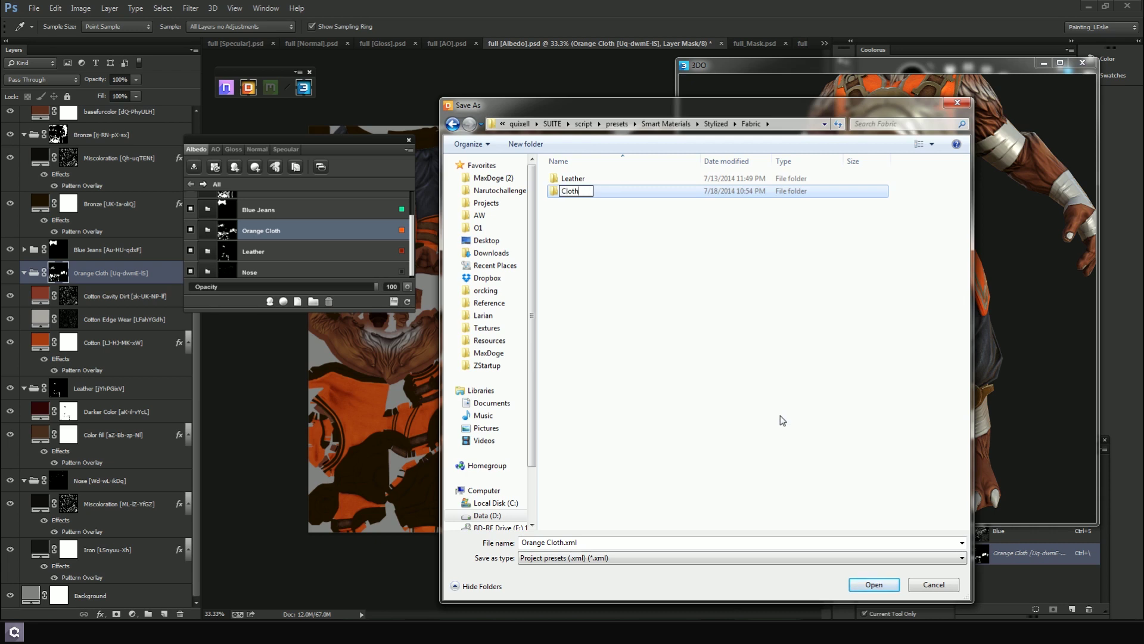
pyautogui.write('oth')
pyautogui.press('Return')
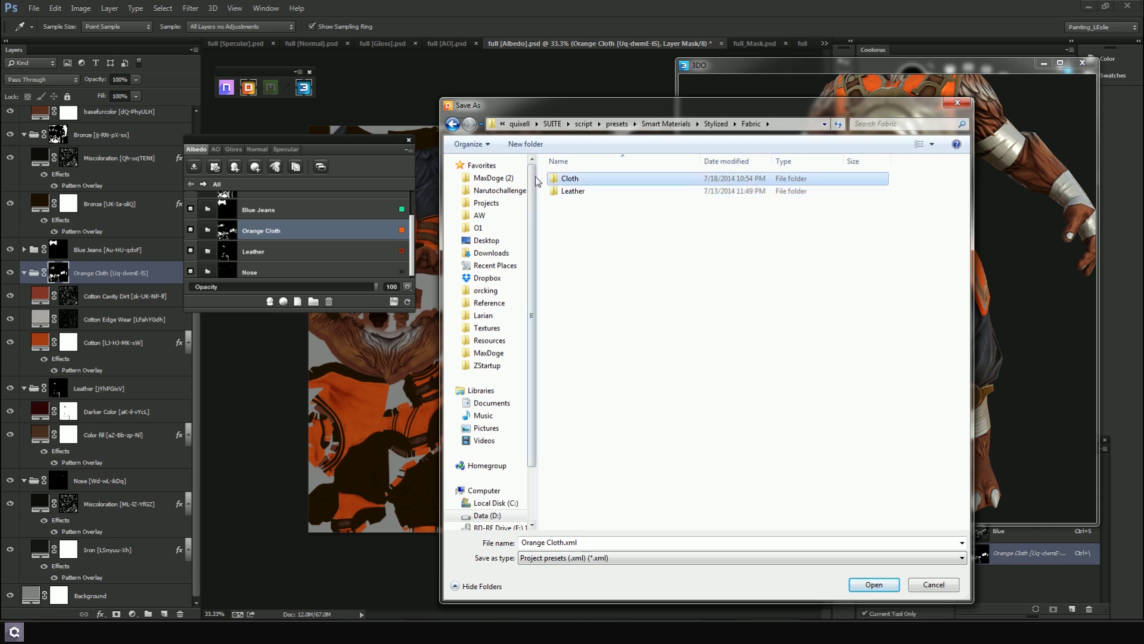
pyautogui.doubleClick(584, 177)
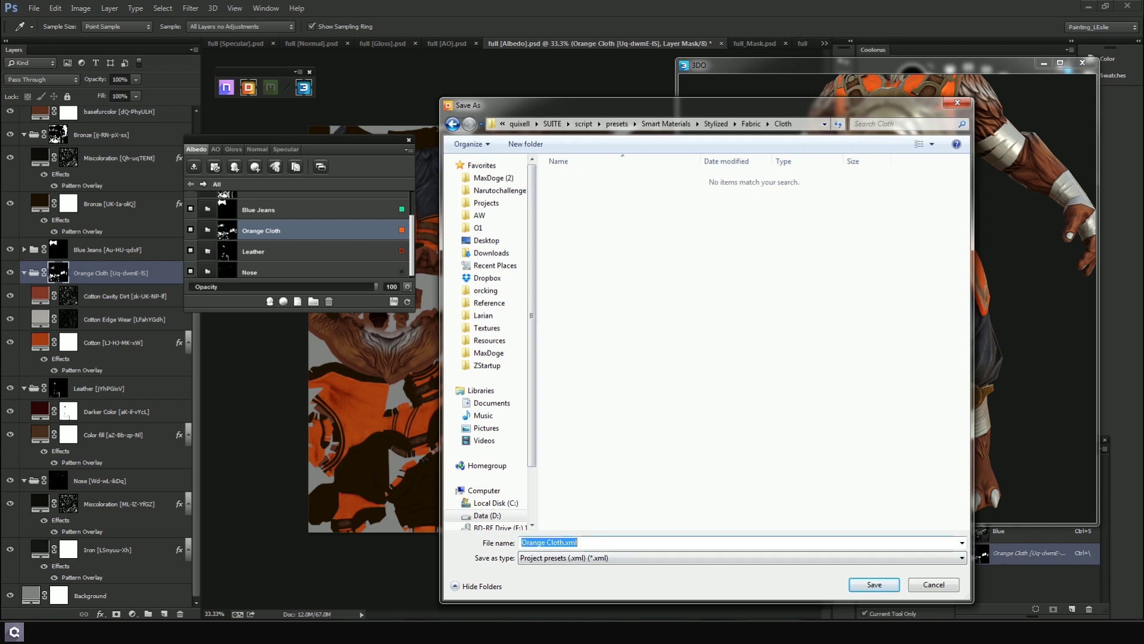
pyautogui.click(875, 584)
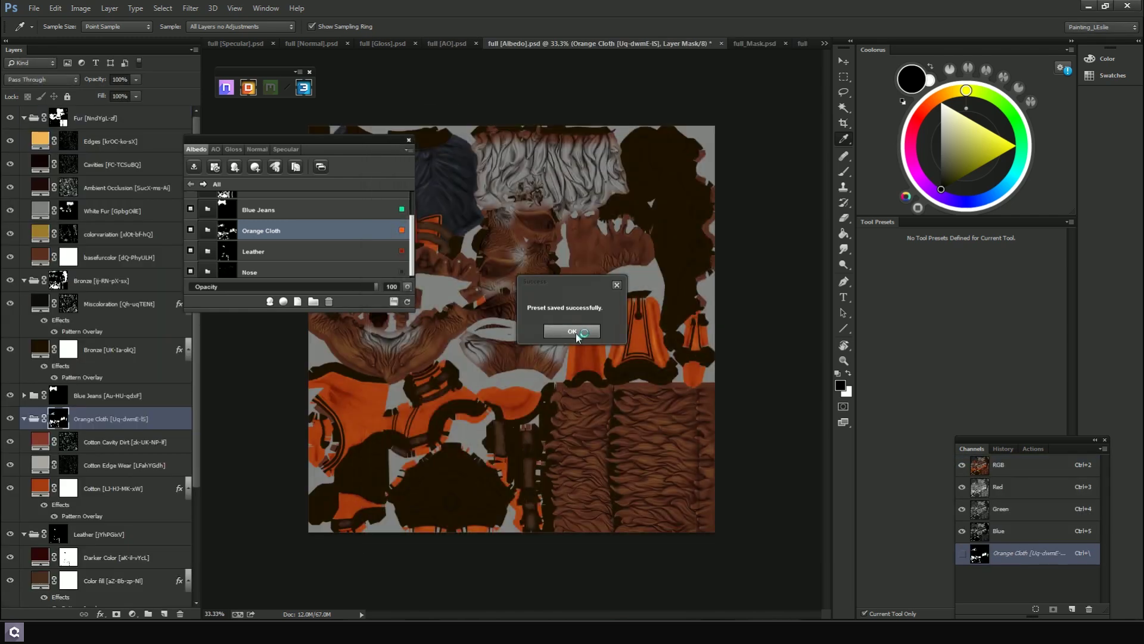
# Dismiss the save confirmation and orbit the 3D preview onto the fox's head and chest
pyautogui.click(578, 334)
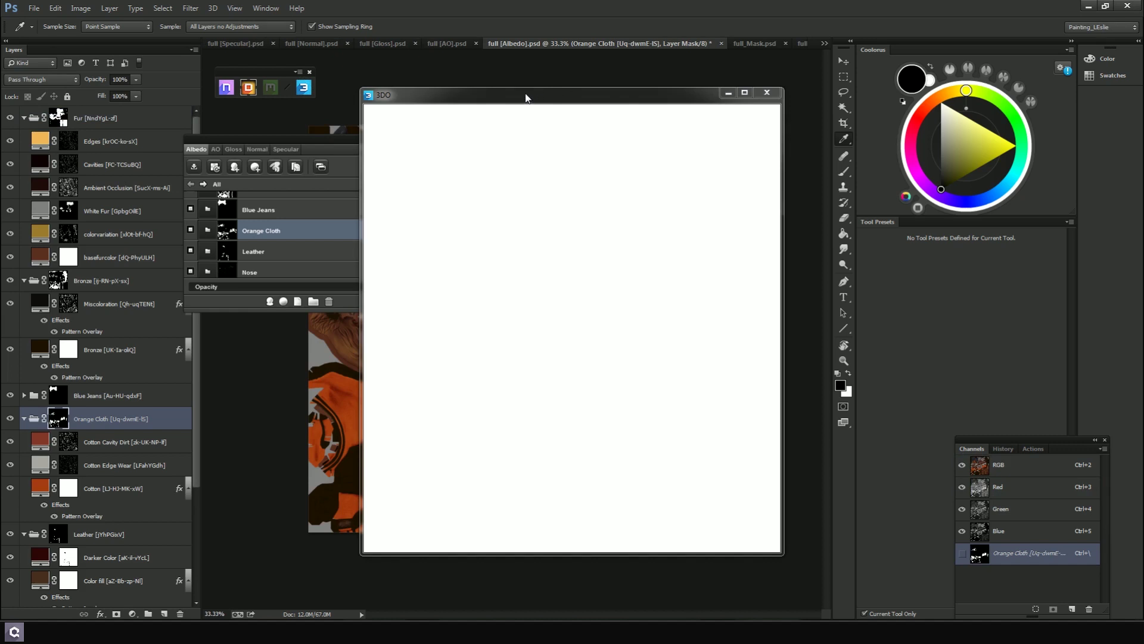
pyautogui.moveTo(486, 101); pyautogui.dragTo(674, 103)
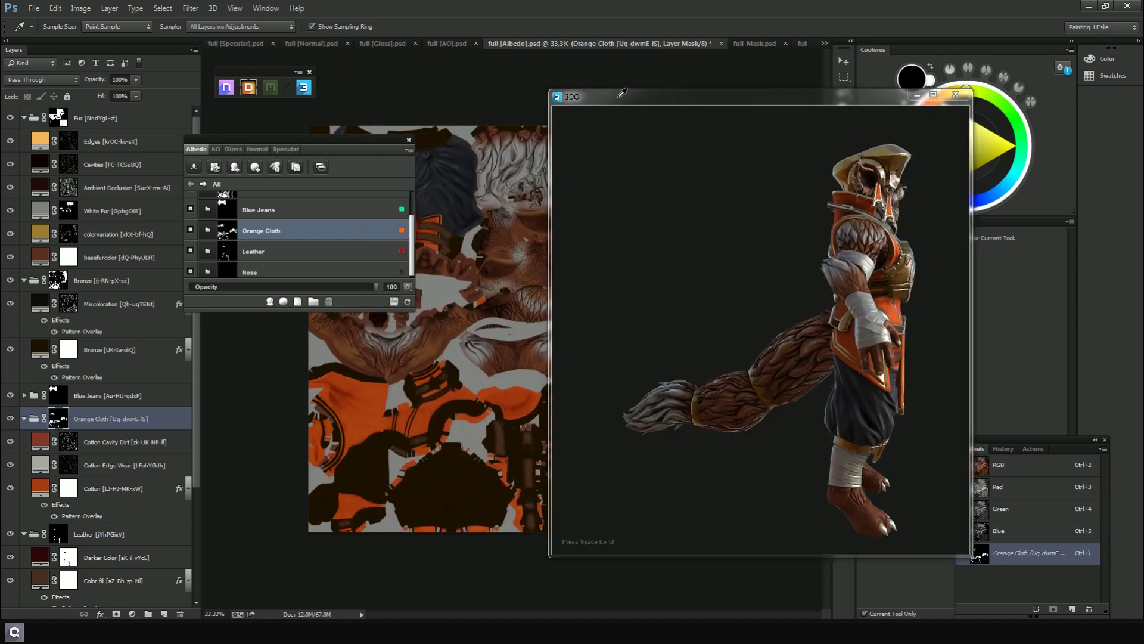
pyautogui.moveTo(774, 318); pyautogui.dragTo(662, 309)
pyautogui.moveTo(760, 297); pyautogui.dragTo(729, 289)
pyautogui.moveTo(774, 258); pyautogui.dragTo(783, 285)
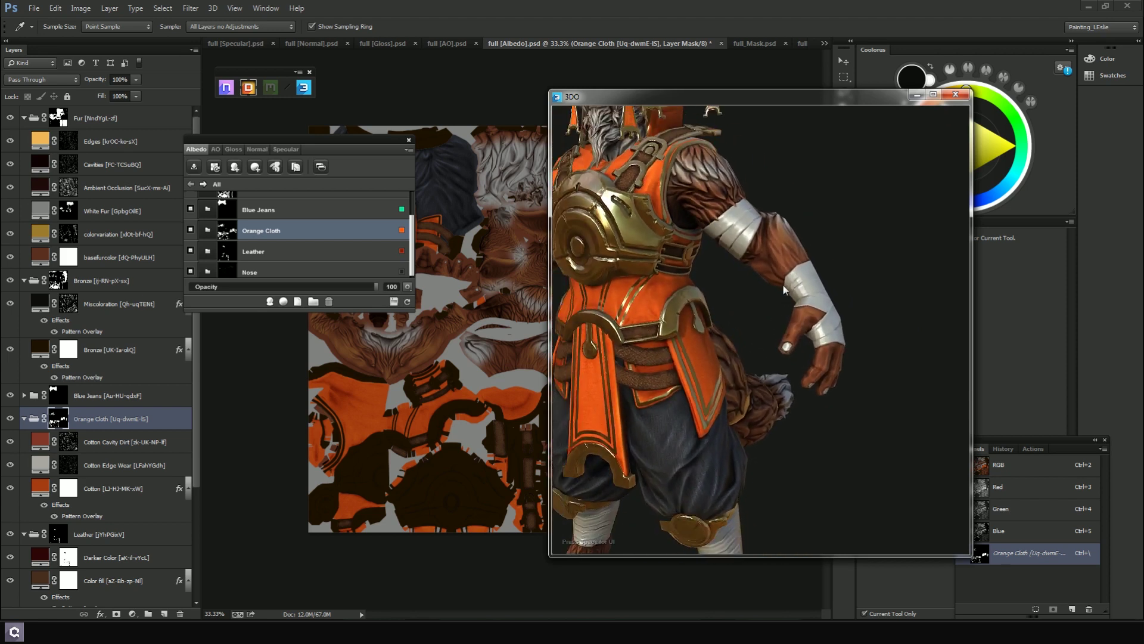
pyautogui.moveTo(695, 213); pyautogui.dragTo(739, 301)
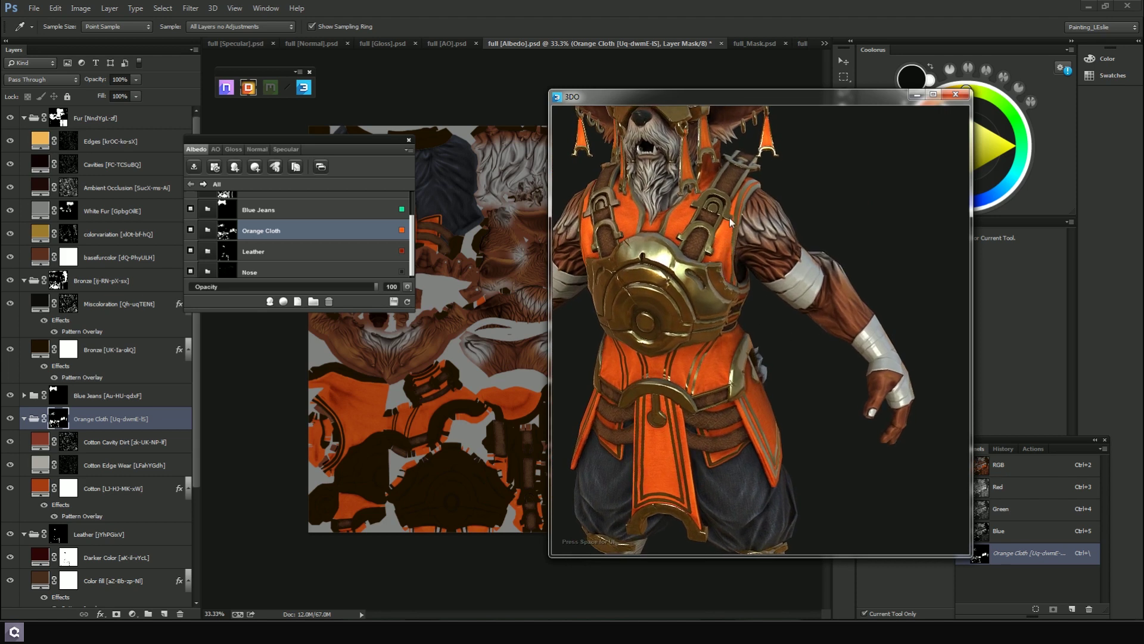
pyautogui.moveTo(861, 209); pyautogui.dragTo(847, 201)
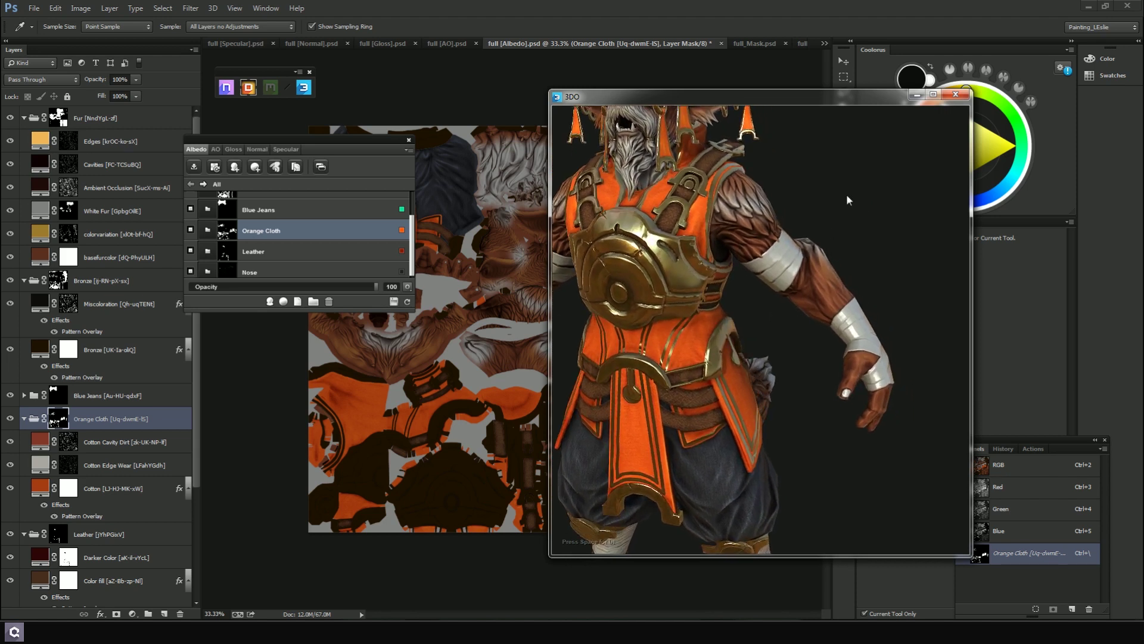
# Toggle the material ID colours on and off, then bring up the material browser
pyautogui.press('c')
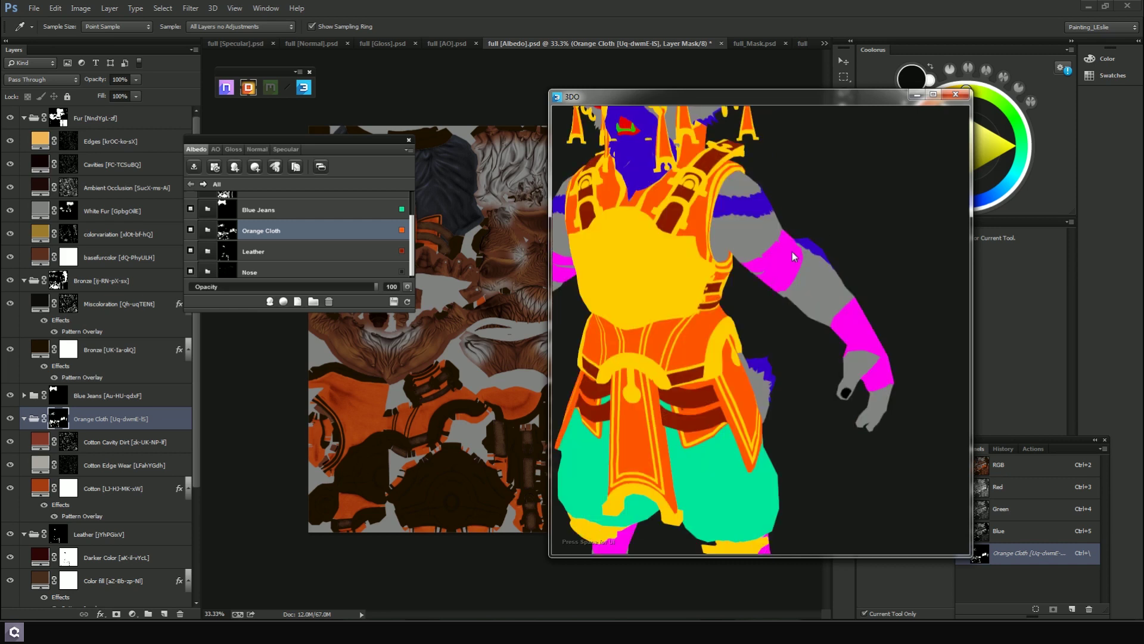
pyautogui.press('m')
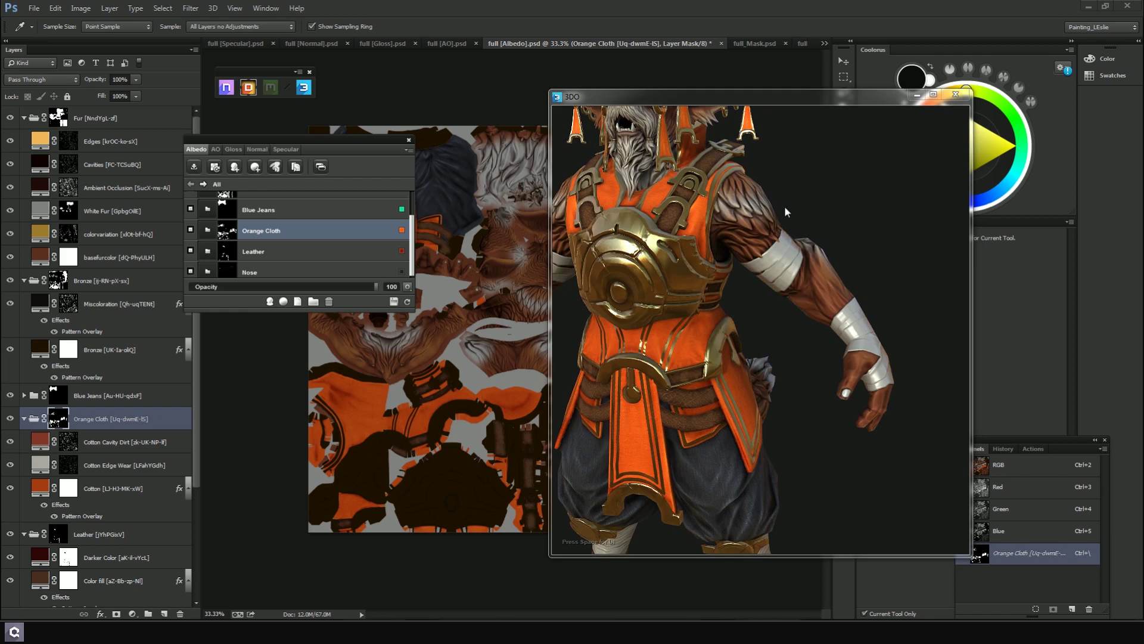
pyautogui.press('space')
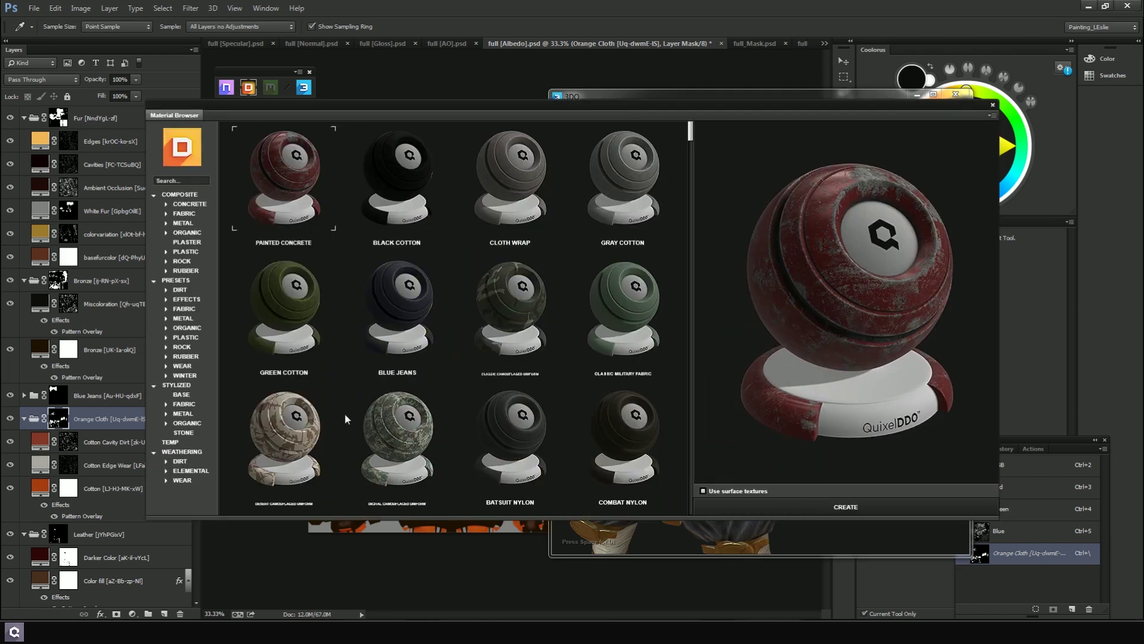
# Filter to the Stylized > Fabric presets, select Orange Cloth and create a layer from it
pyautogui.click(183, 309)
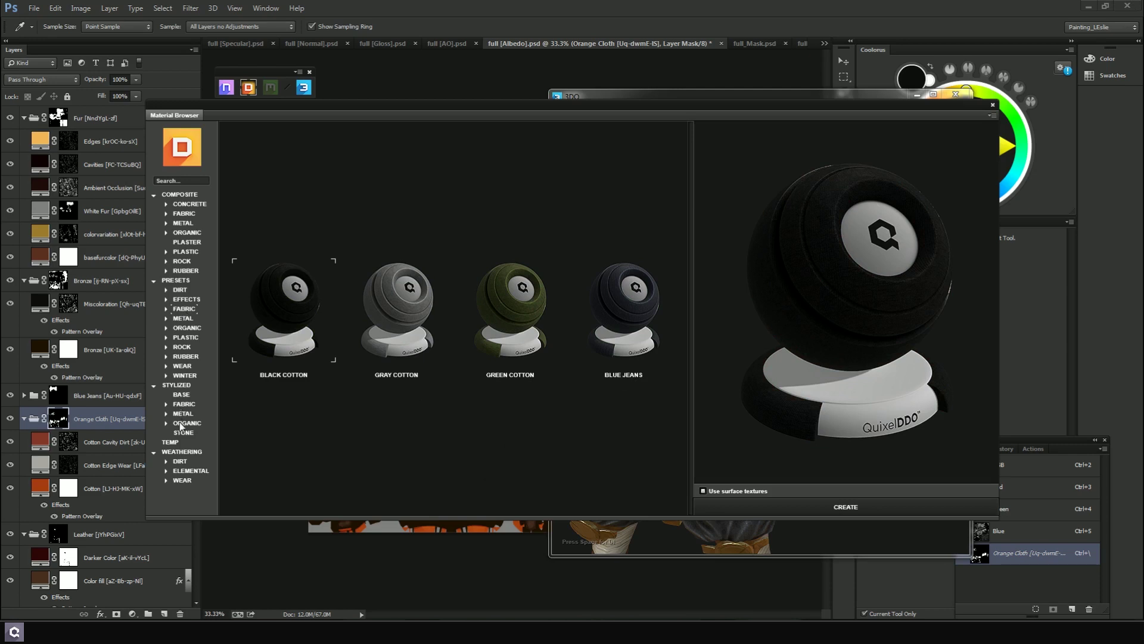
pyautogui.click(184, 404)
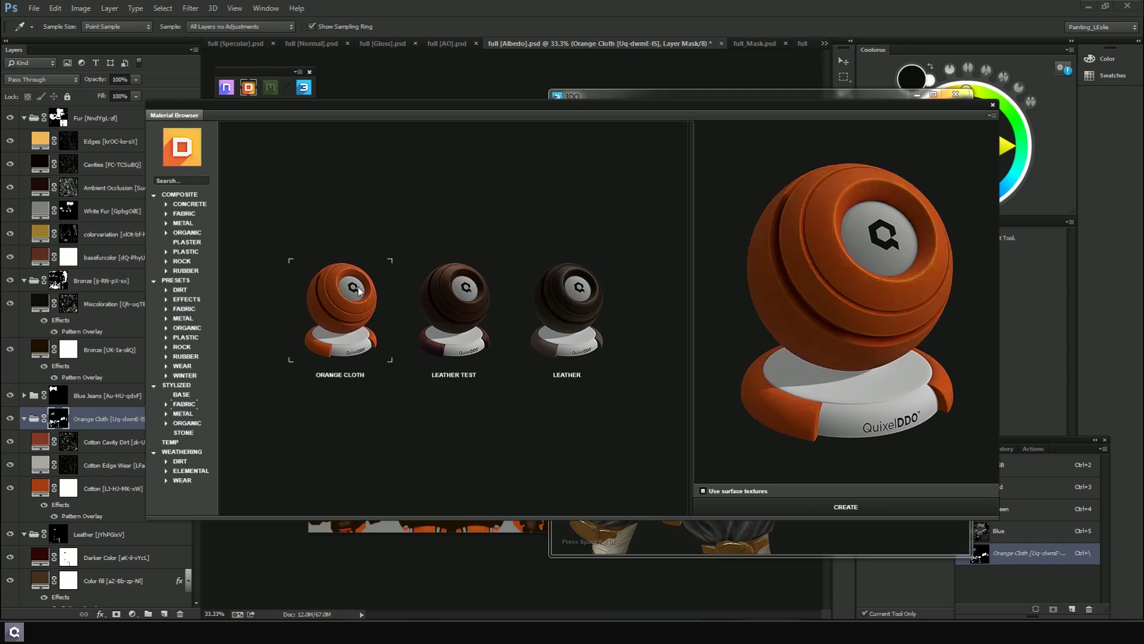
pyautogui.click(473, 302)
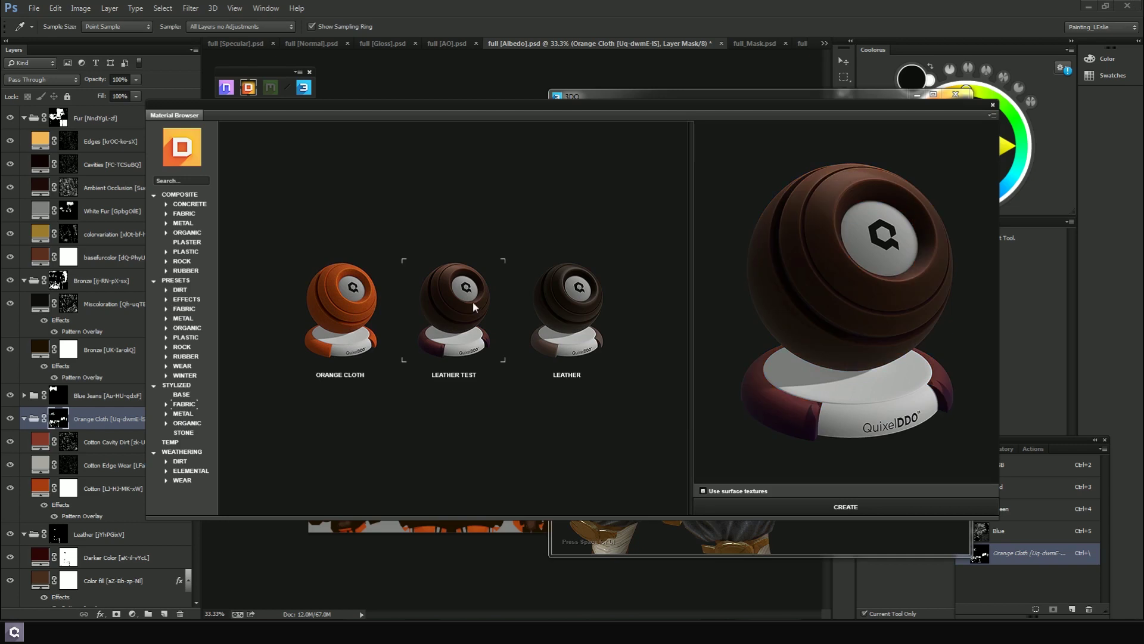
pyautogui.click(323, 293)
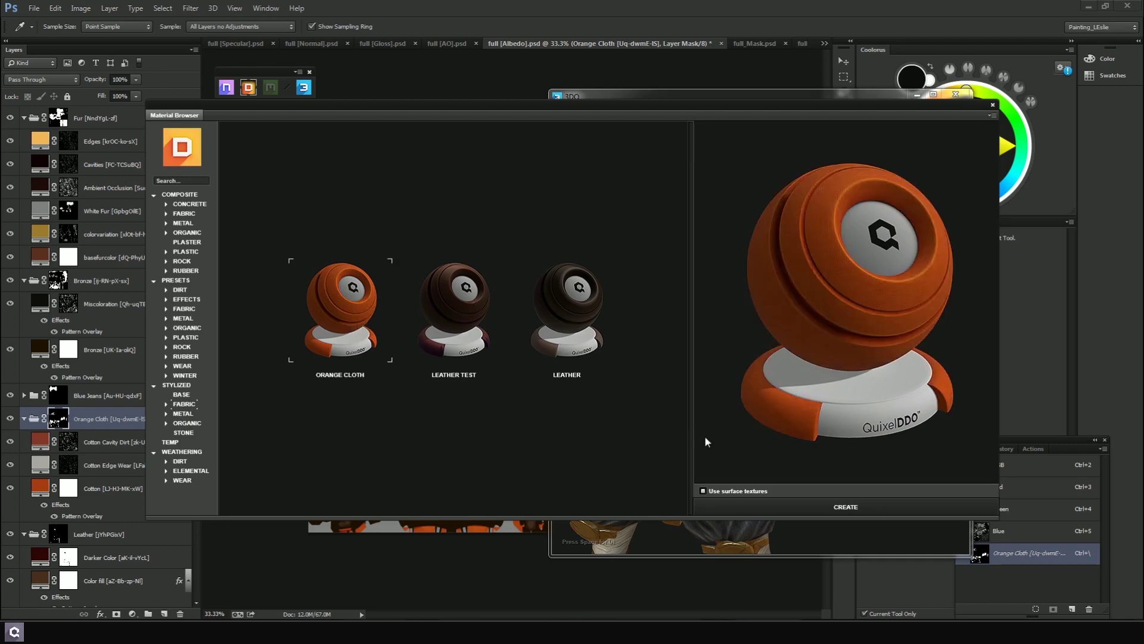
pyautogui.click(868, 507)
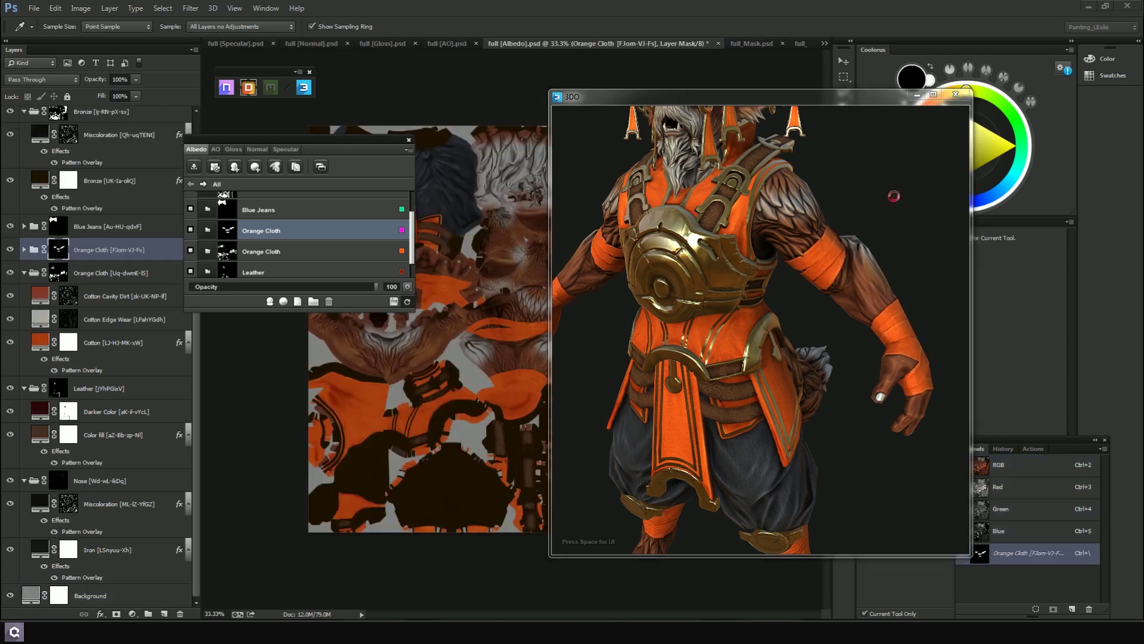
# Orbit to a near-front view of the waist and delete the duplicate Orange Cloth material
pyautogui.moveTo(917, 180); pyautogui.dragTo(892, 266)
pyautogui.scroll(-5, 892, 266)
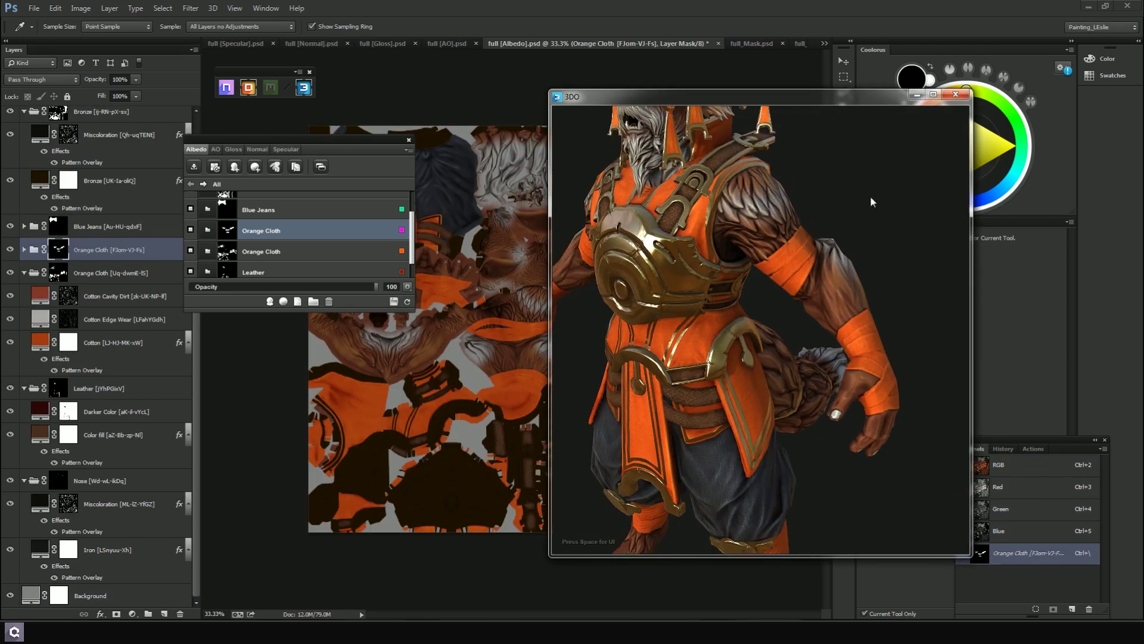
pyautogui.moveTo(674, 338); pyautogui.dragTo(848, 331)
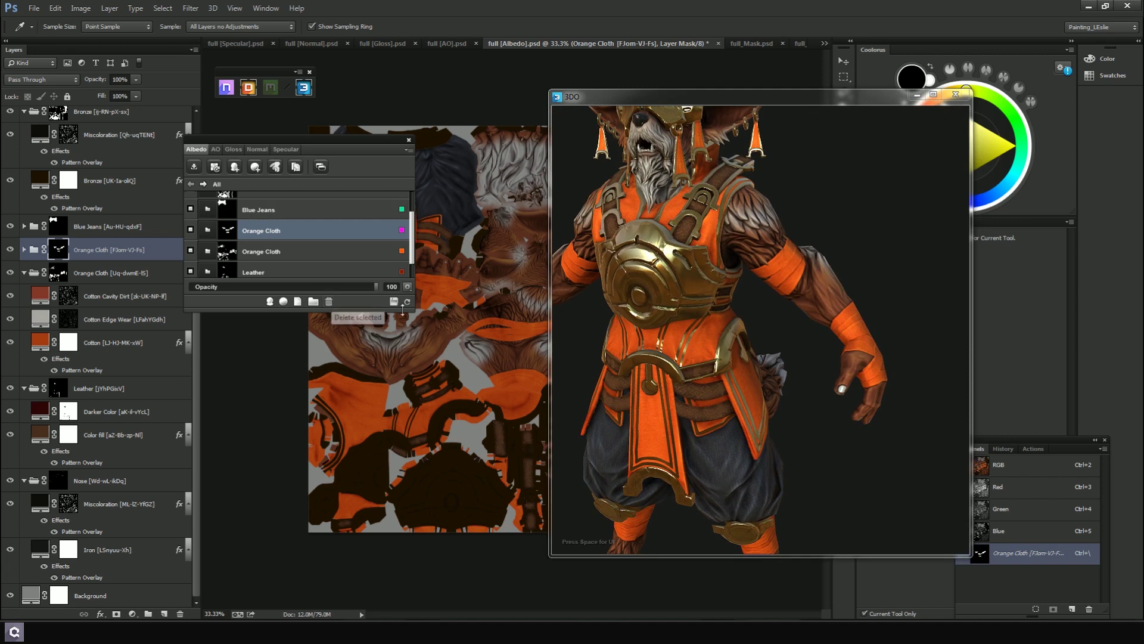
pyautogui.click(331, 302)
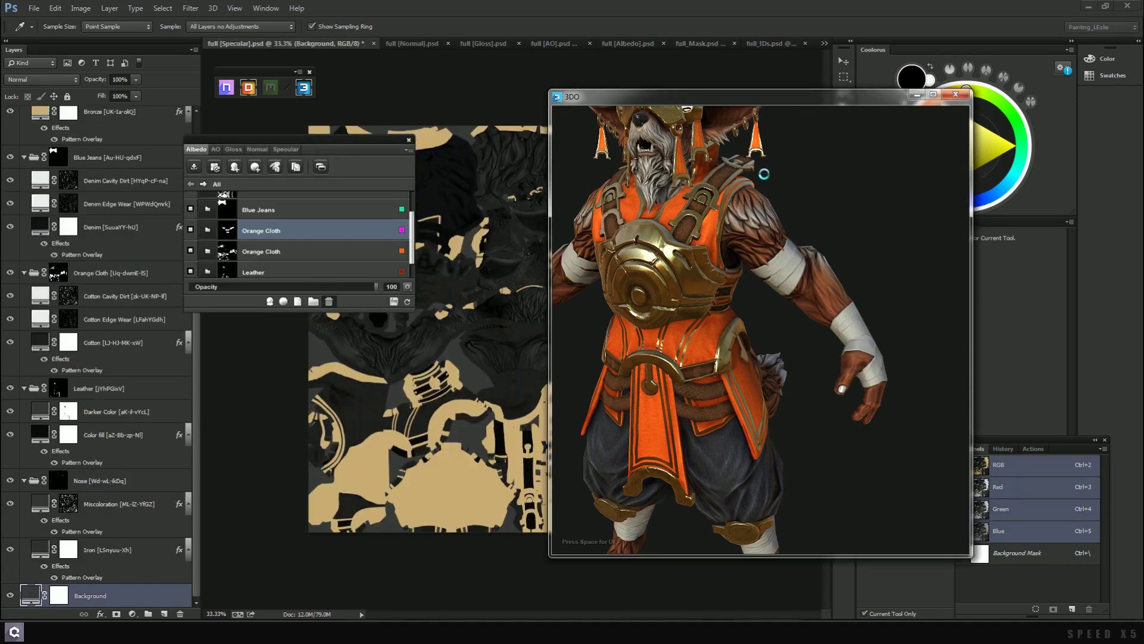
# Check the result in material ID and textured views, then reopen the material browser
pyautogui.moveTo(788, 202); pyautogui.dragTo(810, 194)
pyautogui.press('c')
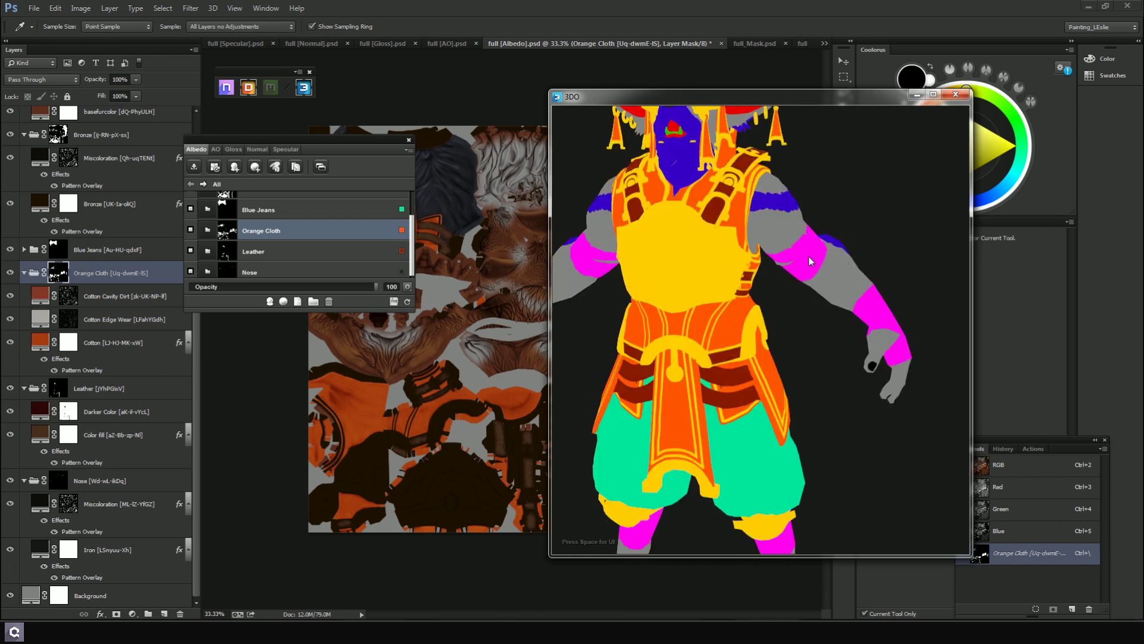
pyautogui.press('i')
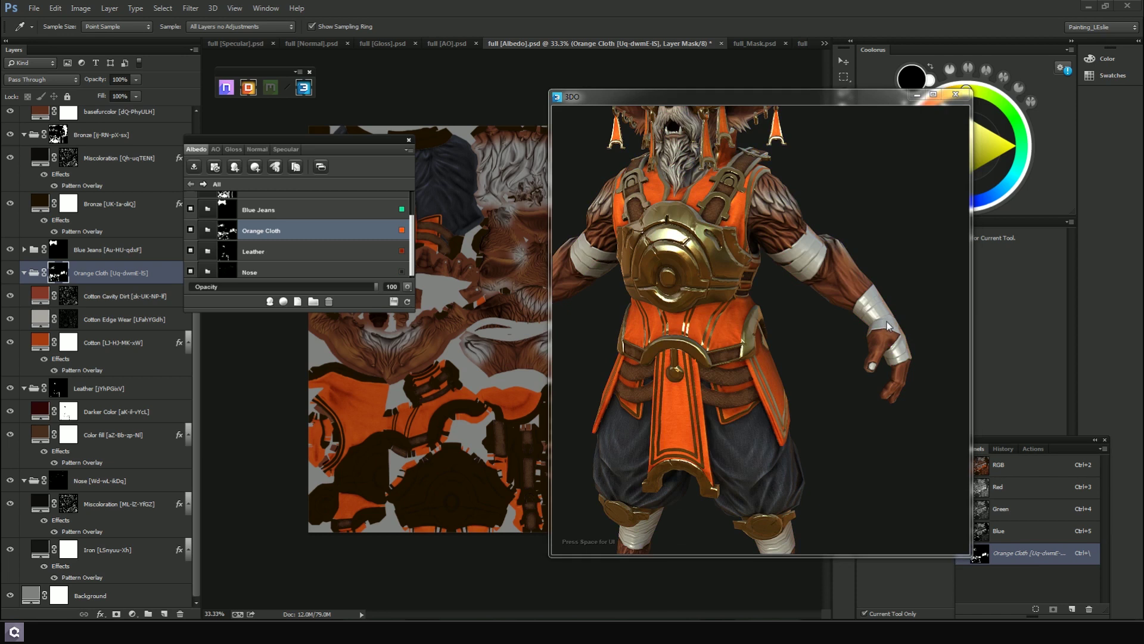
pyautogui.click(651, 256)
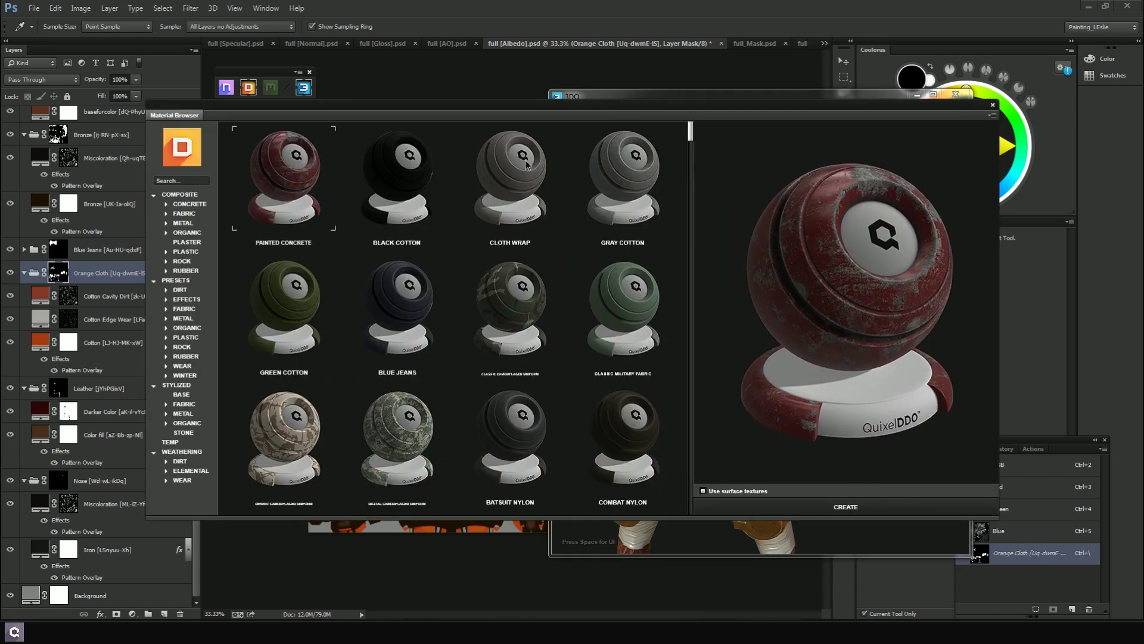
# Create a Cloth Wrap material layer, then orbit, zoom and relight to inspect the pale grey wraps
pyautogui.click(526, 164)
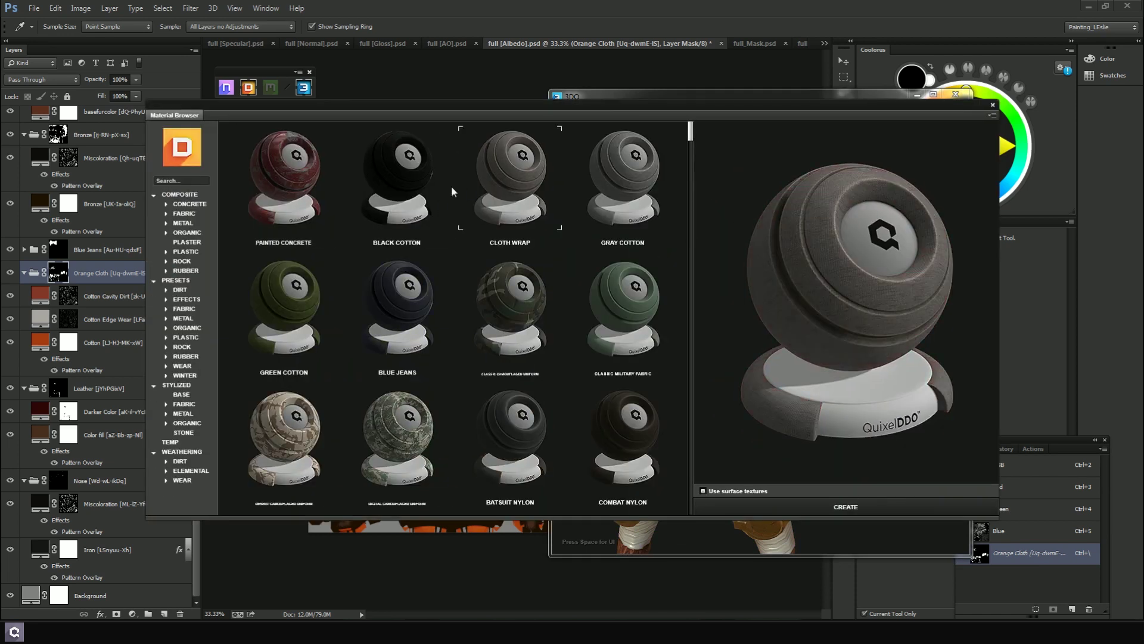
pyautogui.click(864, 506)
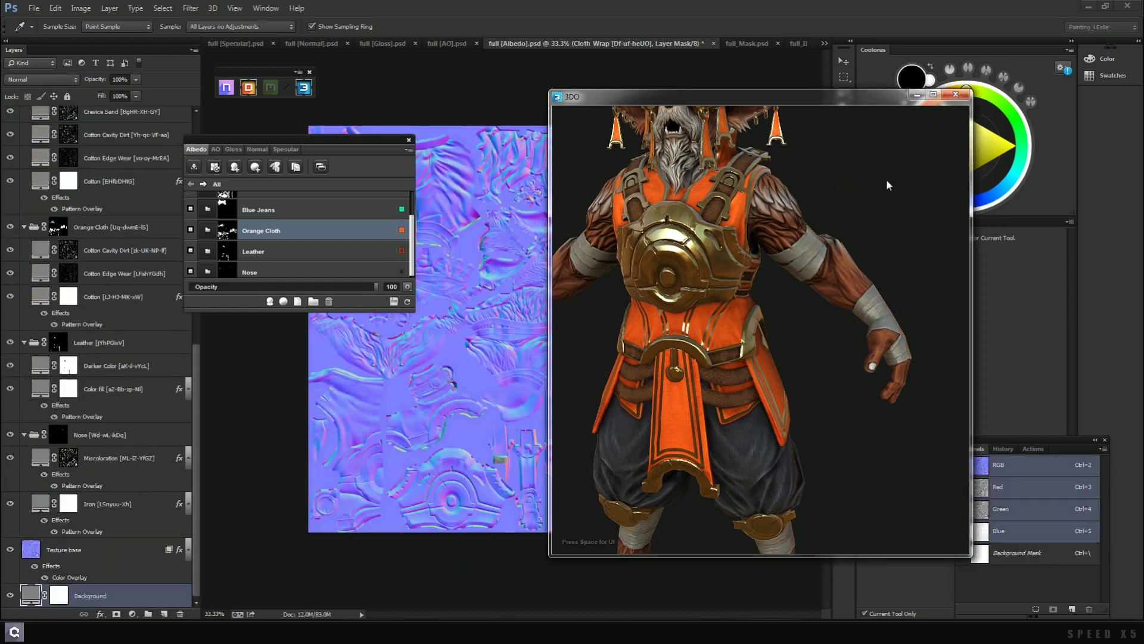
pyautogui.moveTo(855, 204); pyautogui.dragTo(781, 344)
pyautogui.scroll(-10, 781, 345)
pyautogui.moveTo(752, 245); pyautogui.dragTo(866, 290)
pyautogui.moveTo(874, 234); pyautogui.dragTo(885, 307)
# Orbit the fox from behind, then frame the head and chest
pyautogui.scroll(-5, 848, 240)
pyautogui.scroll(3, 848, 240)
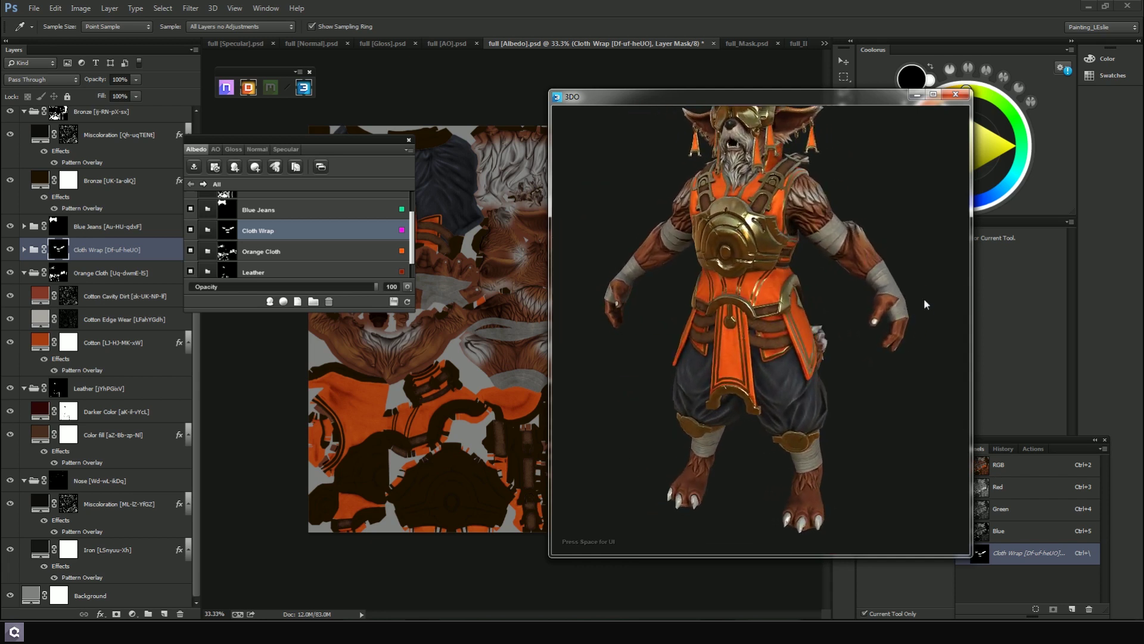
pyautogui.moveTo(744, 179); pyautogui.dragTo(828, 335)
pyautogui.scroll(5, 829, 335)
pyautogui.moveTo(785, 210); pyautogui.dragTo(758, 257)
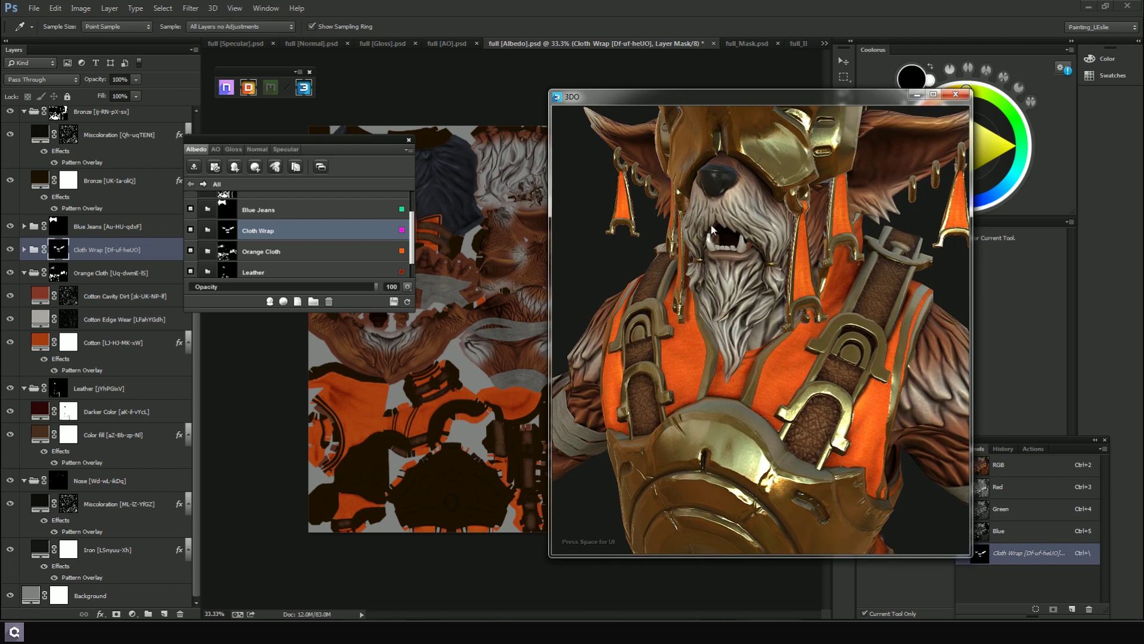
# Toggle the flat material-ID colours on and off, then bring up the DDO material browser
pyautogui.press('c')
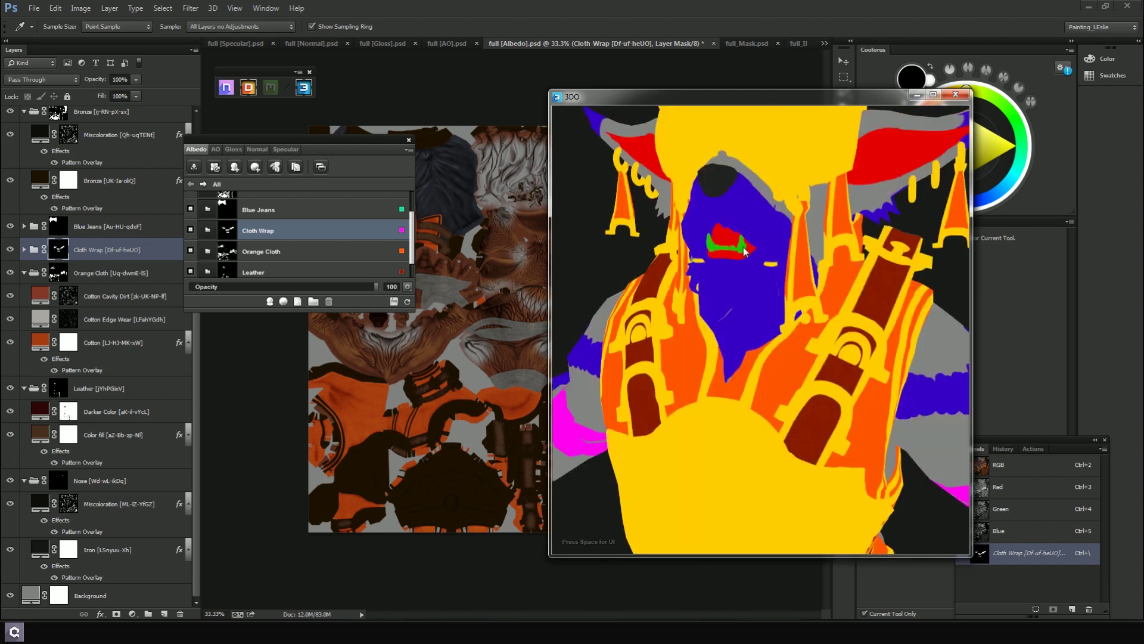
pyautogui.press('i')
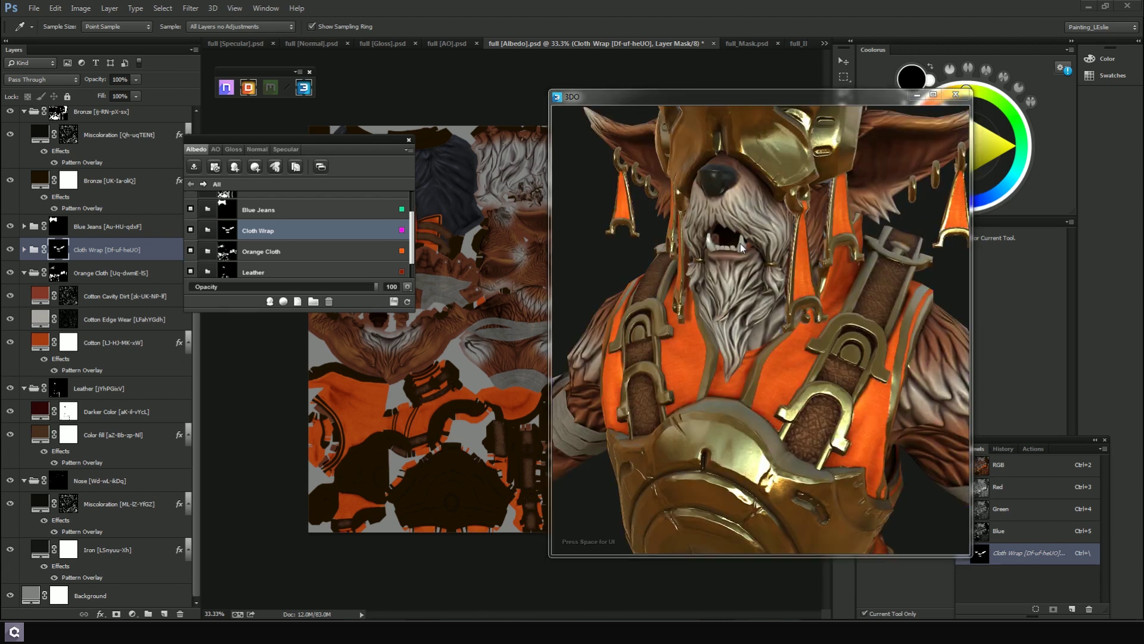
pyautogui.press('m')
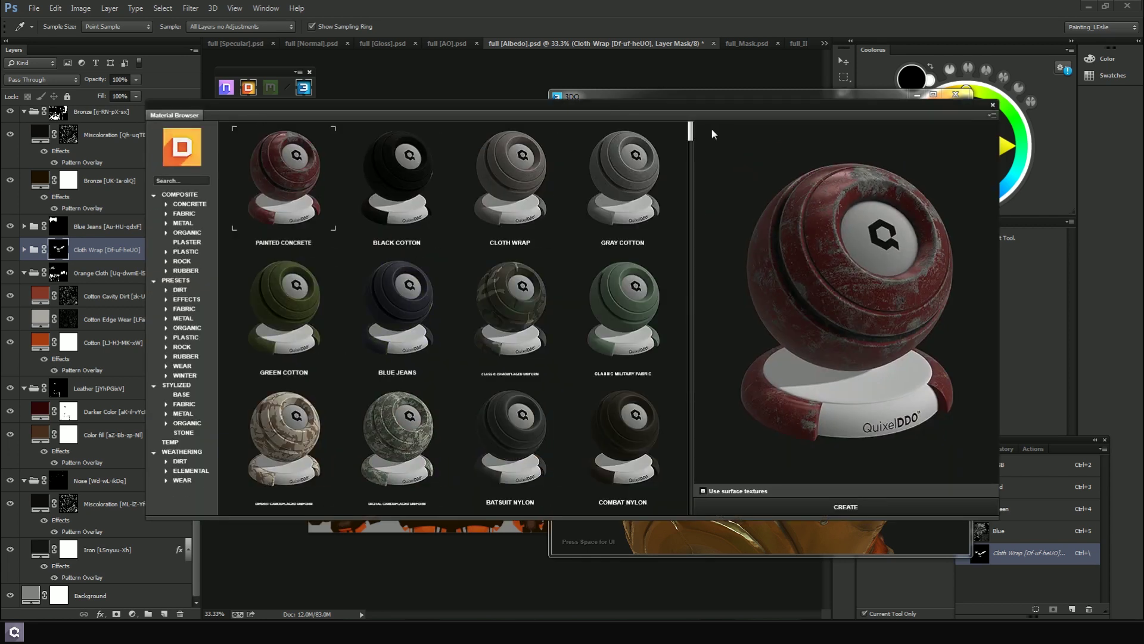
# Scroll to the metal presets and compare Gun Metal Clean with Gunmetal
pyautogui.scroll(-1, 389, 304)
pyautogui.scroll(-5, 389, 304)
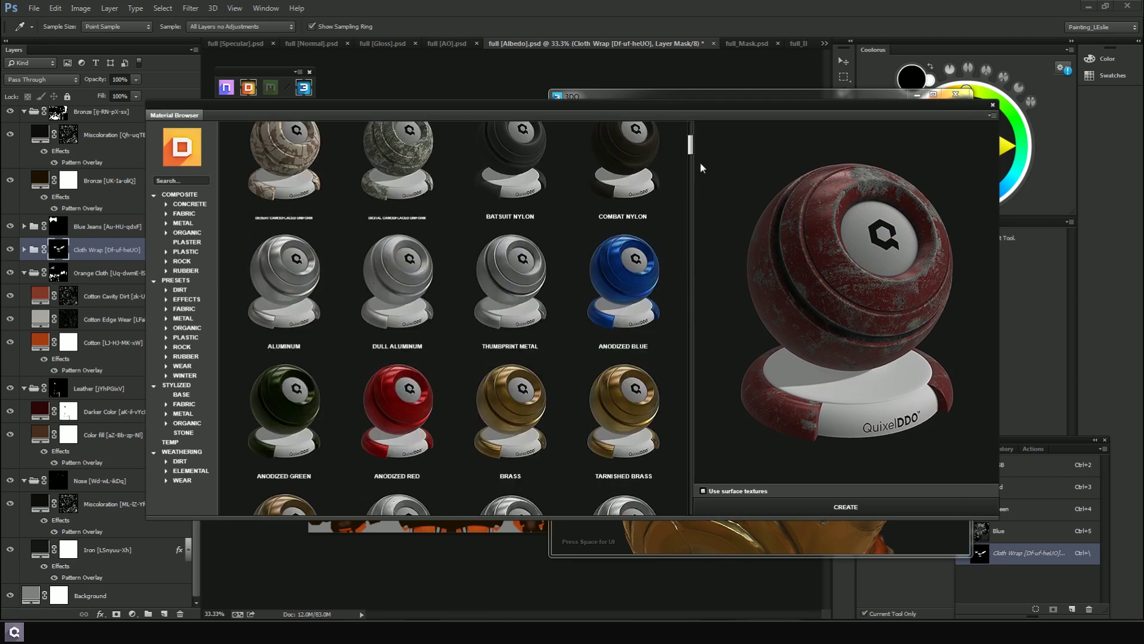
pyautogui.moveTo(690, 154)
pyautogui.mouseDown()
pyautogui.moveTo(686, 320)
pyautogui.moveTo(699, 260)
pyautogui.mouseUp()
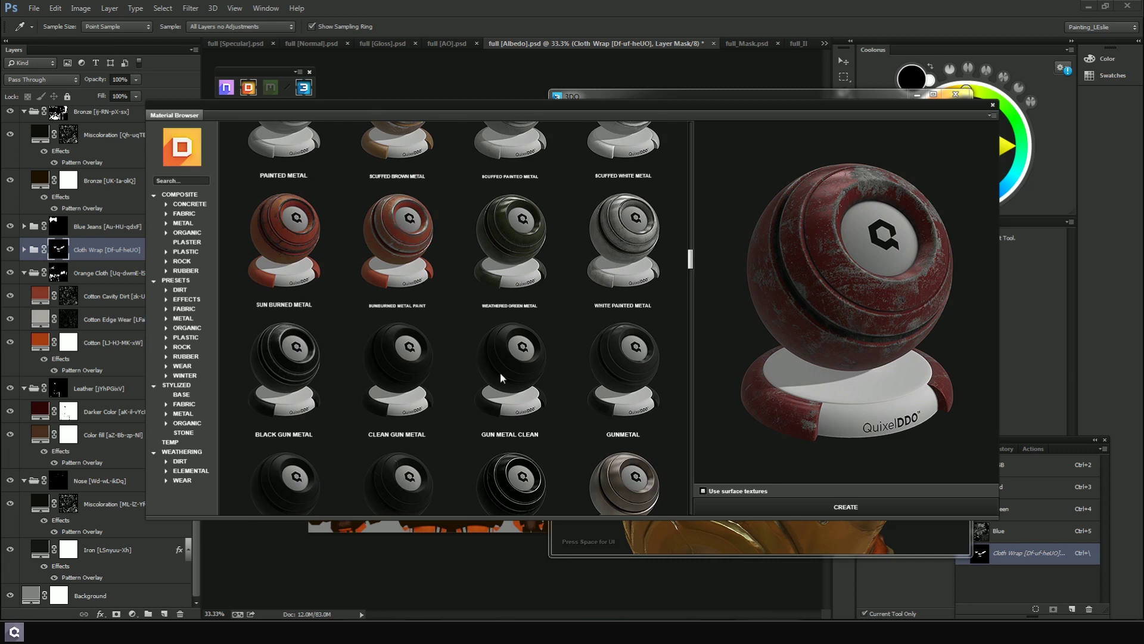
pyautogui.click(526, 341)
pyautogui.click(612, 359)
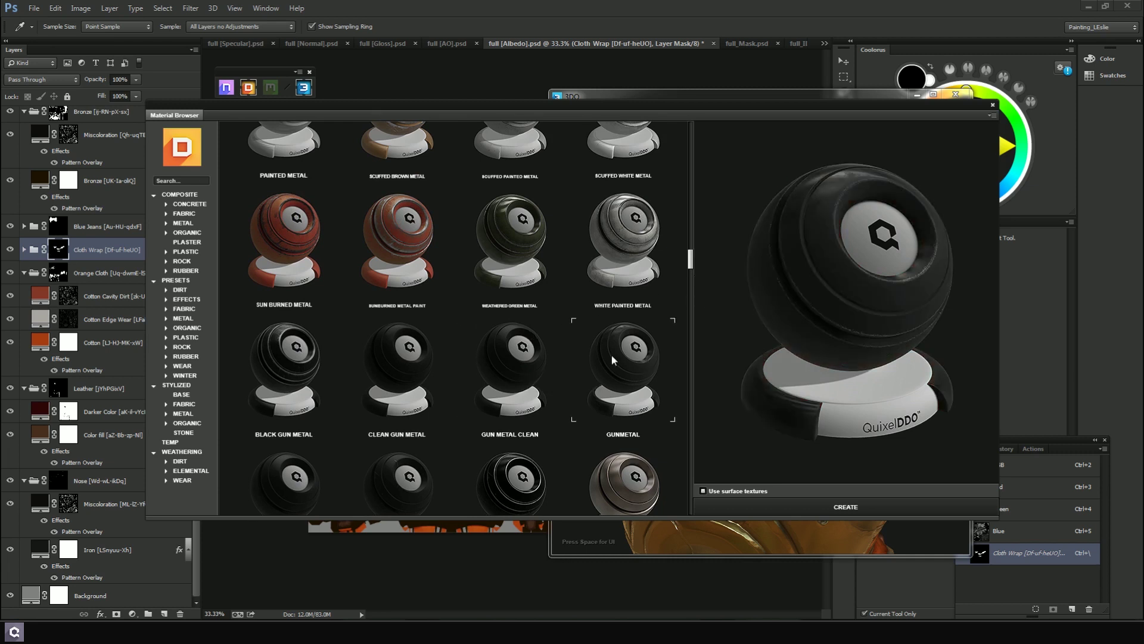
pyautogui.click(511, 370)
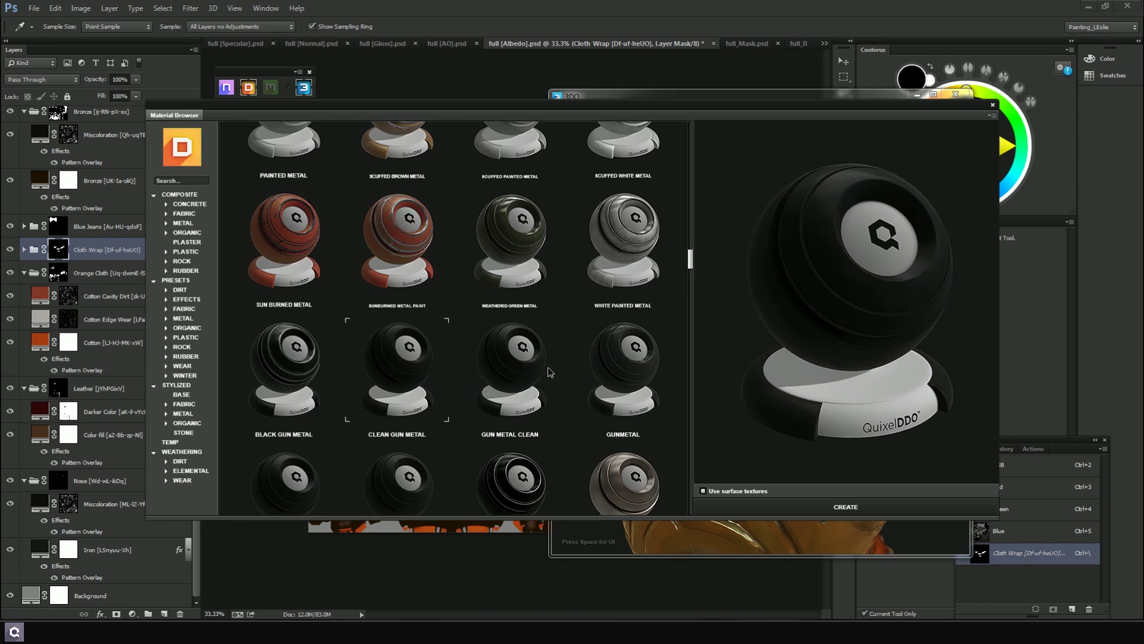
pyautogui.click(619, 372)
# Preview Parkerized Metal, then select Metal Gun Clean and create it on the model
pyautogui.moveTo(692, 269)
pyautogui.mouseDown()
pyautogui.moveTo(697, 285)
pyautogui.moveTo(691, 272)
pyautogui.mouseUp()
pyautogui.click(397, 317)
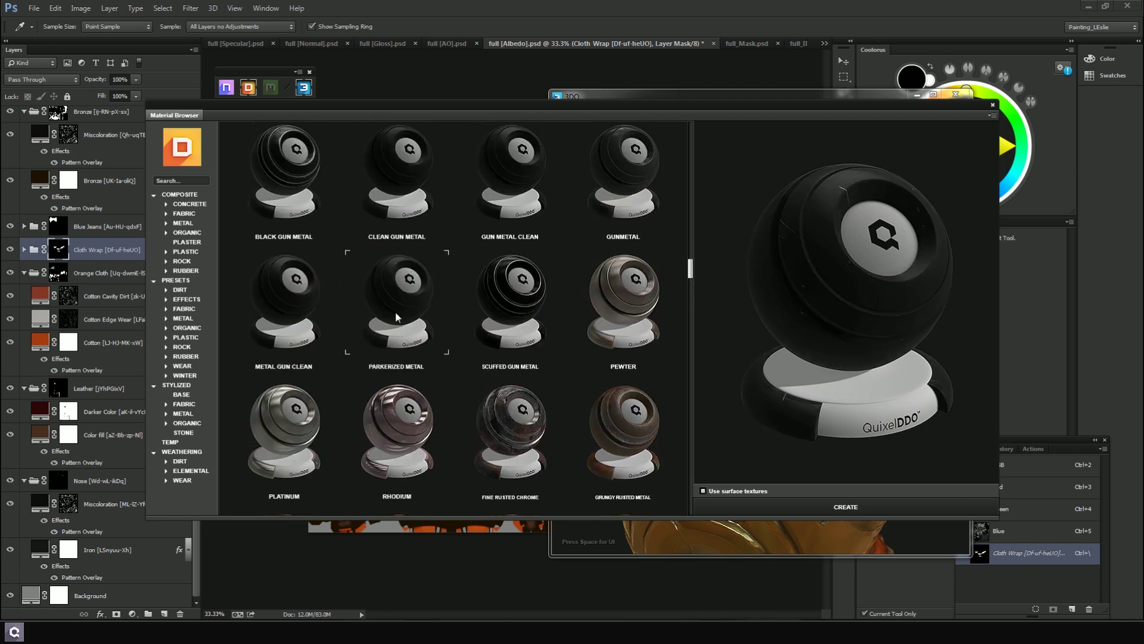
pyautogui.click(289, 312)
pyautogui.click(857, 508)
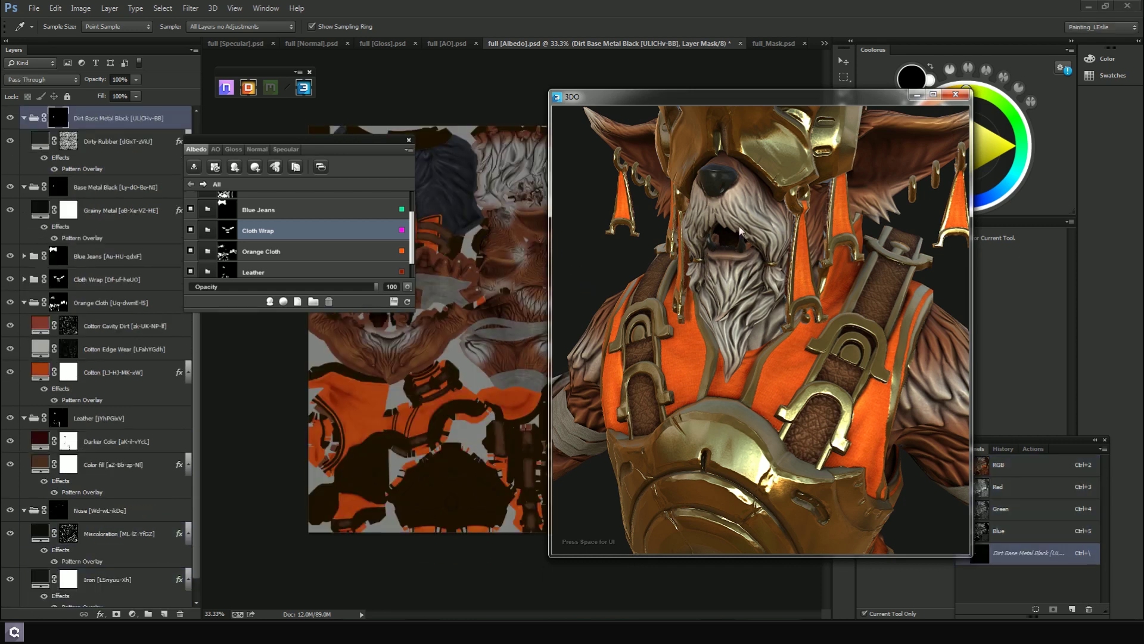
# Group Dirt Base Metal Black with Base Metal Black, then step inside down to Grainy Metal
pyautogui.moveTo(740, 231); pyautogui.dragTo(753, 210)
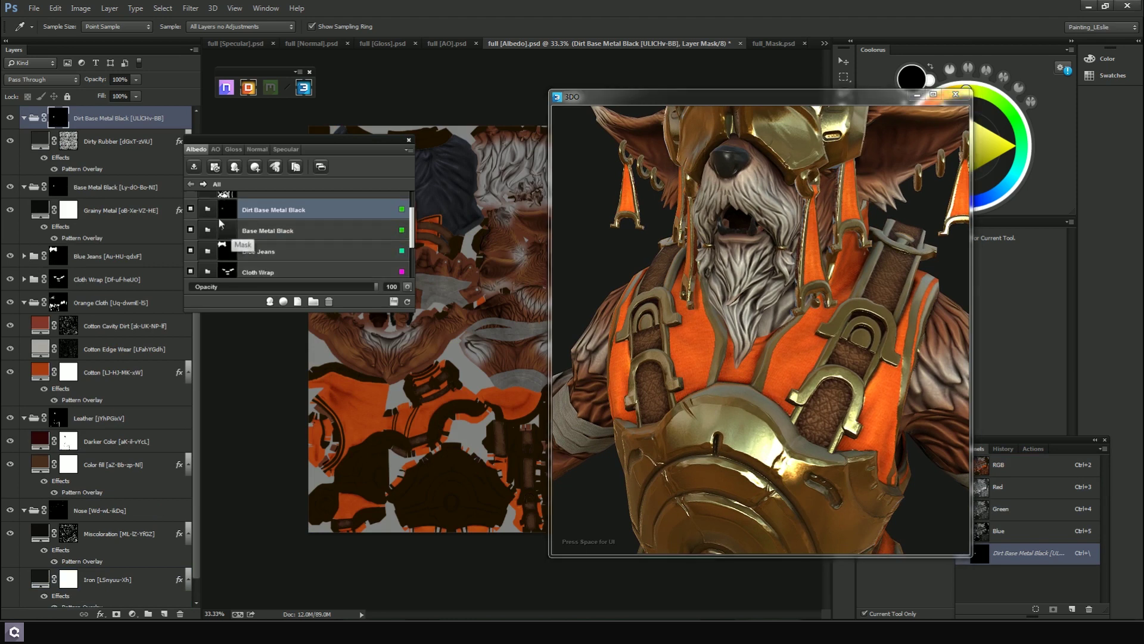
pyautogui.scroll(2, 417, 230)
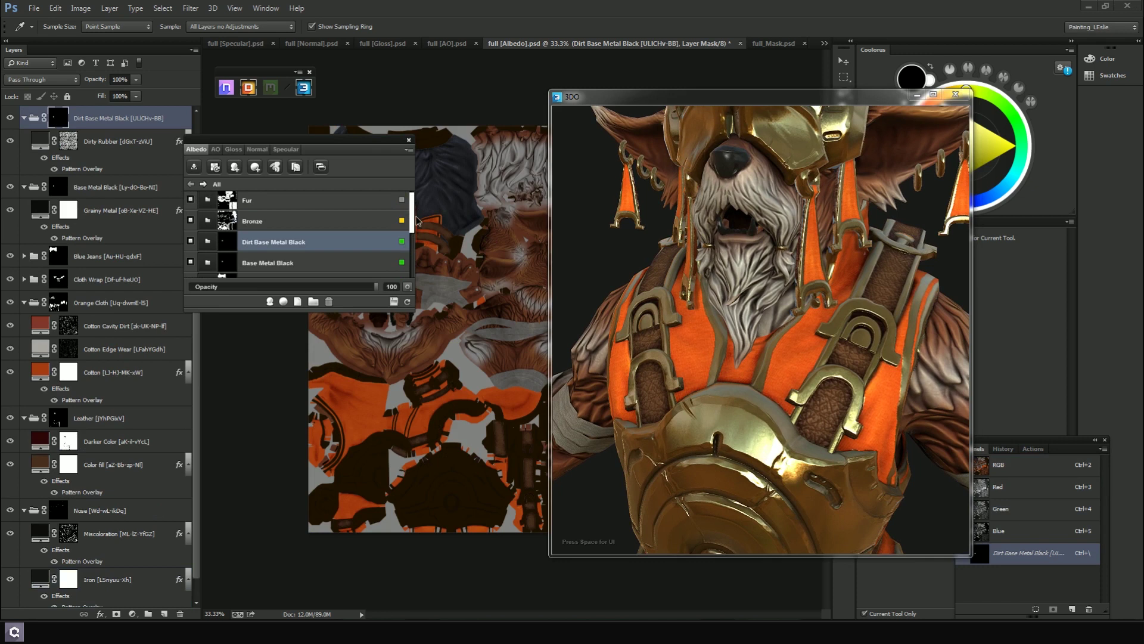
pyautogui.moveTo(419, 226); pyautogui.dragTo(418, 227)
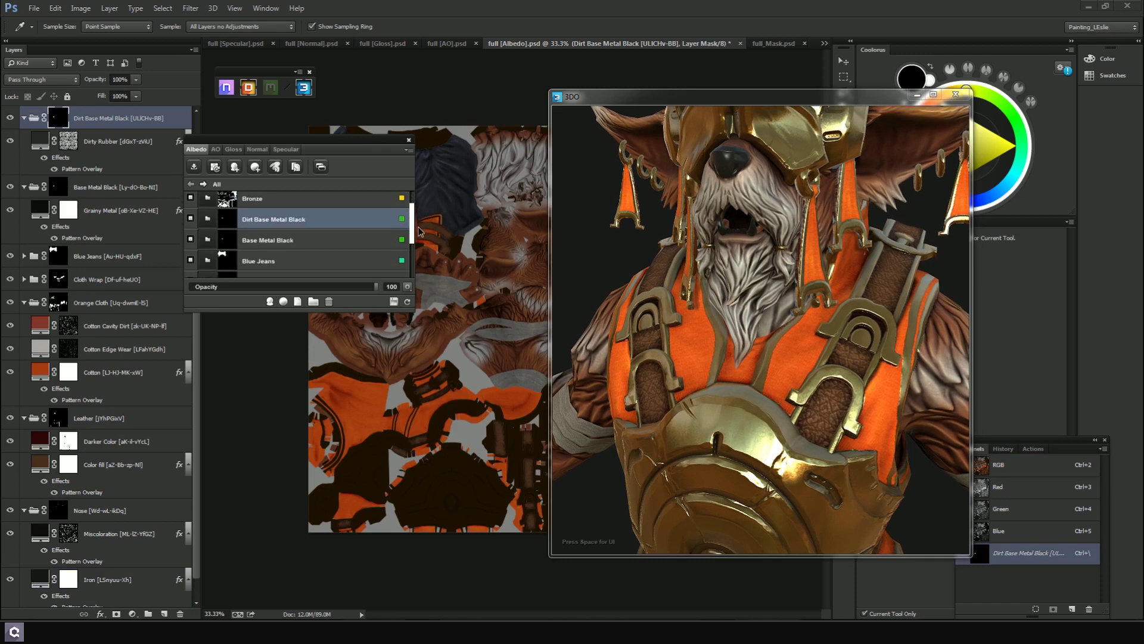
pyautogui.scroll(-1, 421, 230)
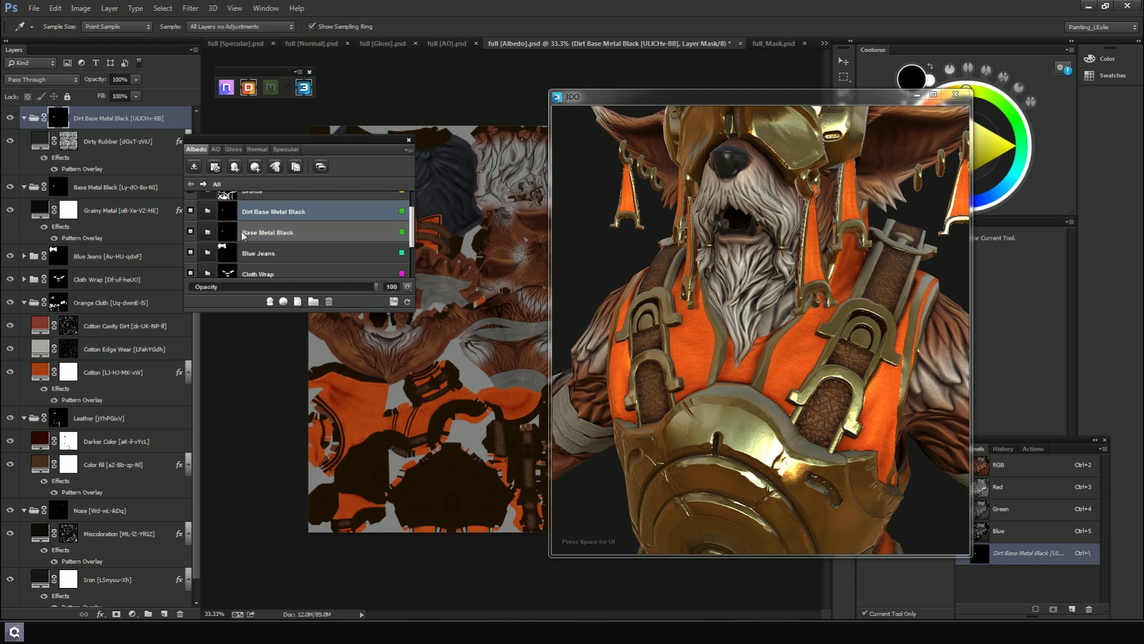
pyautogui.keyDown('shift'); pyautogui.click(311, 232); pyautogui.keyUp('shift')
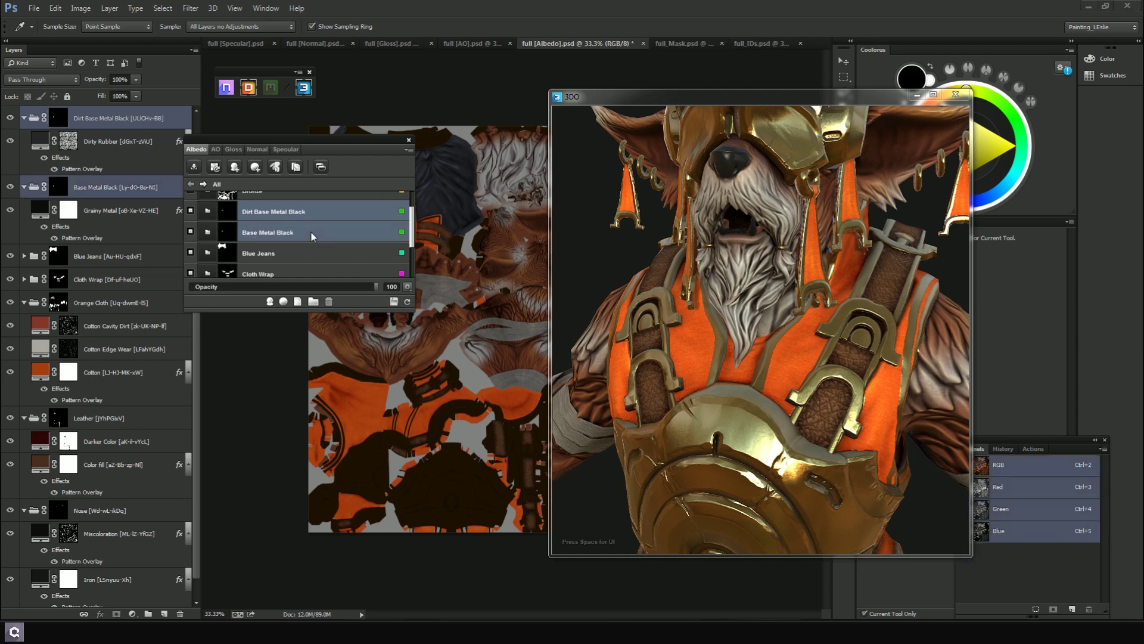
pyautogui.click(313, 301)
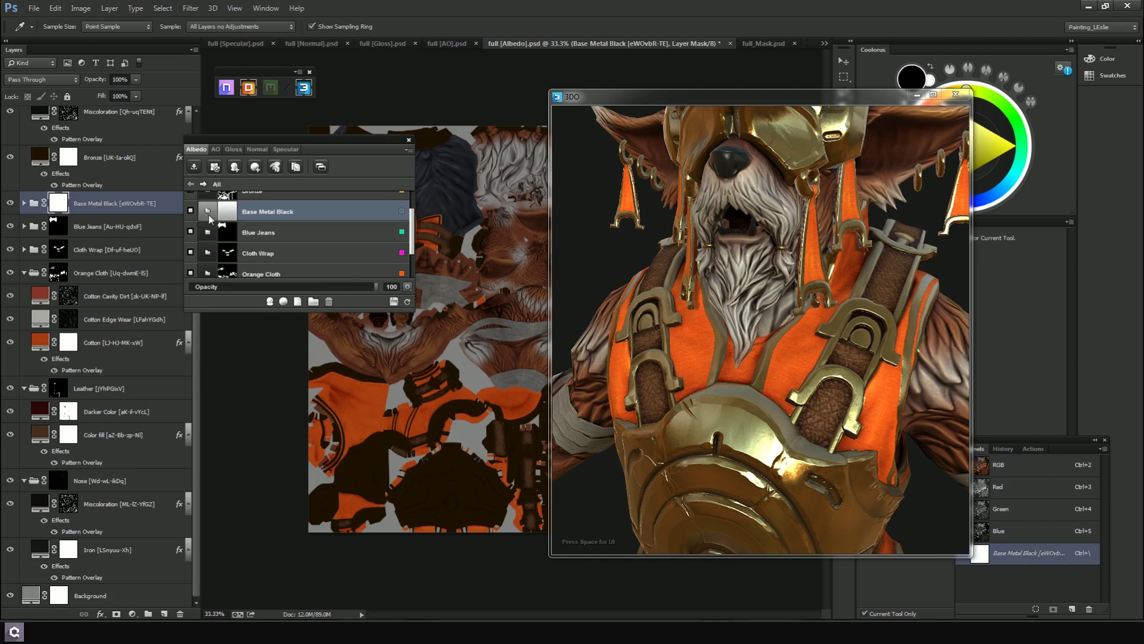
pyautogui.click(208, 216)
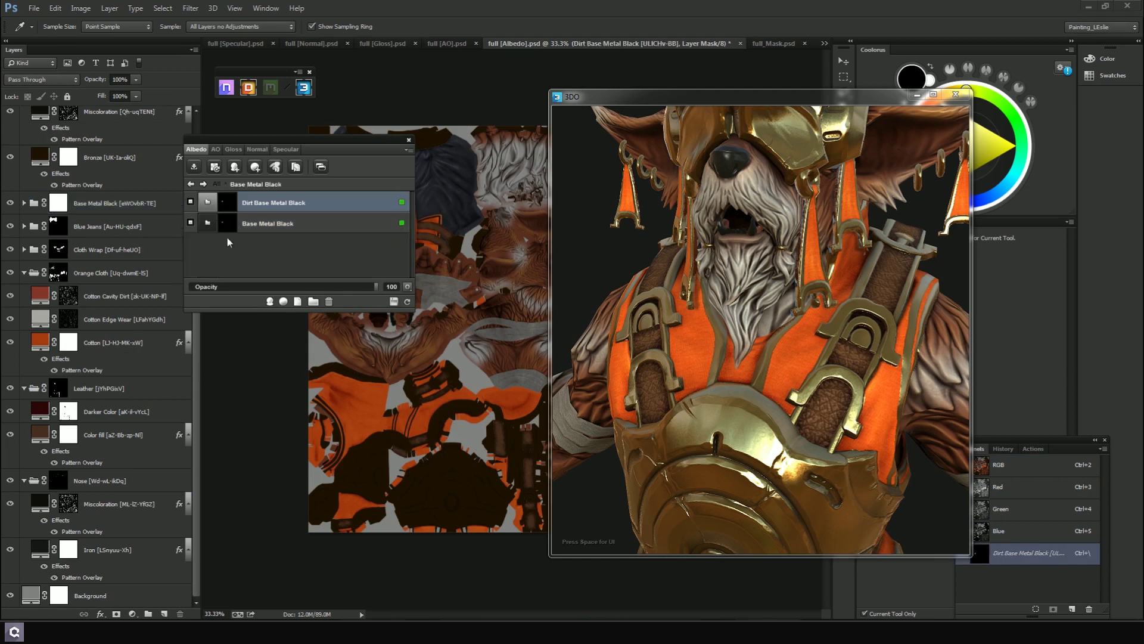
pyautogui.click(208, 223)
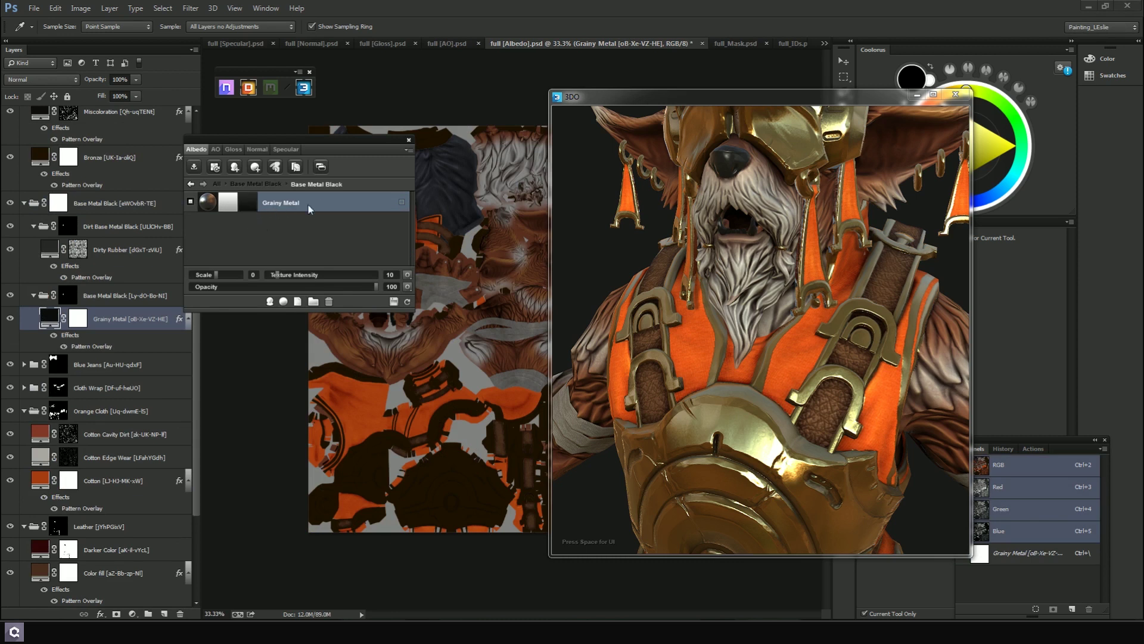
# Give the Grainy Metal layer a mid-brown colour with hue 40
pyautogui.click(249, 203)
pyautogui.click(460, 514)
pyautogui.moveTo(359, 483)
pyautogui.mouseDown()
pyautogui.moveTo(378, 447)
pyautogui.moveTo(368, 430)
pyautogui.moveTo(356, 442)
pyautogui.mouseUp()
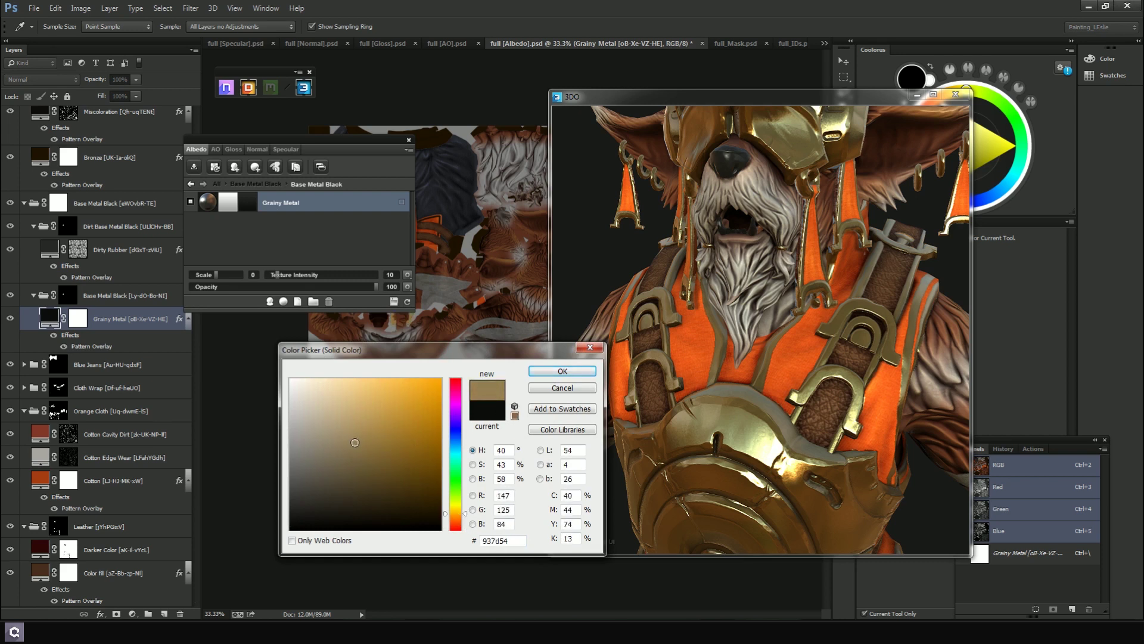
pyautogui.click(541, 373)
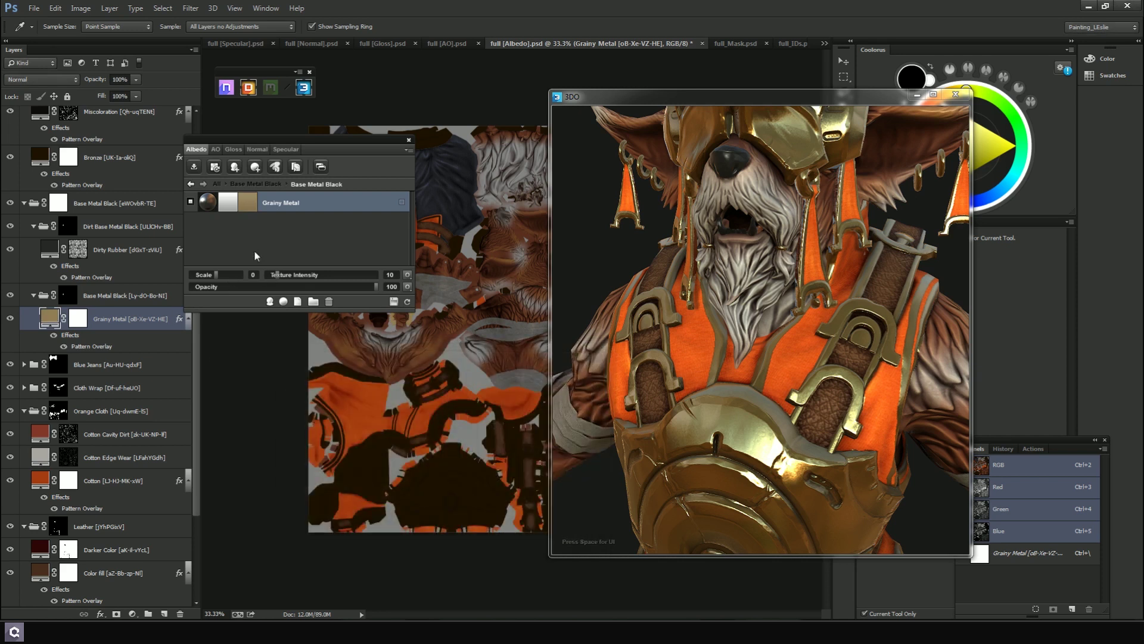
# Ungroup the inner Base Metal Black and Dirt Base Metal Black folders to expose Dirty Rubber
pyautogui.click(191, 184)
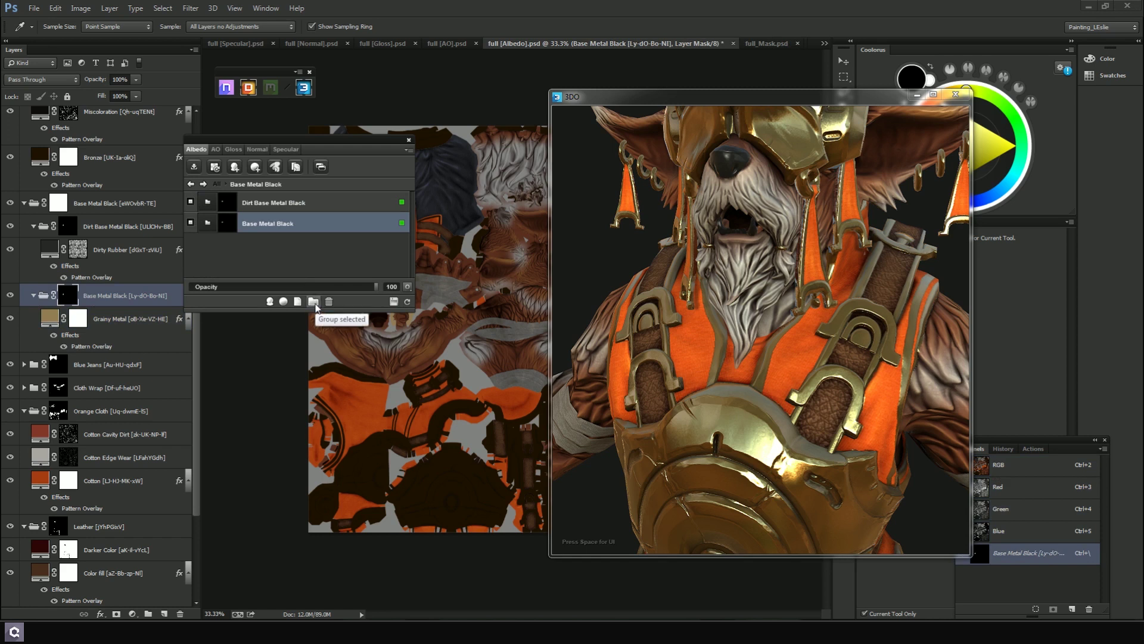
pyautogui.click(314, 302)
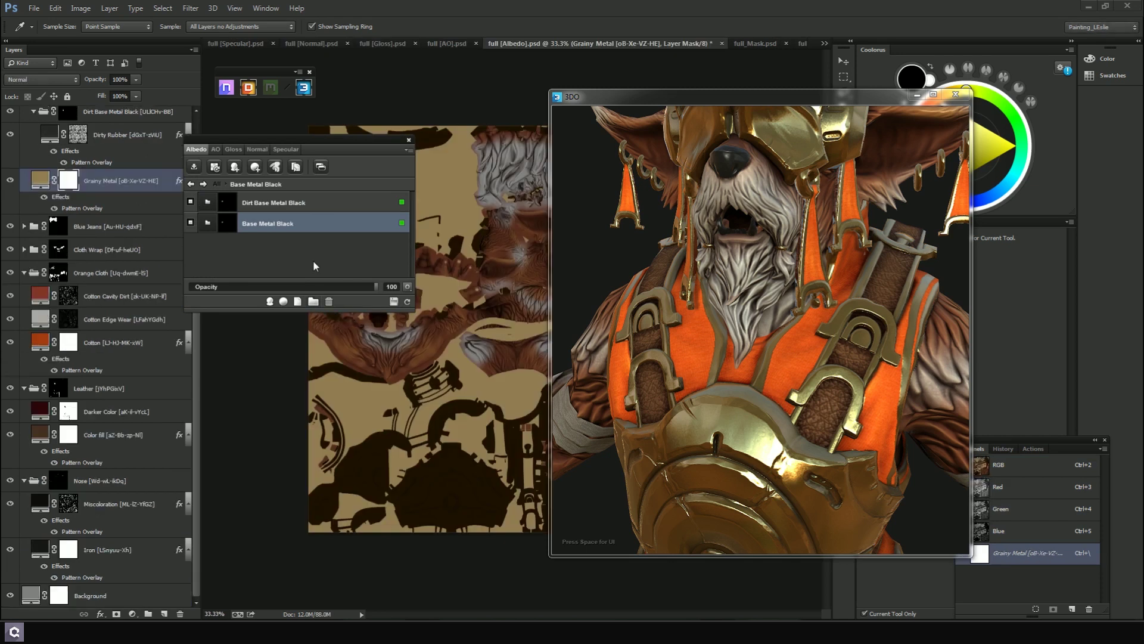
pyautogui.click(299, 204)
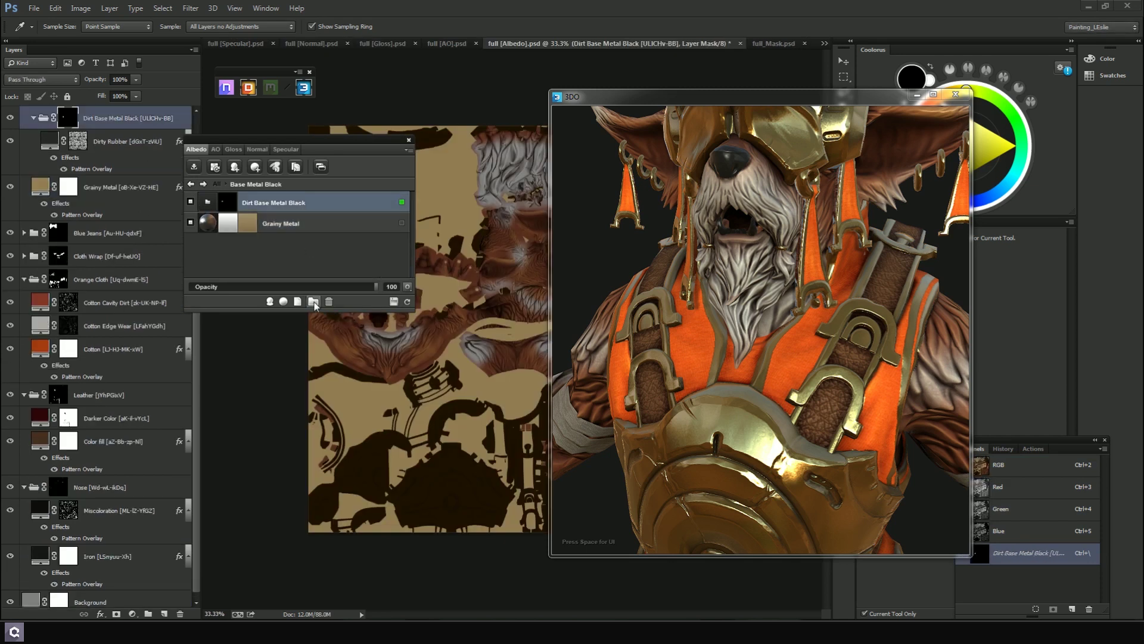
pyautogui.click(314, 302)
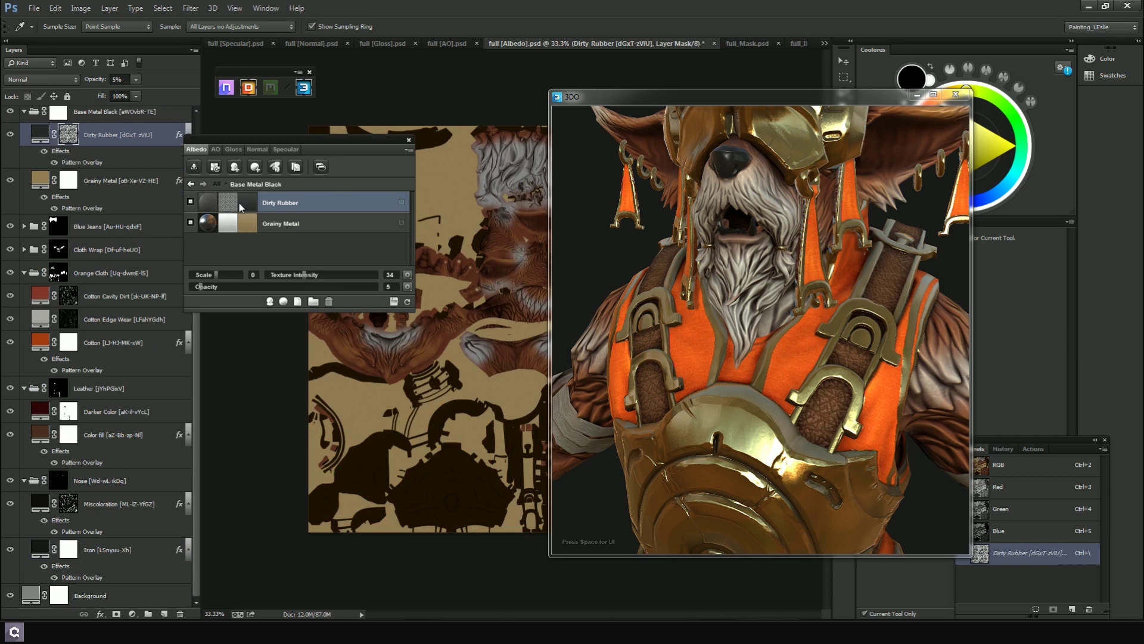
# Review the Dirty Rubber mask, then fill Dirty Rubber with dark brown 402310
pyautogui.click(238, 205)
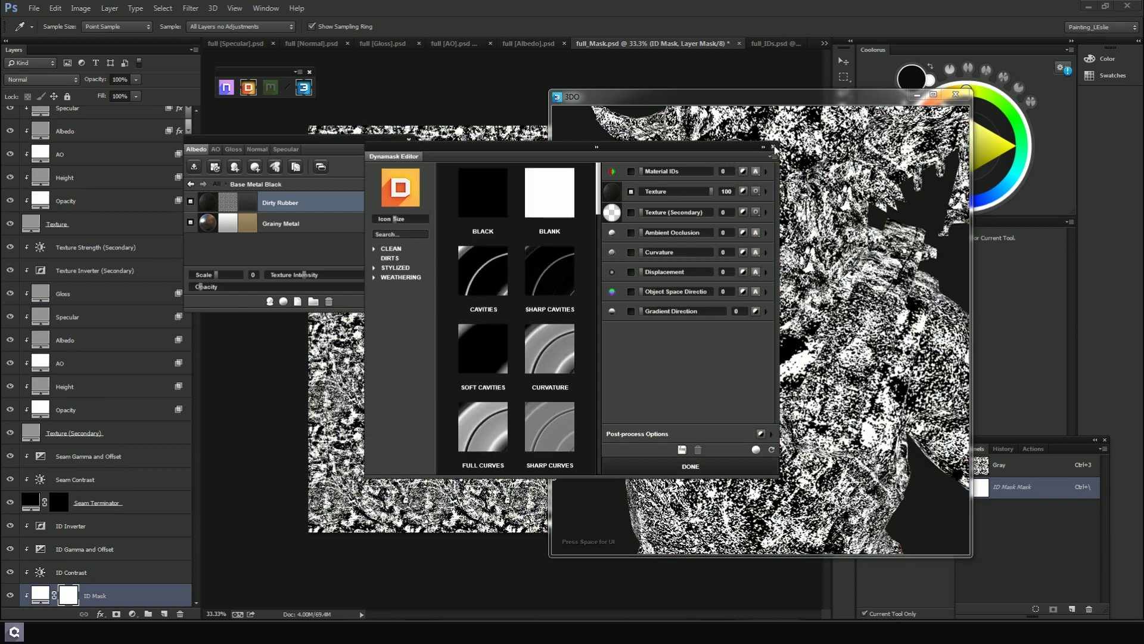
pyautogui.click(774, 148)
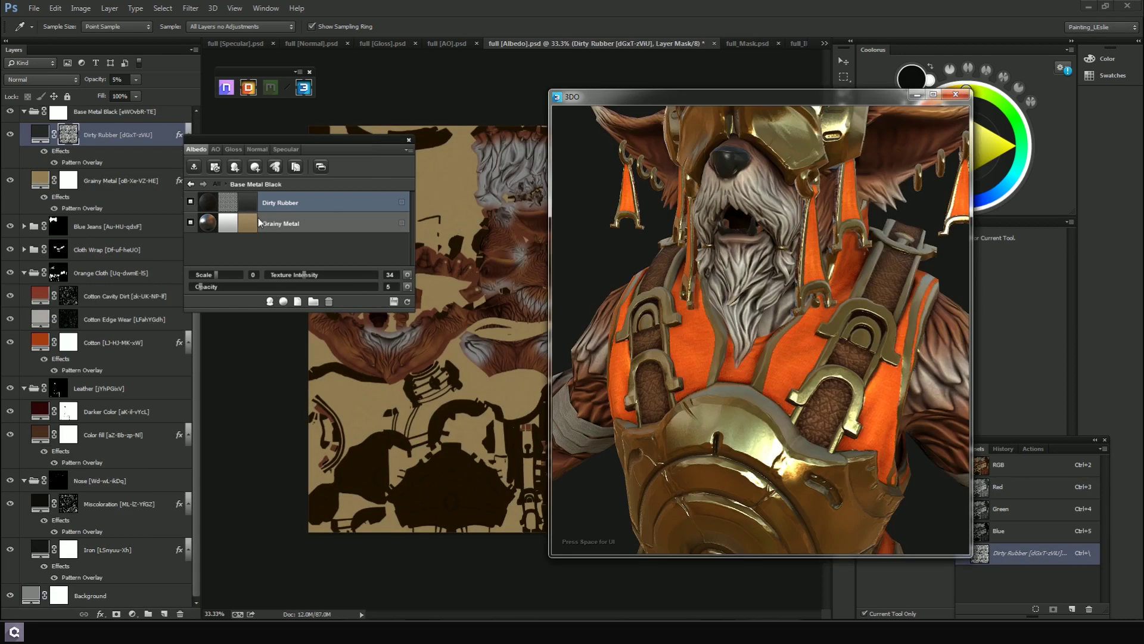
pyautogui.click(248, 204)
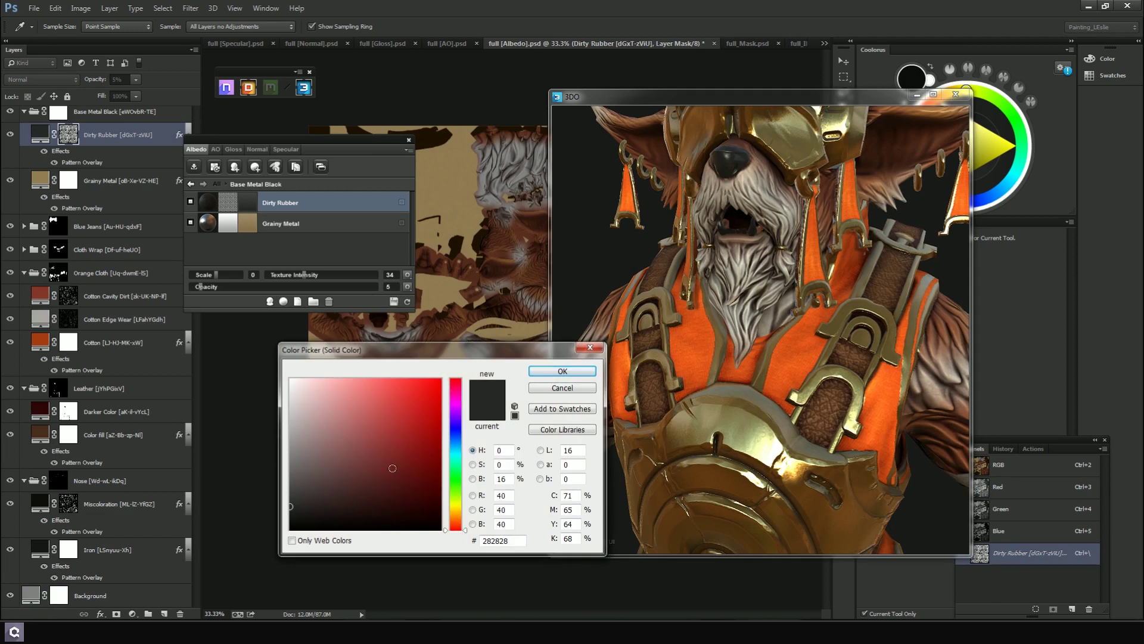
pyautogui.moveTo(467, 530); pyautogui.dragTo(405, 492)
pyautogui.click(563, 372)
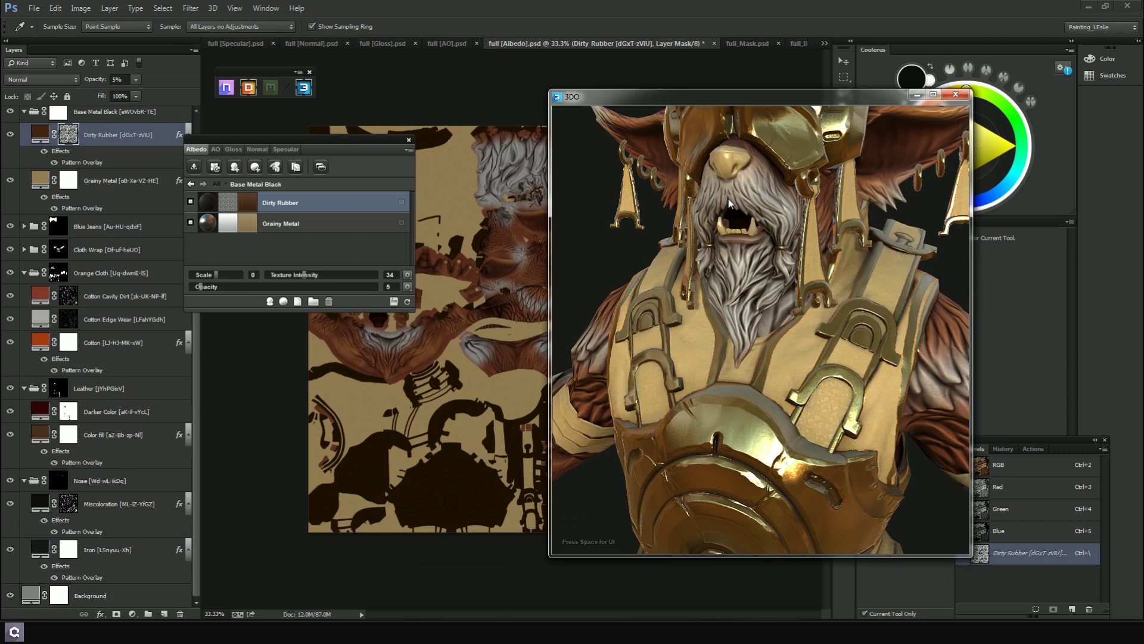
# Zoom in to inspect the brown metal and return to the full material list
pyautogui.moveTo(641, 253)
pyautogui.mouseDown()
pyautogui.moveTo(581, 256)
pyautogui.moveTo(636, 256)
pyautogui.mouseUp()
pyautogui.scroll(3, 637, 256)
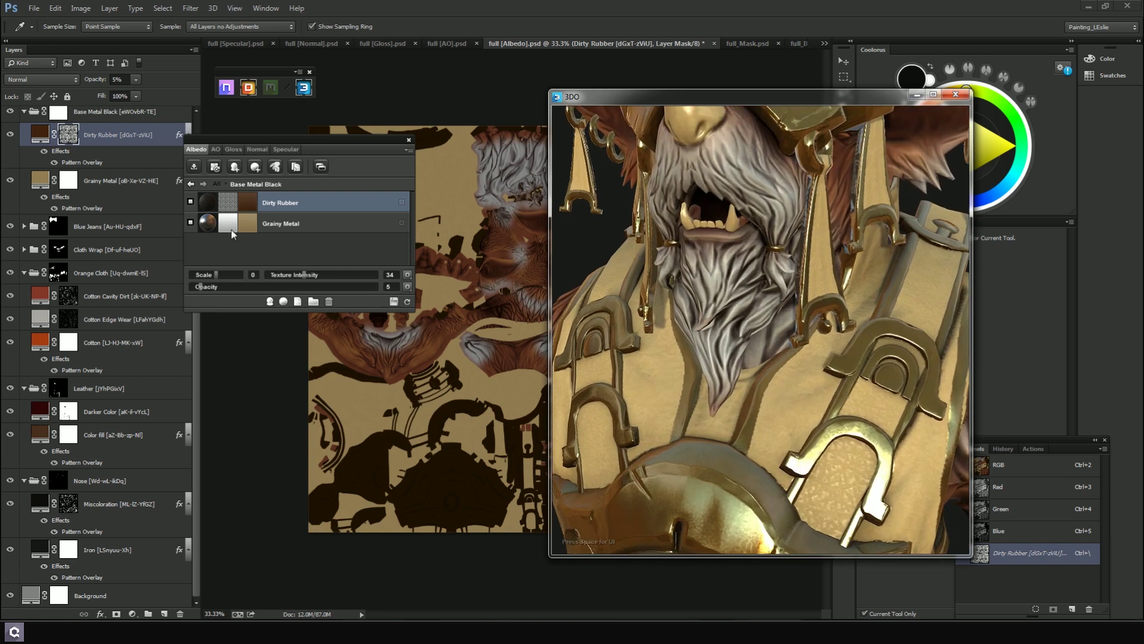
pyautogui.click(191, 184)
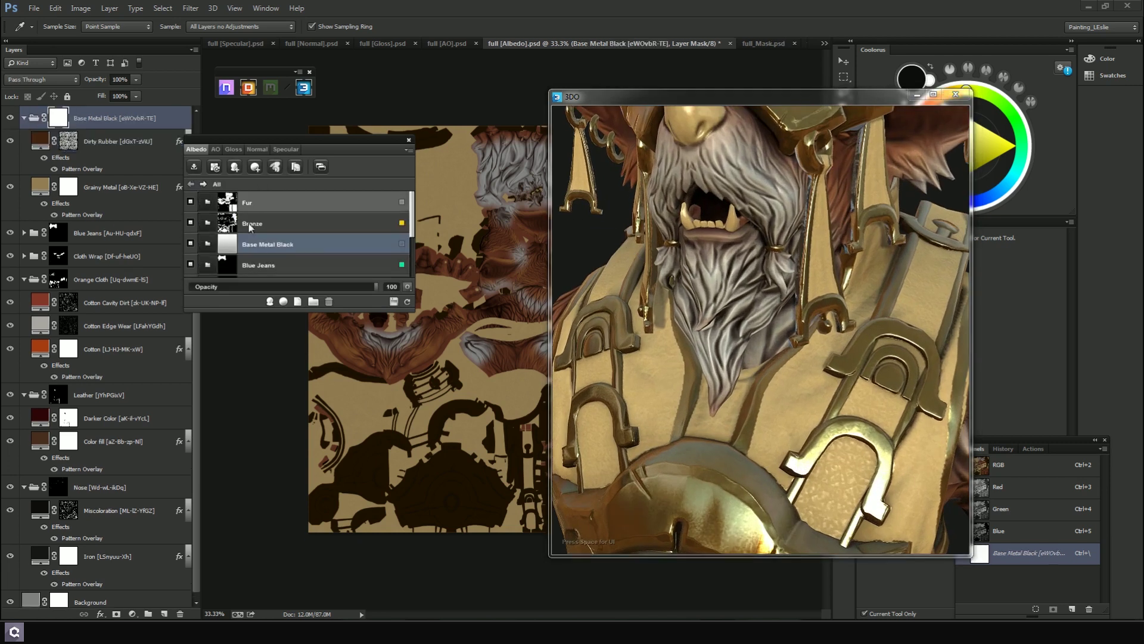
# Rotate to the mouth and check its material ID colours against the textured view
pyautogui.click(403, 244)
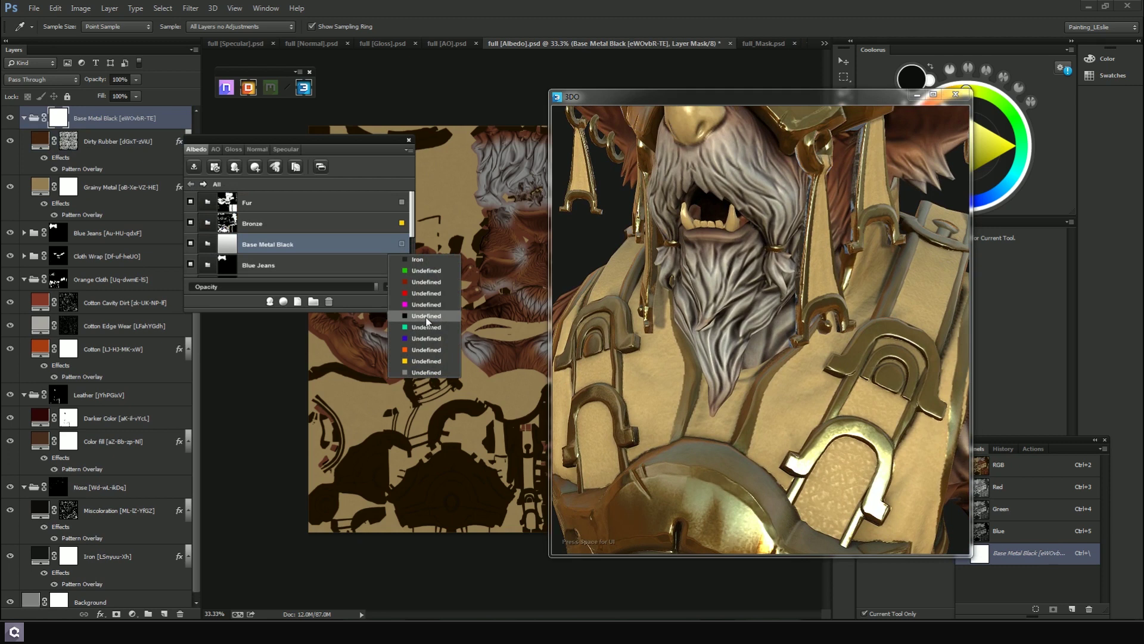
pyautogui.click(730, 218)
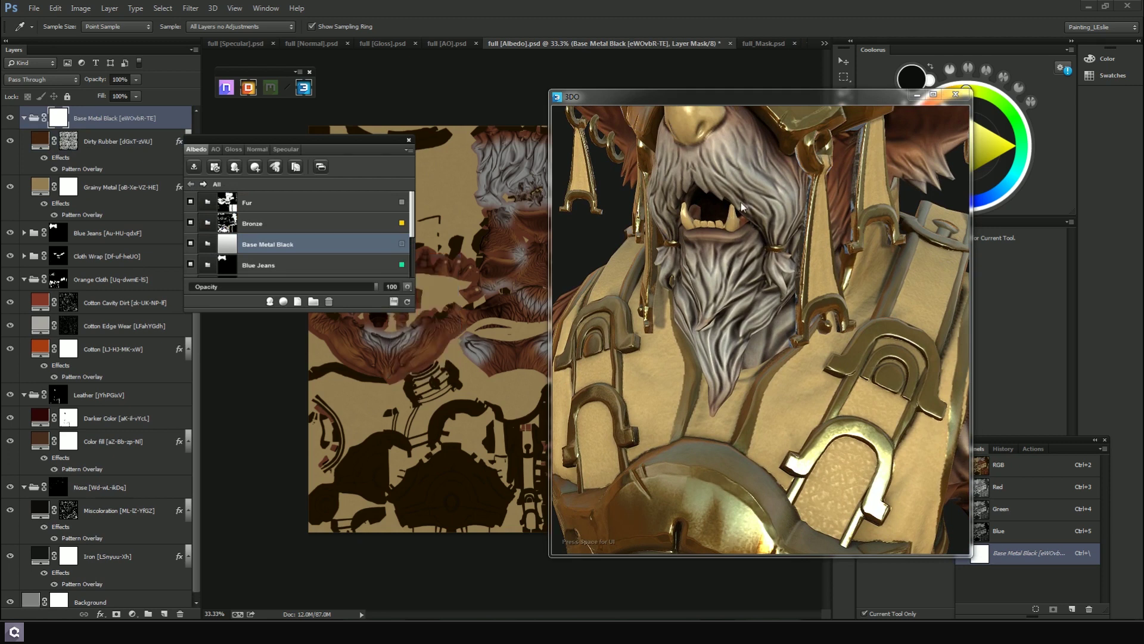
pyautogui.moveTo(729, 215); pyautogui.dragTo(737, 203)
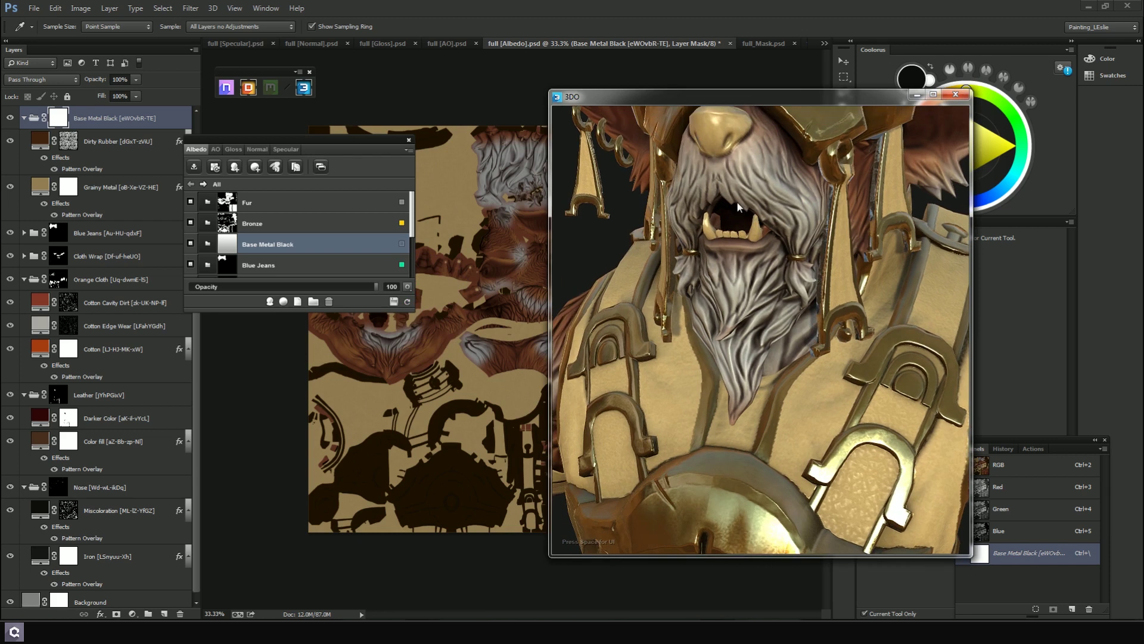
pyautogui.press('c')
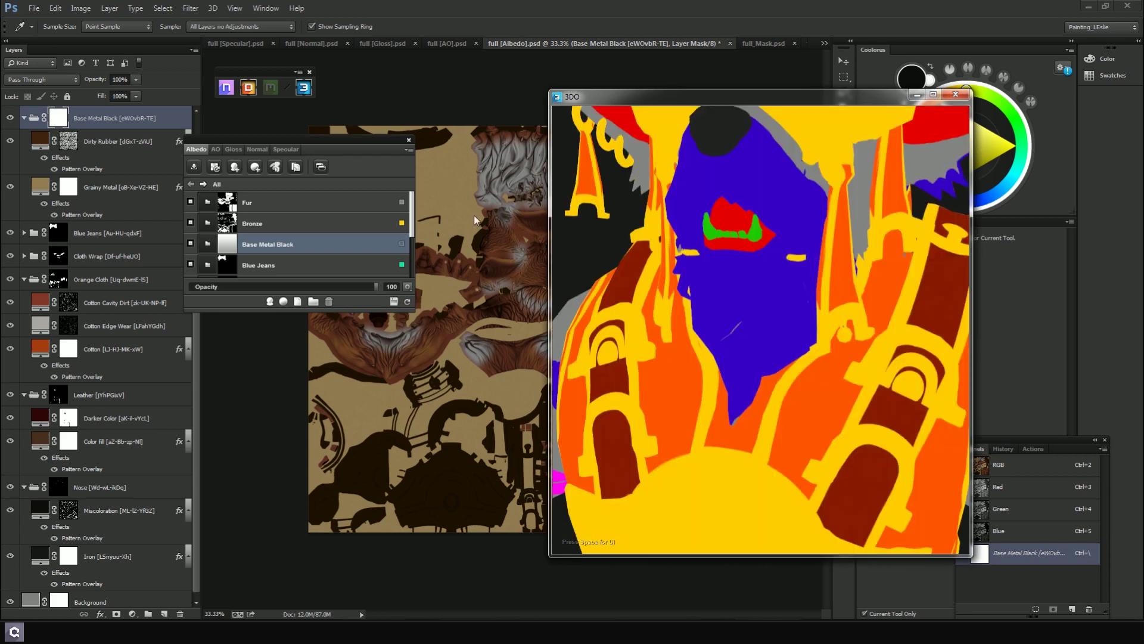
pyautogui.press('m')
# Restrict Base Metal Black to the green ID colour and open its group layers
pyautogui.click(402, 243)
pyautogui.click(432, 272)
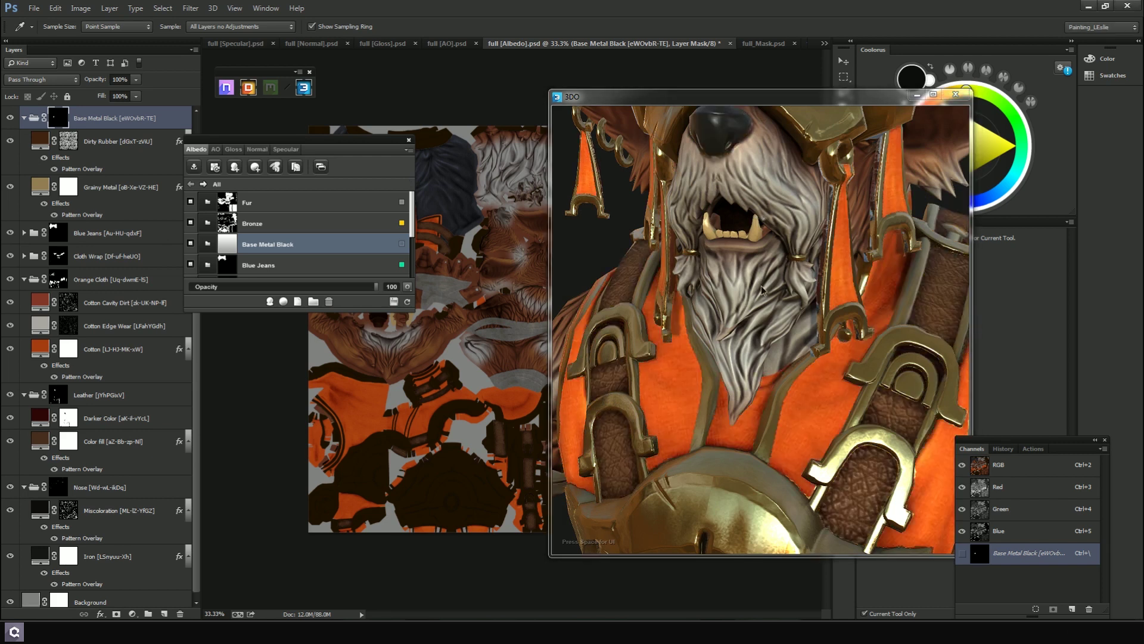
pyautogui.moveTo(755, 271); pyautogui.dragTo(816, 302)
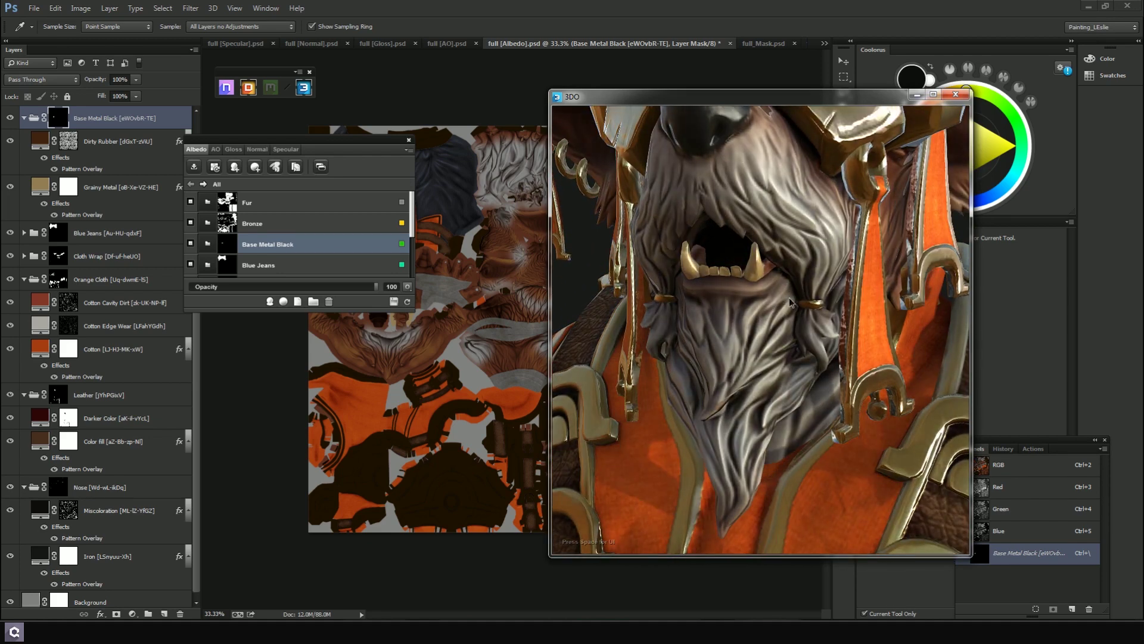
pyautogui.click(208, 244)
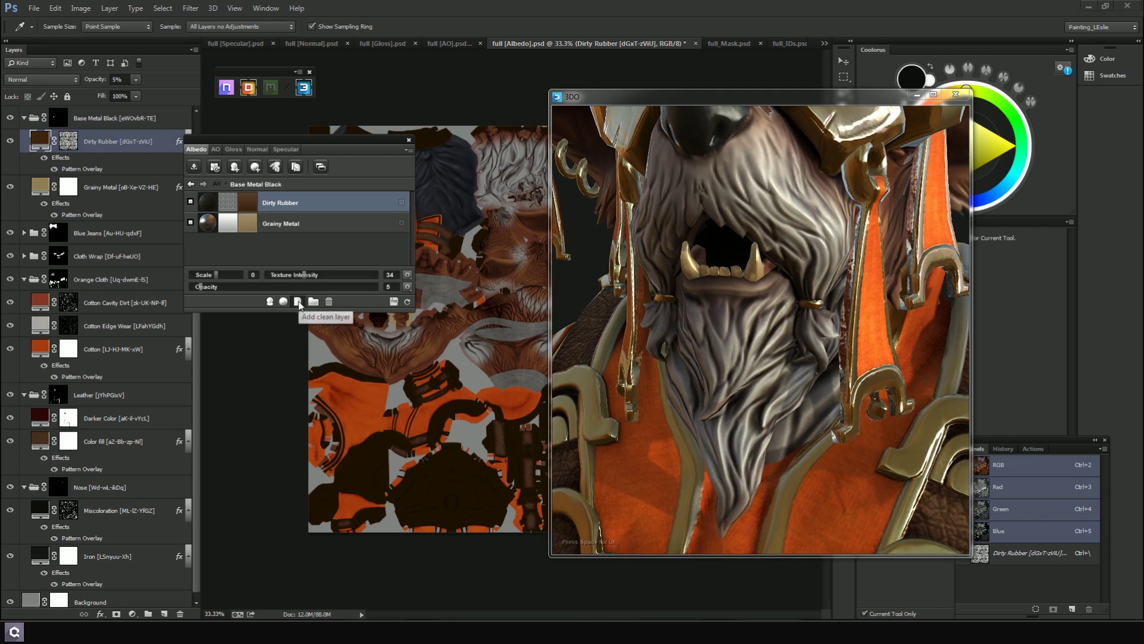
# Add a dark red (150202) Color fill layer to Base Metal Black and open its Dynamask editor
pyautogui.click(298, 302)
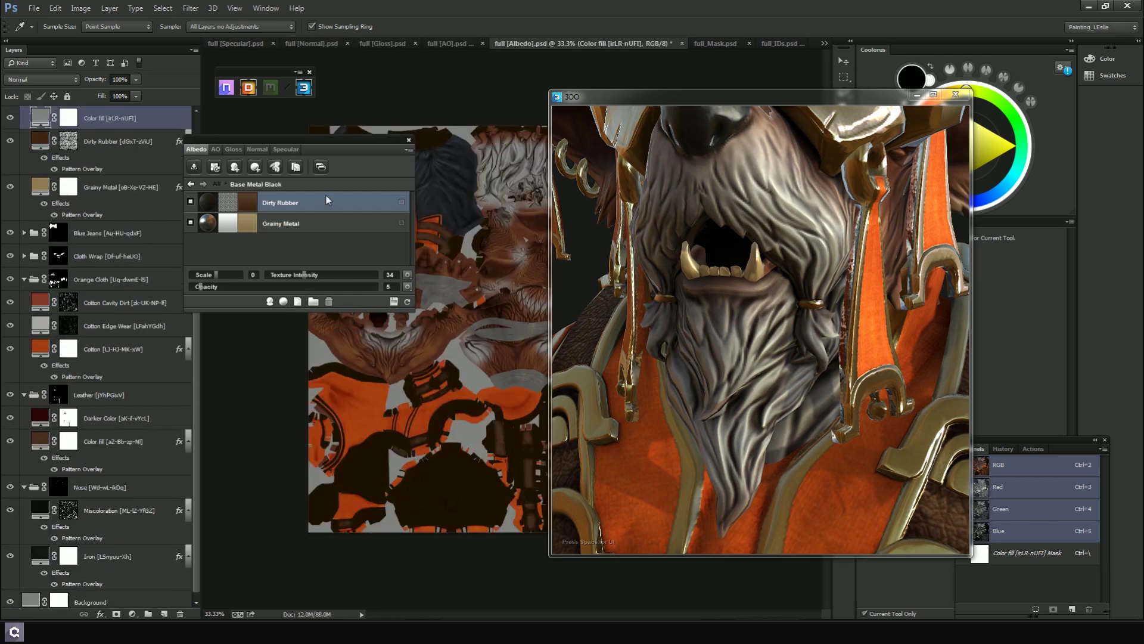
pyautogui.click(250, 205)
pyautogui.moveTo(362, 508); pyautogui.dragTo(428, 518)
pyautogui.click(566, 370)
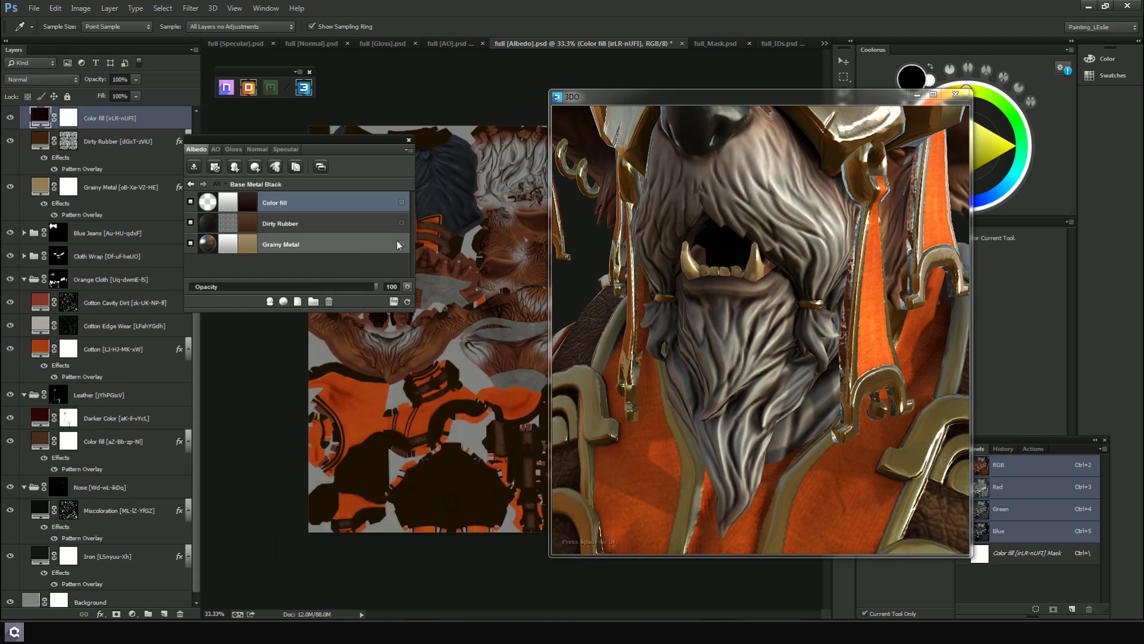
pyautogui.click(233, 203)
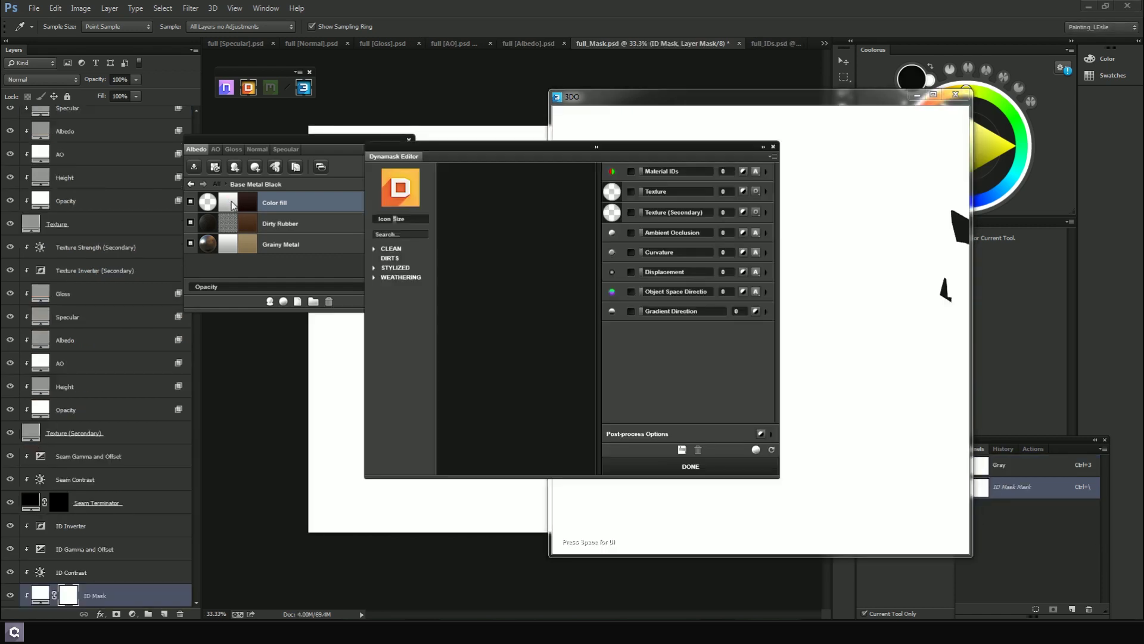
# Enable Ambient Occlusion and a Top to Bottom Gradient Direction, both at 100, in the fill's dynamask
pyautogui.click(631, 233)
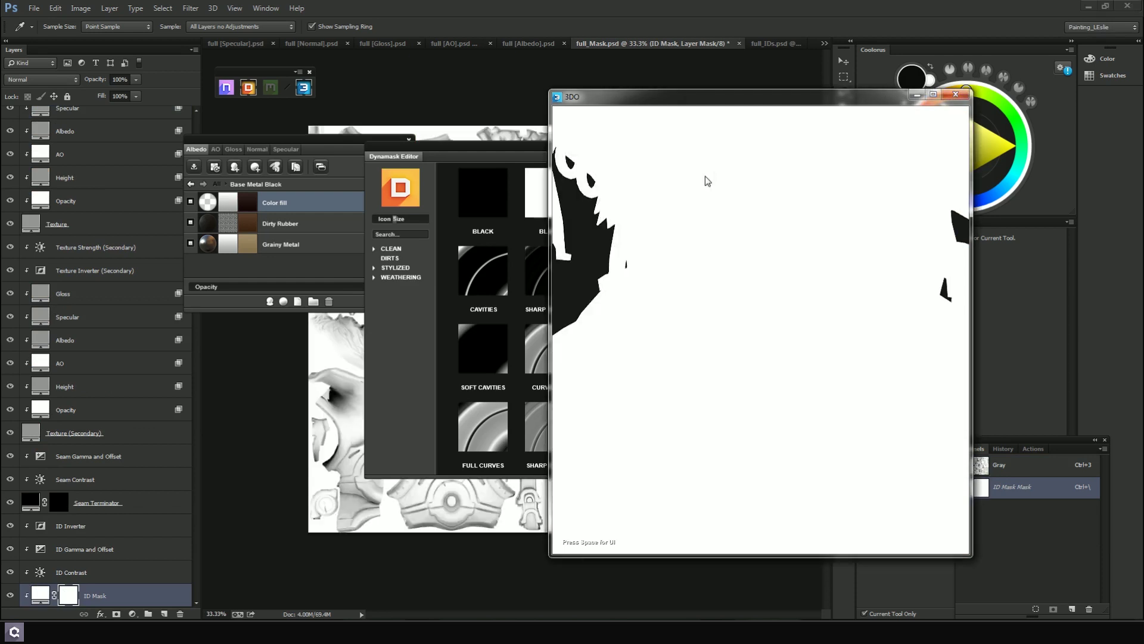
pyautogui.click(516, 152)
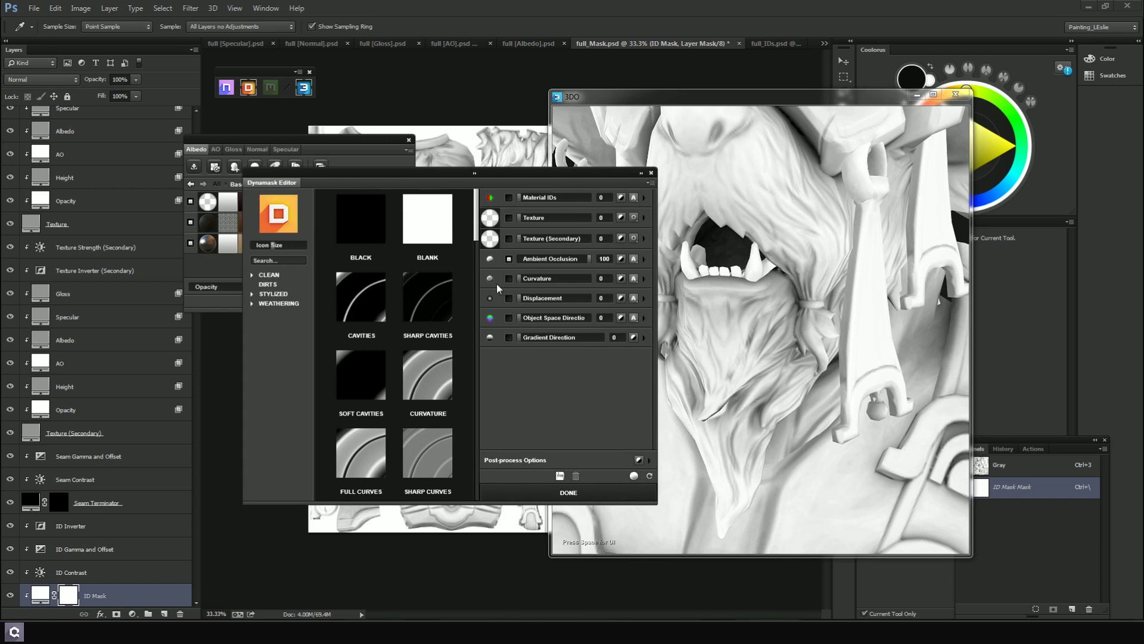
pyautogui.click(508, 338)
pyautogui.click(612, 334)
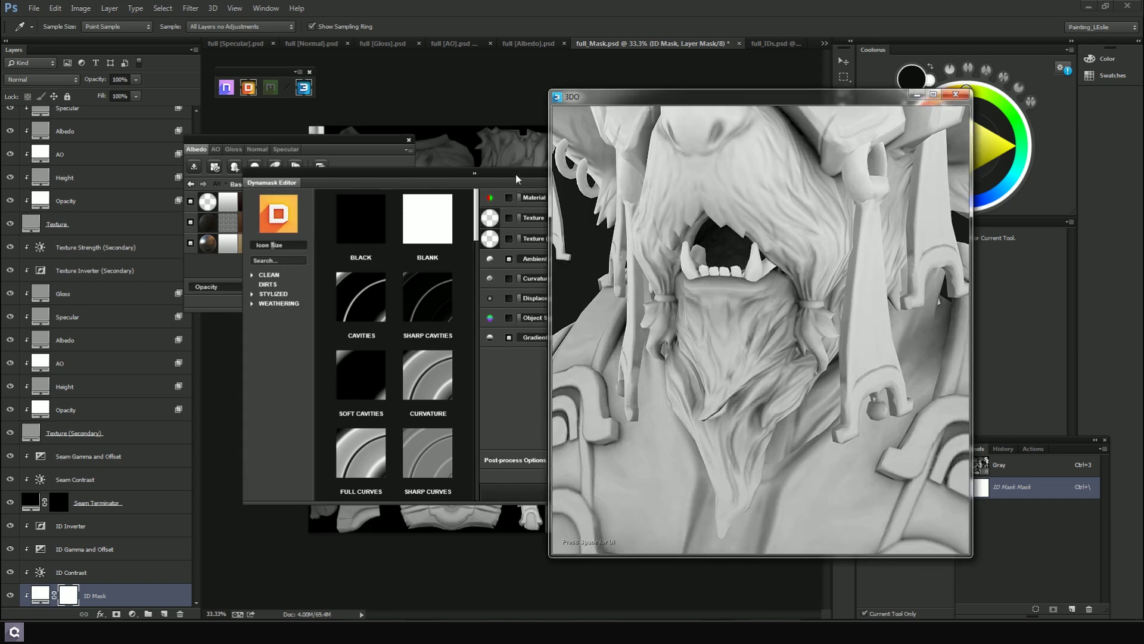
pyautogui.click(516, 179)
pyautogui.click(570, 343)
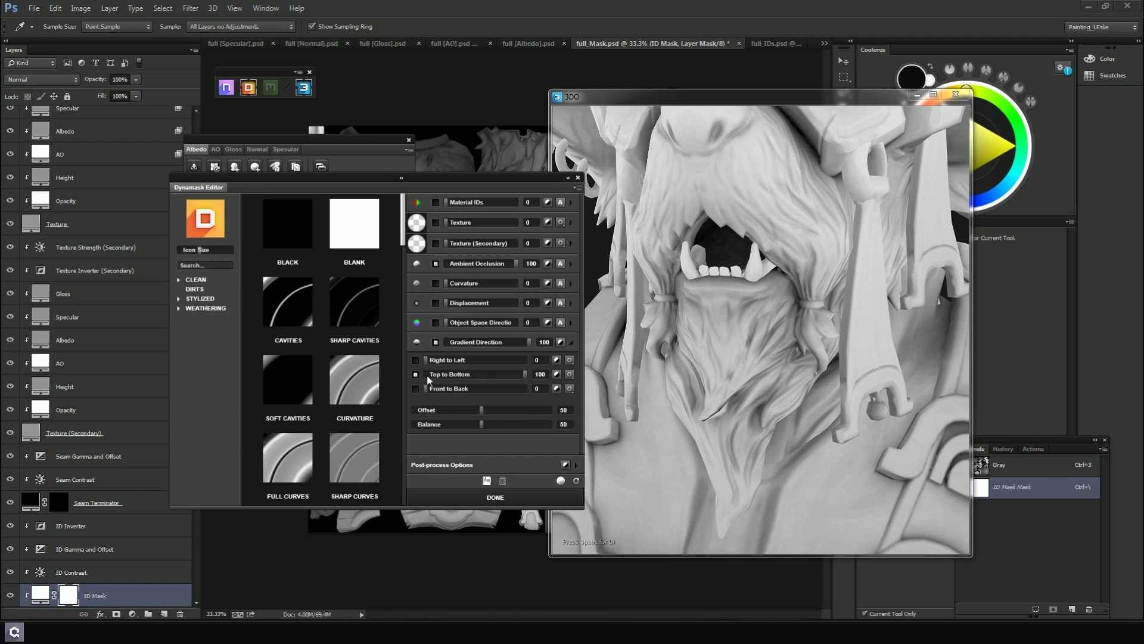
# Remove ambient occlusion so the mask uses only the top-to-bottom gradient
pyautogui.moveTo(524, 378)
pyautogui.mouseDown()
pyautogui.moveTo(450, 379)
pyautogui.moveTo(536, 378)
pyautogui.mouseUp()
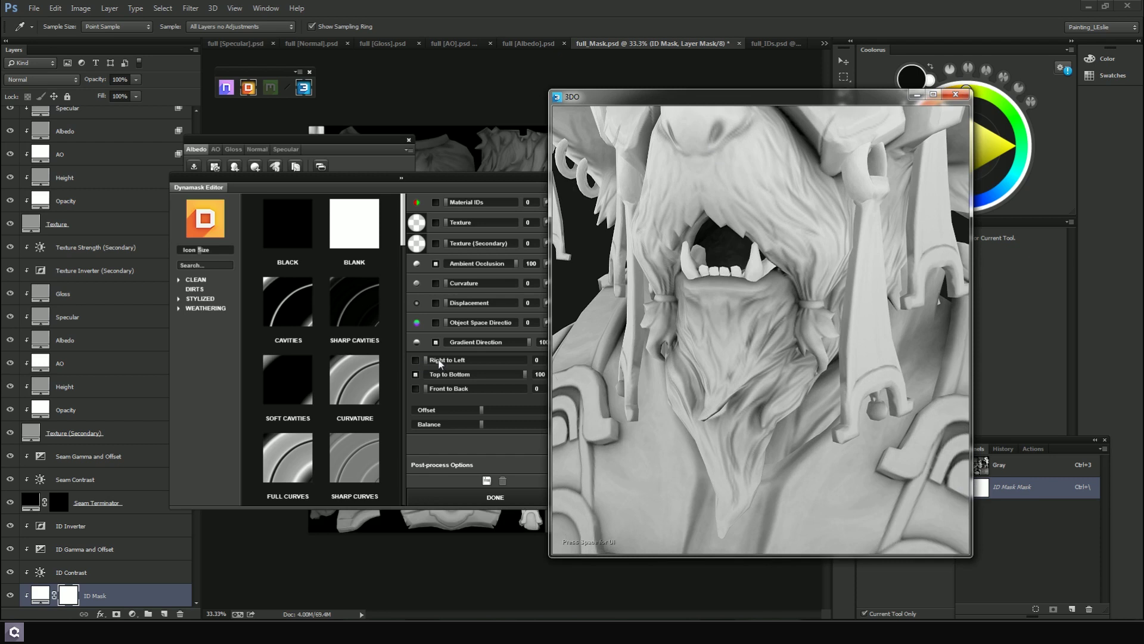
pyautogui.click(502, 401)
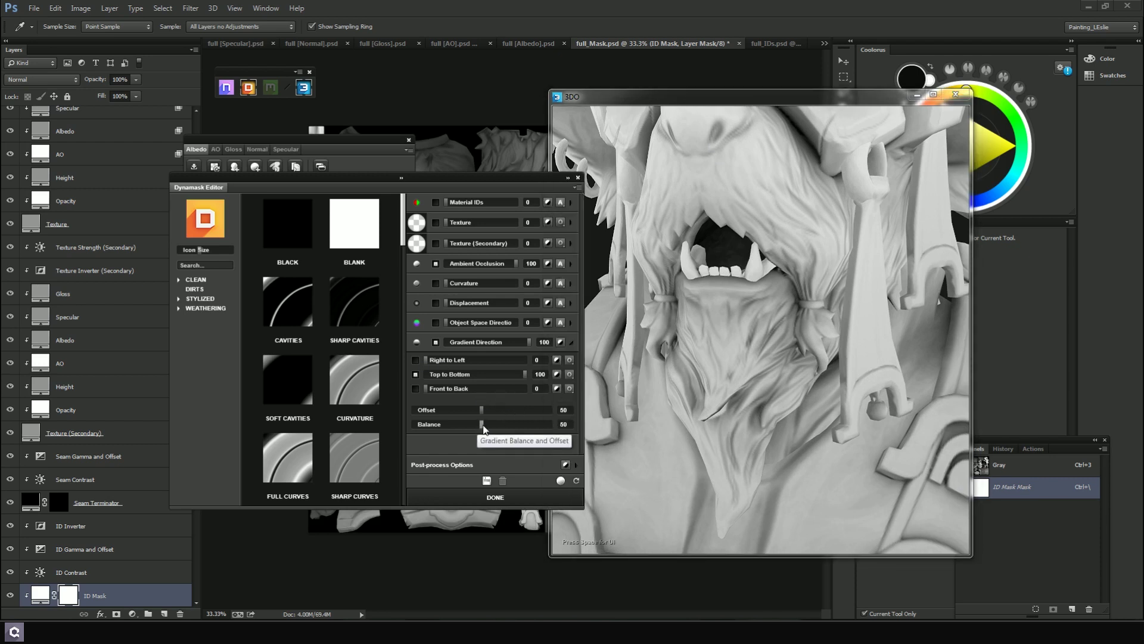
pyautogui.click(437, 264)
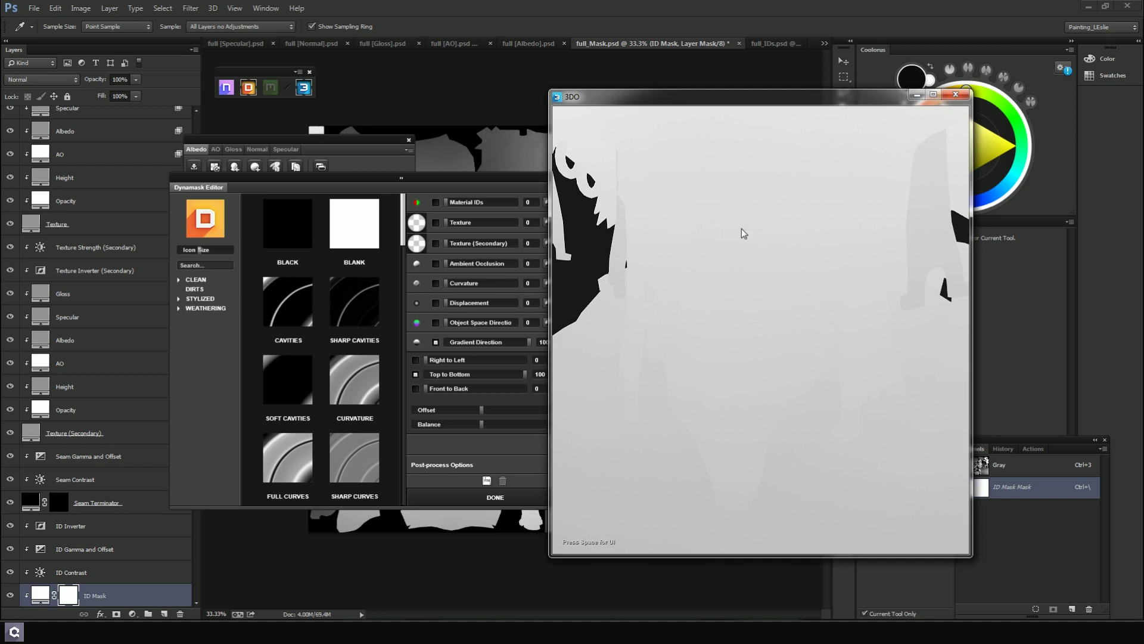
pyautogui.moveTo(735, 242); pyautogui.dragTo(734, 239)
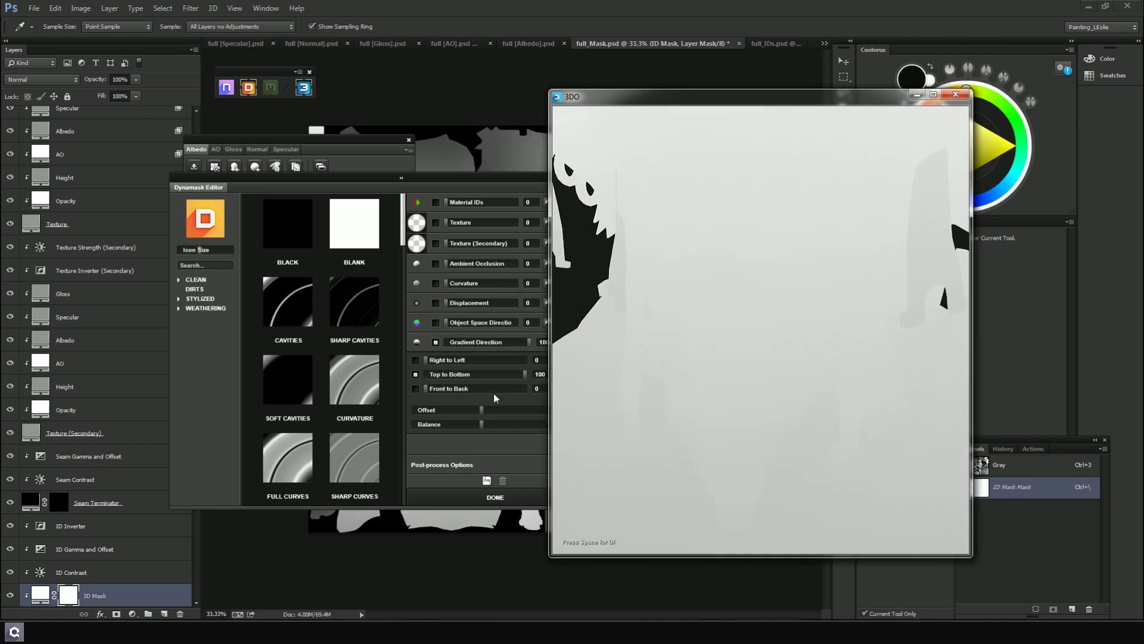
# Raise the gradient Balance to 92, checking the mask on the 3D preview
pyautogui.moveTo(483, 425); pyautogui.dragTo(520, 427)
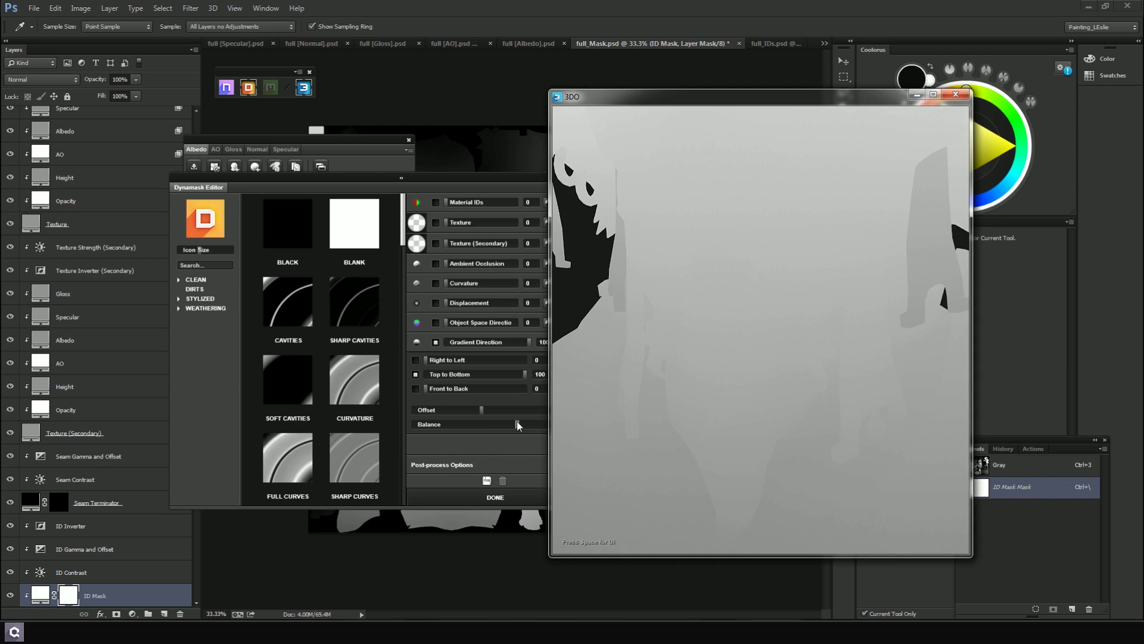
pyautogui.moveTo(519, 424); pyautogui.dragTo(538, 427)
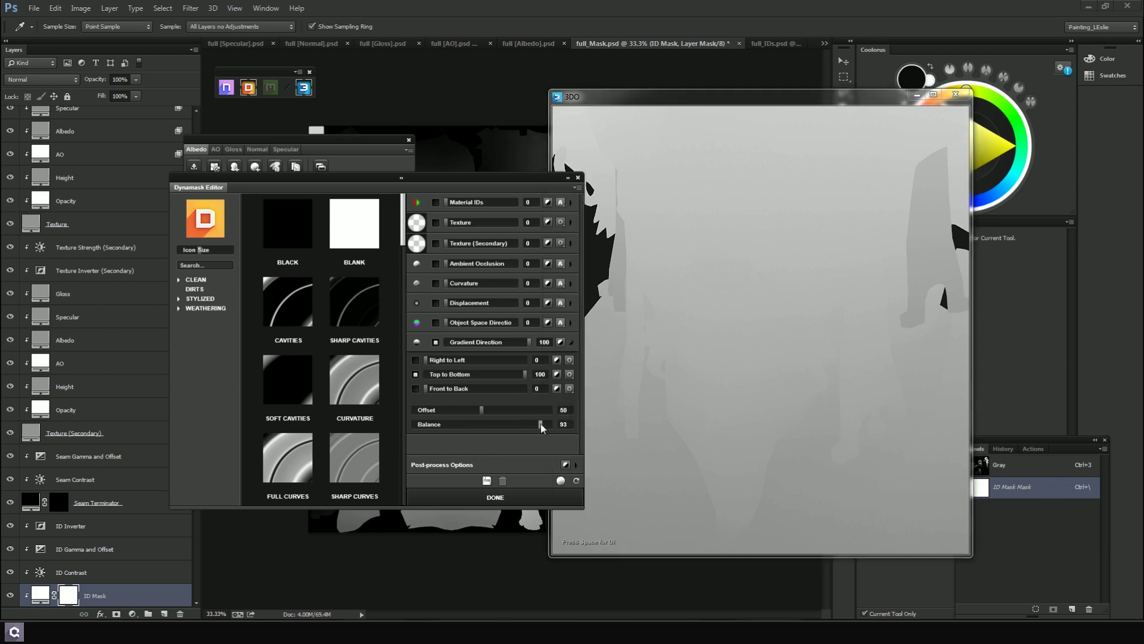
pyautogui.moveTo(782, 403); pyautogui.dragTo(731, 357)
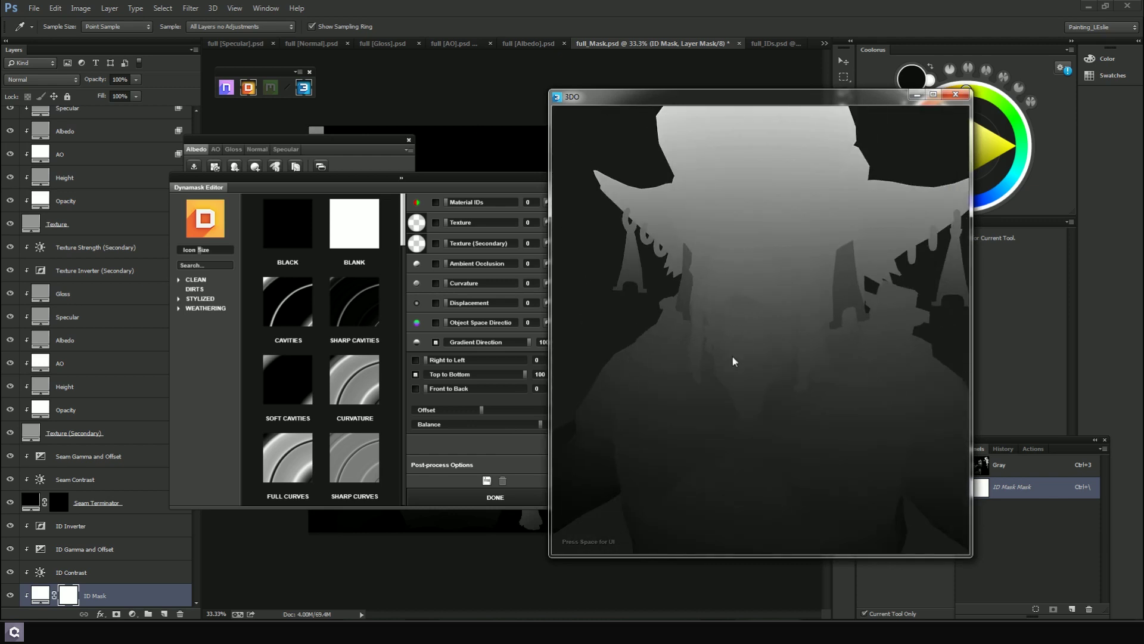
pyautogui.click(524, 410)
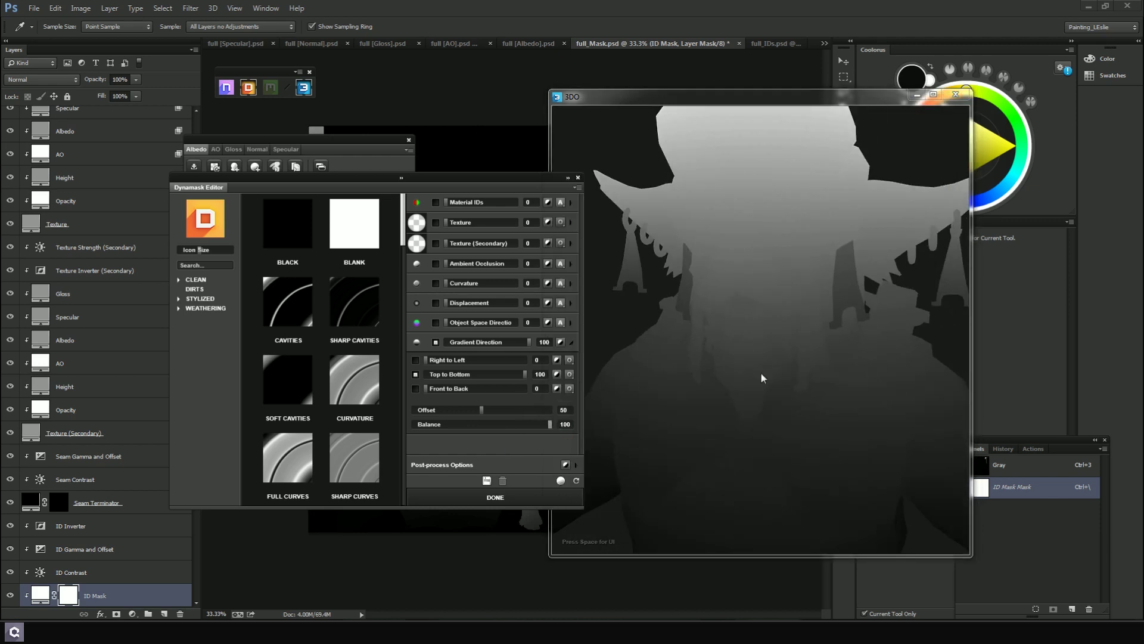
pyautogui.click(745, 273)
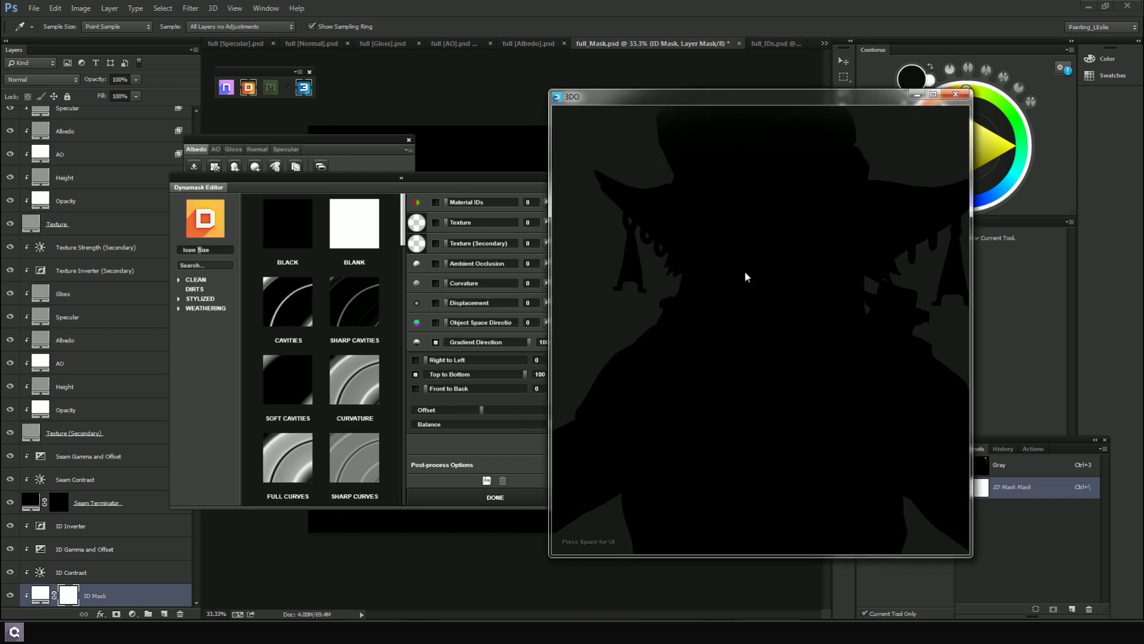
pyautogui.click(508, 419)
pyautogui.moveTo(541, 427); pyautogui.dragTo(539, 424)
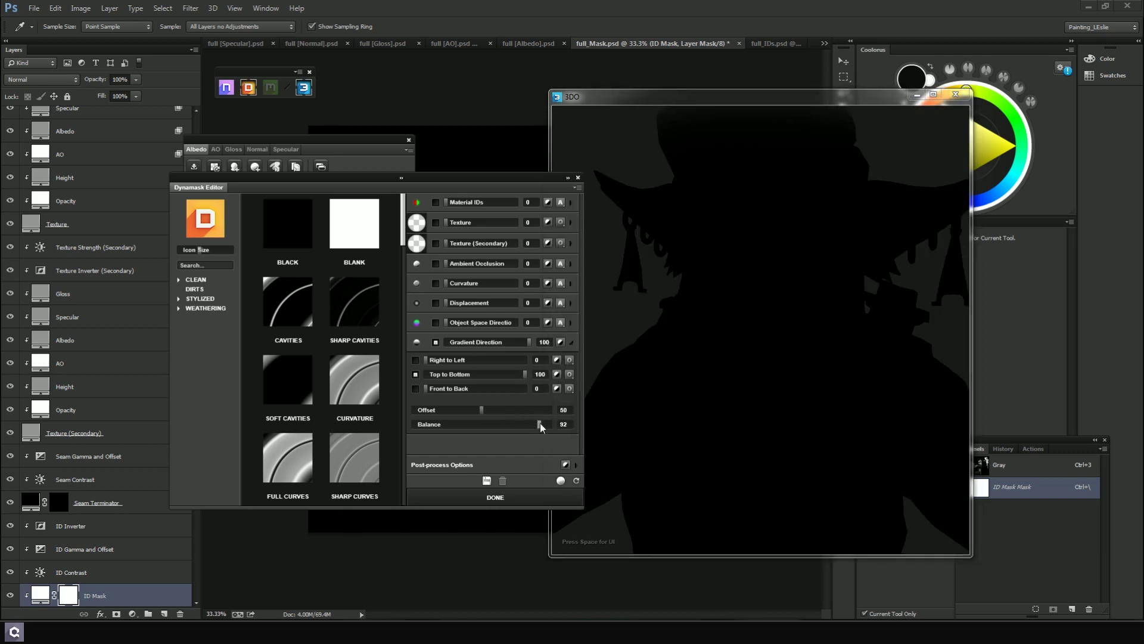
pyautogui.moveTo(718, 97); pyautogui.dragTo(807, 85)
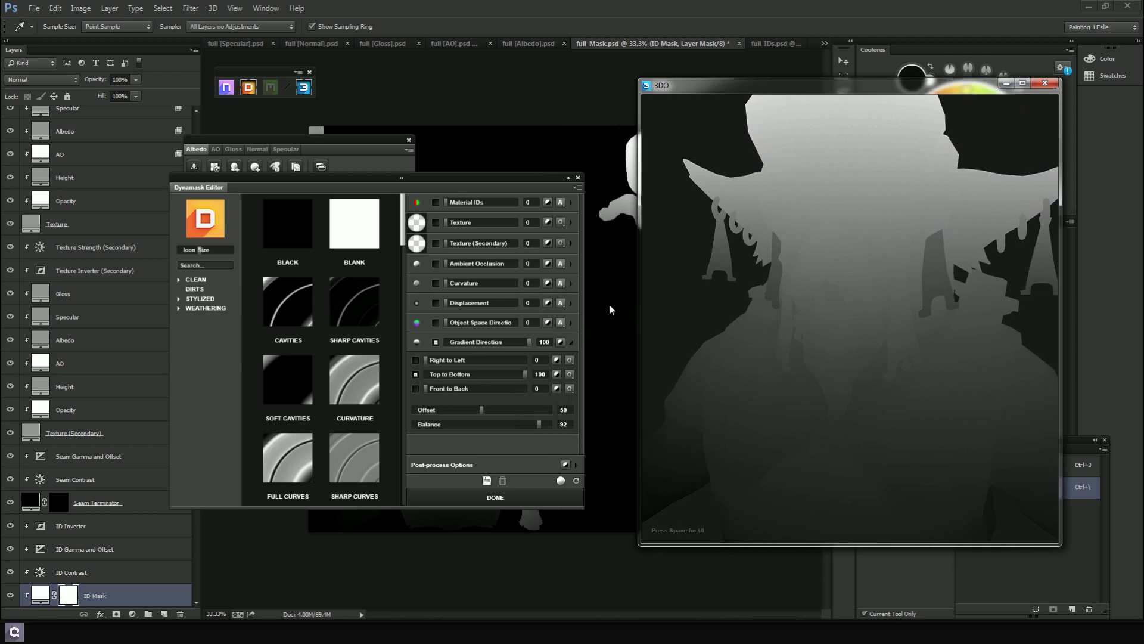
# Set the gradient Offset to 71 and Balance to 100, keeping only the fox's upper part white
pyautogui.scroll(5, 803, 306)
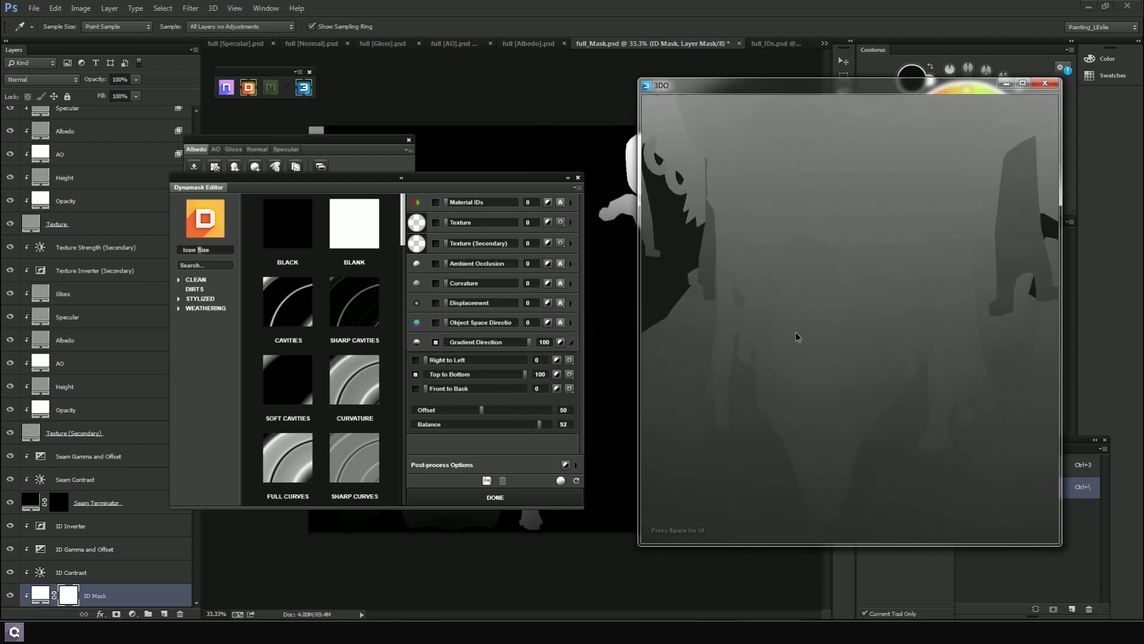
pyautogui.moveTo(482, 412)
pyautogui.mouseDown()
pyautogui.moveTo(470, 412)
pyautogui.moveTo(505, 410)
pyautogui.moveTo(494, 410)
pyautogui.mouseUp()
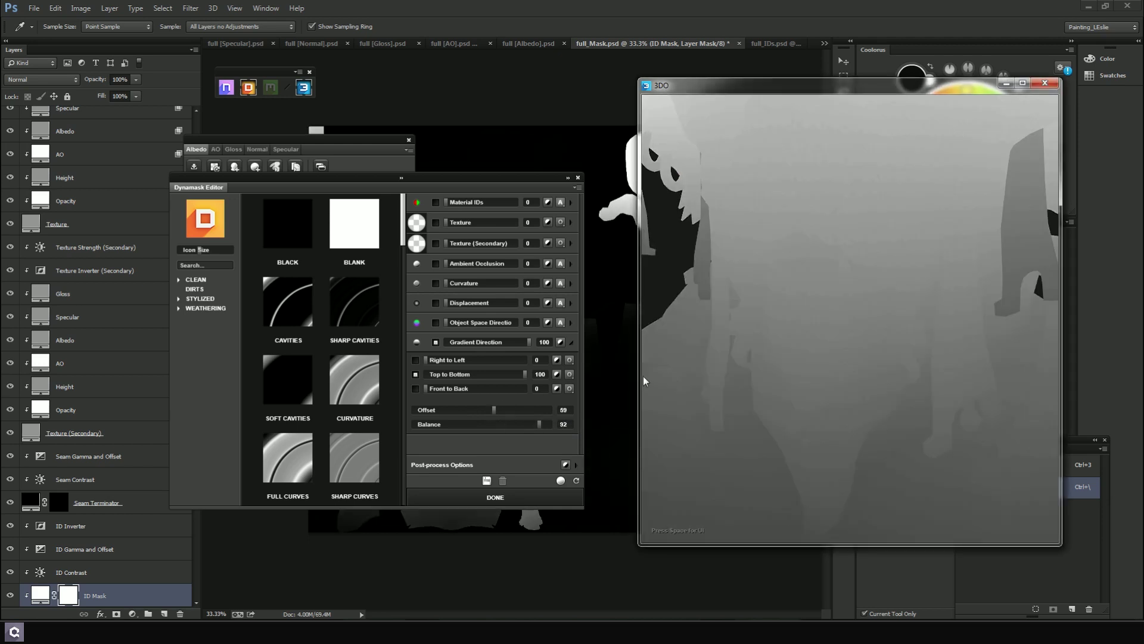
pyautogui.moveTo(832, 342); pyautogui.dragTo(838, 277)
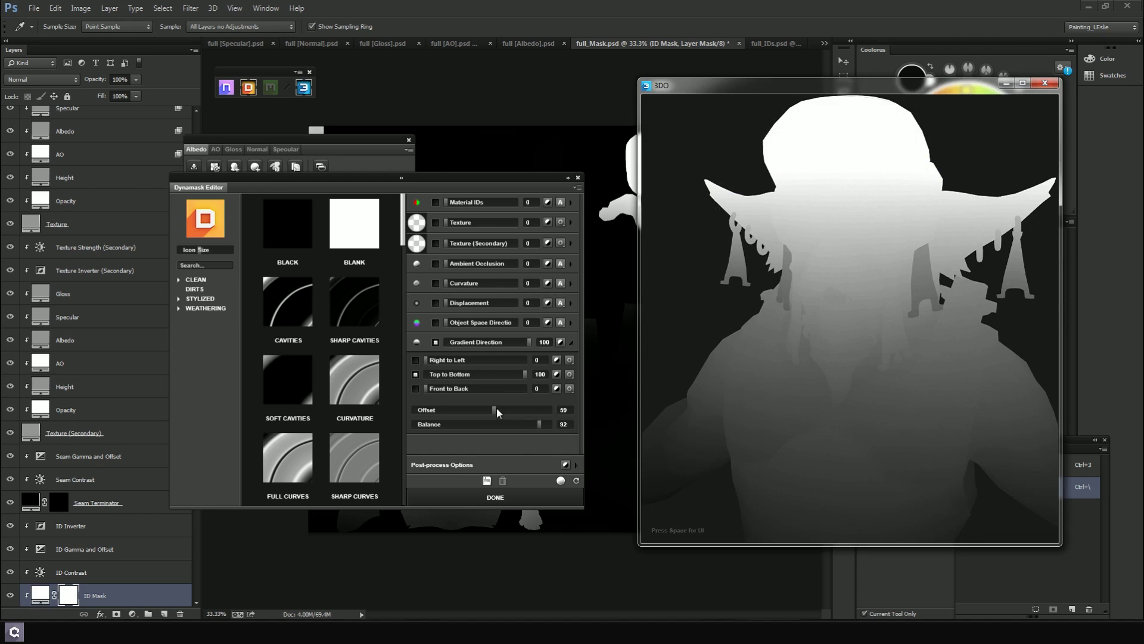
pyautogui.moveTo(496, 409); pyautogui.dragTo(472, 410)
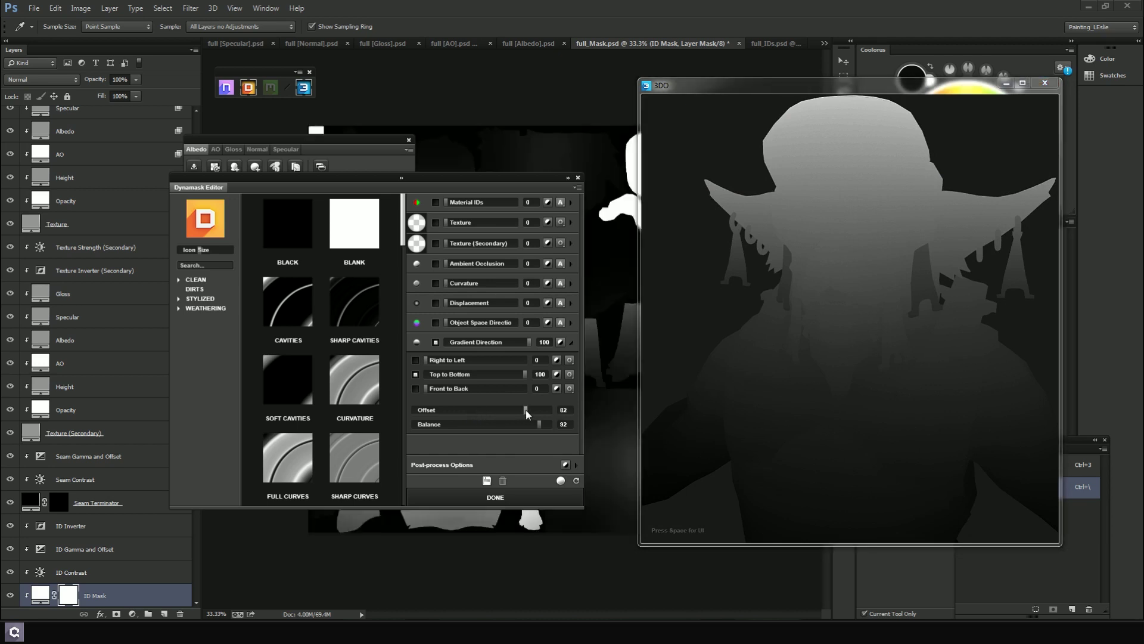
pyautogui.moveTo(526, 410); pyautogui.dragTo(527, 410)
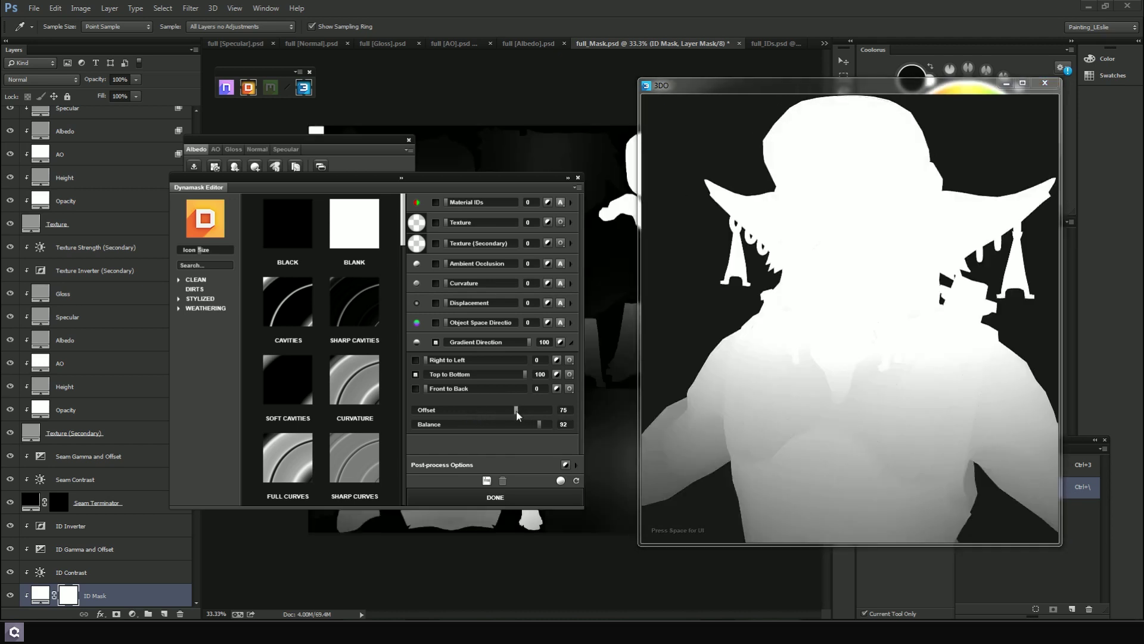
pyautogui.scroll(3, 833, 352)
pyautogui.moveTo(830, 395)
pyautogui.mouseDown()
pyautogui.moveTo(838, 351)
pyautogui.moveTo(840, 384)
pyautogui.mouseUp()
pyautogui.scroll(2, 853, 348)
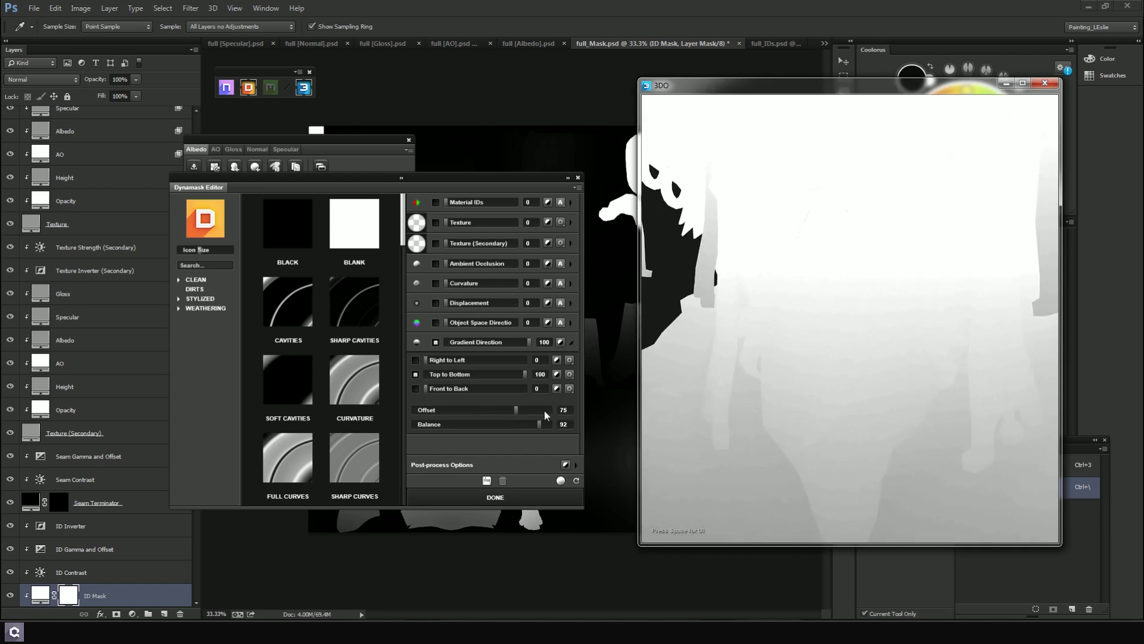
pyautogui.moveTo(520, 409); pyautogui.dragTo(565, 424)
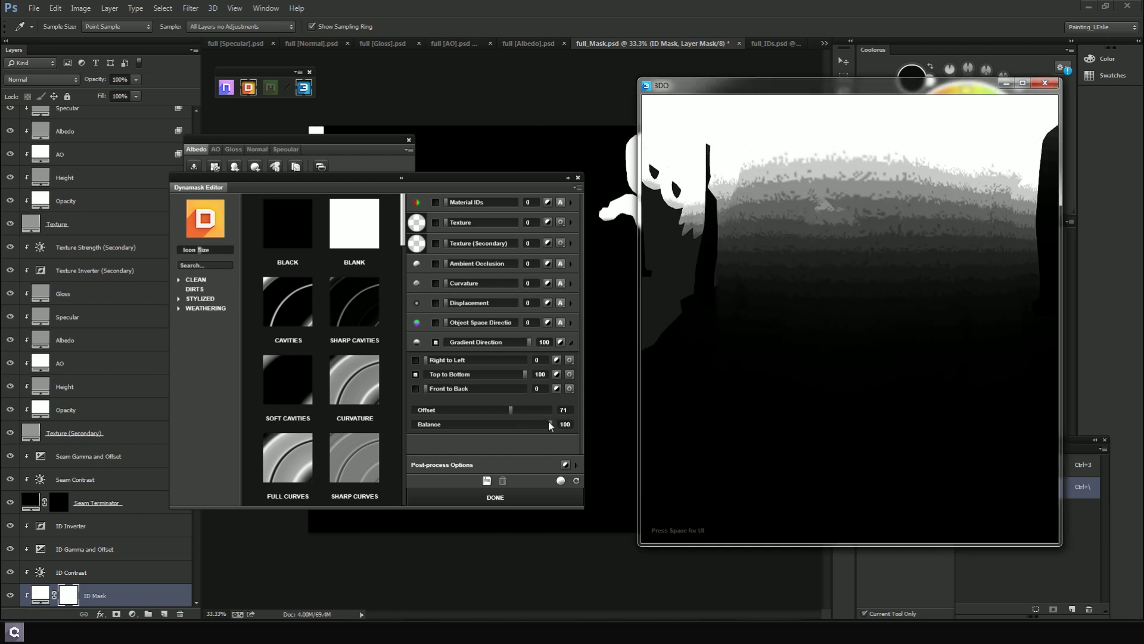
pyautogui.moveTo(802, 286); pyautogui.dragTo(833, 278)
# Check the textured model, then back in mask view set Offset 74 and Balance 99
pyautogui.press('c')
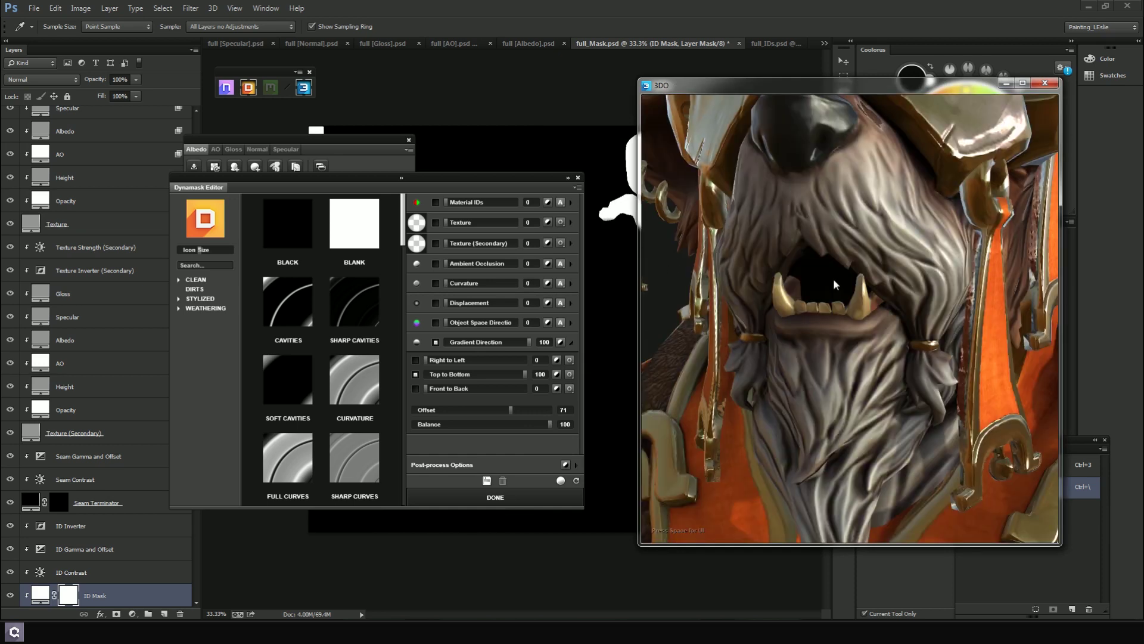
pyautogui.moveTo(817, 330); pyautogui.dragTo(822, 335)
pyautogui.click(560, 480)
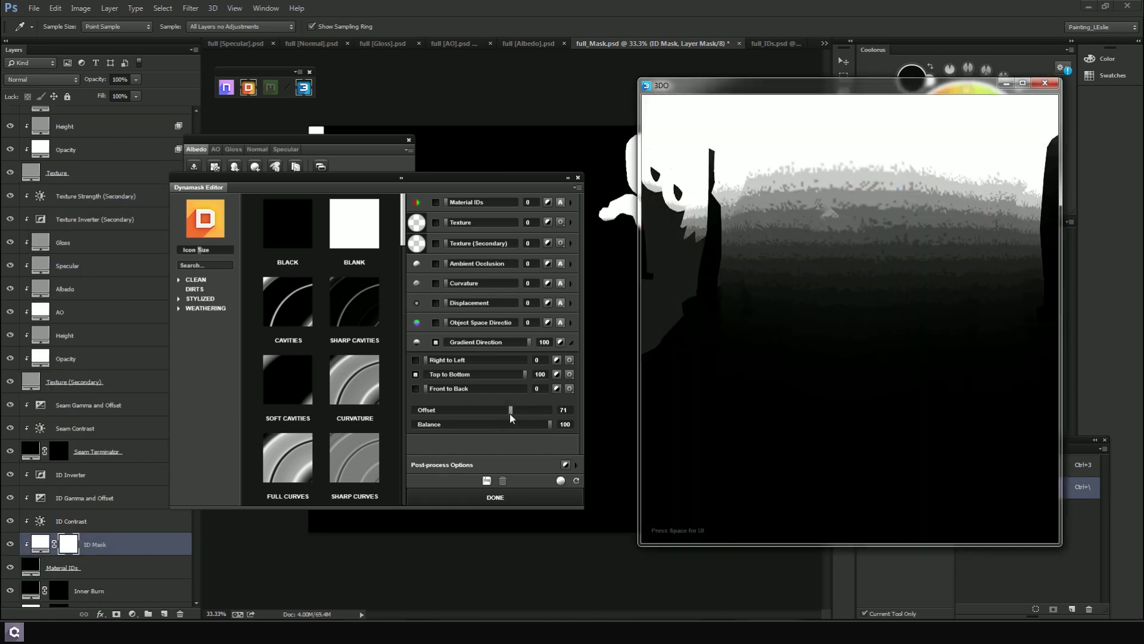
pyautogui.moveTo(511, 410); pyautogui.dragTo(512, 415)
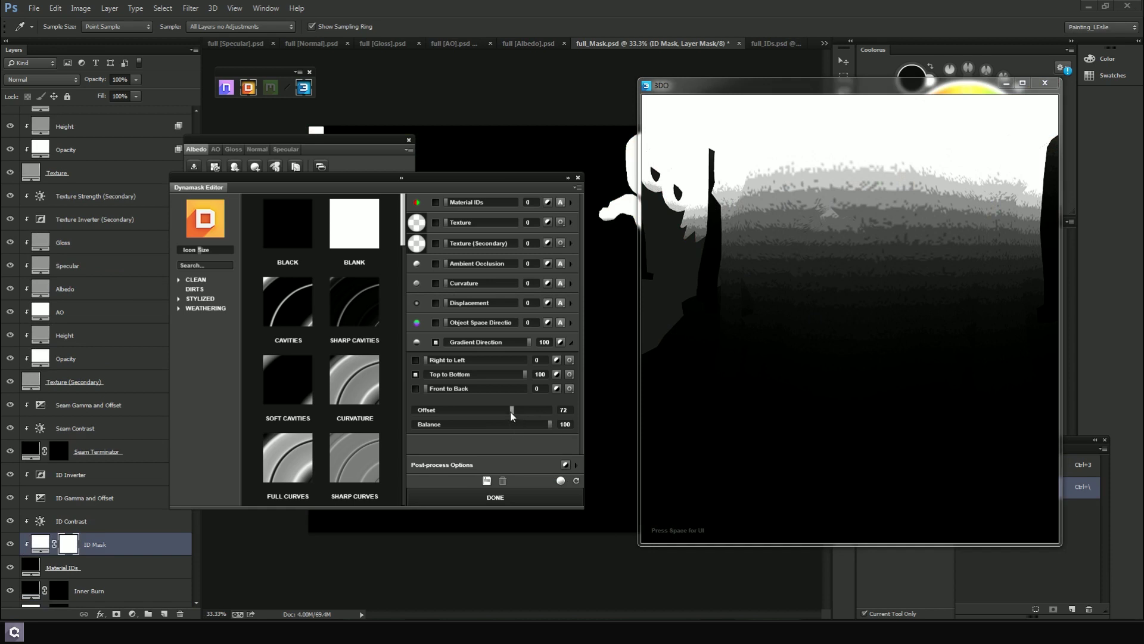
pyautogui.moveTo(511, 416); pyautogui.dragTo(513, 417)
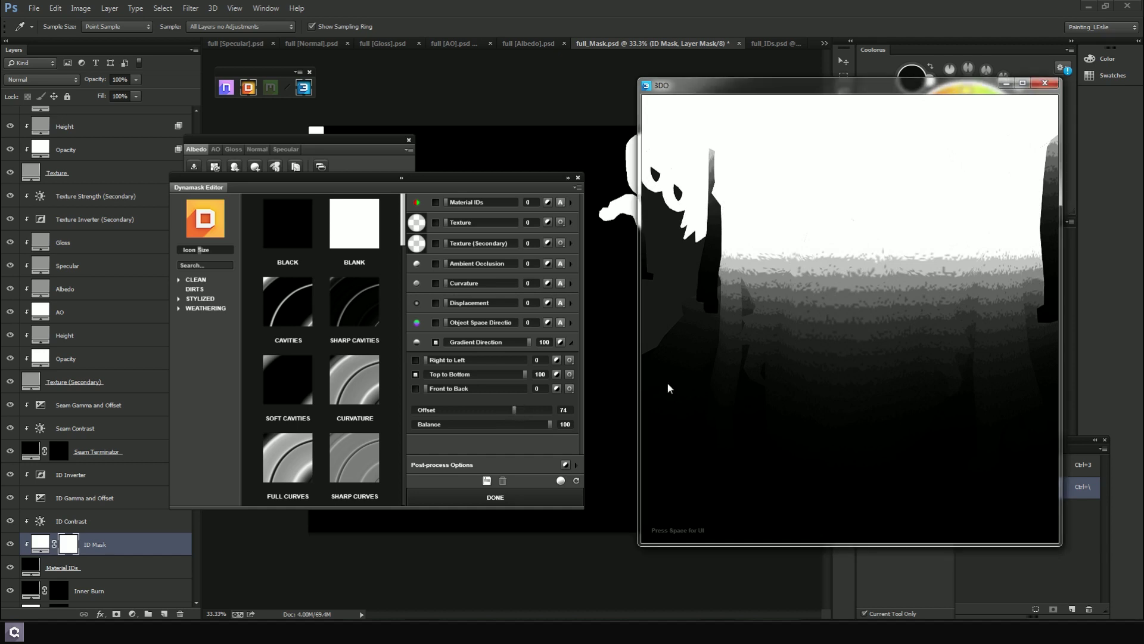
pyautogui.moveTo(851, 289); pyautogui.dragTo(755, 344)
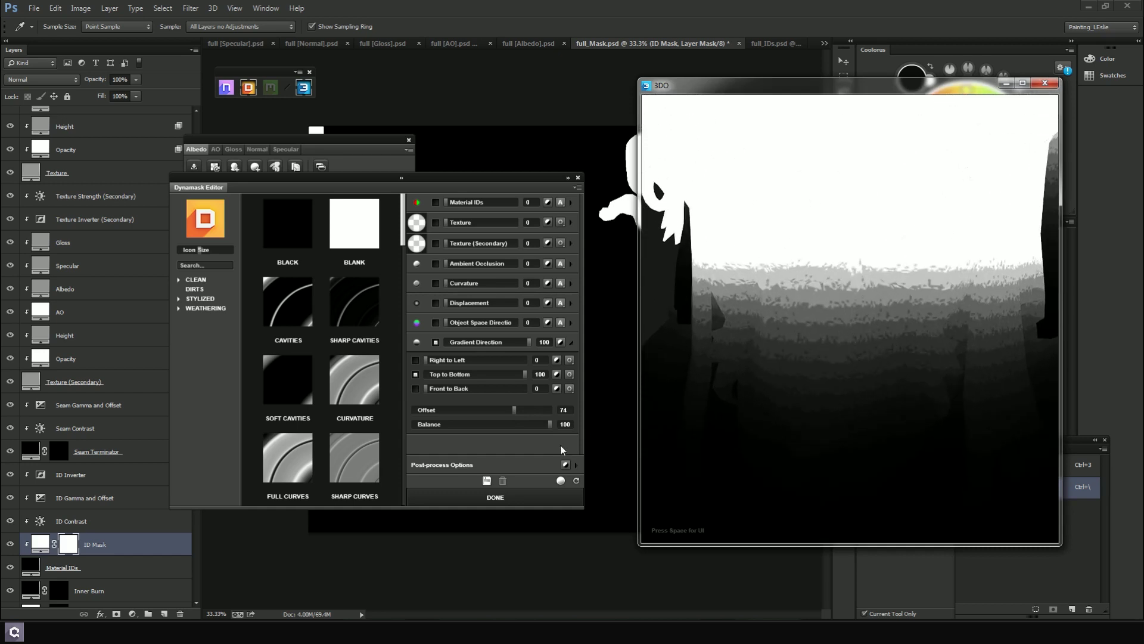
pyautogui.moveTo(550, 424); pyautogui.dragTo(547, 424)
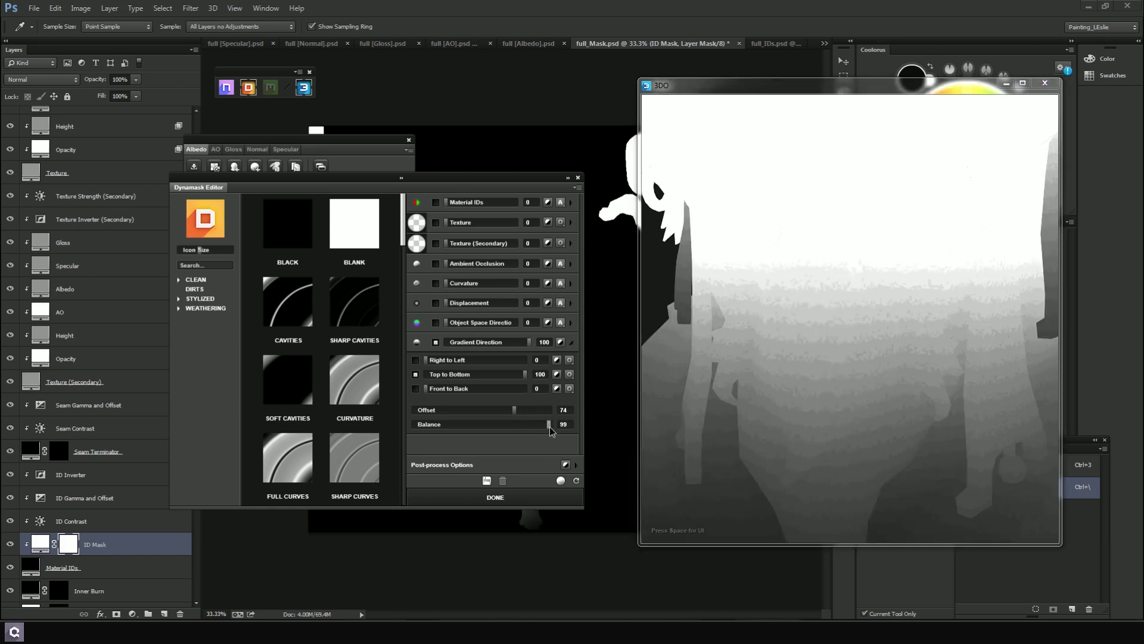
# Set the mask's post-process Tightness to 28 and Brightness to 6
pyautogui.click(575, 467)
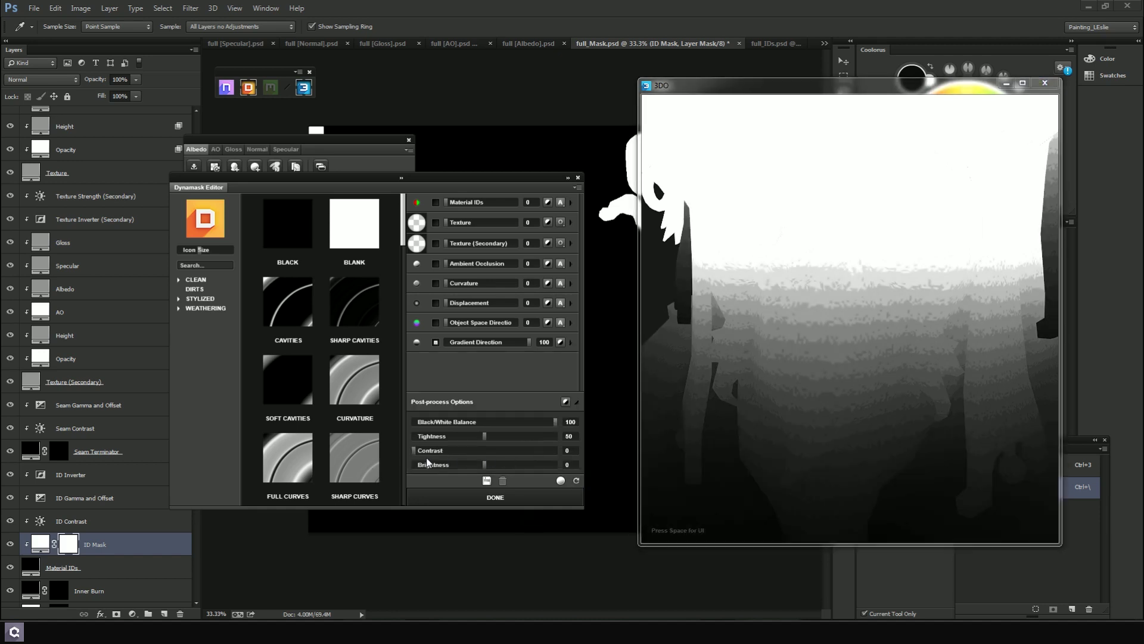
pyautogui.moveTo(484, 436); pyautogui.dragTo(454, 438)
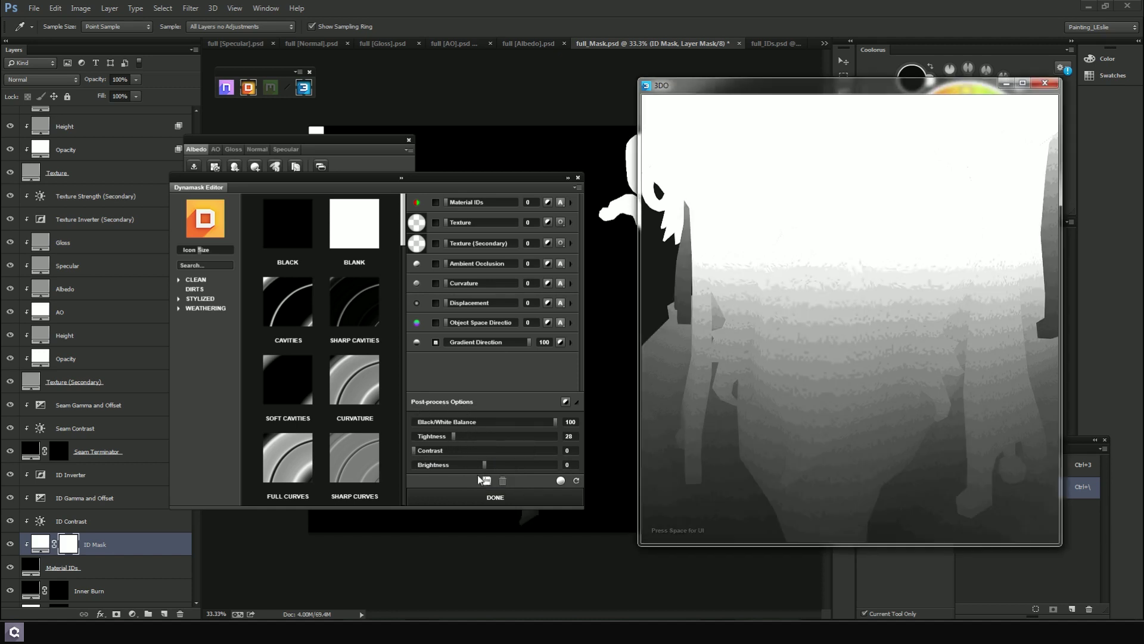
pyautogui.moveTo(483, 465); pyautogui.dragTo(489, 467)
# Blend Ambient Occlusion at 100 into the gradient mask and inspect the mouth's teeth and tongue
pyautogui.click(436, 265)
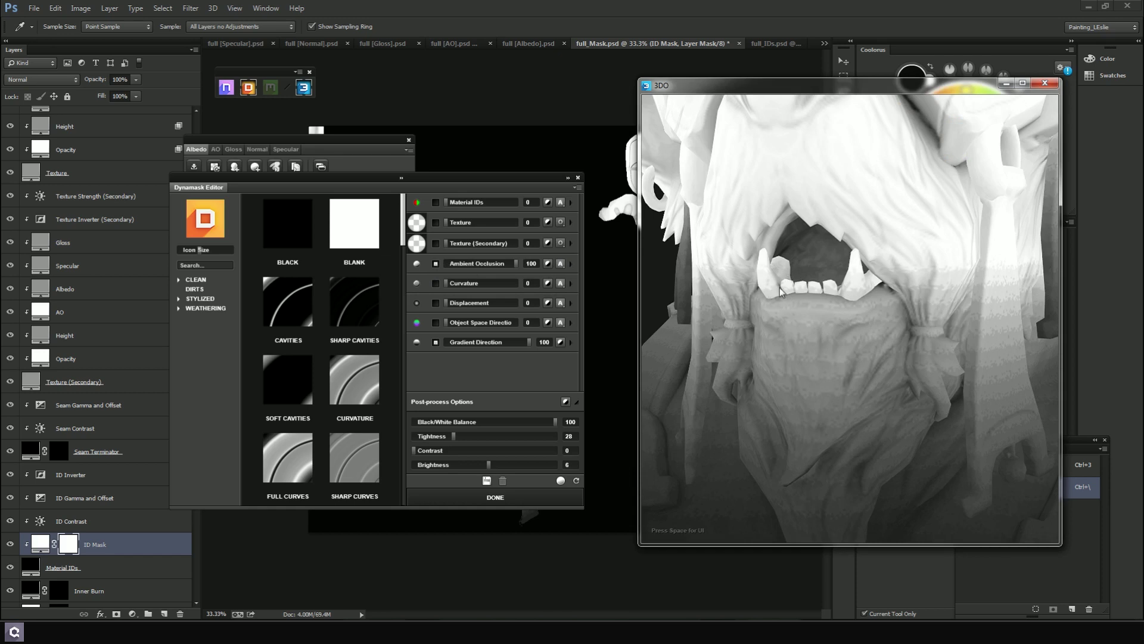
pyautogui.scroll(3, 846, 295)
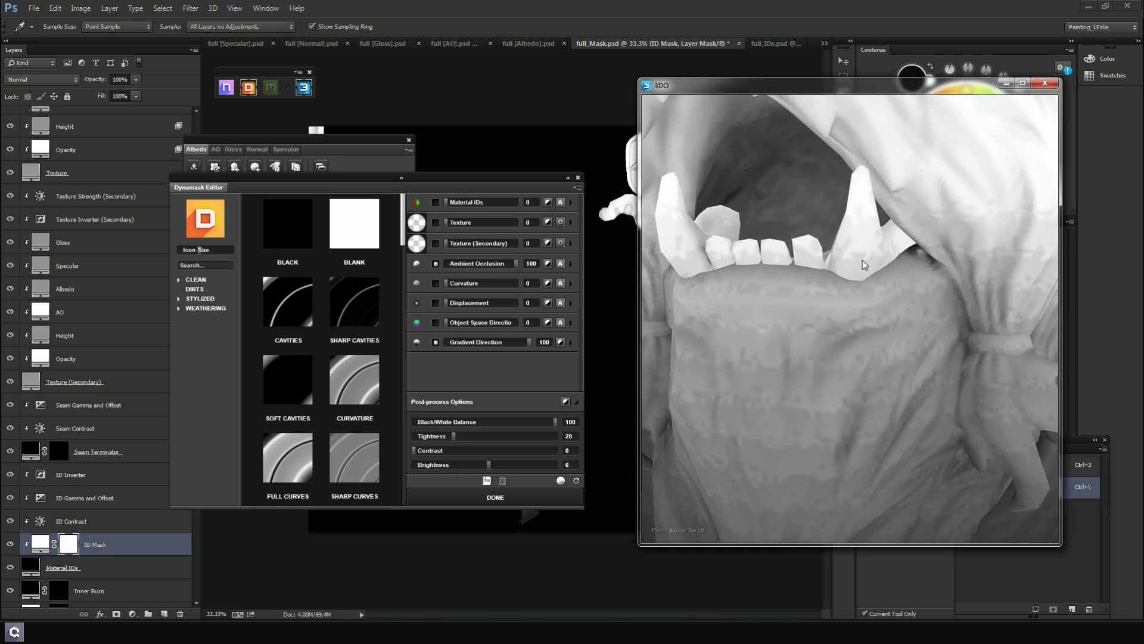
pyautogui.scroll(-5, 848, 289)
pyautogui.scroll(5, 848, 289)
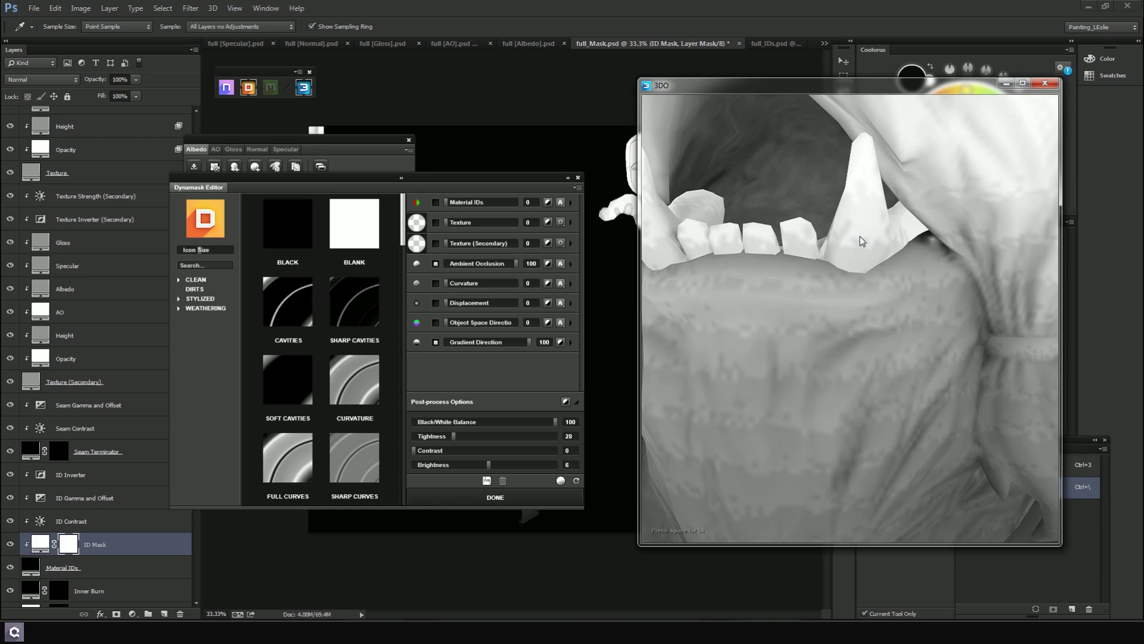
pyautogui.moveTo(841, 247)
pyautogui.mouseDown()
pyautogui.moveTo(860, 254)
pyautogui.moveTo(846, 260)
pyautogui.mouseUp()
pyautogui.moveTo(800, 230); pyautogui.dragTo(828, 295)
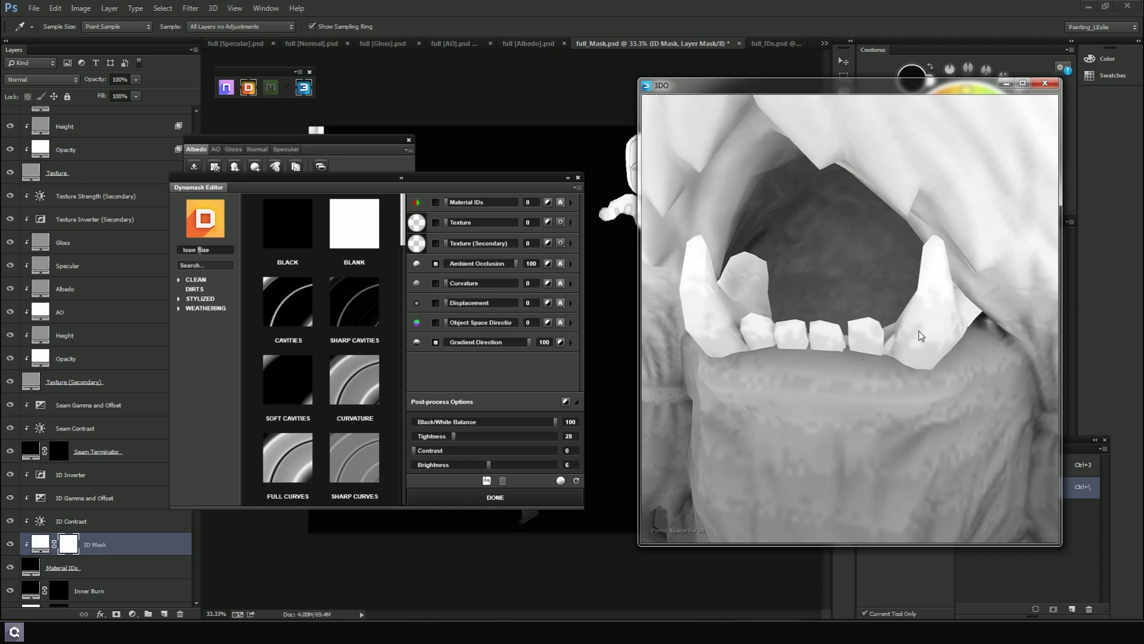
pyautogui.click(571, 344)
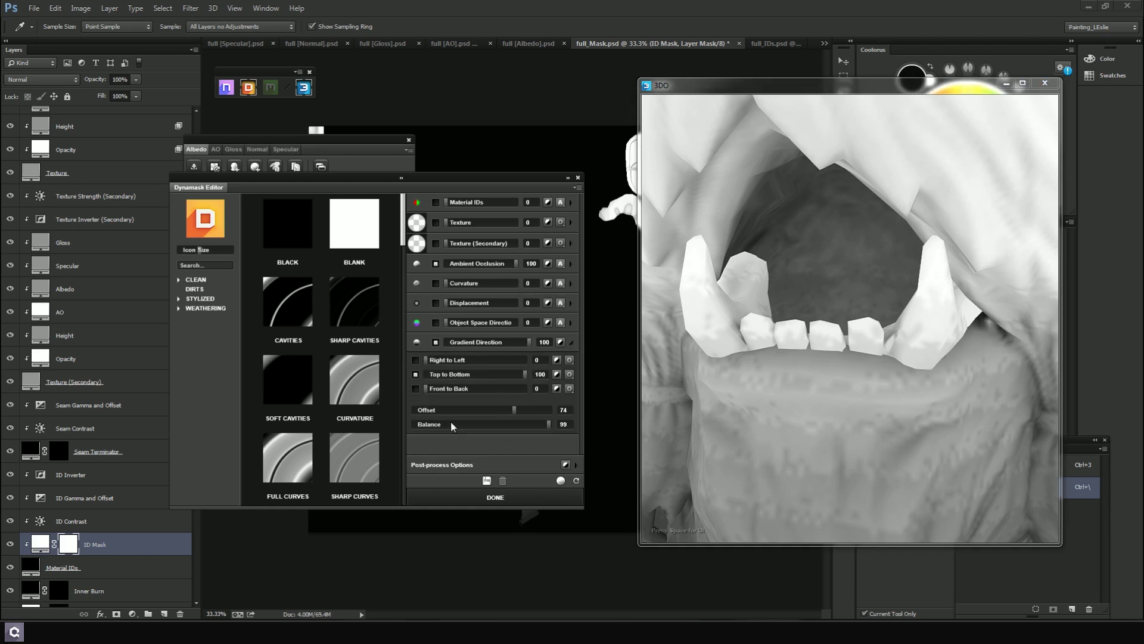
pyautogui.moveTo(859, 365); pyautogui.dragTo(861, 360)
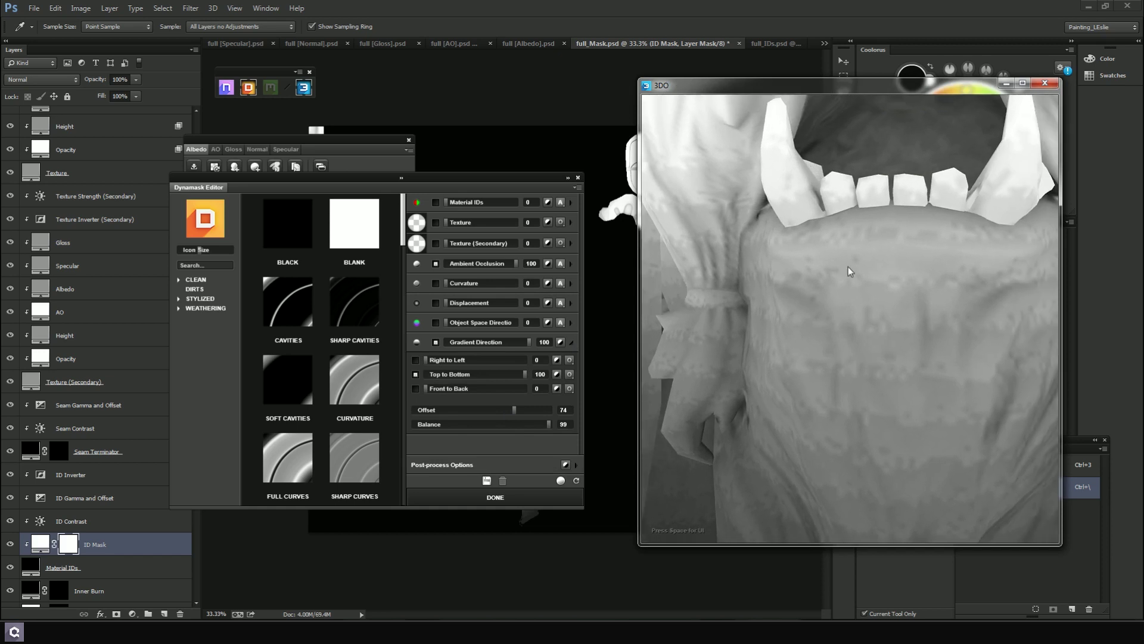
pyautogui.scroll(-3, 1034, 262)
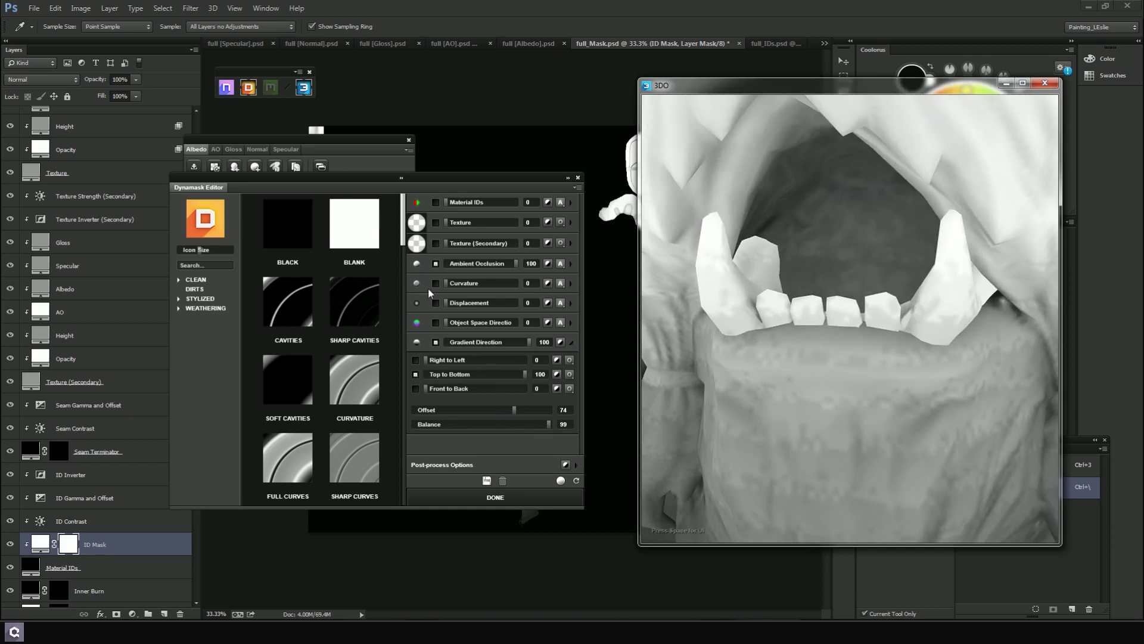
# Enable the Material IDs mask component at 100 and show its settings
pyautogui.click(436, 203)
pyautogui.moveTo(515, 211); pyautogui.dragTo(558, 206)
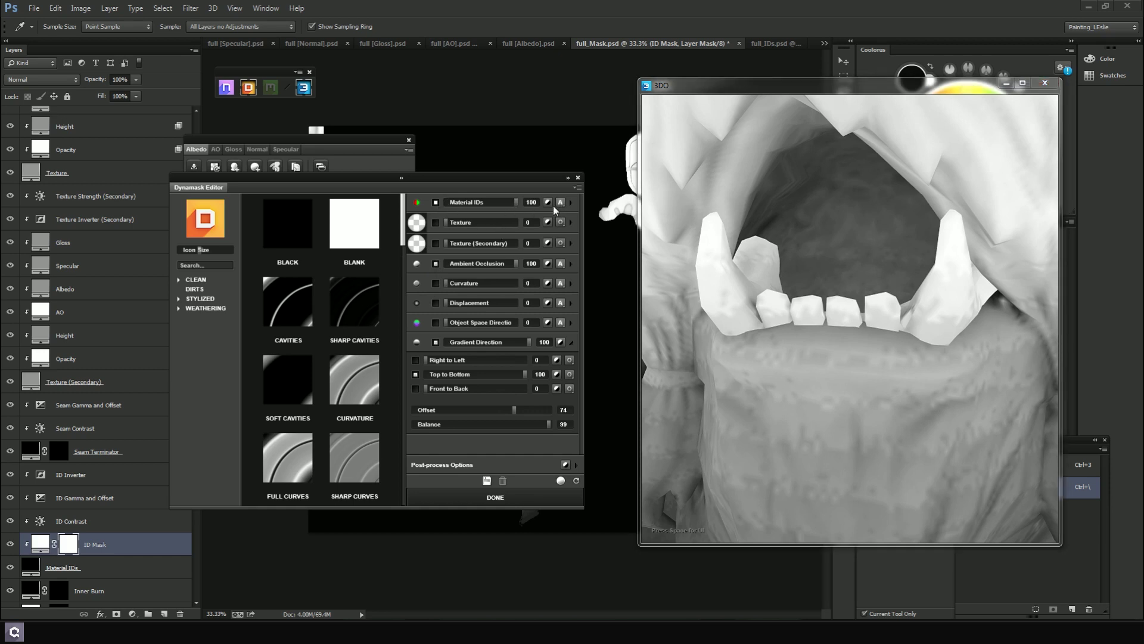
pyautogui.click(572, 203)
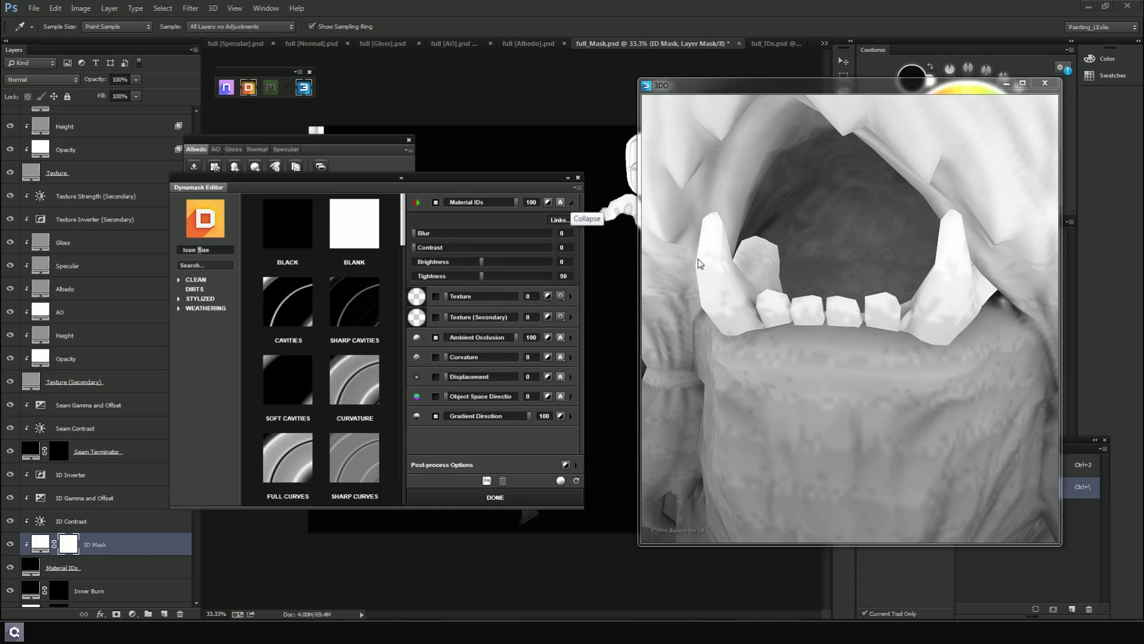
# Pick the mouth ID colours, including the green region, on the ID map and confirm the selection
pyautogui.click(560, 220)
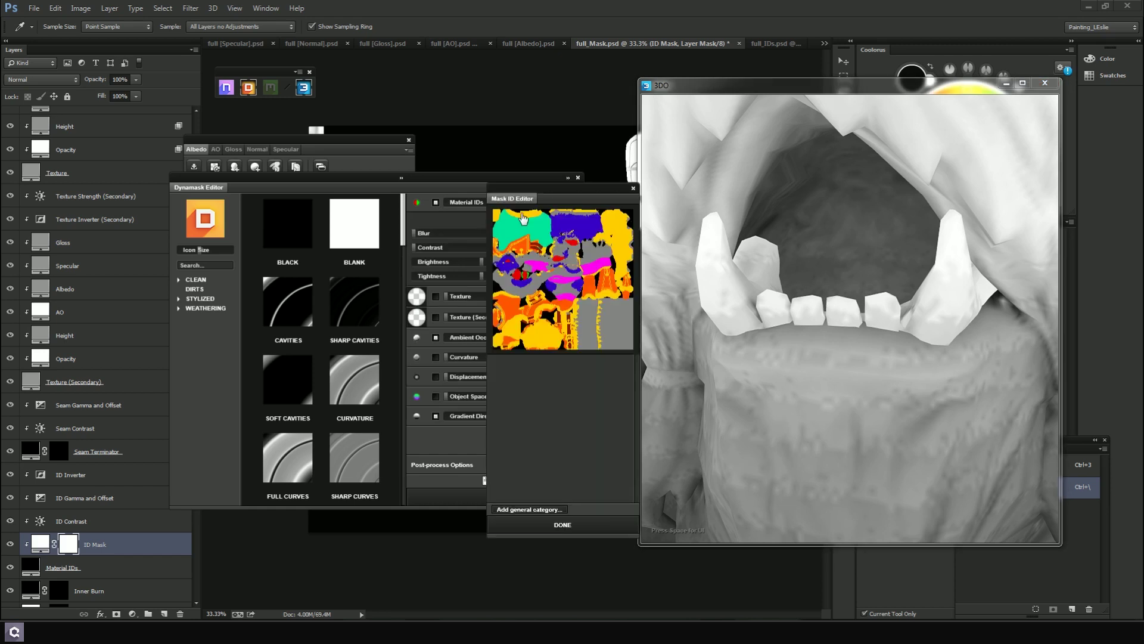
pyautogui.scroll(1, 516, 251)
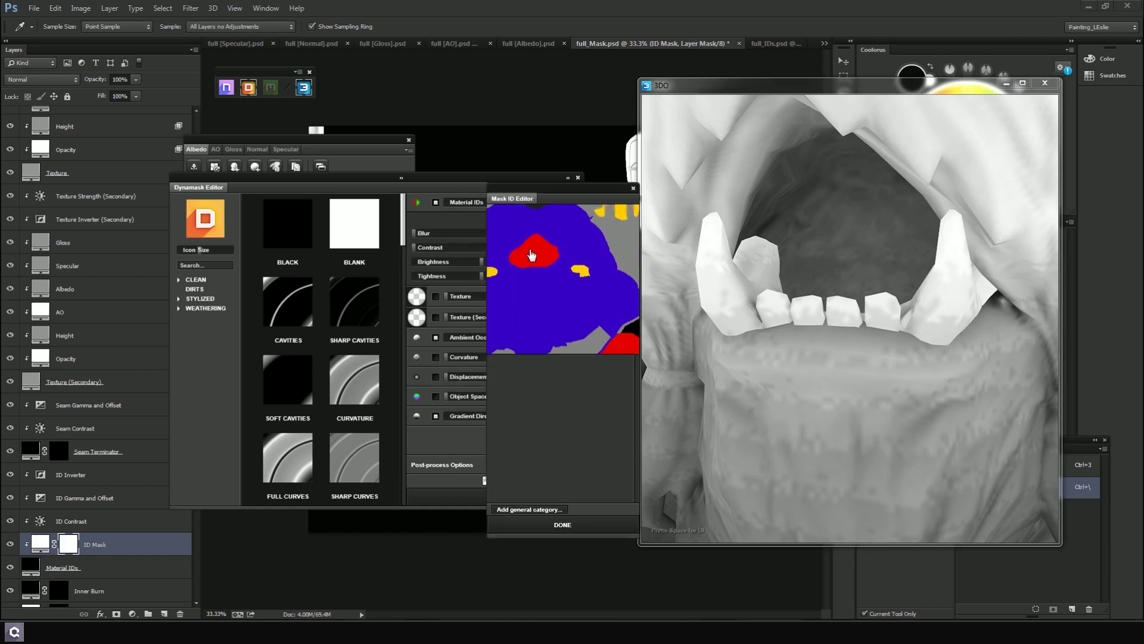
pyautogui.scroll(-3, 581, 252)
pyautogui.click(614, 239)
pyautogui.moveTo(842, 292); pyautogui.dragTo(822, 292)
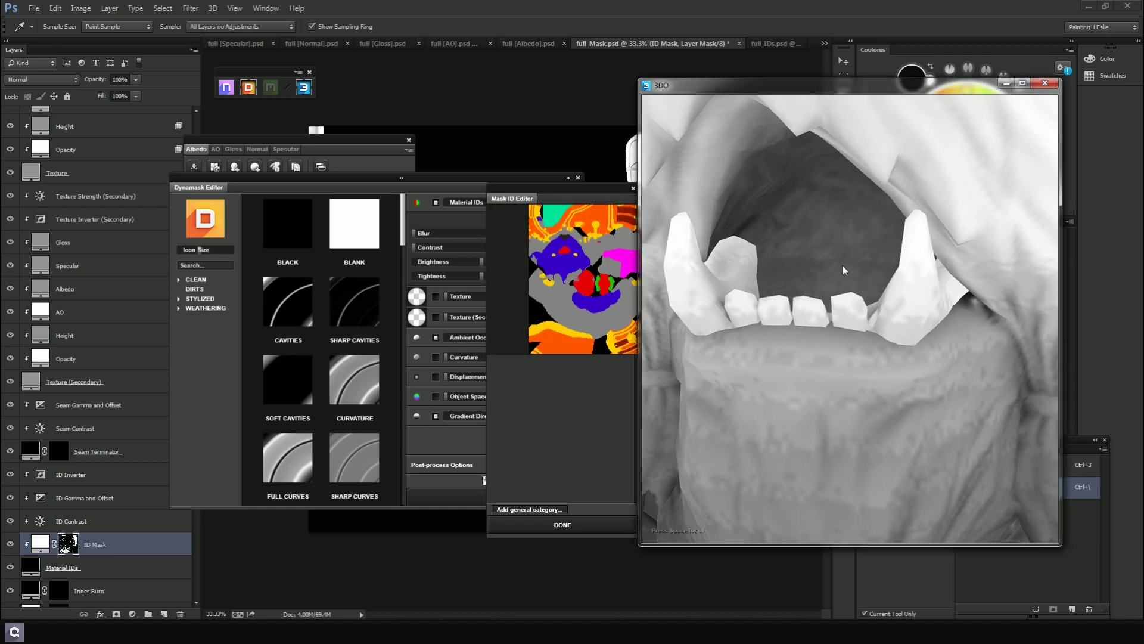
pyautogui.moveTo(617, 266); pyautogui.dragTo(561, 309)
pyautogui.scroll(4, 563, 298)
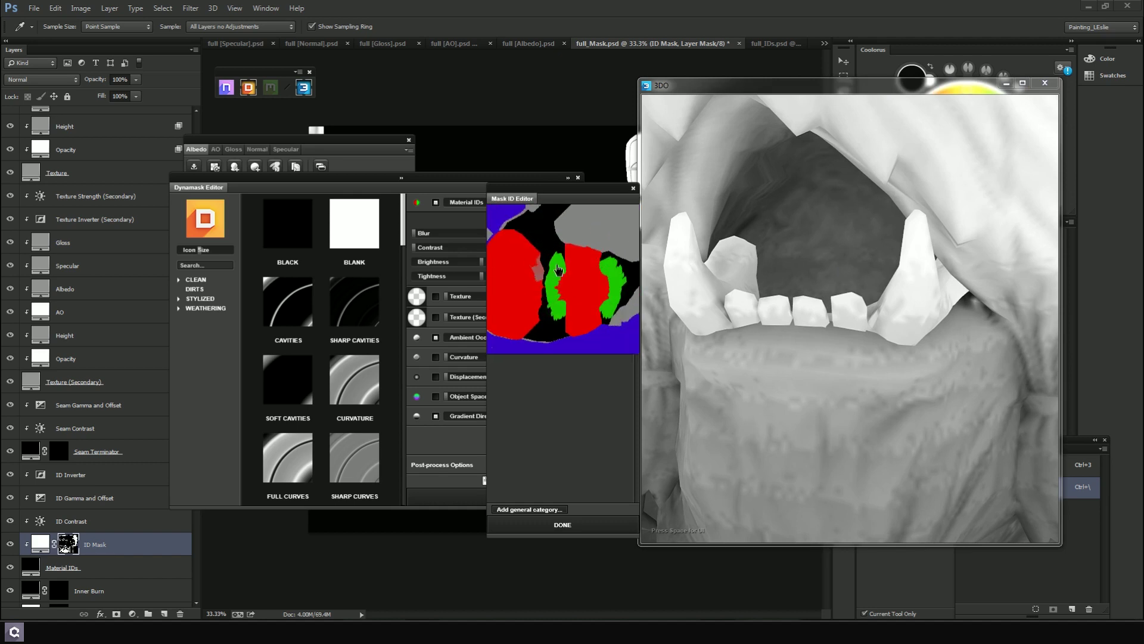
pyautogui.click(559, 268)
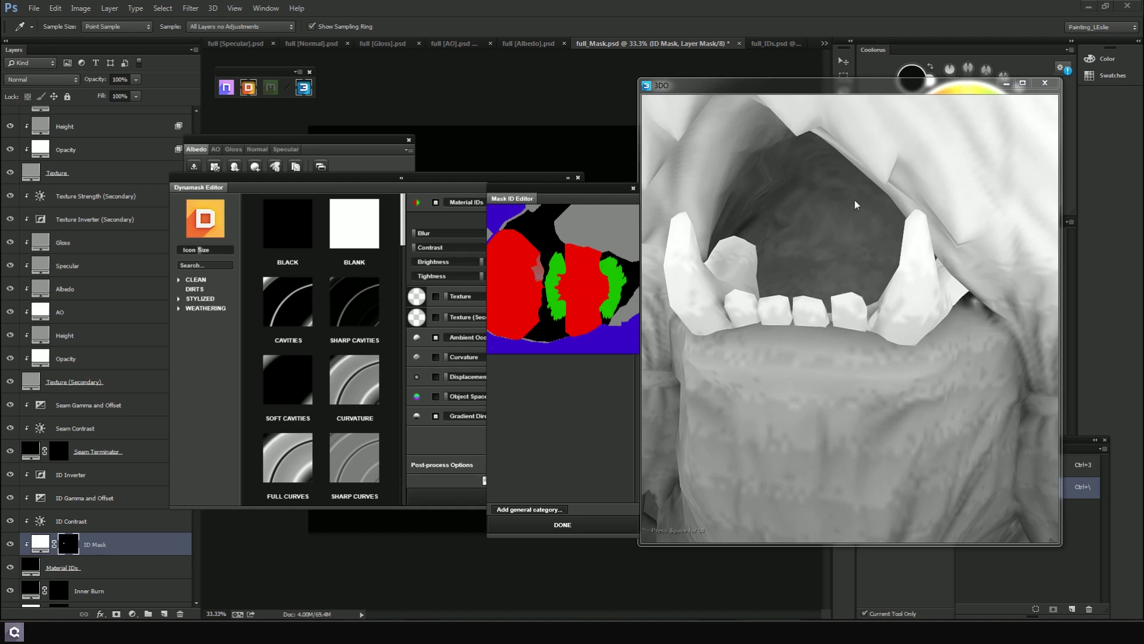
pyautogui.click(585, 525)
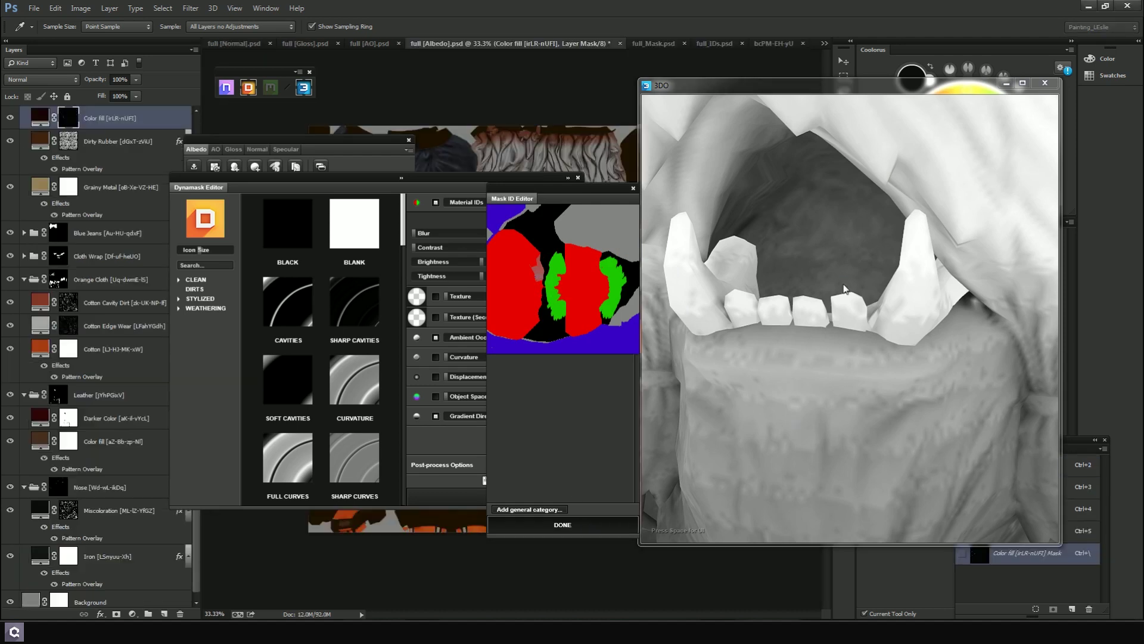
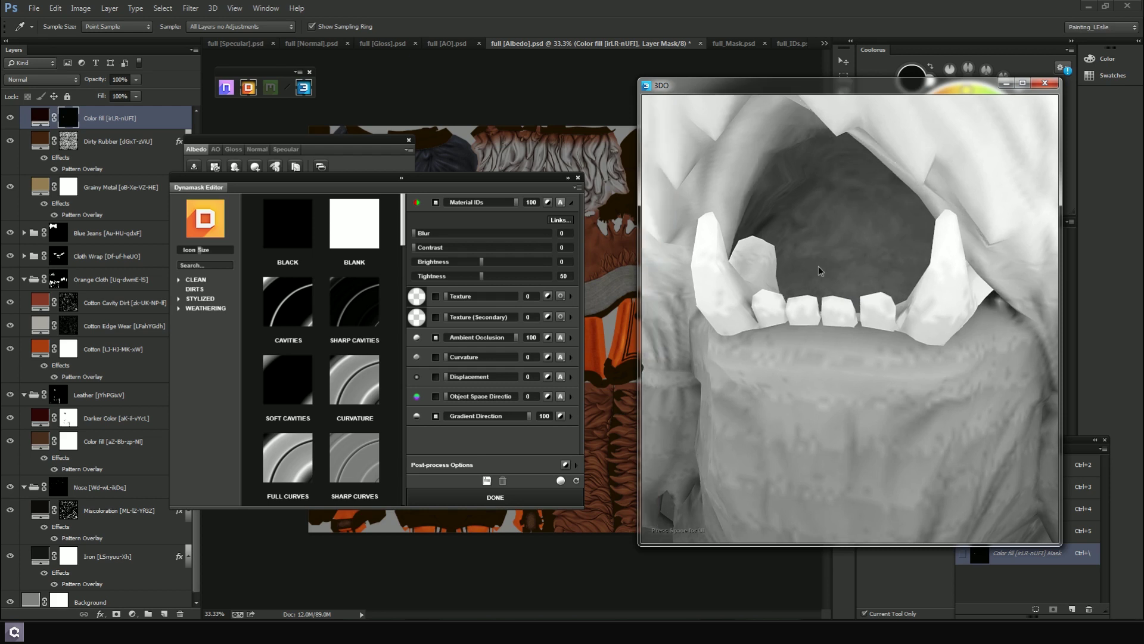
# Zoom the 3D preview to the mouth and expand the mask's Ambient Occlusion settings
pyautogui.moveTo(817, 267)
pyautogui.mouseDown()
pyautogui.moveTo(814, 231)
pyautogui.moveTo(819, 277)
pyautogui.mouseUp()
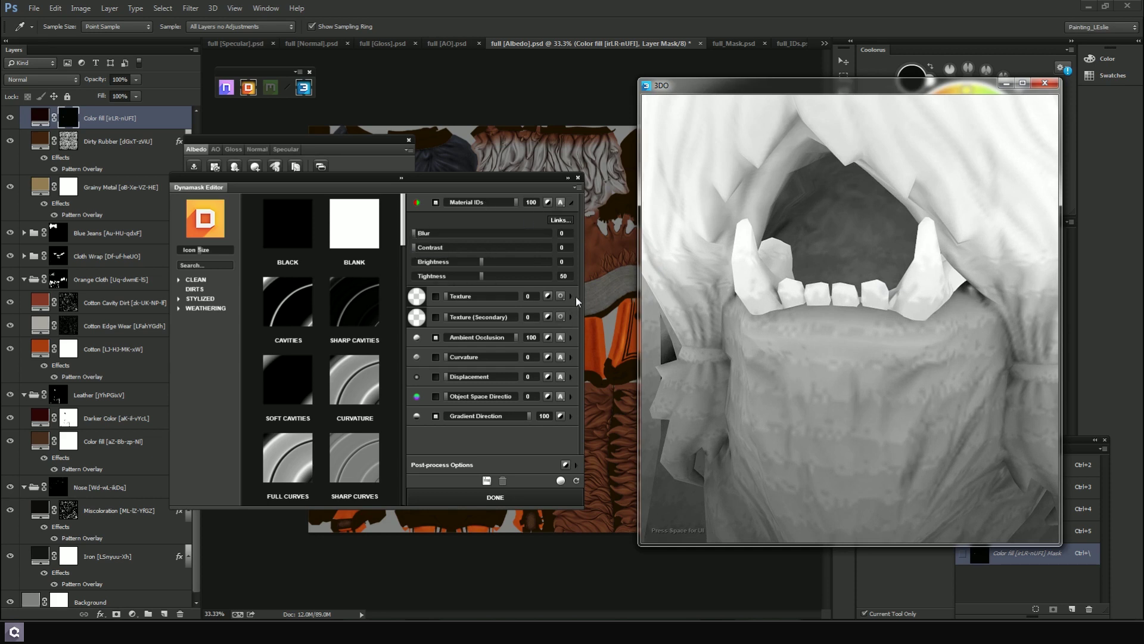
pyautogui.click(571, 337)
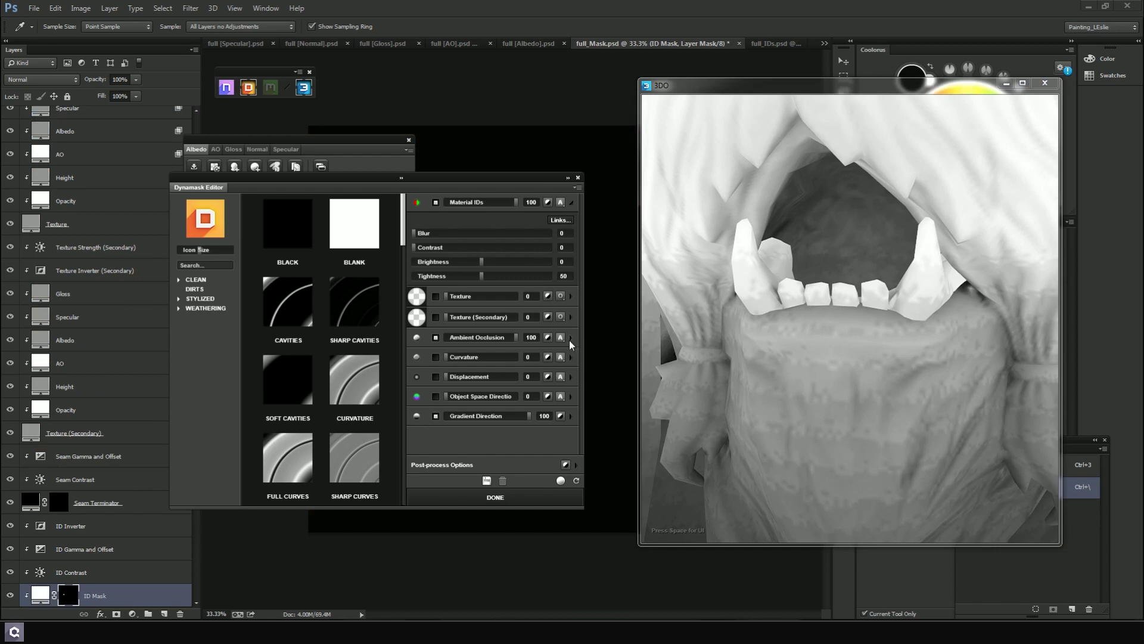
pyautogui.click(570, 339)
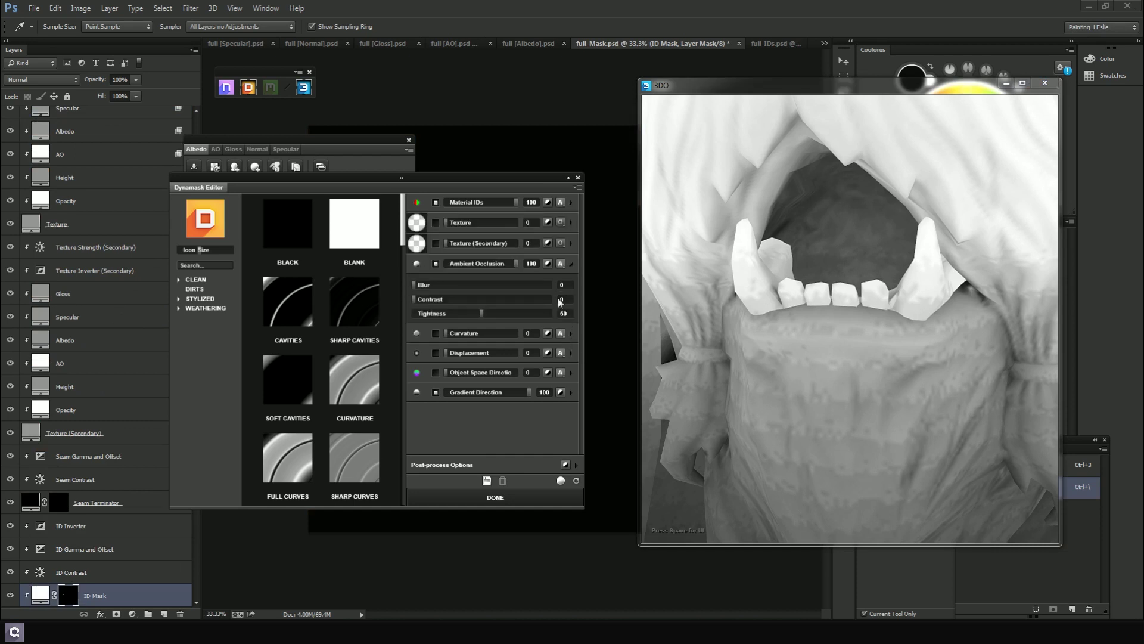
pyautogui.click(560, 263)
# Toggle the Gradient Direction inversion and invert the mask so only the teeth show white
pyautogui.click(560, 392)
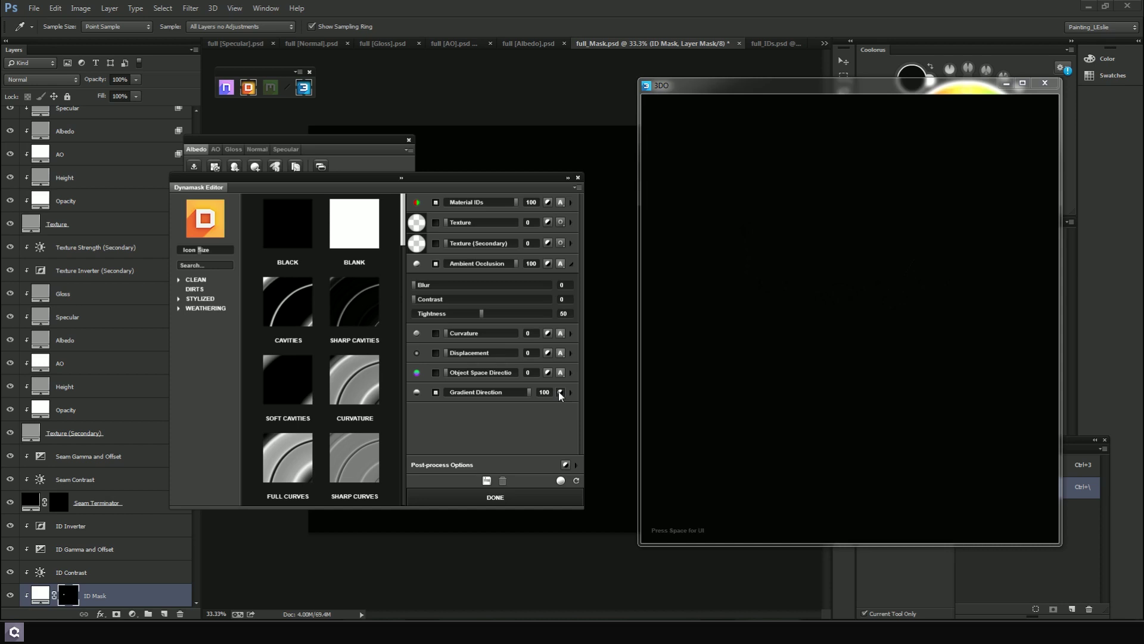
pyautogui.click(560, 392)
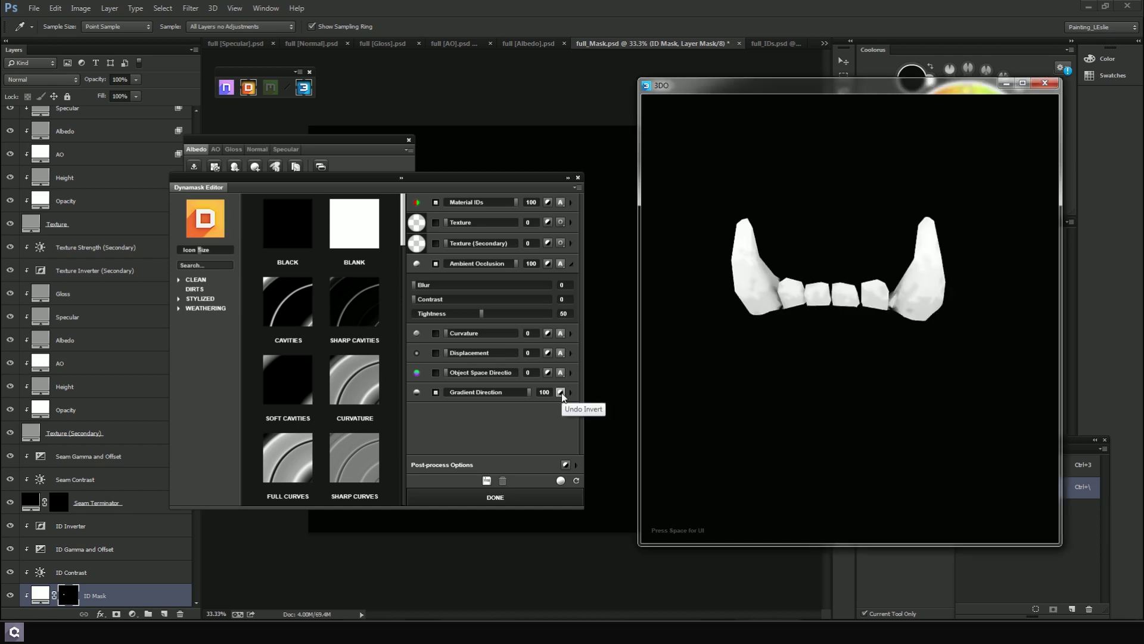
pyautogui.click(561, 392)
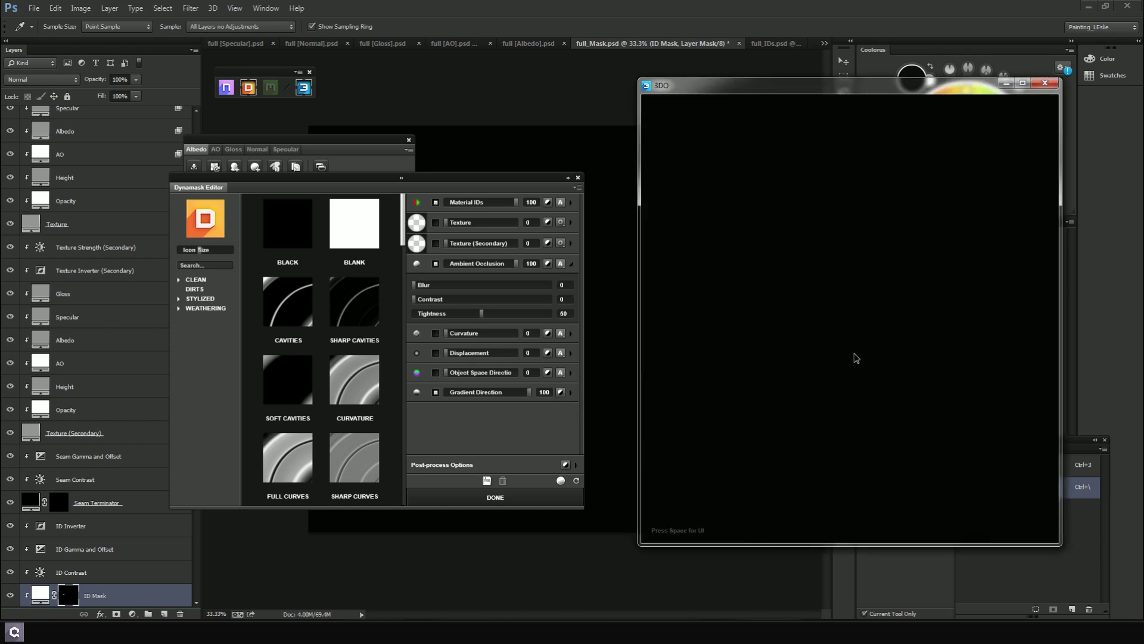
pyautogui.click(565, 464)
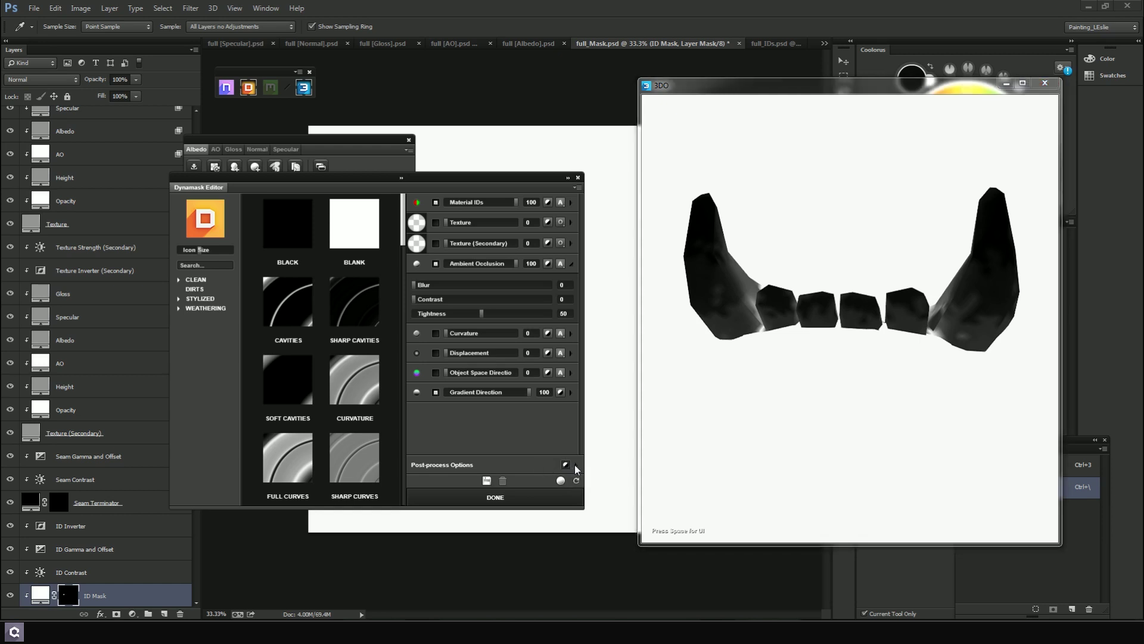
# Give the teeth mask post-process Tightness 70 and Contrast 8, then click DONE
pyautogui.click(576, 465)
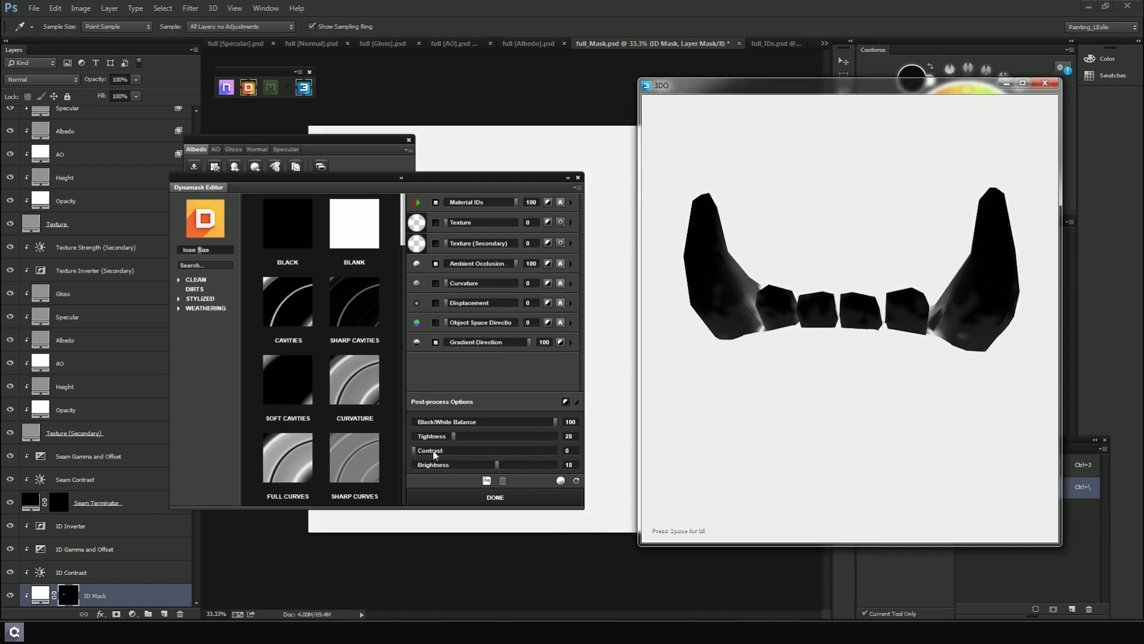
pyautogui.click(453, 438)
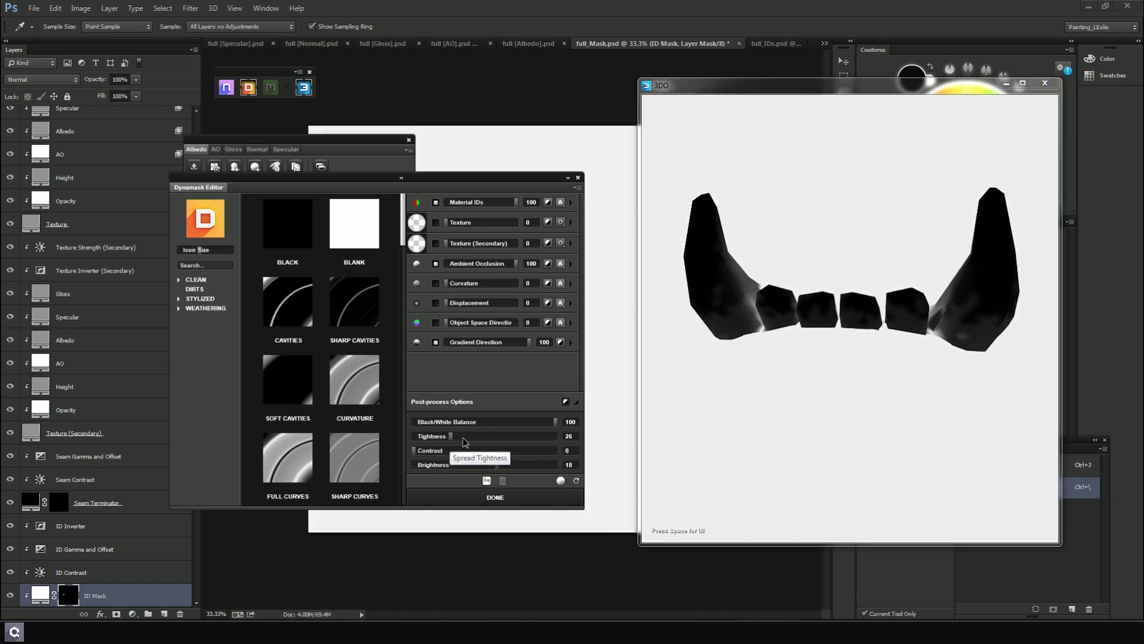
pyautogui.moveTo(452, 436); pyautogui.dragTo(493, 438)
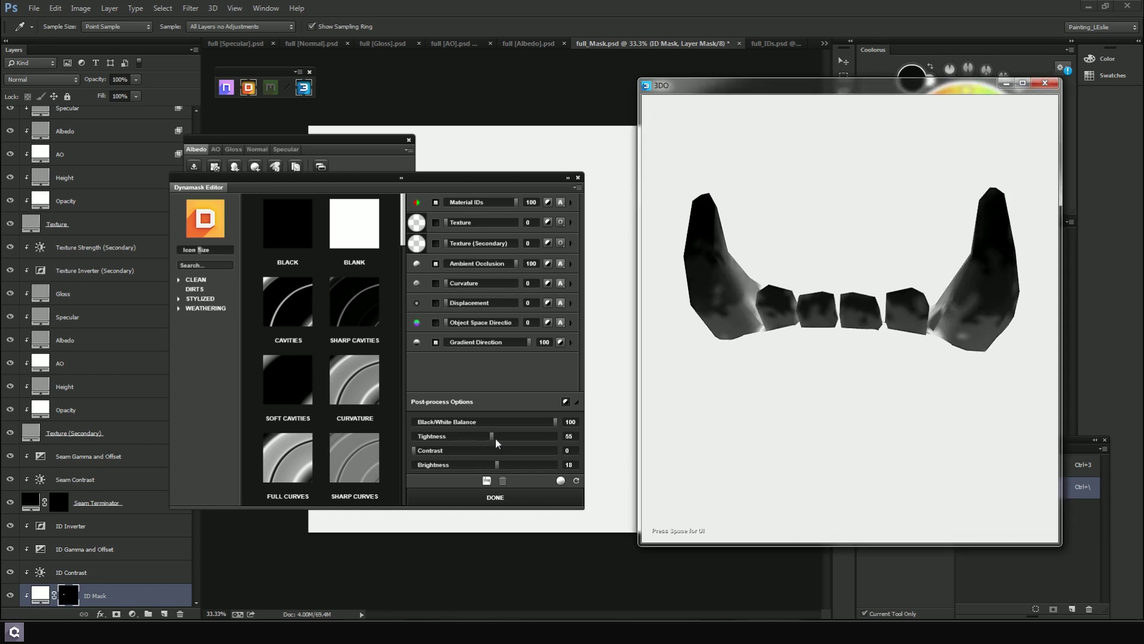
pyautogui.moveTo(496, 441); pyautogui.dragTo(517, 440)
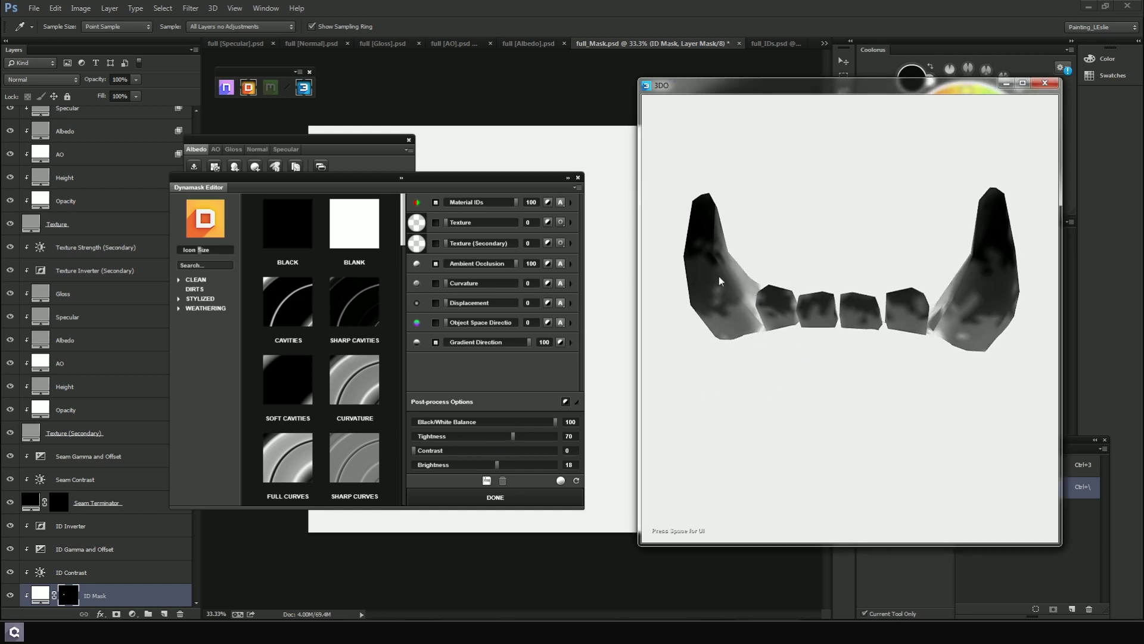
pyautogui.moveTo(415, 454); pyautogui.dragTo(427, 456)
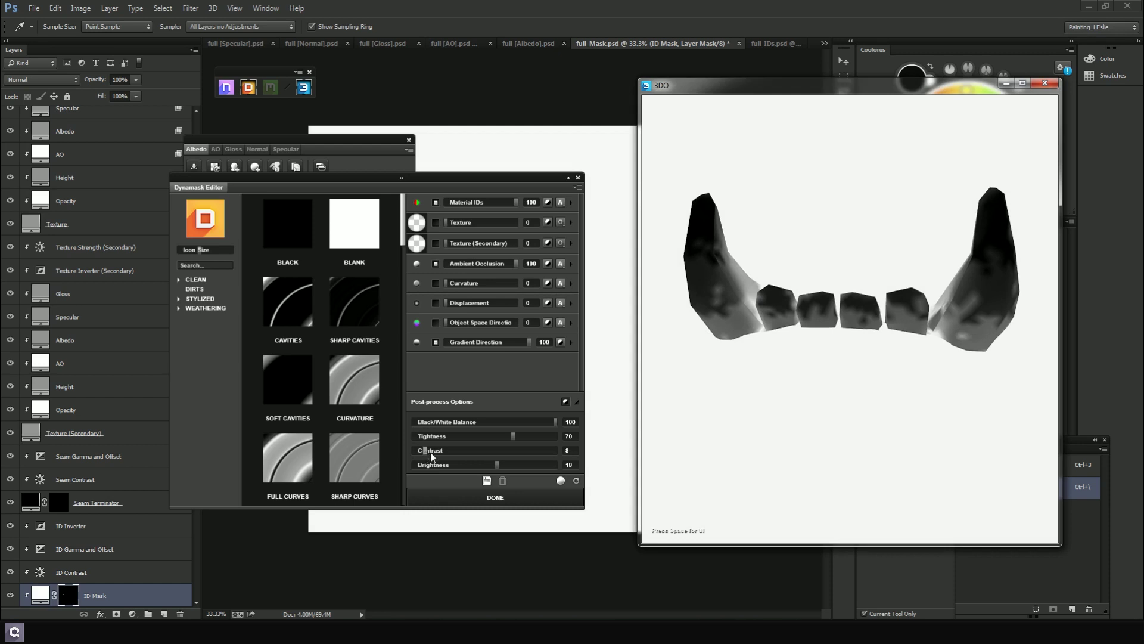
pyautogui.click(500, 497)
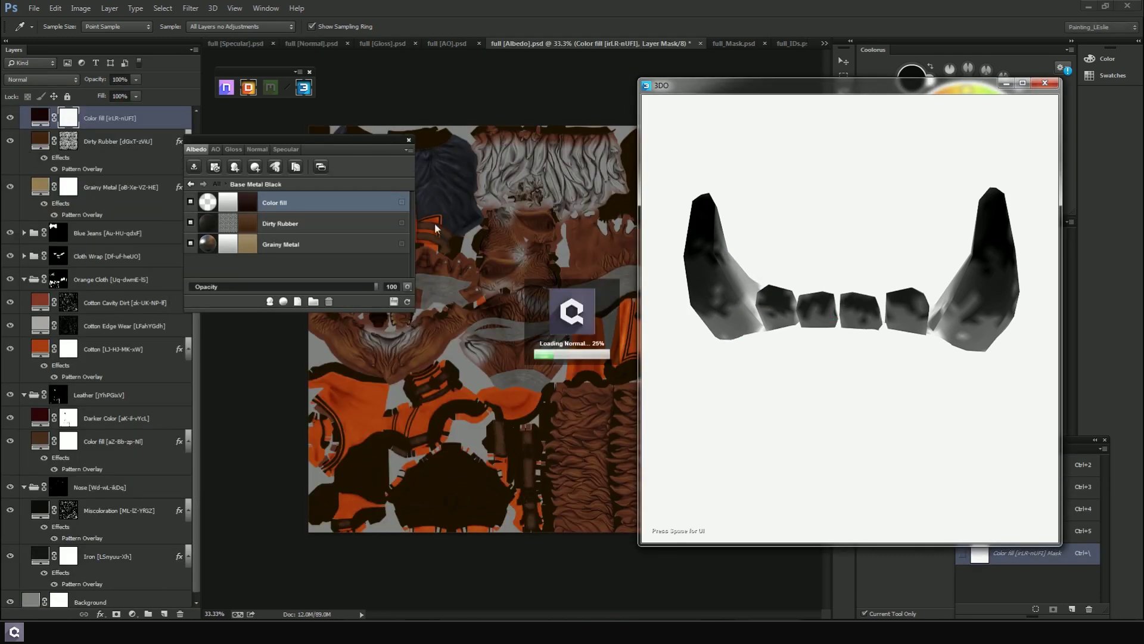
# Review the fox's upper body in the 3D preview, then switch to the Gloss map
pyautogui.moveTo(834, 308)
pyautogui.mouseDown()
pyautogui.moveTo(827, 289)
pyautogui.moveTo(825, 325)
pyautogui.moveTo(849, 334)
pyautogui.moveTo(824, 303)
pyautogui.moveTo(937, 310)
pyautogui.moveTo(845, 318)
pyautogui.mouseUp()
pyautogui.scroll(-10, 806, 291)
pyautogui.scroll(10, 820, 316)
pyautogui.scroll(5, 824, 334)
pyautogui.scroll(-5, 827, 315)
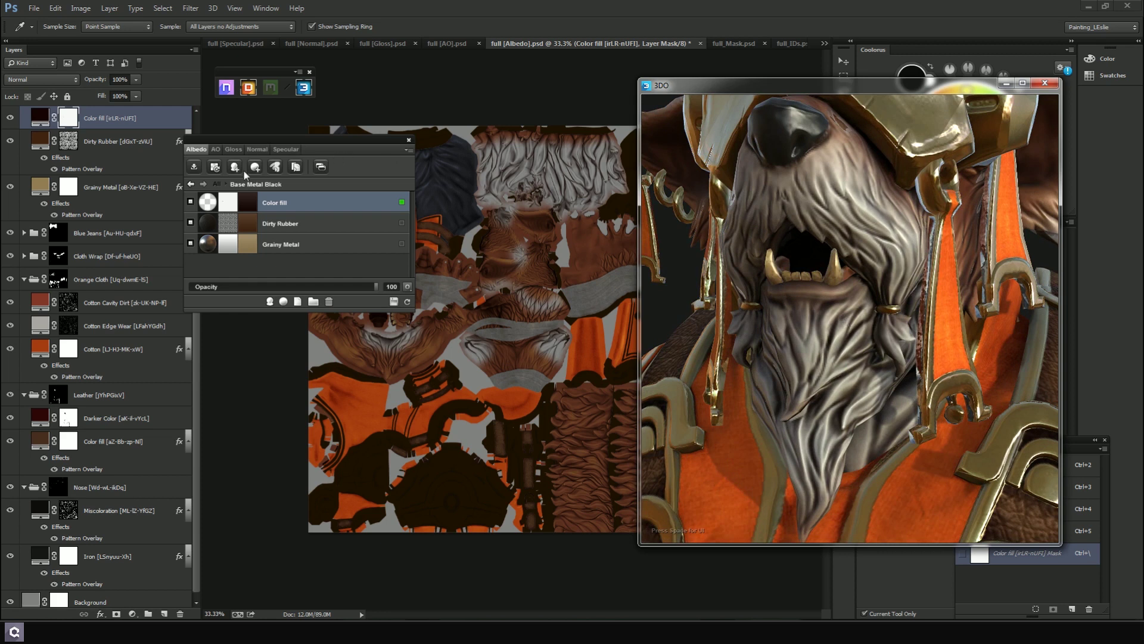
pyautogui.click(238, 150)
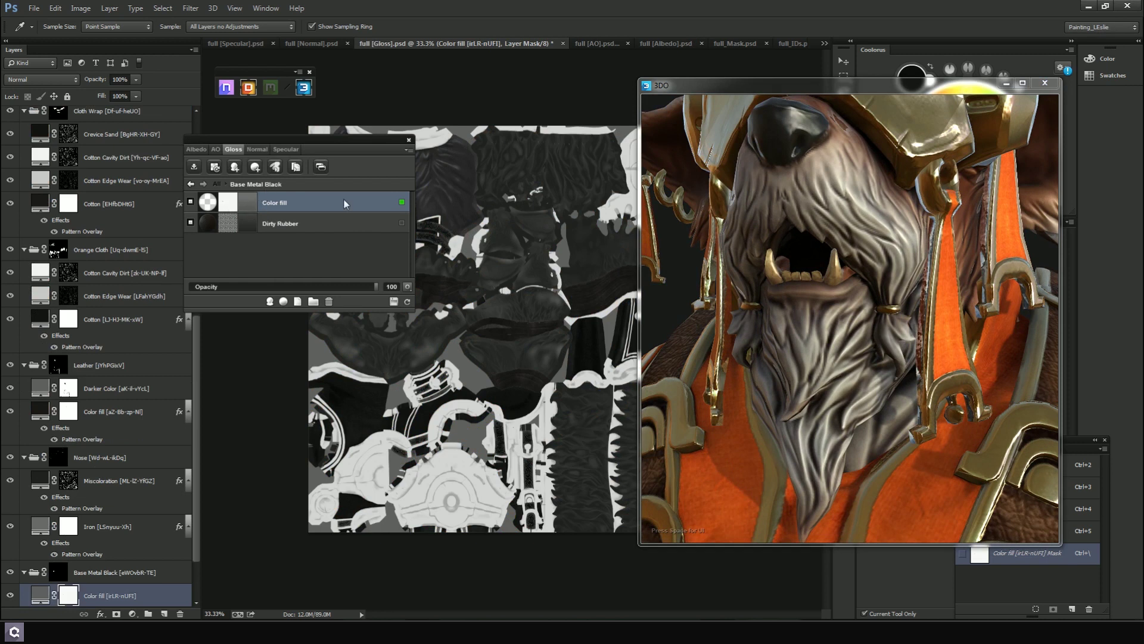
# Drop the Color fill opacity to 0 on both the Gloss and Specular maps
pyautogui.moveTo(380, 285); pyautogui.dragTo(160, 309)
pyautogui.click(288, 151)
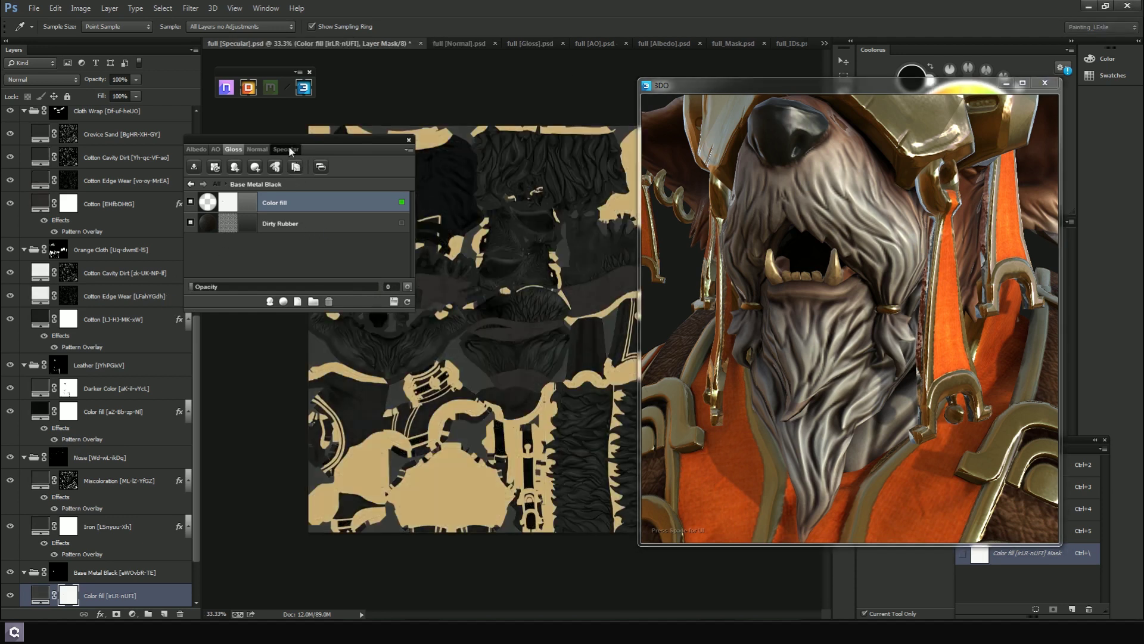
pyautogui.moveTo(374, 292); pyautogui.dragTo(173, 308)
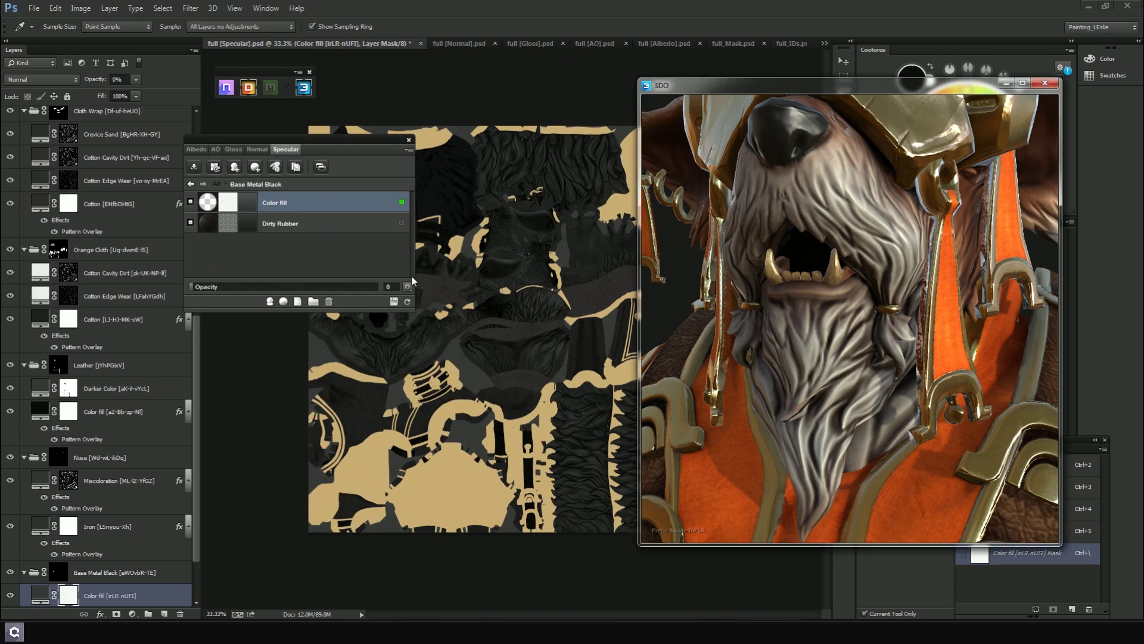
# On the Gloss map, set the Dirty Rubber layer colour to neutral dark grey 1b1b1b
pyautogui.click(233, 149)
pyautogui.click(250, 223)
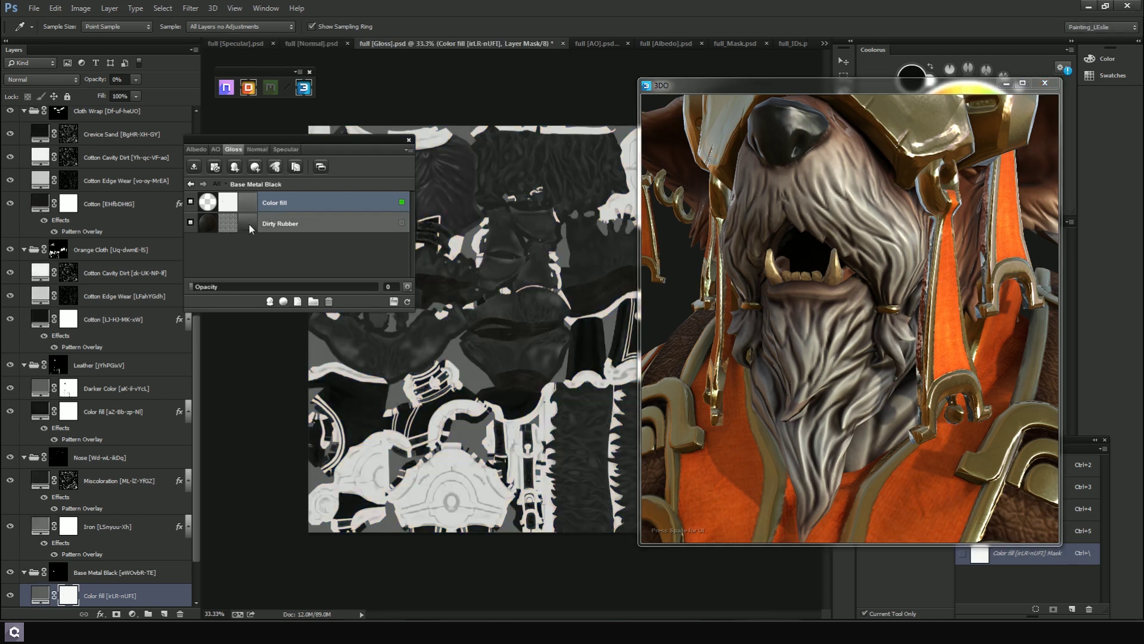
pyautogui.doubleClick(251, 228)
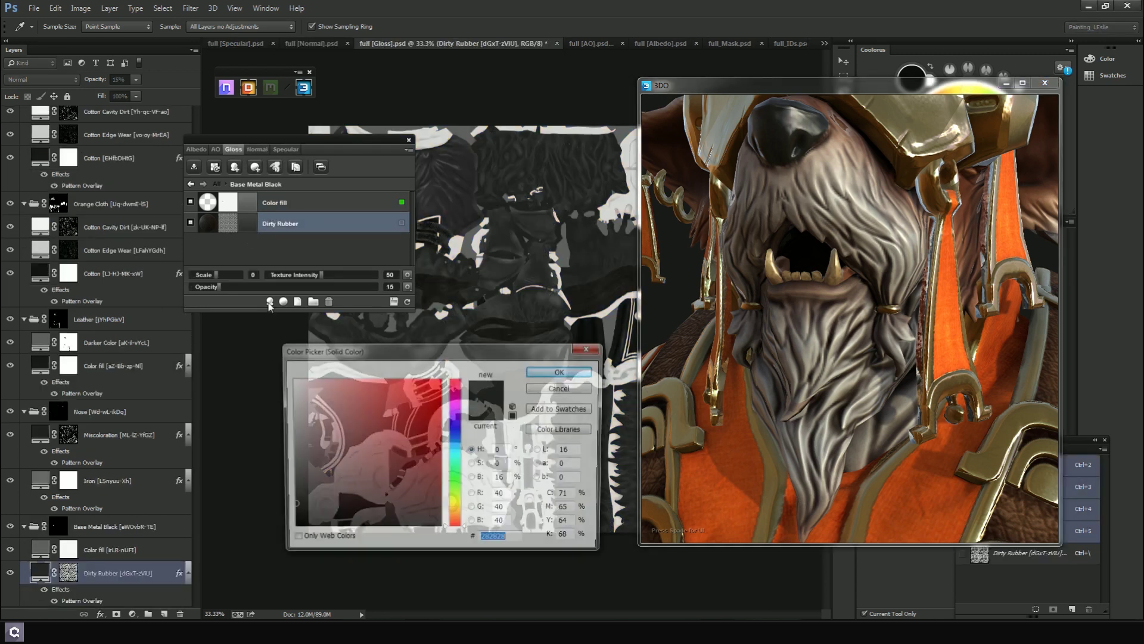
pyautogui.click(294, 513)
pyautogui.moveTo(294, 513); pyautogui.dragTo(285, 513)
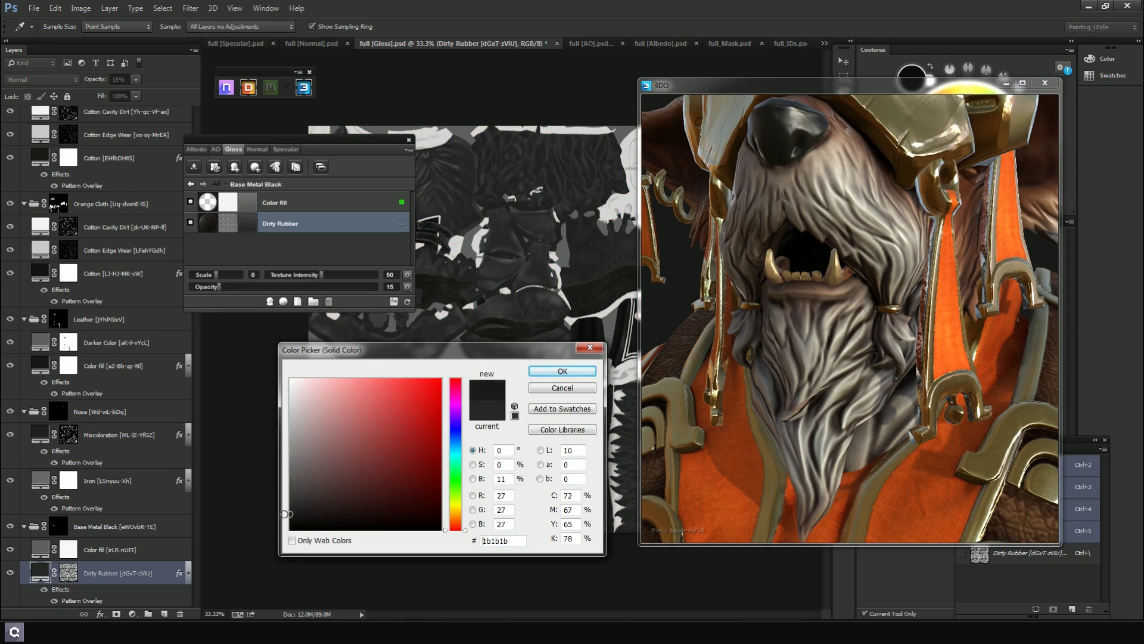
pyautogui.click(563, 371)
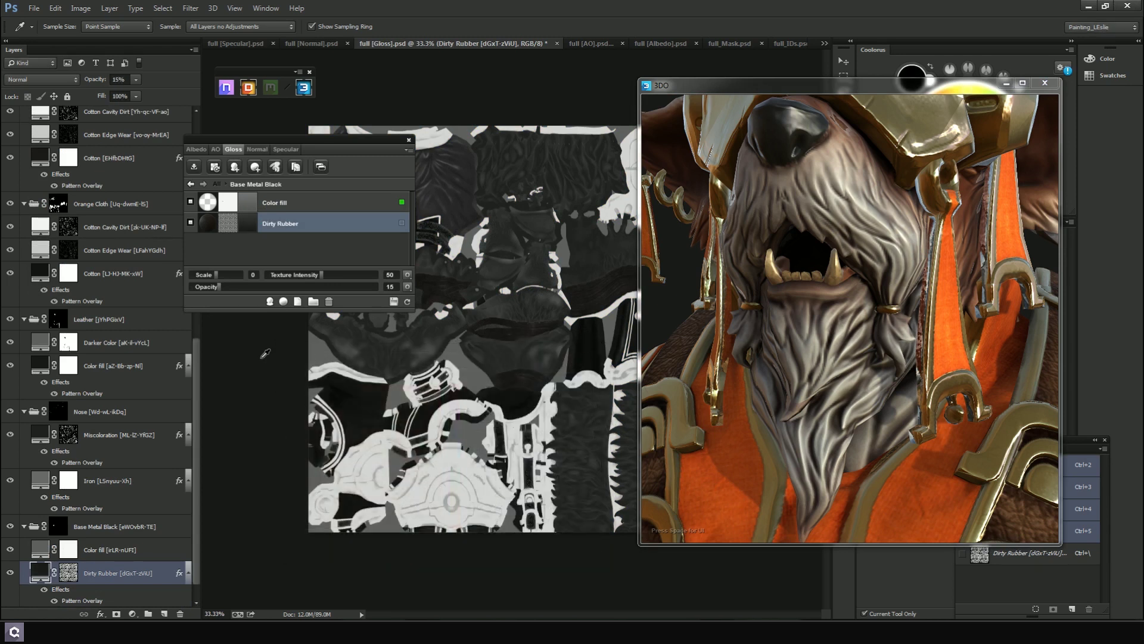
# Orbit, relight and zoom the fox bust in the 3D preview
pyautogui.click(323, 274)
pyautogui.moveTo(771, 246); pyautogui.dragTo(780, 293)
pyautogui.moveTo(750, 383); pyautogui.dragTo(779, 356)
pyautogui.moveTo(863, 300); pyautogui.dragTo(832, 311)
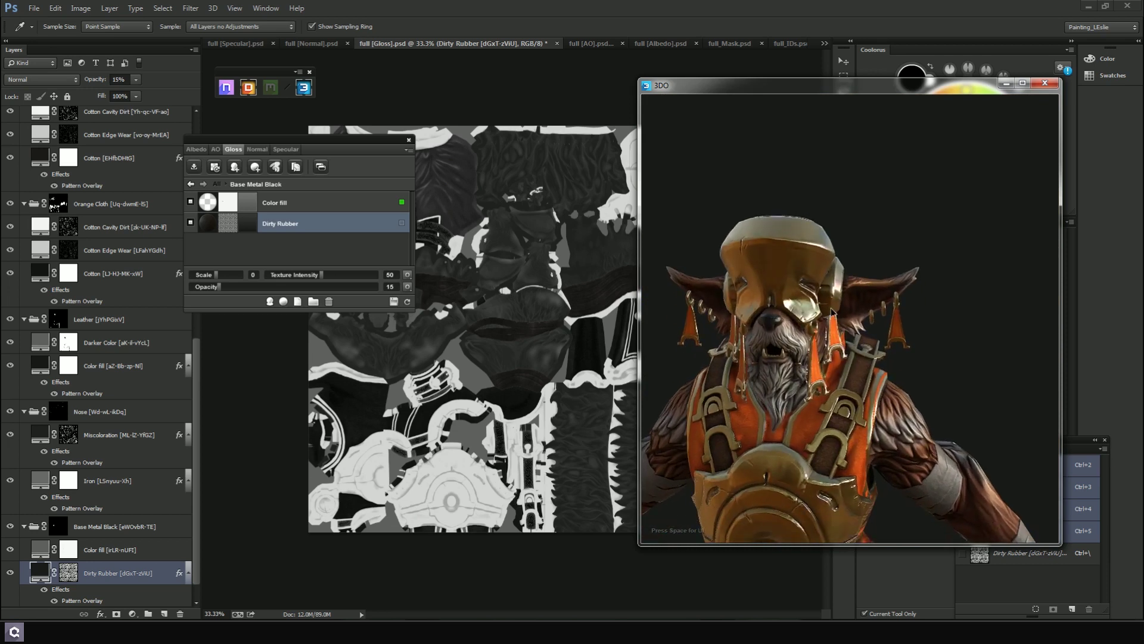
pyautogui.scroll(5, 833, 311)
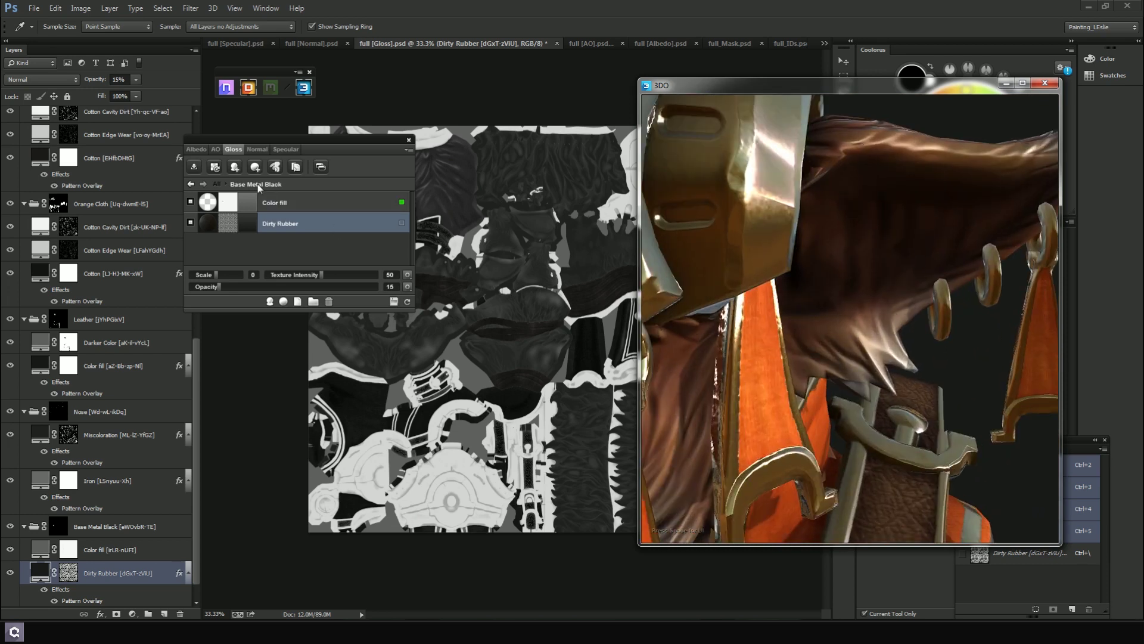
# Open the Fur material's layers and show flat material ID colours in the preview
pyautogui.click(192, 184)
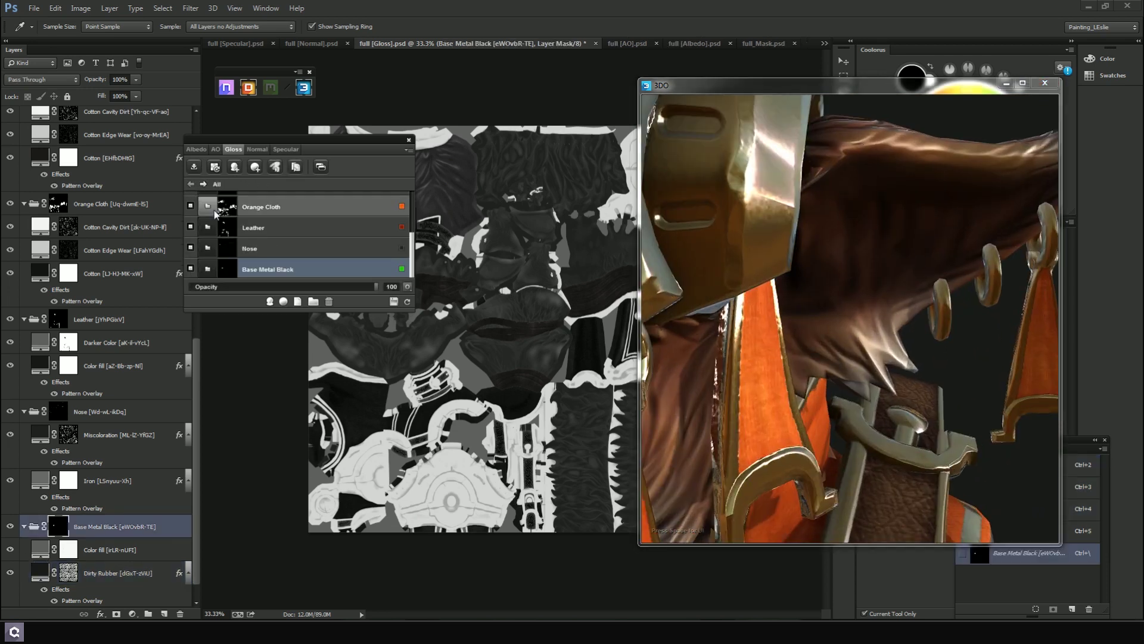
pyautogui.scroll(4, 385, 231)
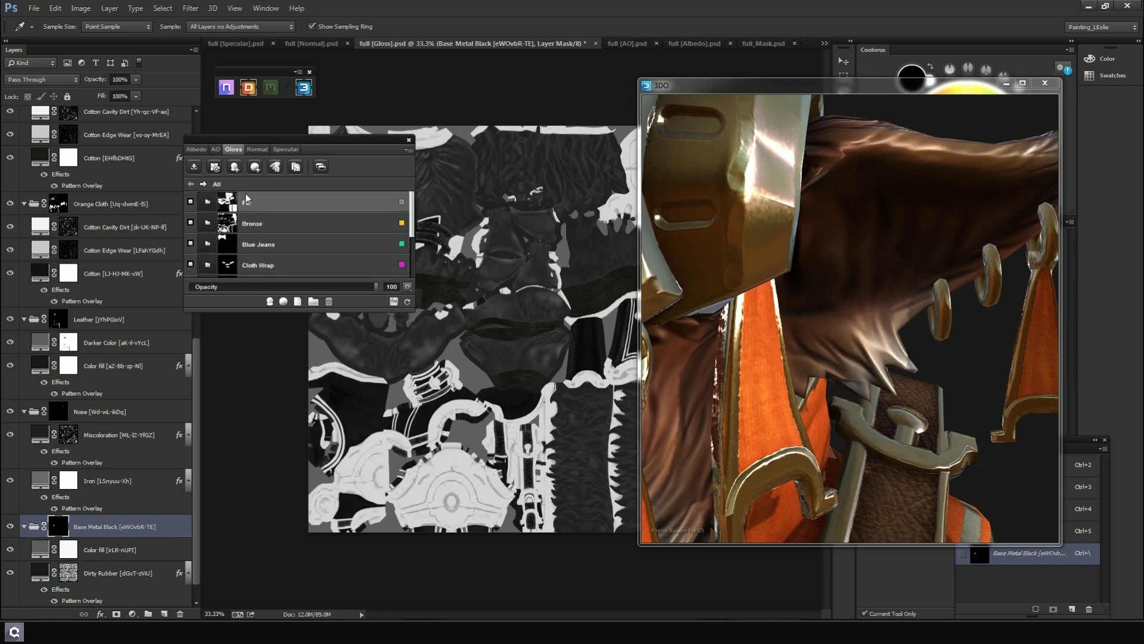
pyautogui.click(208, 202)
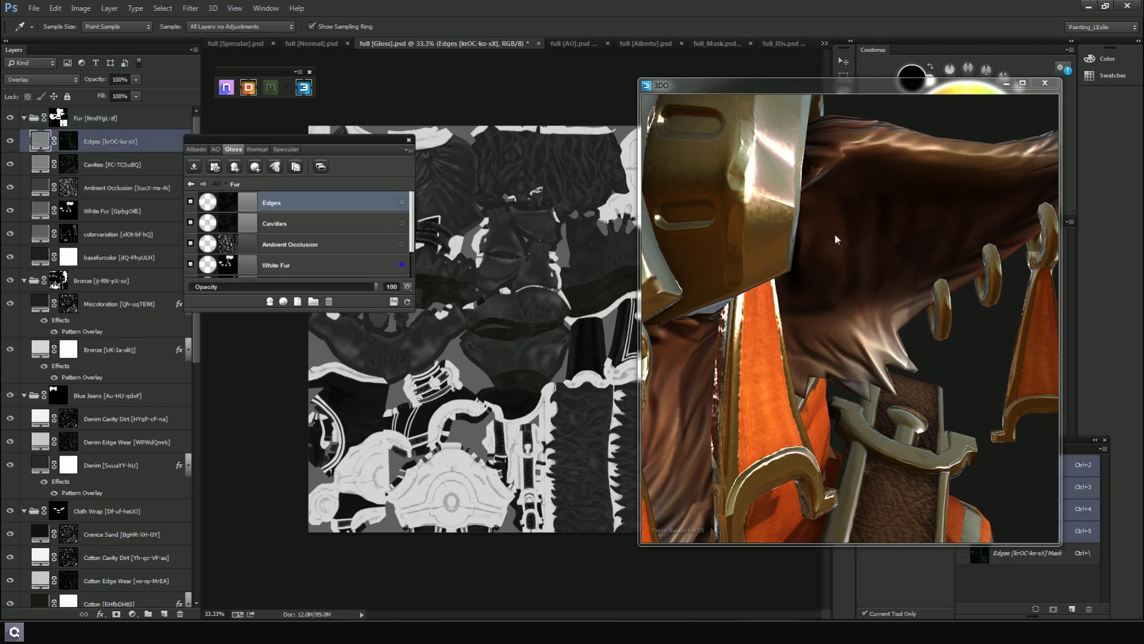
pyautogui.moveTo(888, 207); pyautogui.dragTo(951, 208)
pyautogui.press('c')
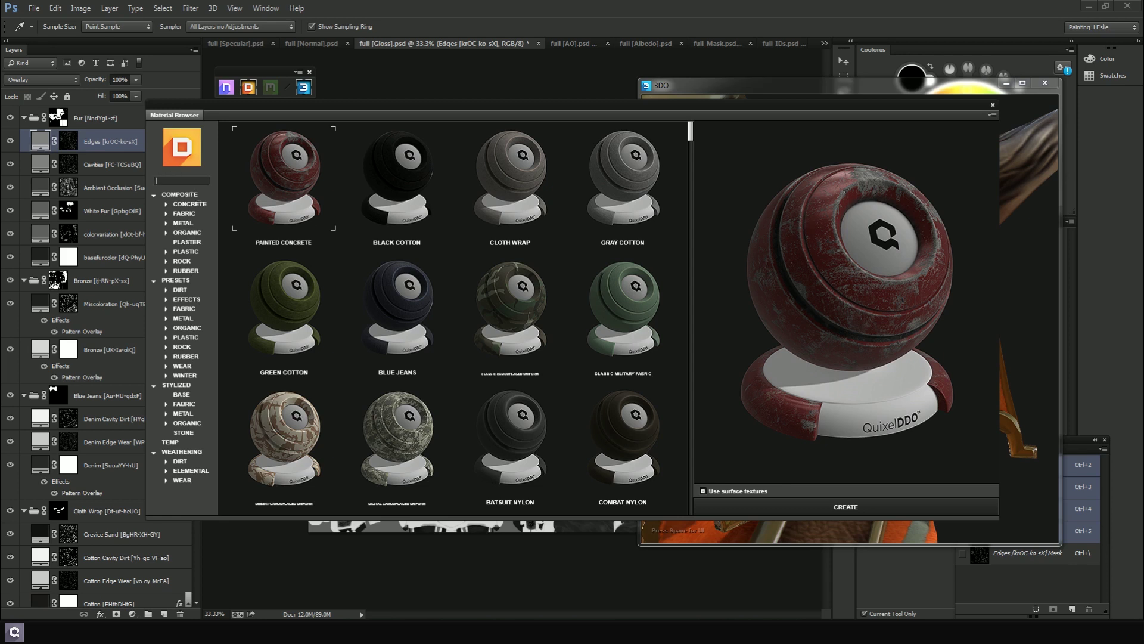
# Preview Monster Skin and Exaggerated Skin in the Material Browser, then create Exaggerated Skin
pyautogui.write('in')
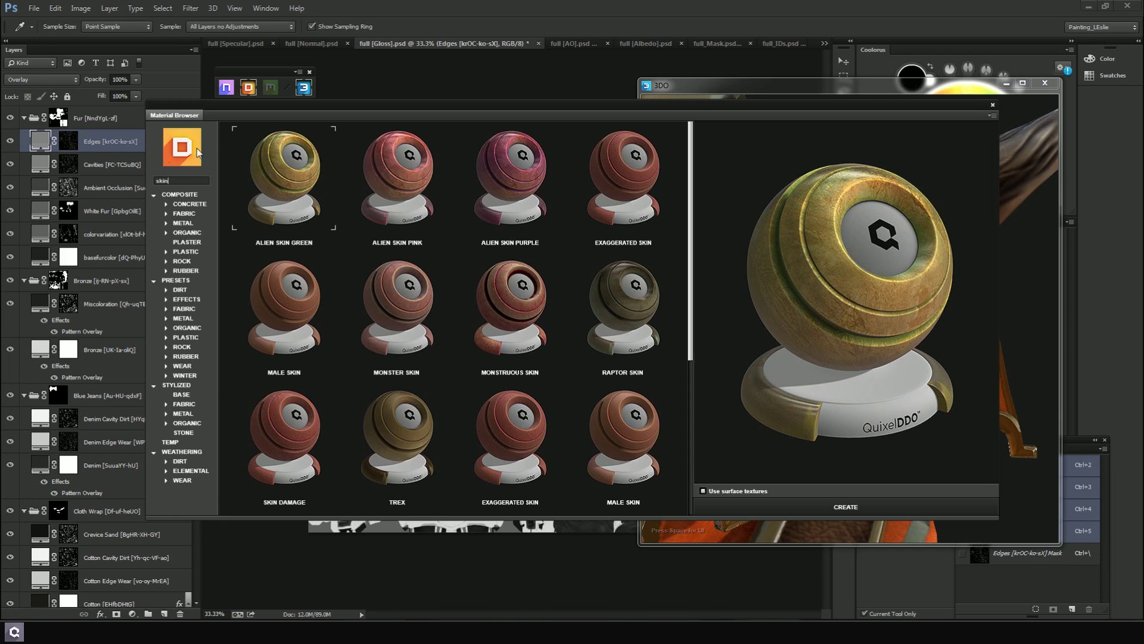
pyautogui.click(404, 305)
pyautogui.scroll(-3, 572, 270)
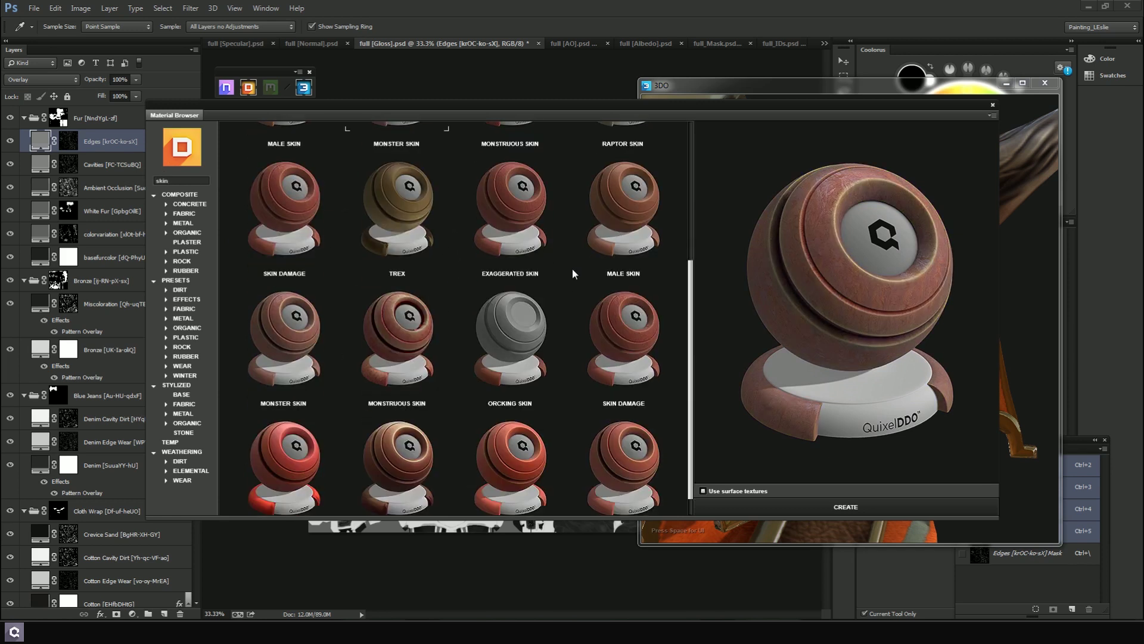
pyautogui.scroll(3, 572, 273)
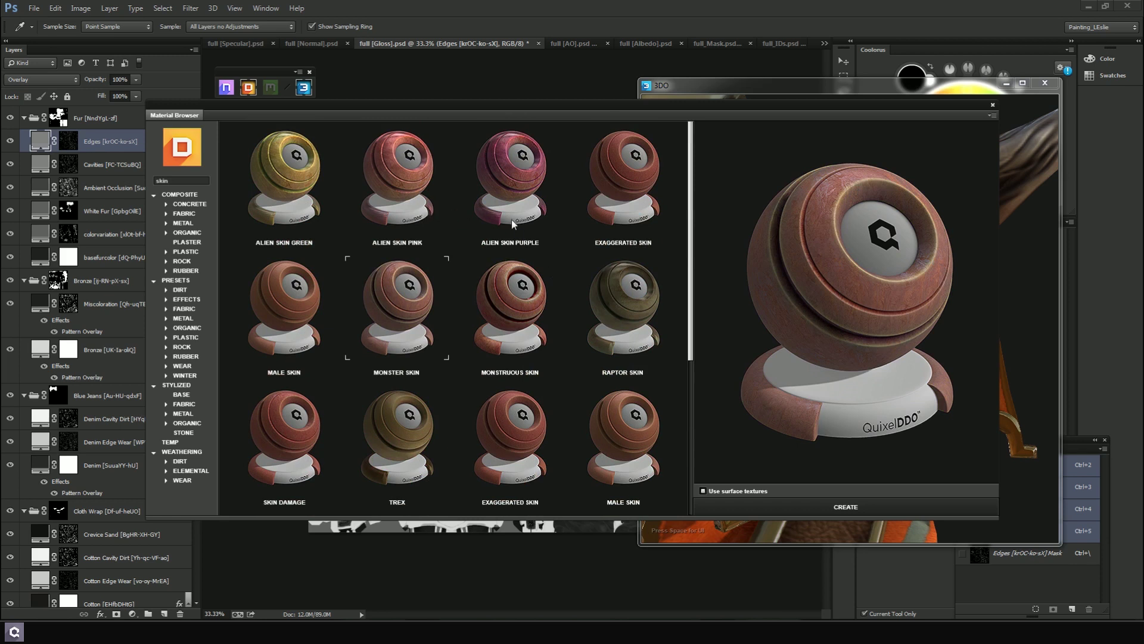
pyautogui.click(614, 177)
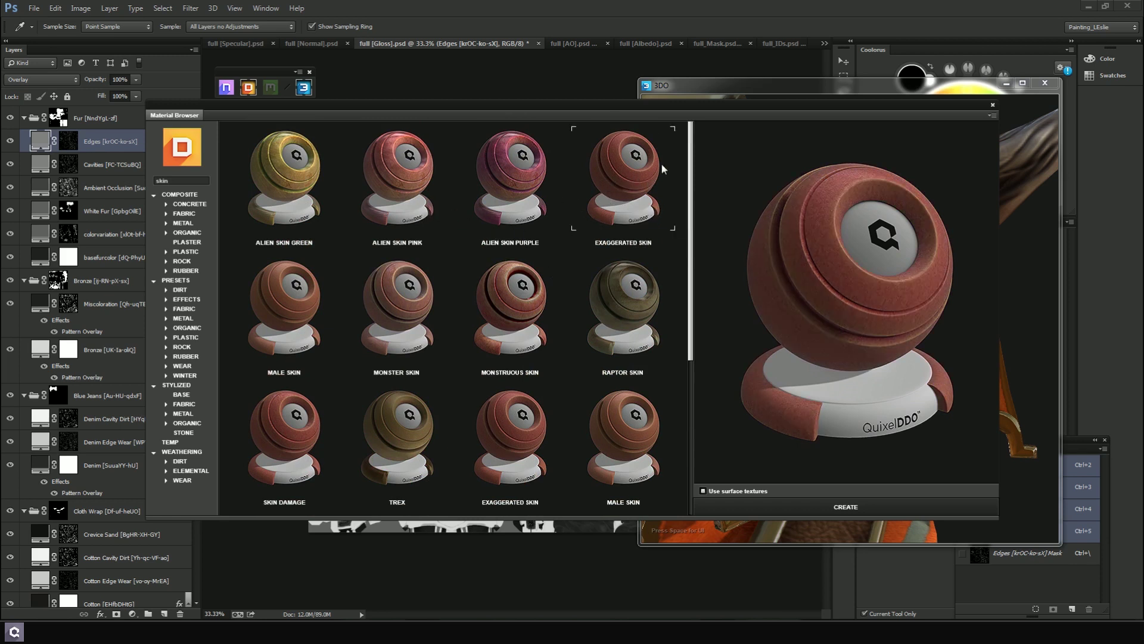
pyautogui.click(867, 509)
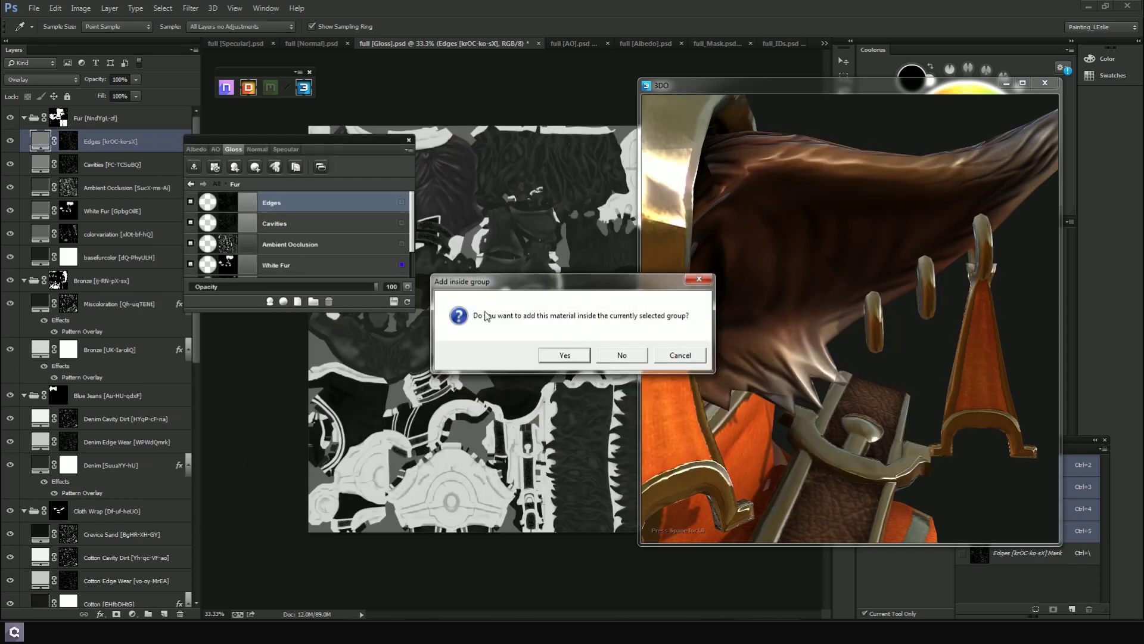
# Add Exaggerated skin inside the Fur group, inspect its layers on Albedo, and open its mask
pyautogui.click(587, 355)
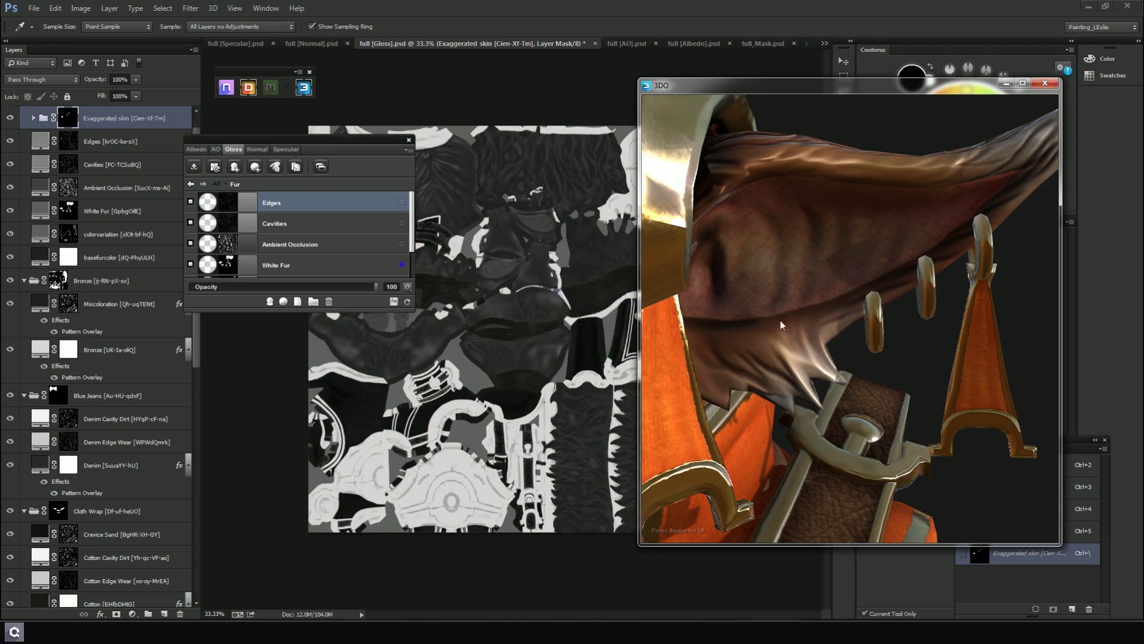
pyautogui.click(194, 149)
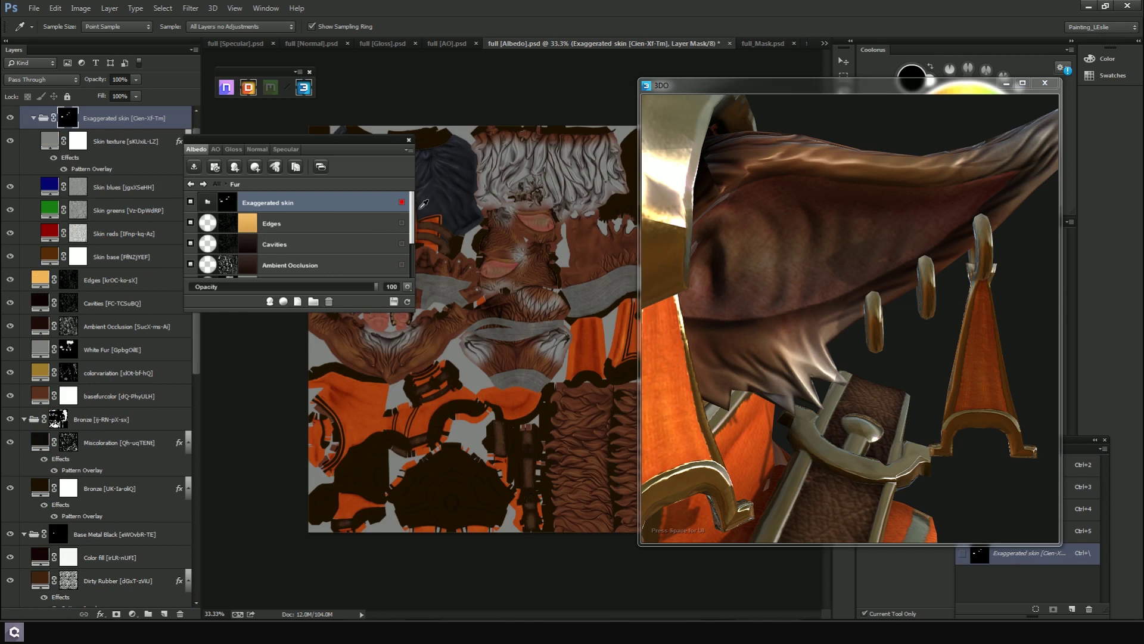
pyautogui.click(206, 204)
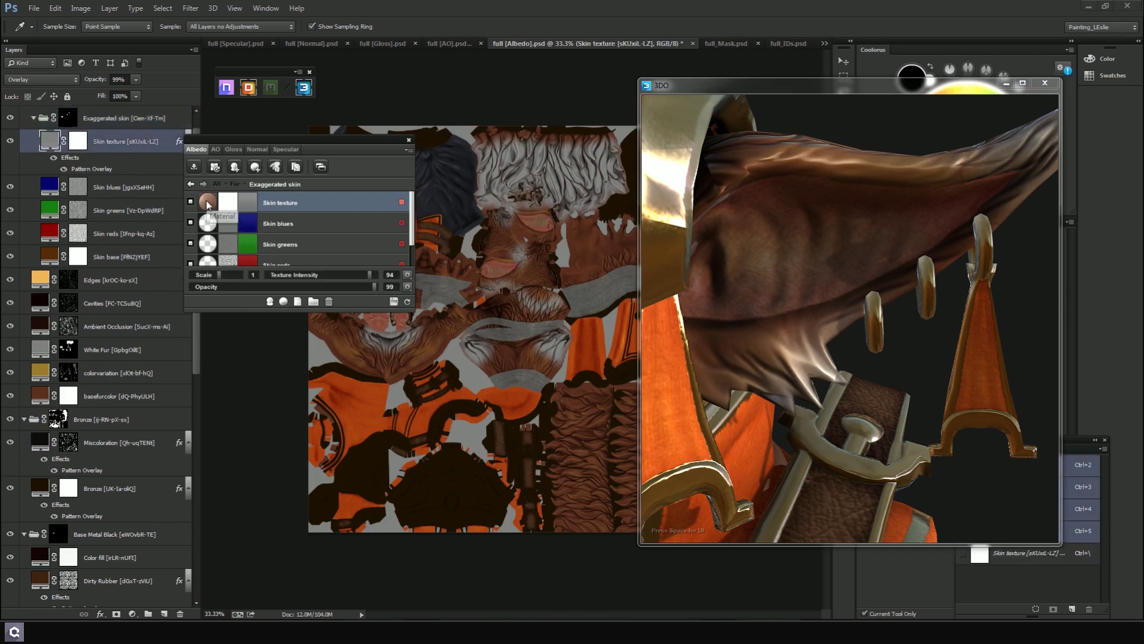
pyautogui.scroll(-1, 416, 250)
pyautogui.scroll(1, 416, 250)
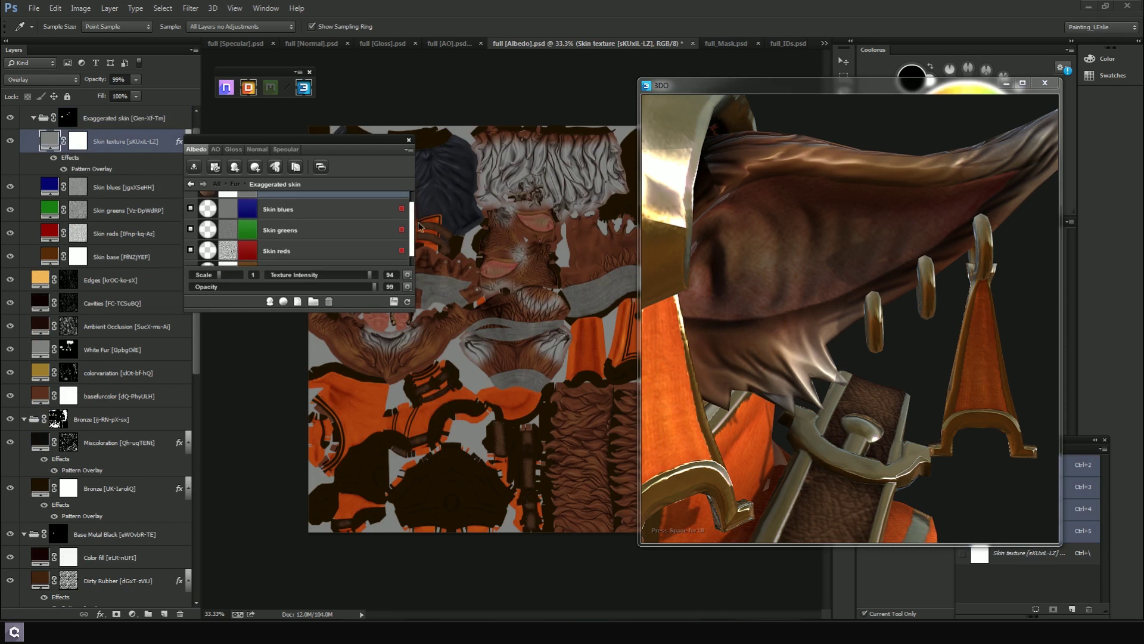
pyautogui.click(191, 183)
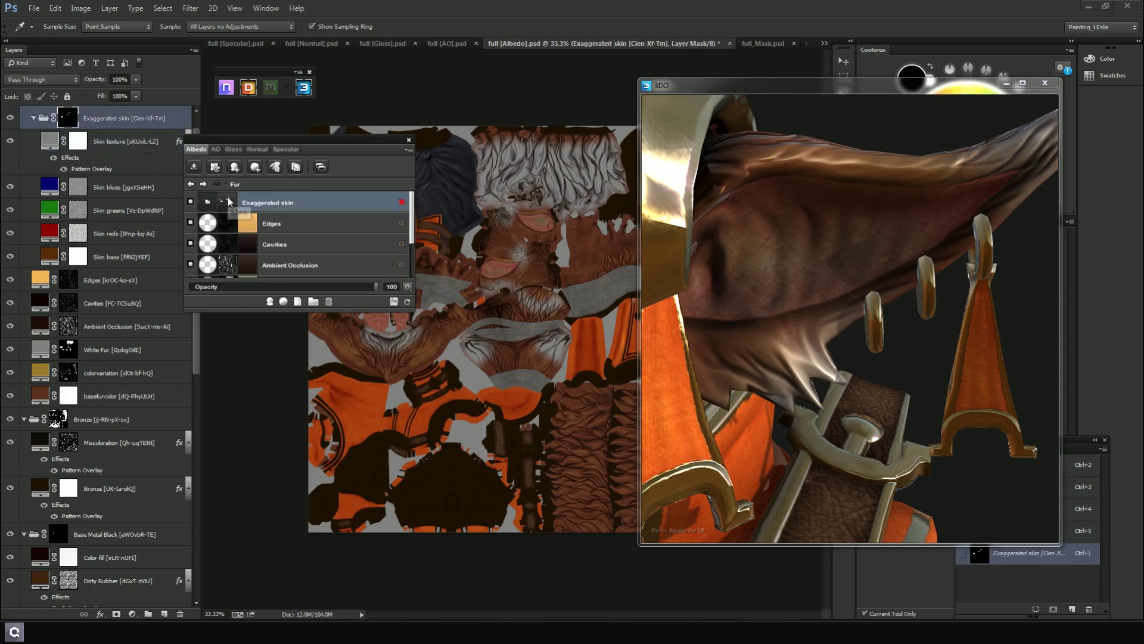
pyautogui.click(229, 201)
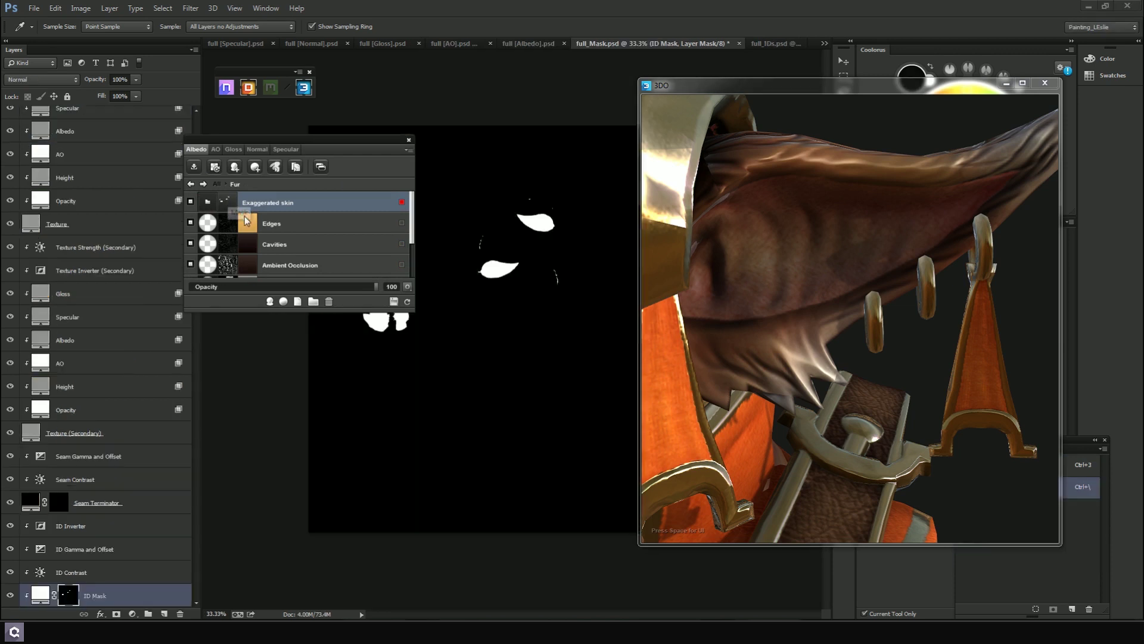
# Set the Exaggerated skin mask's Material IDs Blur to 13, check the head, and apply it
pyautogui.click(246, 220)
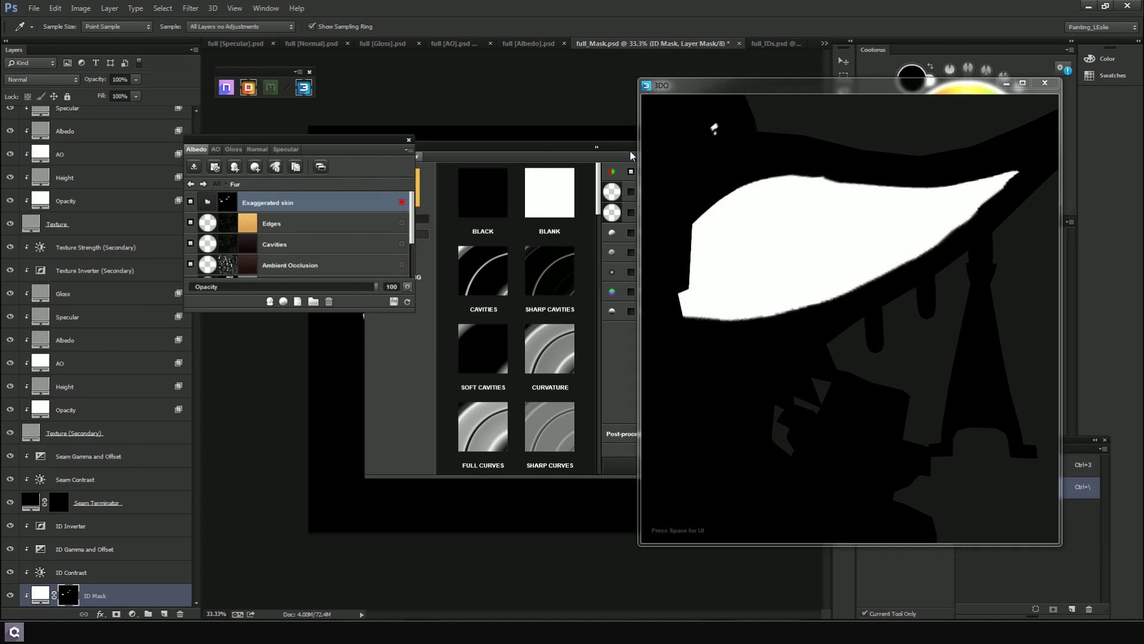
pyautogui.moveTo(885, 108); pyautogui.dragTo(901, 111)
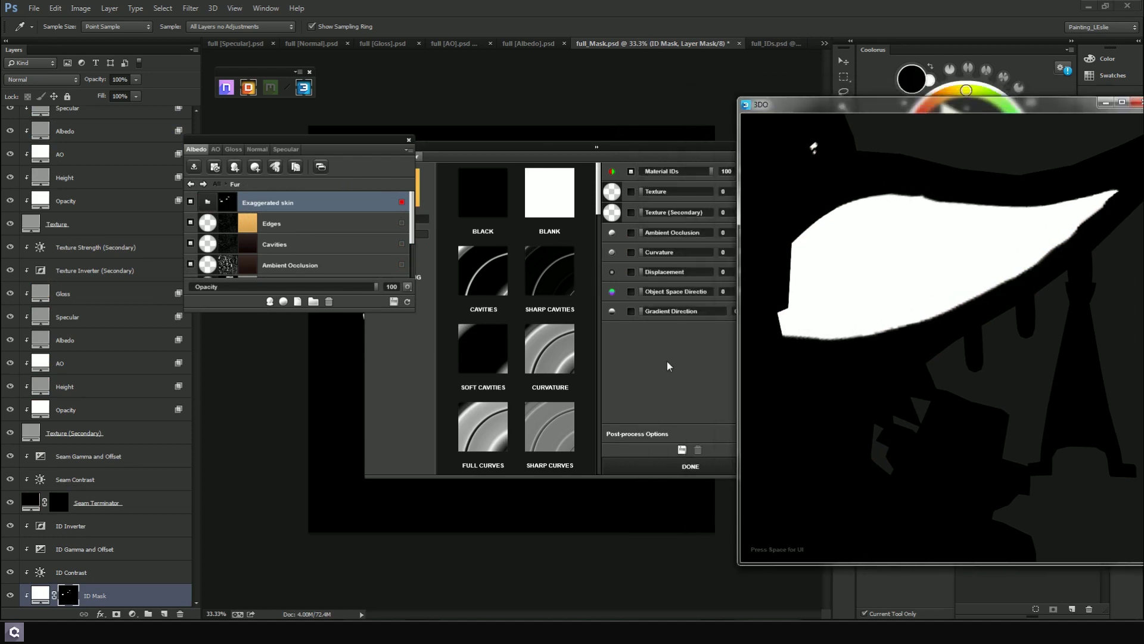
pyautogui.click(713, 281)
pyautogui.click(767, 176)
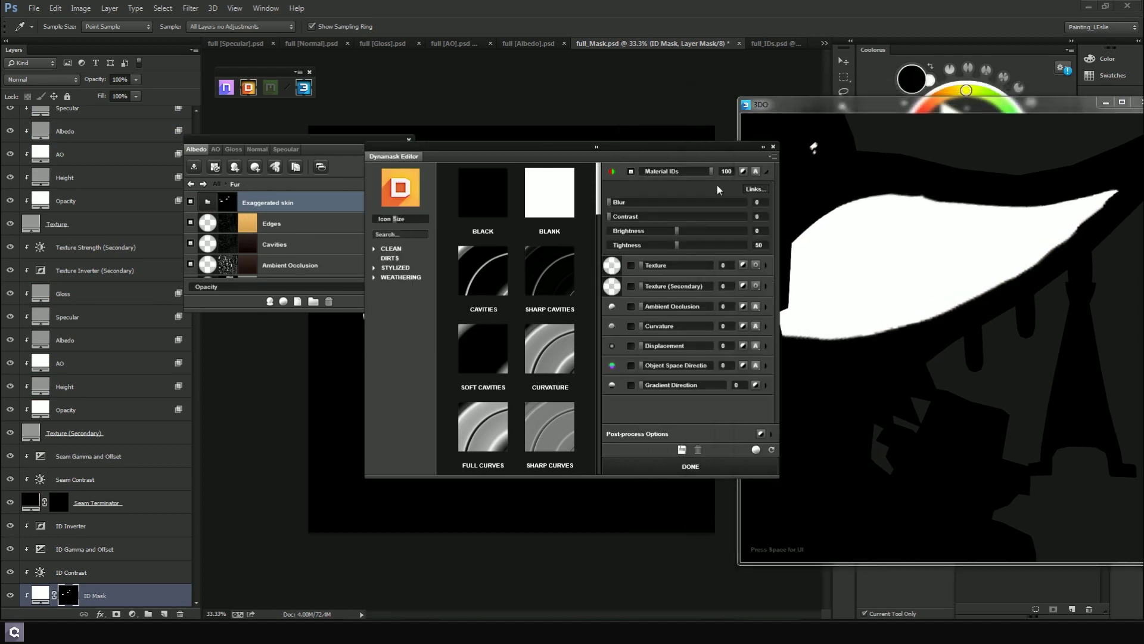
pyautogui.moveTo(622, 204); pyautogui.dragTo(612, 206)
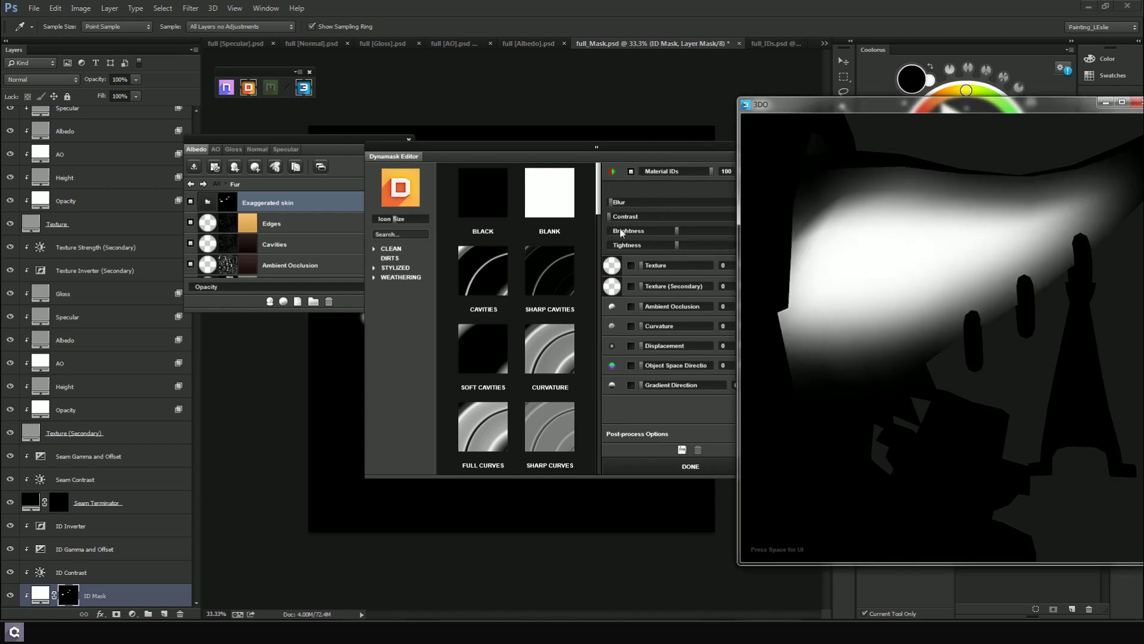
pyautogui.click(611, 205)
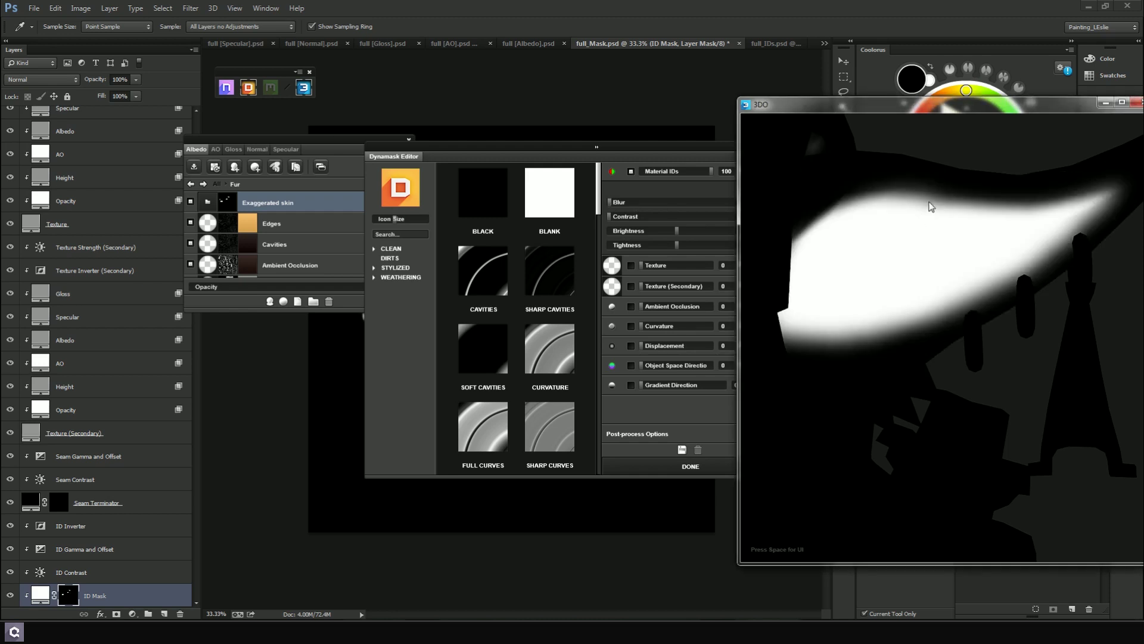
pyautogui.moveTo(982, 192); pyautogui.dragTo(963, 332)
pyautogui.scroll(-5, 975, 322)
pyautogui.scroll(4, 976, 292)
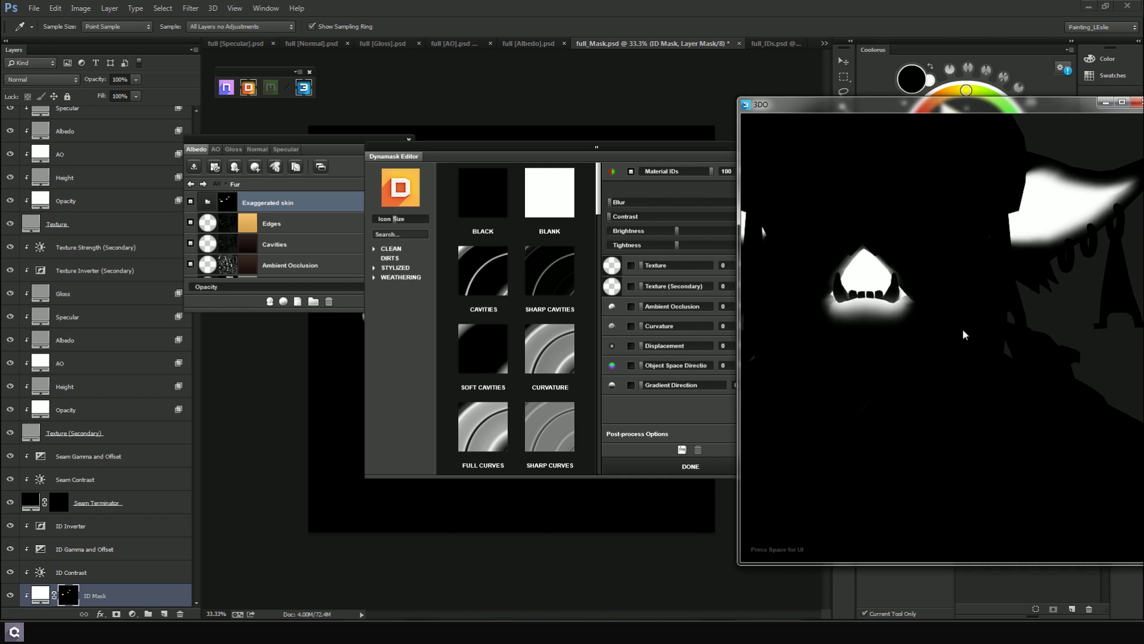
pyautogui.scroll(3, 960, 335)
pyautogui.click(711, 467)
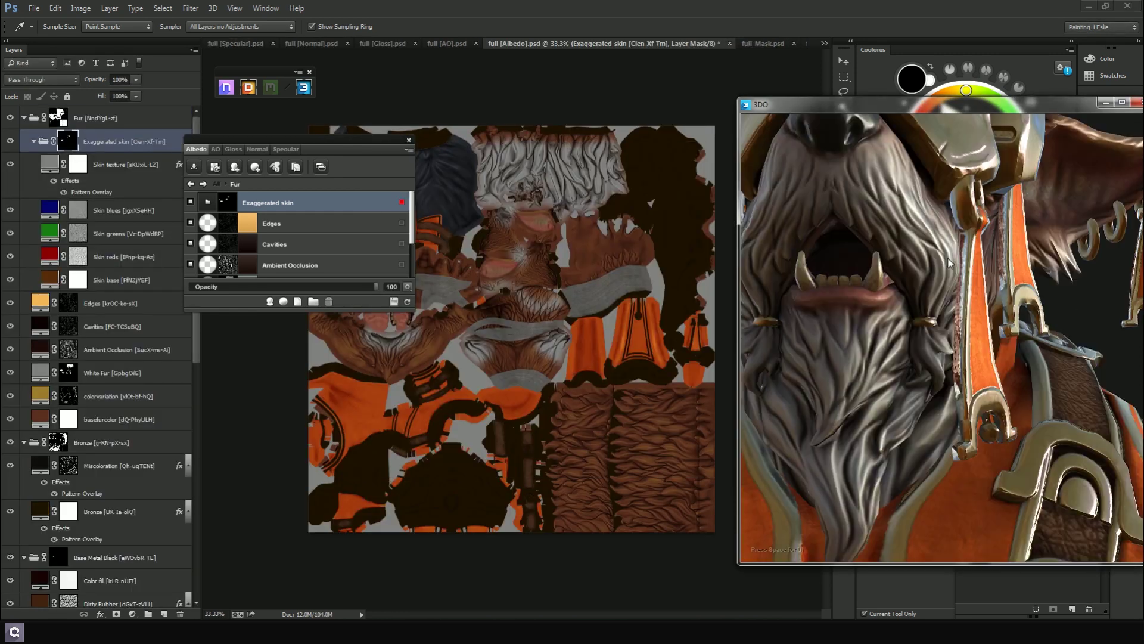
pyautogui.moveTo(978, 268); pyautogui.dragTo(980, 329)
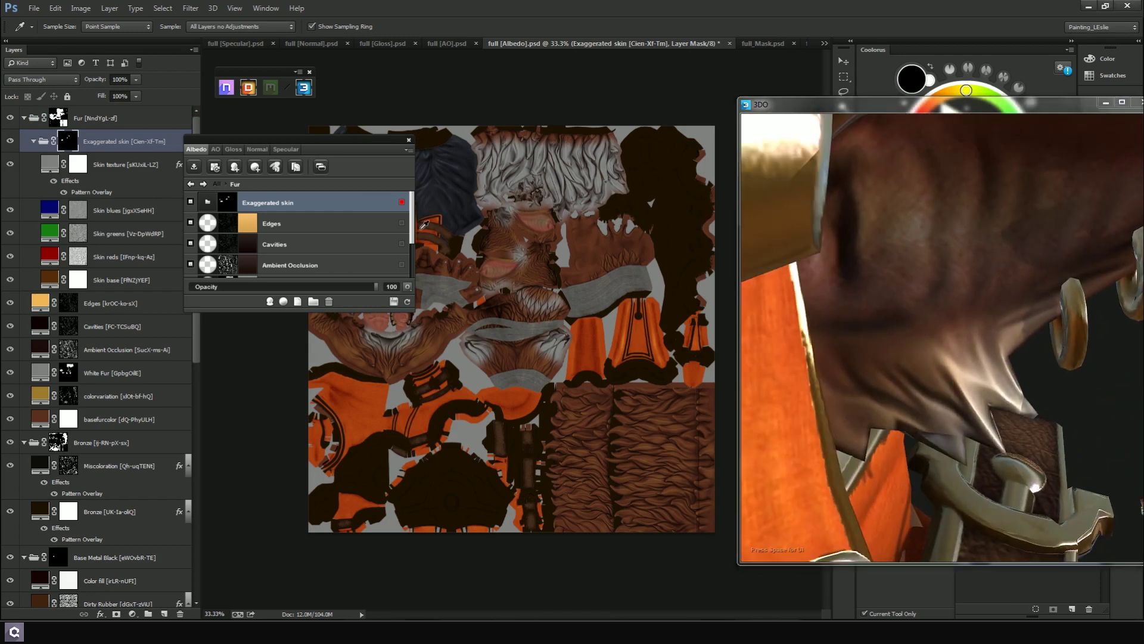
pyautogui.scroll(-5, 852, 288)
pyautogui.moveTo(869, 252); pyautogui.dragTo(939, 298)
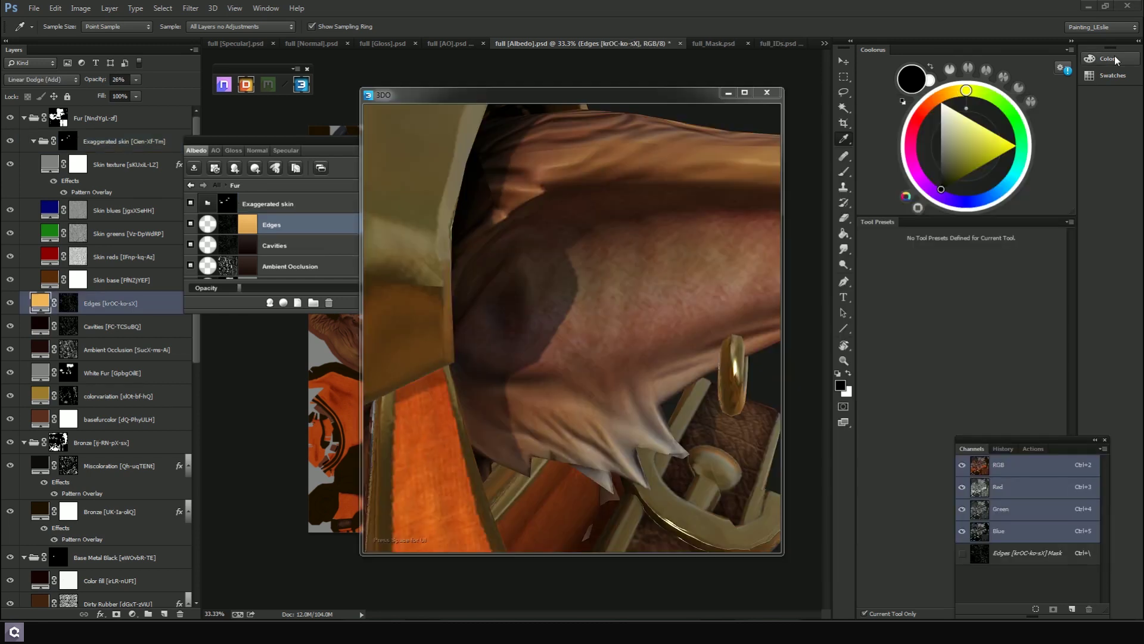
pyautogui.moveTo(619, 283); pyautogui.dragTo(620, 187)
pyautogui.moveTo(635, 304); pyautogui.dragTo(659, 240)
pyautogui.moveTo(638, 358); pyautogui.dragTo(637, 255)
pyautogui.moveTo(690, 298); pyautogui.dragTo(667, 301)
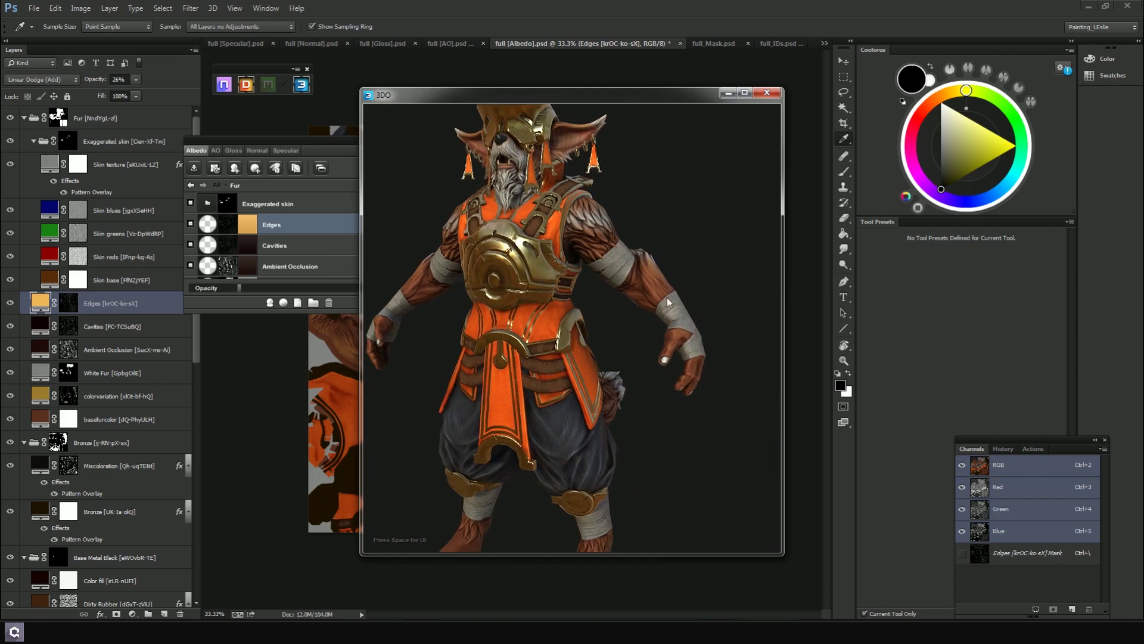
pyautogui.press('c')
pyautogui.press('c')
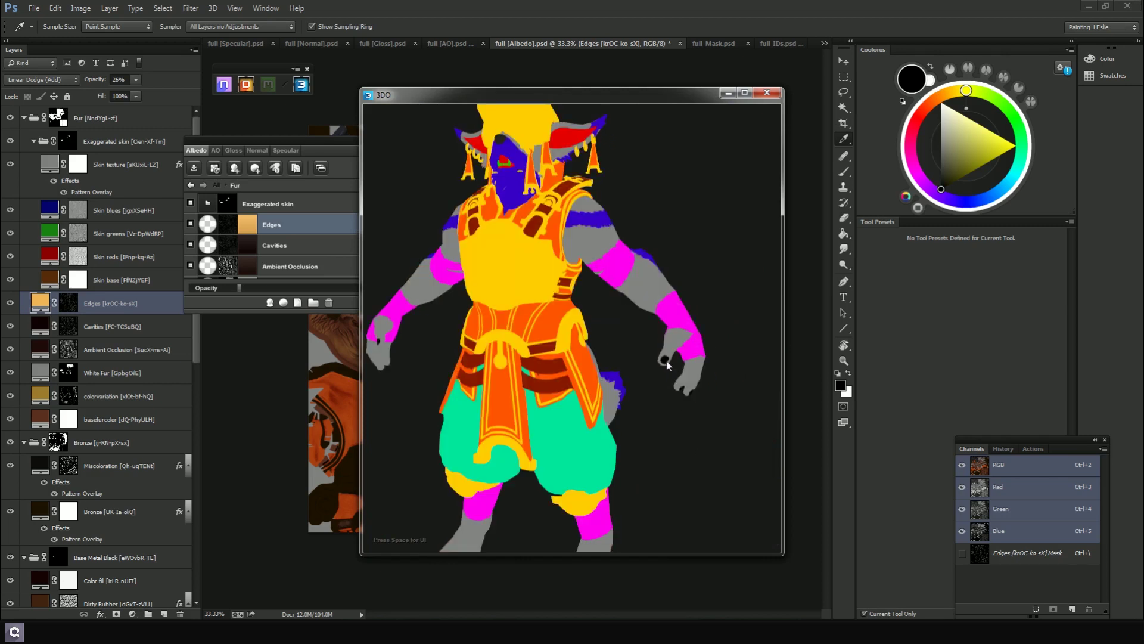
pyautogui.press('c')
pyautogui.moveTo(541, 213); pyautogui.dragTo(551, 226)
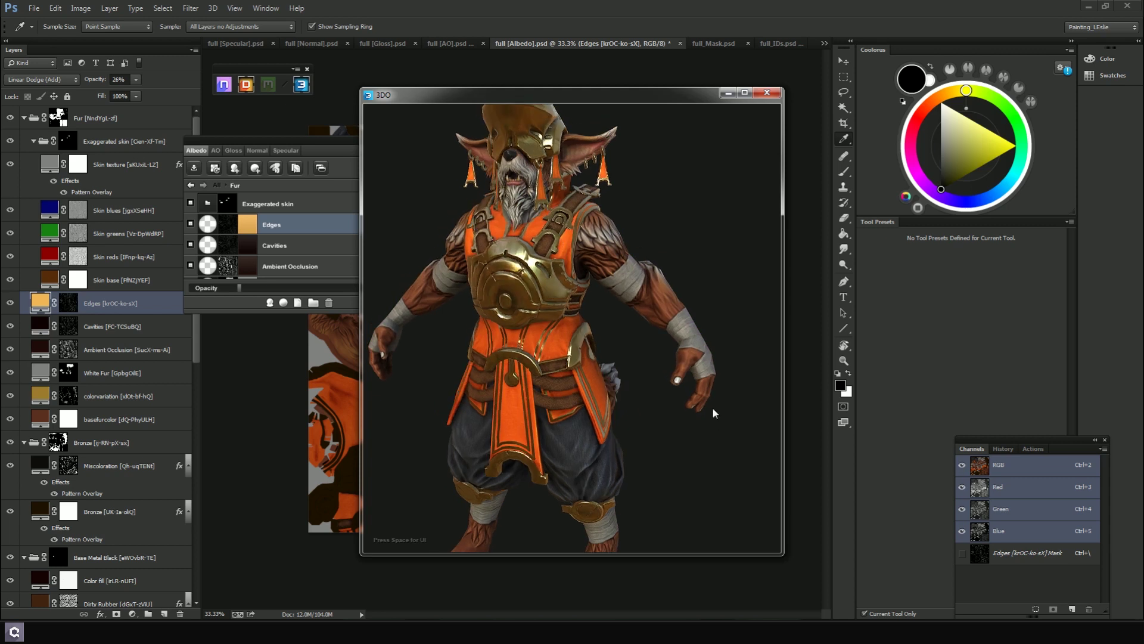
pyautogui.moveTo(684, 390); pyautogui.dragTo(673, 394)
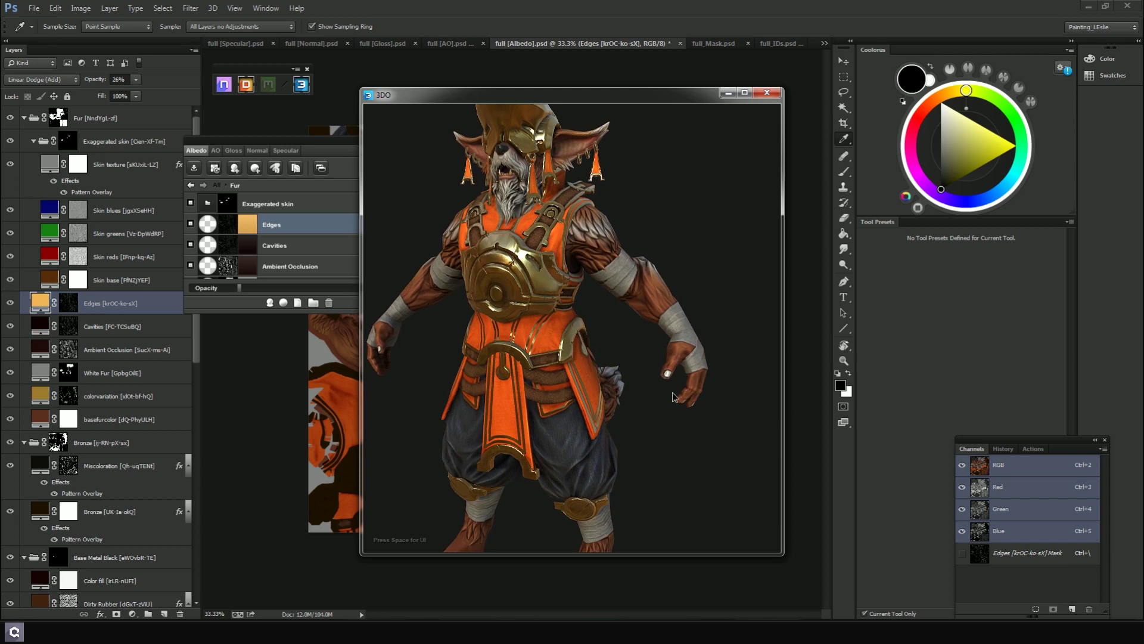
pyautogui.scroll(2, 673, 409)
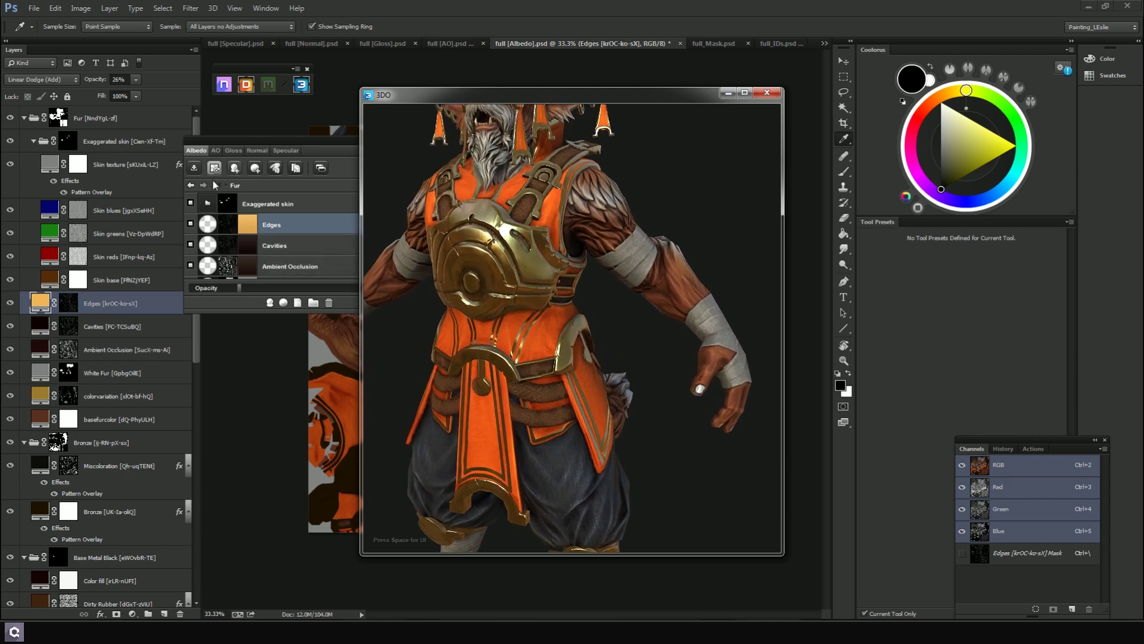
# Return to the full material list and check the model in ID and shaded views
pyautogui.click(193, 183)
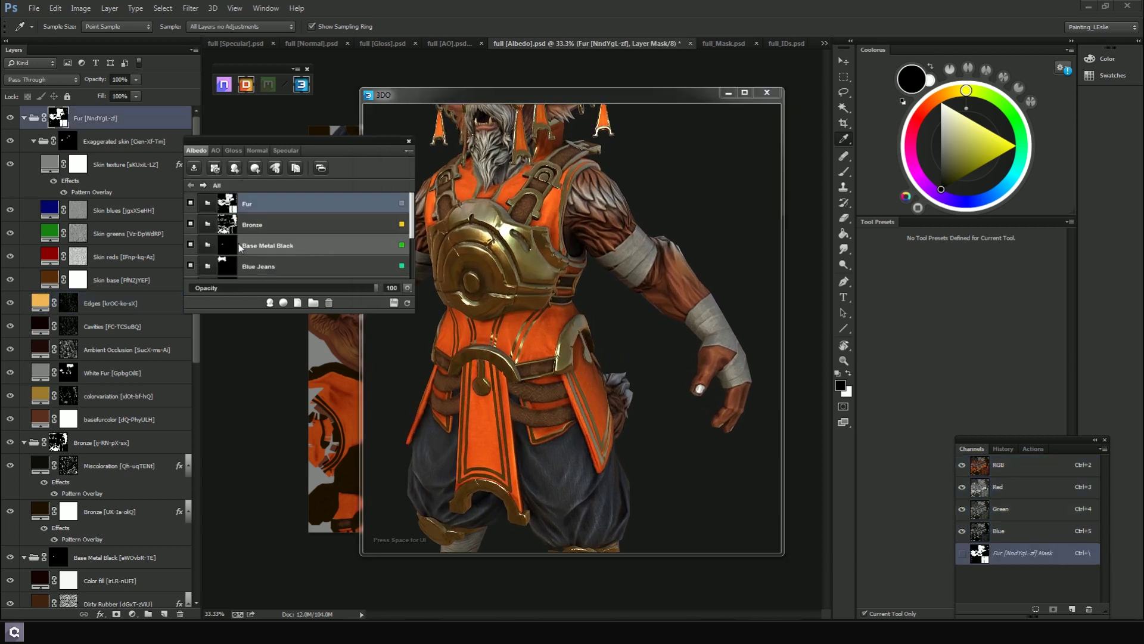
pyautogui.moveTo(410, 231)
pyautogui.mouseDown()
pyautogui.moveTo(419, 282)
pyautogui.moveTo(431, 225)
pyautogui.mouseUp()
pyautogui.moveTo(754, 291); pyautogui.dragTo(748, 283)
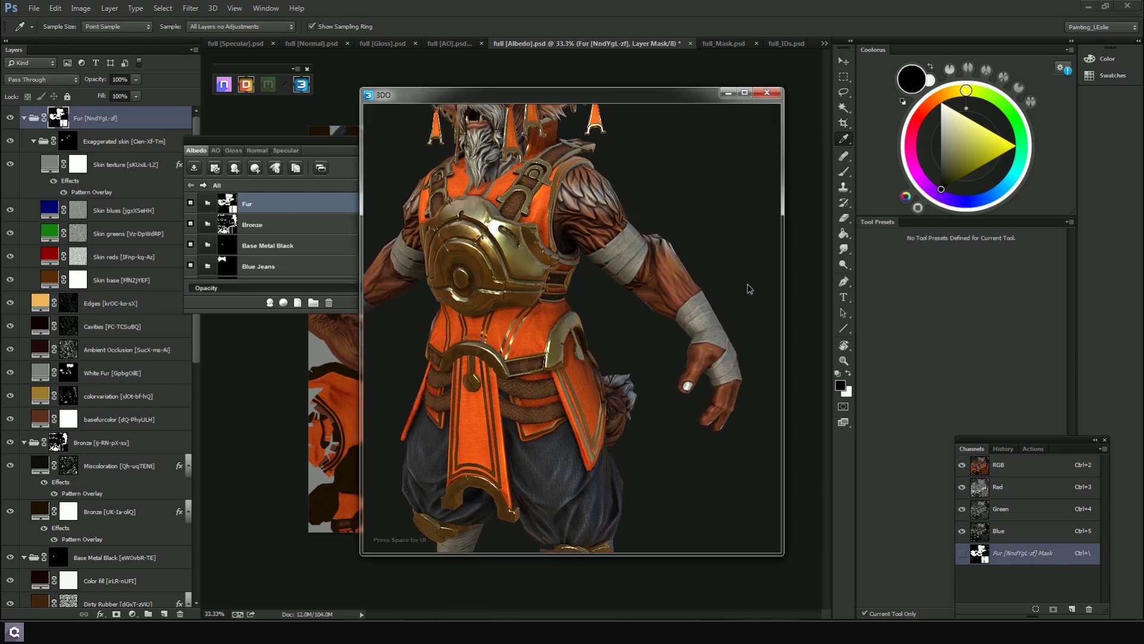
pyautogui.press('c')
pyautogui.press('1')
pyautogui.click(325, 141)
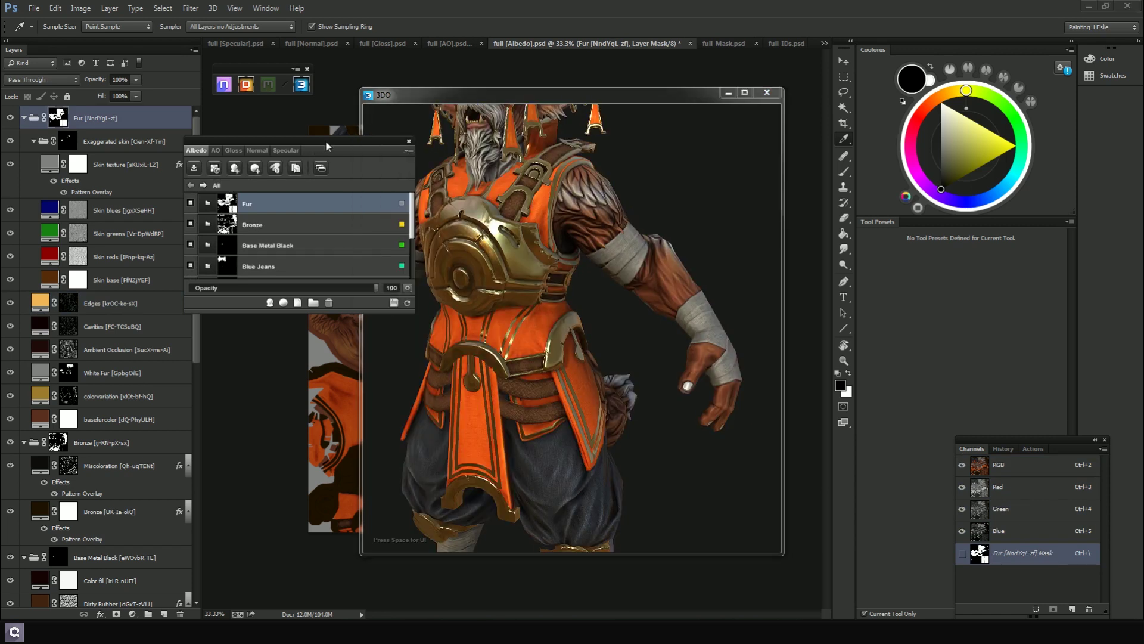
# Rename the Base Metal Black group to 'Teeth' and open the Teeth mask
pyautogui.click(267, 246)
pyautogui.write('Teeth')
pyautogui.press('Return')
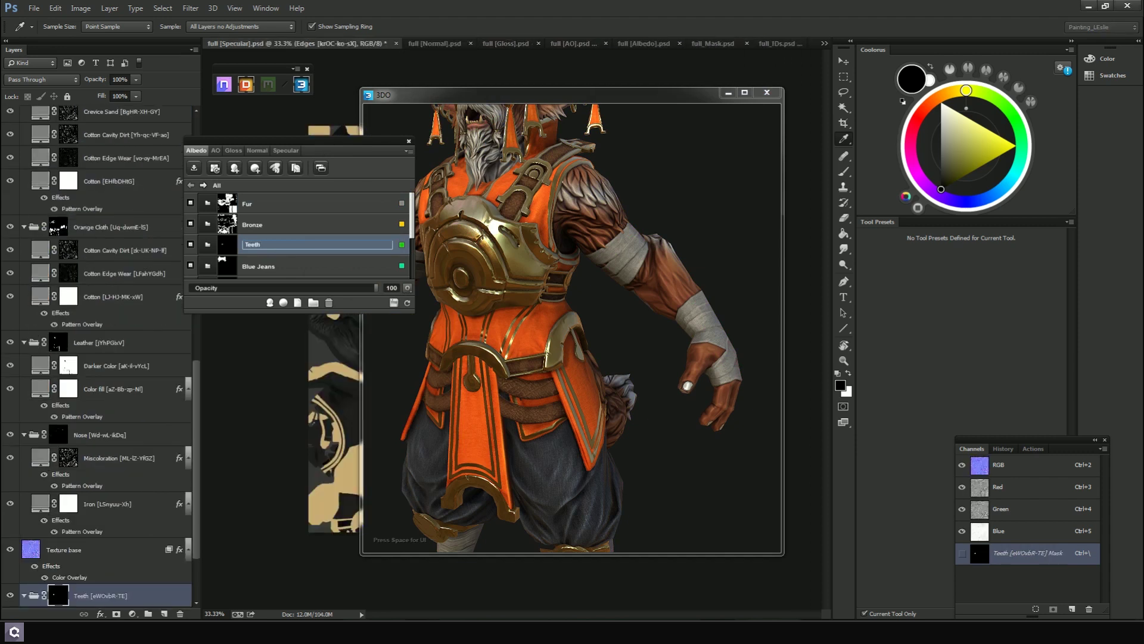
pyautogui.click(208, 244)
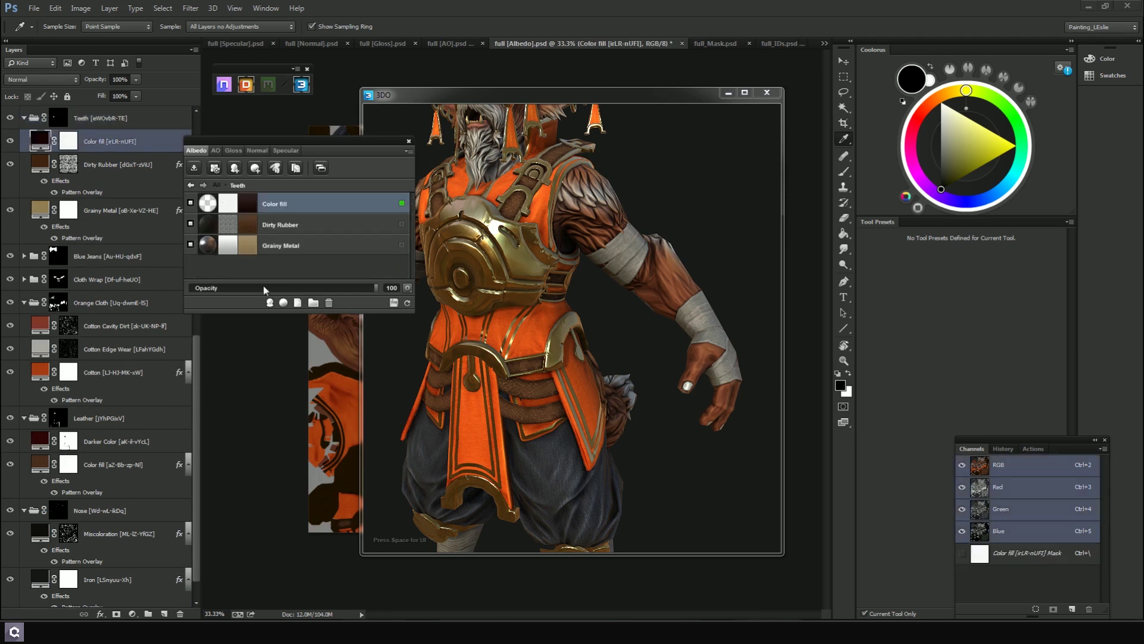
pyautogui.click(190, 186)
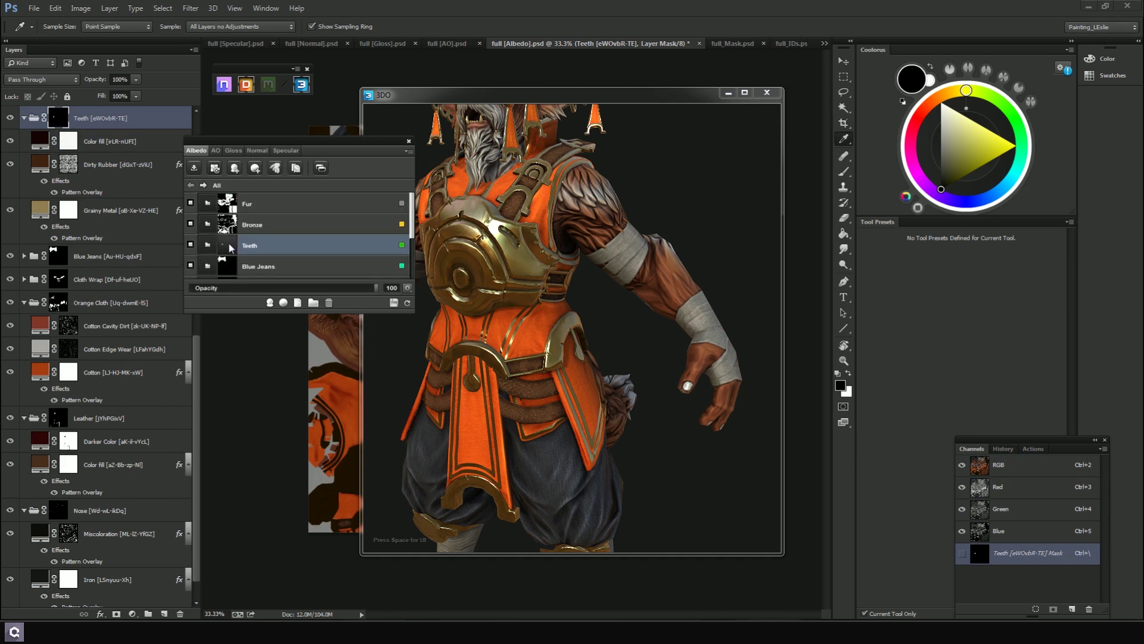
pyautogui.click(229, 243)
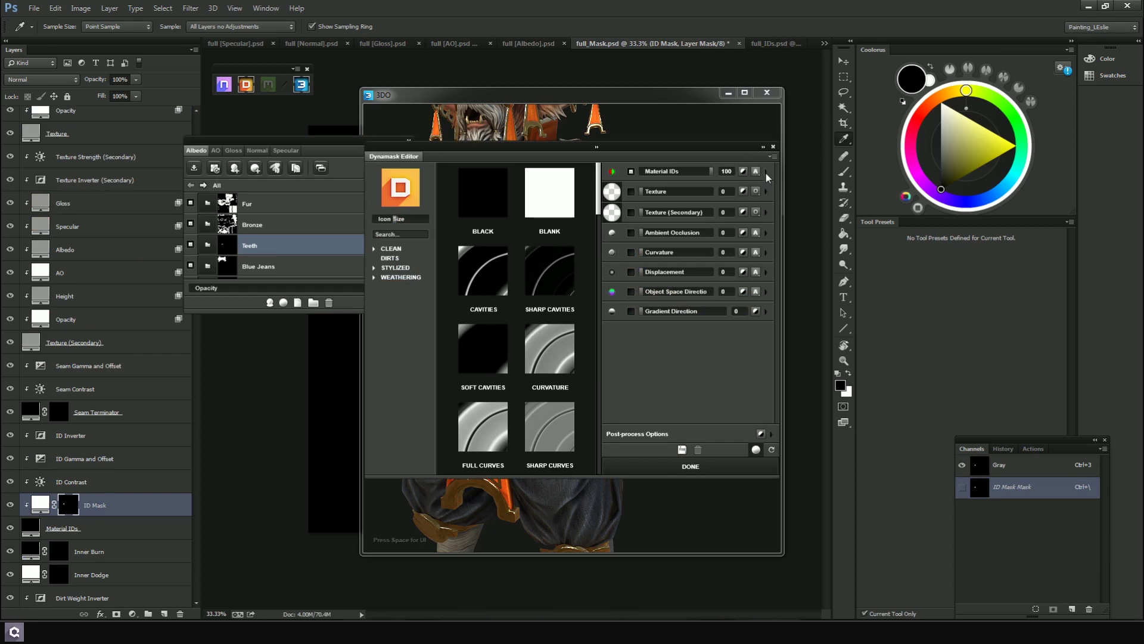
# Zoom into the ID map, assign its black region to the Teeth mask, and finish the Dynamask
pyautogui.click(766, 171)
pyautogui.click(754, 189)
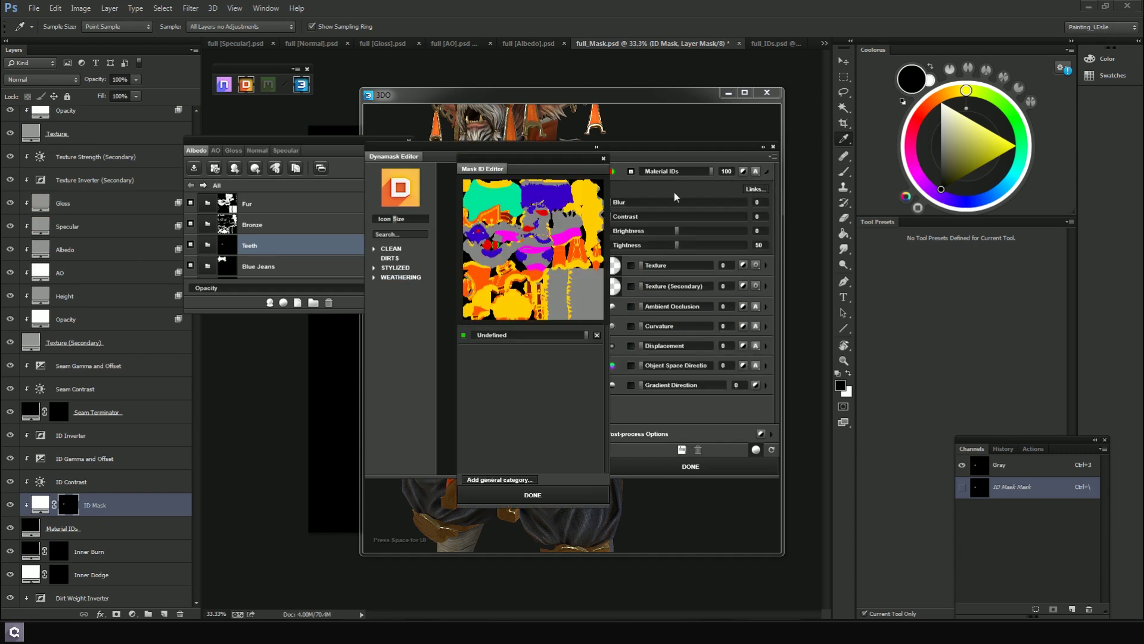
pyautogui.scroll(3, 497, 255)
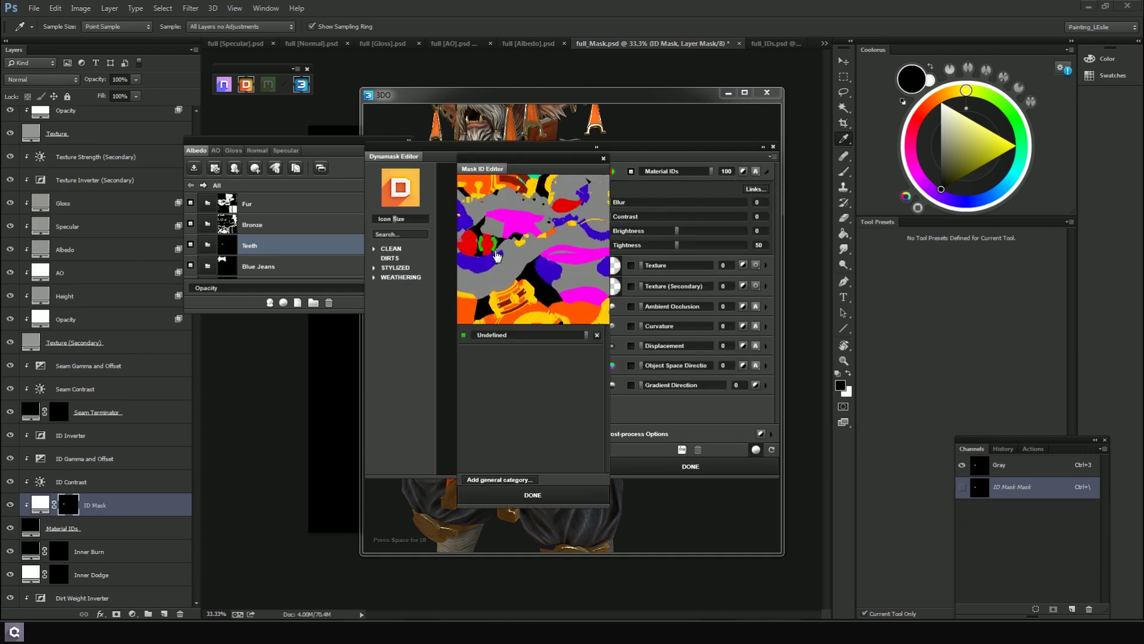
pyautogui.scroll(2, 498, 252)
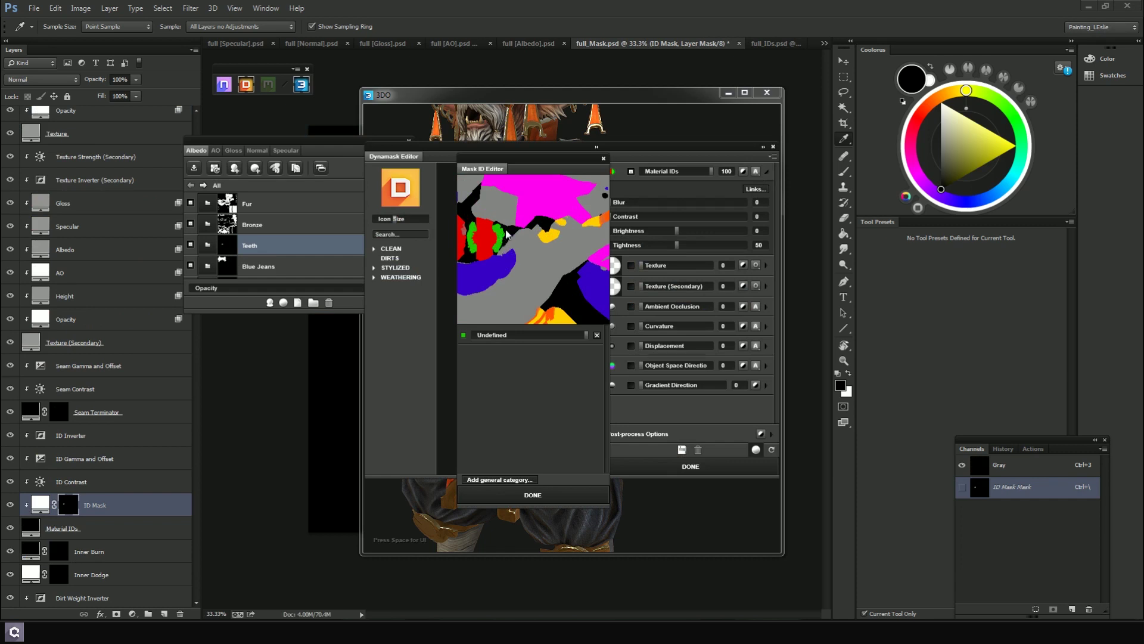
pyautogui.scroll(-2, 580, 210)
pyautogui.scroll(4, 600, 187)
pyautogui.scroll(-1, 586, 191)
pyautogui.scroll(2, 585, 198)
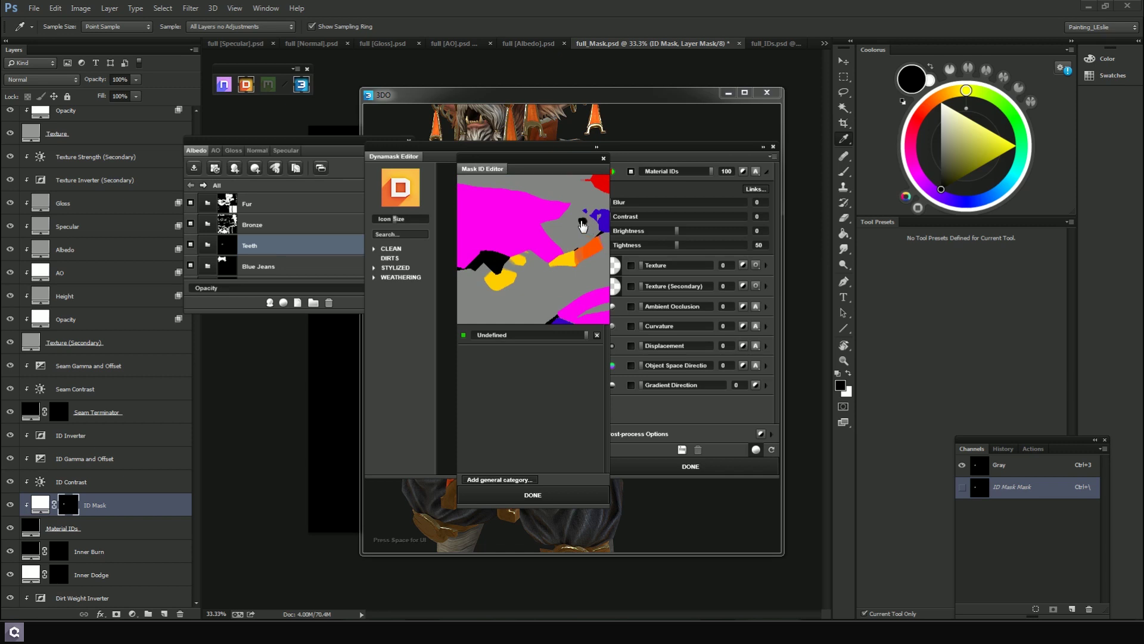
pyautogui.scroll(2, 583, 225)
pyautogui.scroll(3, 566, 196)
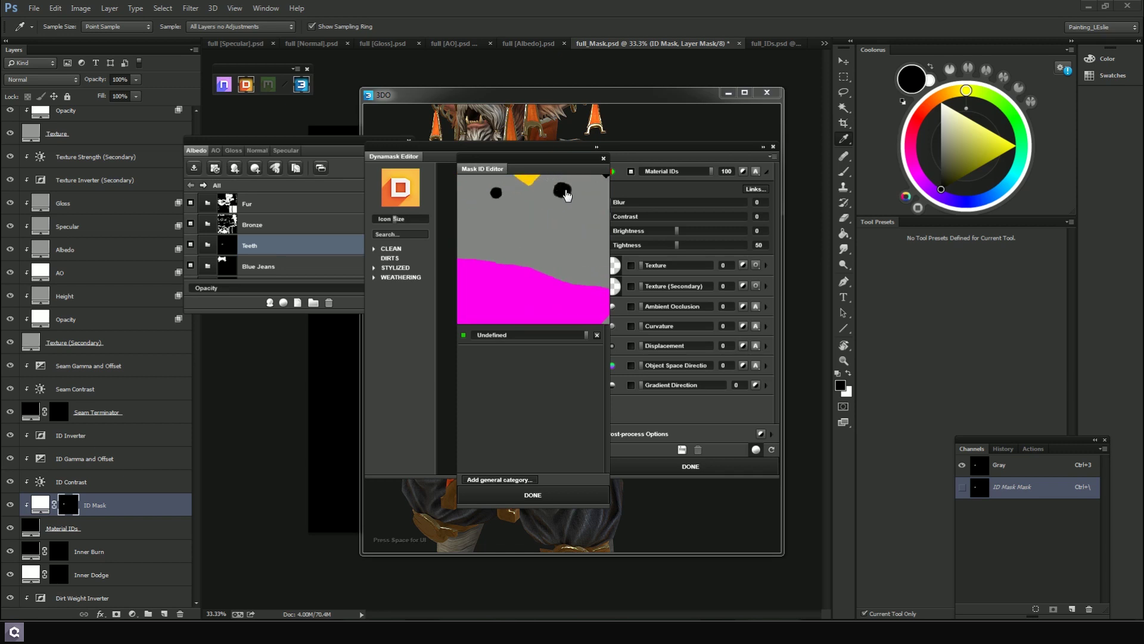
pyautogui.click(563, 192)
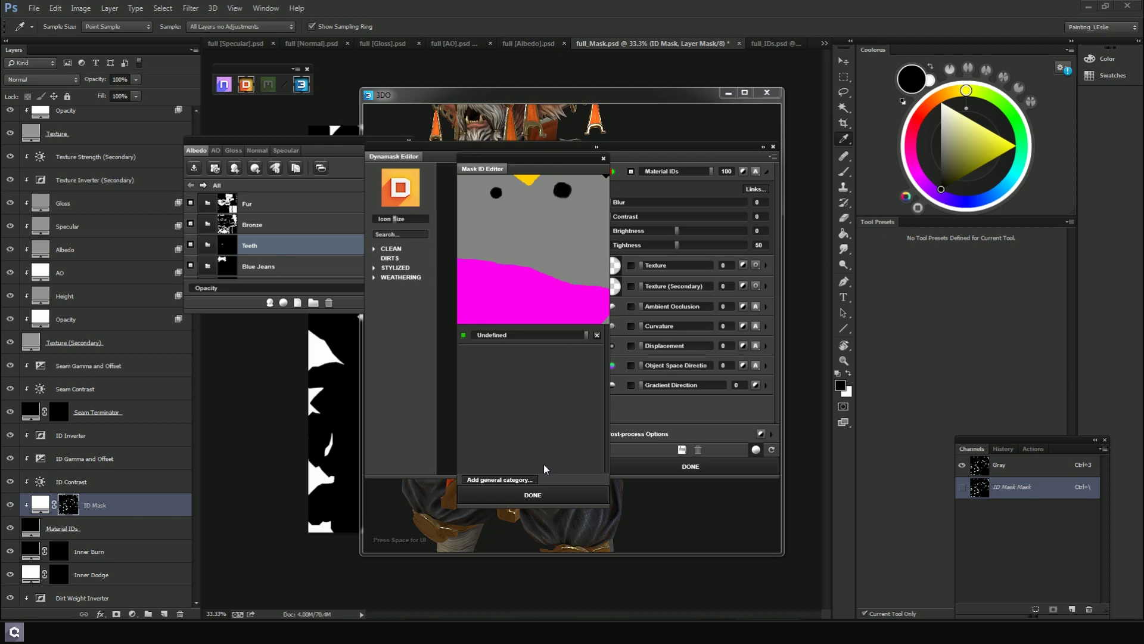
pyautogui.scroll(-5, 539, 316)
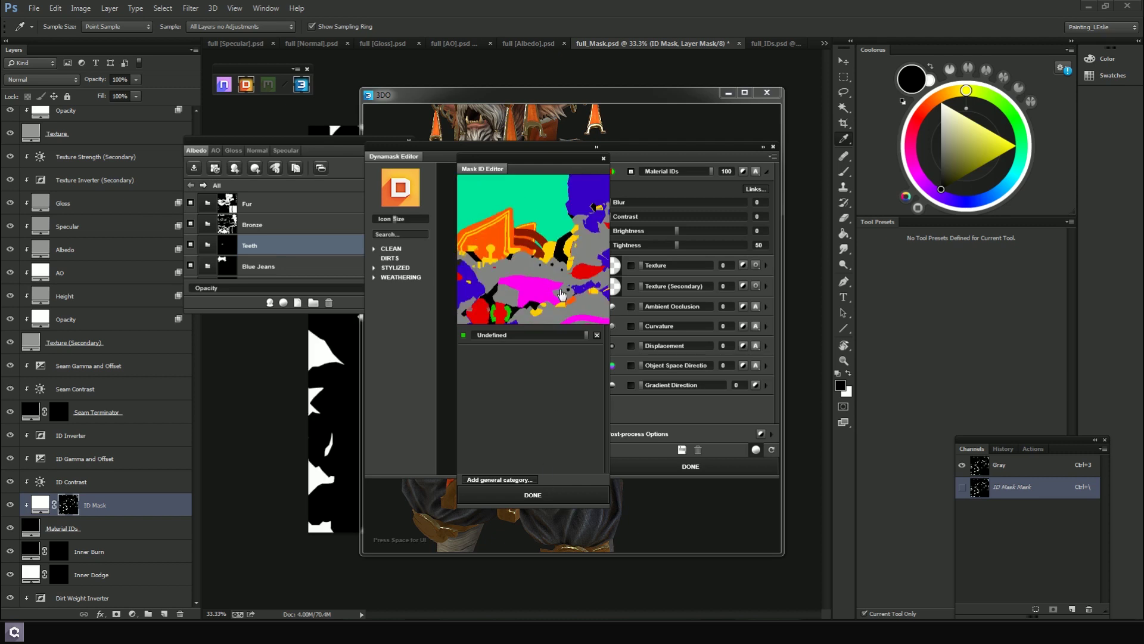
pyautogui.click(554, 499)
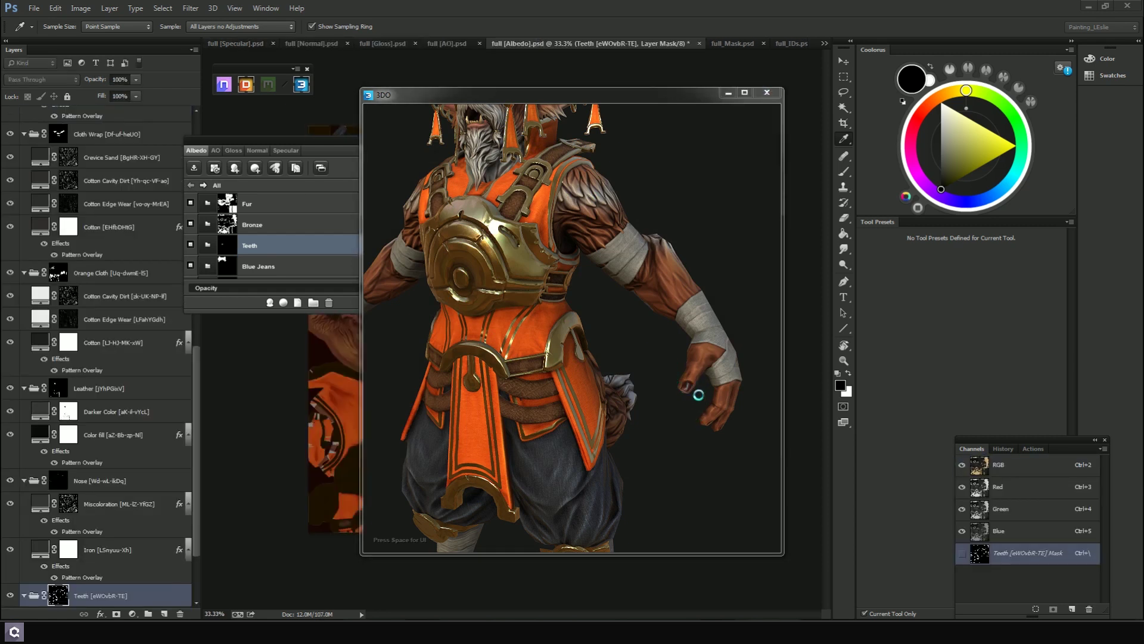
pyautogui.moveTo(658, 362); pyautogui.dragTo(680, 318)
pyautogui.moveTo(666, 400); pyautogui.dragTo(676, 453)
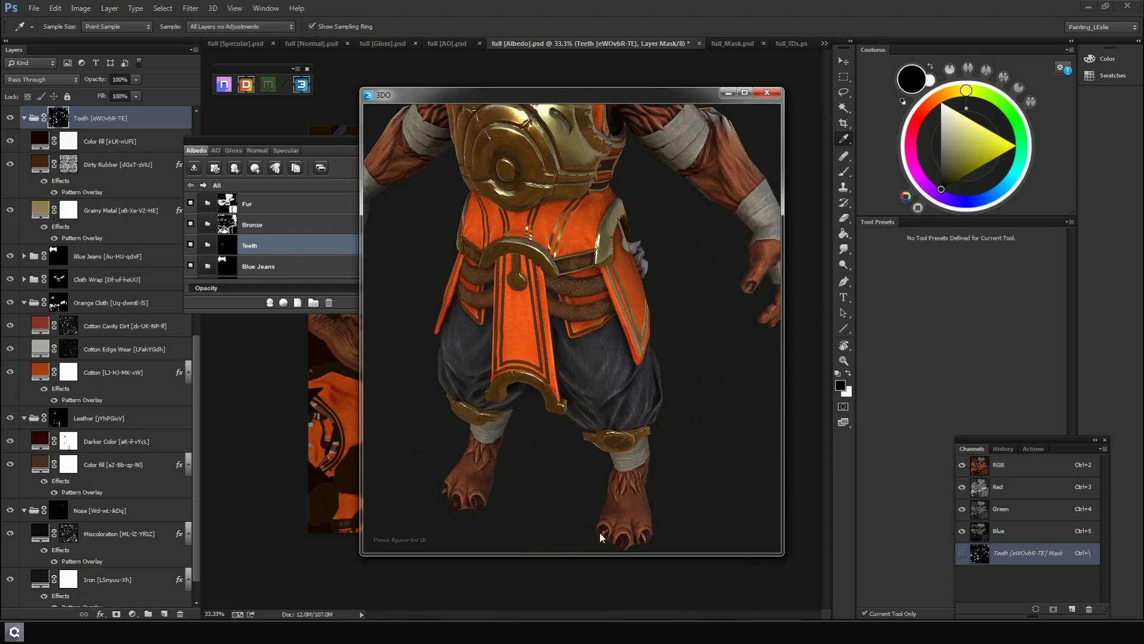
pyautogui.moveTo(714, 411); pyautogui.dragTo(679, 360)
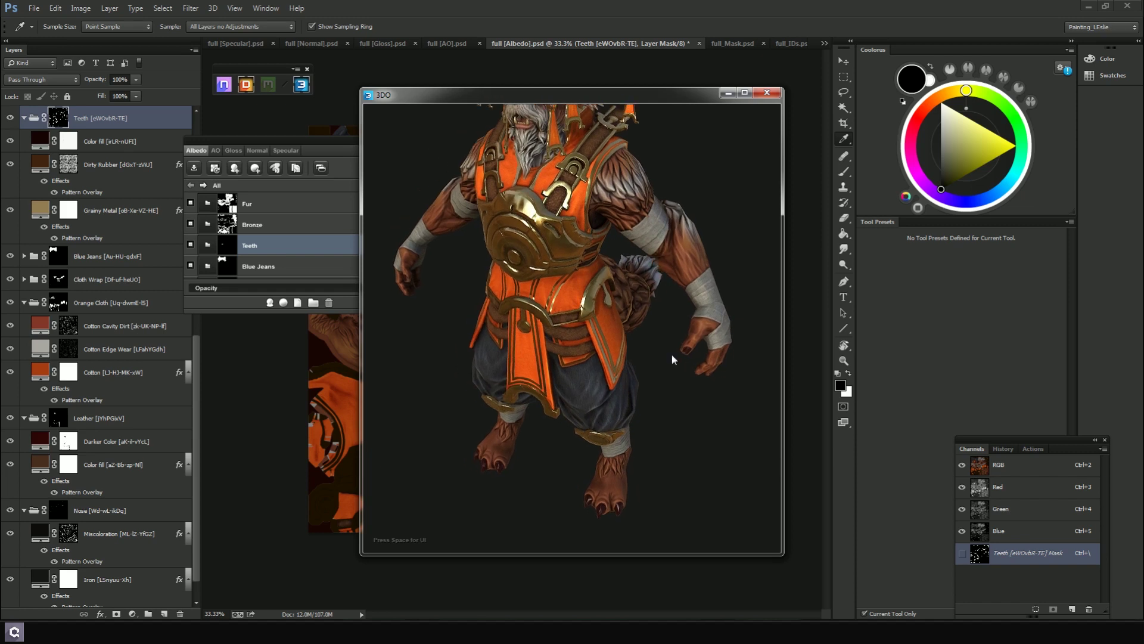
pyautogui.moveTo(429, 241); pyautogui.dragTo(432, 281)
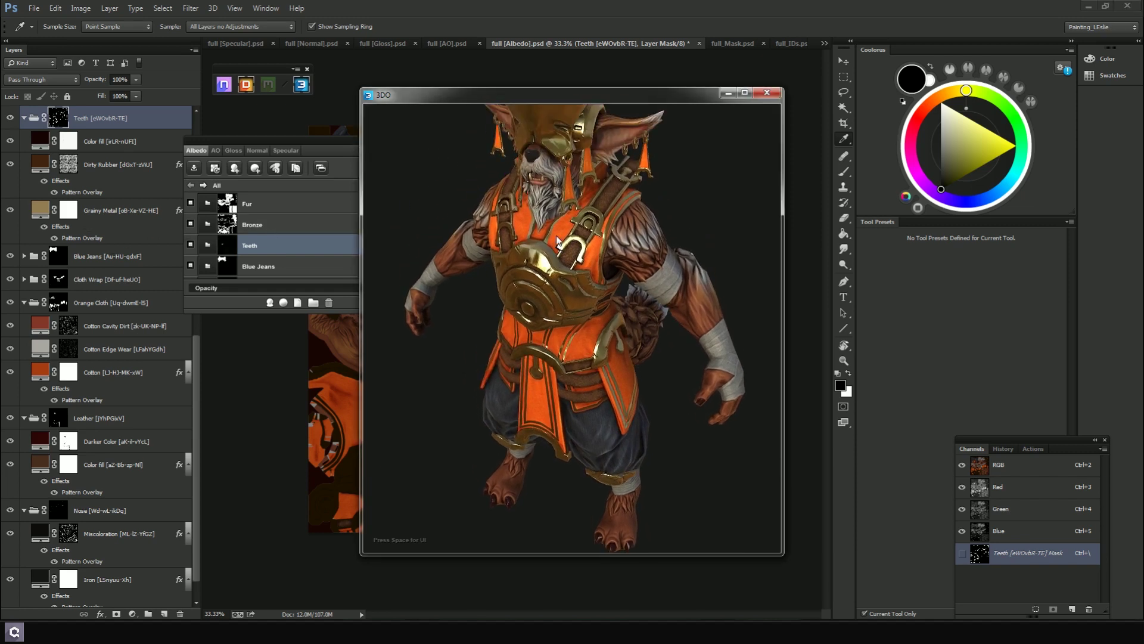
pyautogui.click(231, 245)
pyautogui.doubleClick(231, 243)
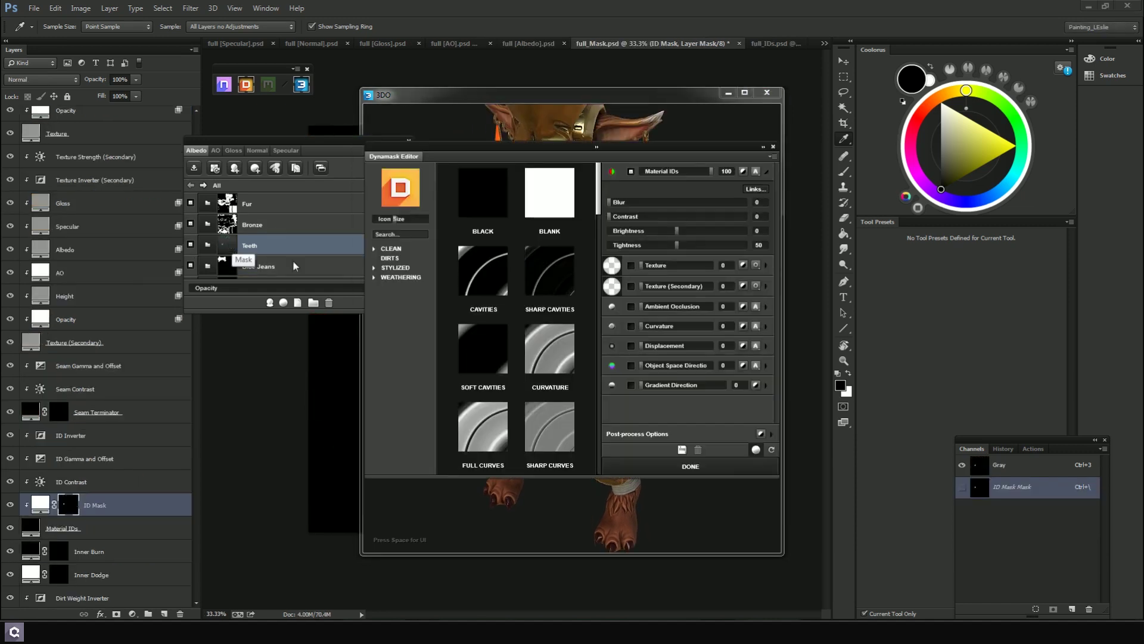
pyautogui.click(773, 148)
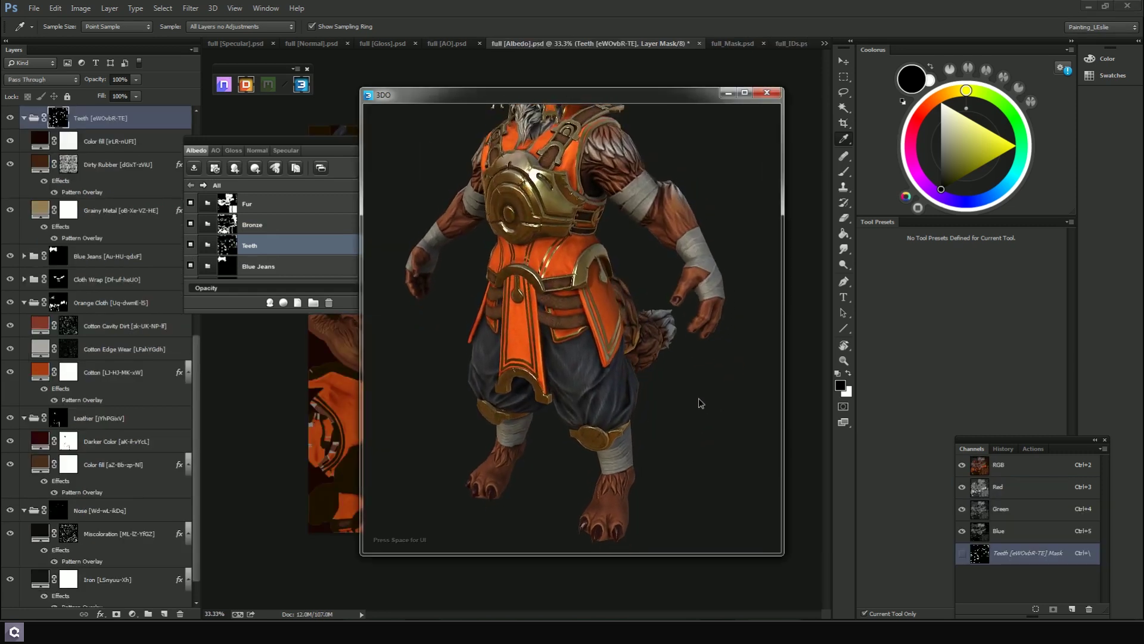
pyautogui.scroll(3, 676, 344)
pyautogui.scroll(-3, 660, 352)
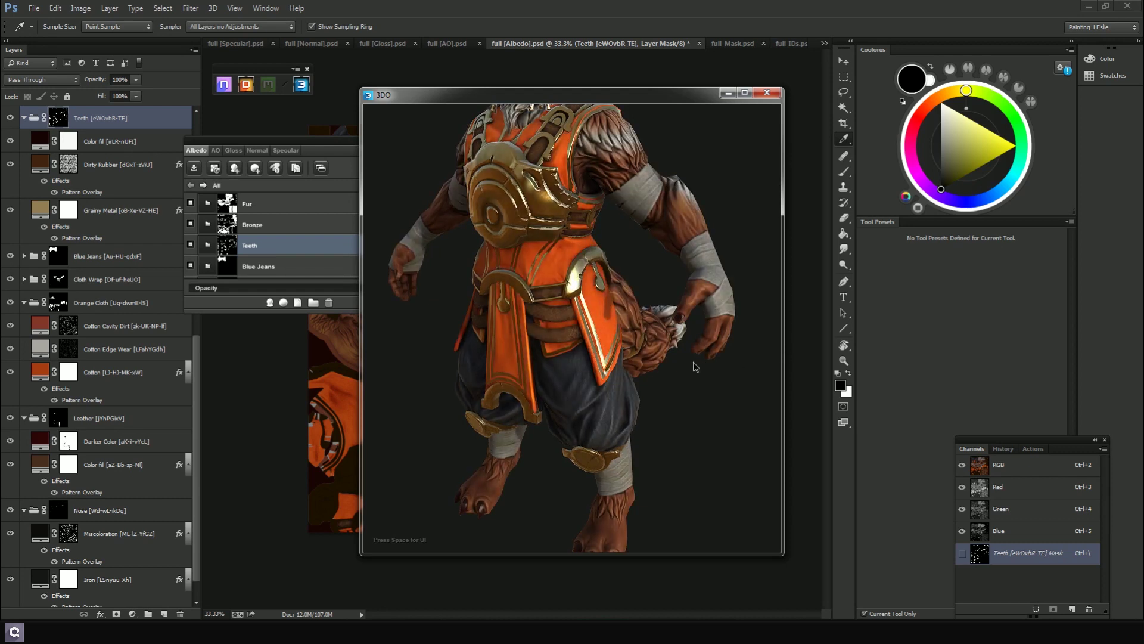
pyautogui.moveTo(689, 367); pyautogui.dragTo(689, 400)
pyautogui.scroll(-5, 679, 352)
pyautogui.scroll(4, 695, 337)
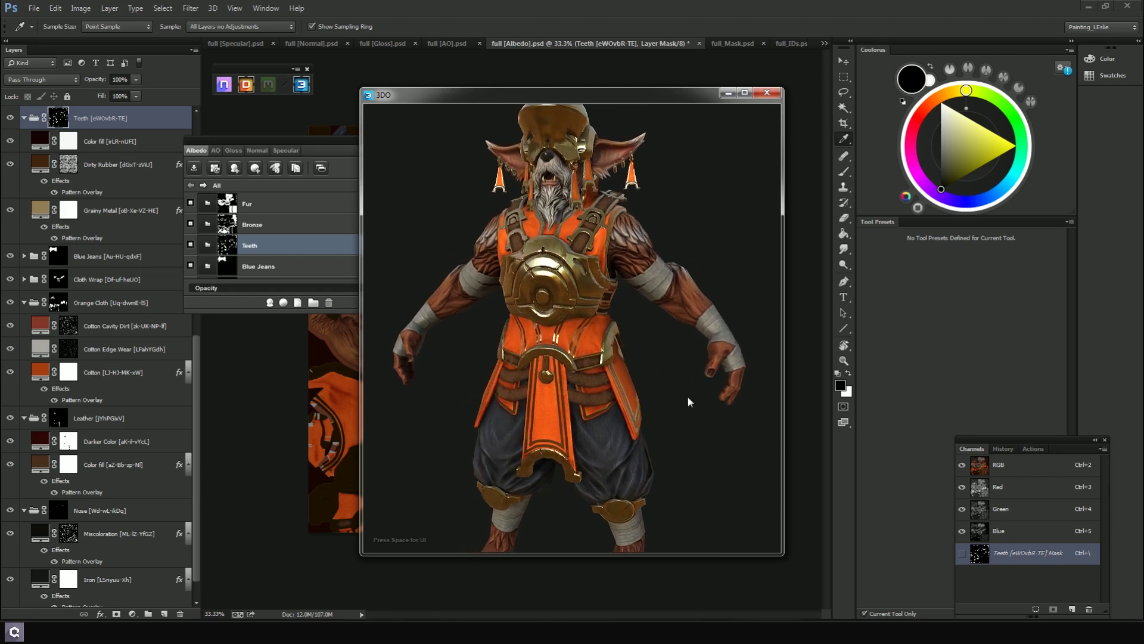
# Open the Blue Jeans folder and set the Denim fill to dark brown, checking the trousers in 3D
pyautogui.doubleClick(208, 265)
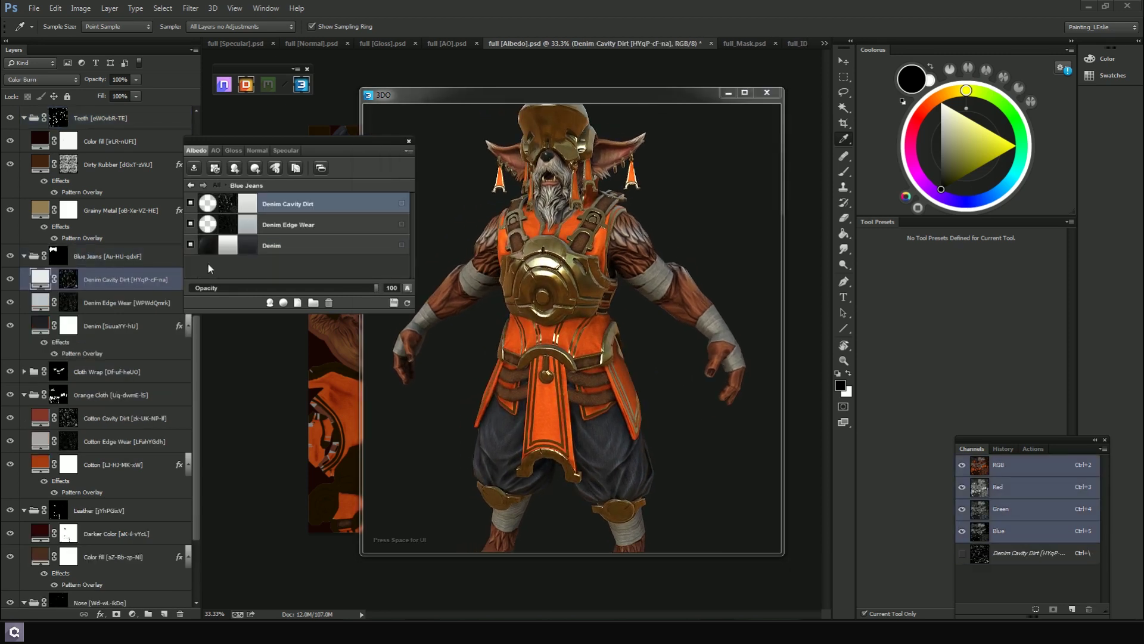
pyautogui.doubleClick(249, 246)
pyautogui.click(458, 523)
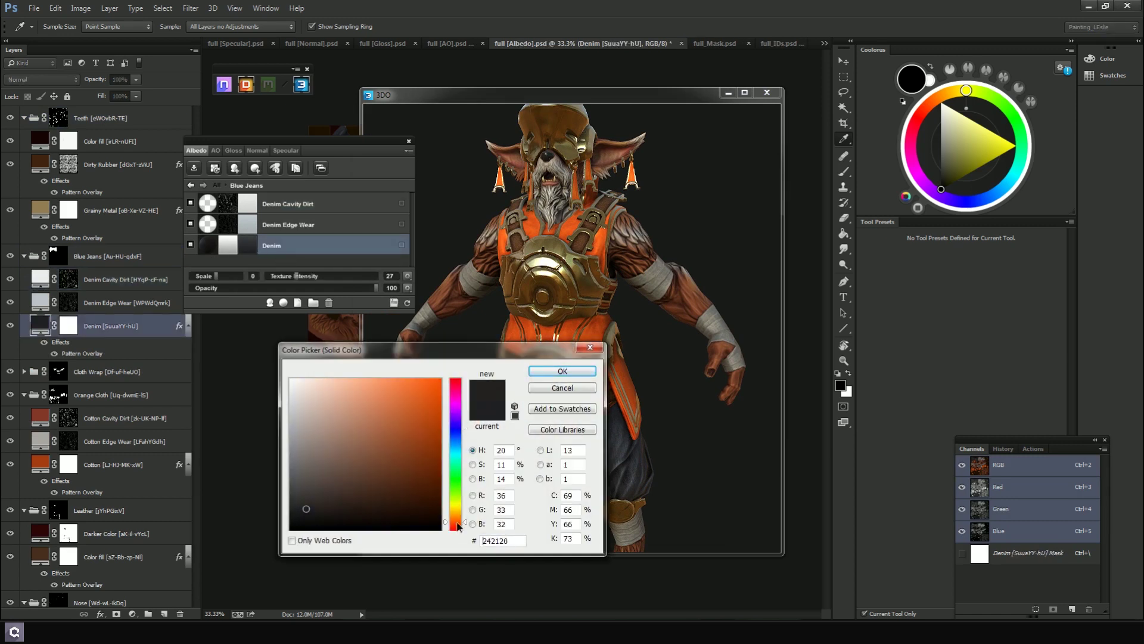
pyautogui.moveTo(382, 495); pyautogui.dragTo(381, 503)
pyautogui.click(544, 375)
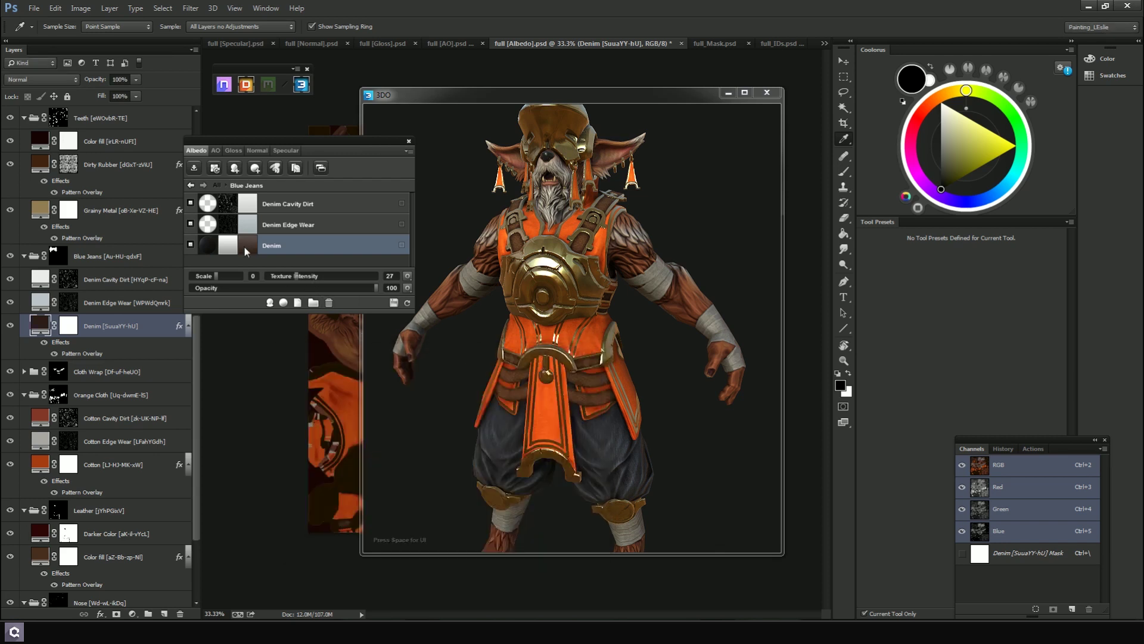
pyautogui.moveTo(646, 427); pyautogui.dragTo(674, 406)
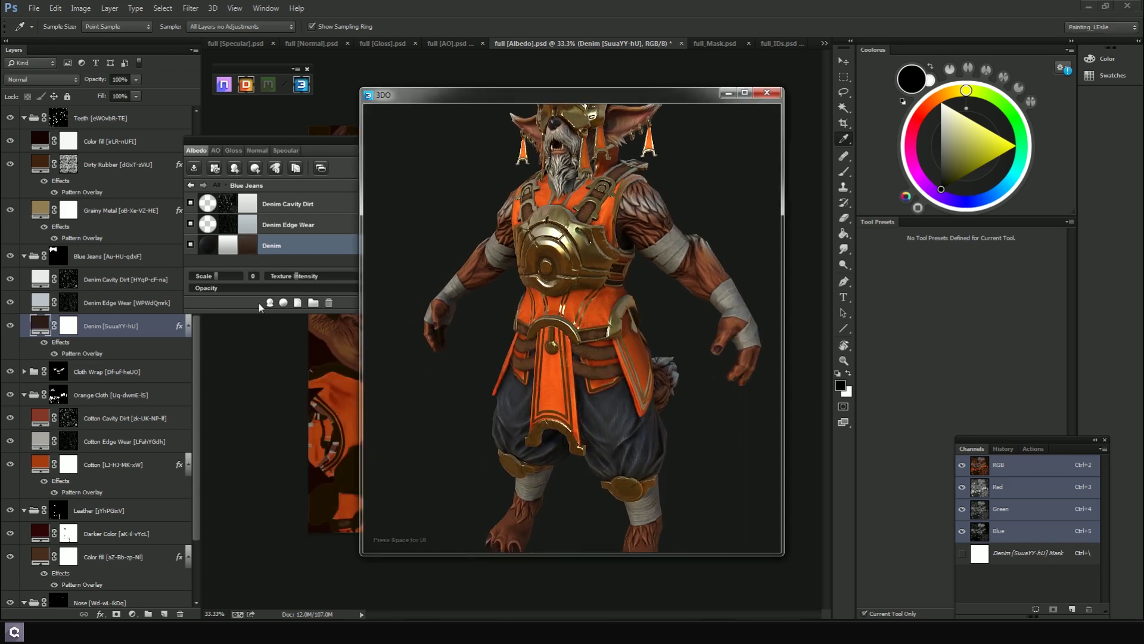
pyautogui.click(299, 279)
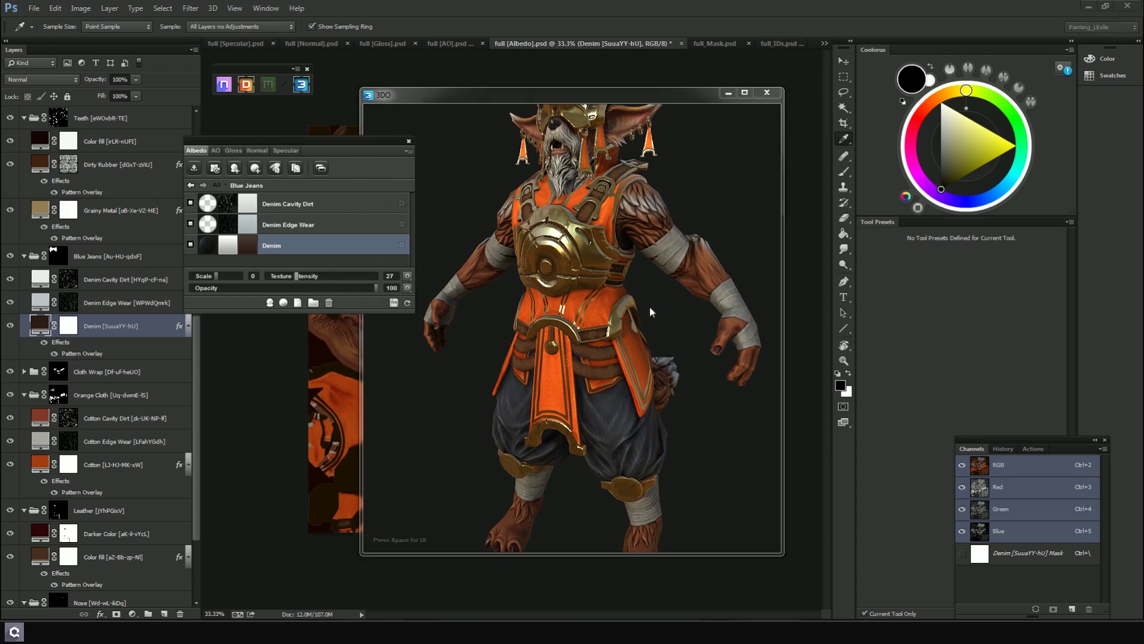
pyautogui.moveTo(663, 313); pyautogui.dragTo(713, 314)
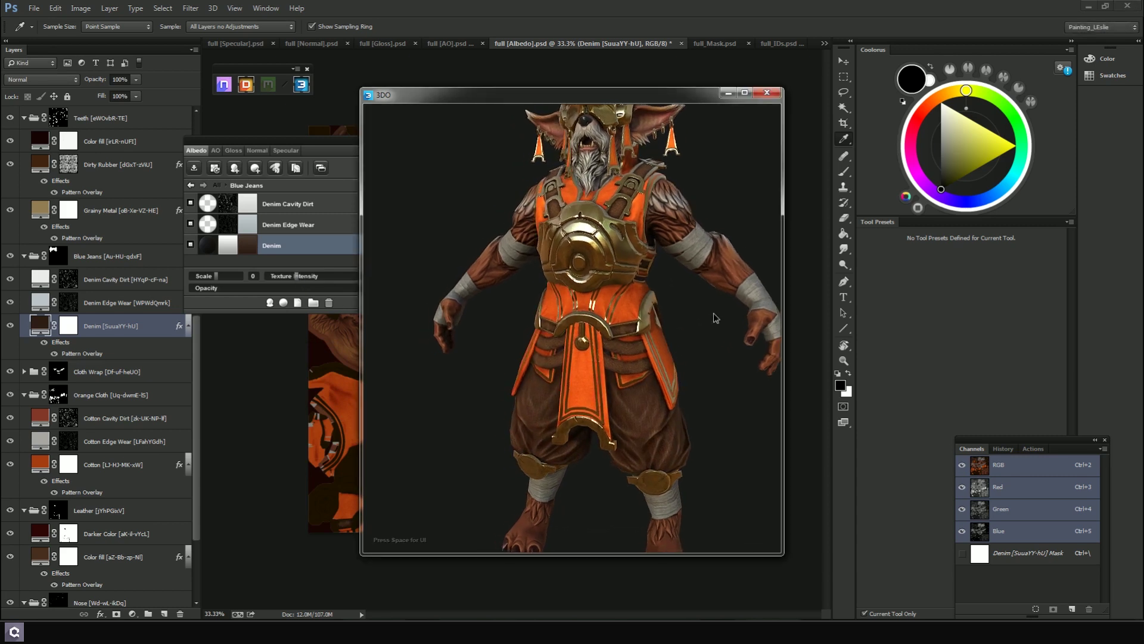
# Darken the denim further, raise its intensity to 28, and enter 57bc4f for Denim Edge Wear
pyautogui.click(252, 242)
pyautogui.moveTo(385, 524); pyautogui.dragTo(378, 510)
pyautogui.click(563, 372)
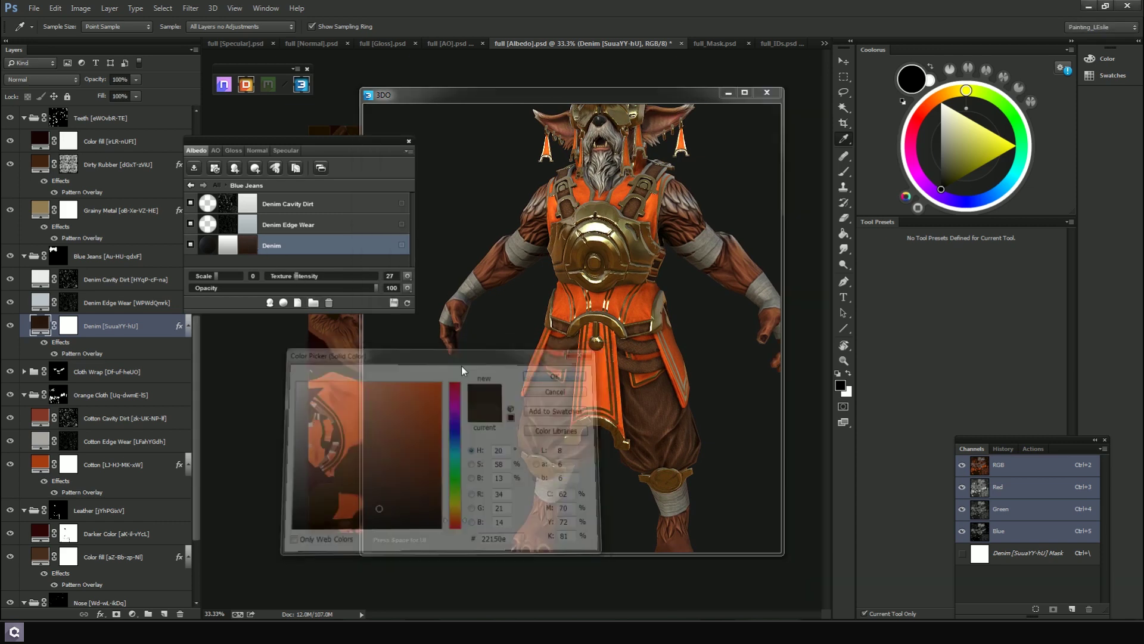
pyautogui.moveTo(296, 277); pyautogui.dragTo(297, 277)
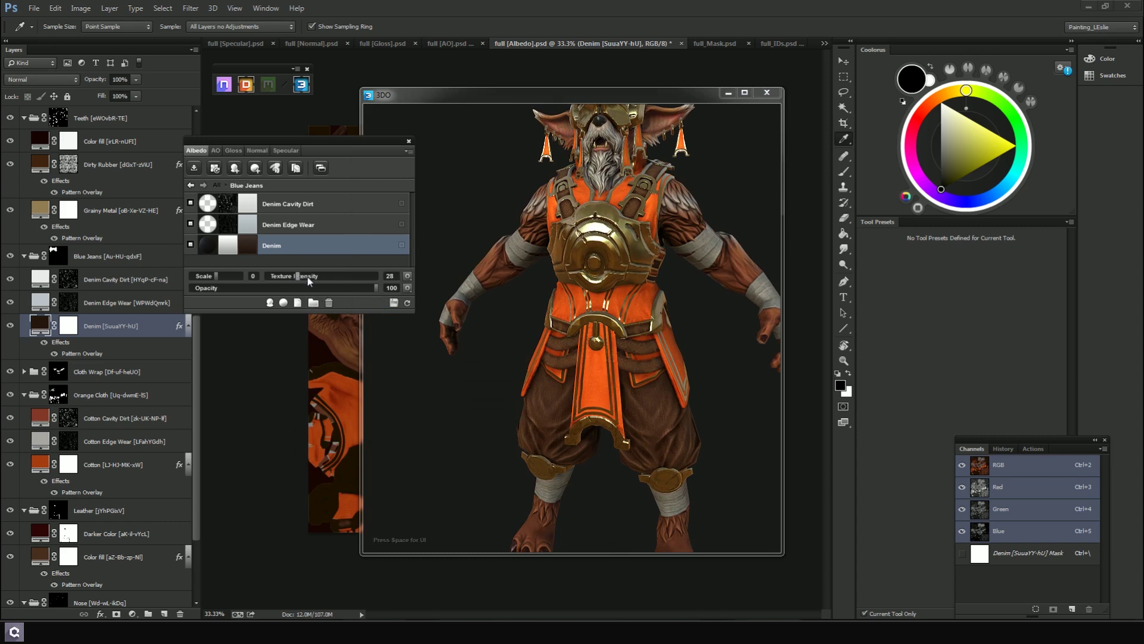
pyautogui.click(710, 403)
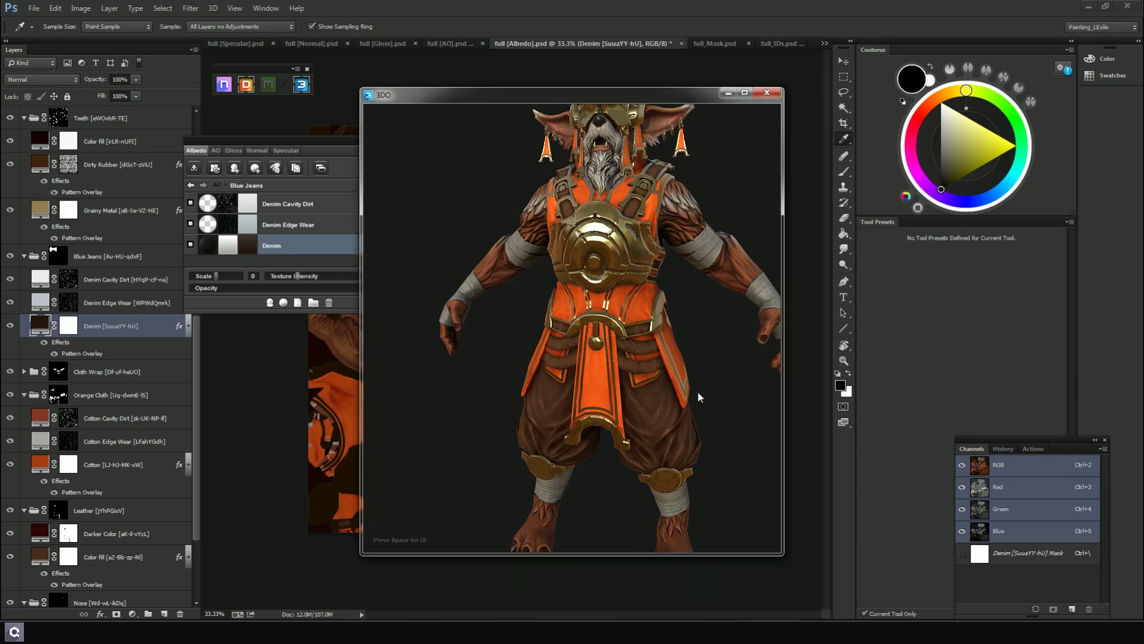
pyautogui.moveTo(686, 392)
pyautogui.mouseDown()
pyautogui.moveTo(738, 399)
pyautogui.moveTo(702, 398)
pyautogui.moveTo(702, 409)
pyautogui.moveTo(670, 391)
pyautogui.mouseUp()
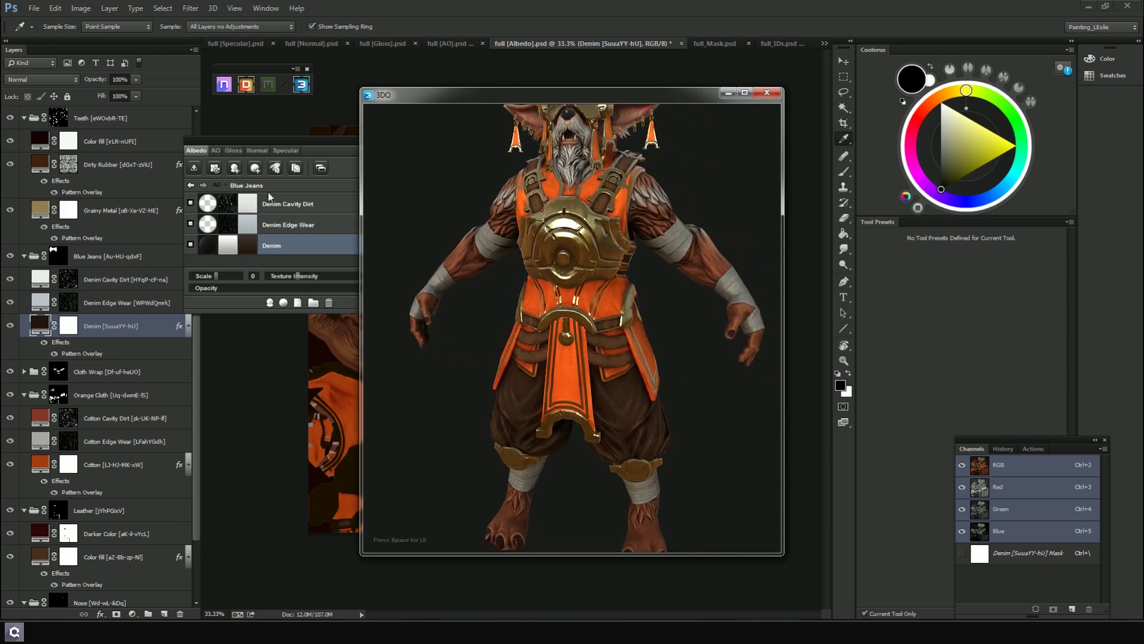
pyautogui.click(250, 225)
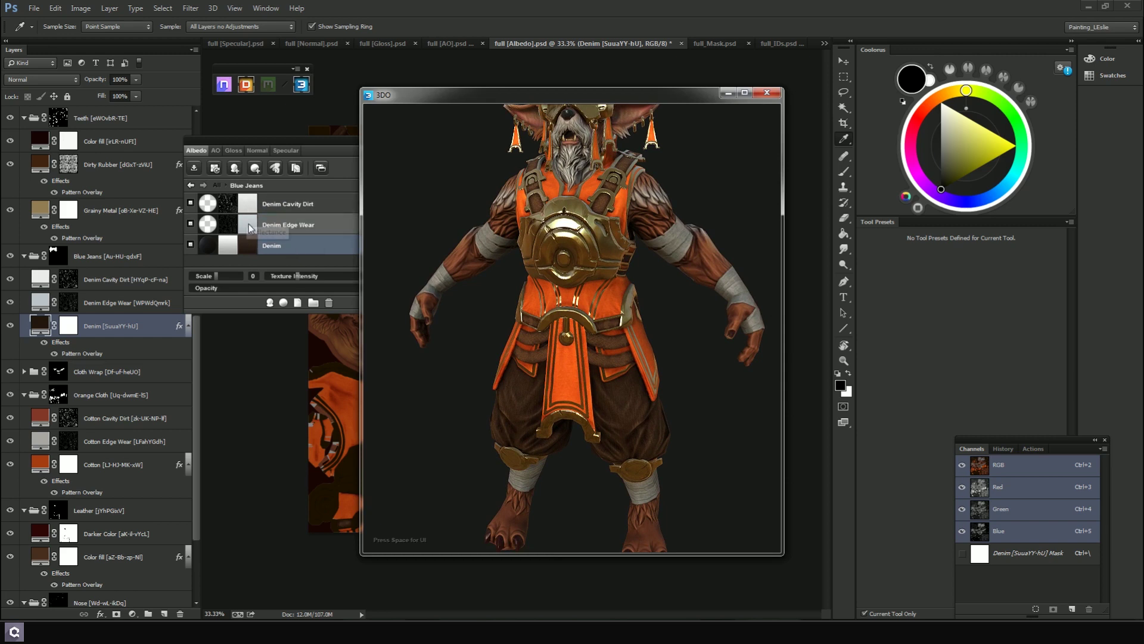
pyautogui.write('57bc4f')
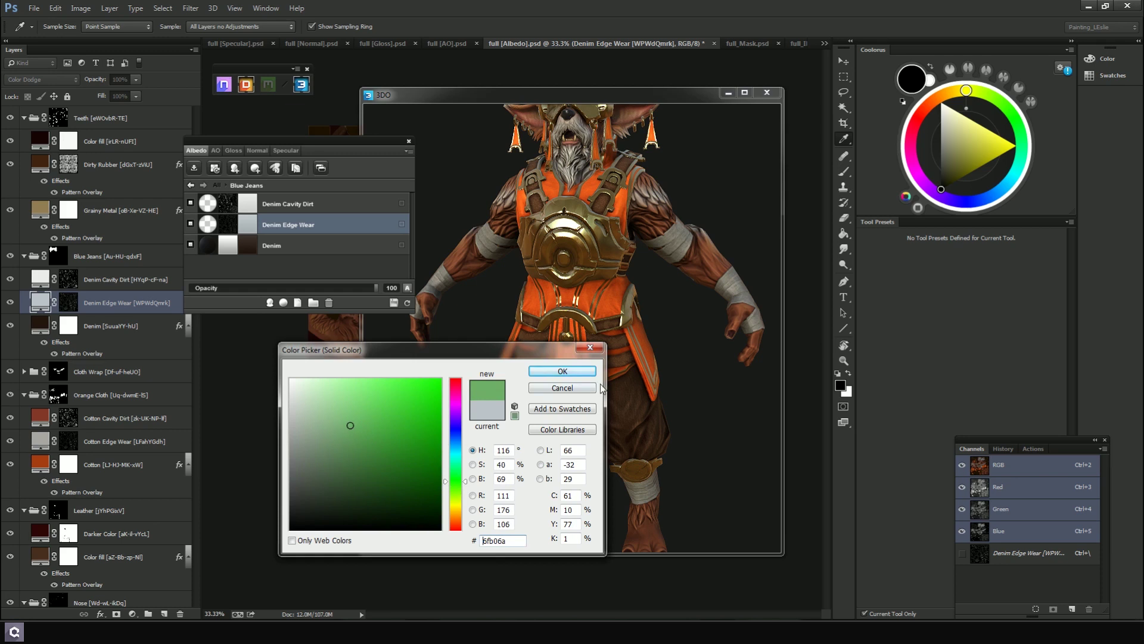
# Confirm the green edge wear colour and orbit the model to review it
pyautogui.click(562, 371)
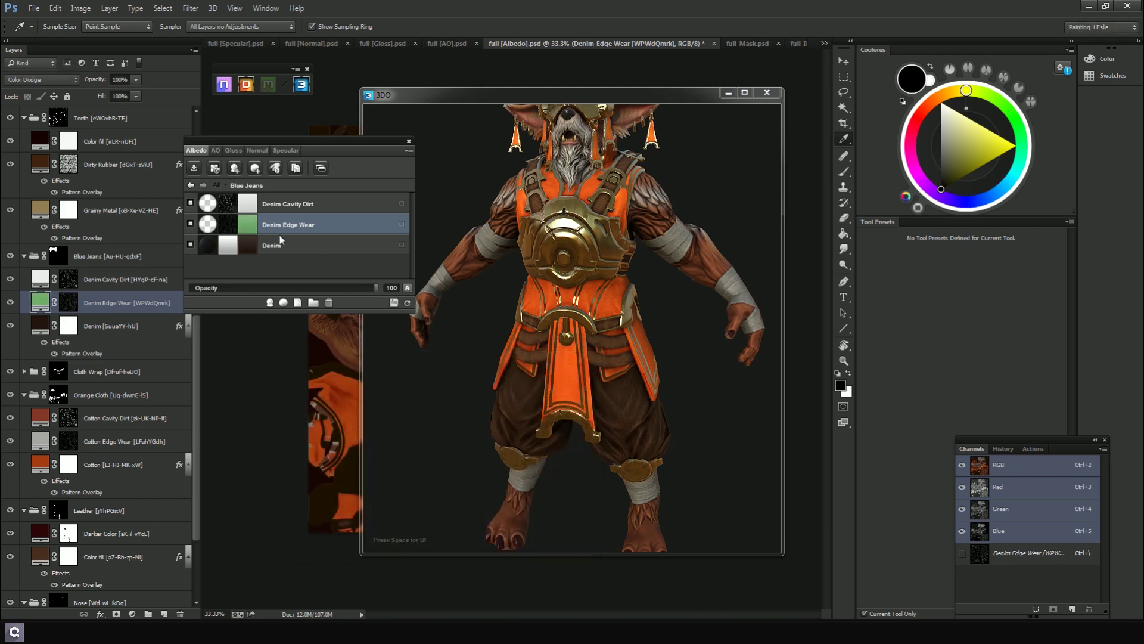
pyautogui.moveTo(716, 400); pyautogui.dragTo(681, 421)
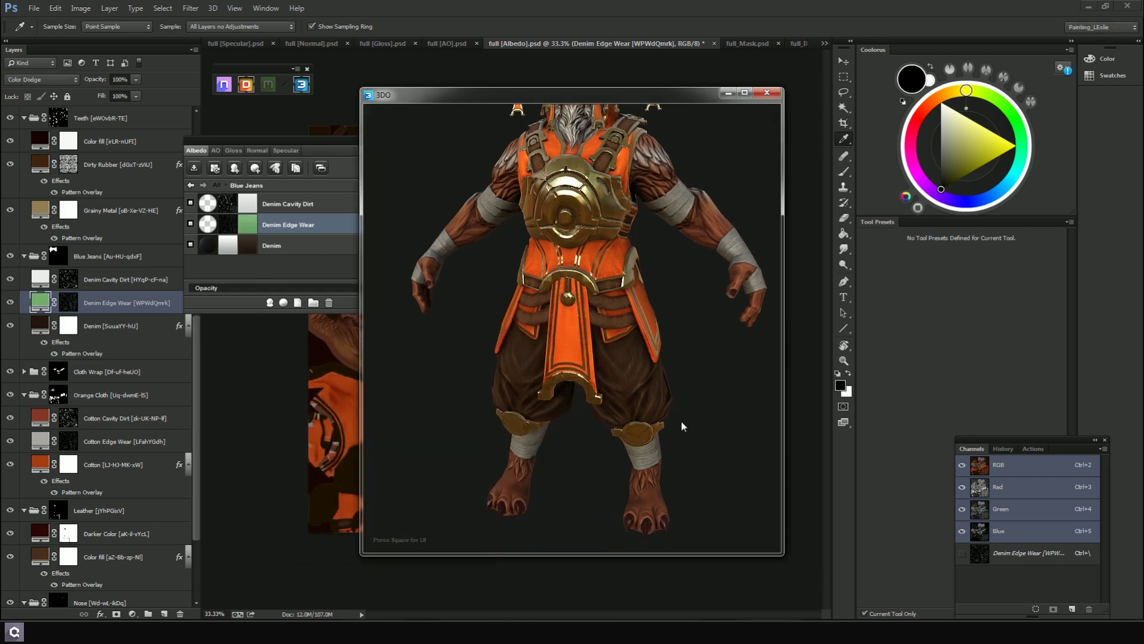
pyautogui.click(249, 272)
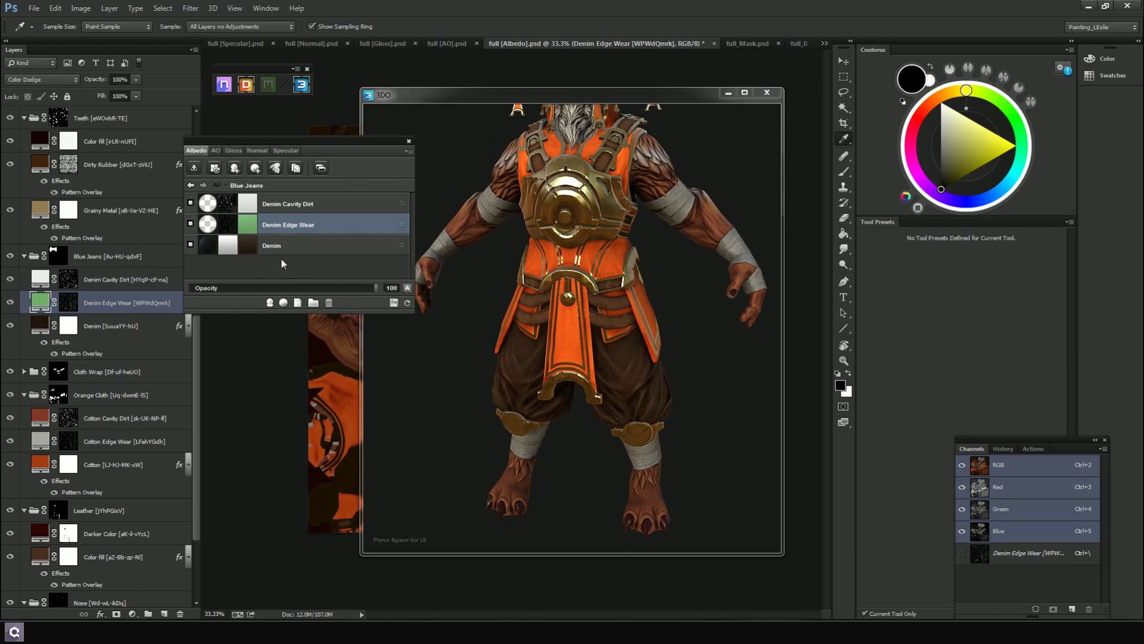
pyautogui.moveTo(671, 396)
pyautogui.mouseDown()
pyautogui.moveTo(703, 350)
pyautogui.moveTo(659, 378)
pyautogui.mouseUp()
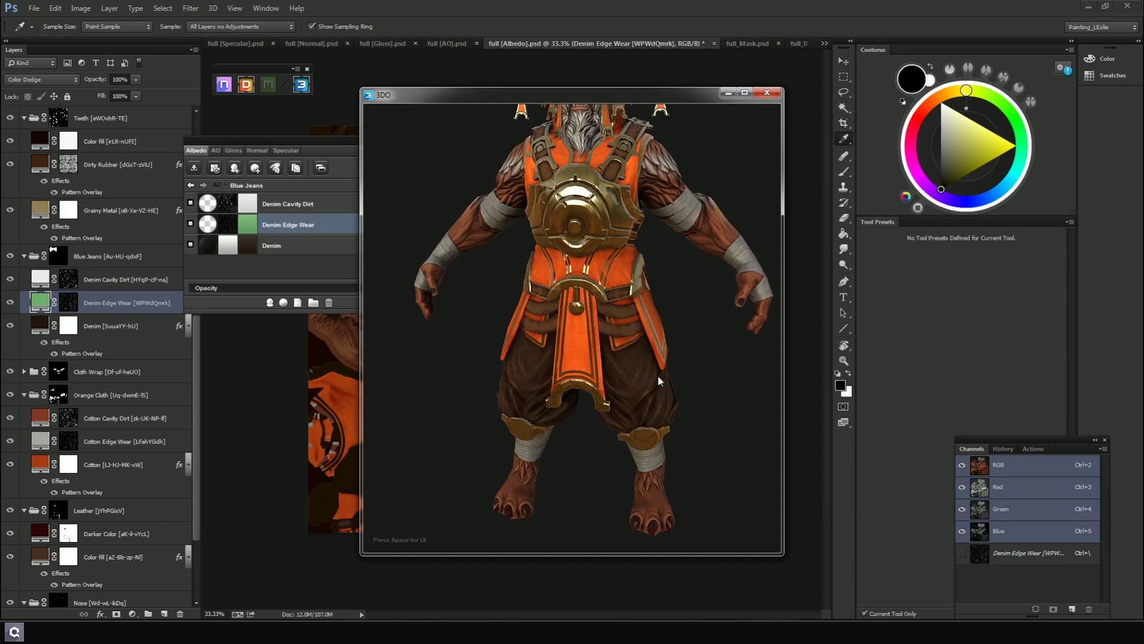
pyautogui.click(324, 207)
pyautogui.moveTo(696, 295); pyautogui.dragTo(571, 299)
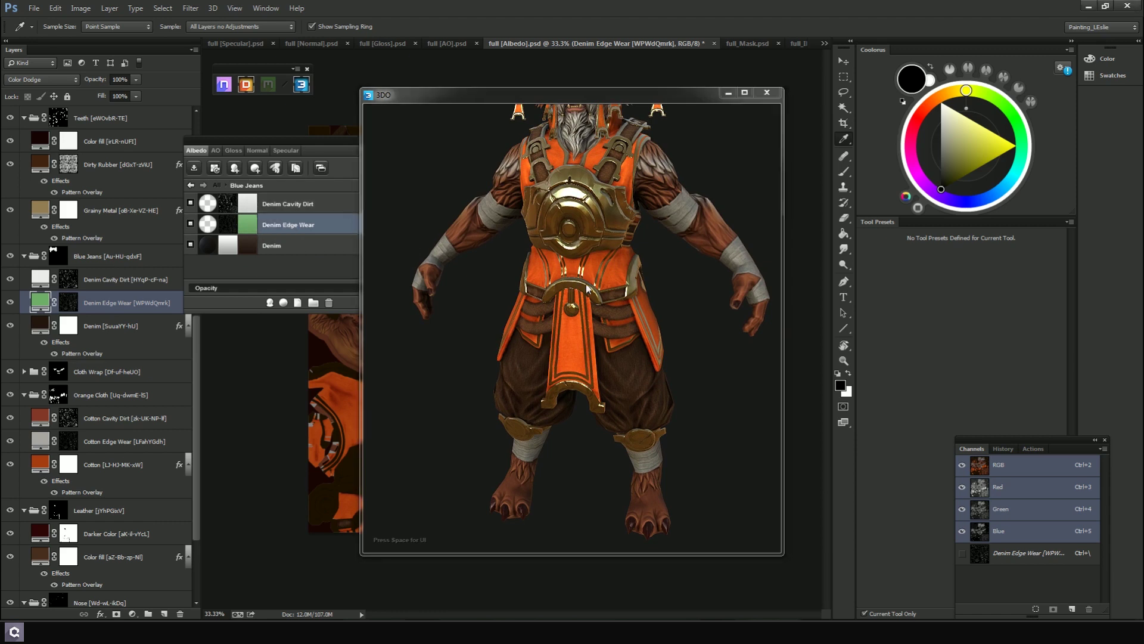
# Set the Denim Edge Wear opacity to 100 and inspect the worn denim on the character
pyautogui.click(316, 280)
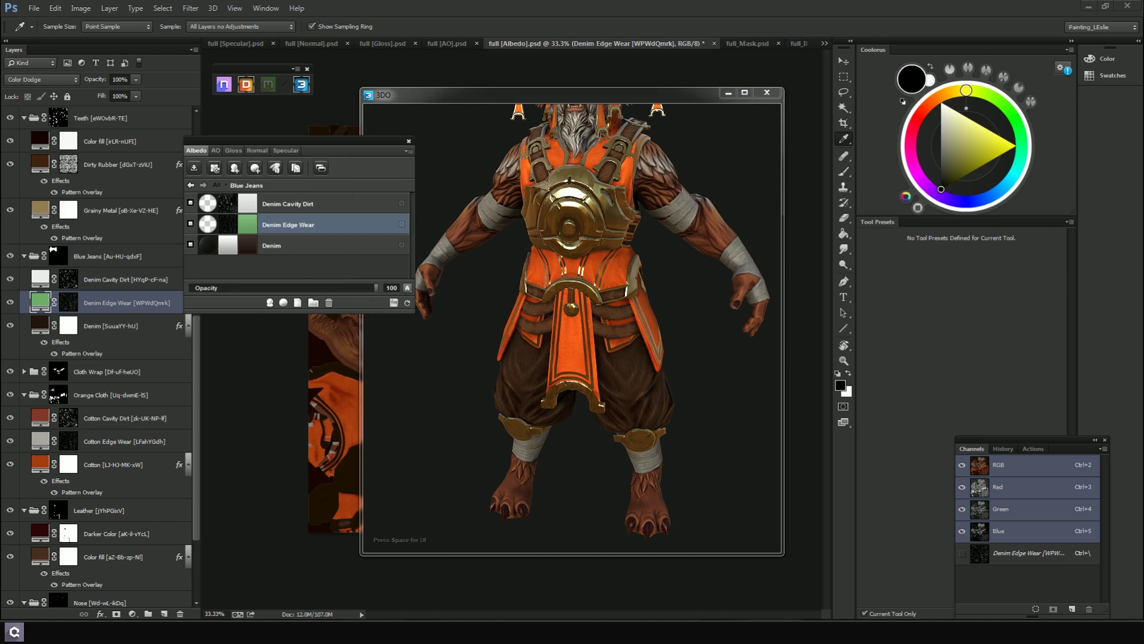
pyautogui.click(375, 288)
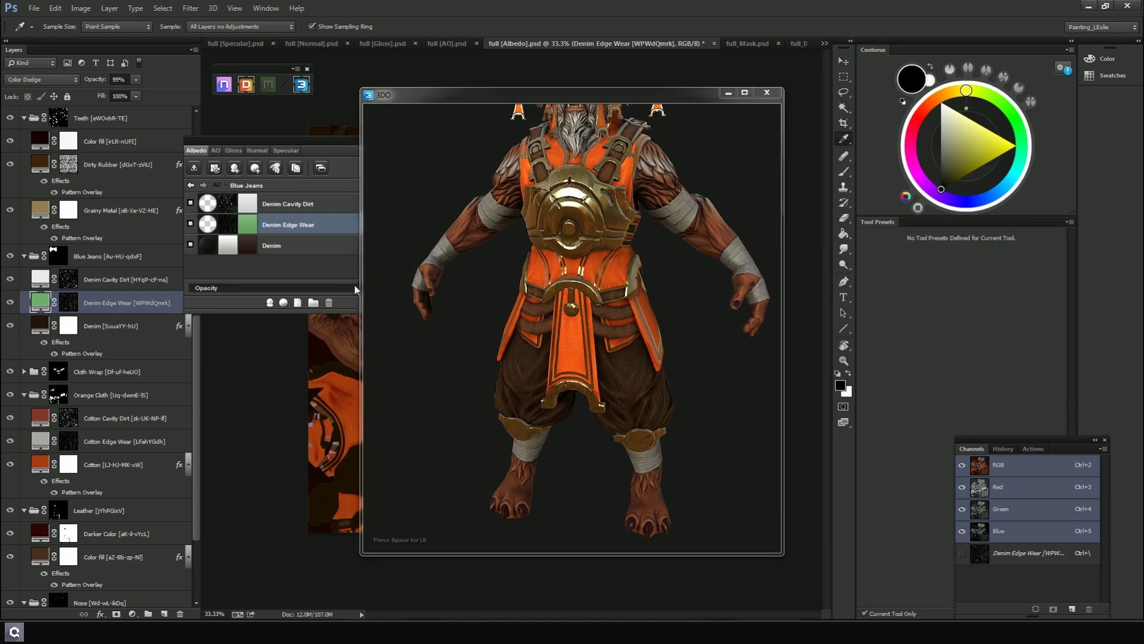
pyautogui.click(329, 276)
pyautogui.moveTo(374, 288); pyautogui.dragTo(391, 291)
pyautogui.moveTo(678, 292); pyautogui.dragTo(644, 260)
pyautogui.scroll(-4, 656, 310)
# Orbit the fully textured fox to inspect its fur, ending on a three-quarter view with its tail
pyautogui.scroll(3, 651, 280)
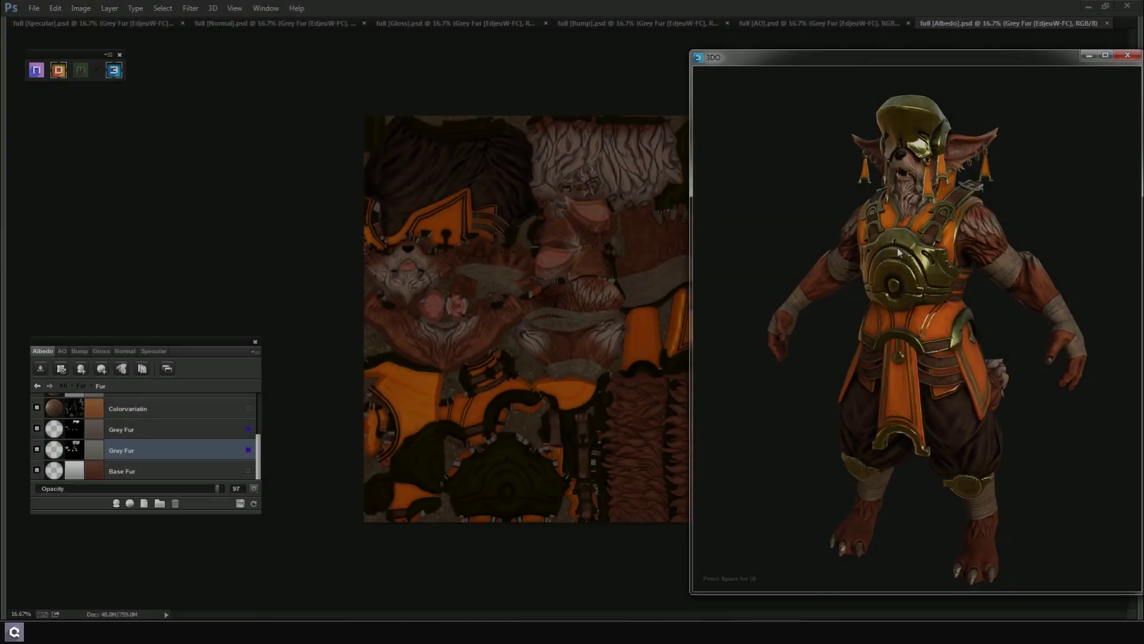
pyautogui.moveTo(858, 307); pyautogui.dragTo(874, 314)
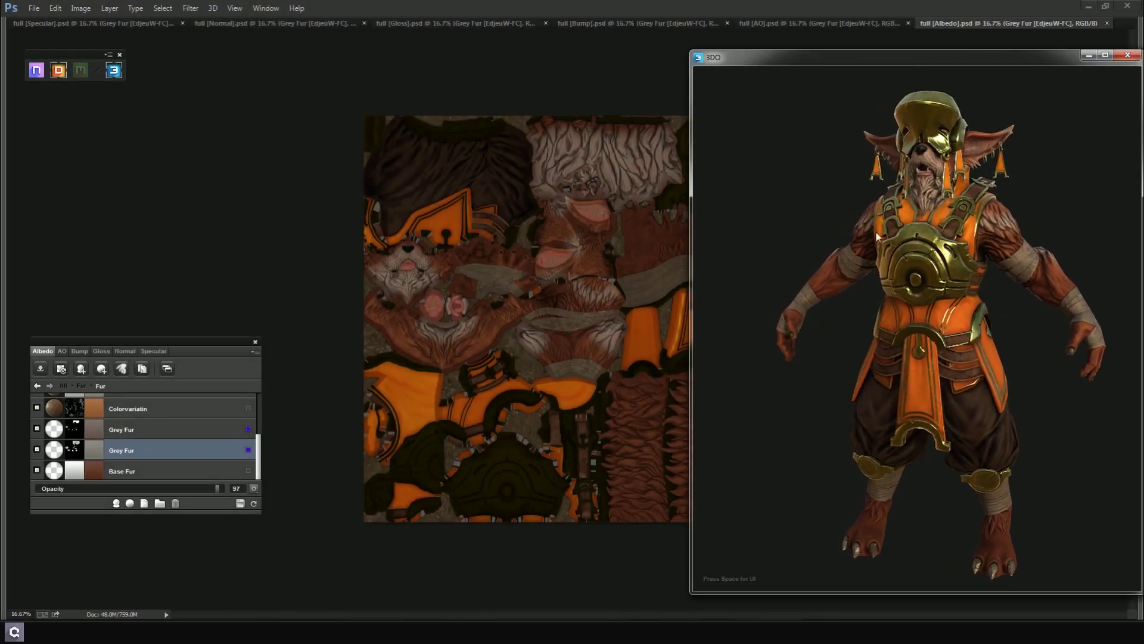
pyautogui.moveTo(1020, 255); pyautogui.dragTo(999, 261)
pyautogui.moveTo(975, 208)
pyautogui.mouseDown()
pyautogui.moveTo(939, 208)
pyautogui.moveTo(964, 208)
pyautogui.moveTo(988, 174)
pyautogui.moveTo(994, 214)
pyautogui.moveTo(963, 226)
pyautogui.mouseUp()
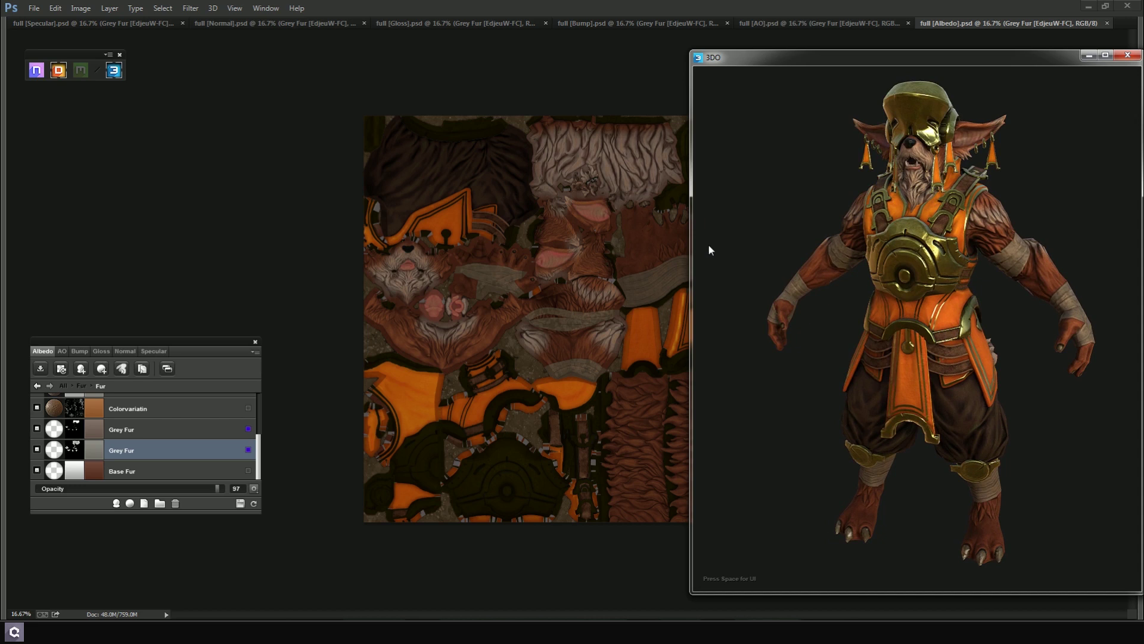
# Link DDO to Marmoset Toolbag in Cross-App mode with Fuse Apps enabled
pyautogui.click(167, 367)
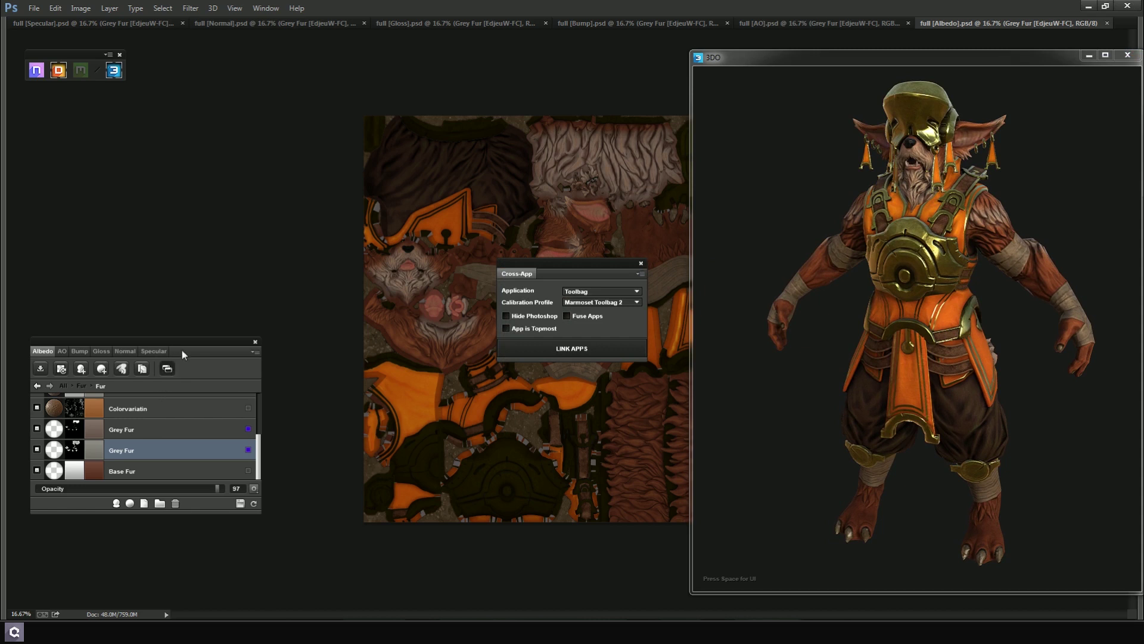
pyautogui.moveTo(560, 269); pyautogui.dragTo(557, 218)
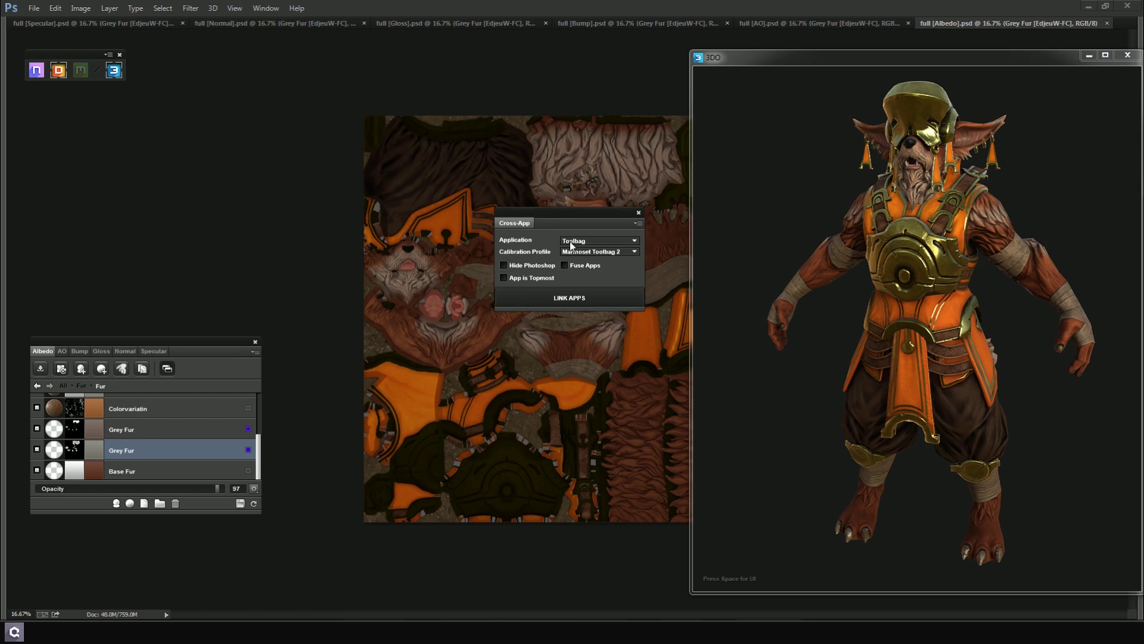
pyautogui.click(594, 242)
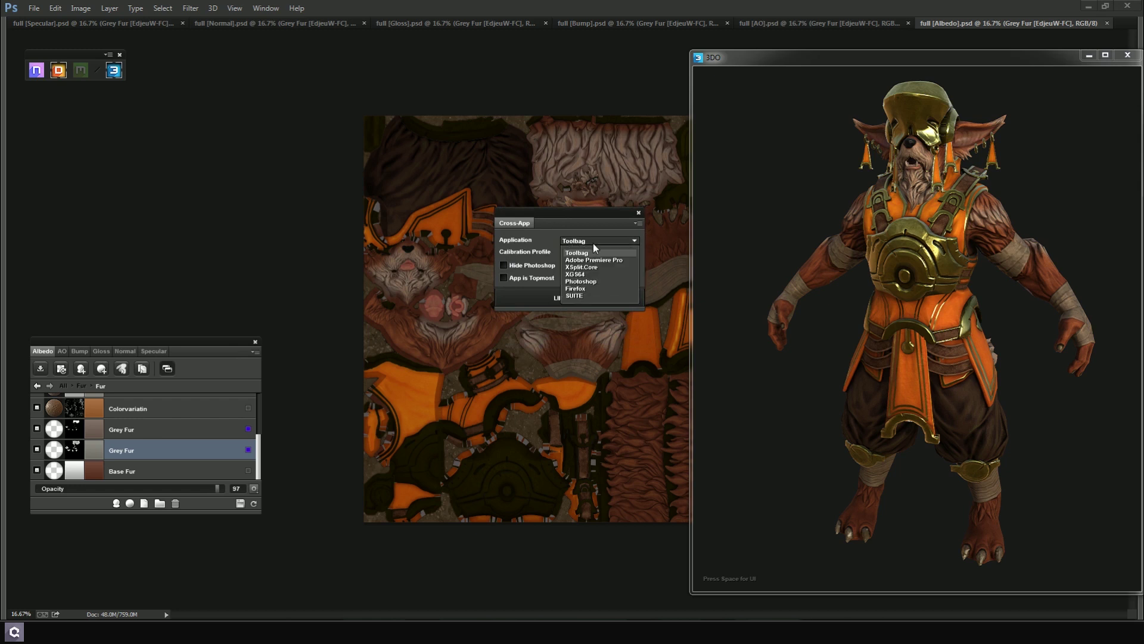
pyautogui.click(594, 244)
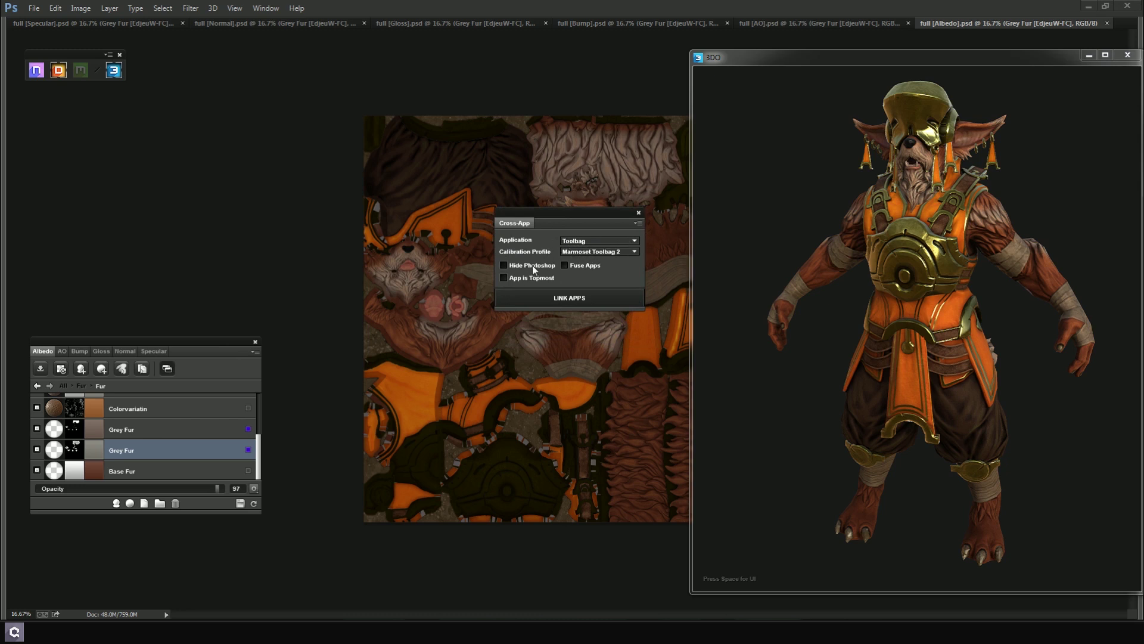
pyautogui.click(577, 266)
pyautogui.click(569, 299)
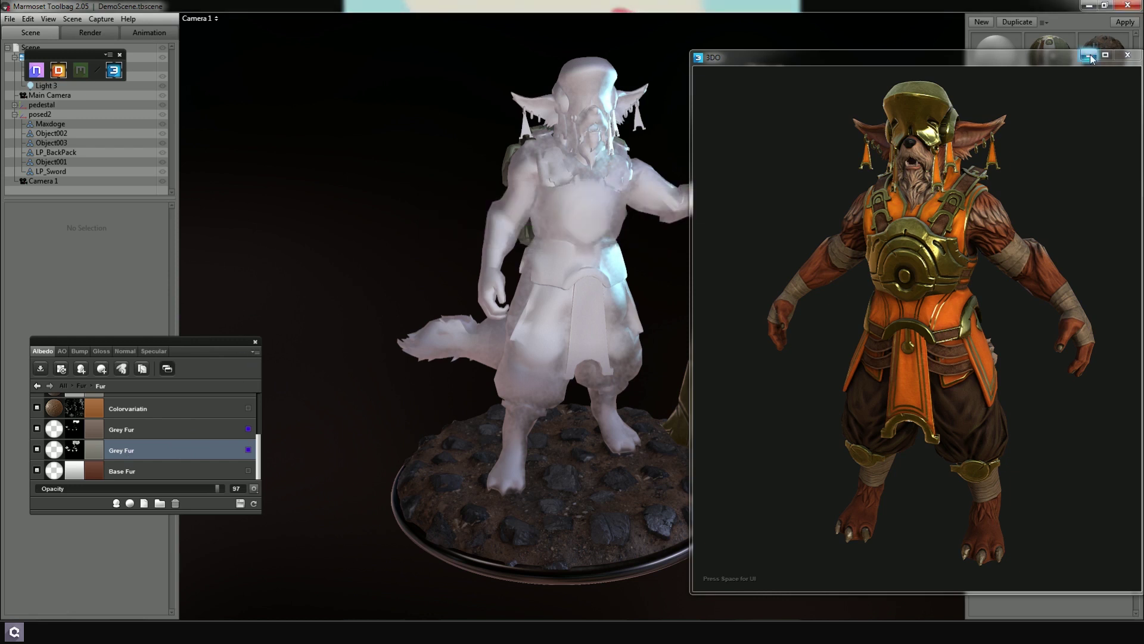
# Close the DDO 3D preview and import the Maxdoge_Attributes.tbmat material into Toolbag
pyautogui.moveTo(920, 63); pyautogui.dragTo(851, 60)
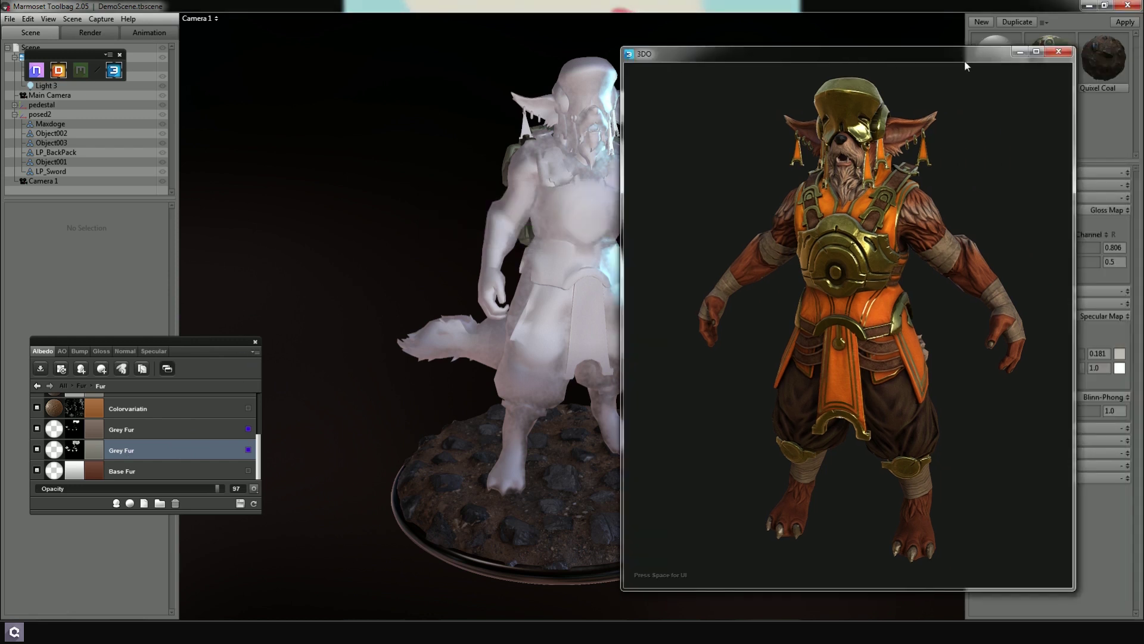
pyautogui.click(1060, 53)
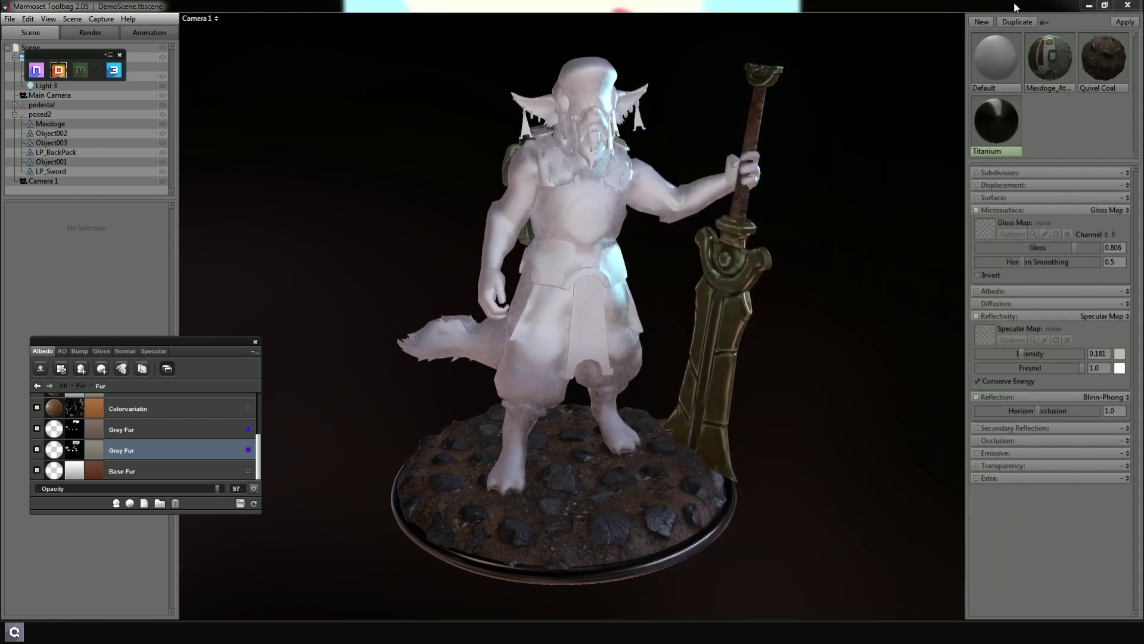
pyautogui.click(1046, 23)
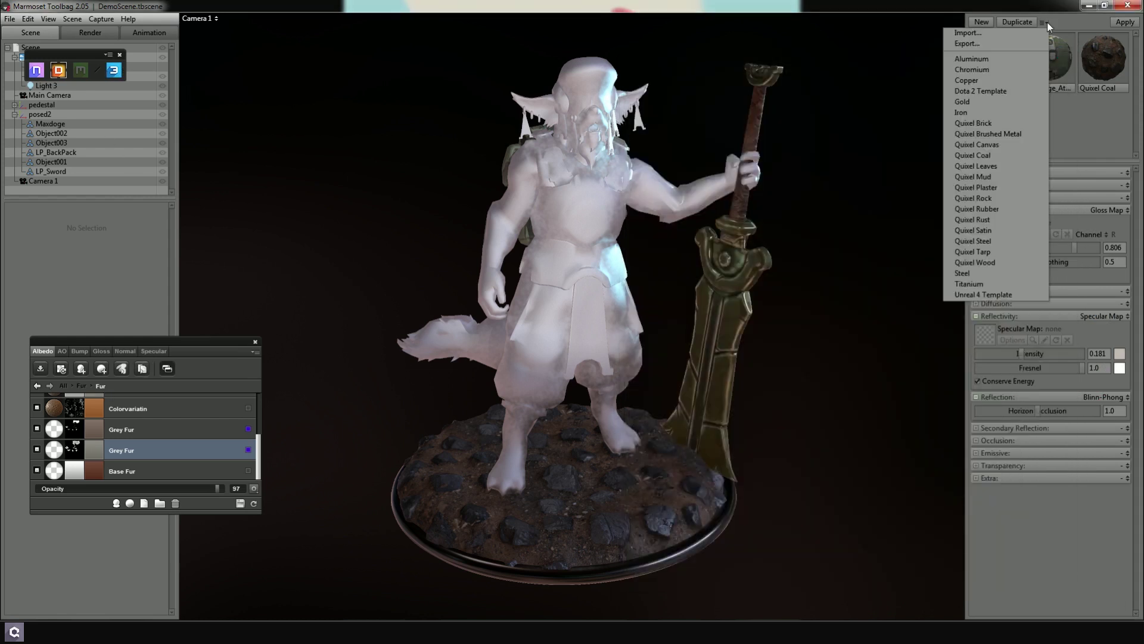
pyautogui.click(1003, 31)
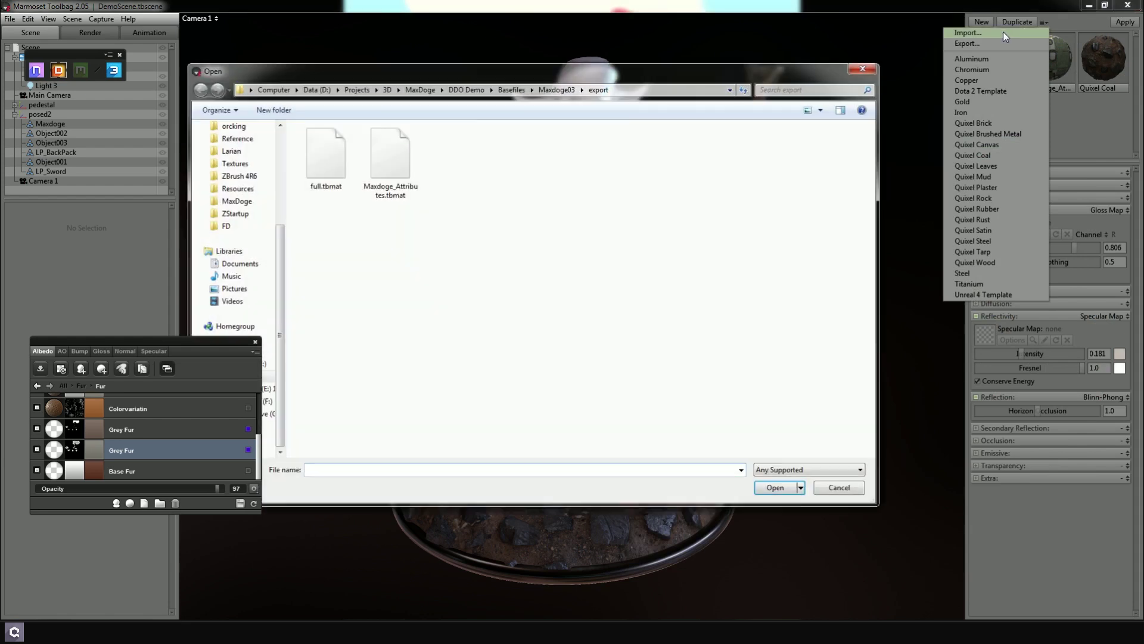
pyautogui.click(398, 170)
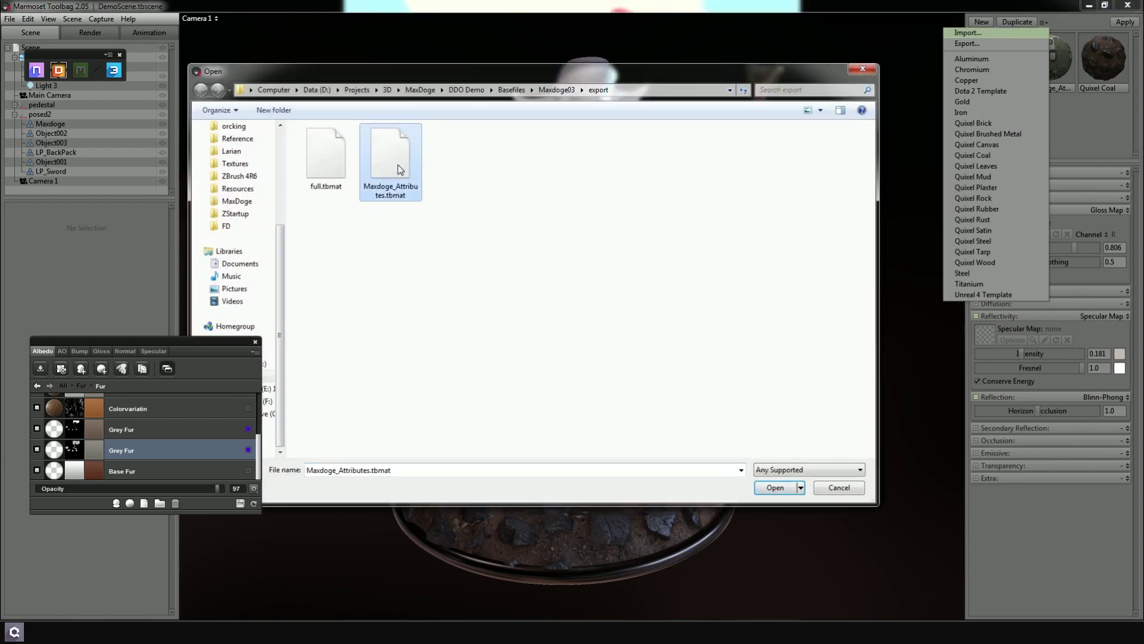
pyautogui.doubleClick(399, 170)
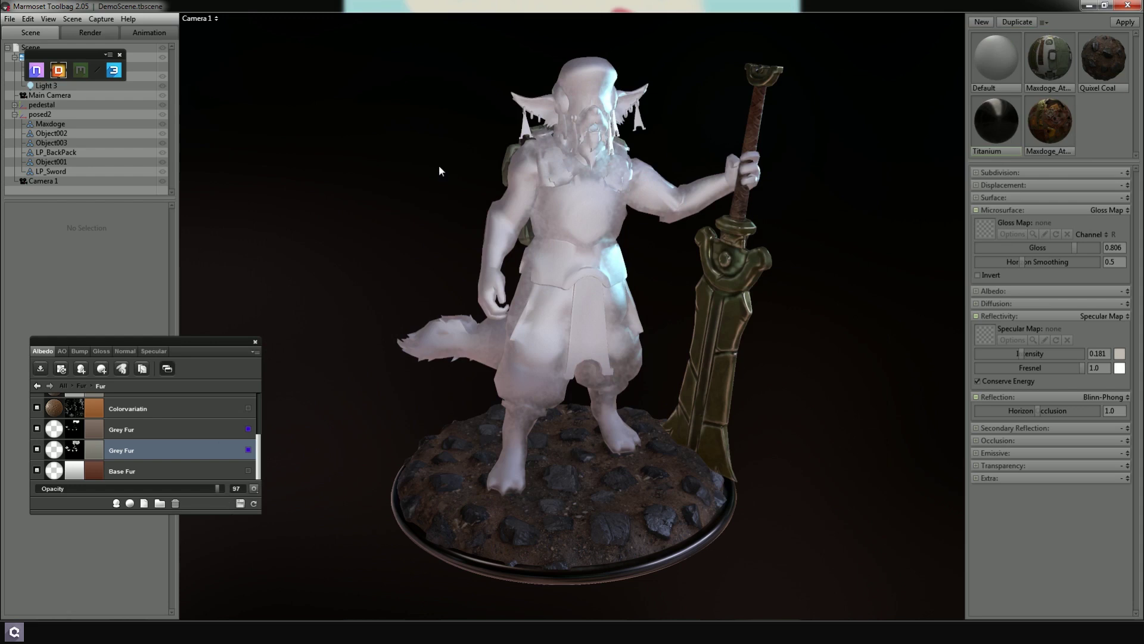
# Apply the Maxdoge_Attributes material to the fox model and view it from a lower angle
pyautogui.click(1064, 122)
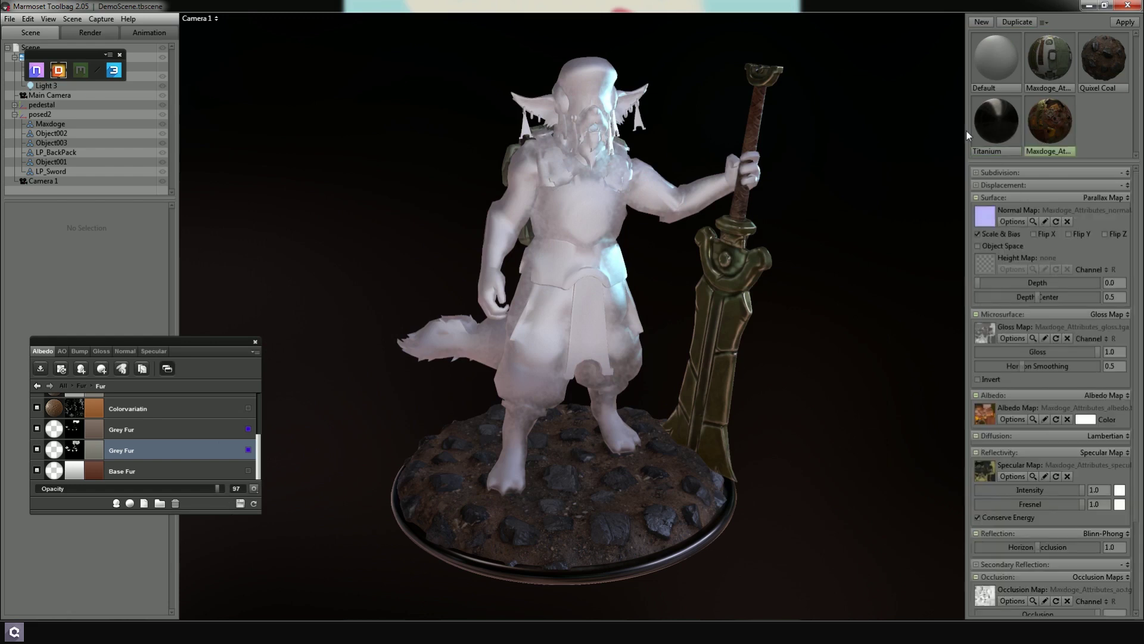
pyautogui.moveTo(1043, 132); pyautogui.dragTo(81, 117)
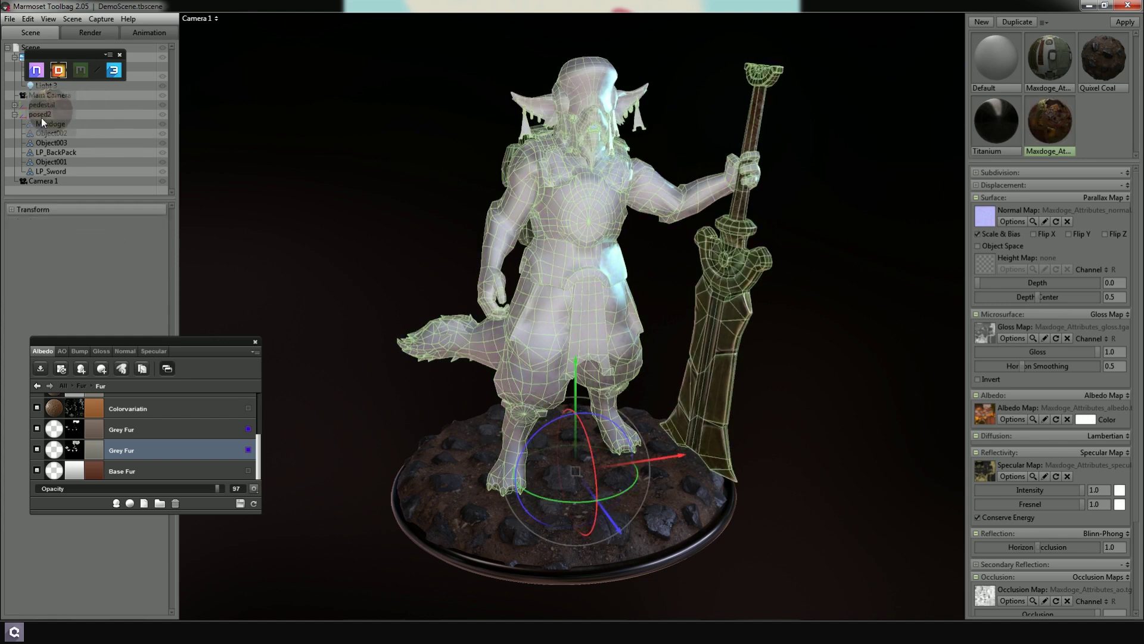
pyautogui.moveTo(1050, 59); pyautogui.dragTo(518, 150)
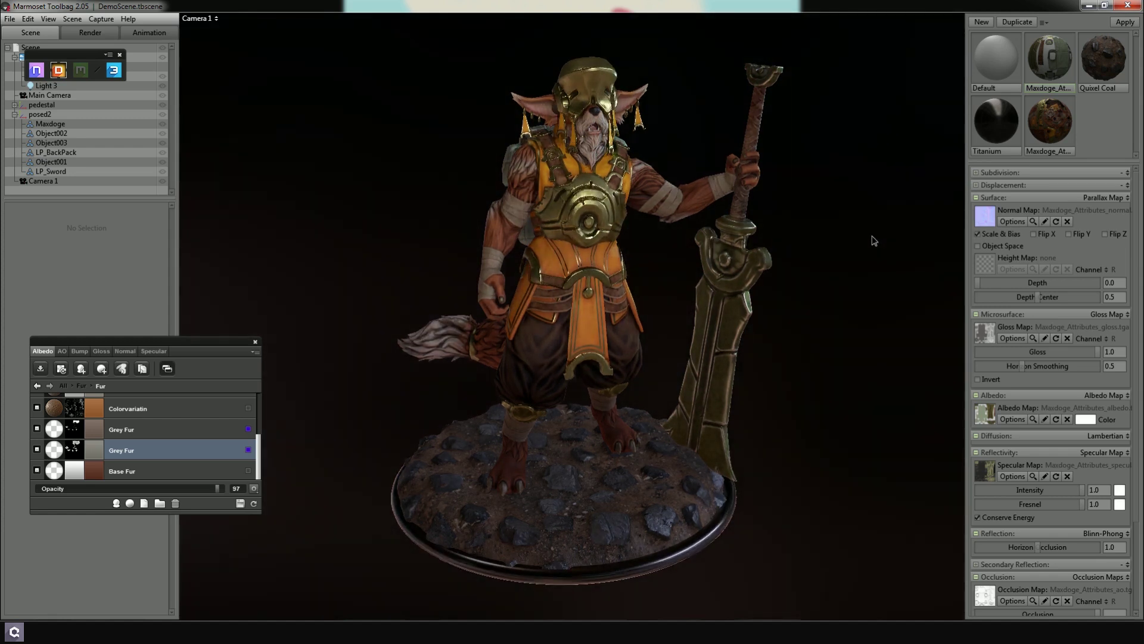
pyautogui.moveTo(871, 312)
pyautogui.mouseDown()
pyautogui.moveTo(876, 297)
pyautogui.moveTo(874, 309)
pyautogui.mouseUp()
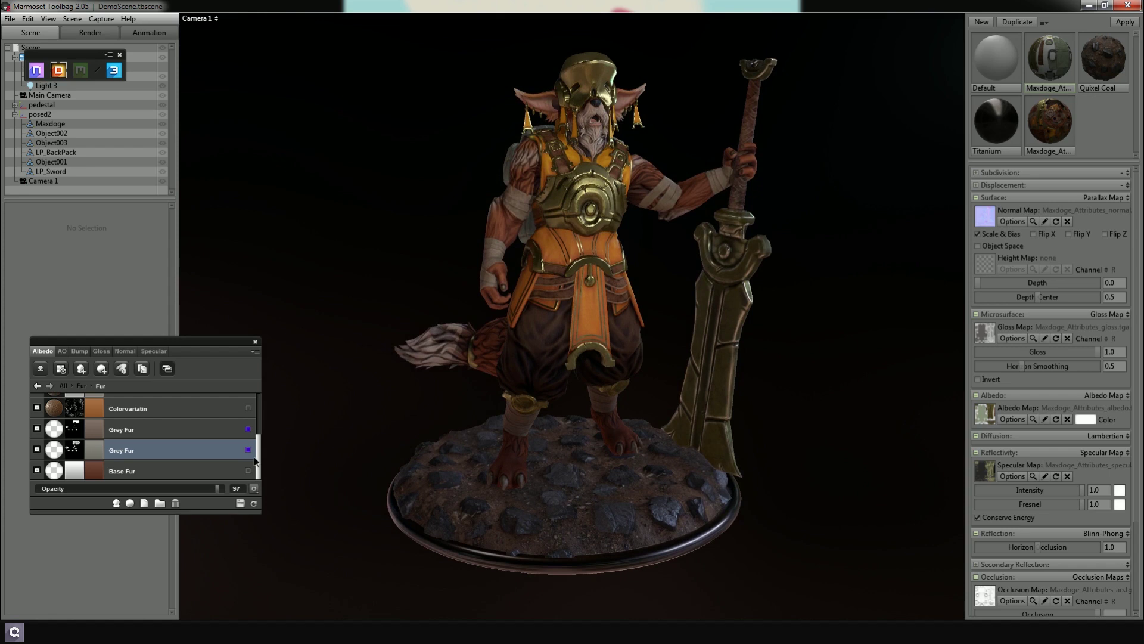
# Change the Base Fur colour to golden brown 5c461f and orbit the fox to review it
pyautogui.doubleClick(94, 472)
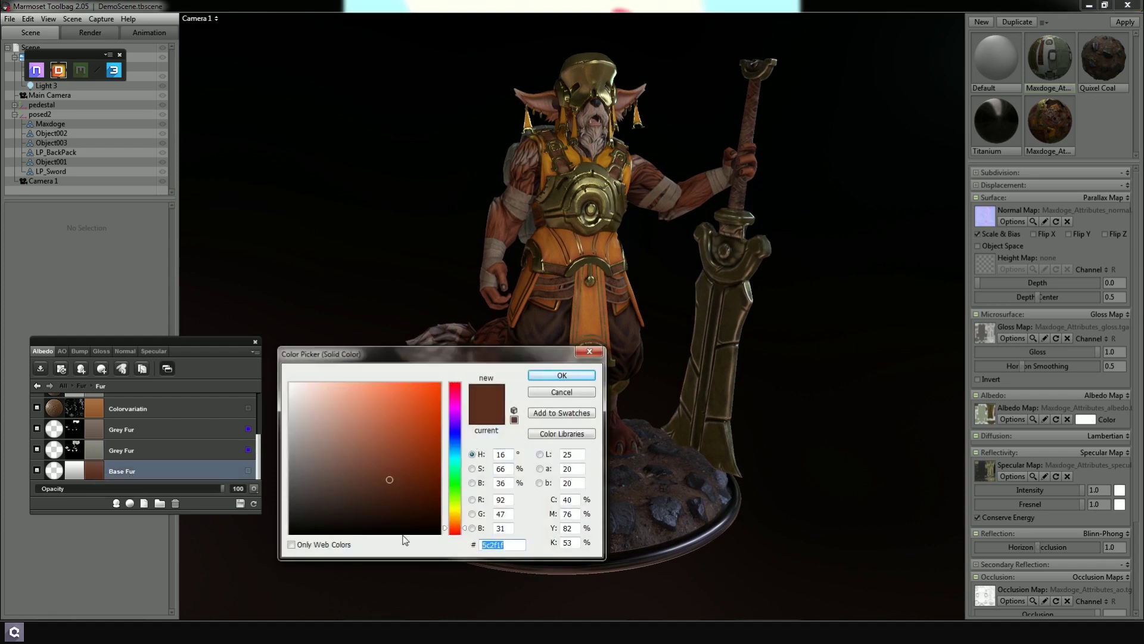
pyautogui.click(460, 523)
pyautogui.moveTo(459, 523); pyautogui.dragTo(461, 519)
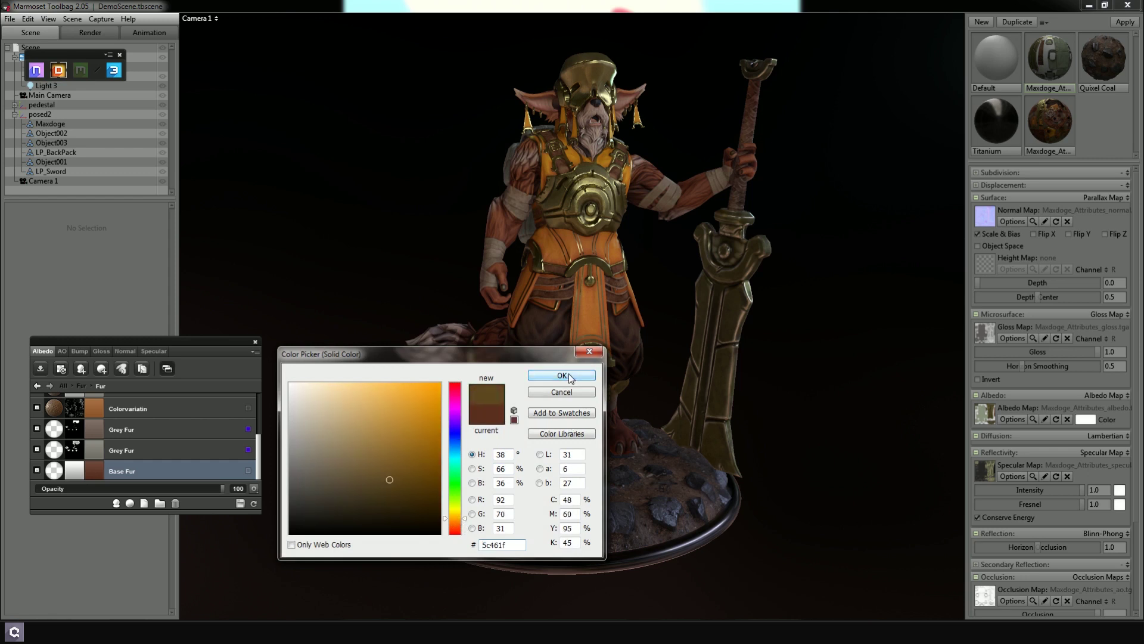
pyautogui.click(568, 375)
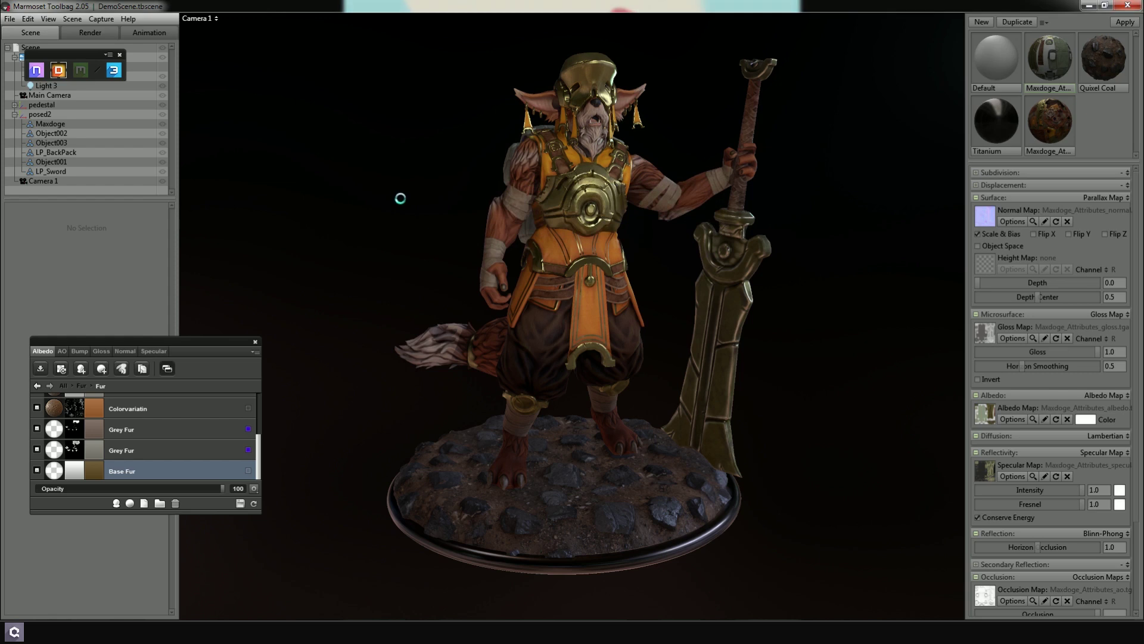
pyautogui.moveTo(405, 170)
pyautogui.mouseDown()
pyautogui.moveTo(462, 183)
pyautogui.moveTo(554, 176)
pyautogui.moveTo(365, 178)
pyautogui.moveTo(443, 157)
pyautogui.moveTo(445, 137)
pyautogui.moveTo(409, 113)
pyautogui.moveTo(396, 195)
pyautogui.moveTo(401, 179)
pyautogui.mouseUp()
pyautogui.moveTo(361, 221); pyautogui.dragTo(358, 197)
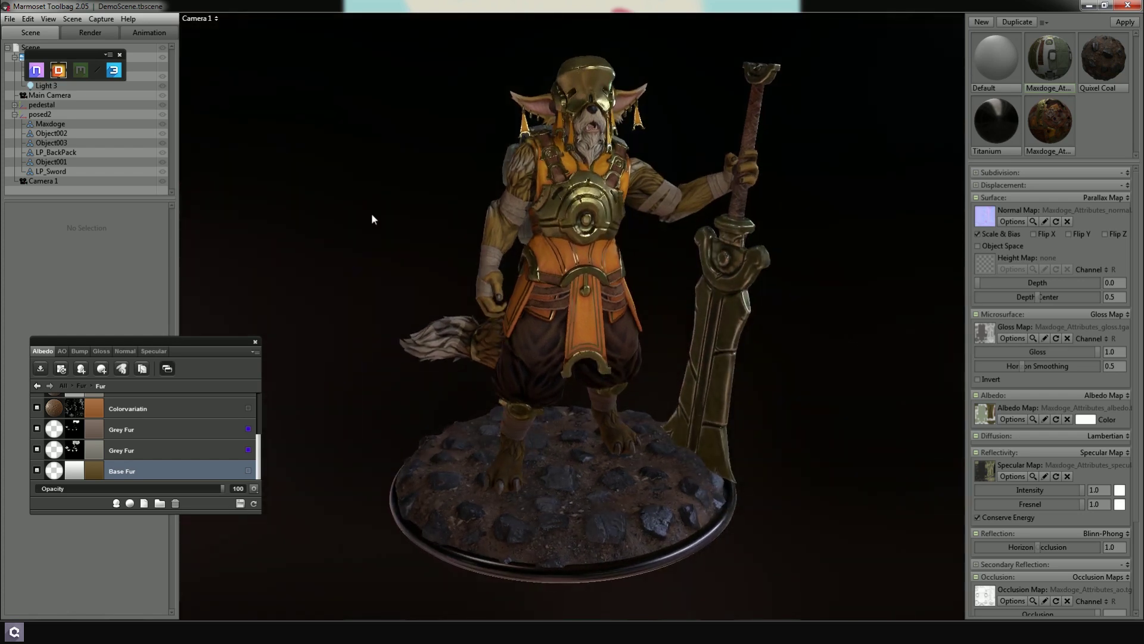
pyautogui.moveTo(532, 319); pyautogui.dragTo(539, 317)
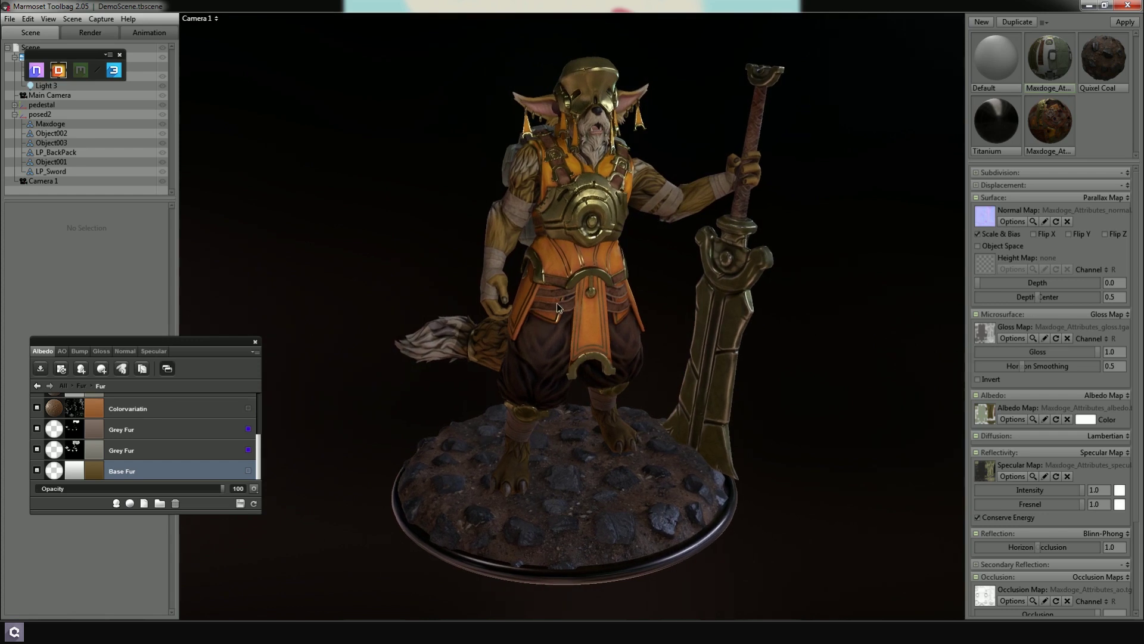
pyautogui.scroll(1, 556, 306)
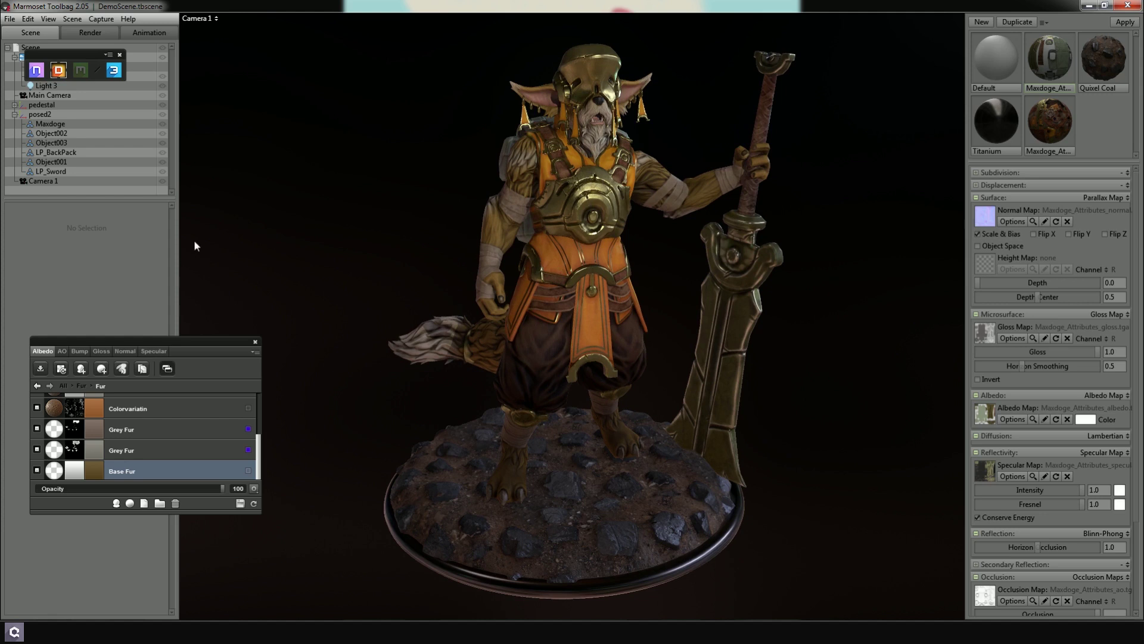
# Check the golden fur in the DDO 3D preview, then reopen the Base Fur colour
pyautogui.click(113, 70)
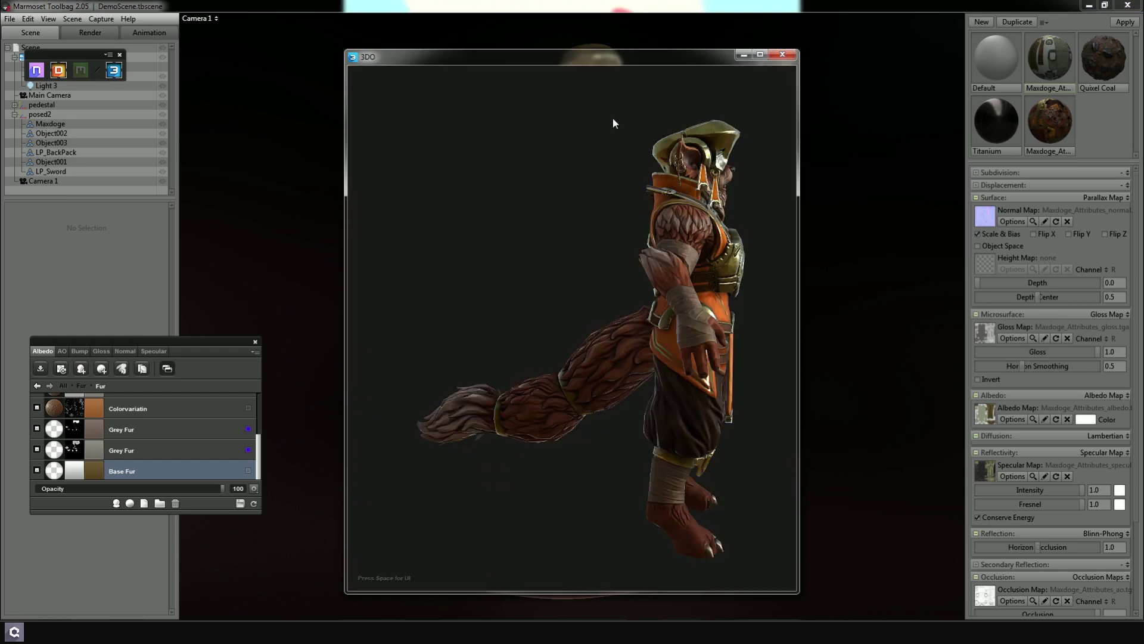
pyautogui.moveTo(613, 118); pyautogui.dragTo(525, 209)
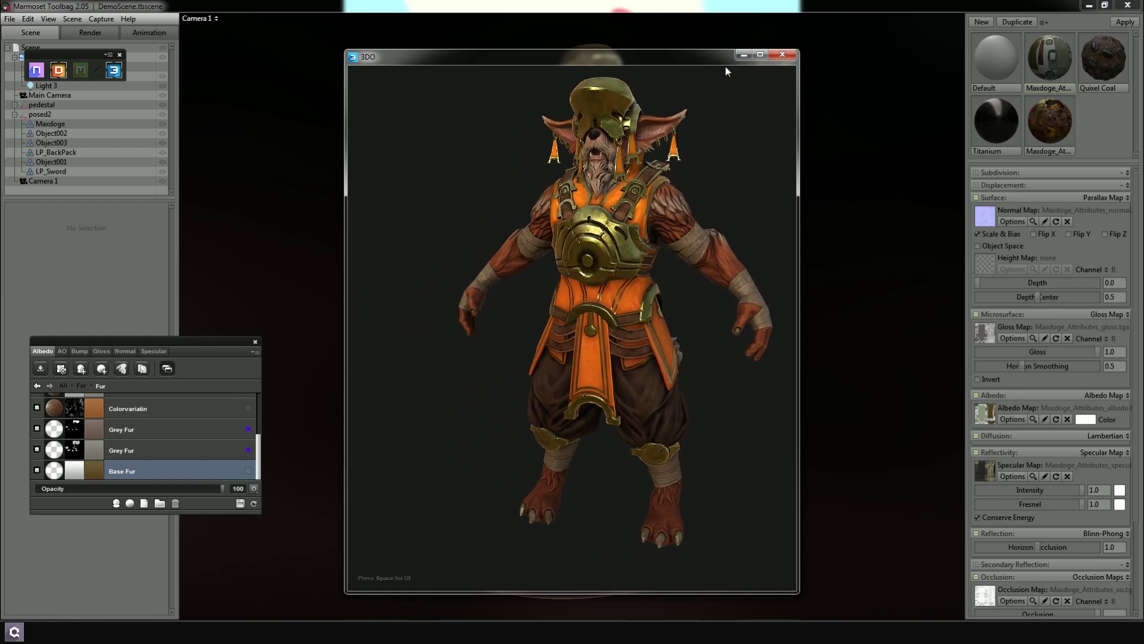
pyautogui.click(786, 56)
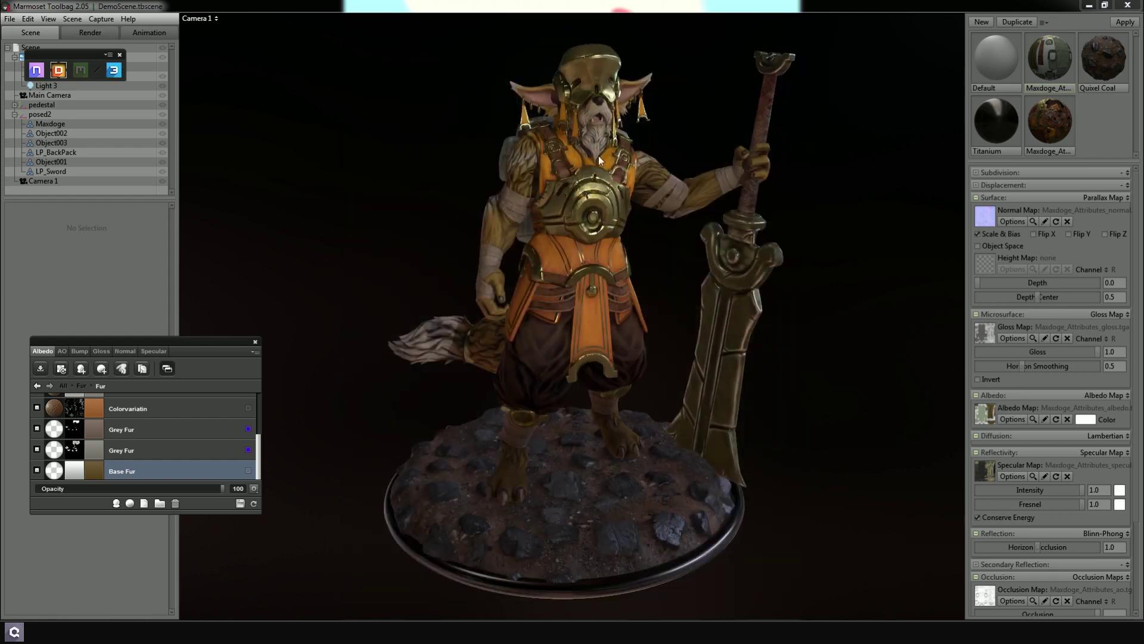
pyautogui.click(100, 473)
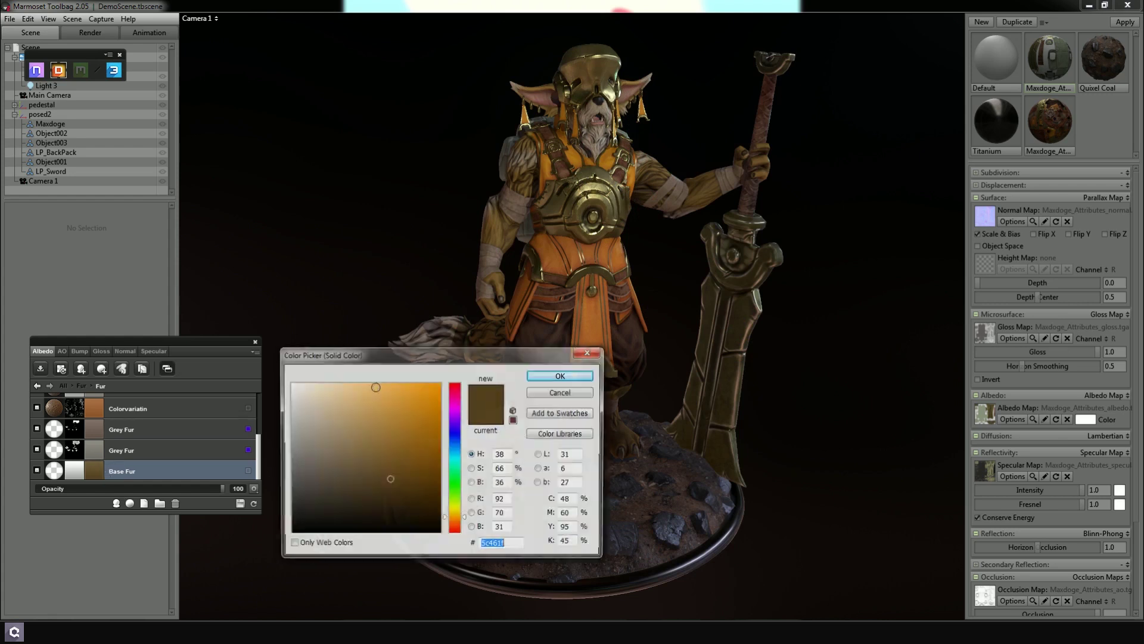